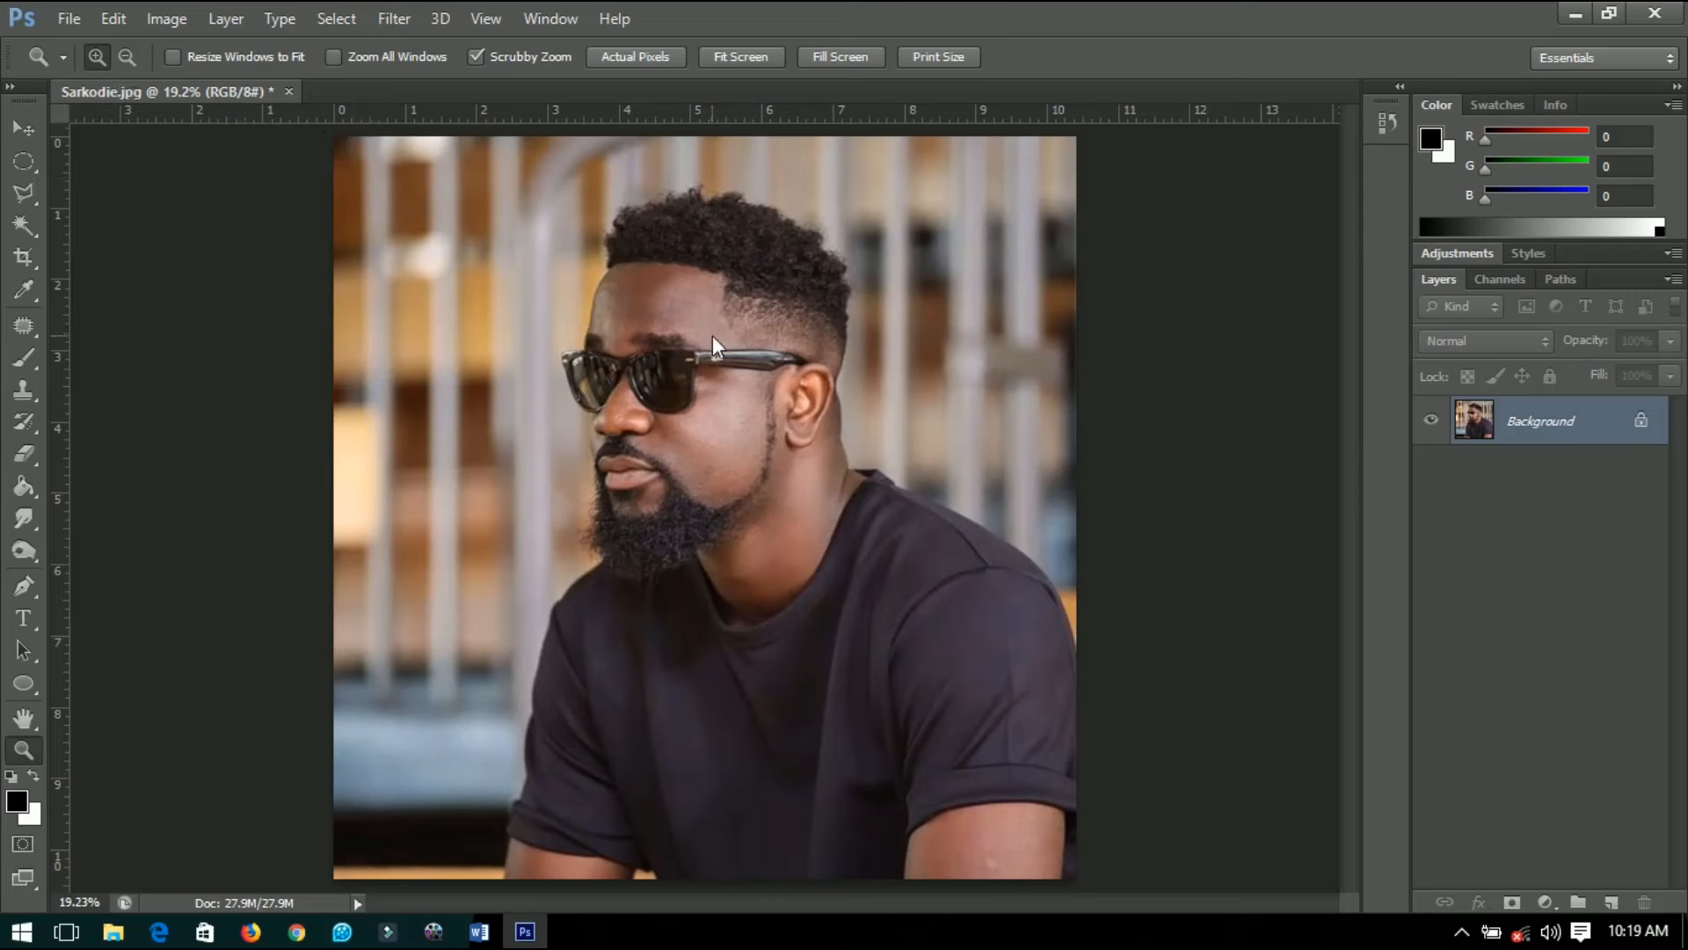
# Convert the locked Background into an editable layer named Layer 0 and activate the Move tool.
pyautogui.doubleClick(1570, 431)
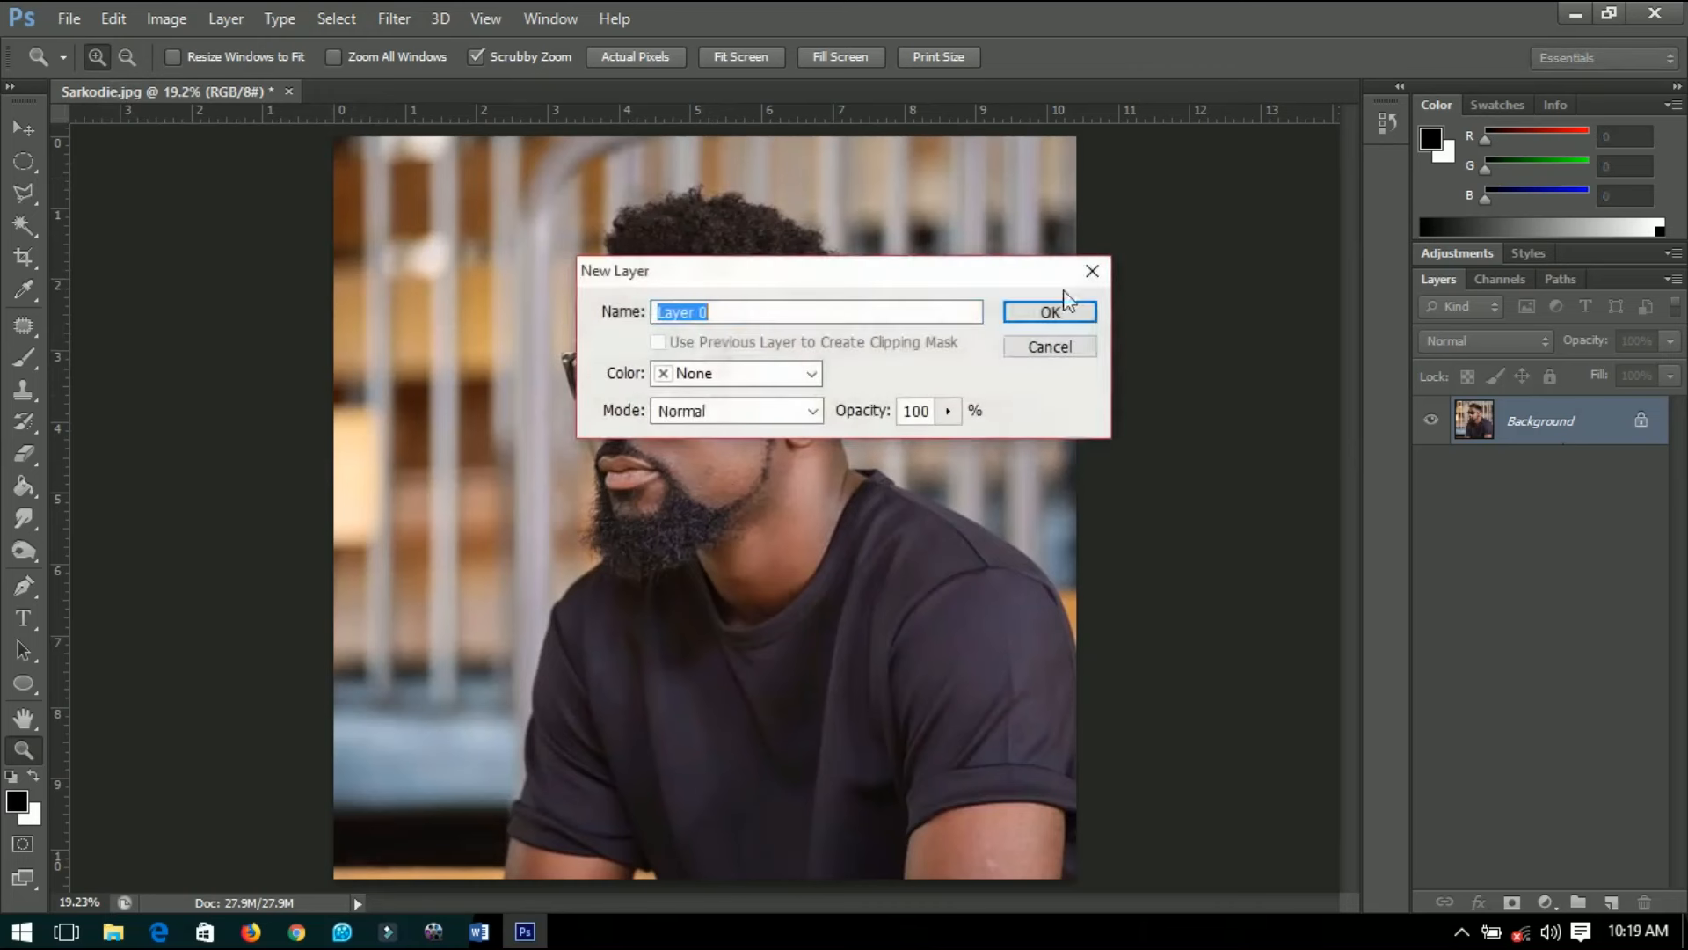
pyautogui.click(1055, 310)
pyautogui.press('v')
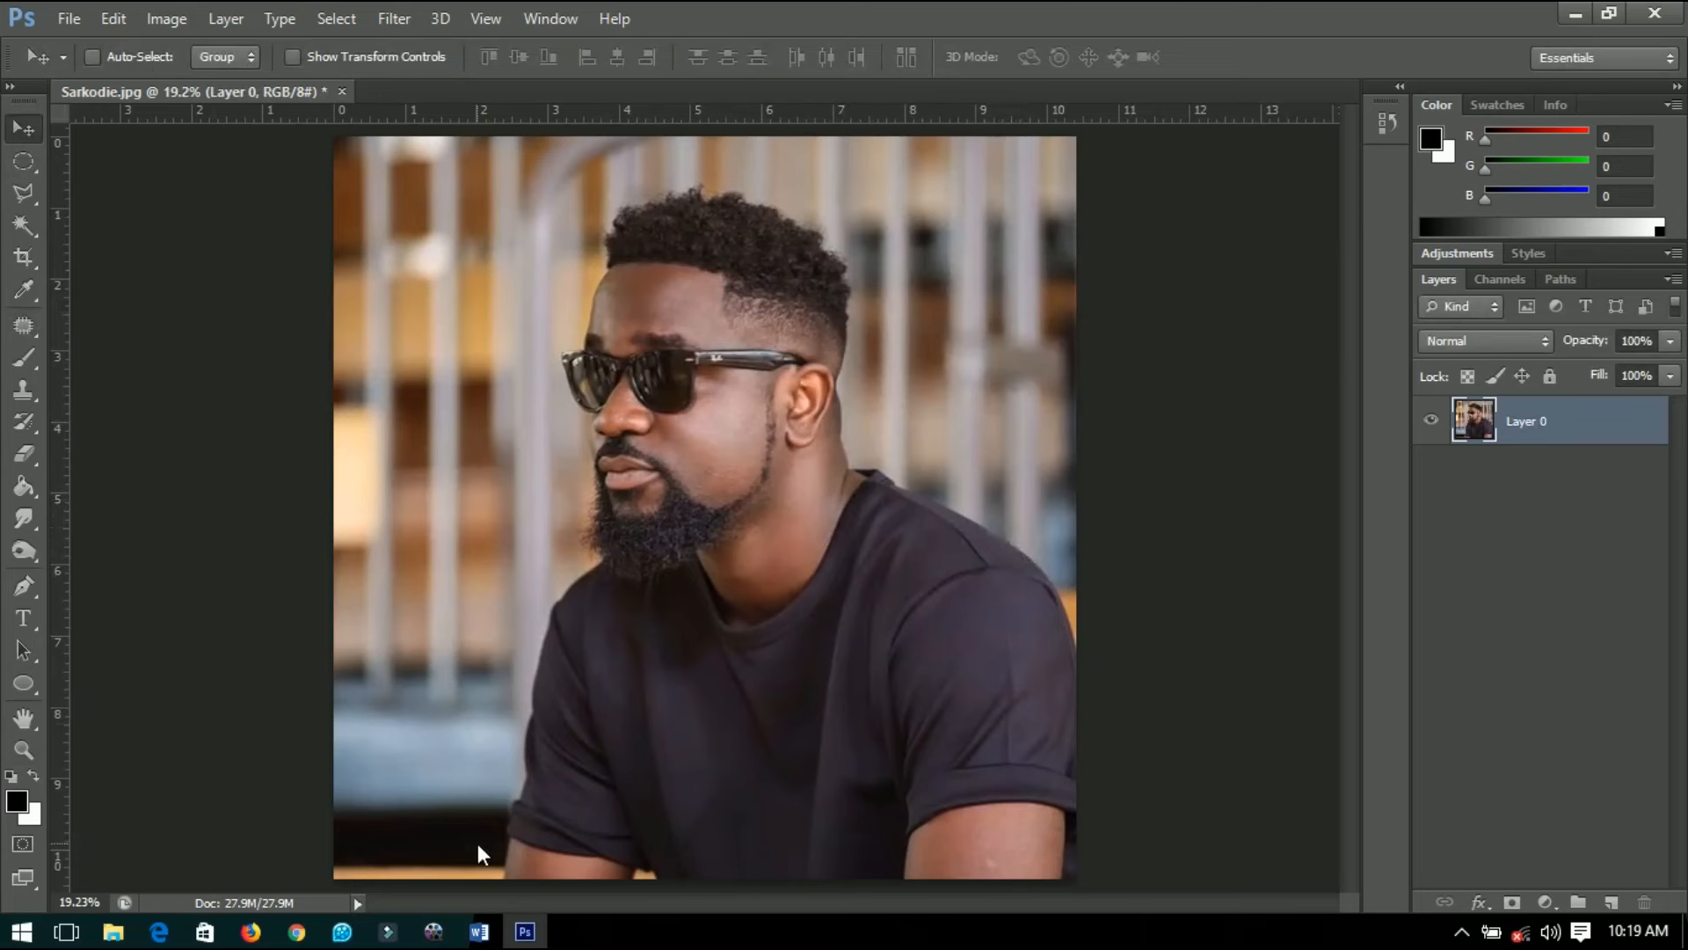
# Begin a Polygonal Lasso outline at the arm by the photo's lower-left edge and trace up the sleeve and shoulder to the beard.
pyautogui.click(27, 193)
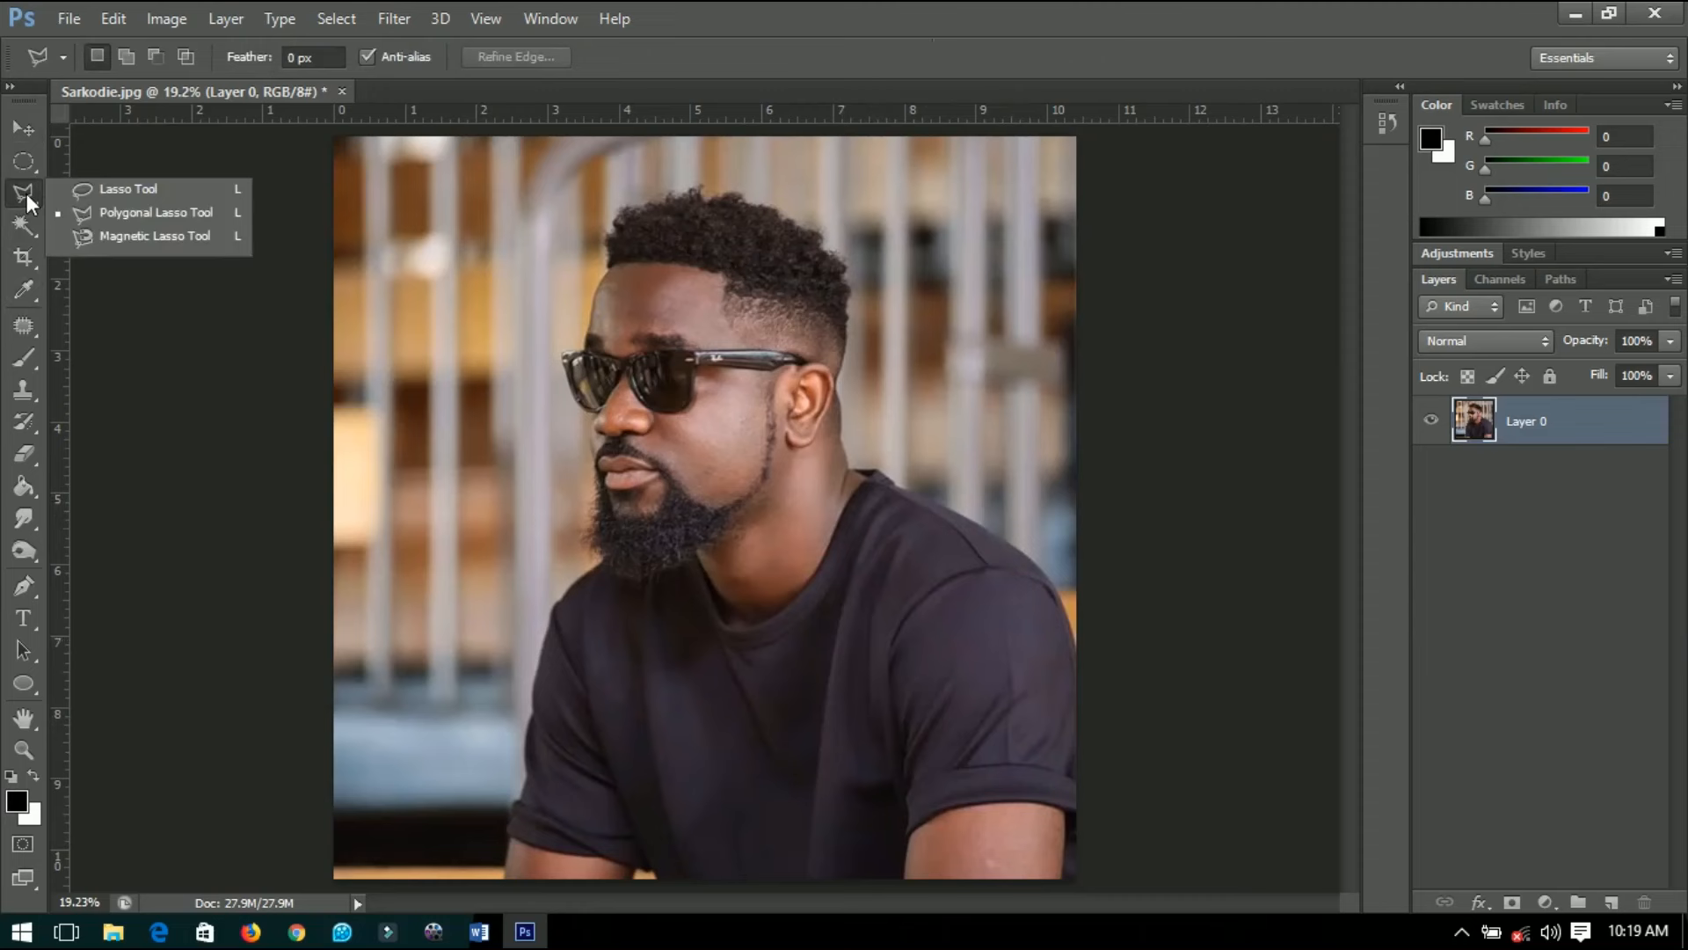
pyautogui.click(93, 213)
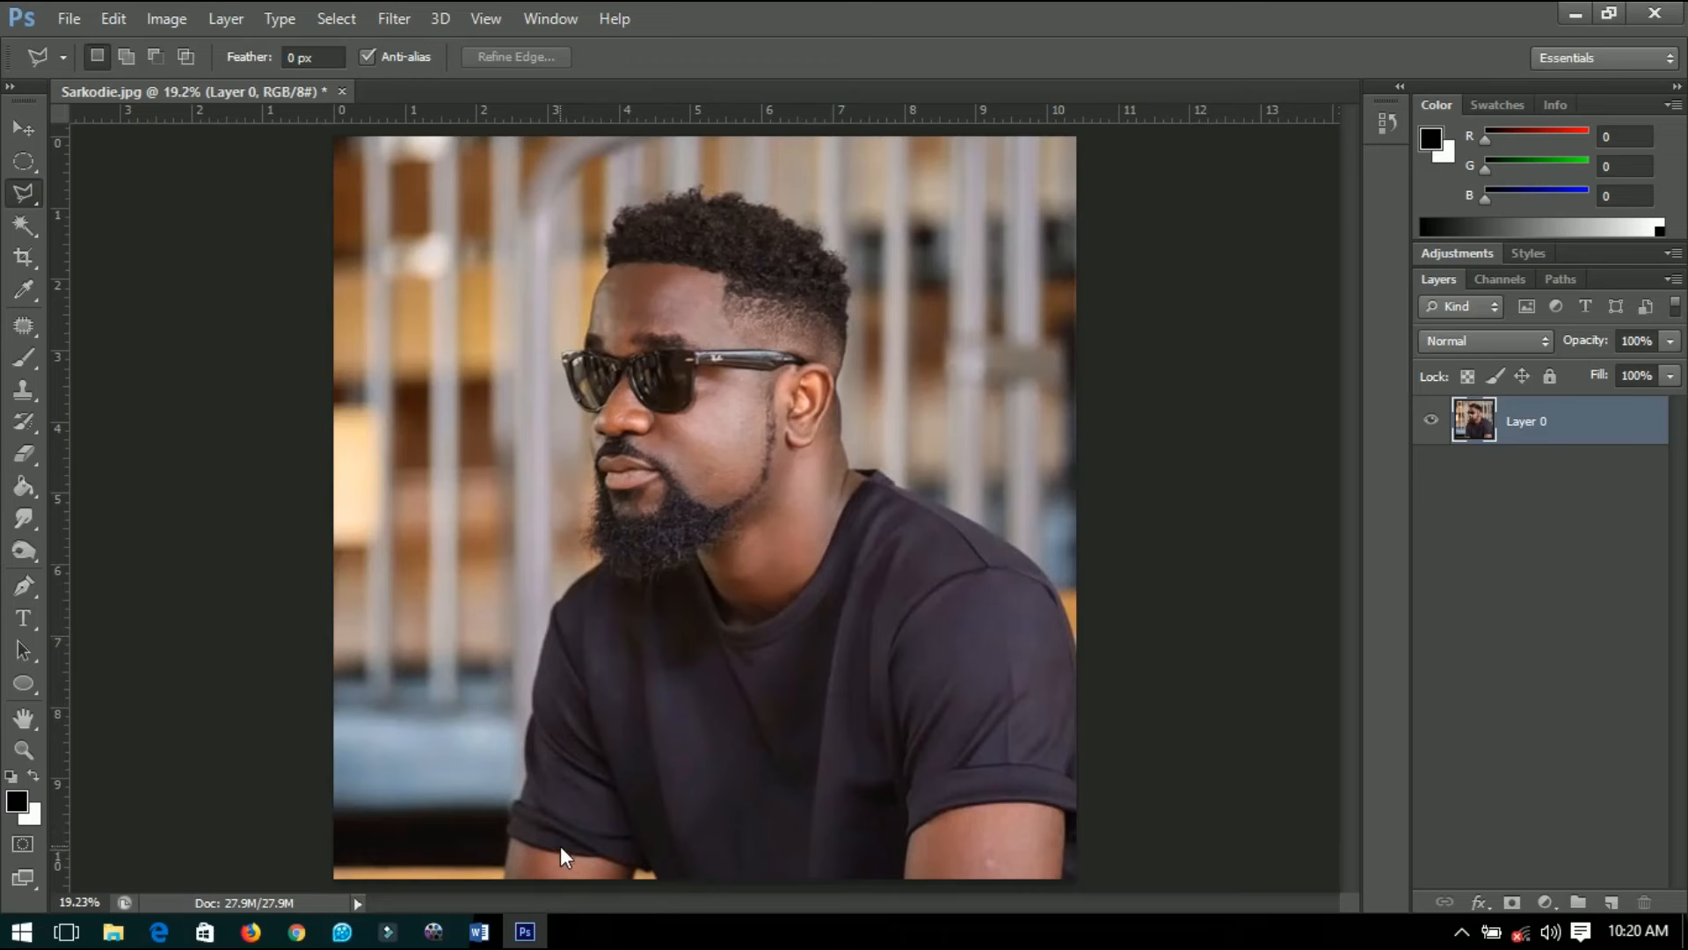
pyautogui.scroll(2, 545, 787)
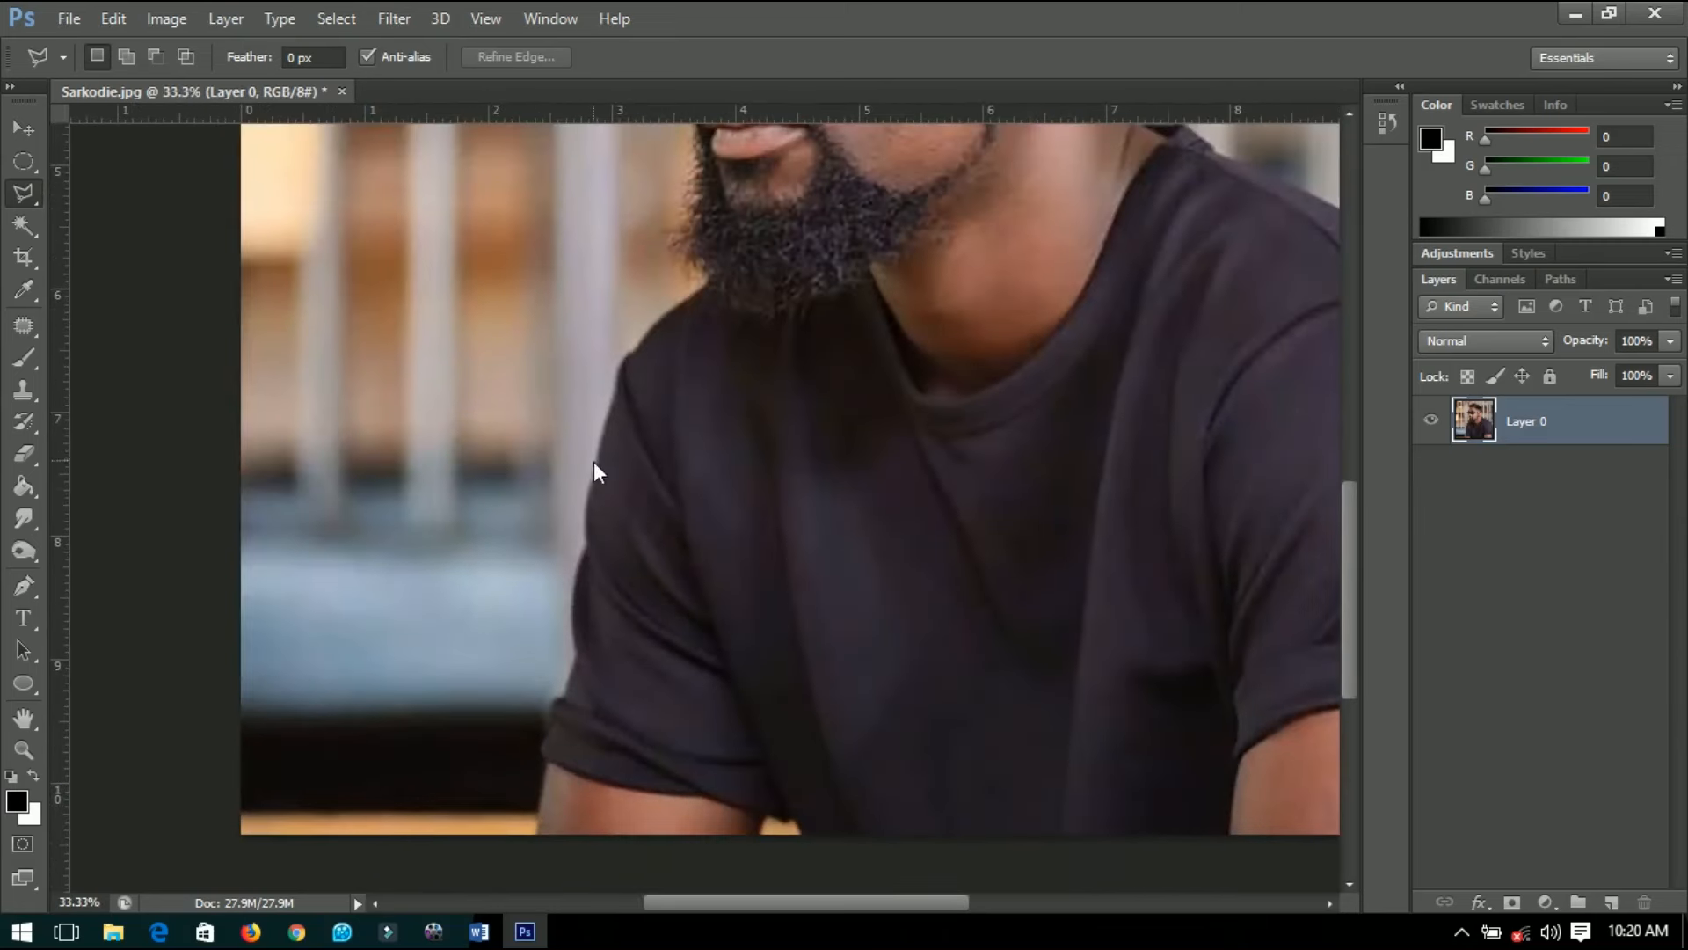
pyautogui.rightClick(24, 193)
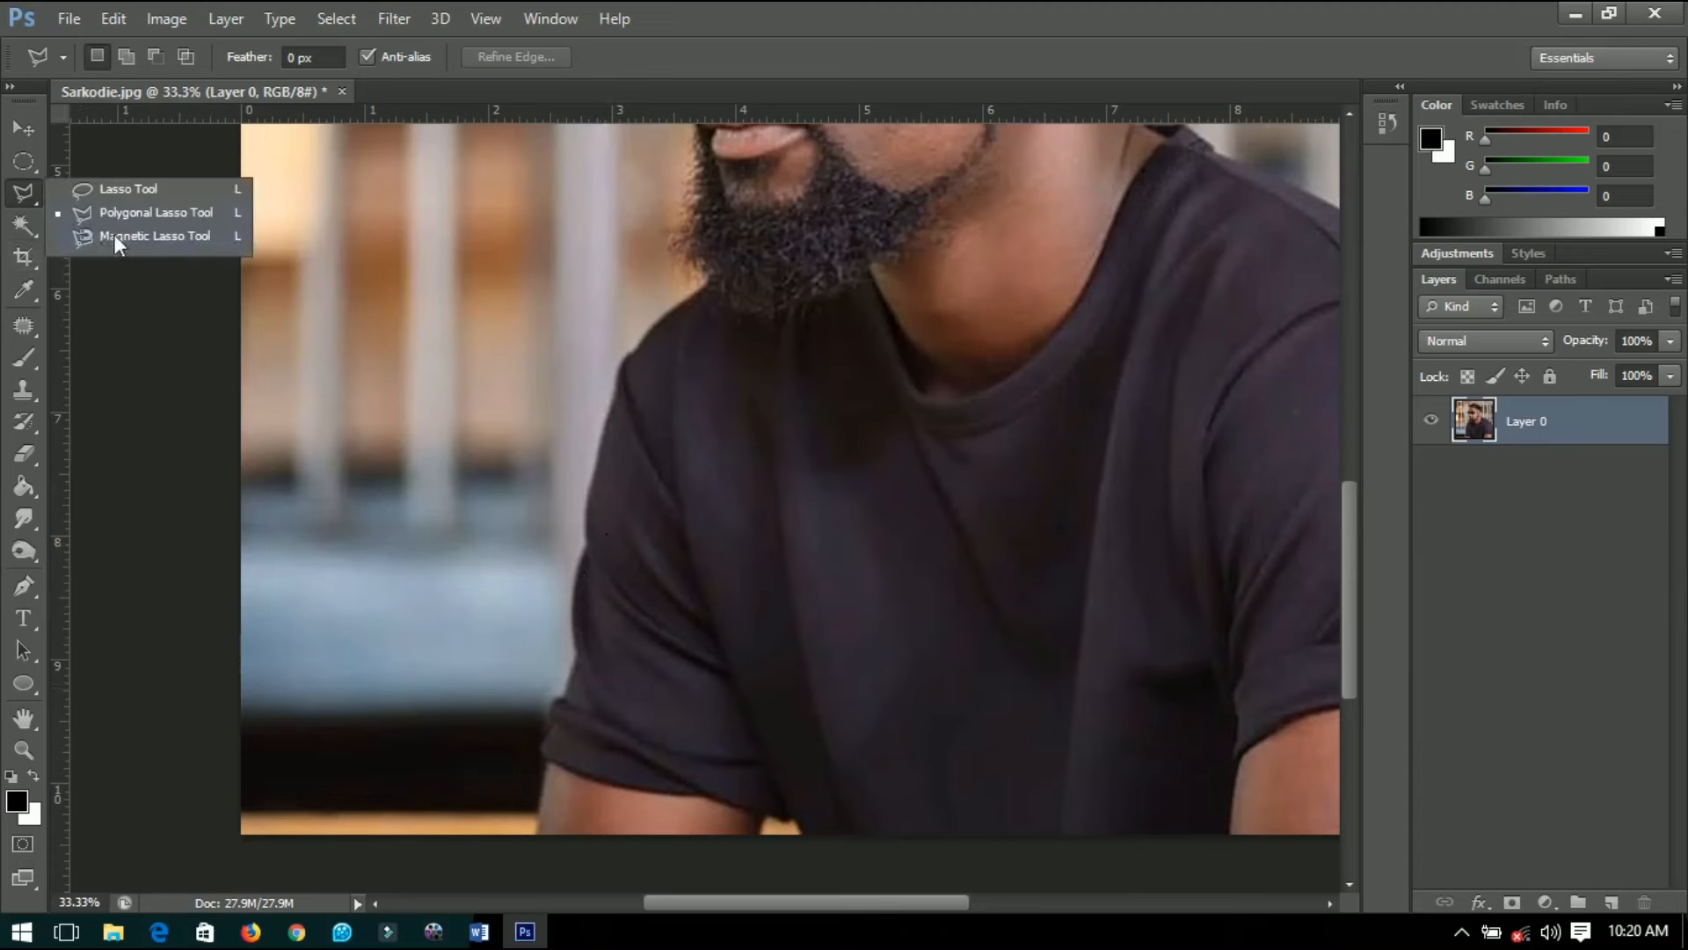
pyautogui.click(110, 188)
pyautogui.moveTo(591, 696); pyautogui.dragTo(740, 643)
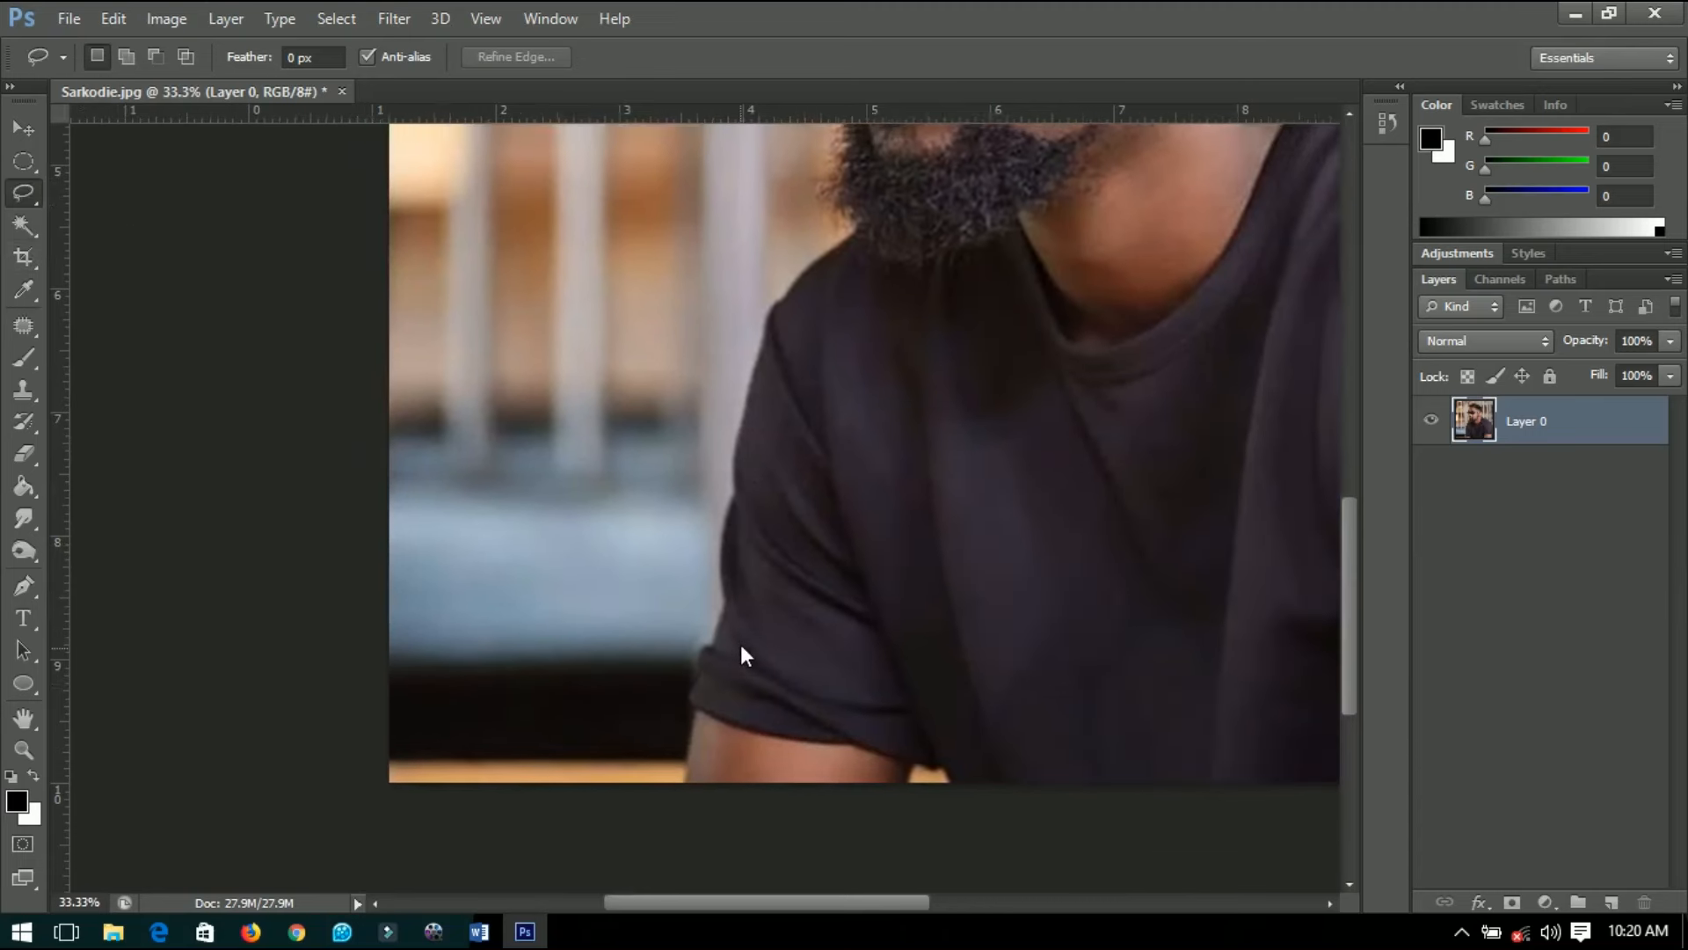
pyautogui.scroll(-1, 742, 719)
pyautogui.scroll(1, 526, 856)
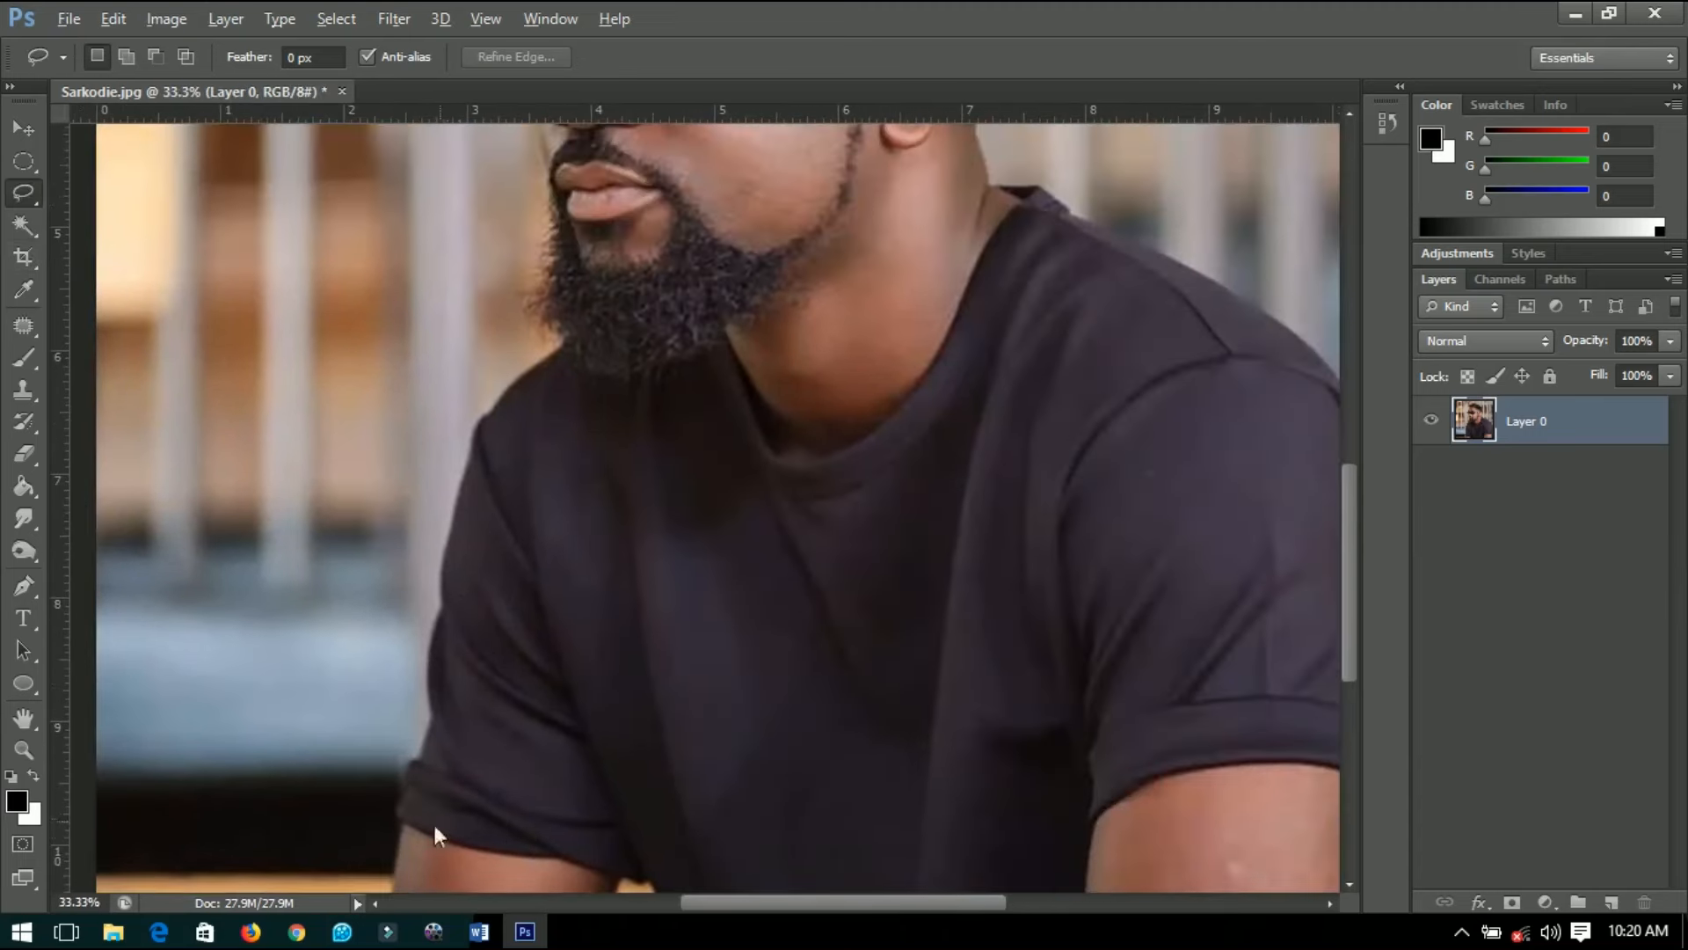
pyautogui.scroll(1, 434, 824)
pyautogui.rightClick(23, 193)
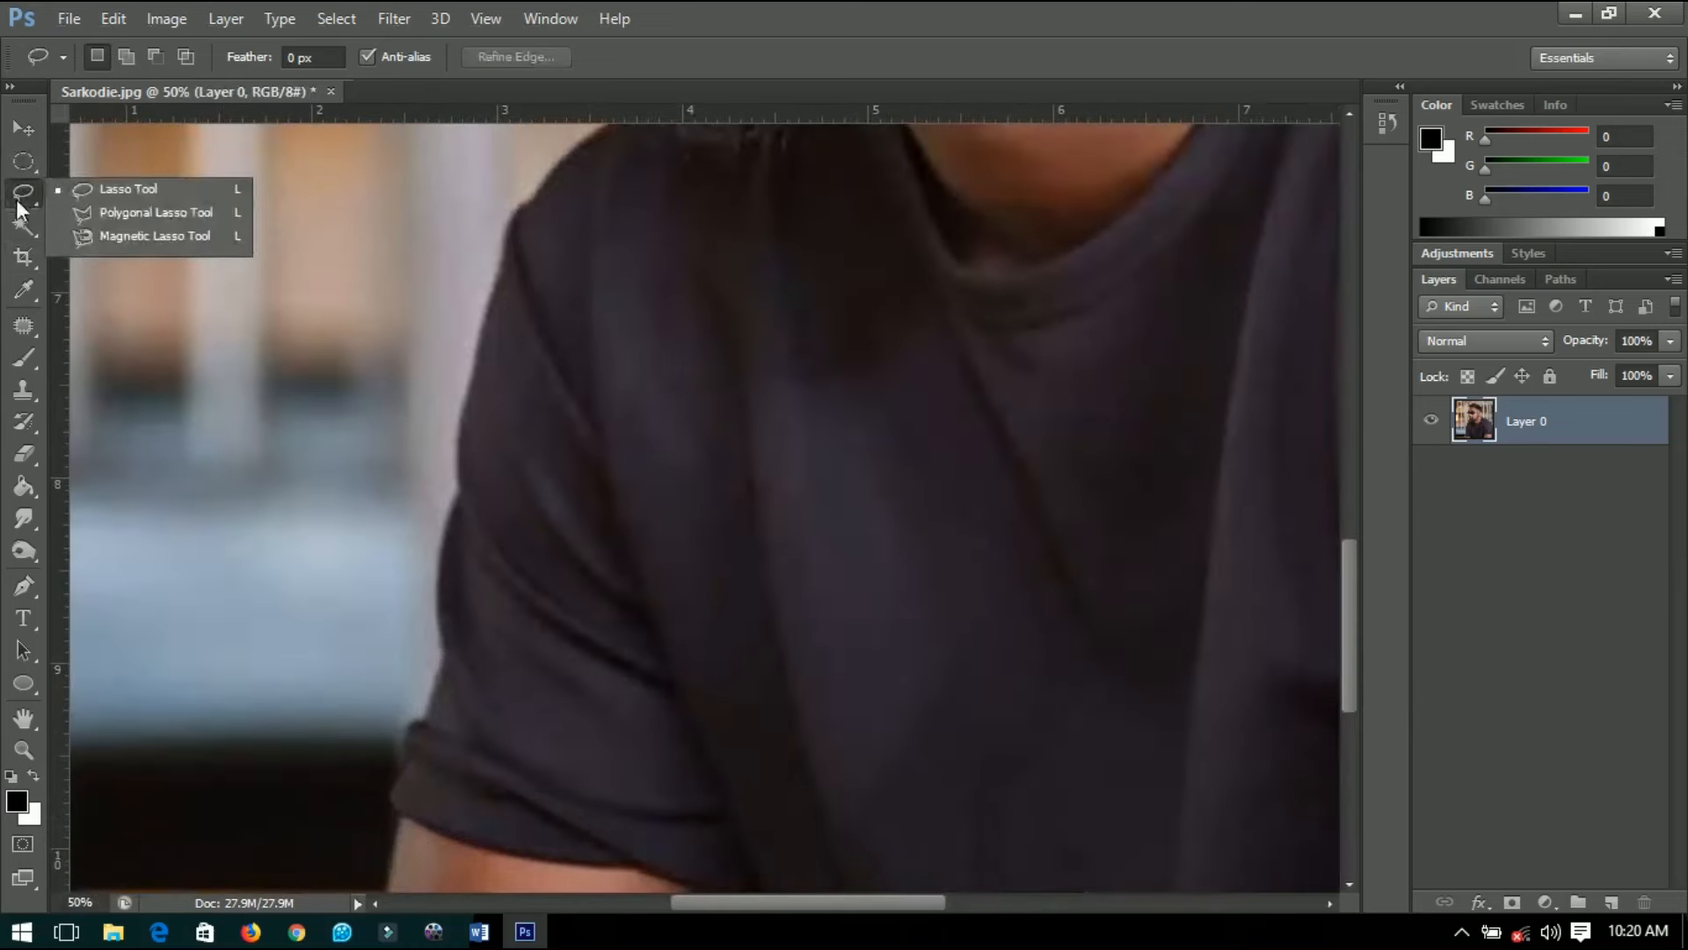
pyautogui.click(108, 211)
pyautogui.moveTo(390, 832); pyautogui.dragTo(683, 675)
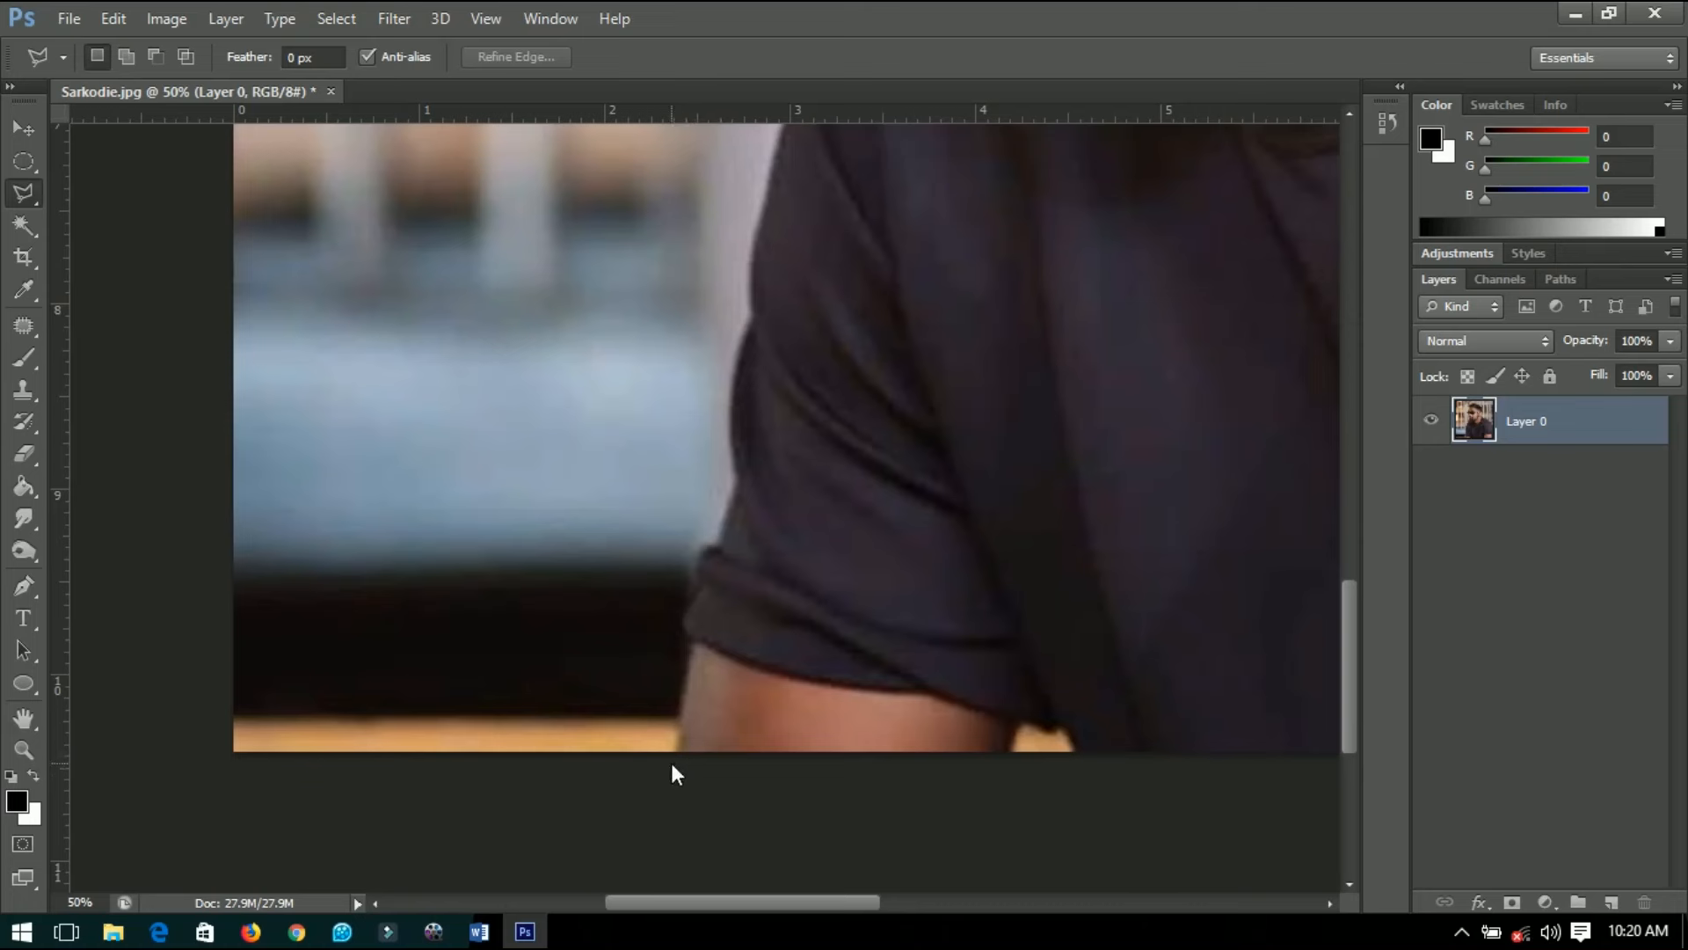
pyautogui.click(684, 622)
pyautogui.scroll(15, 728, 400)
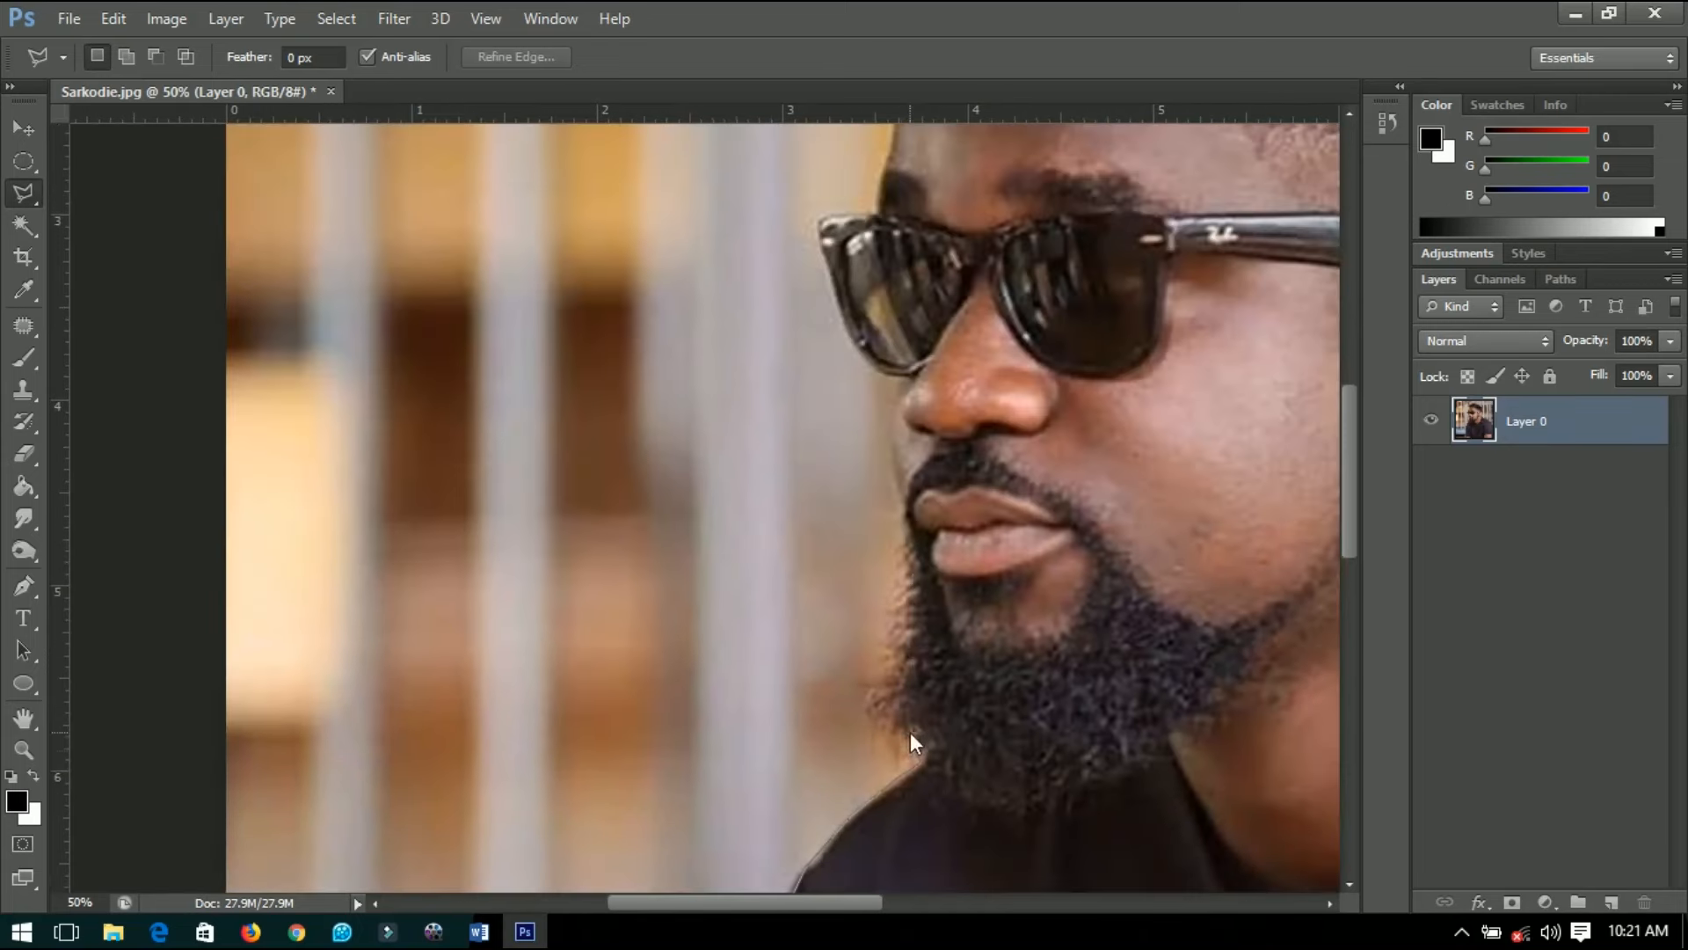
# Continue the polygonal outline up along the front edge of the beard.
pyautogui.click(910, 731)
pyautogui.click(881, 722)
pyautogui.click(876, 708)
pyautogui.click(889, 669)
pyautogui.click(904, 642)
pyautogui.scroll(3, 904, 374)
# Extend the polygonal outline around the sunglasses frame and up the forehead to the hairline.
pyautogui.click(881, 585)
pyautogui.click(840, 573)
pyautogui.click(781, 529)
pyautogui.click(760, 481)
pyautogui.click(712, 282)
pyautogui.click(827, 253)
pyautogui.scroll(3, 827, 252)
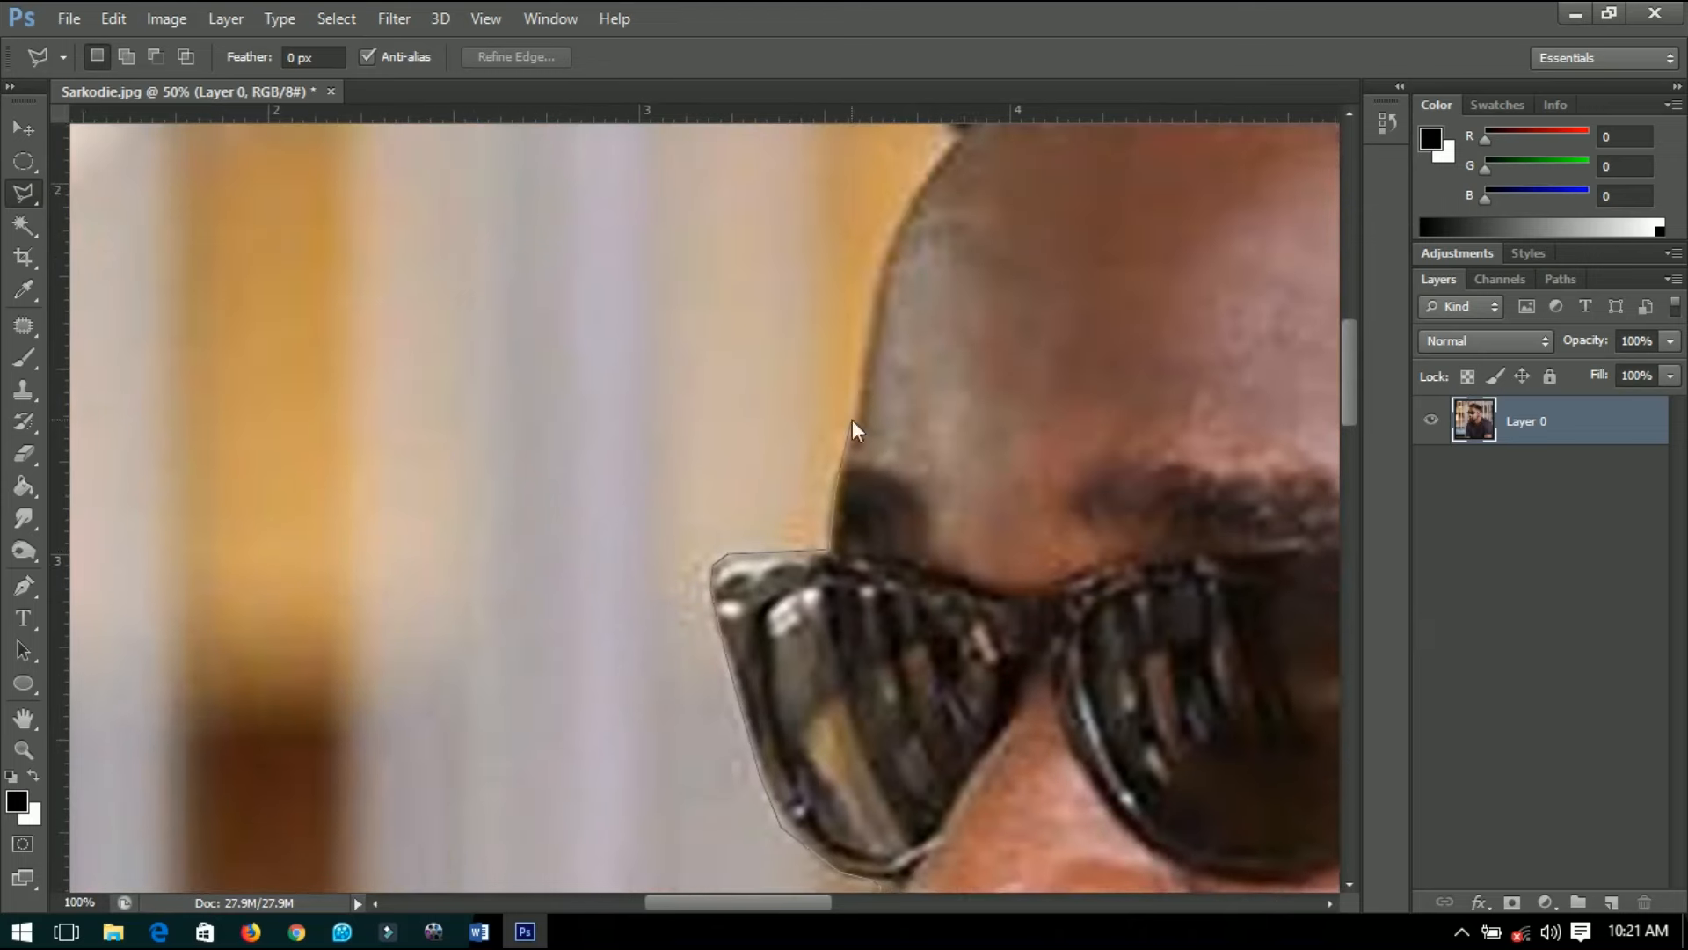
pyautogui.scroll(5, 852, 419)
# Trace the polygonal outline over the top of the hair to the back of the head.
pyautogui.moveTo(946, 175)
pyautogui.mouseDown()
pyautogui.moveTo(594, 308)
pyautogui.moveTo(426, 287)
pyautogui.mouseUp()
pyautogui.click(446, 315)
pyautogui.click(562, 288)
pyautogui.click(756, 225)
pyautogui.click(834, 217)
pyautogui.click(872, 287)
pyautogui.click(961, 237)
pyautogui.moveTo(1248, 320); pyautogui.dragTo(707, 301)
pyautogui.click(796, 364)
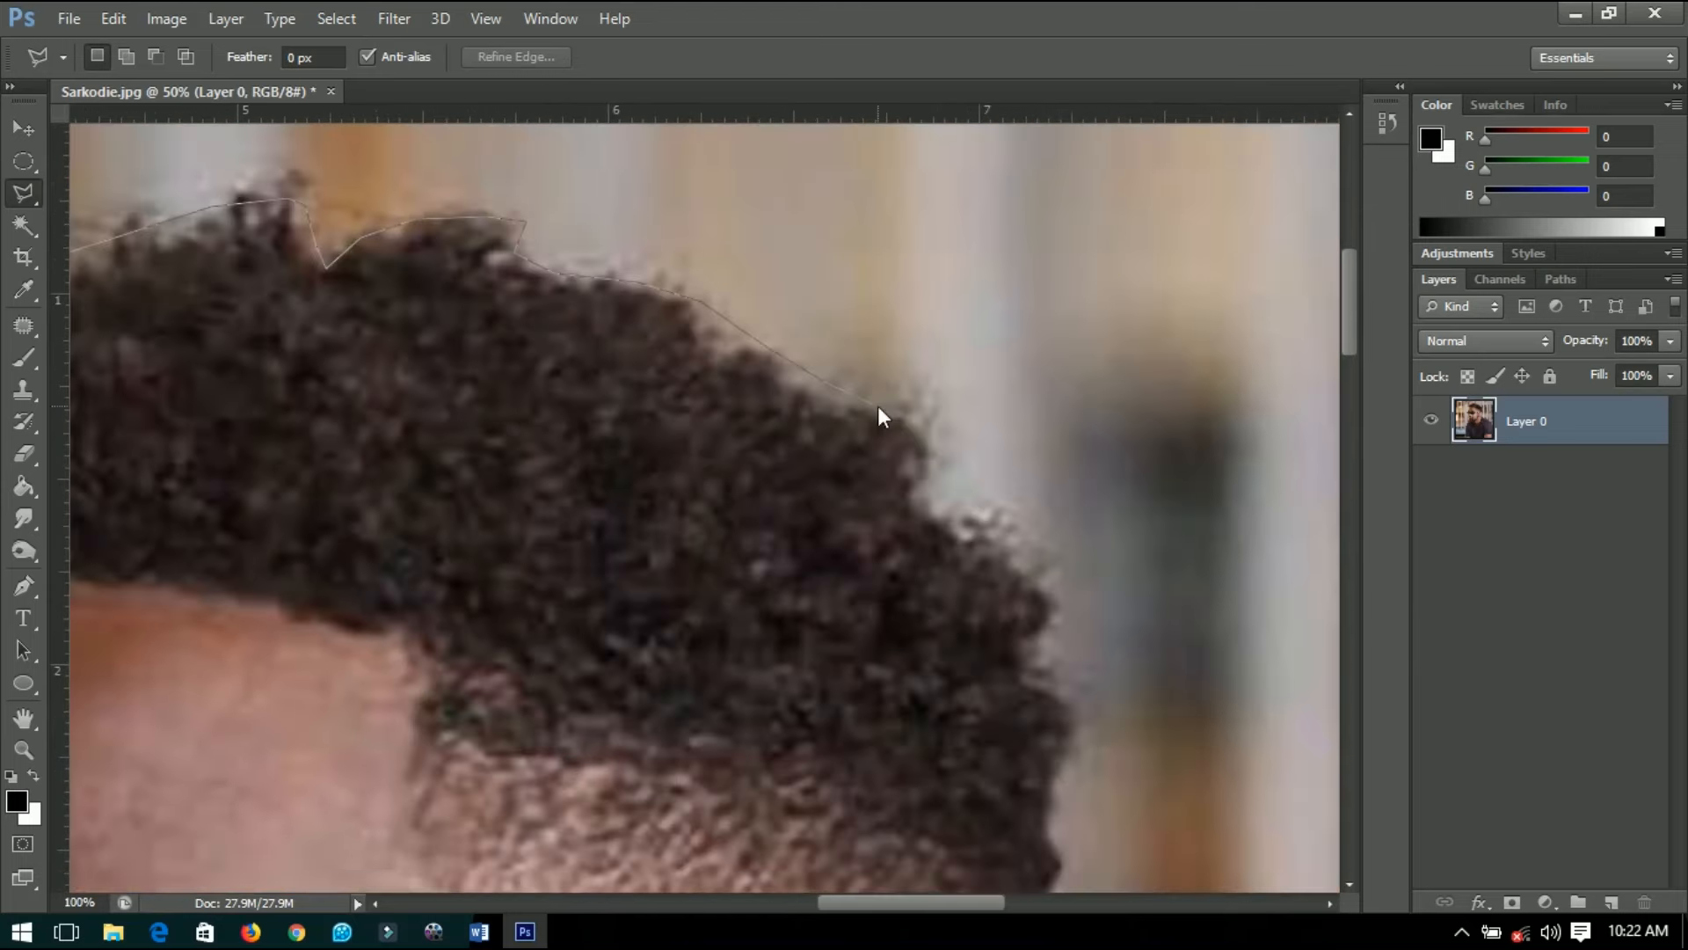
pyautogui.click(929, 502)
pyautogui.click(976, 512)
pyautogui.click(1048, 644)
pyautogui.click(1078, 726)
# Carry the polygonal outline down the back of the head and neck to the shirt collar.
pyautogui.moveTo(1058, 804); pyautogui.dragTo(1057, 491)
pyautogui.click(1057, 510)
pyautogui.click(1069, 554)
pyautogui.click(1053, 584)
pyautogui.click(1058, 661)
pyautogui.click(1026, 820)
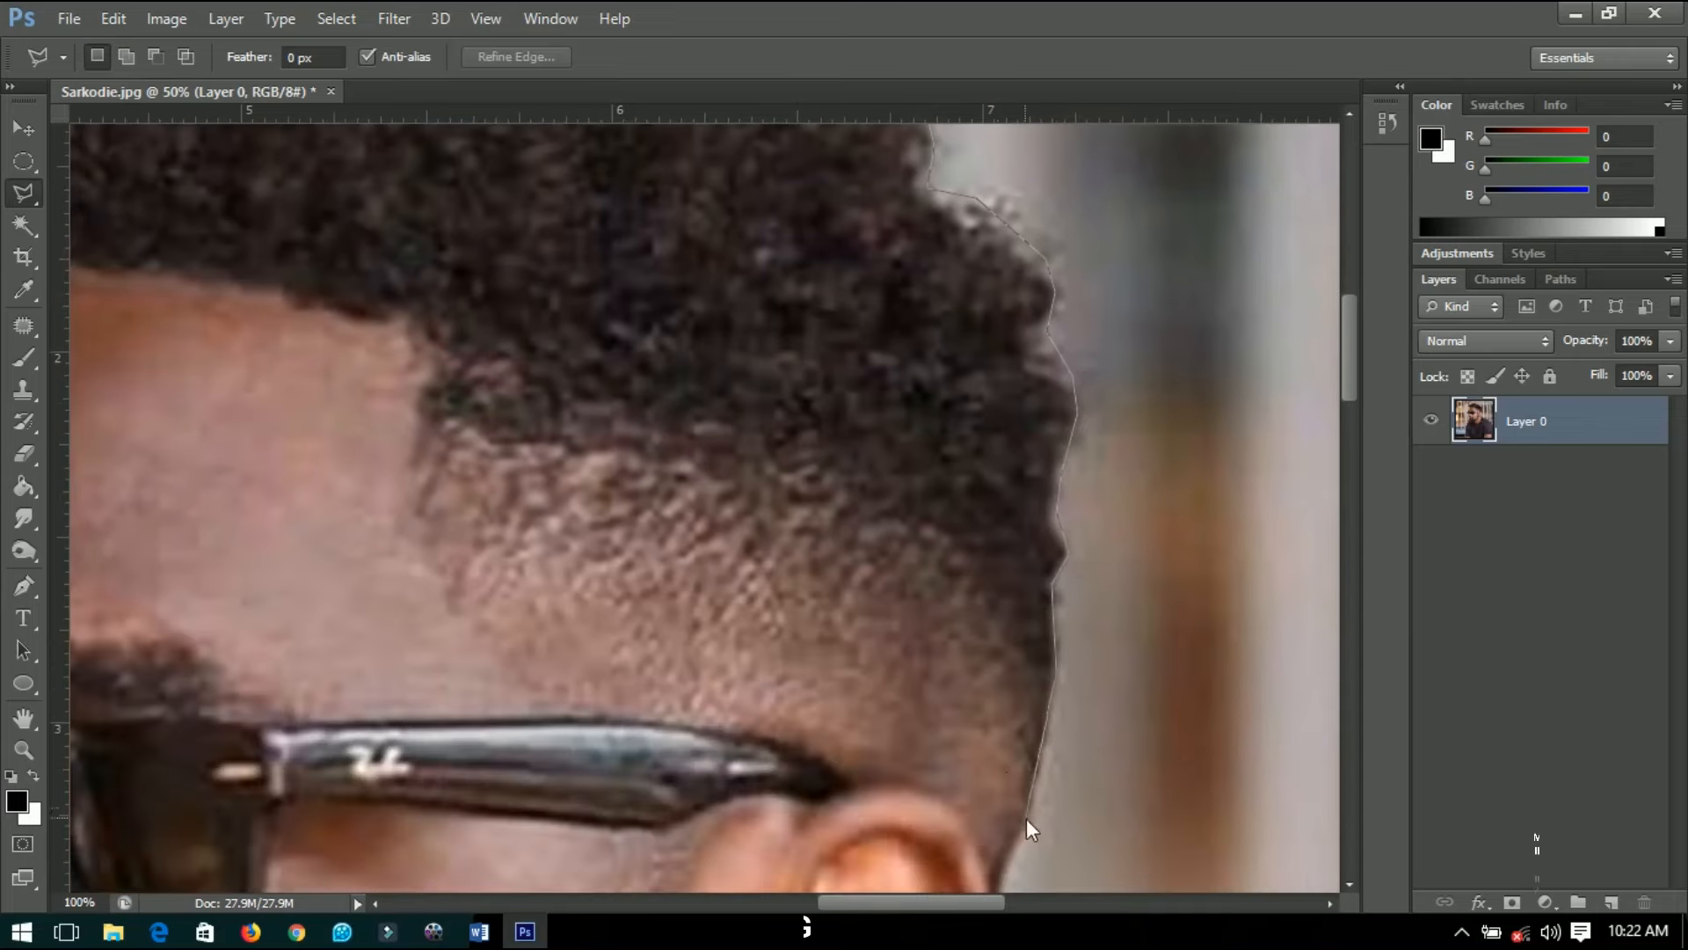
pyautogui.moveTo(1027, 819); pyautogui.dragTo(1135, 422)
pyautogui.click(1115, 479)
pyautogui.click(1112, 515)
pyautogui.moveTo(1168, 873); pyautogui.dragTo(919, 635)
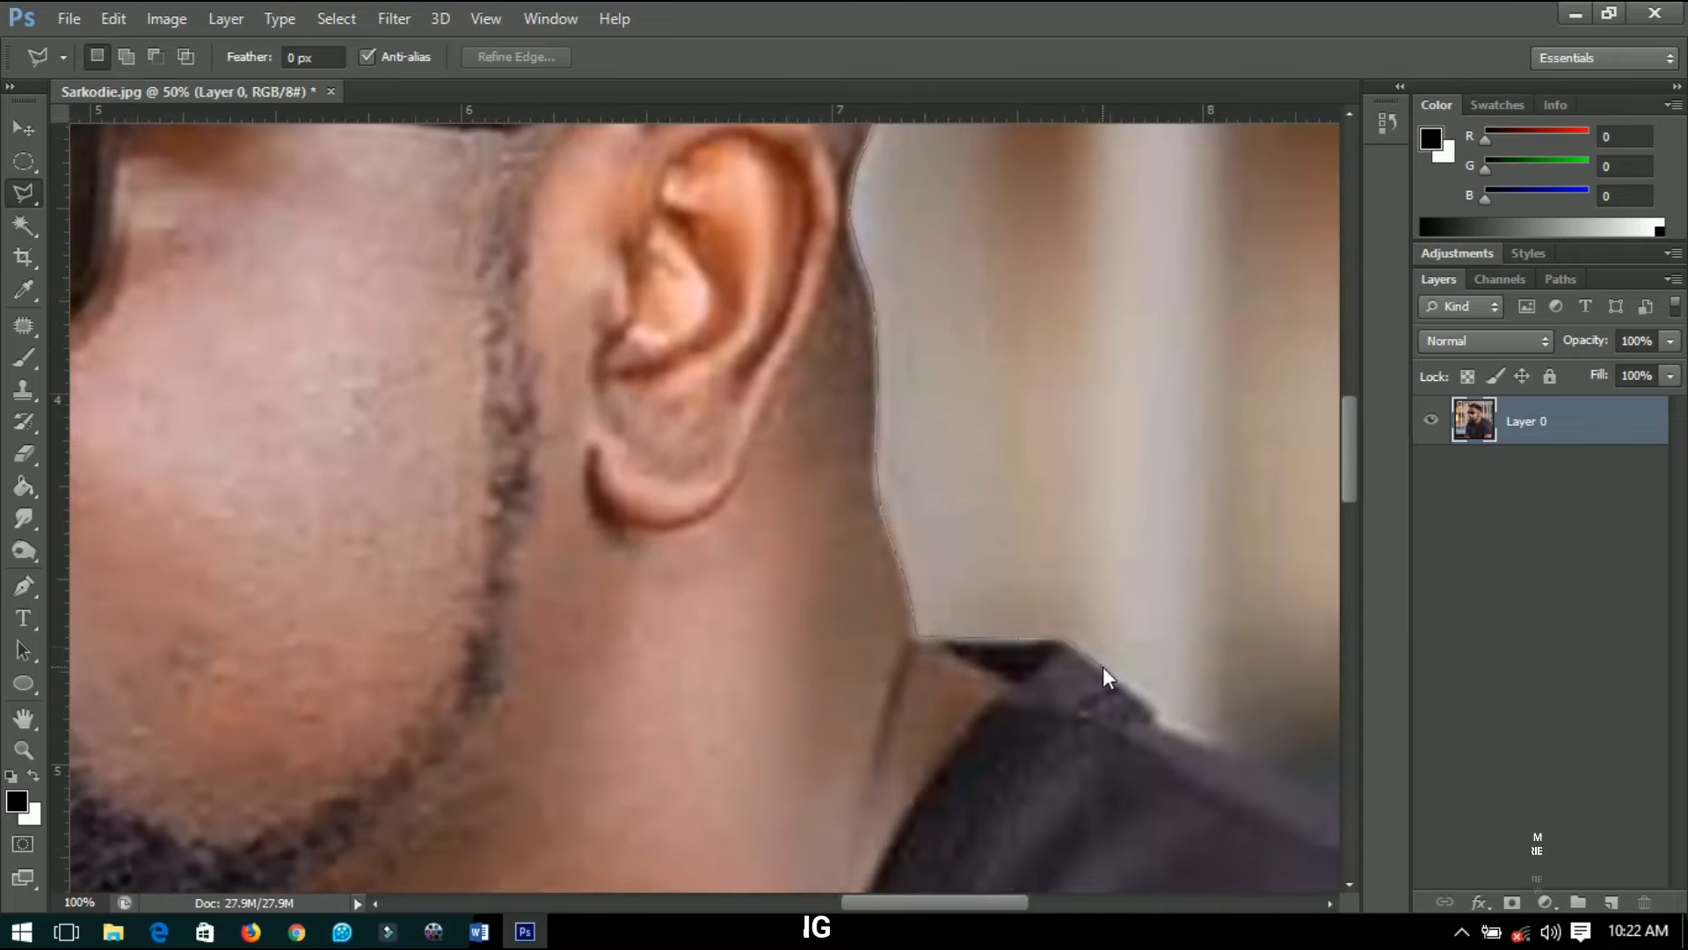
# Follow the collar and rear shoulder with the polygonal outline to the photo's right edge.
pyautogui.click(1151, 716)
pyautogui.moveTo(1151, 716); pyautogui.dragTo(606, 551)
pyautogui.click(1038, 753)
pyautogui.moveTo(1037, 754); pyautogui.dragTo(668, 411)
pyautogui.click(902, 553)
pyautogui.click(1032, 672)
pyautogui.click(1101, 781)
pyautogui.moveTo(1108, 779); pyautogui.dragTo(1006, 493)
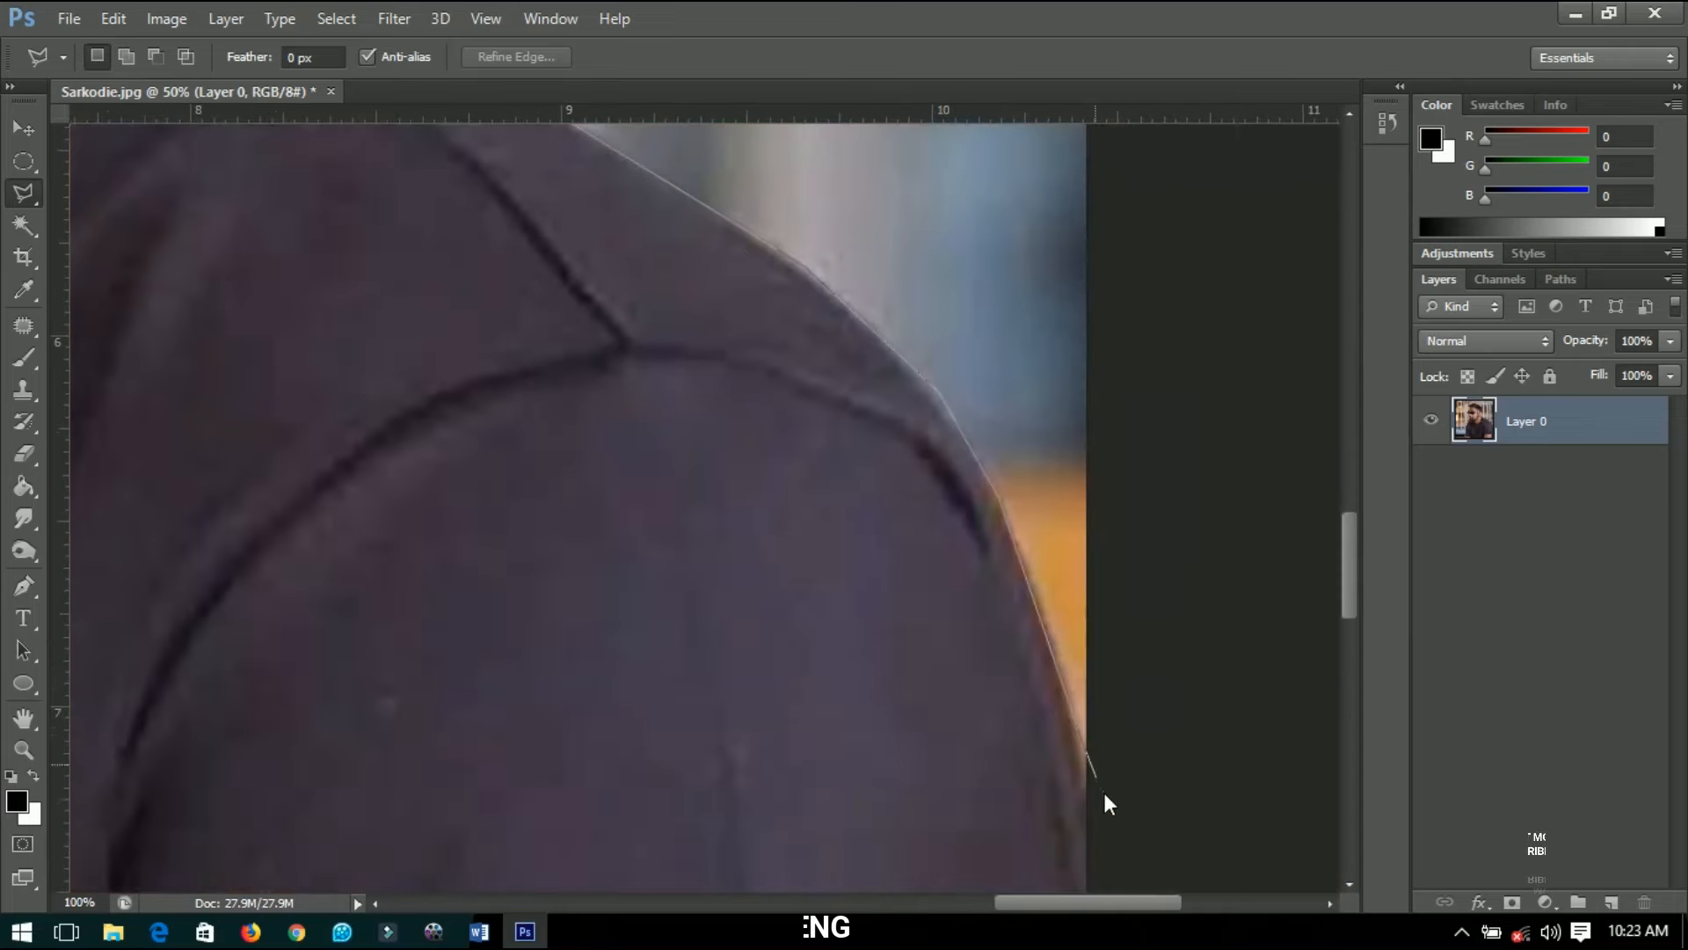
# Close the polygonal selection by looping outside the canvas so that it encloses the background around the man.
pyautogui.scroll(-5, 1105, 791)
pyautogui.click(1149, 815)
pyautogui.click(1090, 140)
pyautogui.click(239, 164)
pyautogui.click(286, 862)
pyautogui.click(529, 852)
# Add the small background gap between the front arm and the shirt hem to the selection.
pyautogui.scroll(4, 615, 836)
pyautogui.keyDown('shift'); pyautogui.click(597, 799); pyautogui.keyUp('shift')
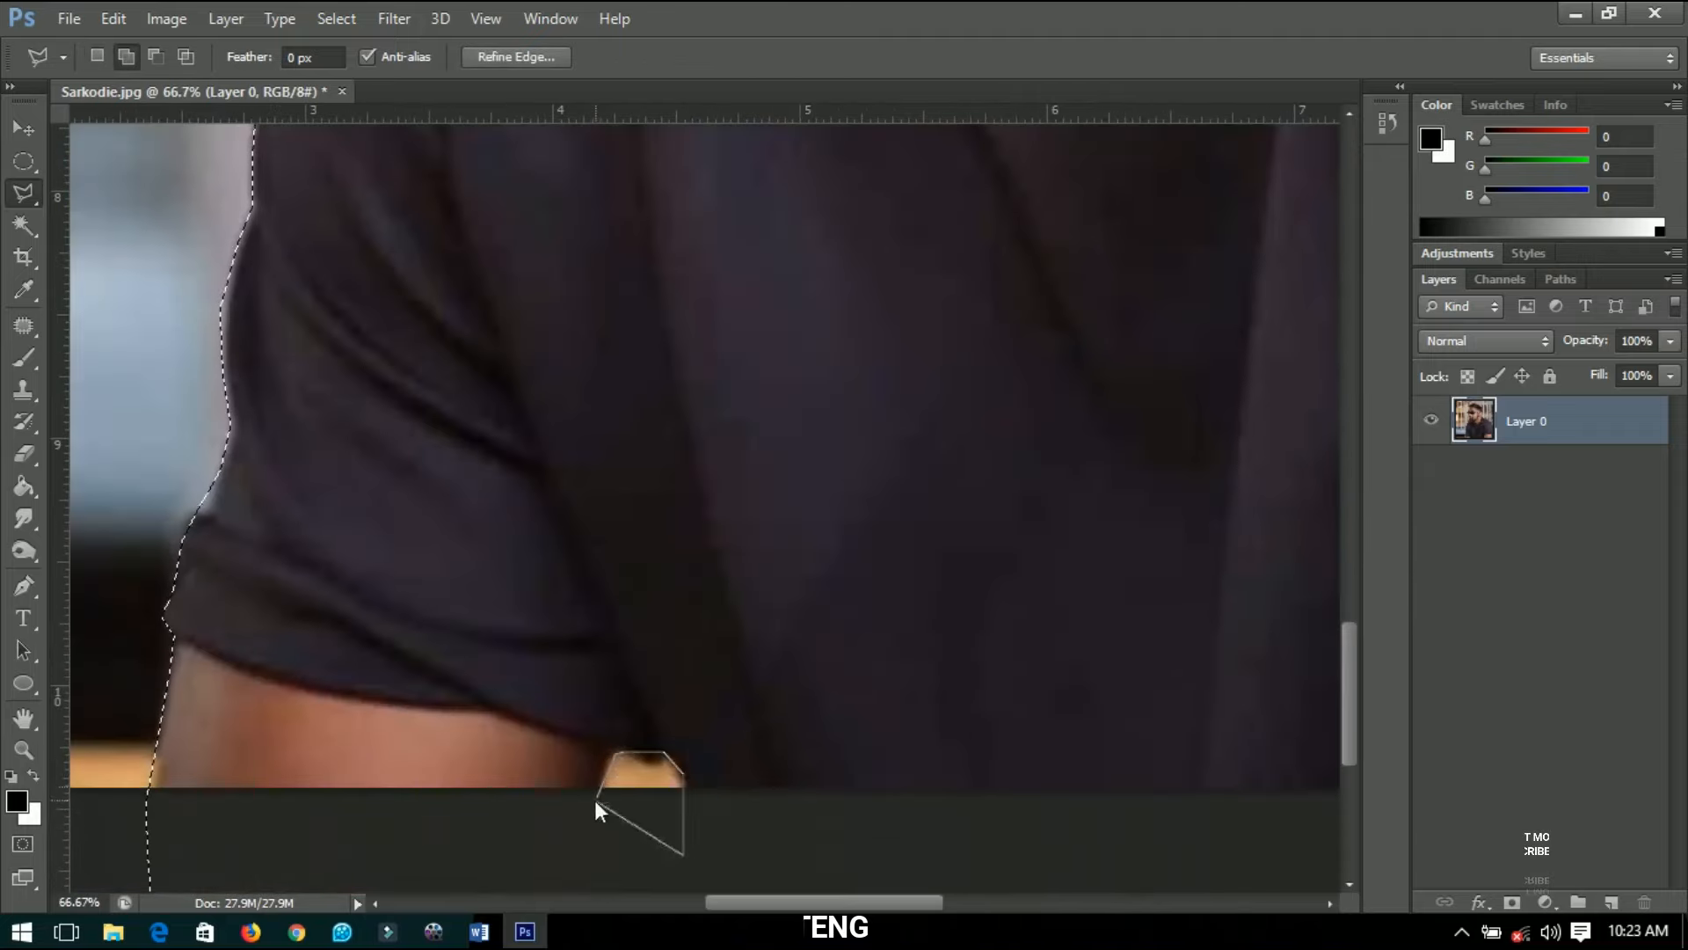
pyautogui.click(597, 800)
# Add the background patch beside the rear arm, just below its sleeve, to the selection.
pyautogui.moveTo(1319, 546); pyautogui.dragTo(1030, 449)
pyautogui.keyDown('shift'); pyautogui.click(1085, 486); pyautogui.keyUp('shift')
pyautogui.click(1029, 456)
pyautogui.click(1009, 720)
pyautogui.click(1125, 720)
pyautogui.click(1085, 486)
# Try to delete the selected background from the photo layer.
pyautogui.hotkey('ctrl', '0')
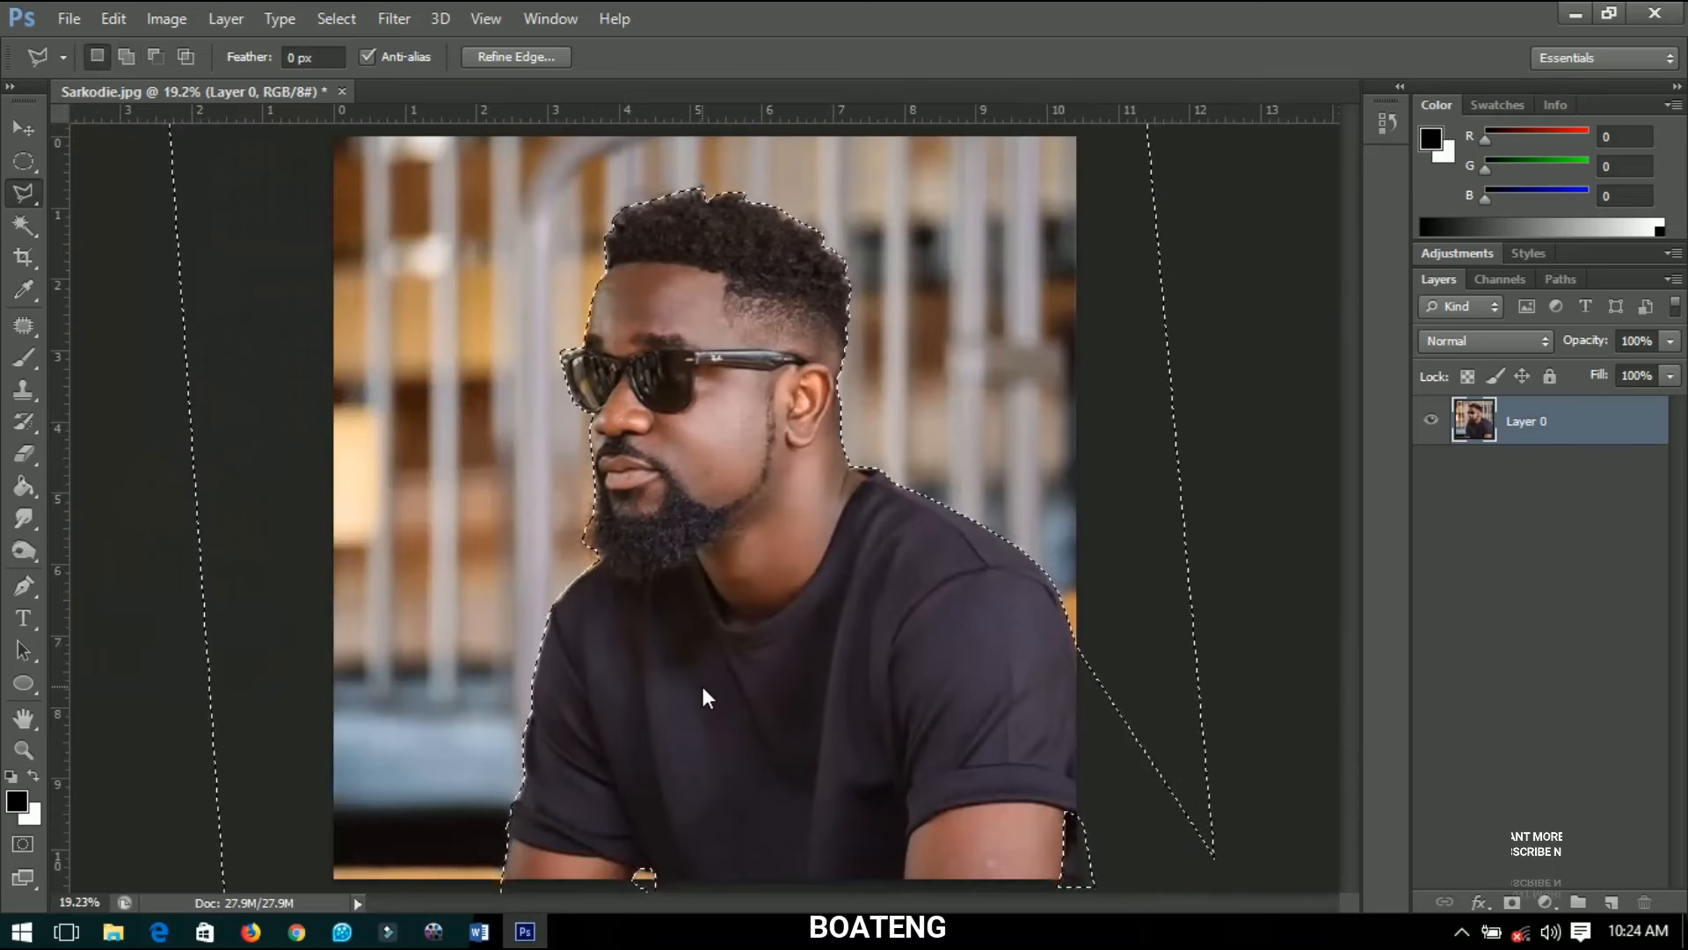
pyautogui.press('Delete')
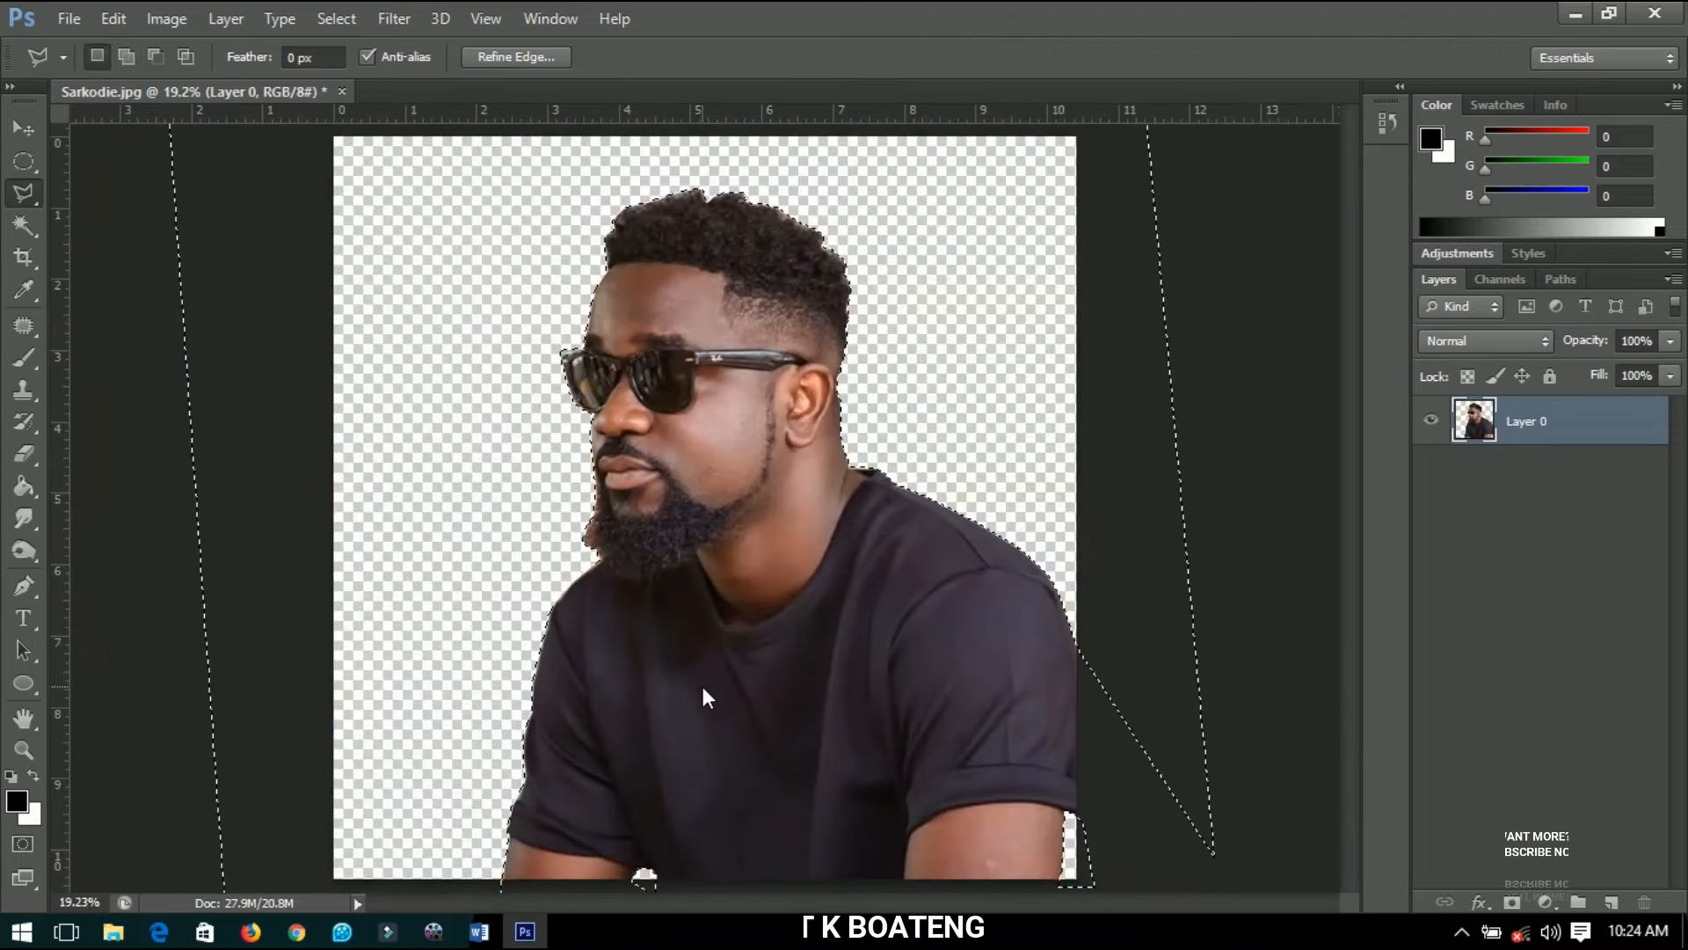
pyautogui.hotkey('ctrl', 'z')
# Cut the selected background onto its own layer and hide it beneath the man's layer.
pyautogui.rightClick(950, 350)
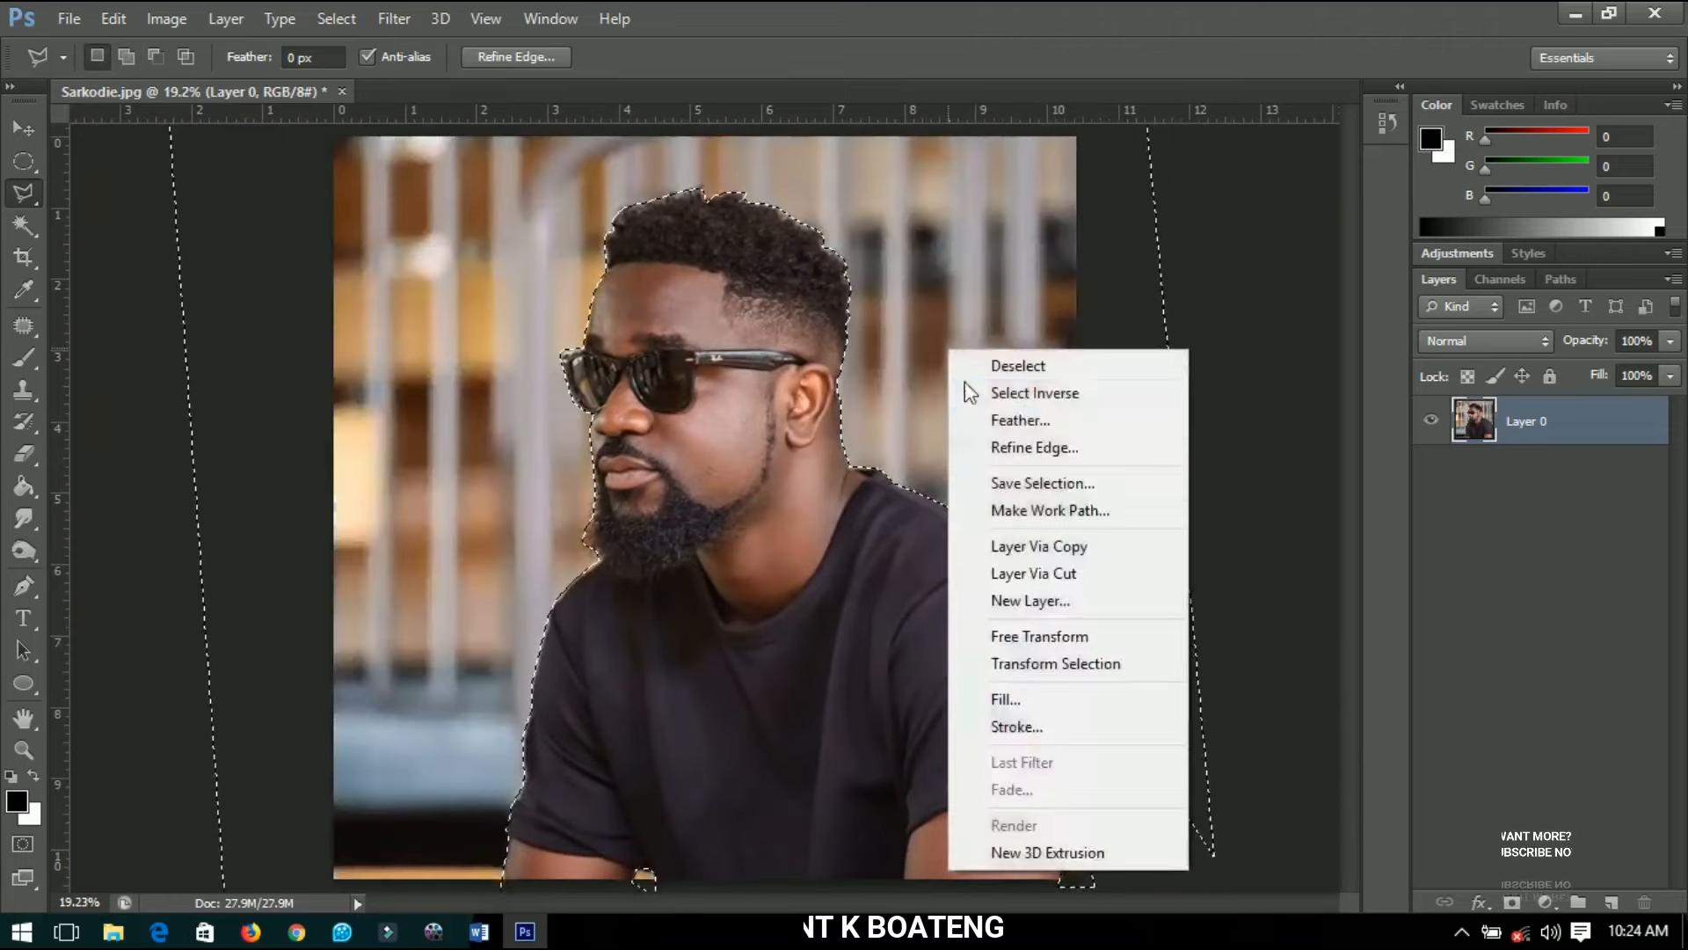
pyautogui.click(1033, 573)
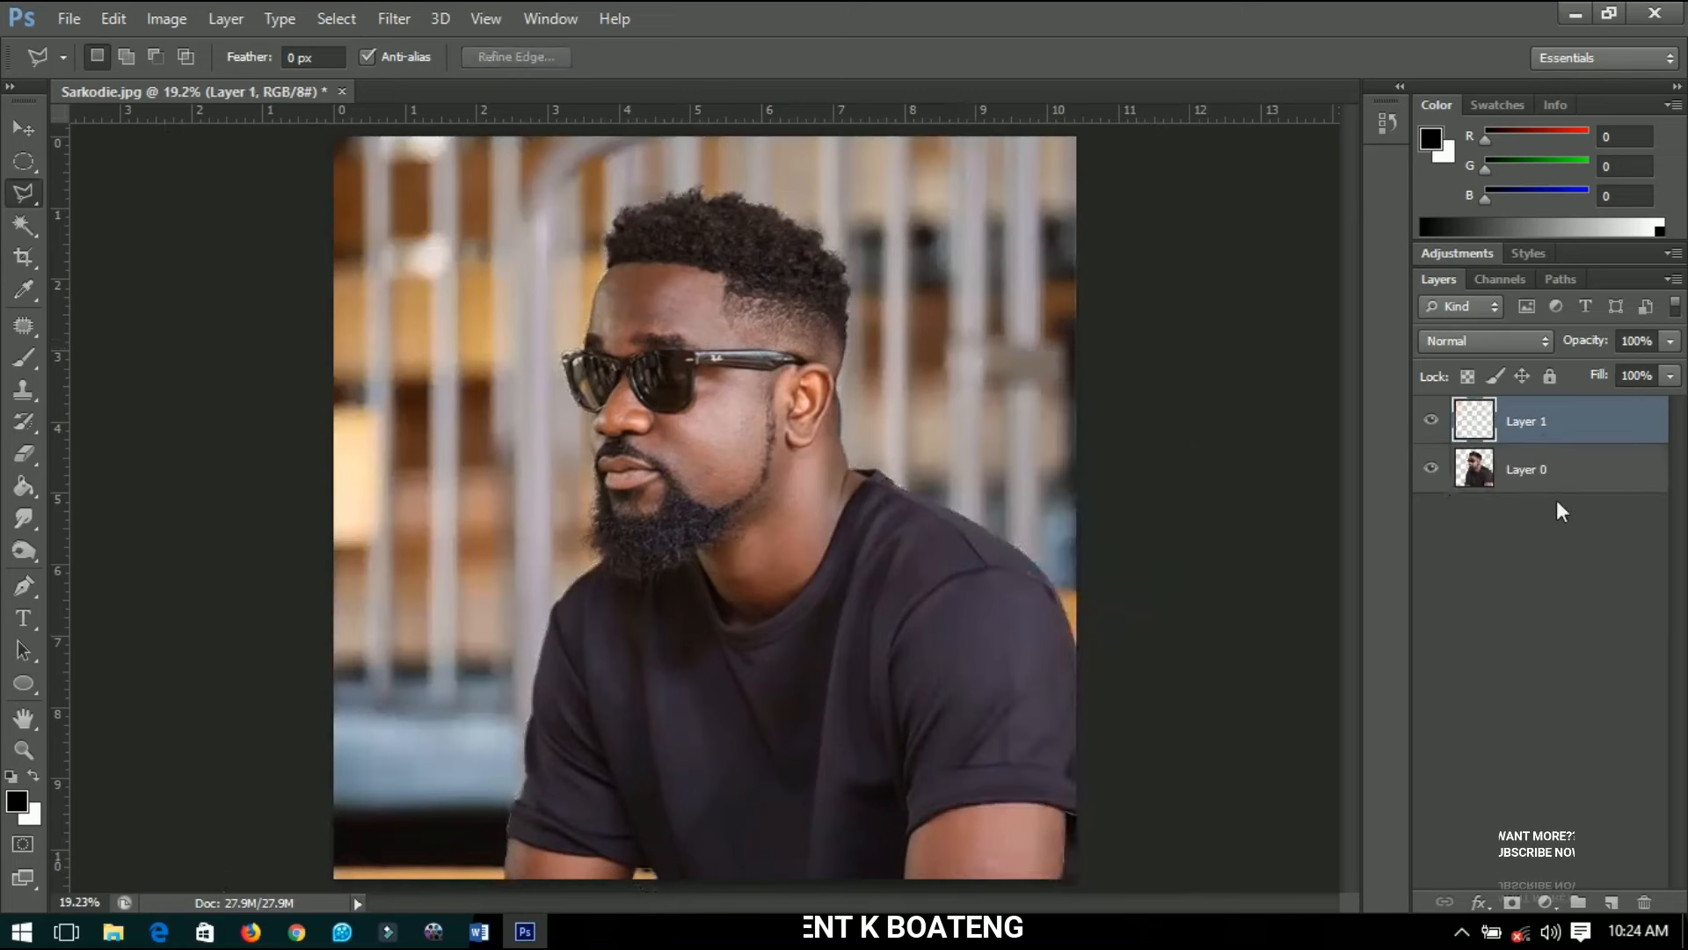
pyautogui.moveTo(1533, 487); pyautogui.dragTo(1514, 414)
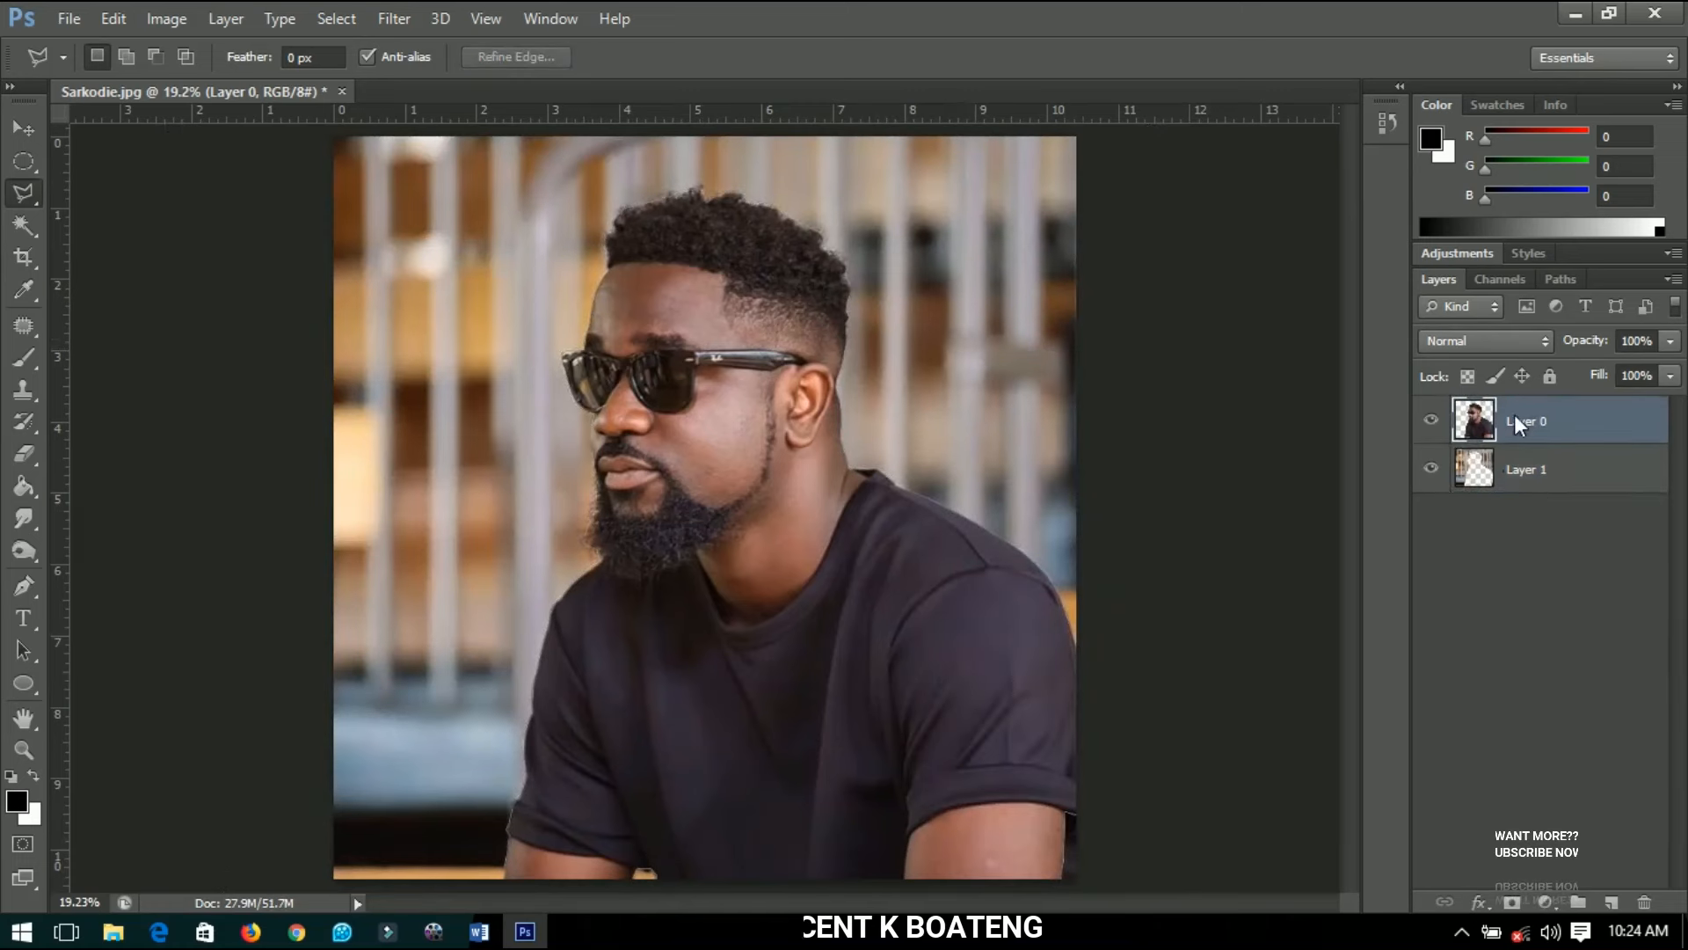
pyautogui.click(1432, 468)
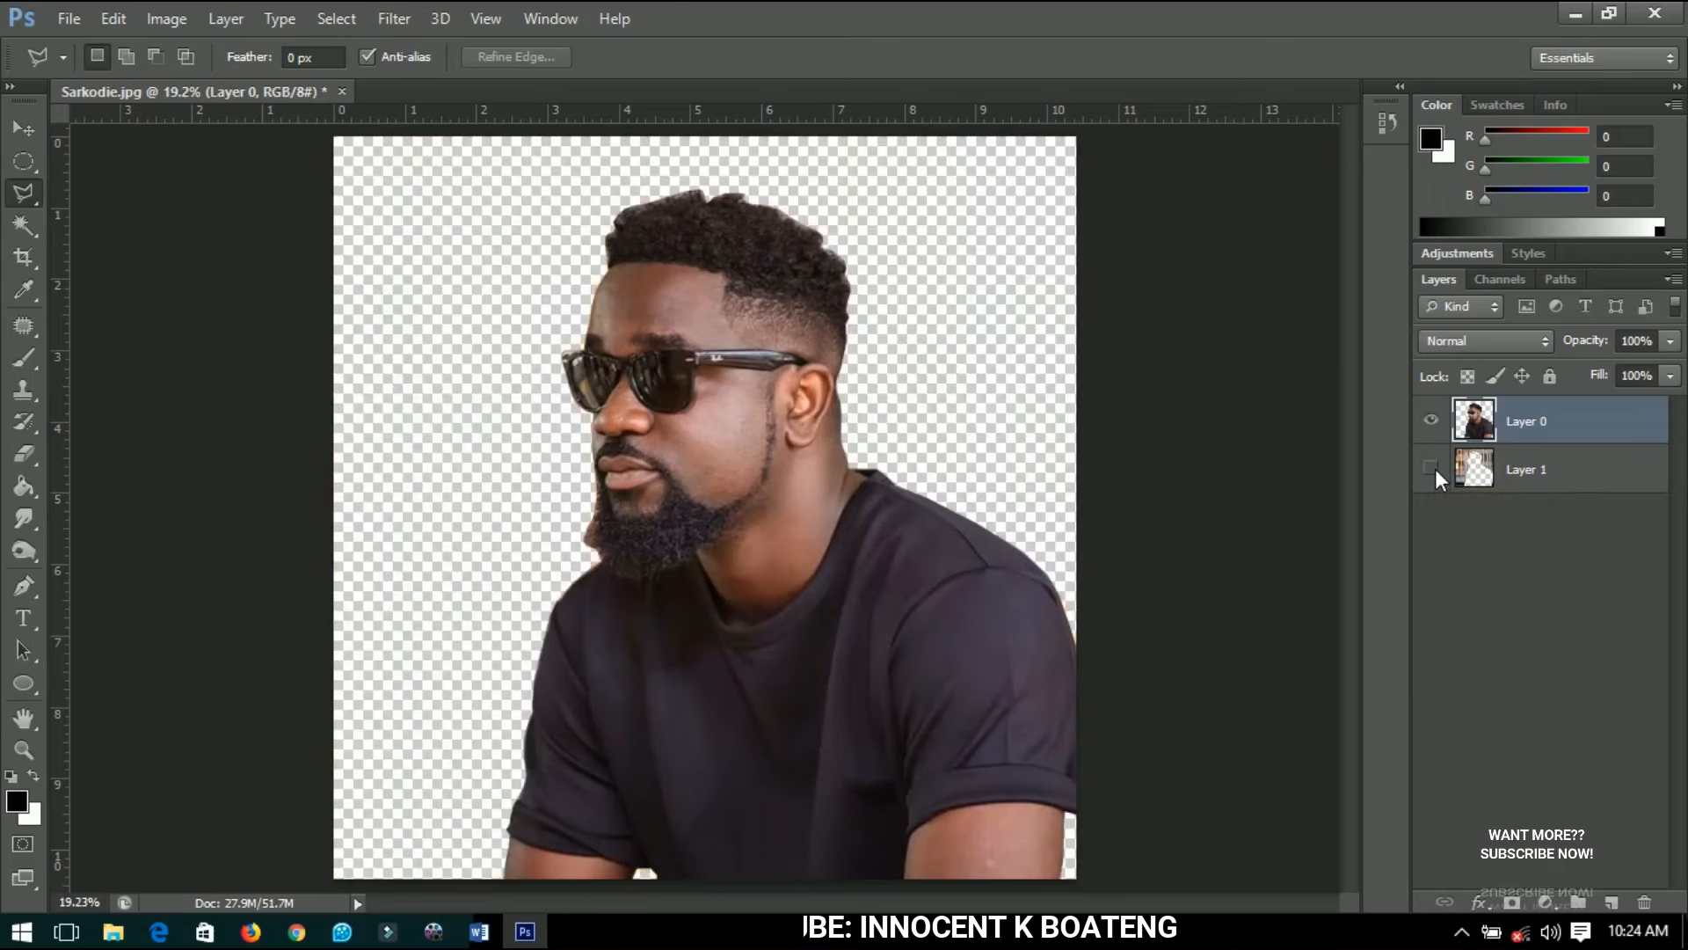
# Add a white Solid Color fill layer and place it directly below the man's cutout layer.
pyautogui.click(1530, 475)
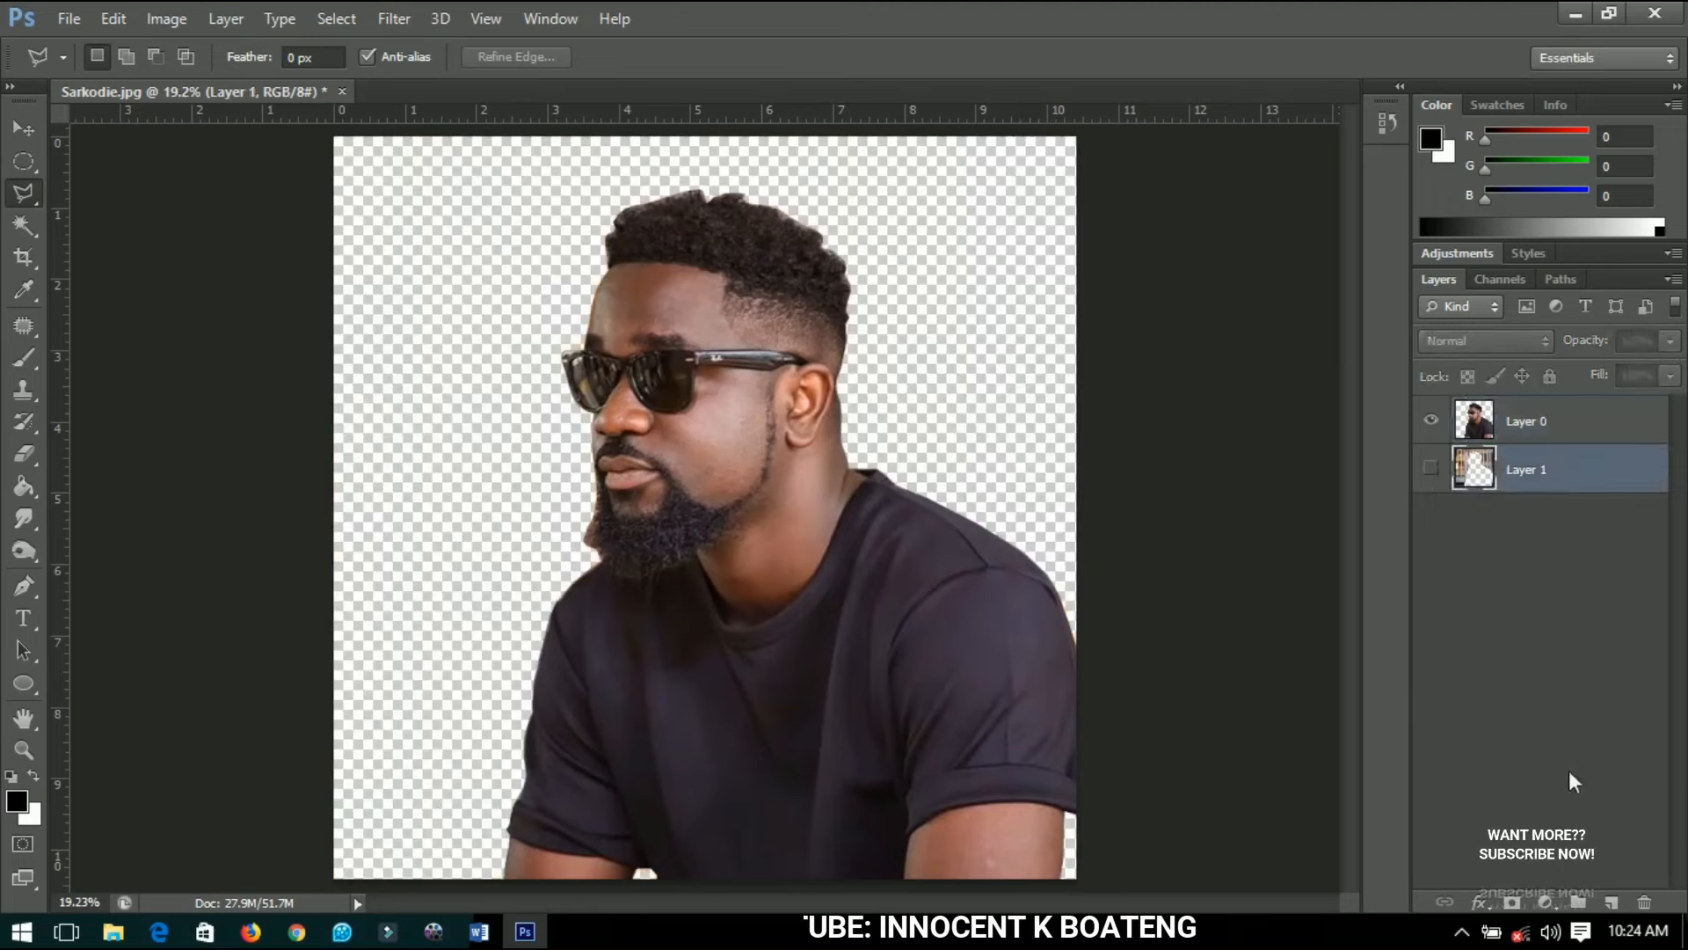
pyautogui.click(1548, 883)
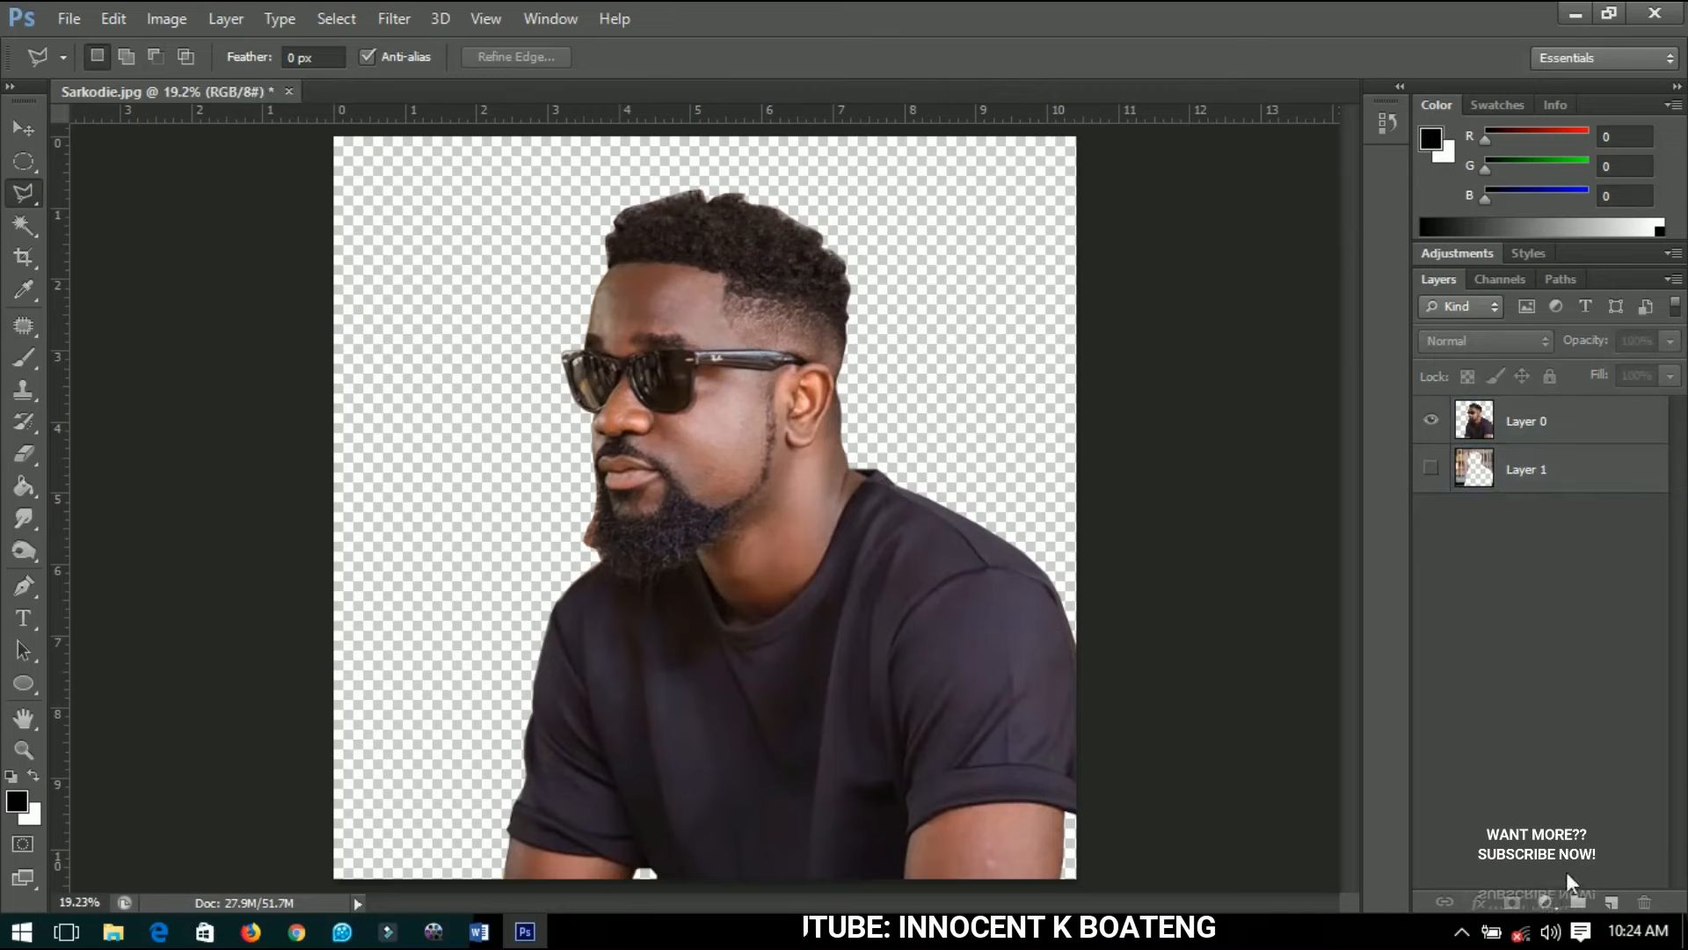
pyautogui.click(1548, 900)
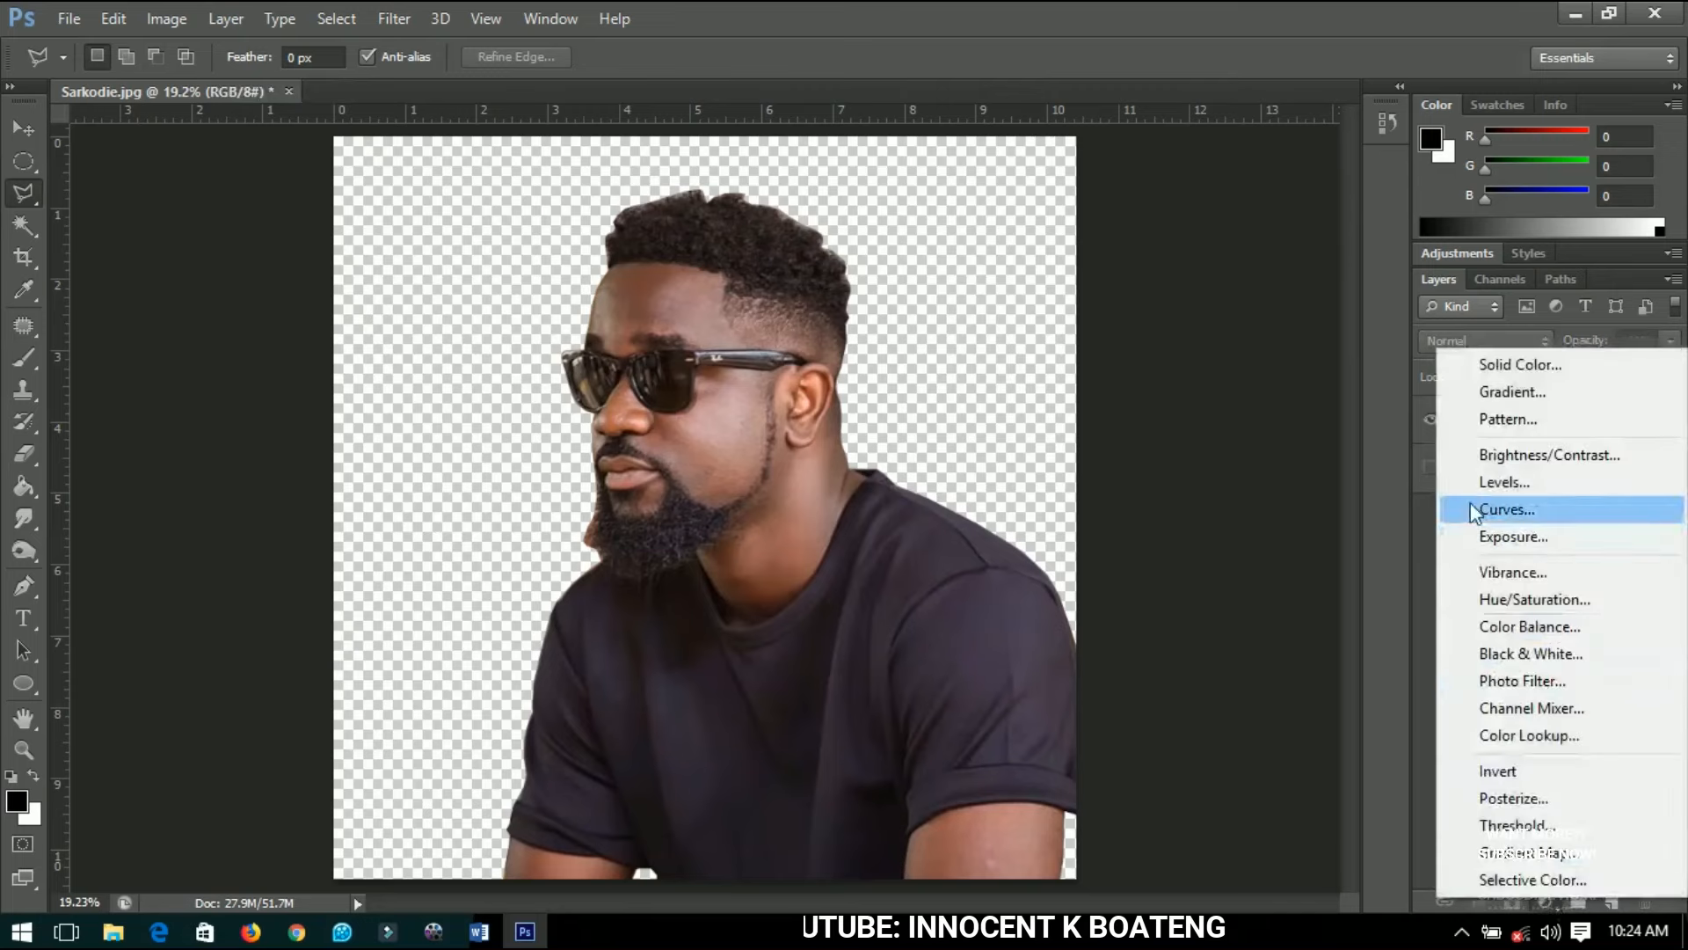
pyautogui.click(1517, 365)
pyautogui.moveTo(1128, 533); pyautogui.dragTo(1110, 520)
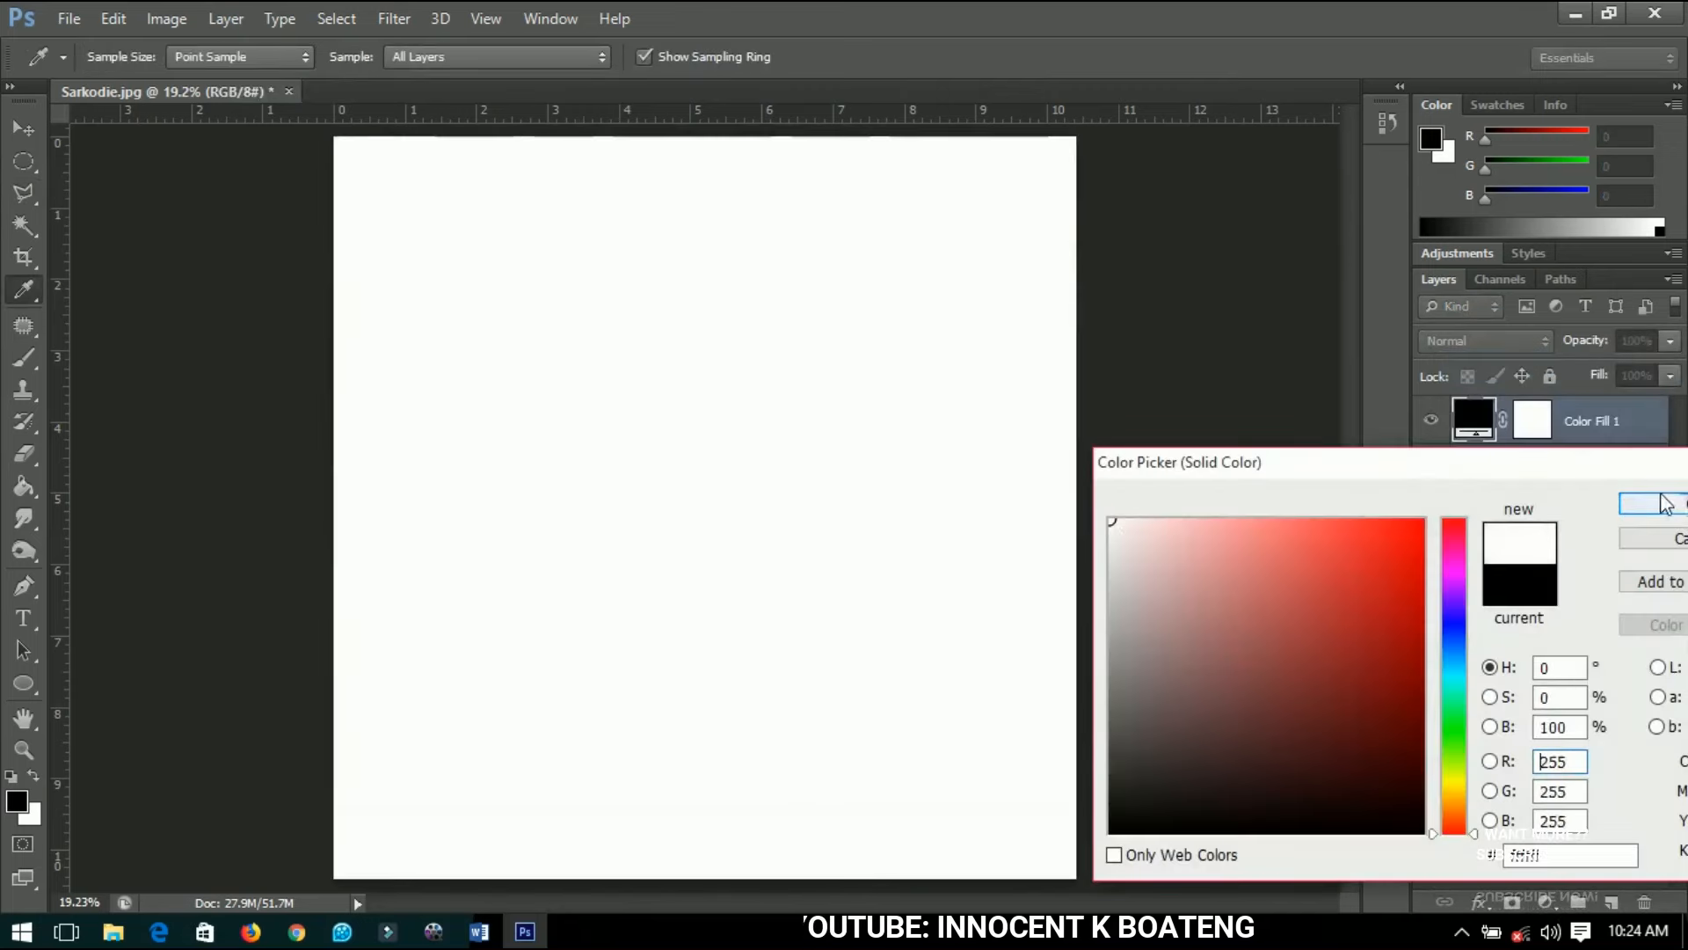
pyautogui.click(1661, 497)
pyautogui.moveTo(1599, 424); pyautogui.dragTo(1583, 488)
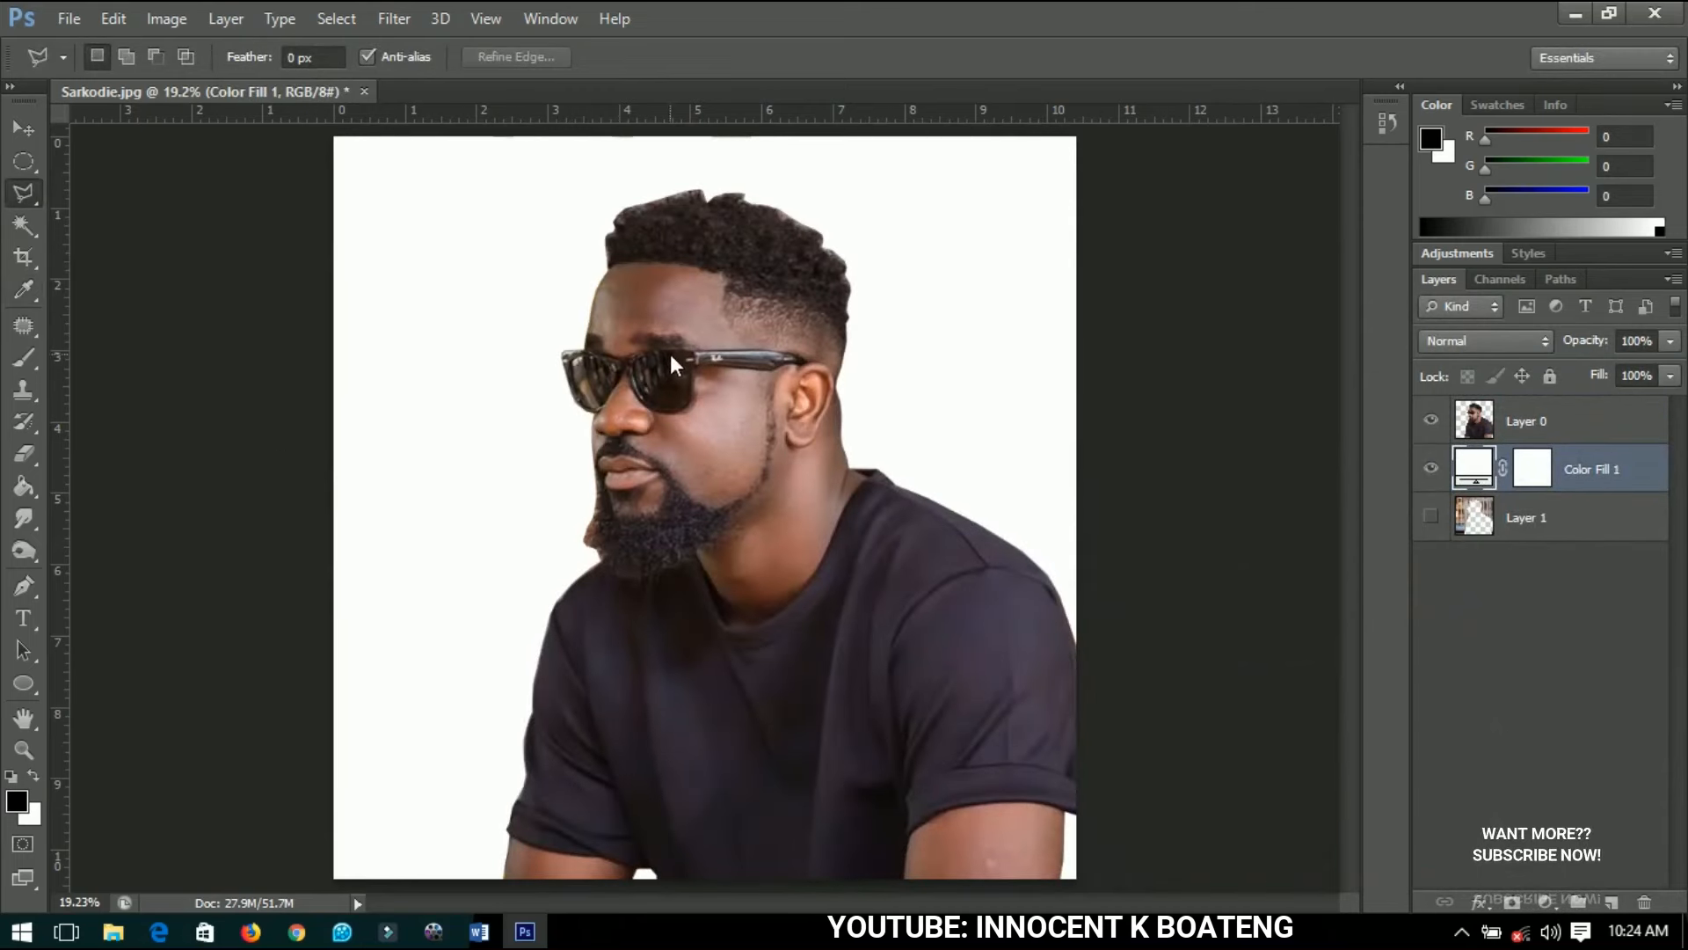
# Create a new empty layer above Layer 0 and name it "lines".
pyautogui.click(1538, 415)
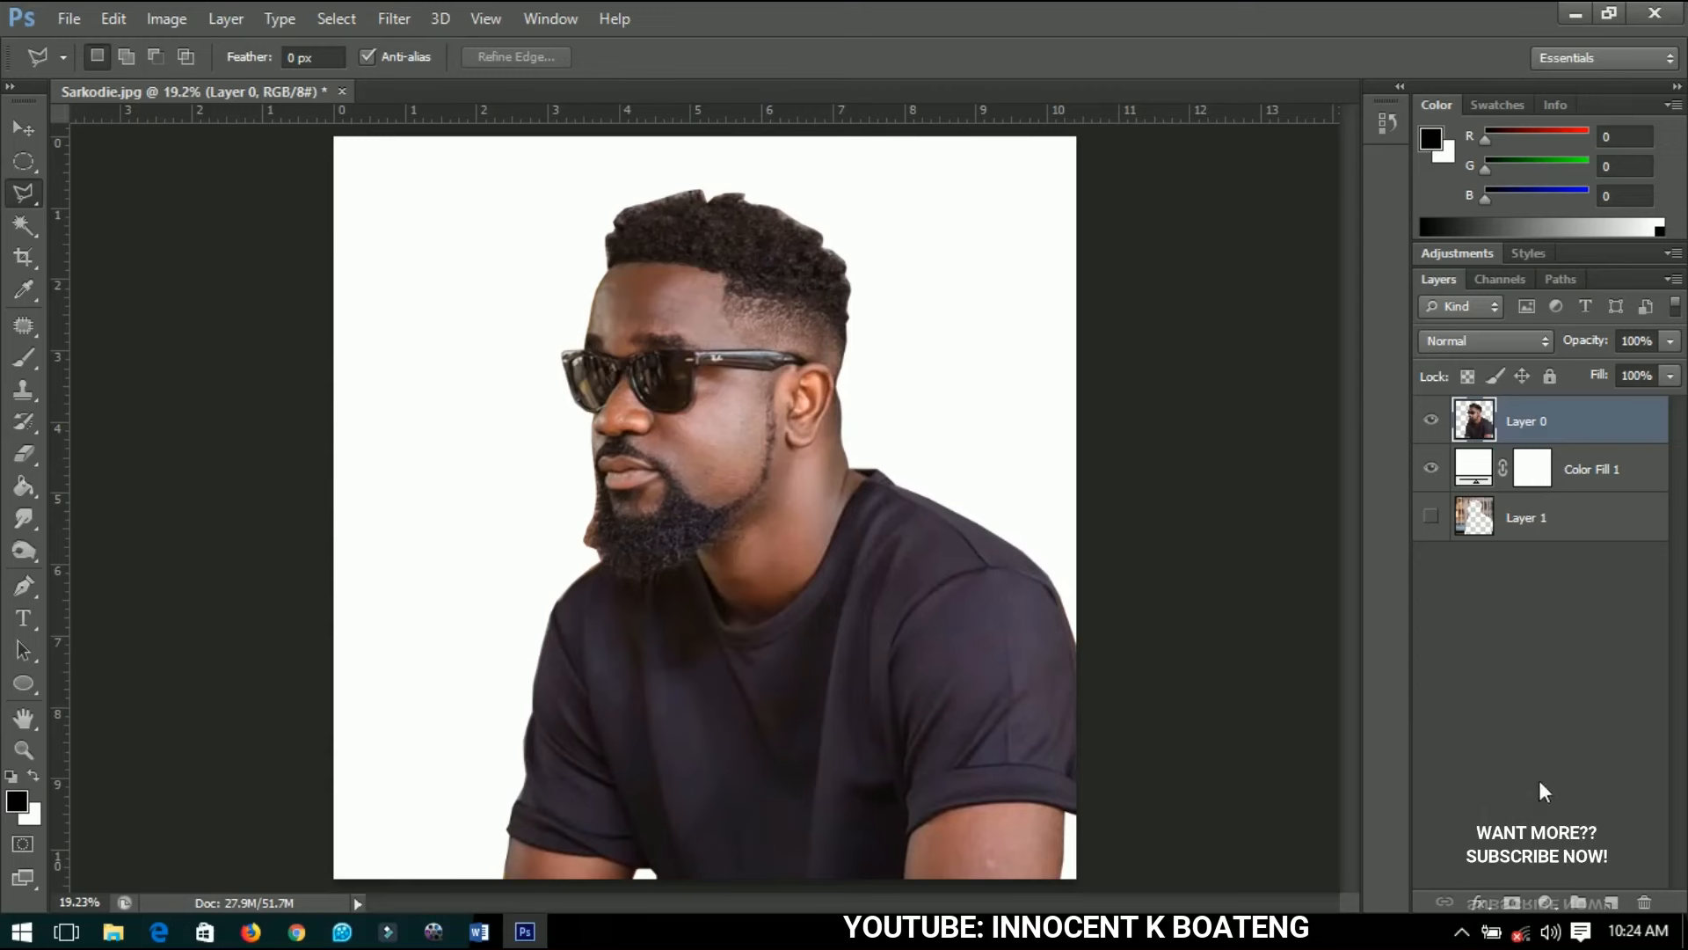
pyautogui.click(1613, 901)
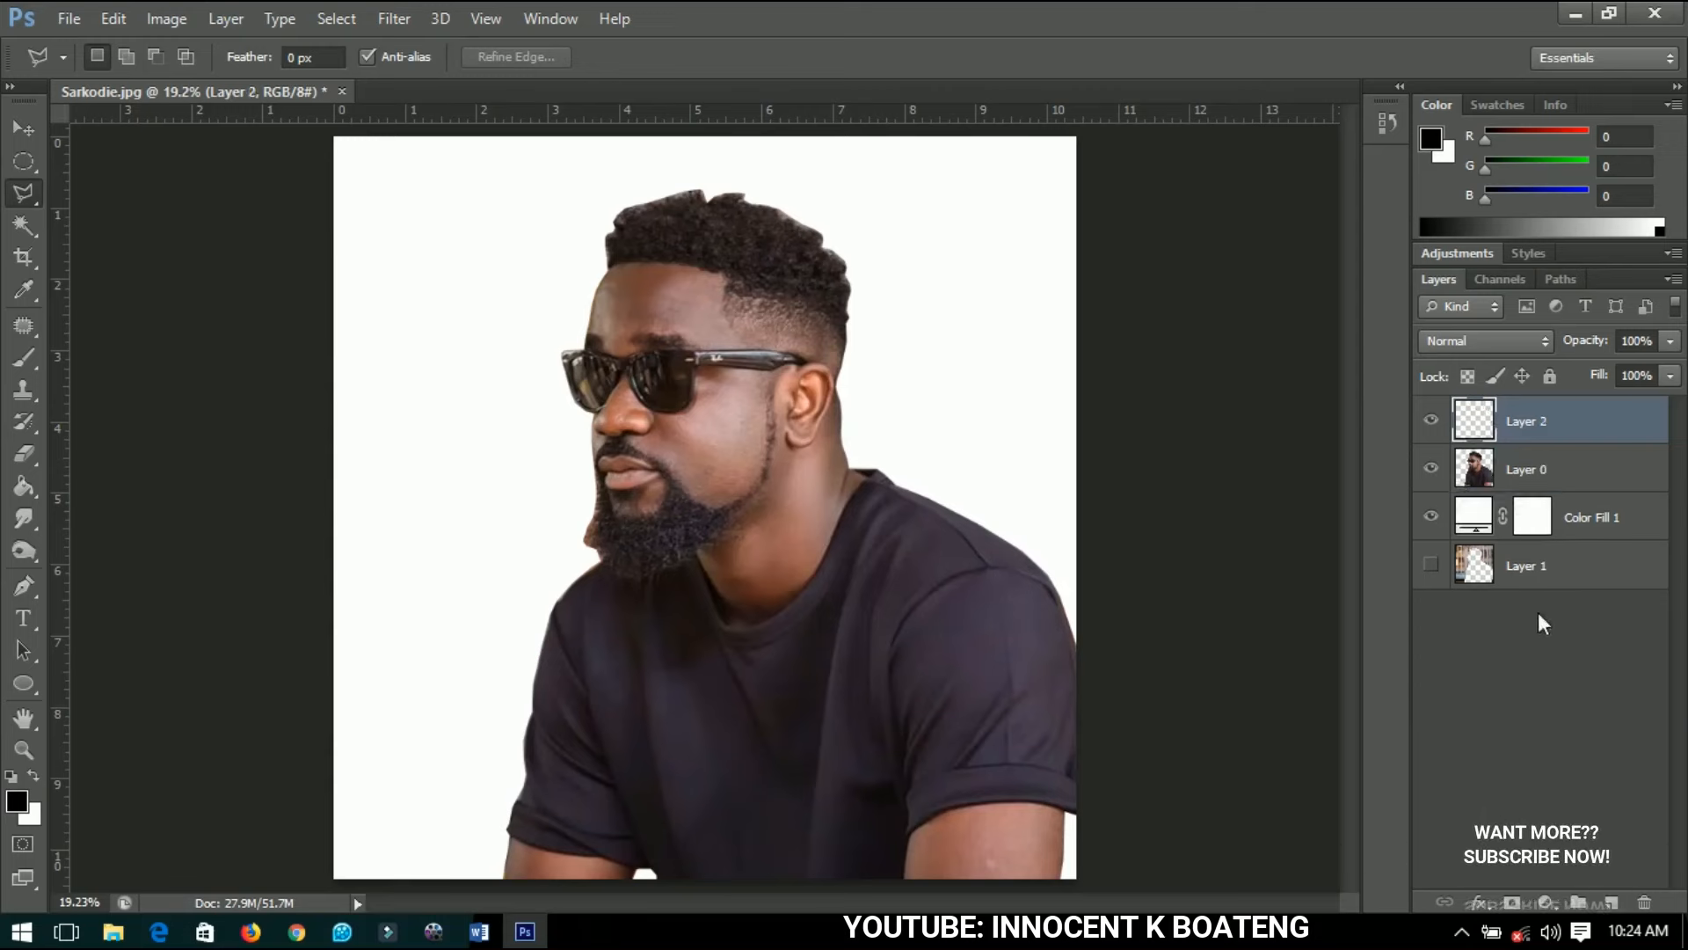
pyautogui.doubleClick(1526, 423)
pyautogui.write('lien')
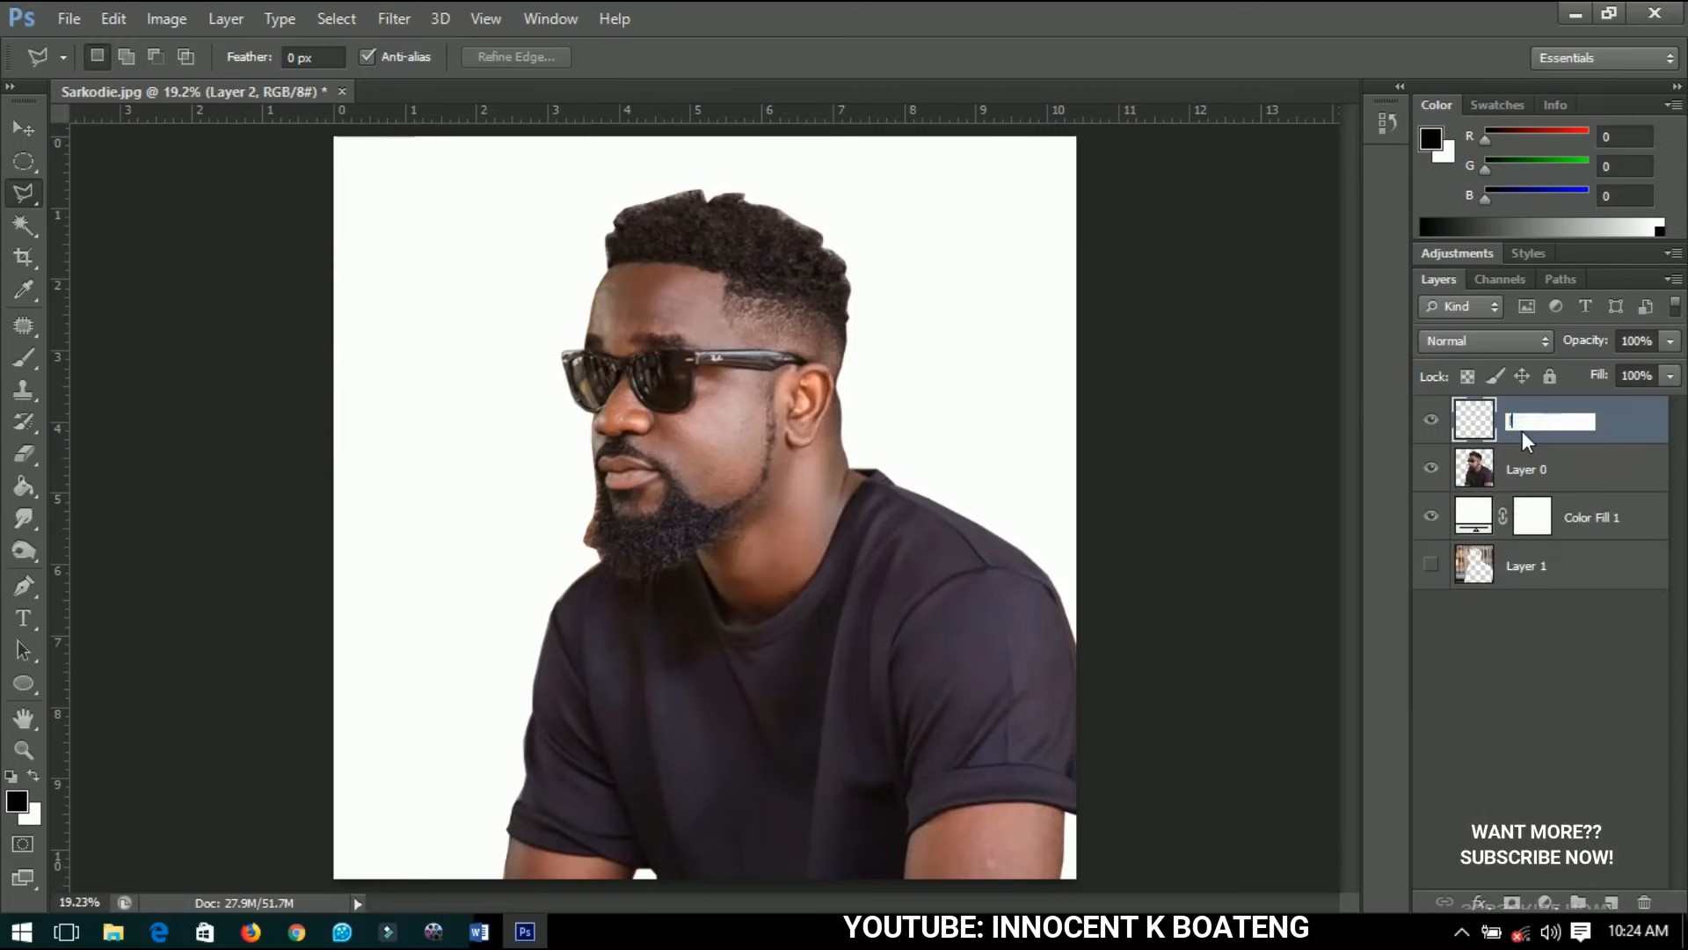
pyautogui.press('BackSpace')
pyautogui.press('BackSpace')
pyautogui.write('nes')
pyautogui.press('Return')
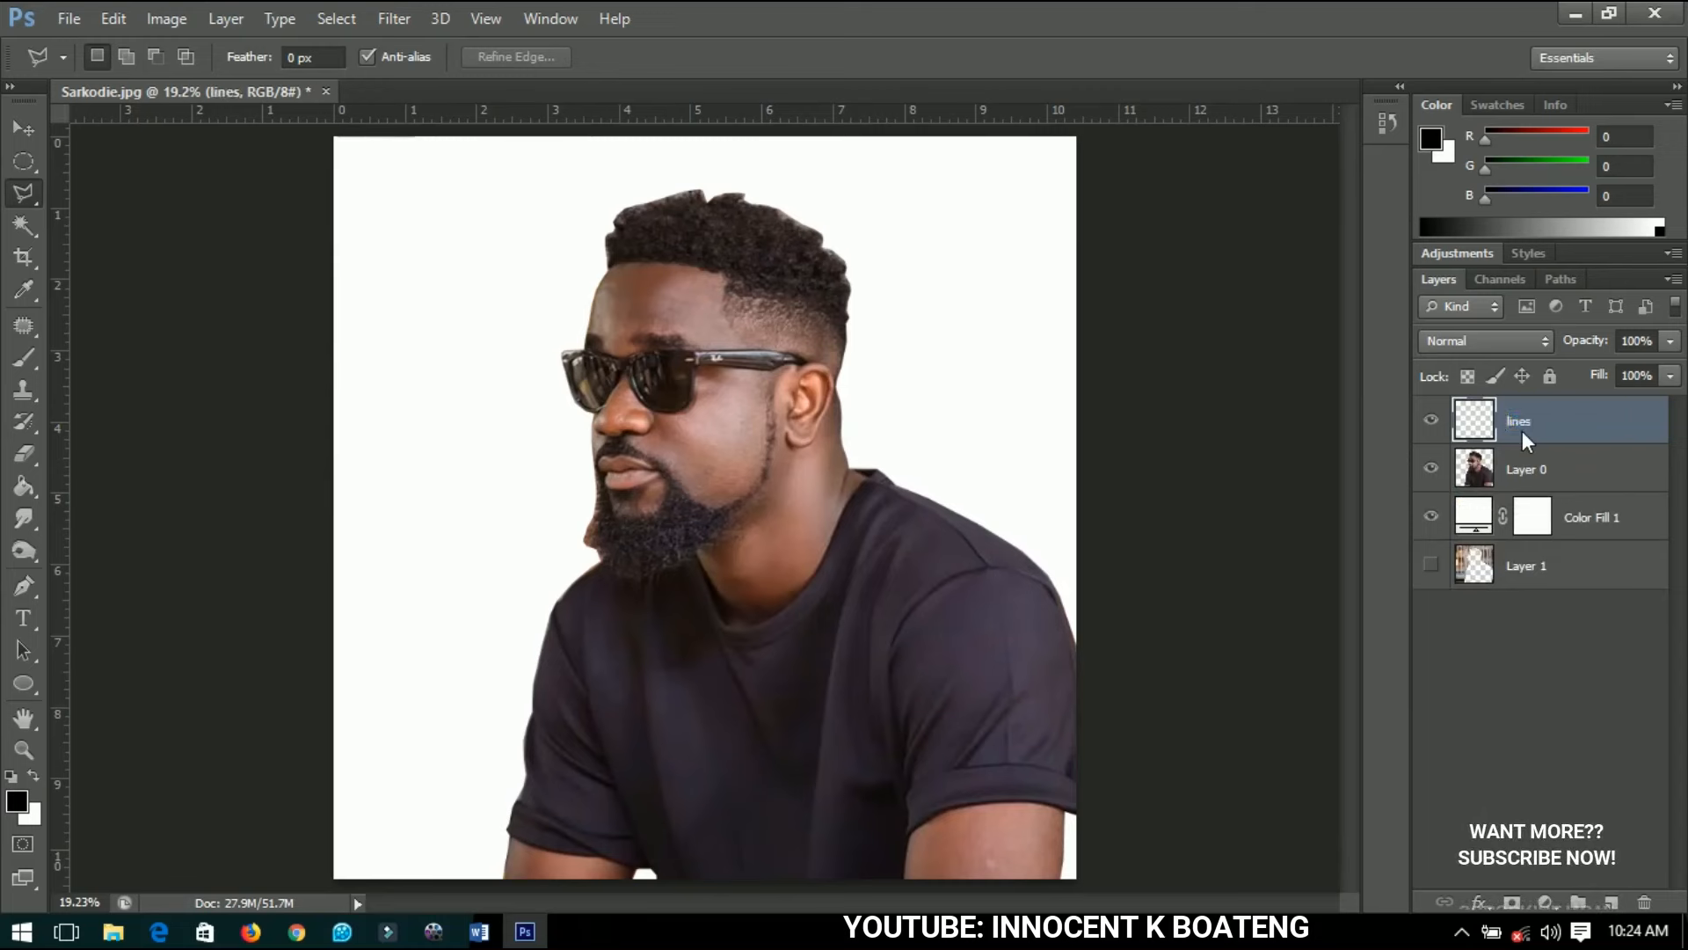
# Activate the Pen tool and set its drawing mode to Path.
pyautogui.click(23, 587)
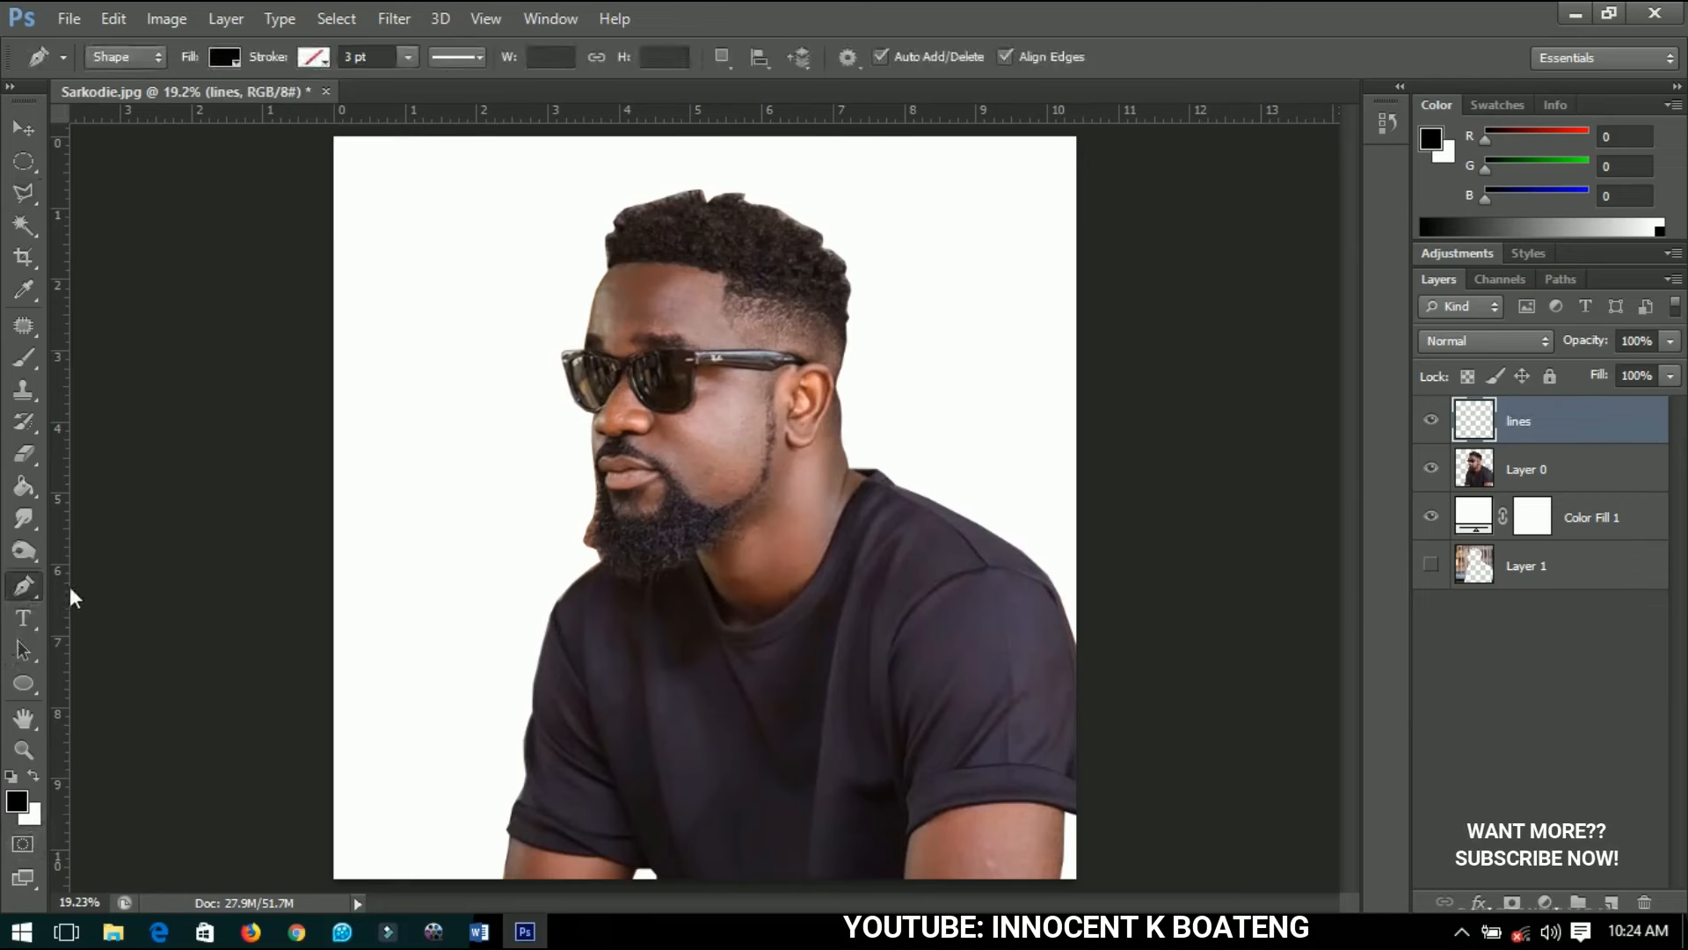
pyautogui.click(139, 50)
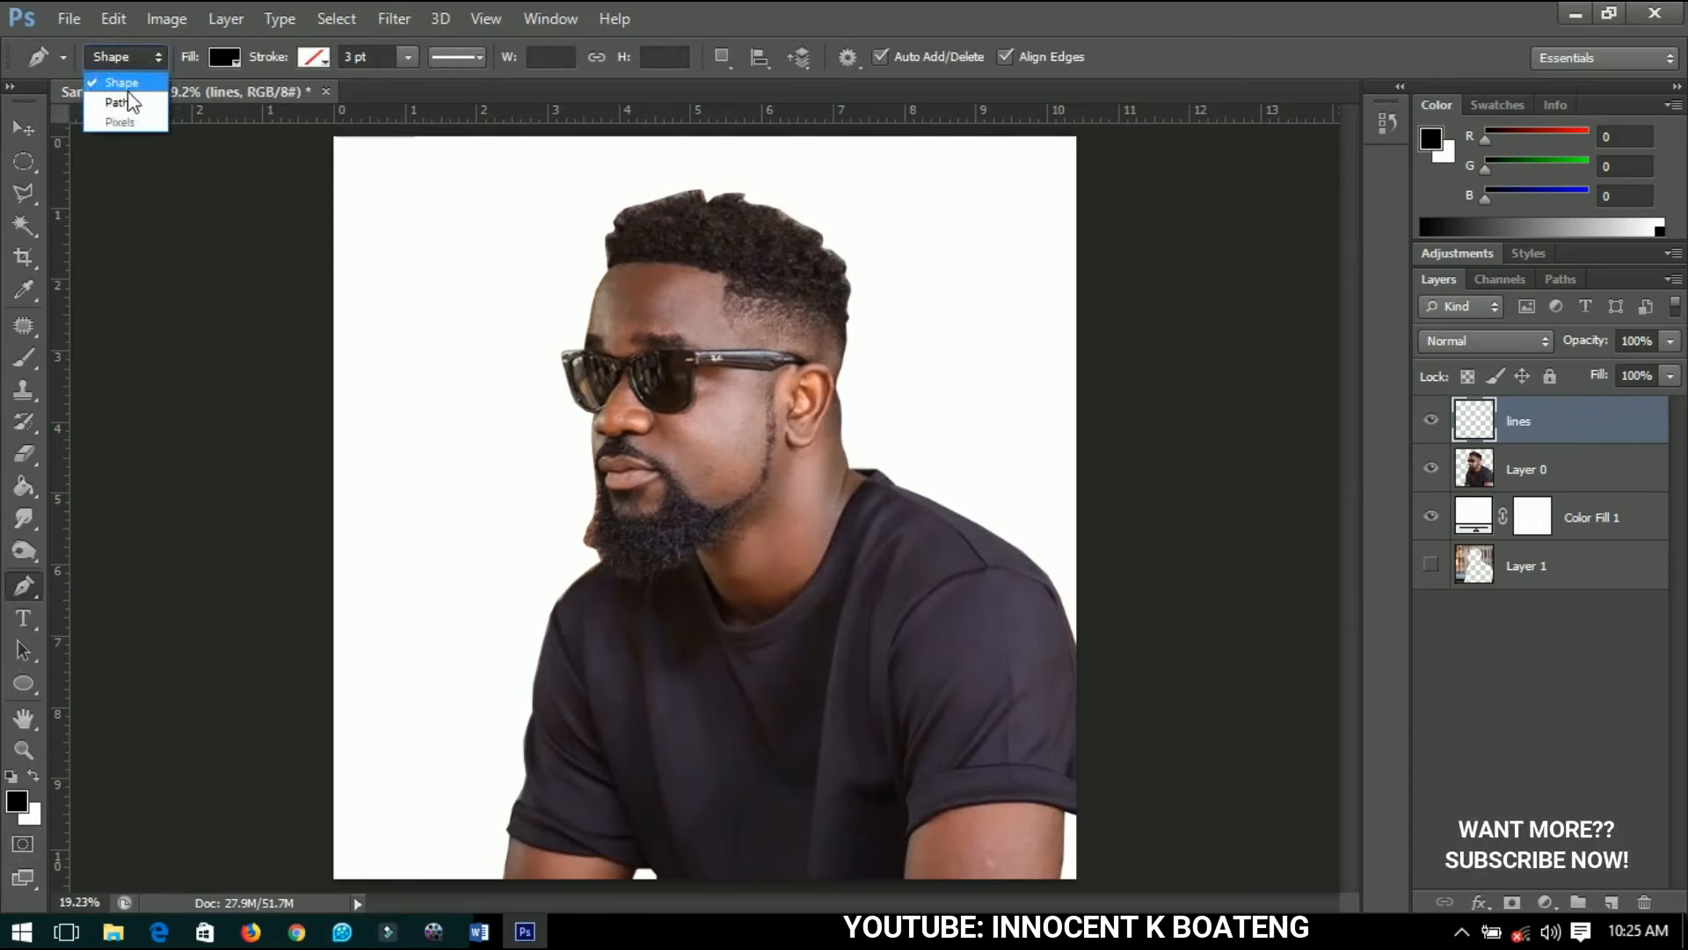
pyautogui.click(130, 102)
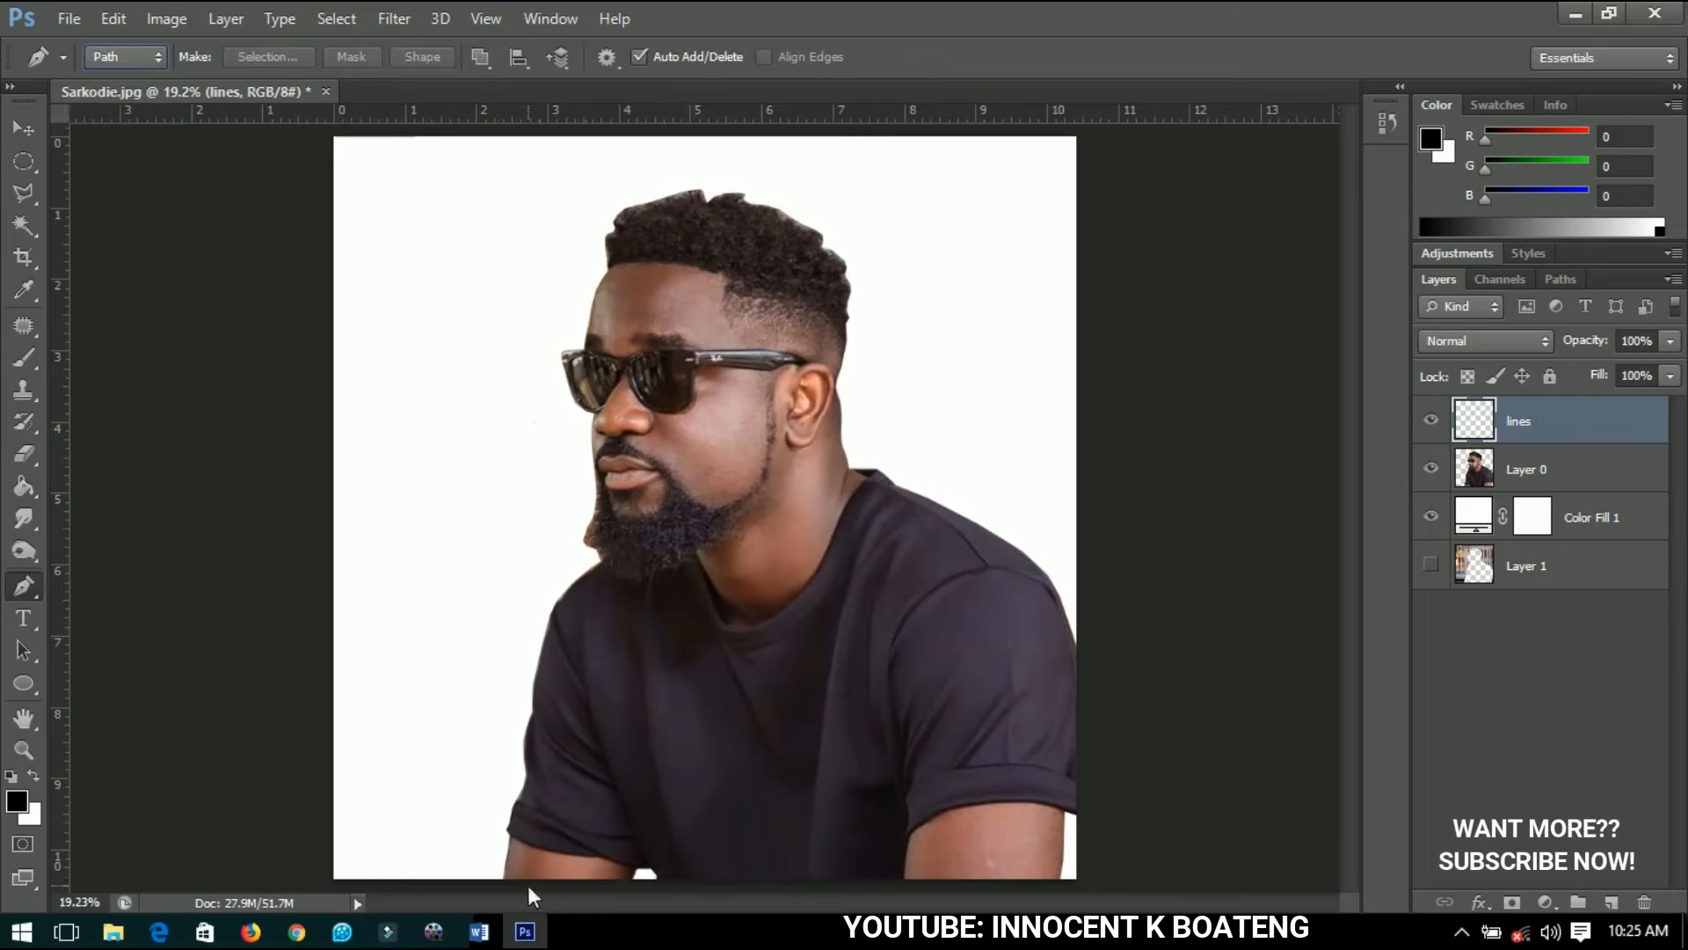
# Start a Pen path at the image's lower edge beside the arm and trace up the sleeve's outer edge towards the shoulder.
pyautogui.press('v')
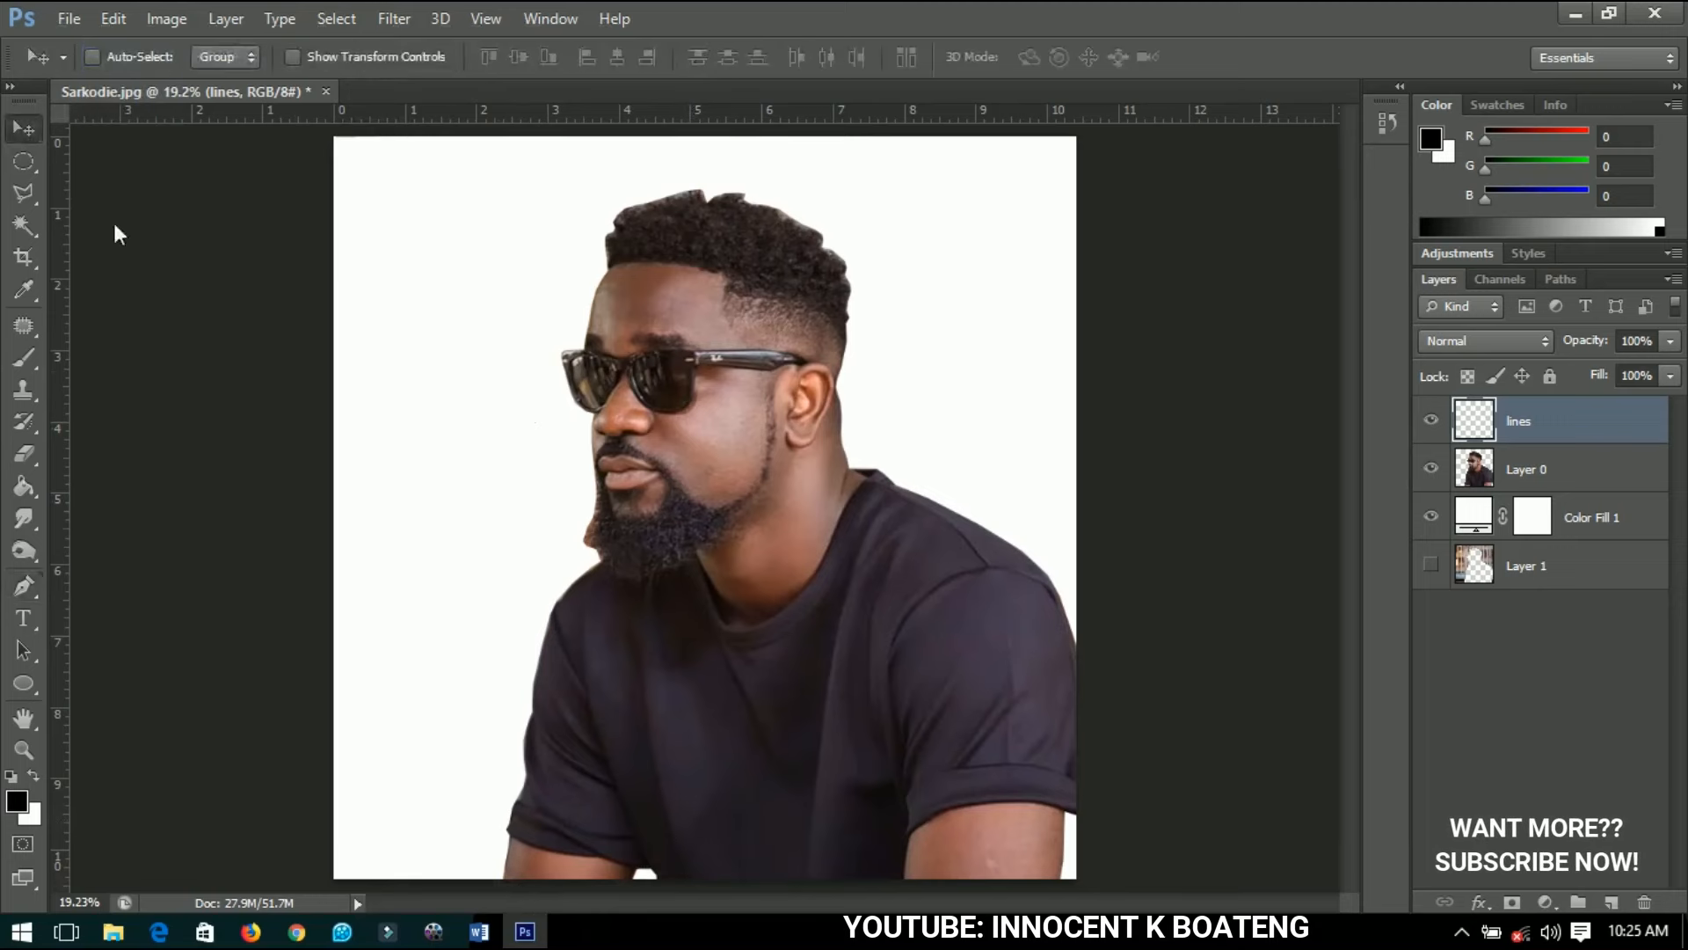
pyautogui.scroll(2, 508, 789)
pyautogui.scroll(5, 508, 790)
pyautogui.moveTo(621, 660); pyautogui.dragTo(799, 392)
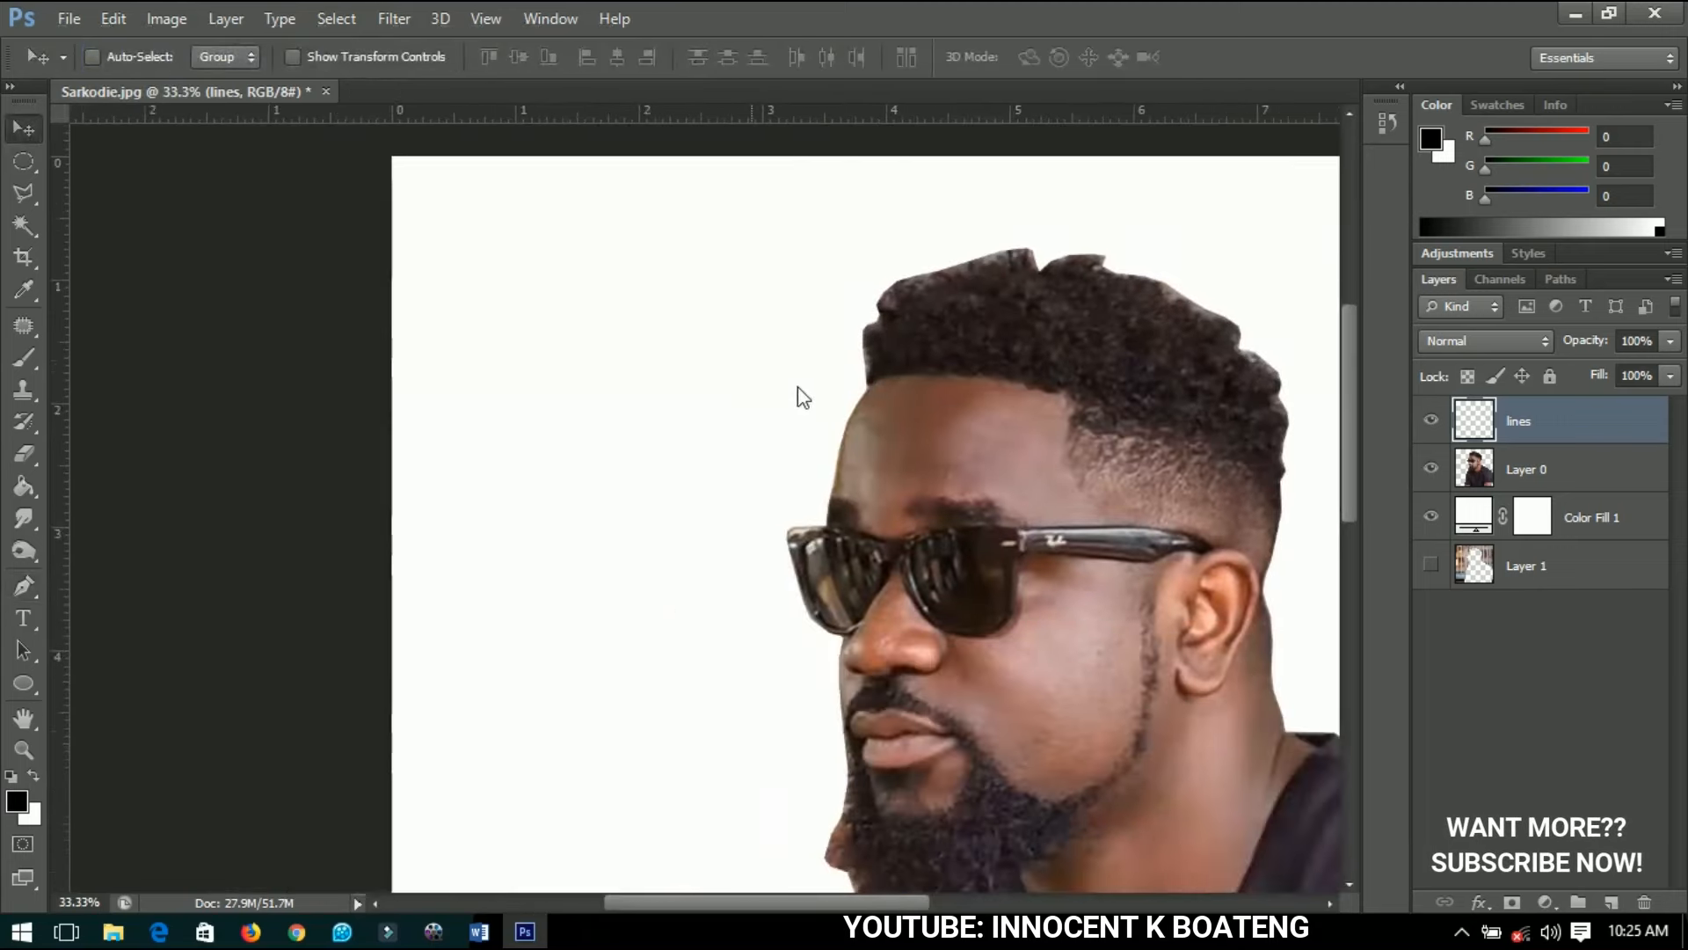
pyautogui.moveTo(827, 866); pyautogui.dragTo(746, 529)
pyautogui.scroll(-3, 819, 635)
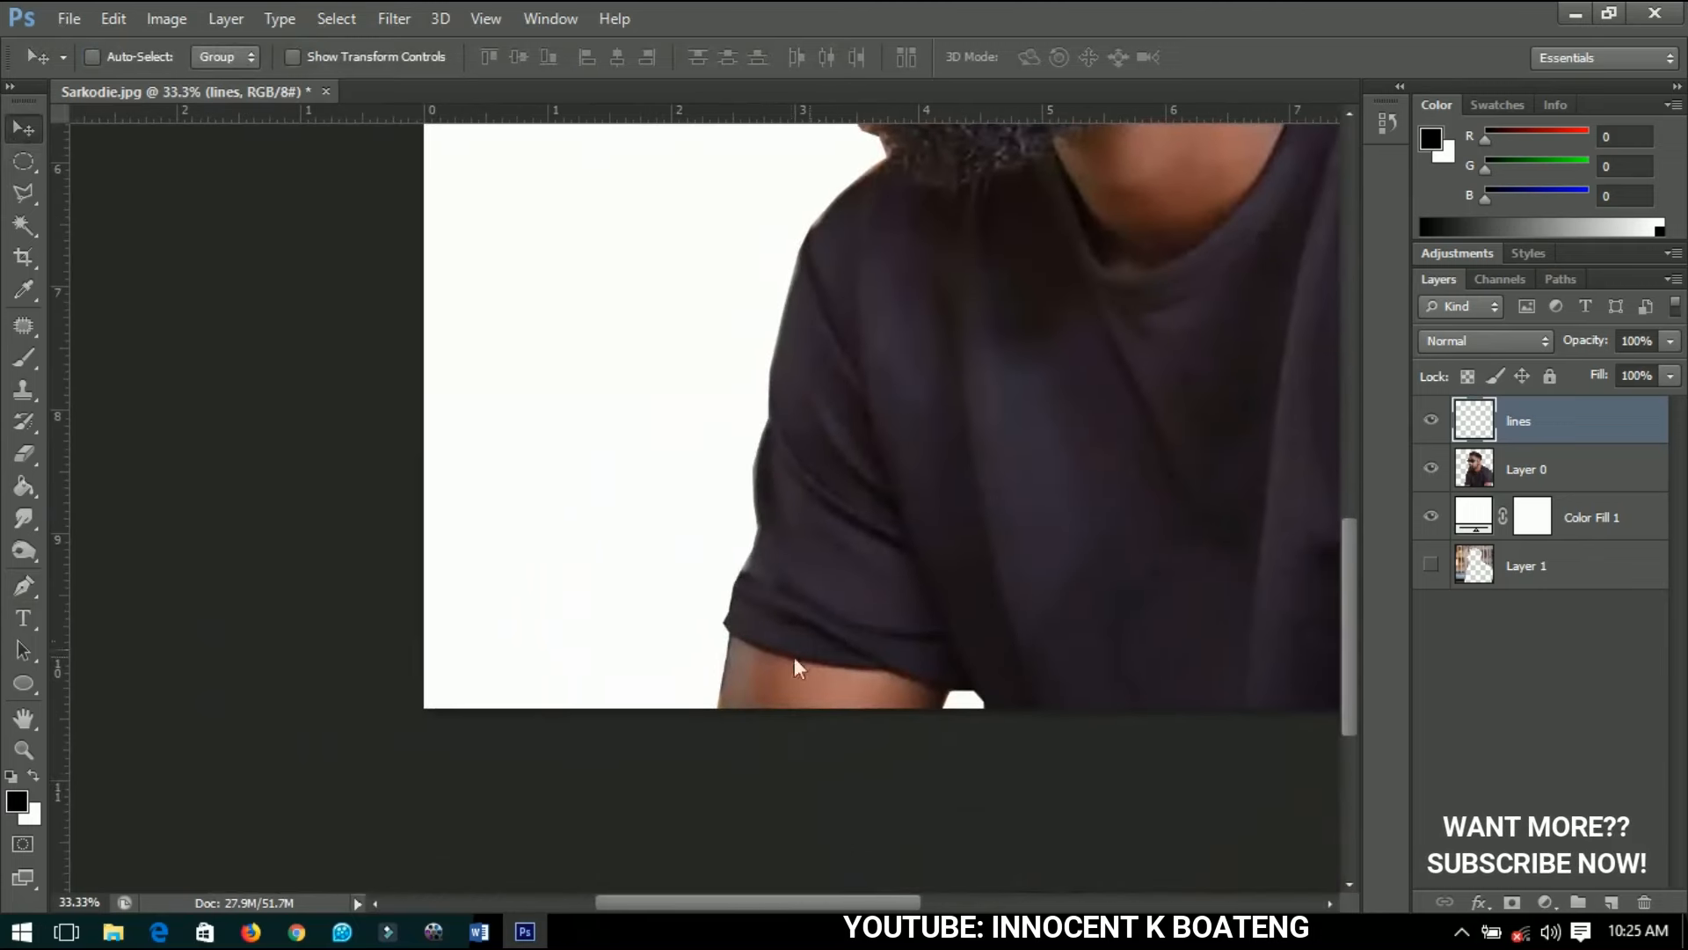
pyautogui.scroll(2, 729, 667)
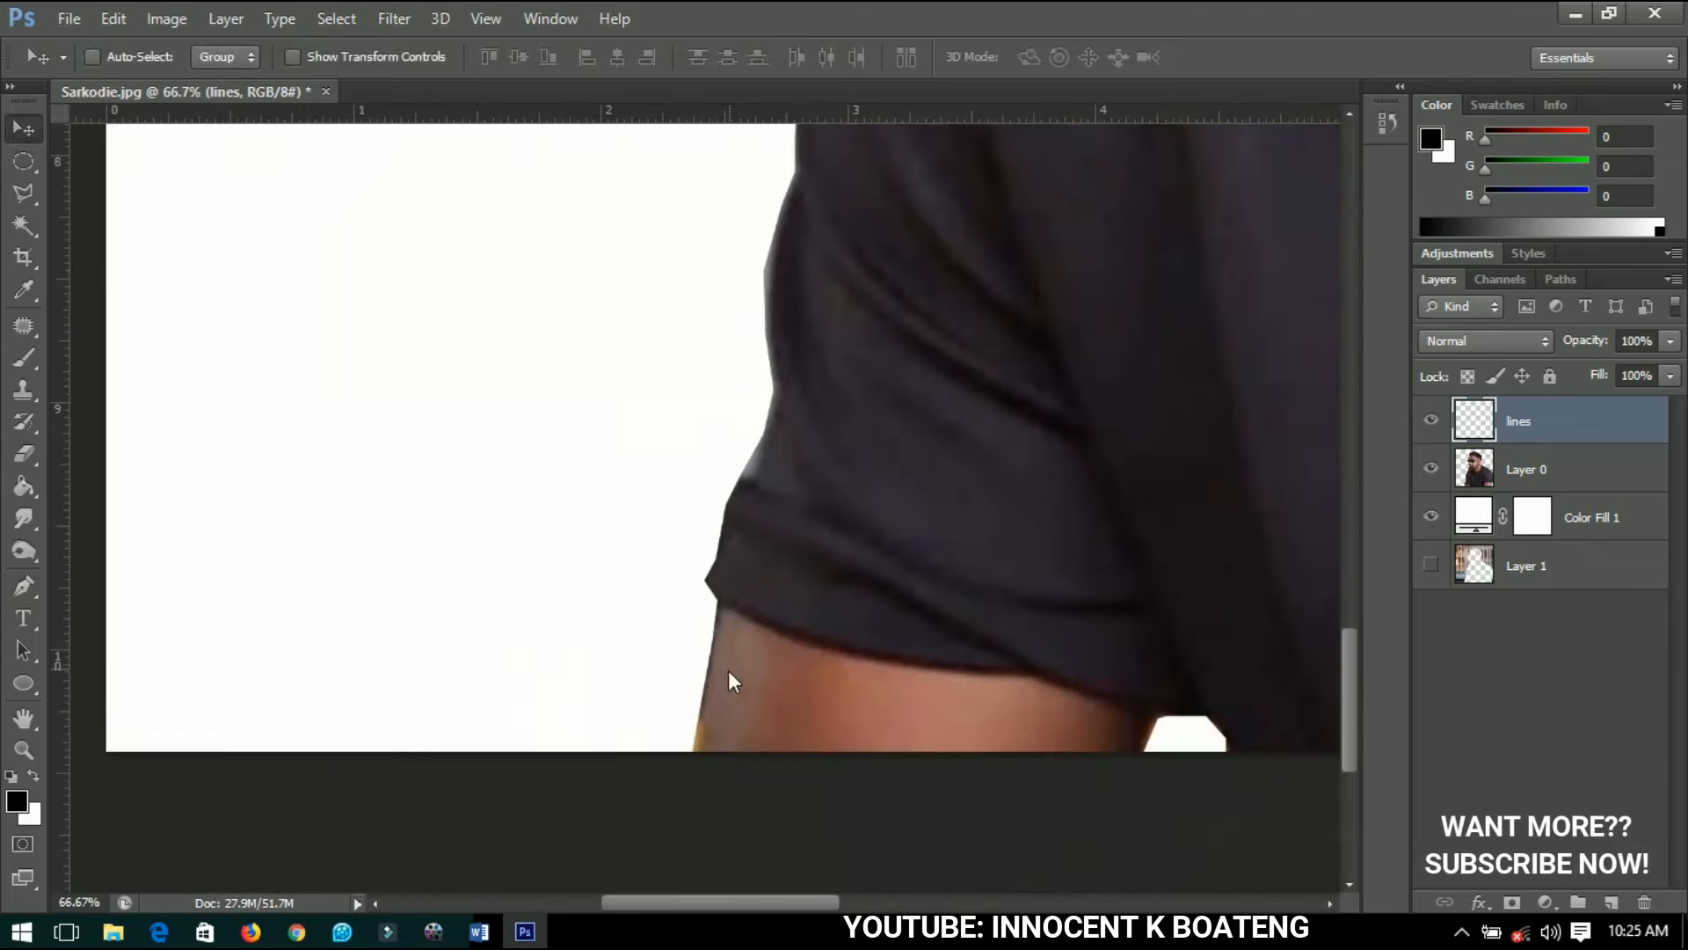
pyautogui.click(25, 587)
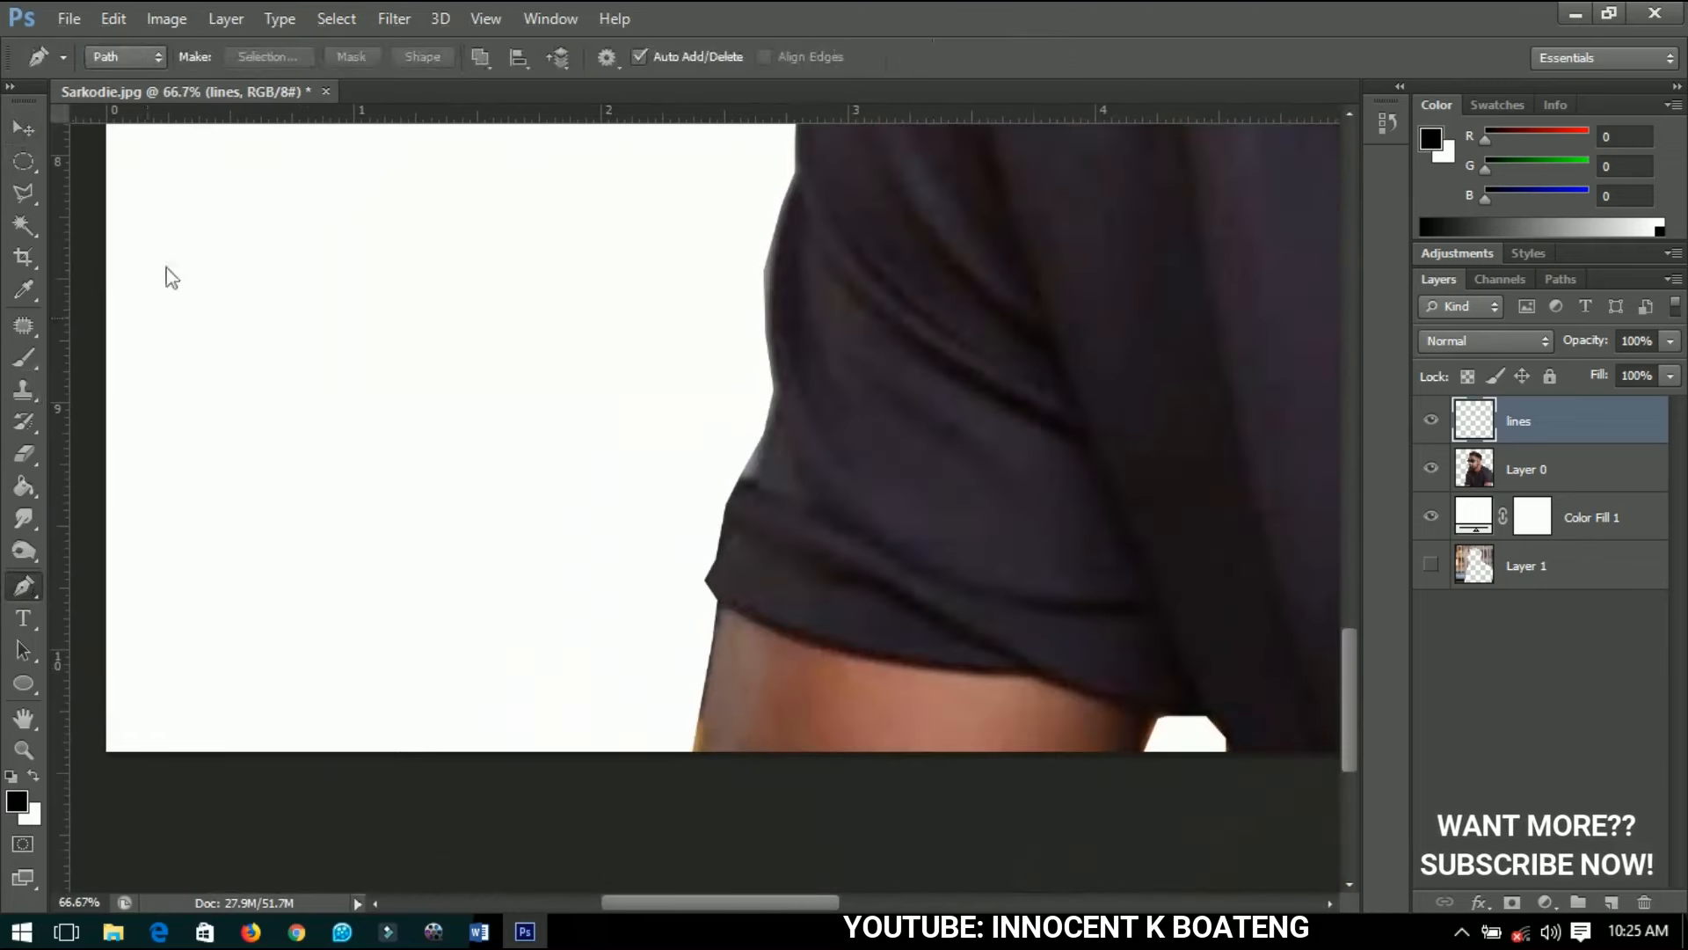
pyautogui.click(692, 753)
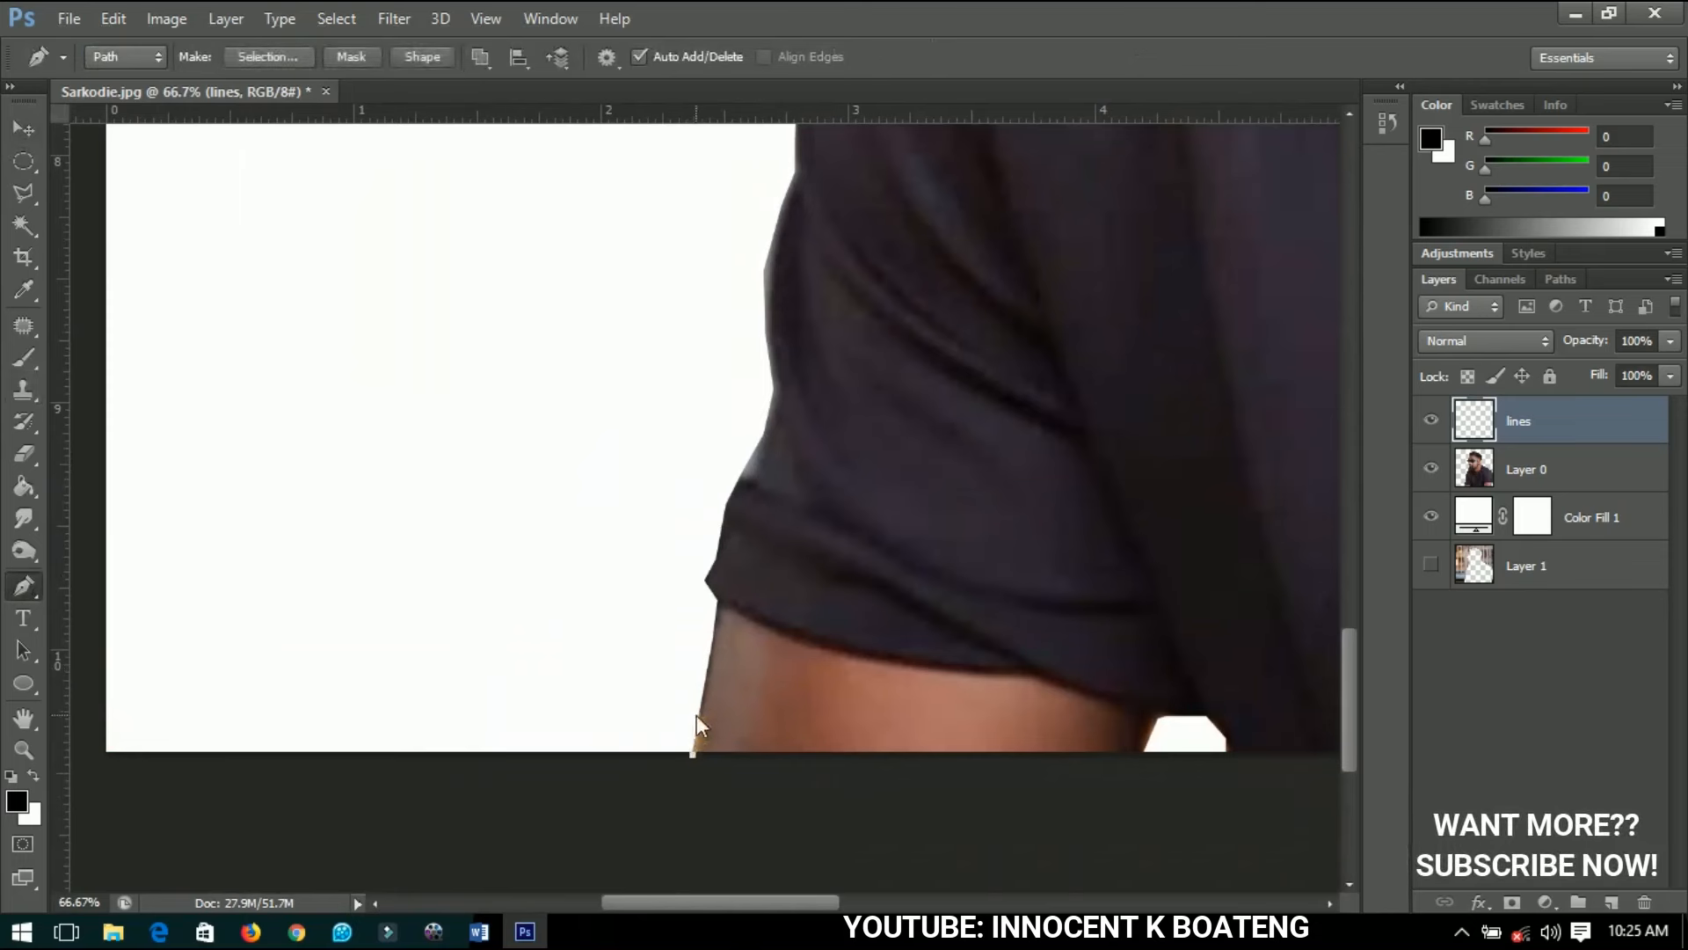
pyautogui.moveTo(698, 707); pyautogui.dragTo(710, 663)
pyautogui.moveTo(719, 600); pyautogui.dragTo(703, 566)
pyautogui.click(754, 444)
pyautogui.click(770, 399)
pyautogui.scroll(3, 837, 570)
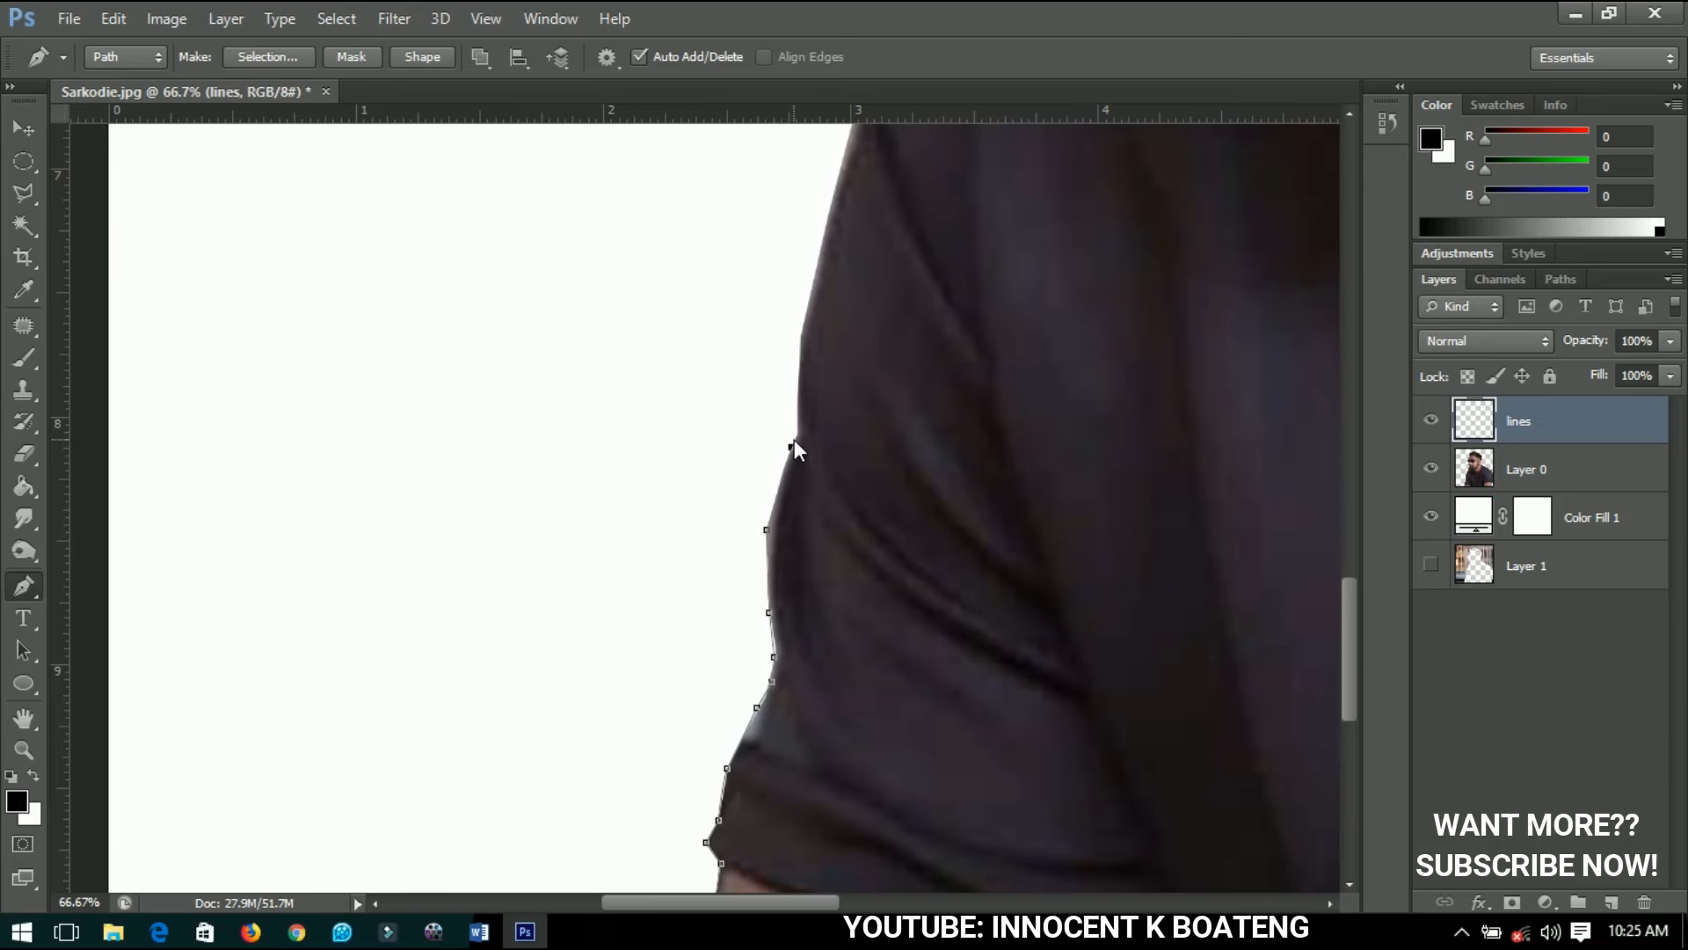
pyautogui.moveTo(802, 330); pyautogui.dragTo(807, 306)
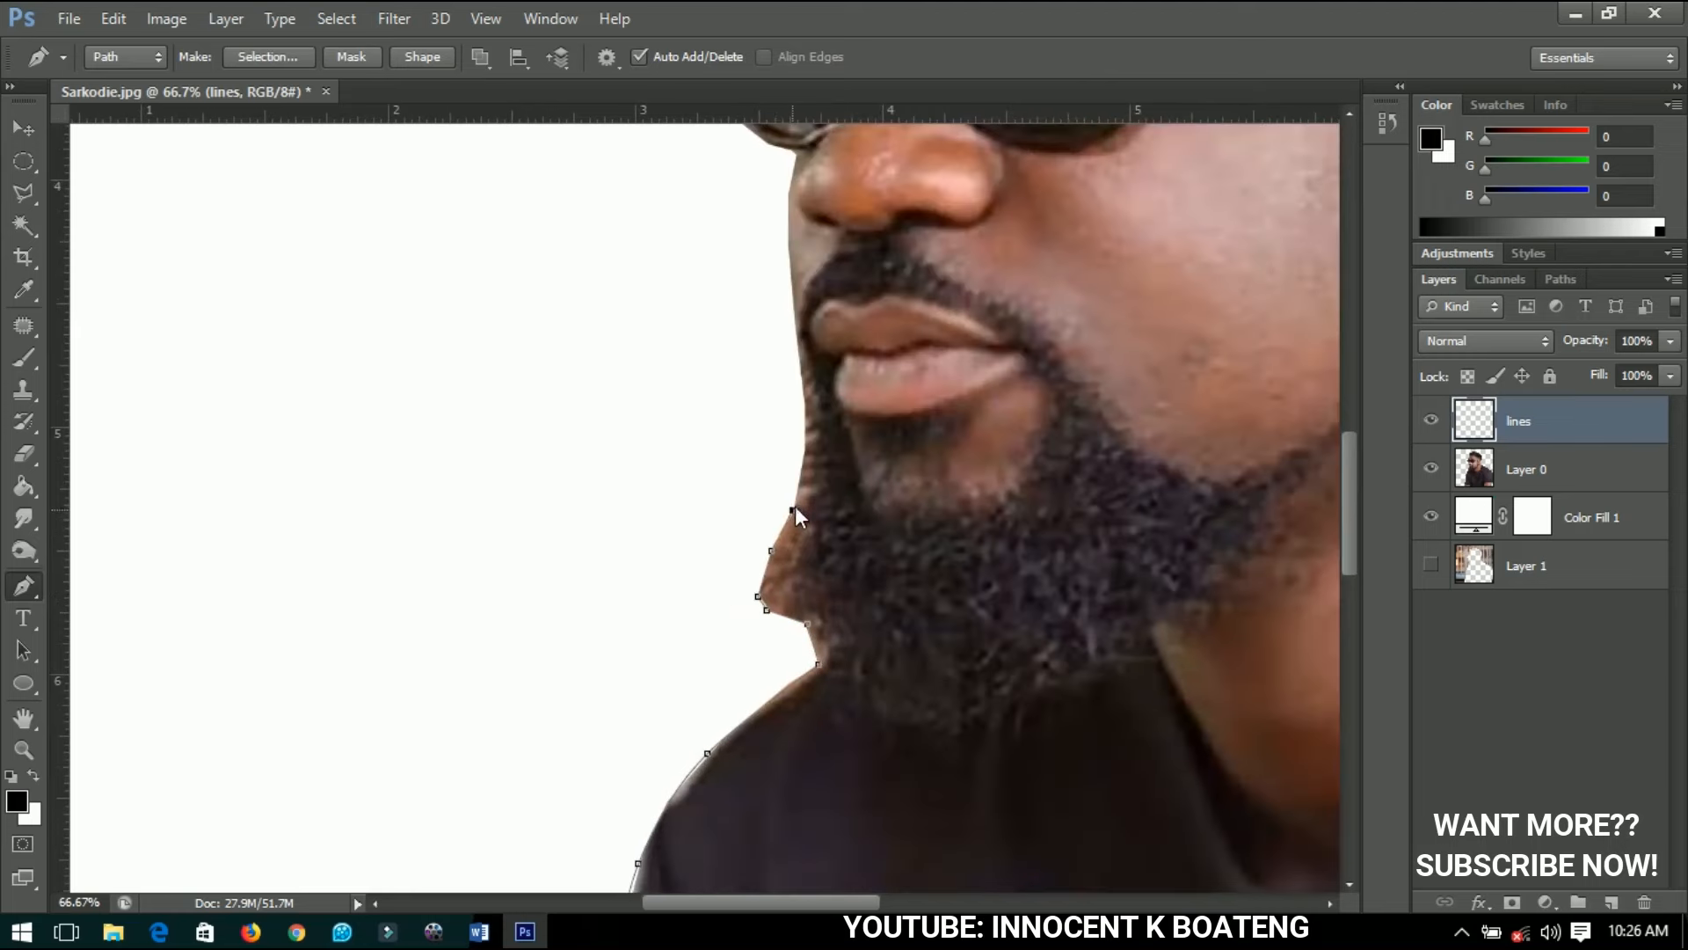
# Continue the path from the beard up along the face's front profile and forehead to the front of the hair.
pyautogui.click(803, 452)
pyautogui.moveTo(795, 346); pyautogui.dragTo(794, 297)
pyautogui.moveTo(790, 197); pyautogui.dragTo(788, 499)
pyautogui.click(788, 500)
pyautogui.click(795, 459)
pyautogui.click(784, 449)
pyautogui.click(763, 442)
pyautogui.click(730, 416)
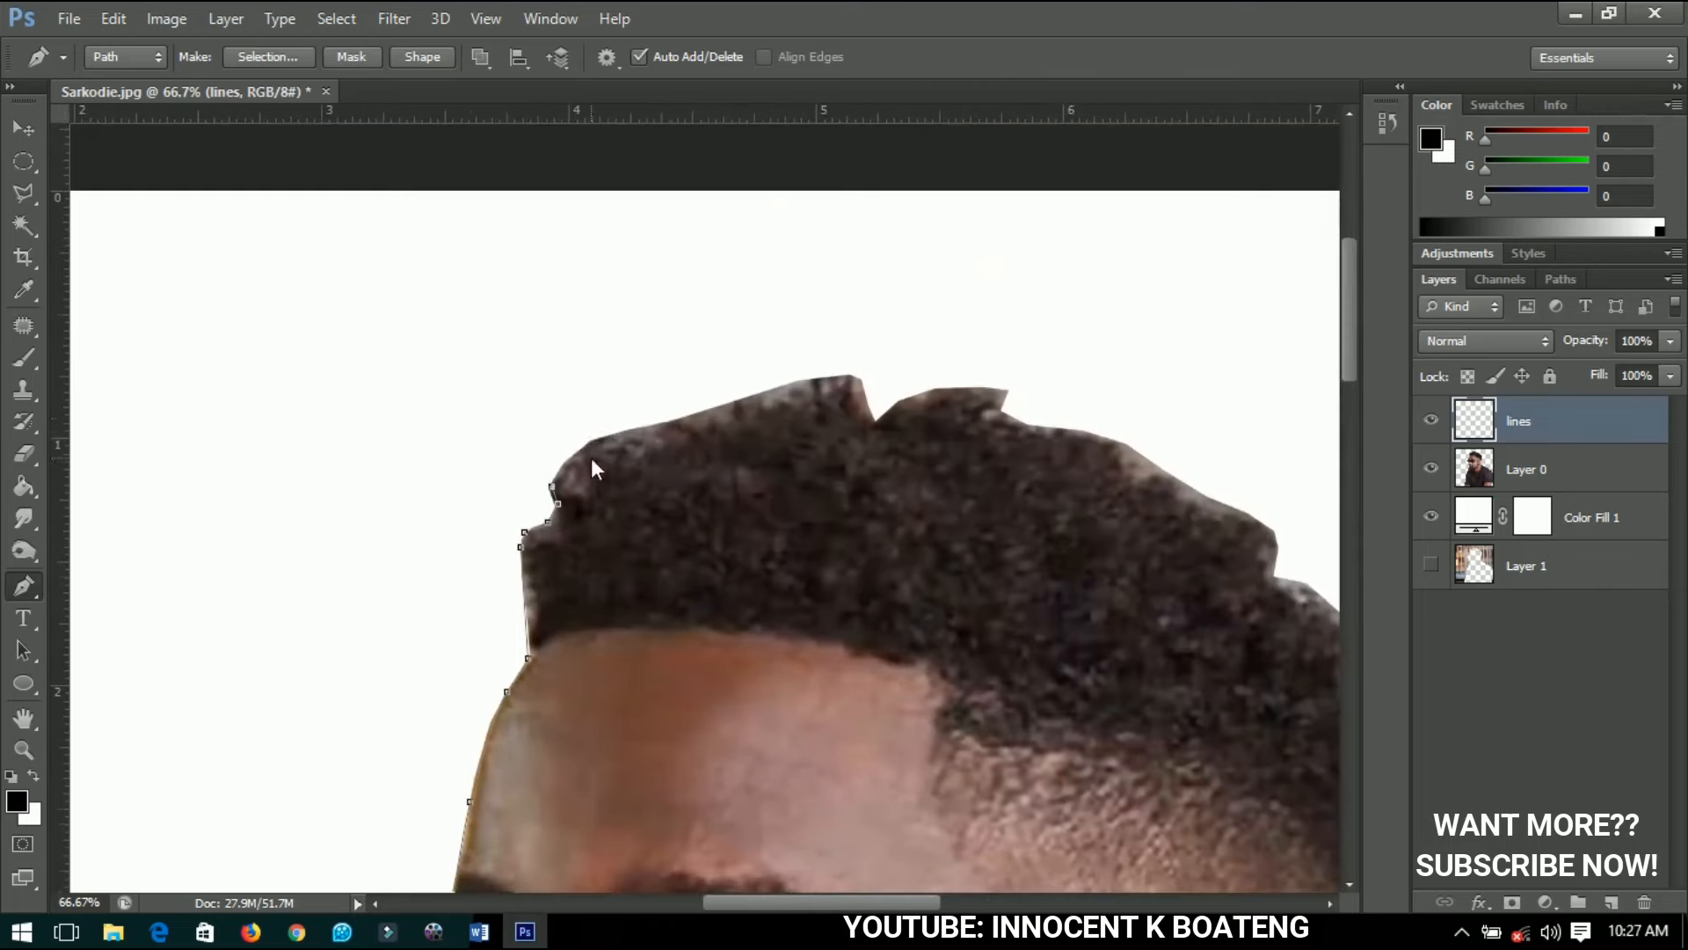
# Trace the path across the crown of the hair, following its notches and bumps.
pyautogui.click(876, 419)
pyautogui.click(957, 390)
pyautogui.click(1006, 388)
pyautogui.click(1000, 409)
pyautogui.click(1021, 426)
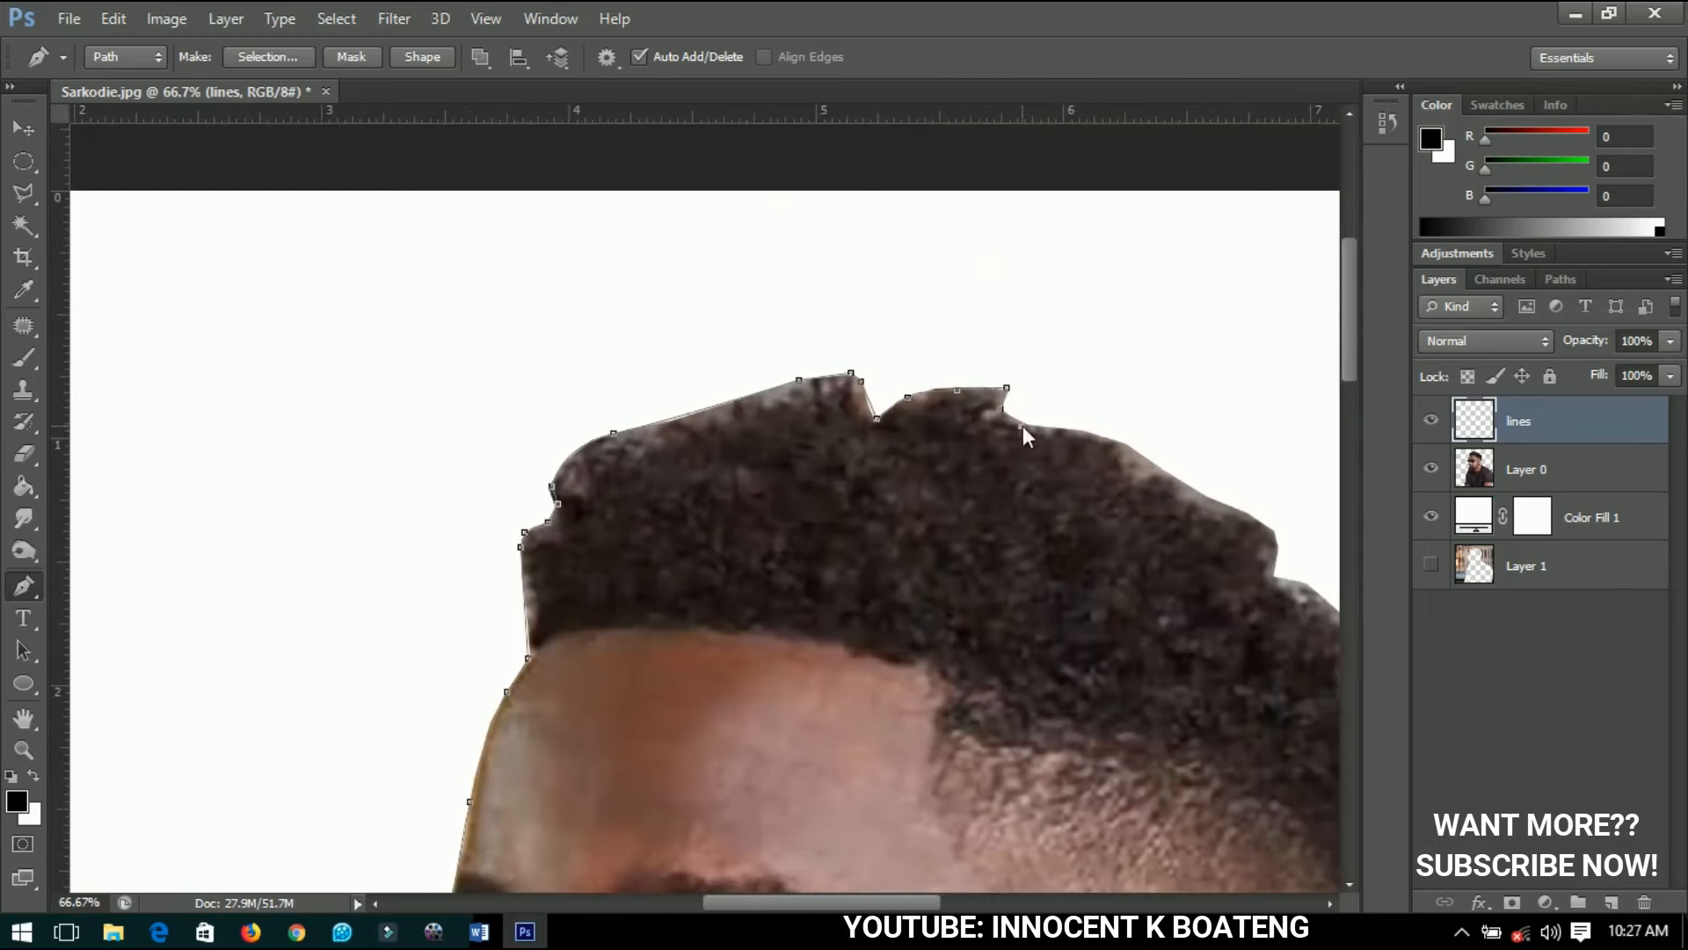
pyautogui.click(1125, 443)
pyautogui.moveTo(1218, 504); pyautogui.dragTo(845, 369)
# Continue the path down the back edge of the hair towards the ear.
pyautogui.click(852, 399)
pyautogui.click(944, 514)
pyautogui.click(945, 580)
pyautogui.click(943, 628)
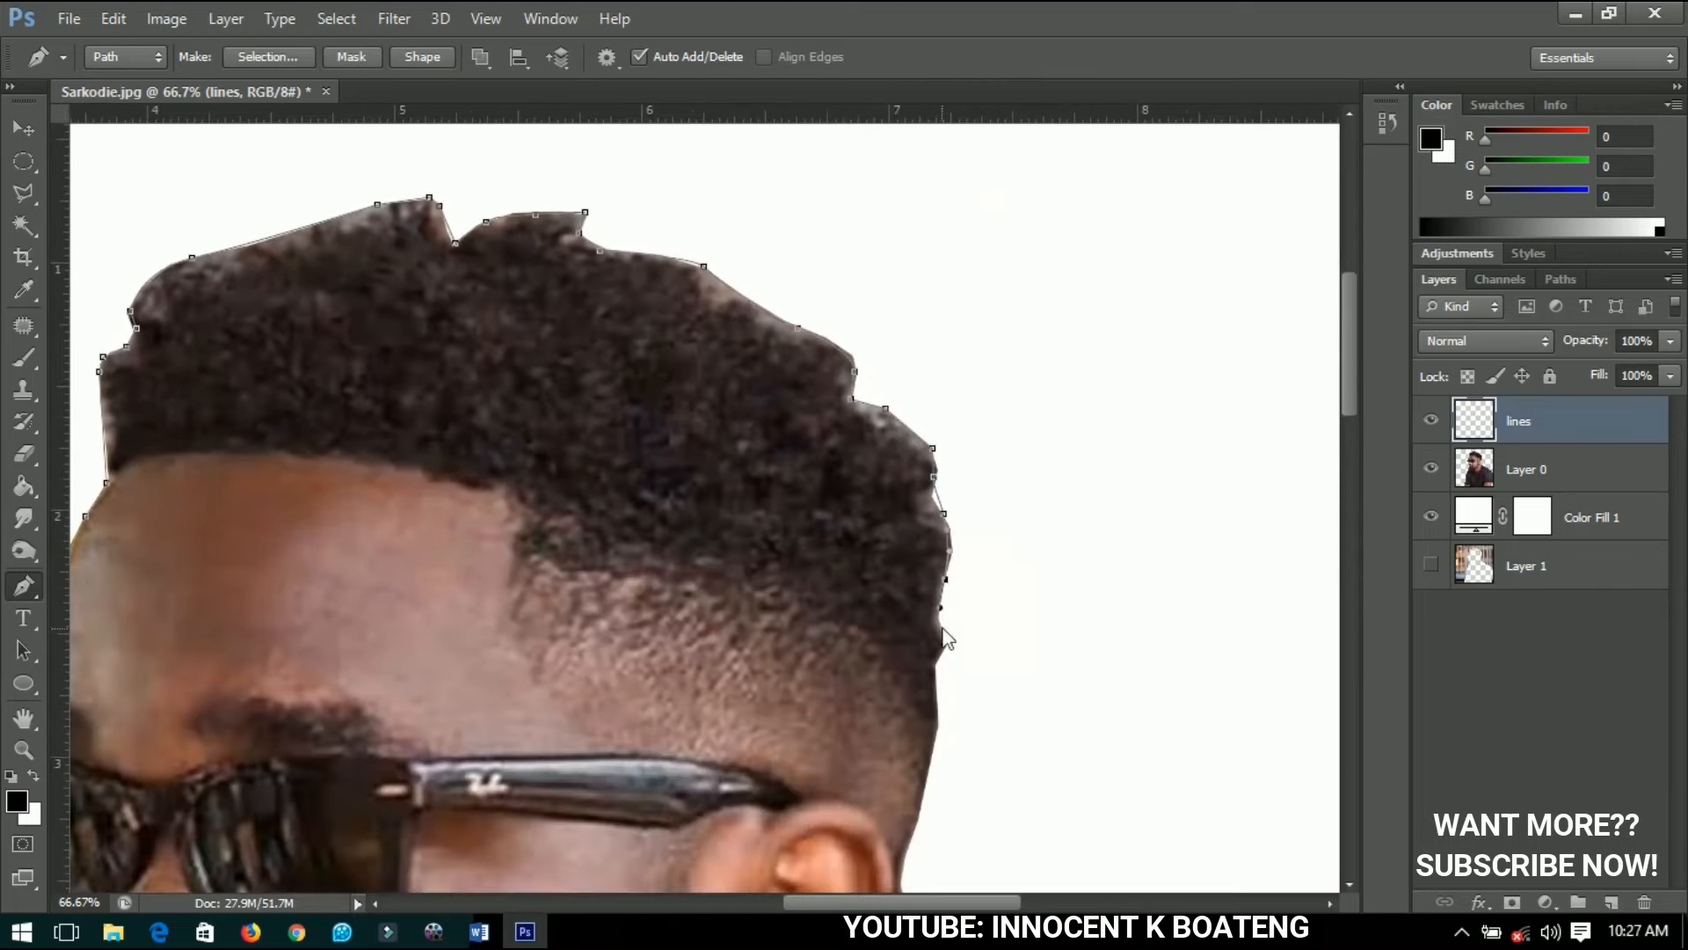
pyautogui.click(943, 643)
pyautogui.click(937, 663)
pyautogui.moveTo(940, 722); pyautogui.dragTo(970, 461)
# Extend the path behind the ear, down the back of the neck and over the shirt collar.
pyautogui.click(951, 528)
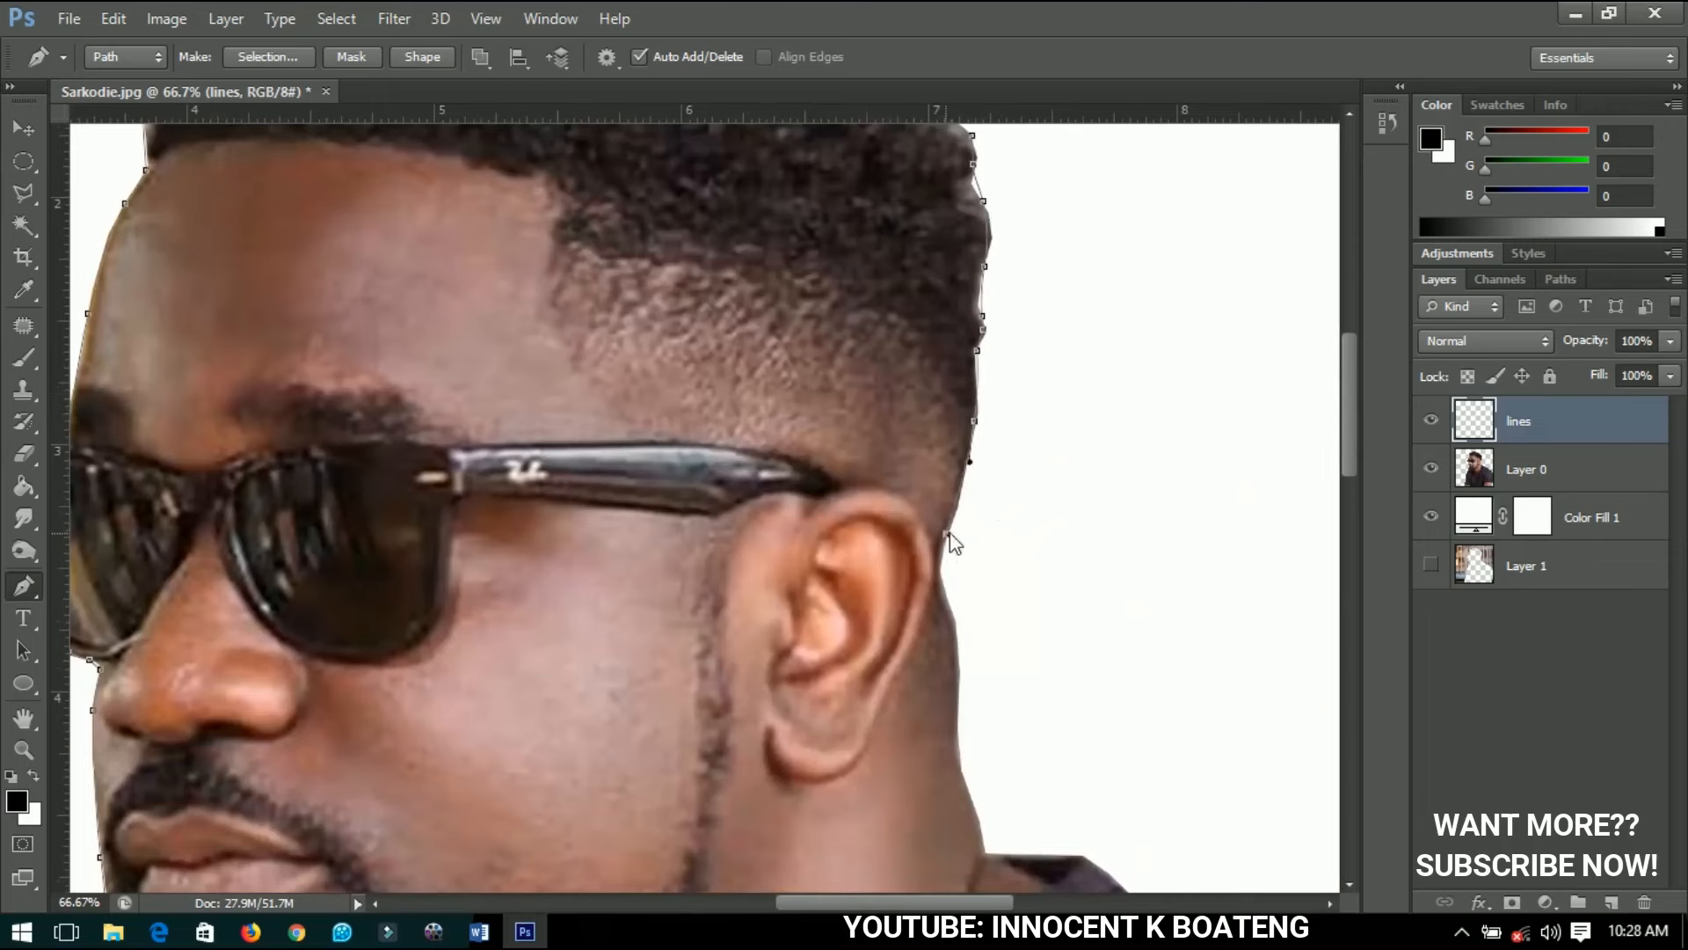
pyautogui.click(944, 577)
pyautogui.click(955, 717)
pyautogui.click(965, 776)
pyautogui.click(982, 825)
pyautogui.click(985, 850)
pyautogui.click(1078, 856)
pyautogui.moveTo(1078, 857); pyautogui.dragTo(803, 333)
pyautogui.click(867, 384)
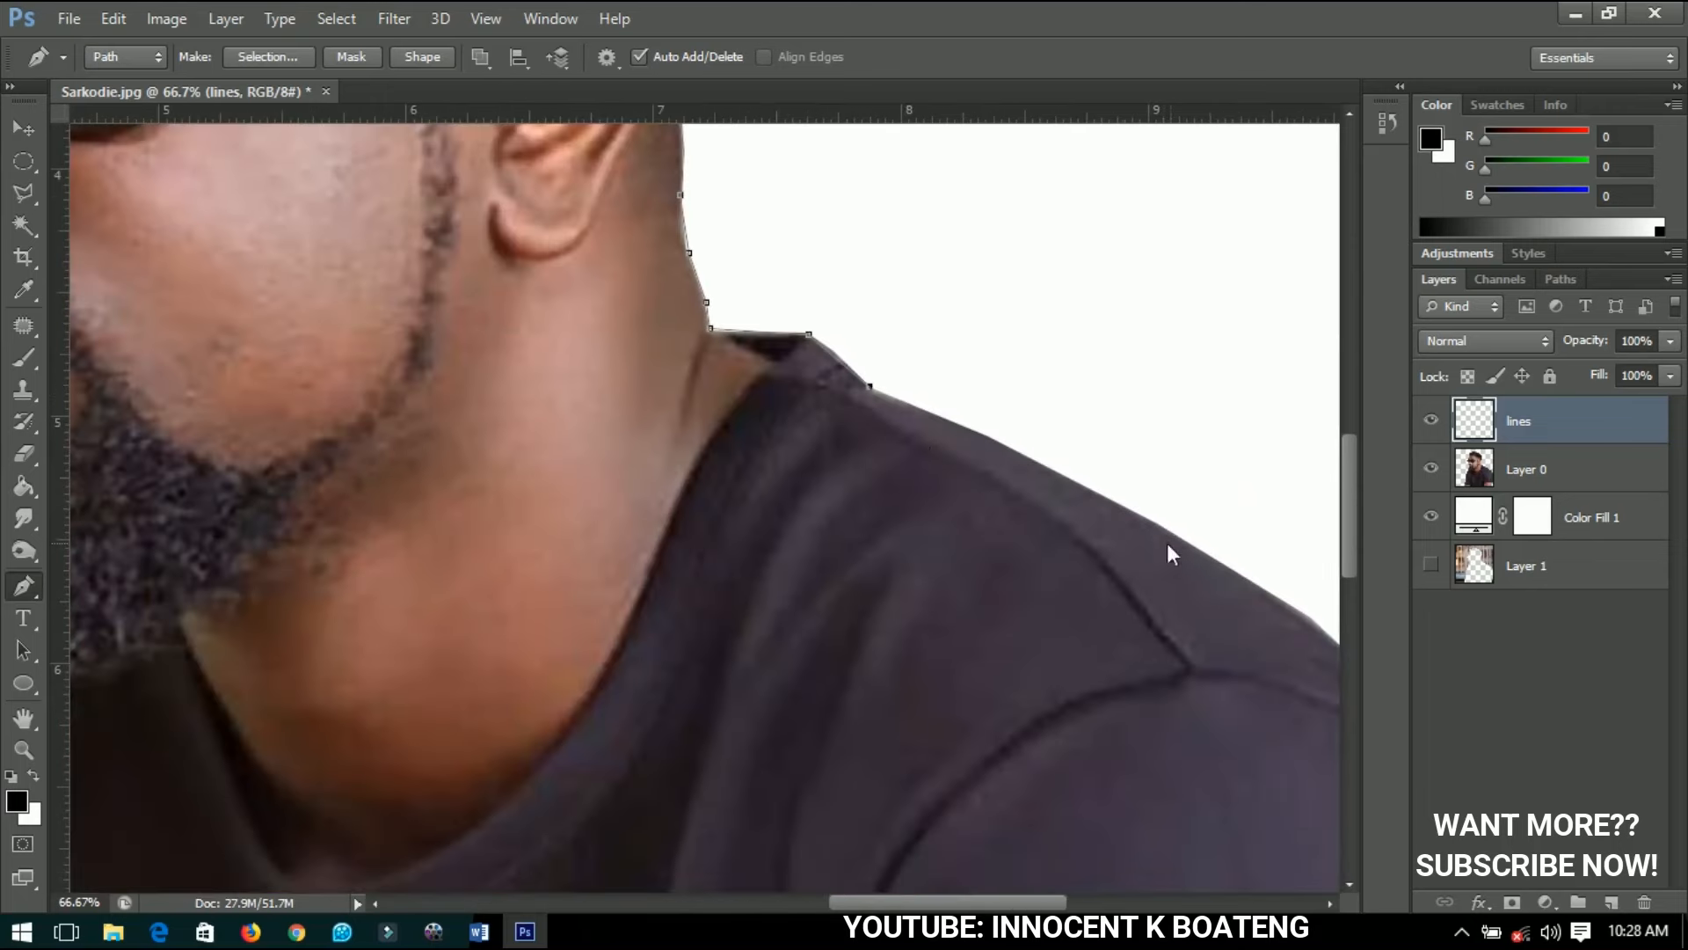
# Trace the shoulder beside the collar down to the image's edge, completing the outer contour path.
pyautogui.moveTo(1197, 543); pyautogui.dragTo(631, 363)
pyautogui.moveTo(757, 442); pyautogui.dragTo(796, 475)
pyautogui.moveTo(878, 638); pyautogui.dragTo(893, 724)
pyautogui.hotkey('ctrl', '-')
pyautogui.hotkey('ctrl', '-')
pyautogui.hotkey('ctrl', '-')
pyautogui.hotkey('ctrl', '-')
pyautogui.hotkey('ctrl', '-')
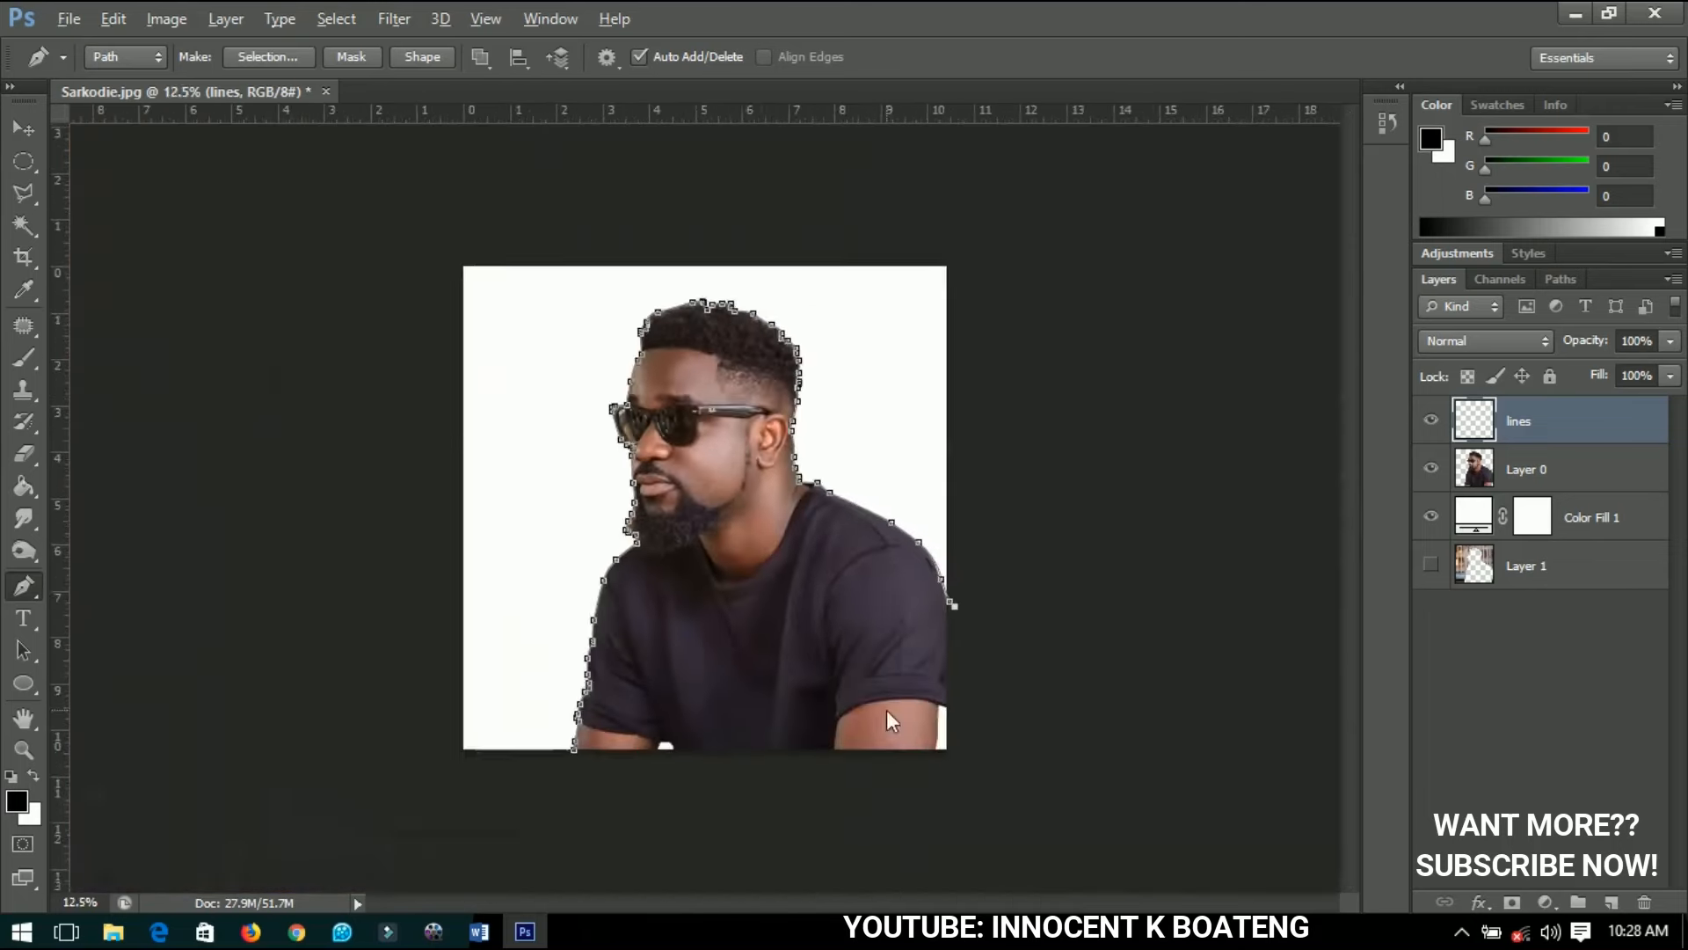
pyautogui.hotkey('ctrl', '+')
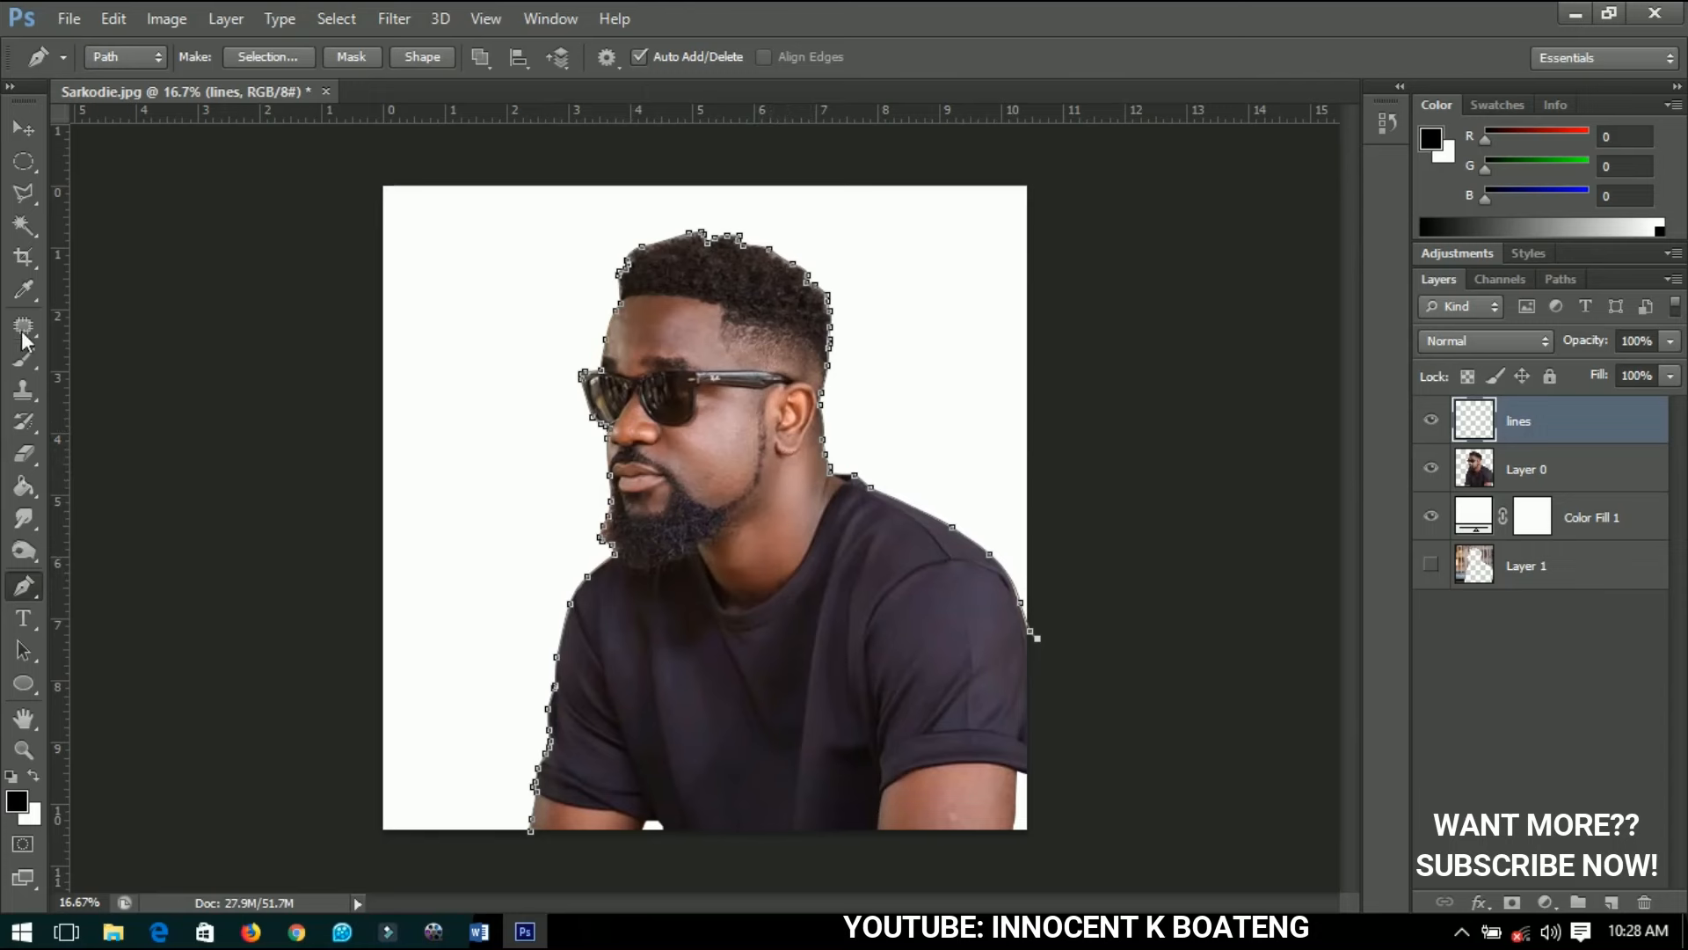
# Activate the Brush tool and check its size and hardness settings.
pyautogui.click(24, 357)
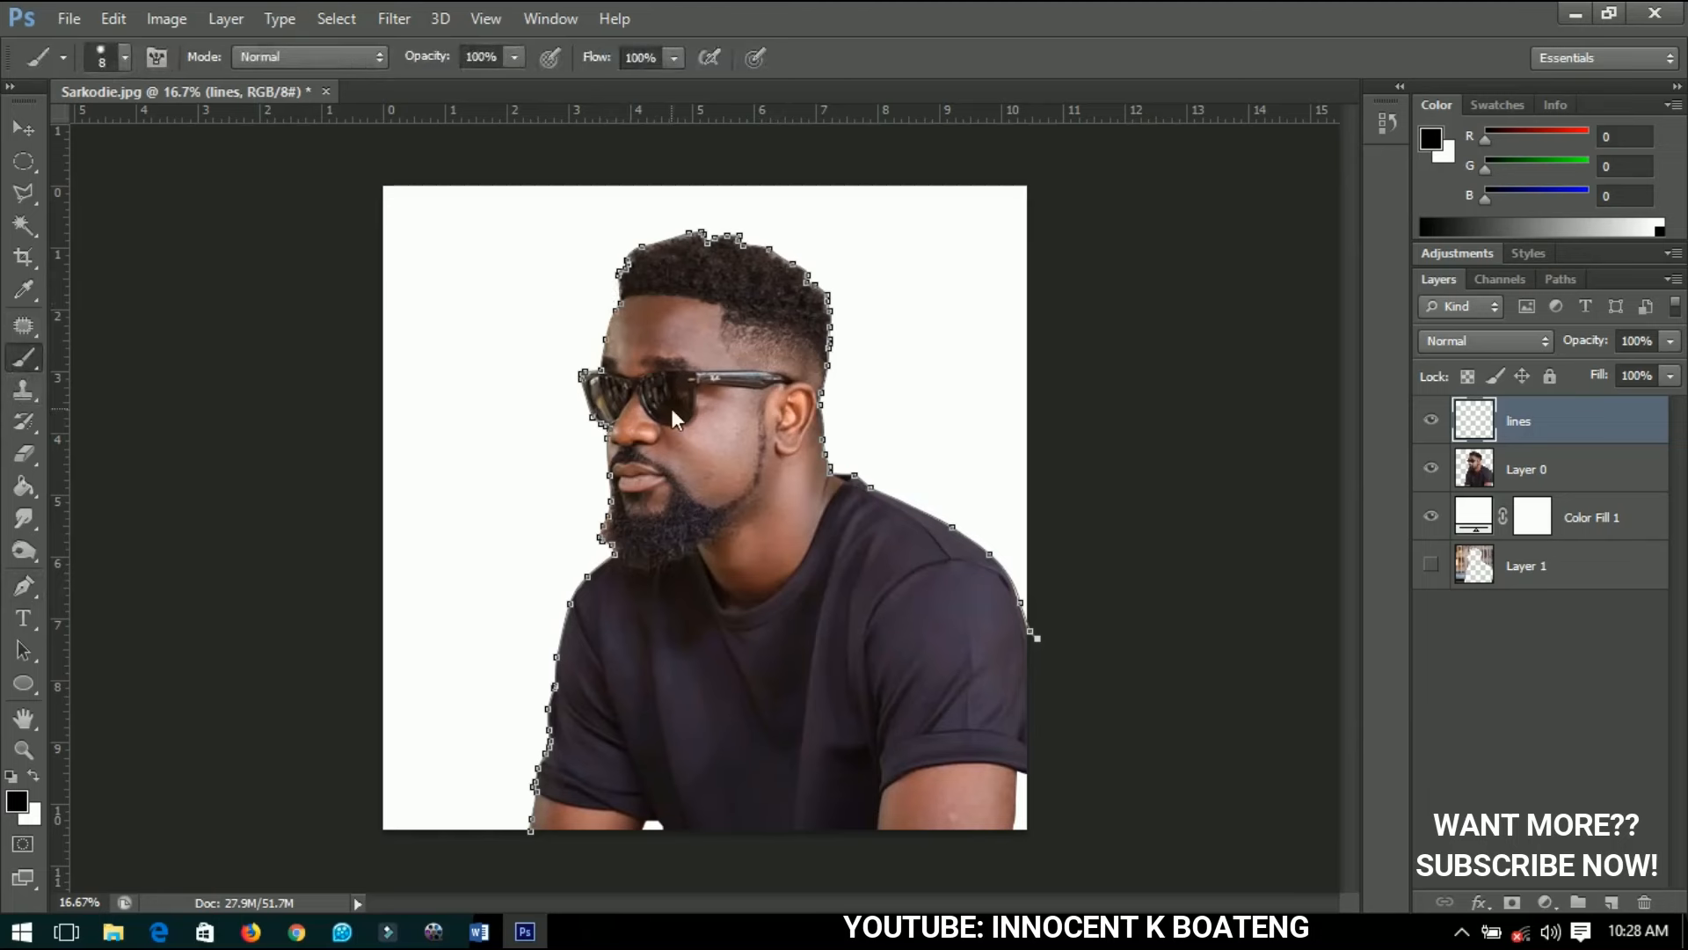
pyautogui.rightClick(710, 408)
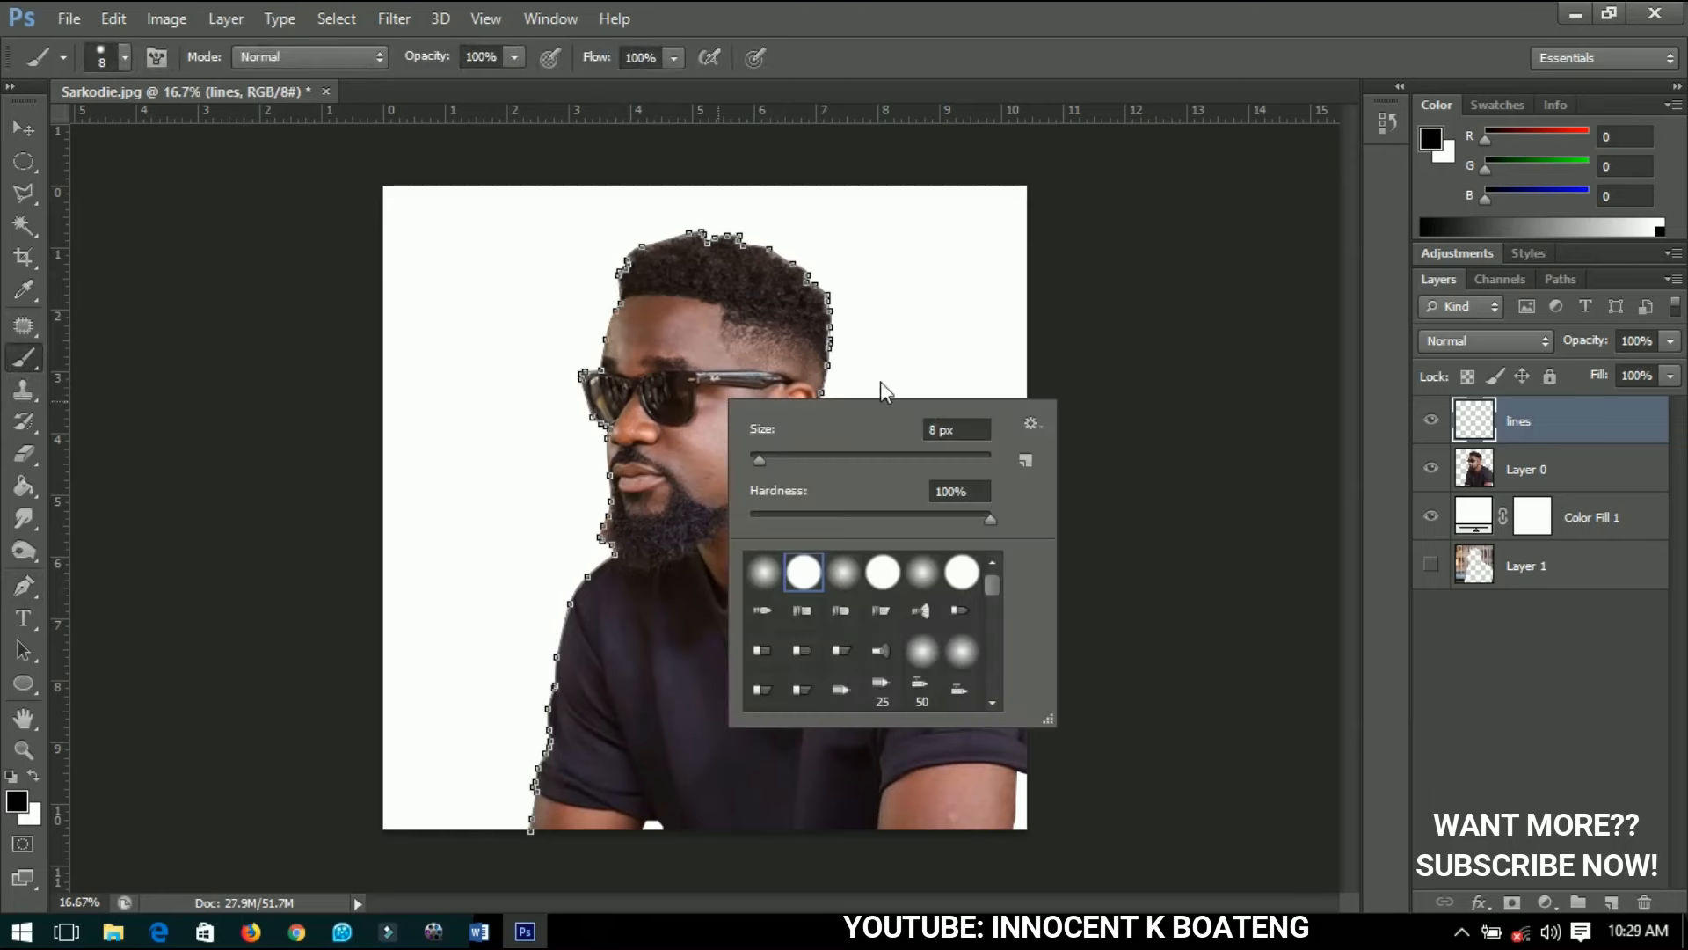
pyautogui.press('Escape')
pyautogui.scroll(3, 719, 387)
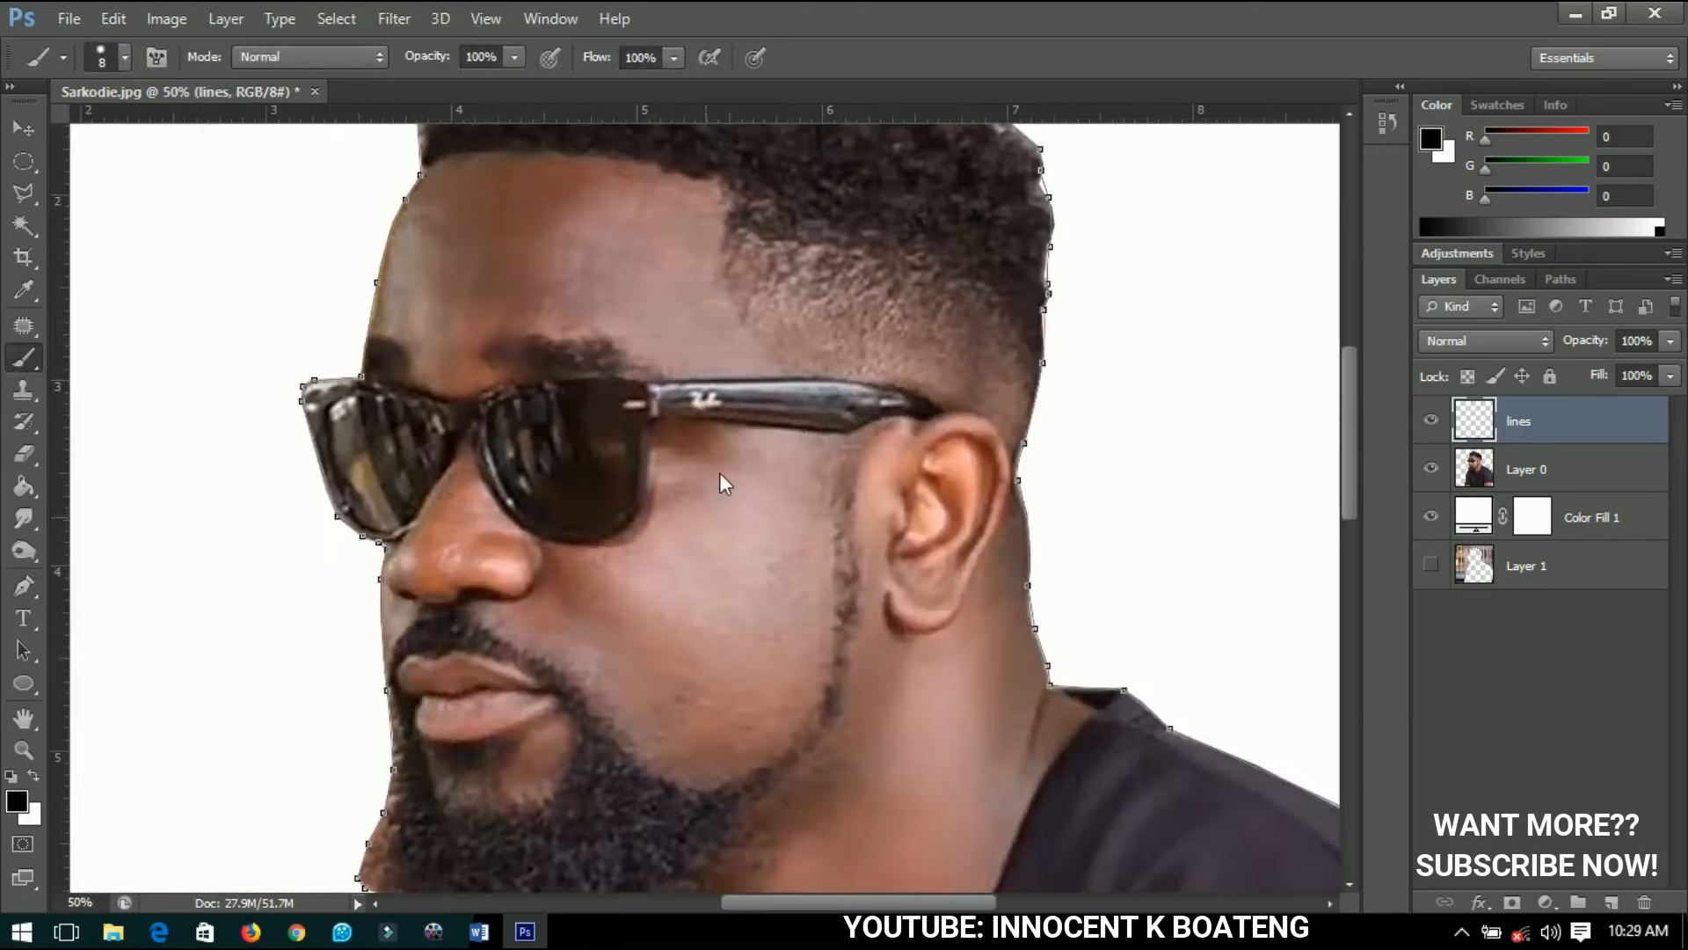
# Try a 15 px brush with a test stroke on the man's cheek and undo the stroke.
pyautogui.press(']')
pyautogui.press(']')
pyautogui.press(']')
pyautogui.press(']')
pyautogui.moveTo(765, 489); pyautogui.dragTo(769, 522)
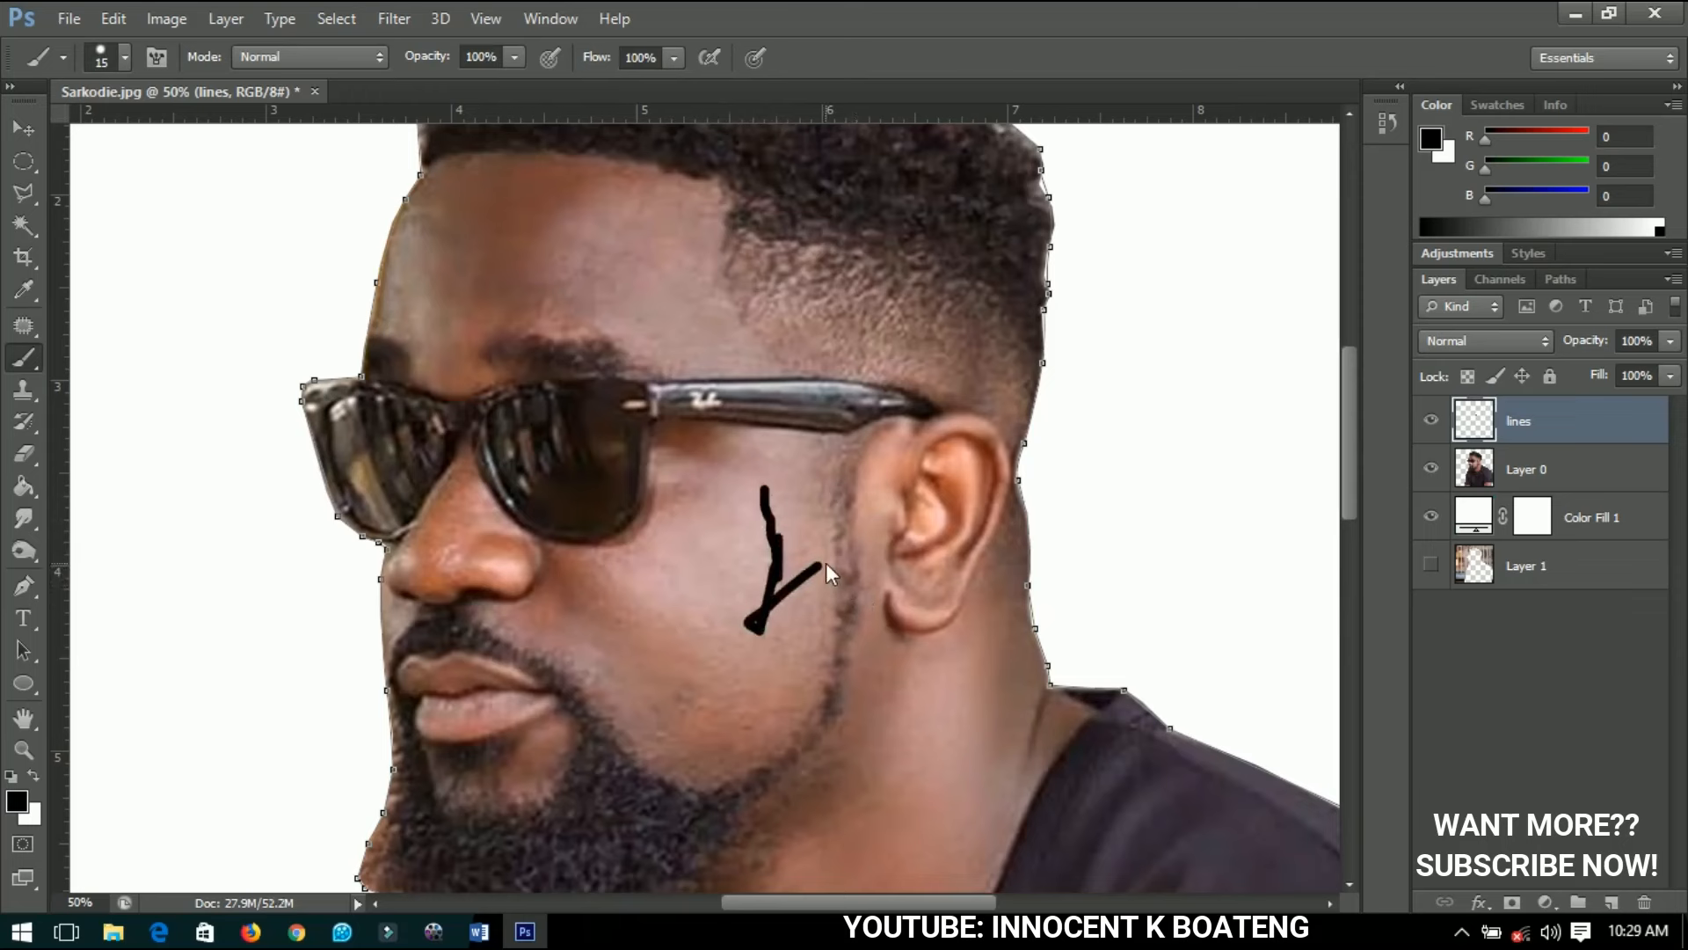
pyautogui.hotkey('ctrl', 'z')
pyautogui.hotkey('ctrl', 'z')
# Reduce the brush to 10 px, test it on the cheek, undo the stroke and make the brush one step smaller.
pyautogui.press('[')
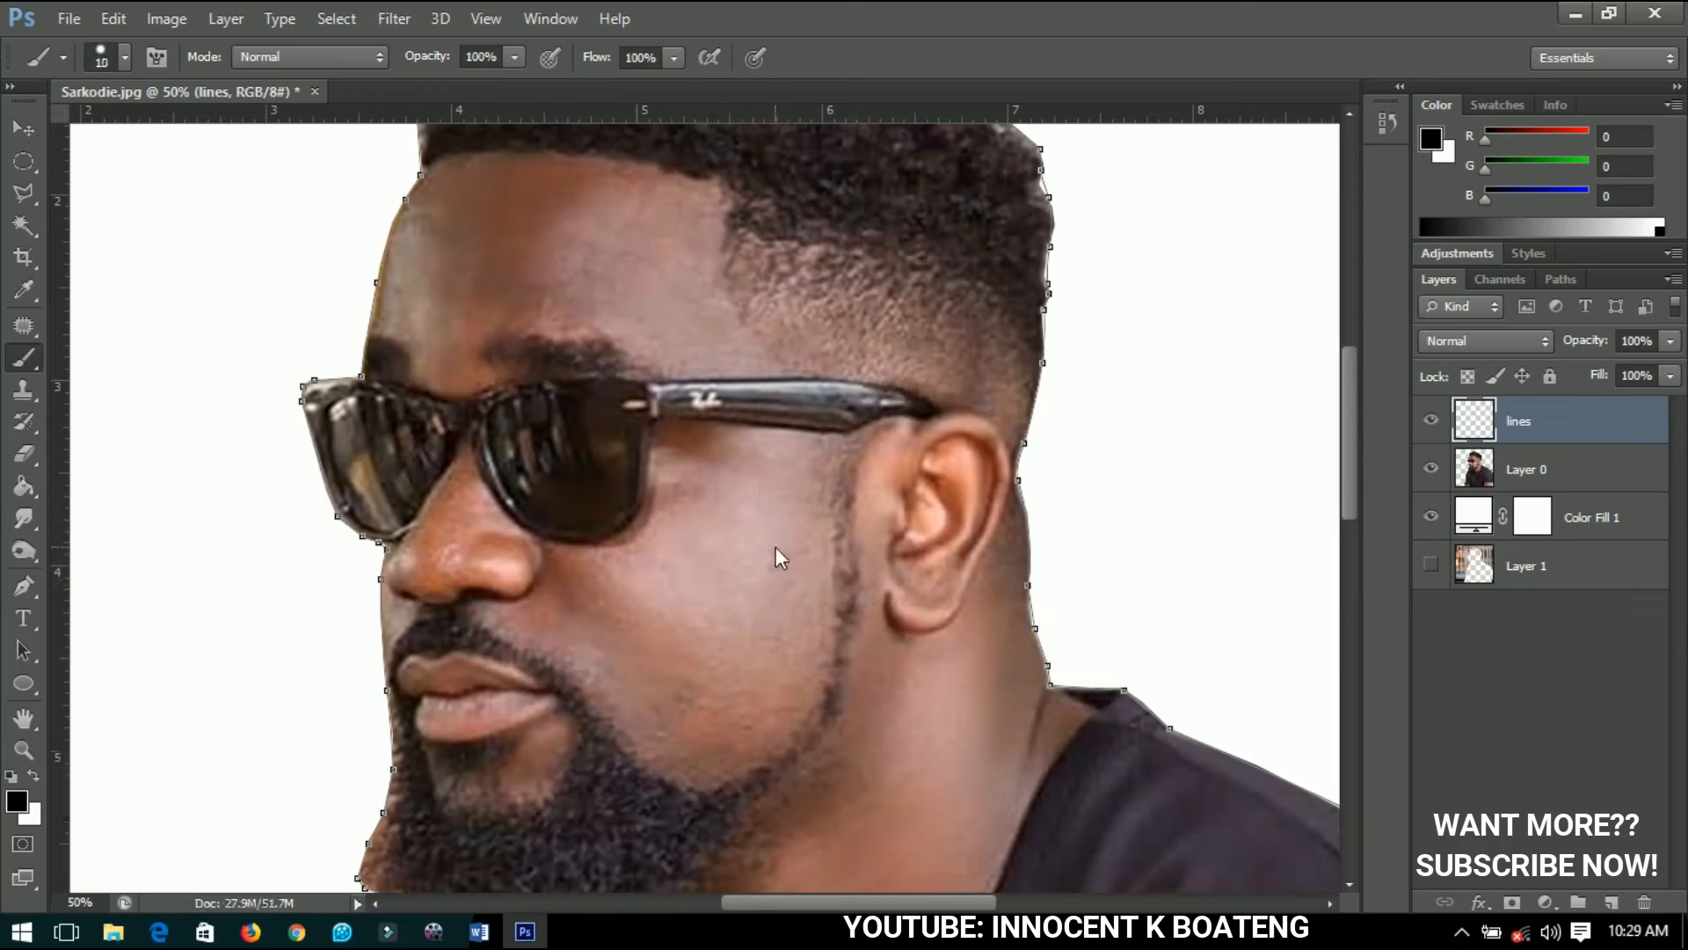
pyautogui.moveTo(767, 527); pyautogui.dragTo(768, 594)
pyautogui.press('alt')
pyautogui.press('[')
# Stroke the contour path on the lines layer with the Brush, leaving Simulate Pressure off.
pyautogui.click(19, 589)
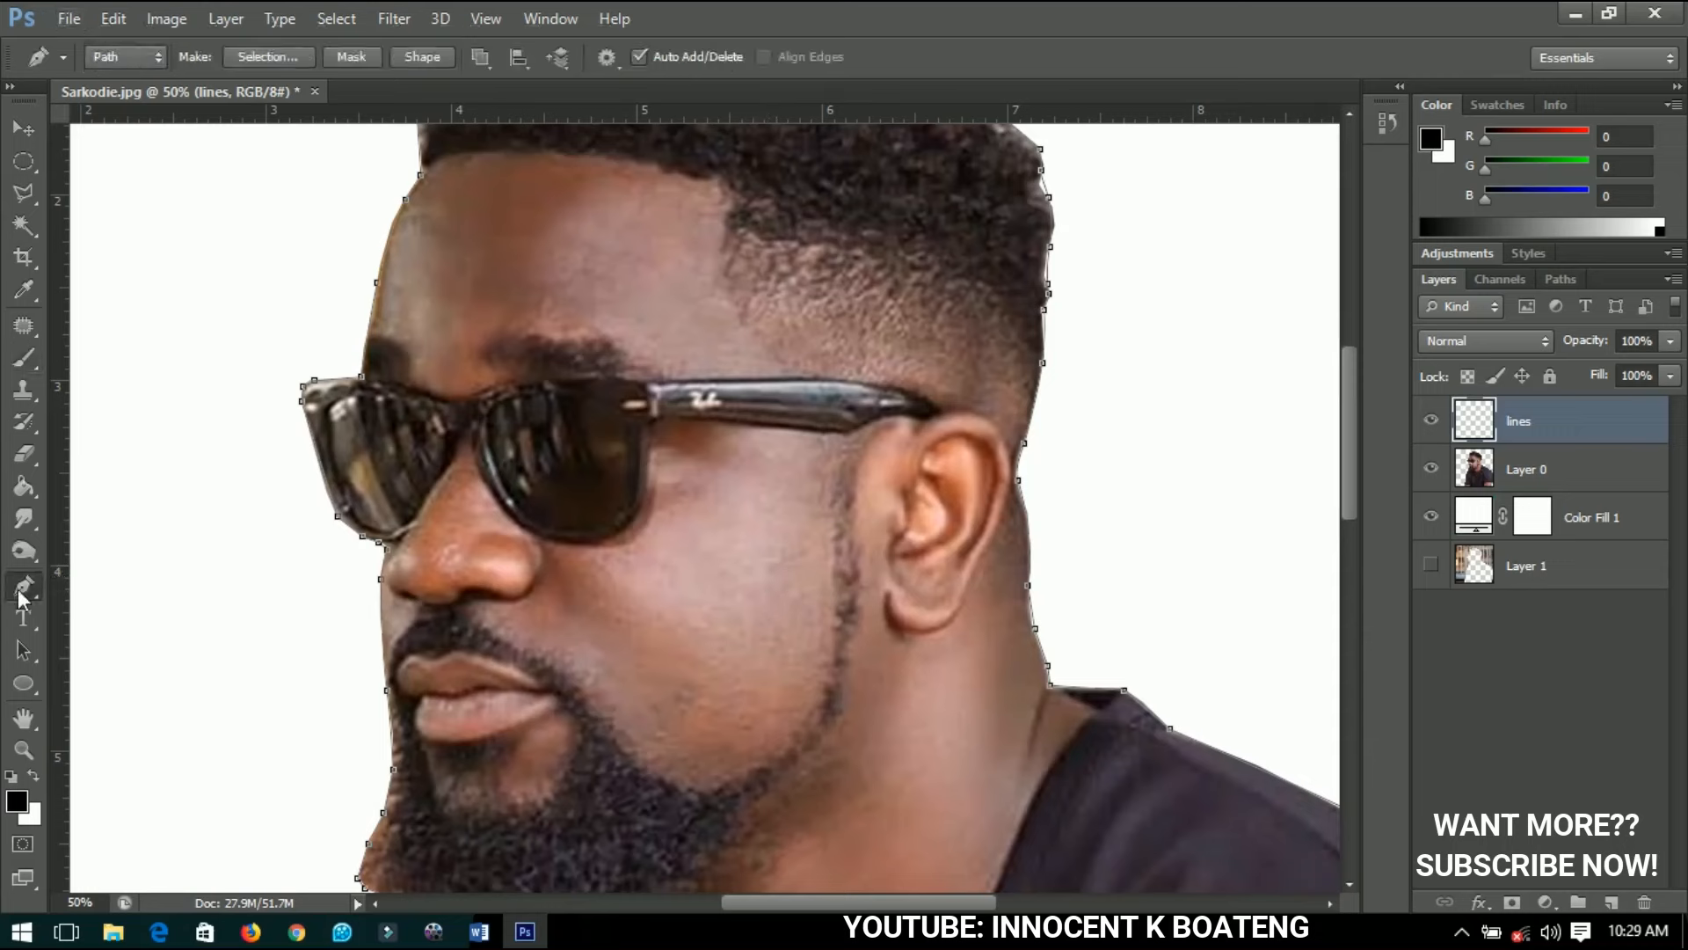
pyautogui.rightClick(714, 489)
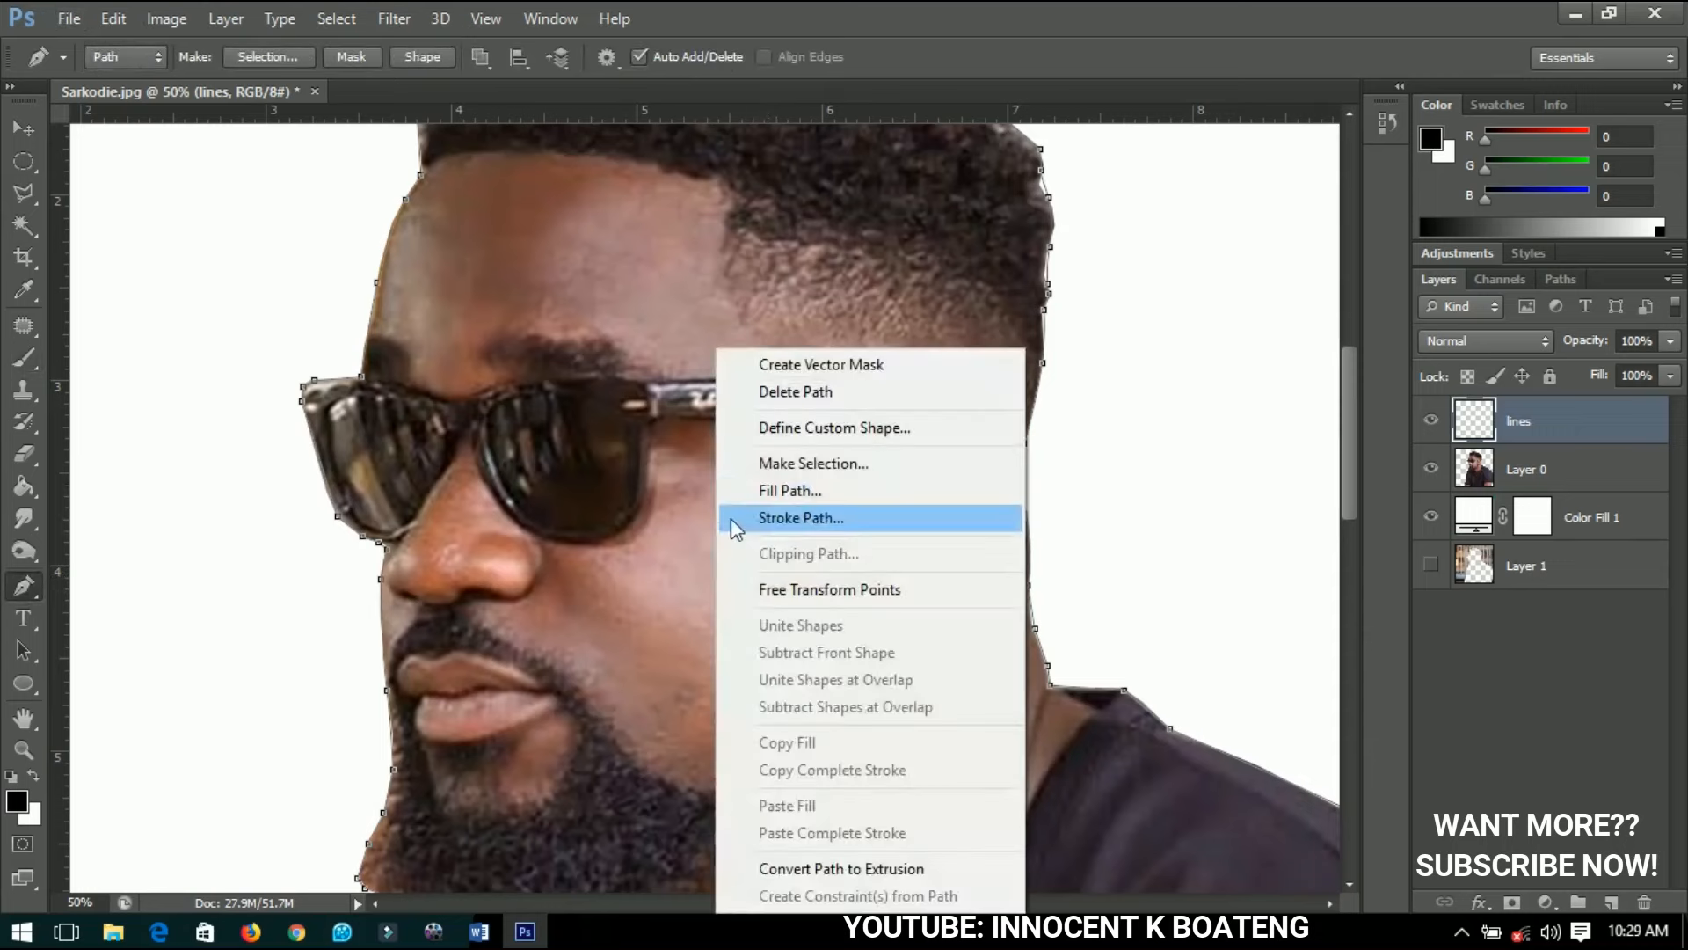
pyautogui.click(779, 524)
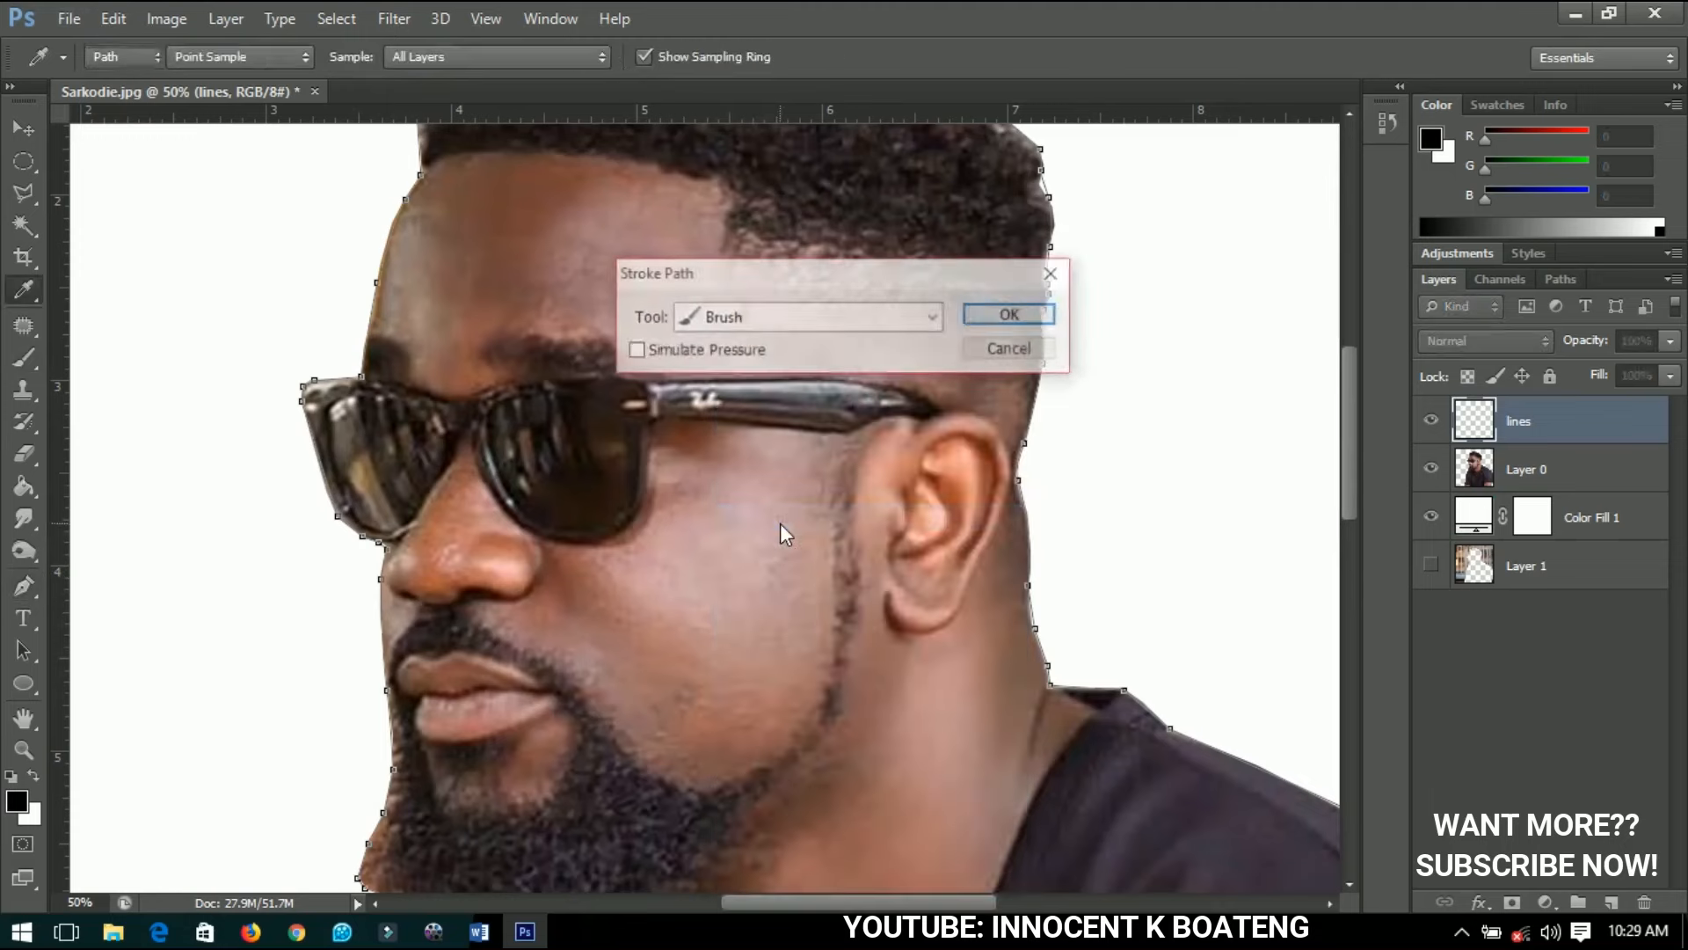
pyautogui.click(731, 322)
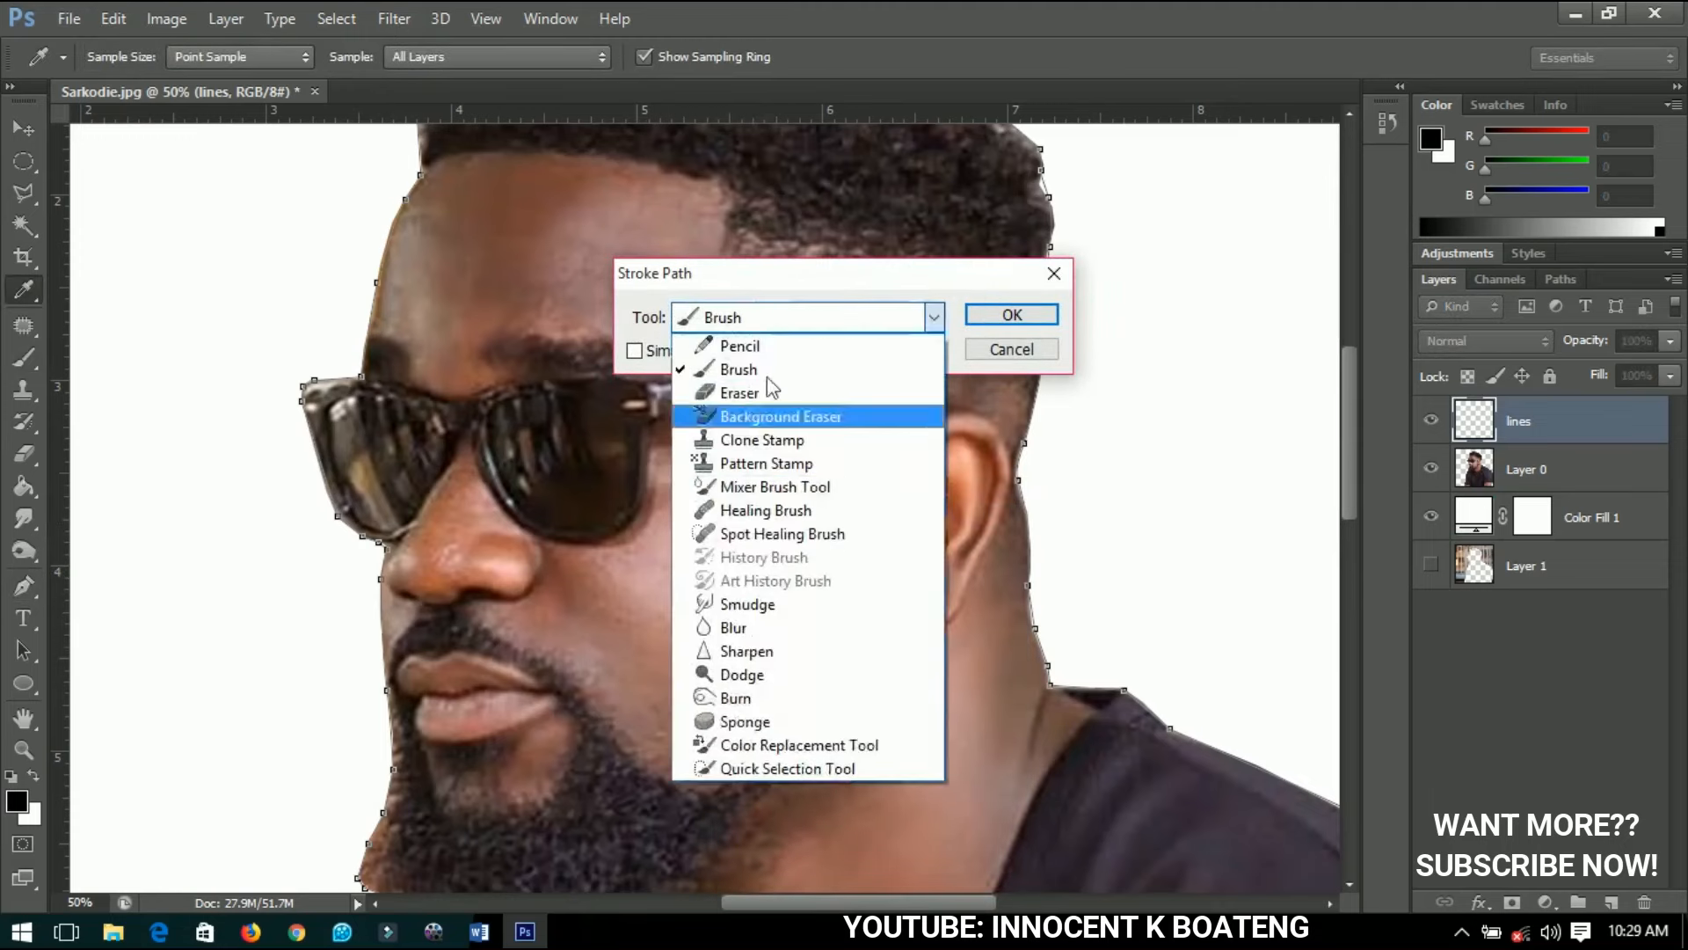
pyautogui.click(763, 370)
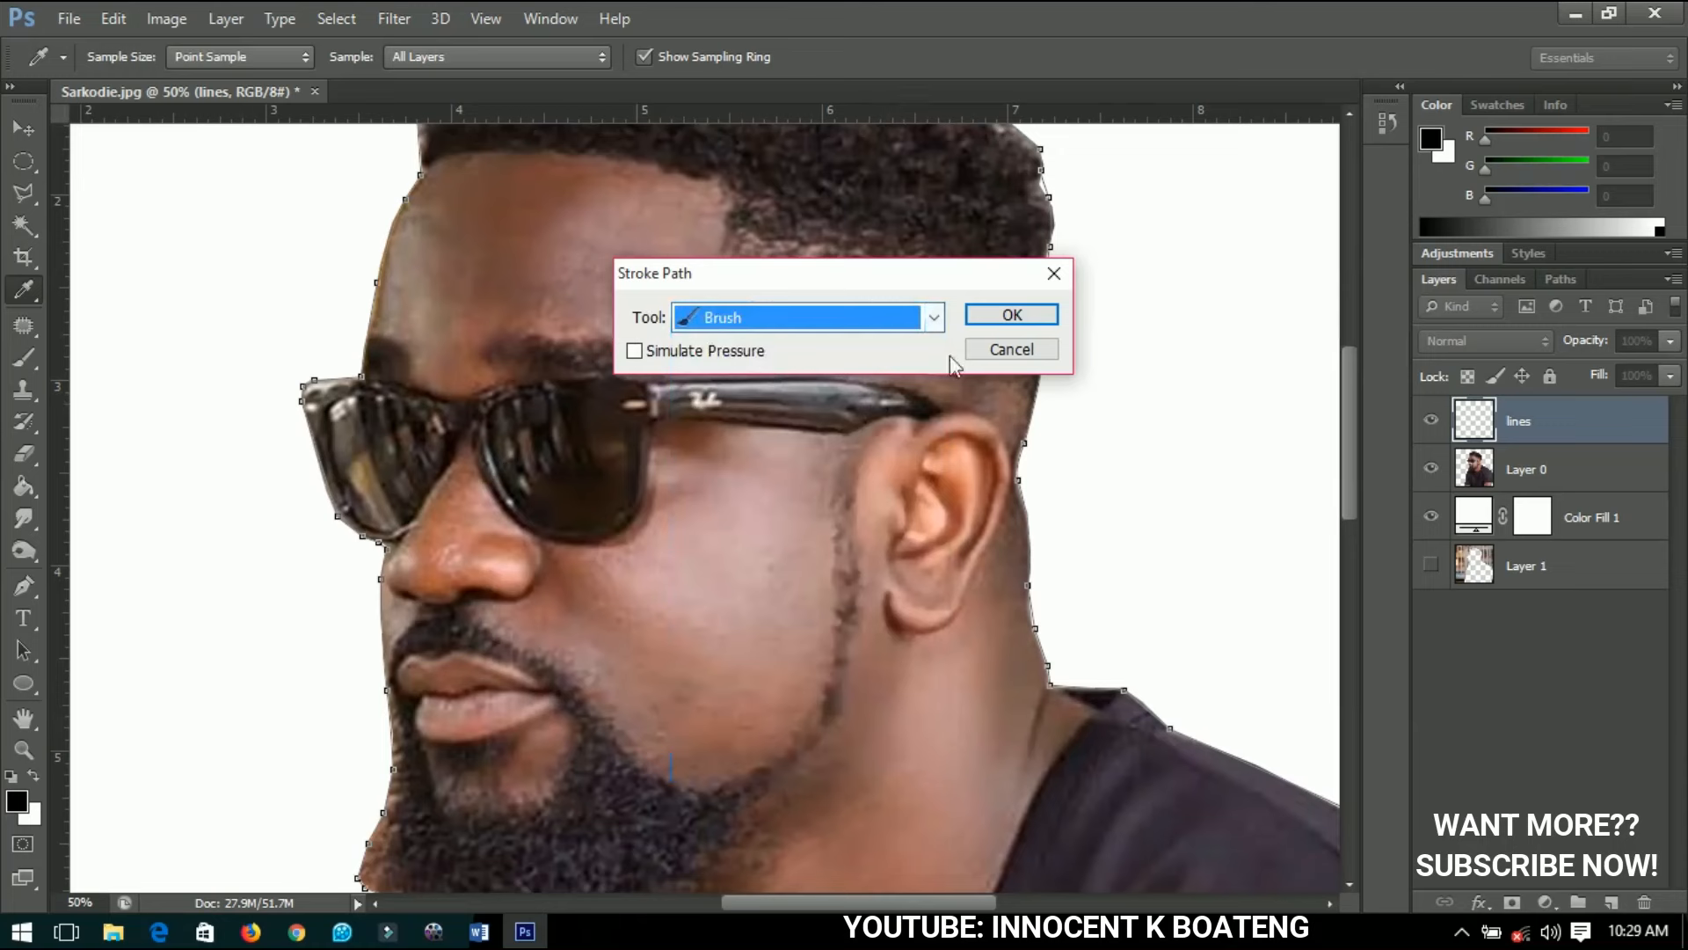
pyautogui.click(1003, 318)
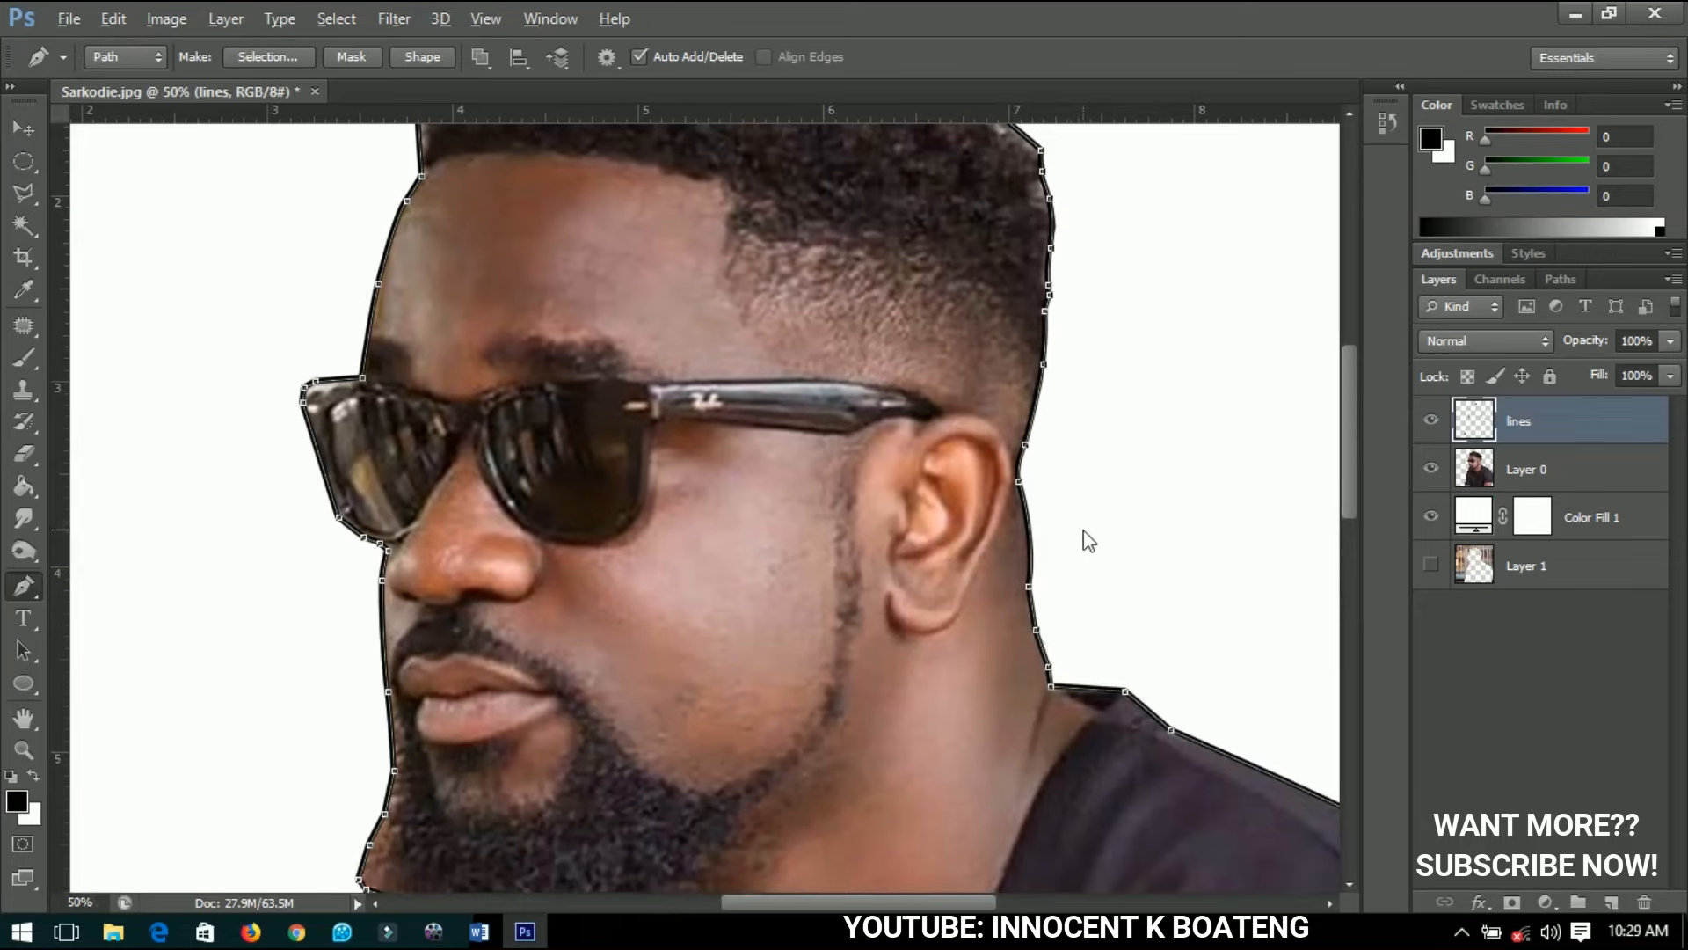
# Inspect the stroked outline up close and on its own by temporarily hiding Layer 0.
pyautogui.scroll(2, 1047, 558)
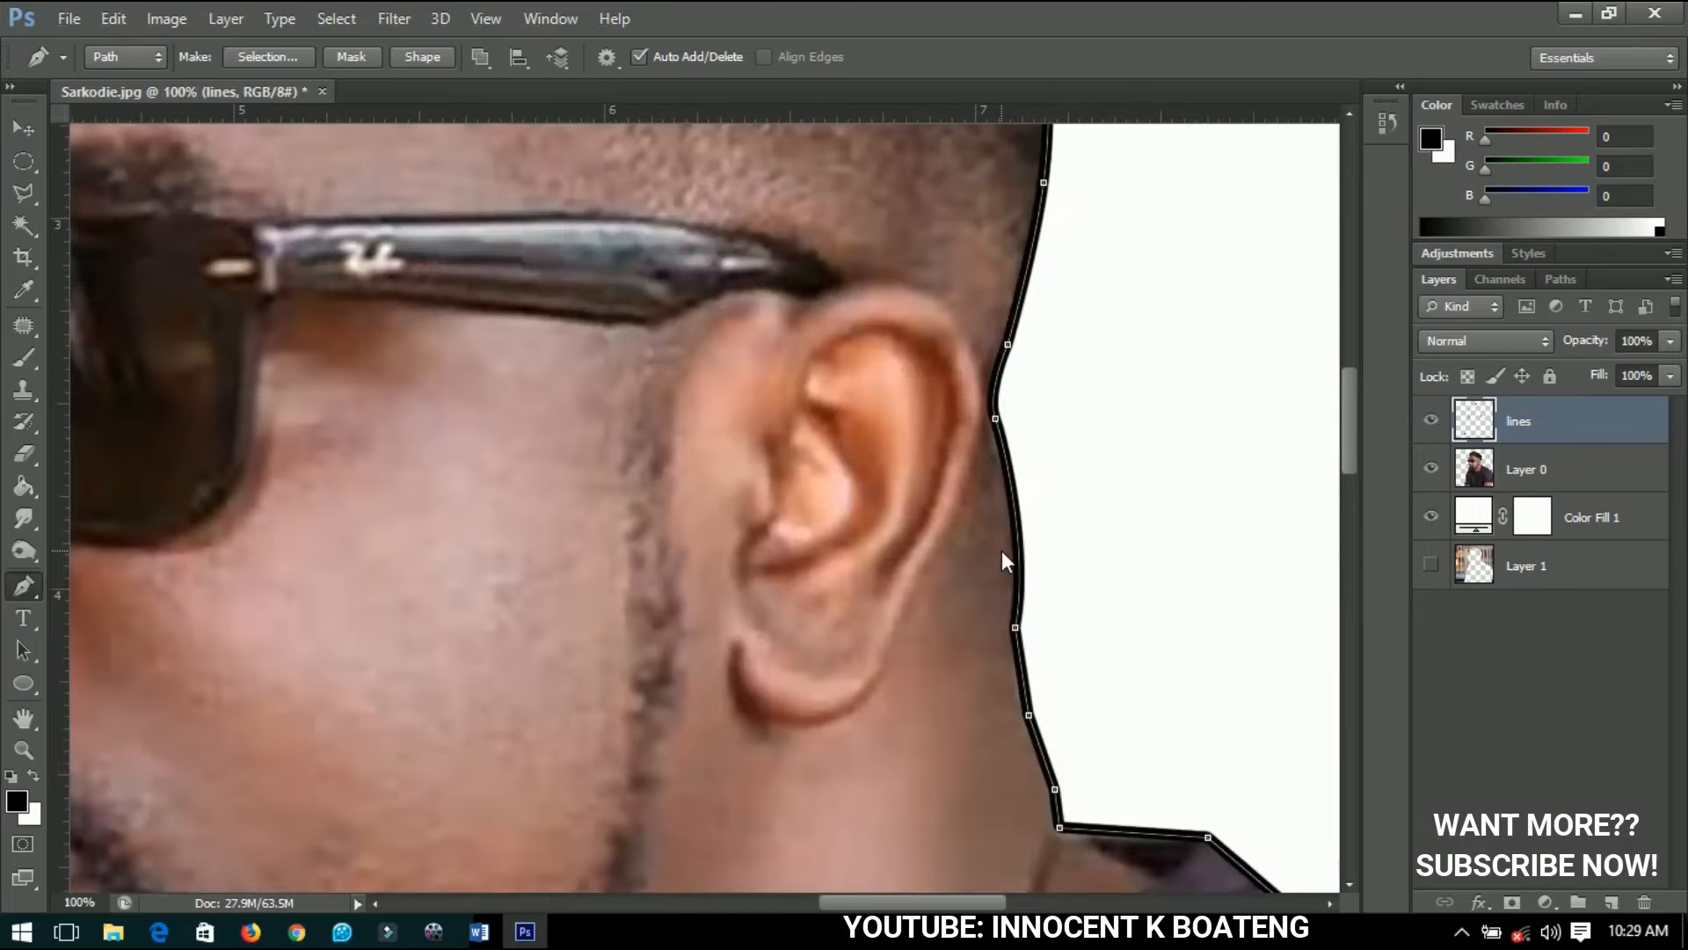
pyautogui.scroll(-1, 1004, 561)
pyautogui.scroll(-1, 1149, 539)
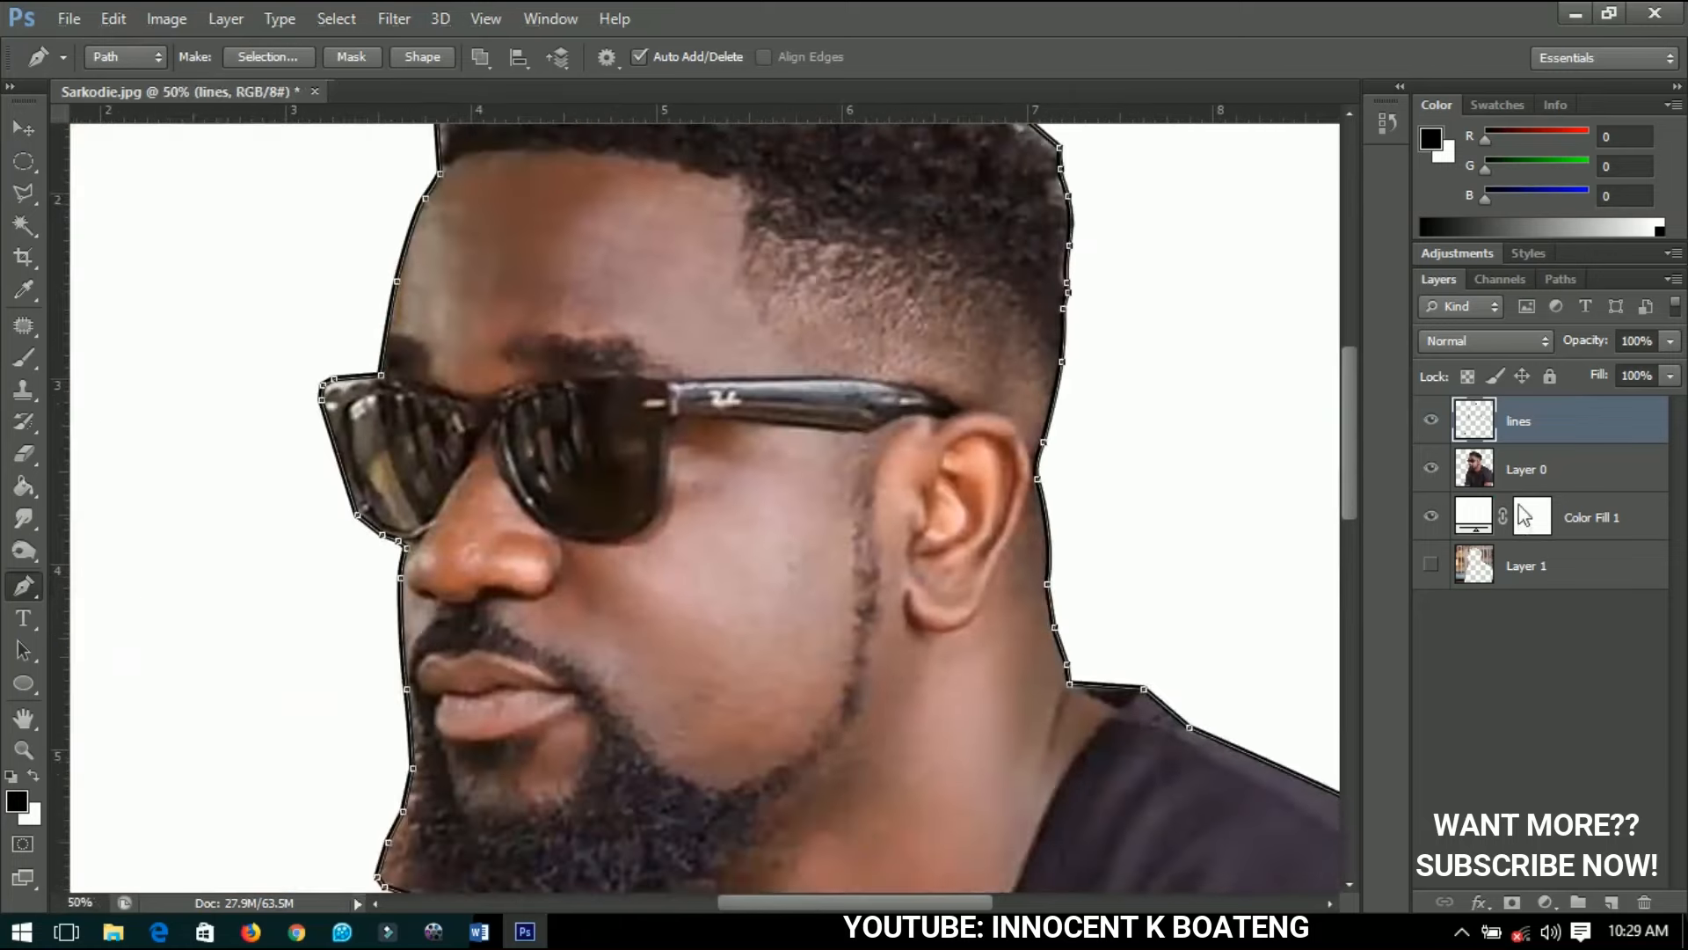
pyautogui.click(1451, 479)
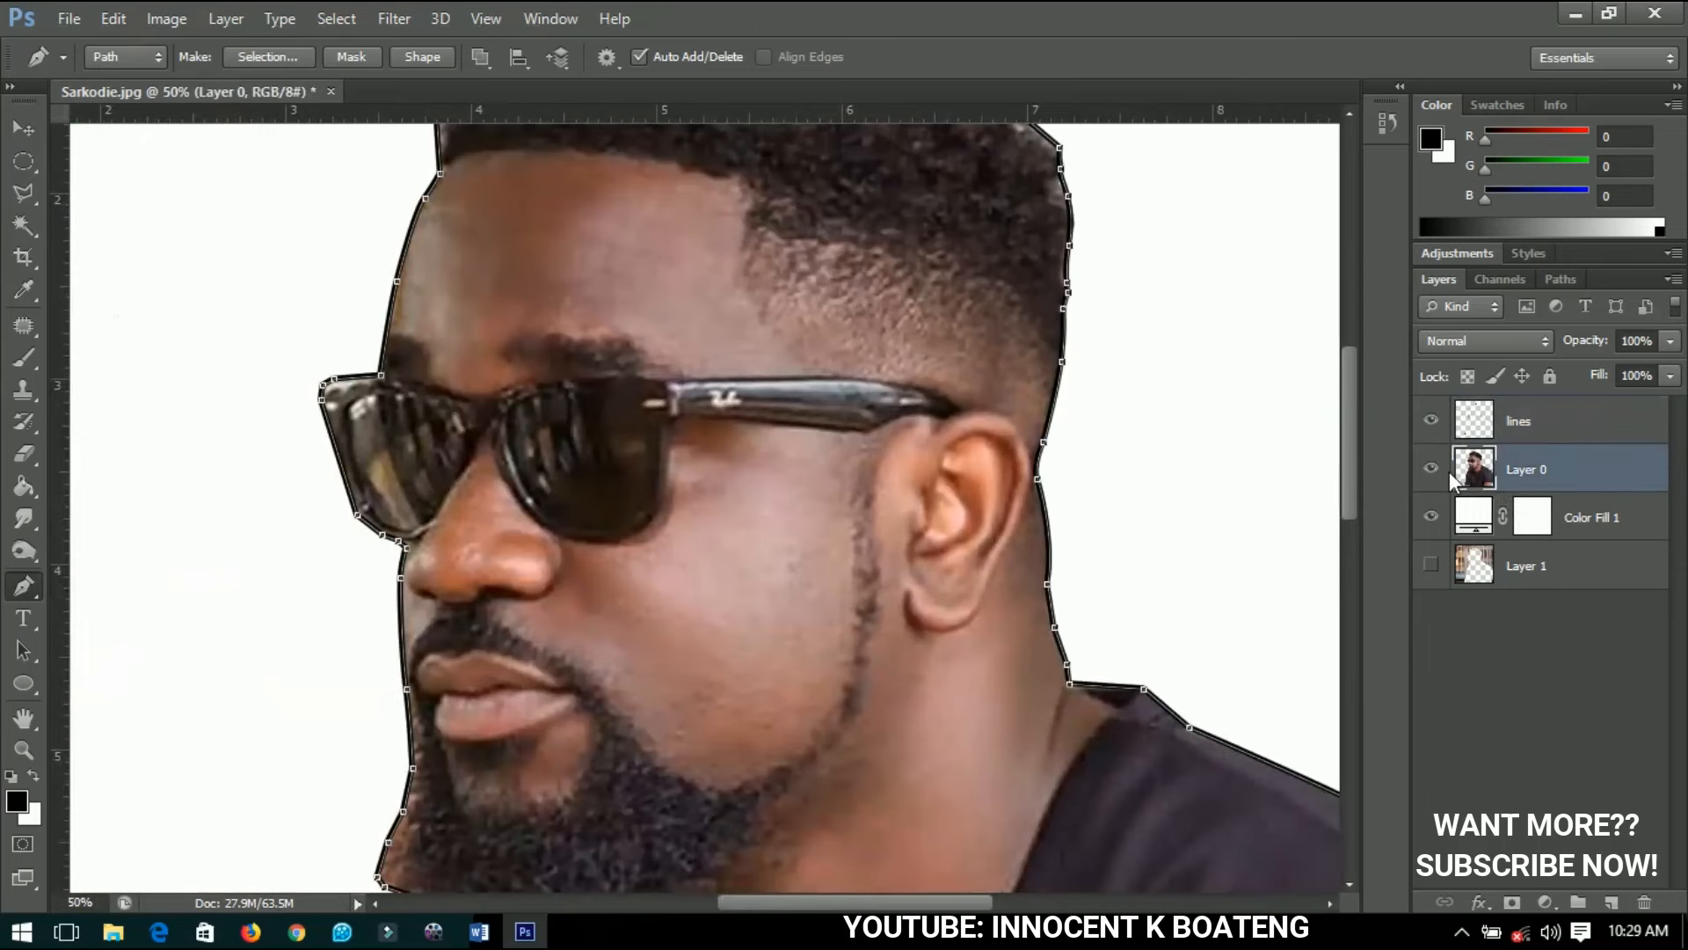
pyautogui.click(1432, 469)
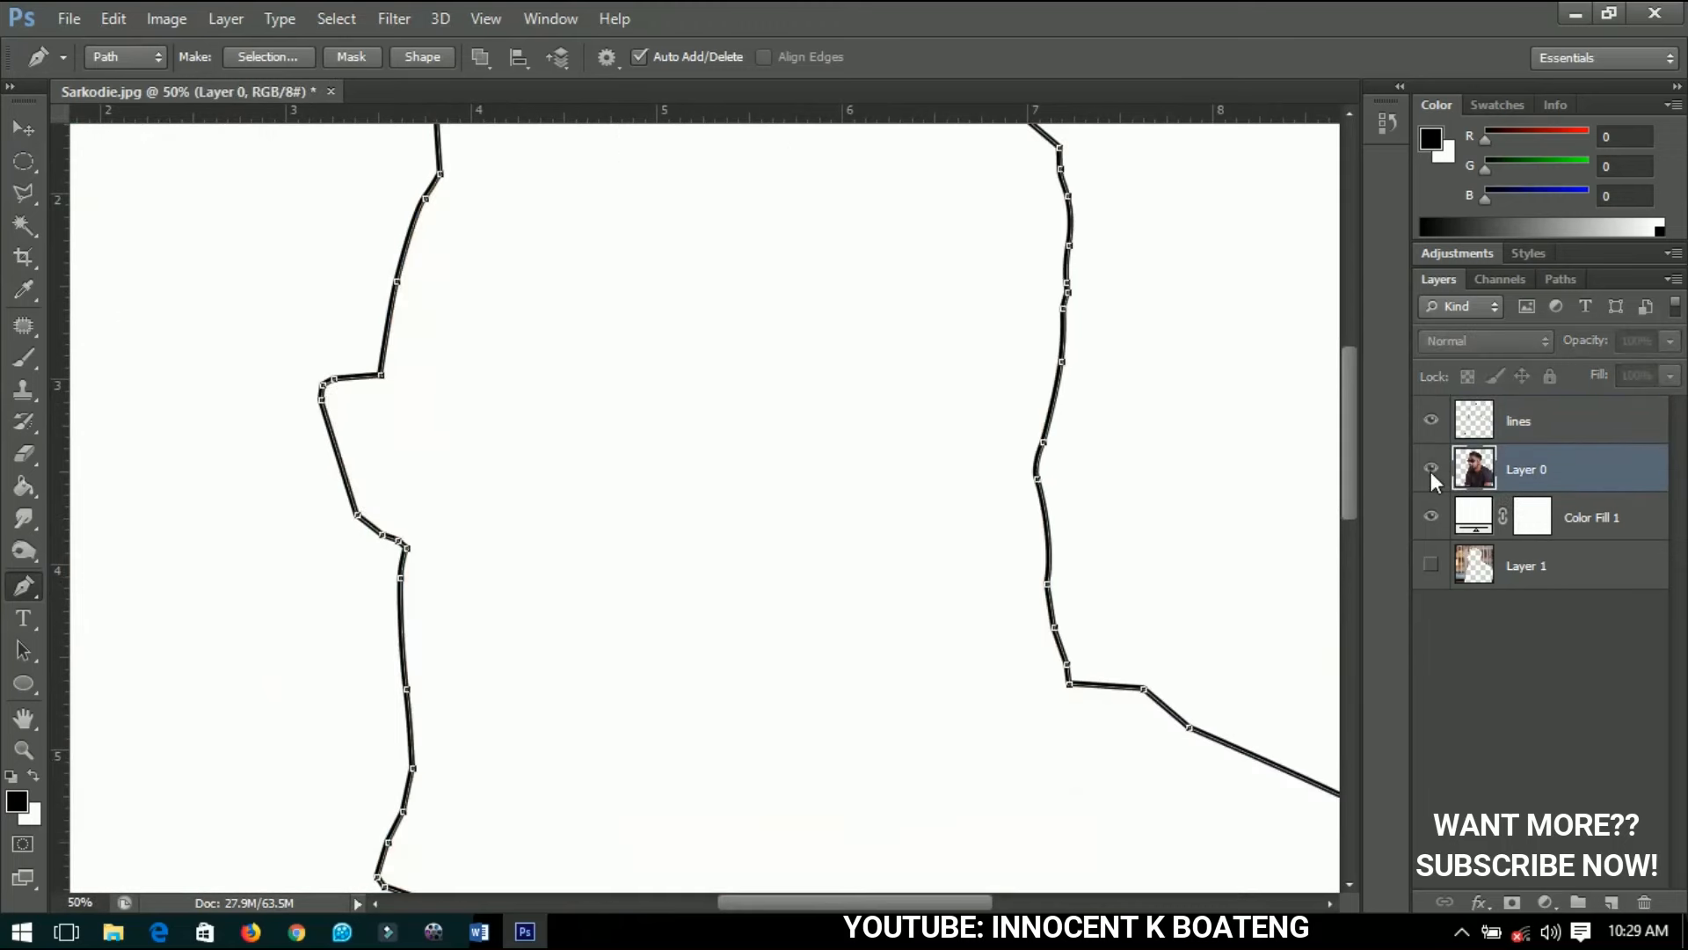
pyautogui.click(1431, 471)
pyautogui.scroll(1, 842, 470)
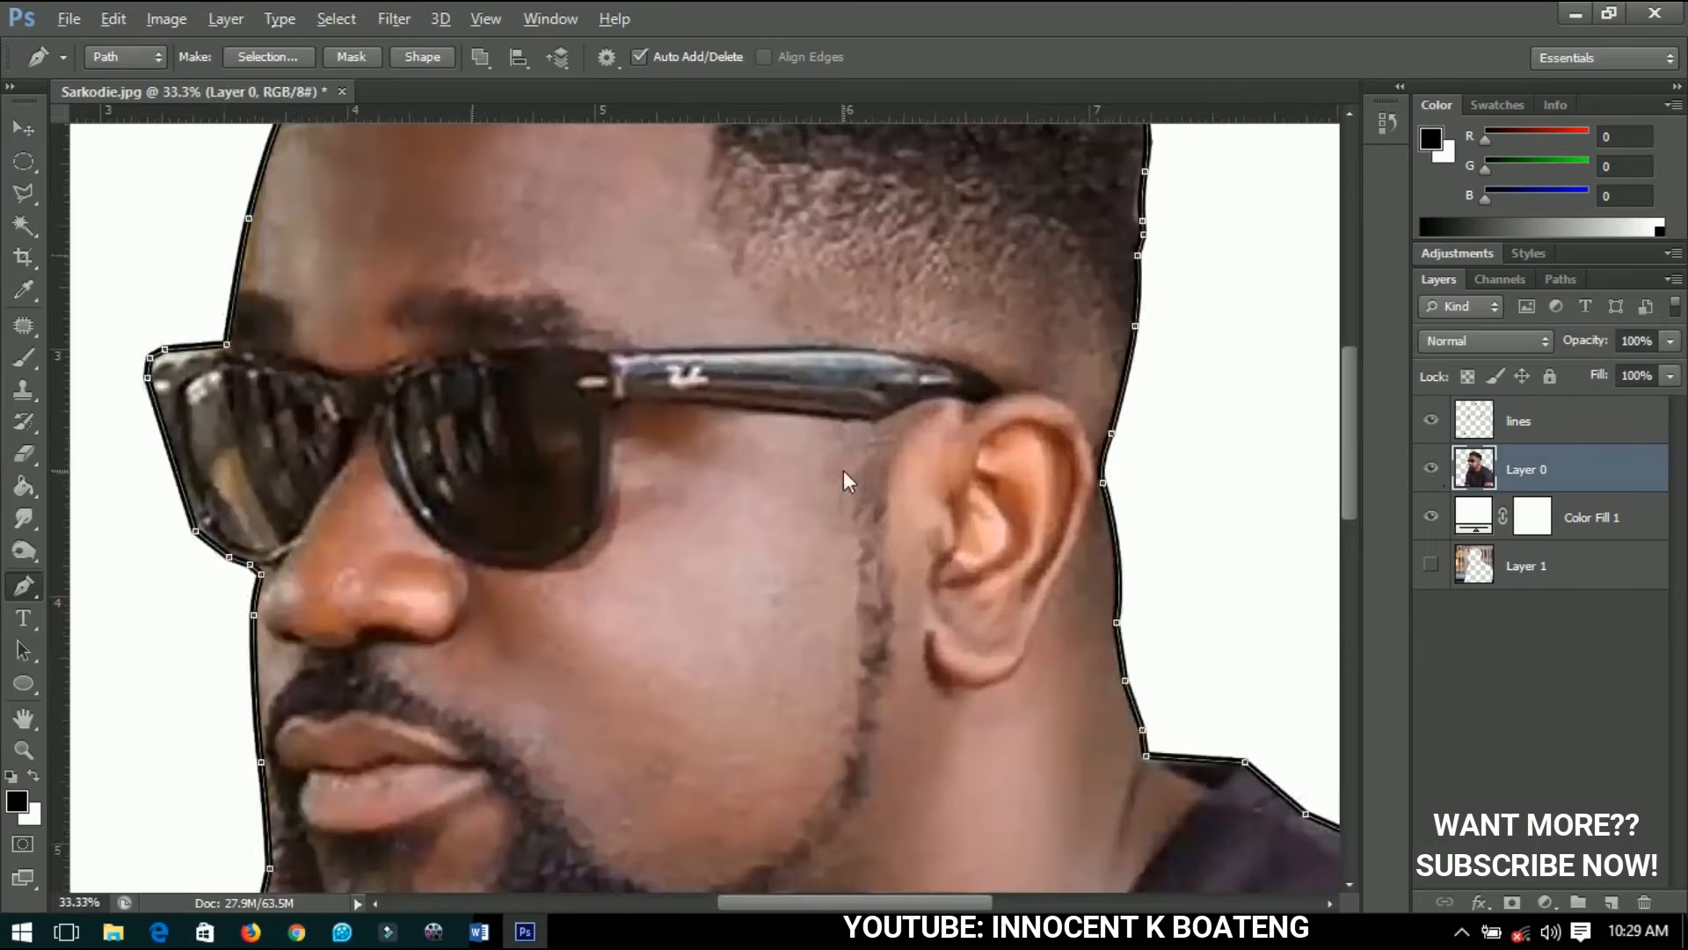
pyautogui.scroll(-2, 843, 469)
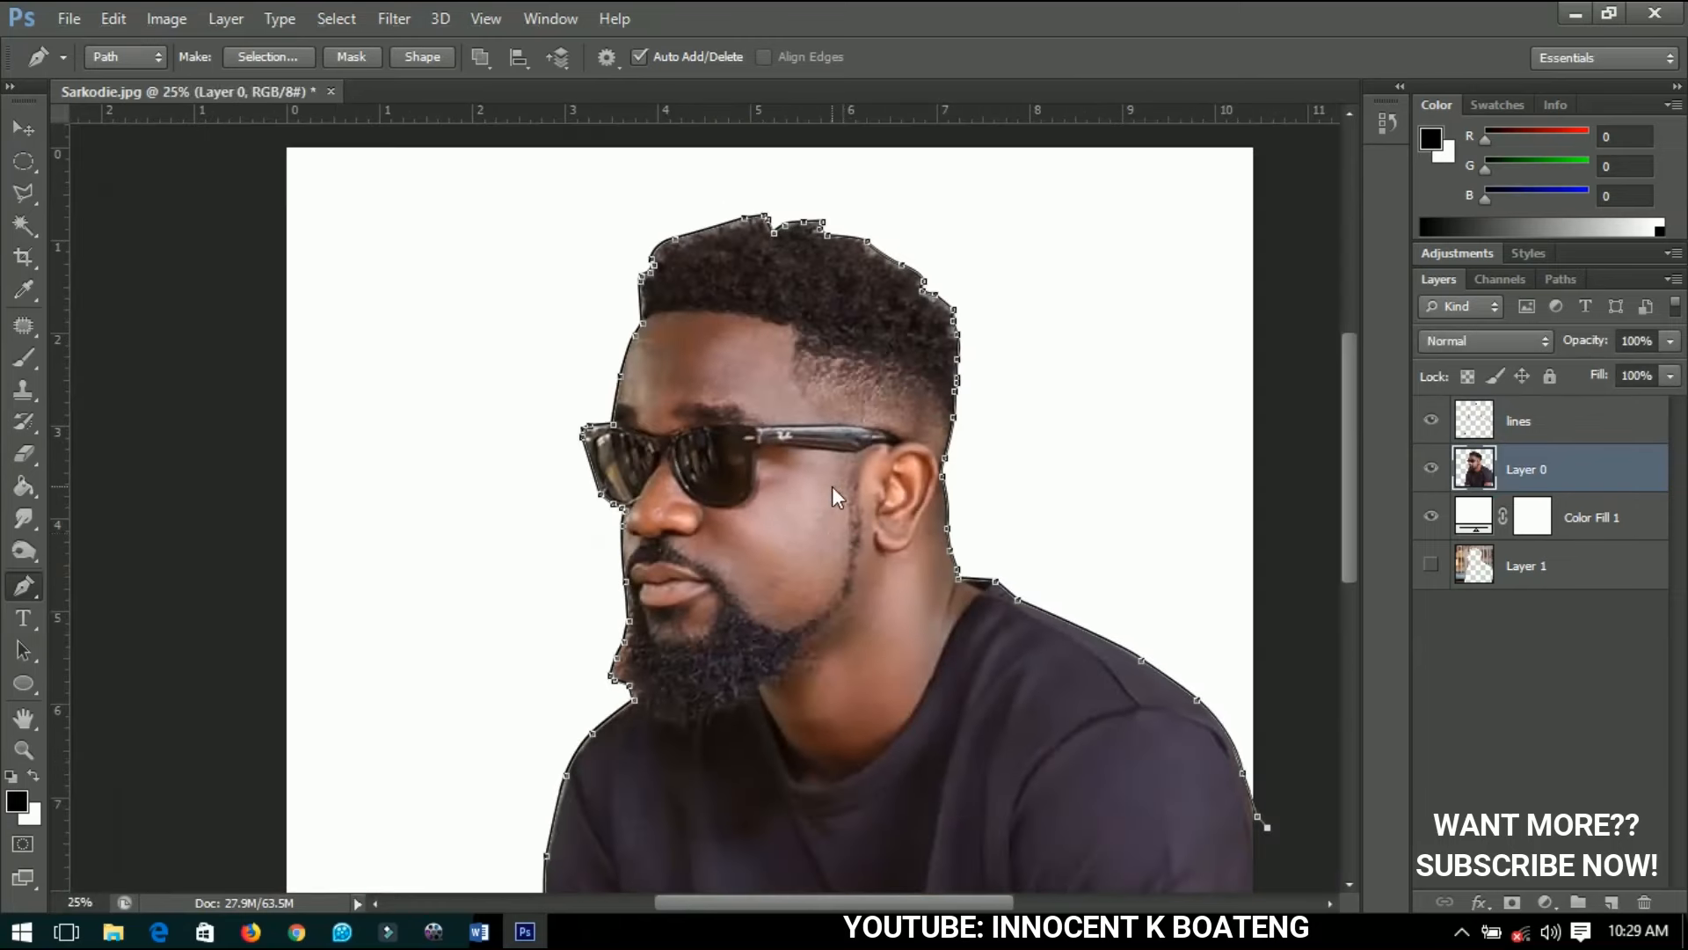
# Delete the contour path and make the lines layer active.
pyautogui.rightClick(832, 487)
pyautogui.click(923, 389)
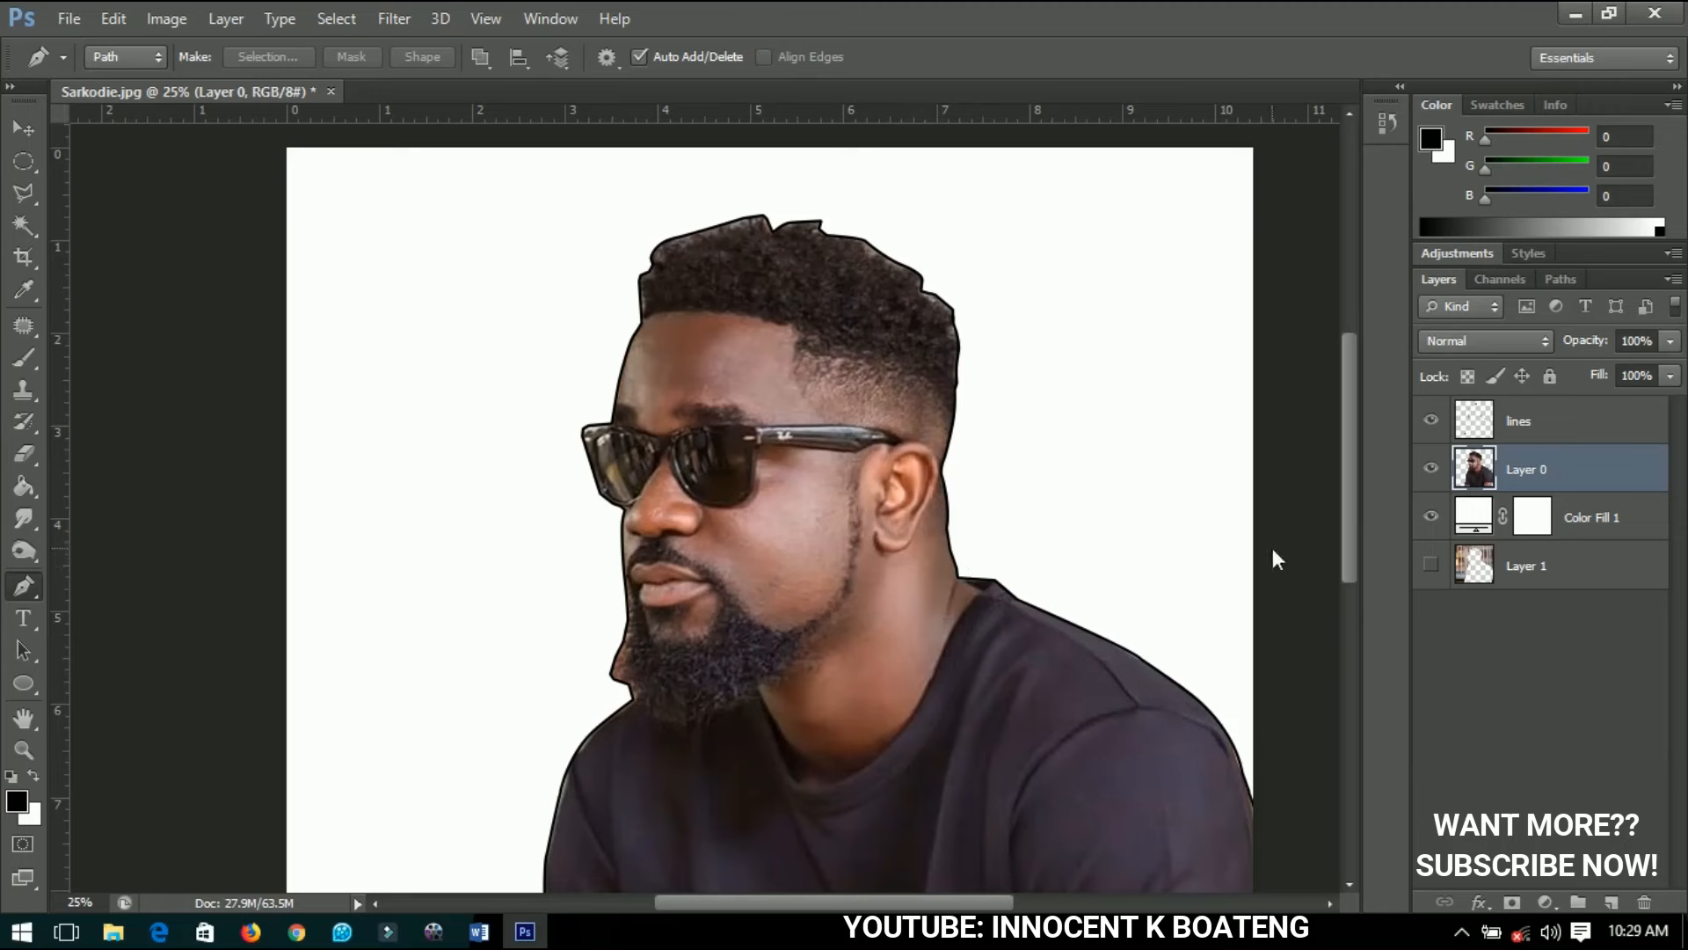
pyautogui.click(1540, 414)
# Toggle the lines layer's visibility off and on to compare the portrait with and without its outline.
pyautogui.click(1427, 422)
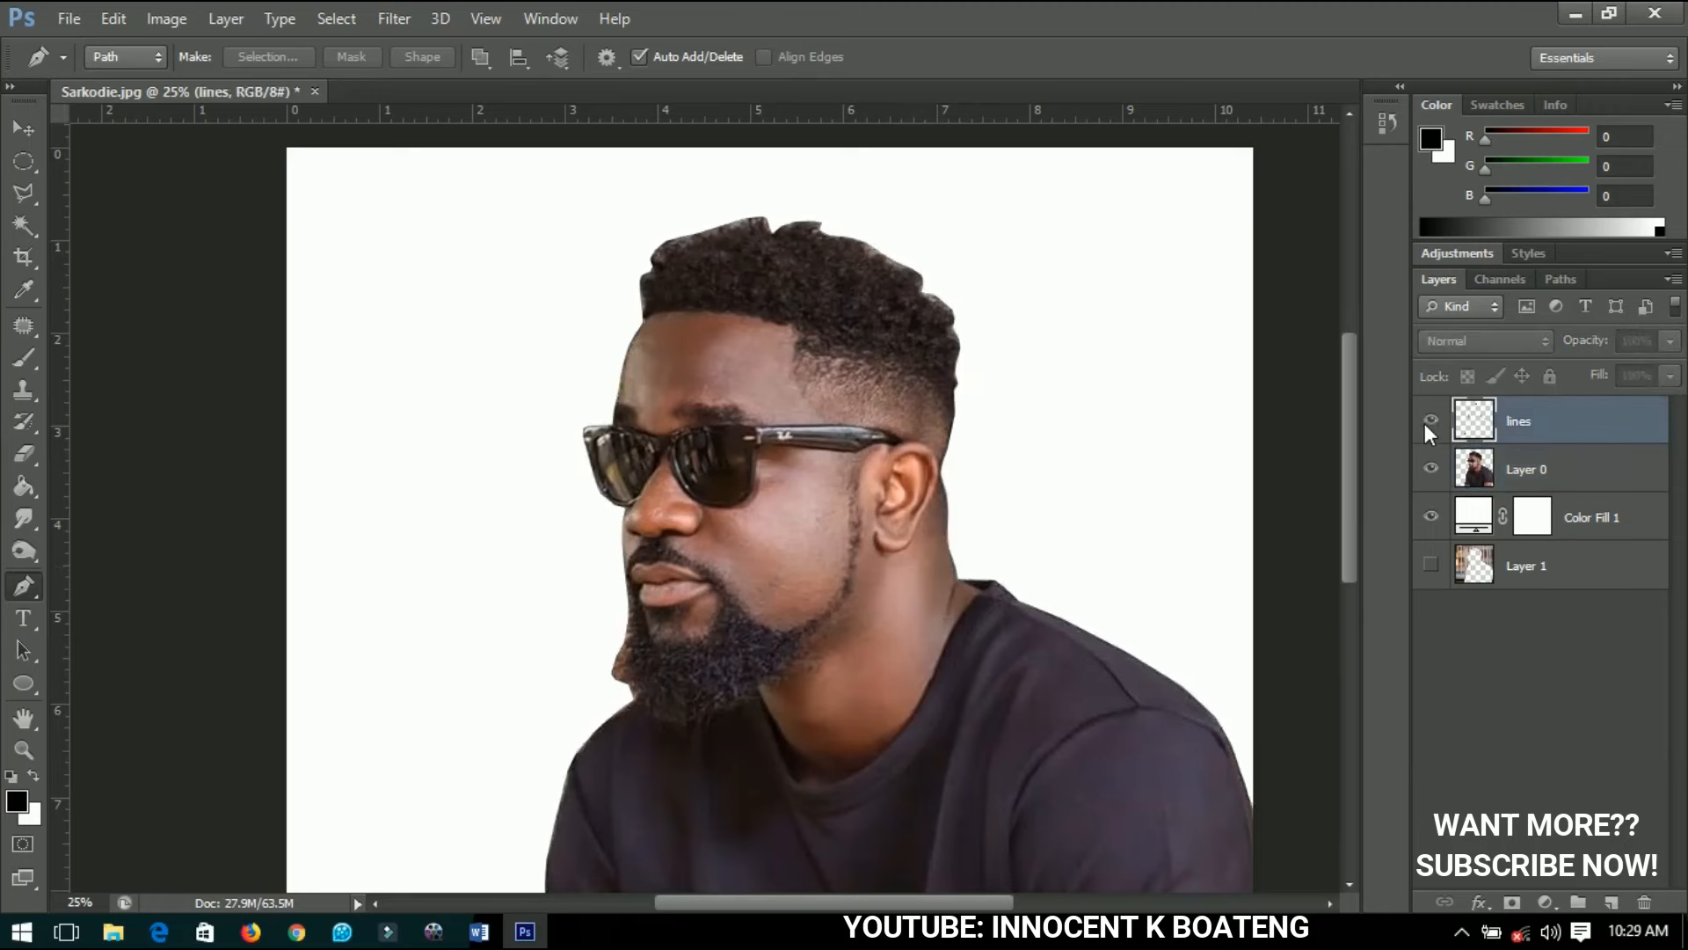
pyautogui.click(1428, 422)
pyautogui.scroll(1, 861, 799)
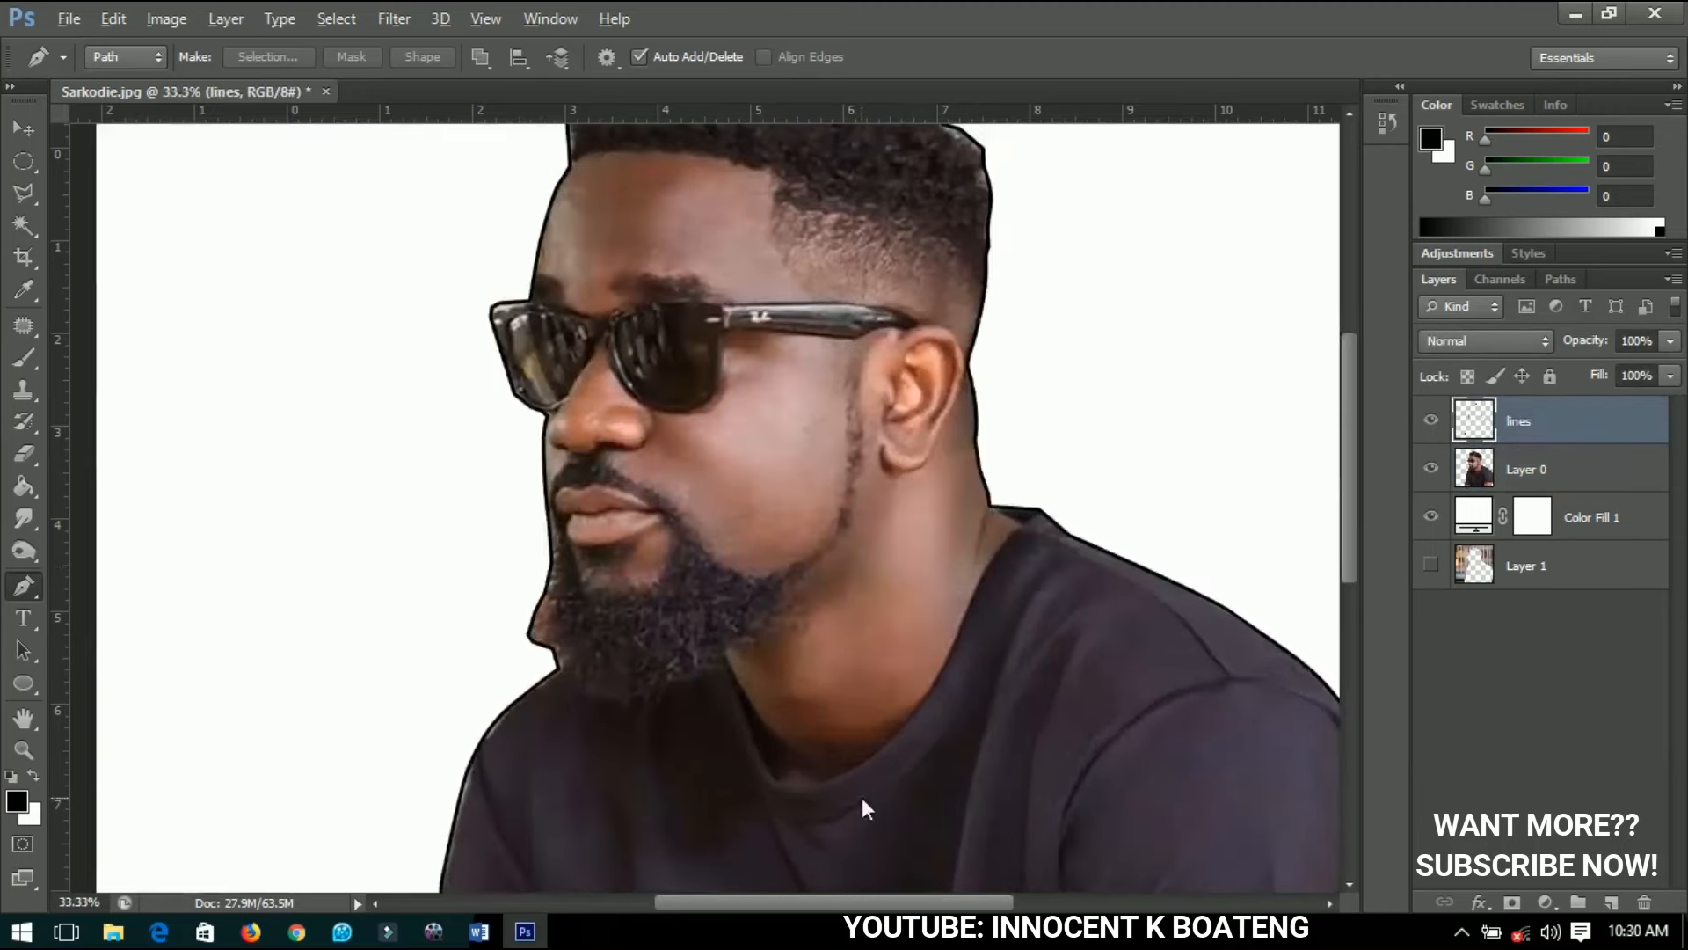
# Trace the T-shirt neckline with an open Pen path from the shoulder seam around the collar up to the beard.
pyautogui.scroll(-3, 932, 576)
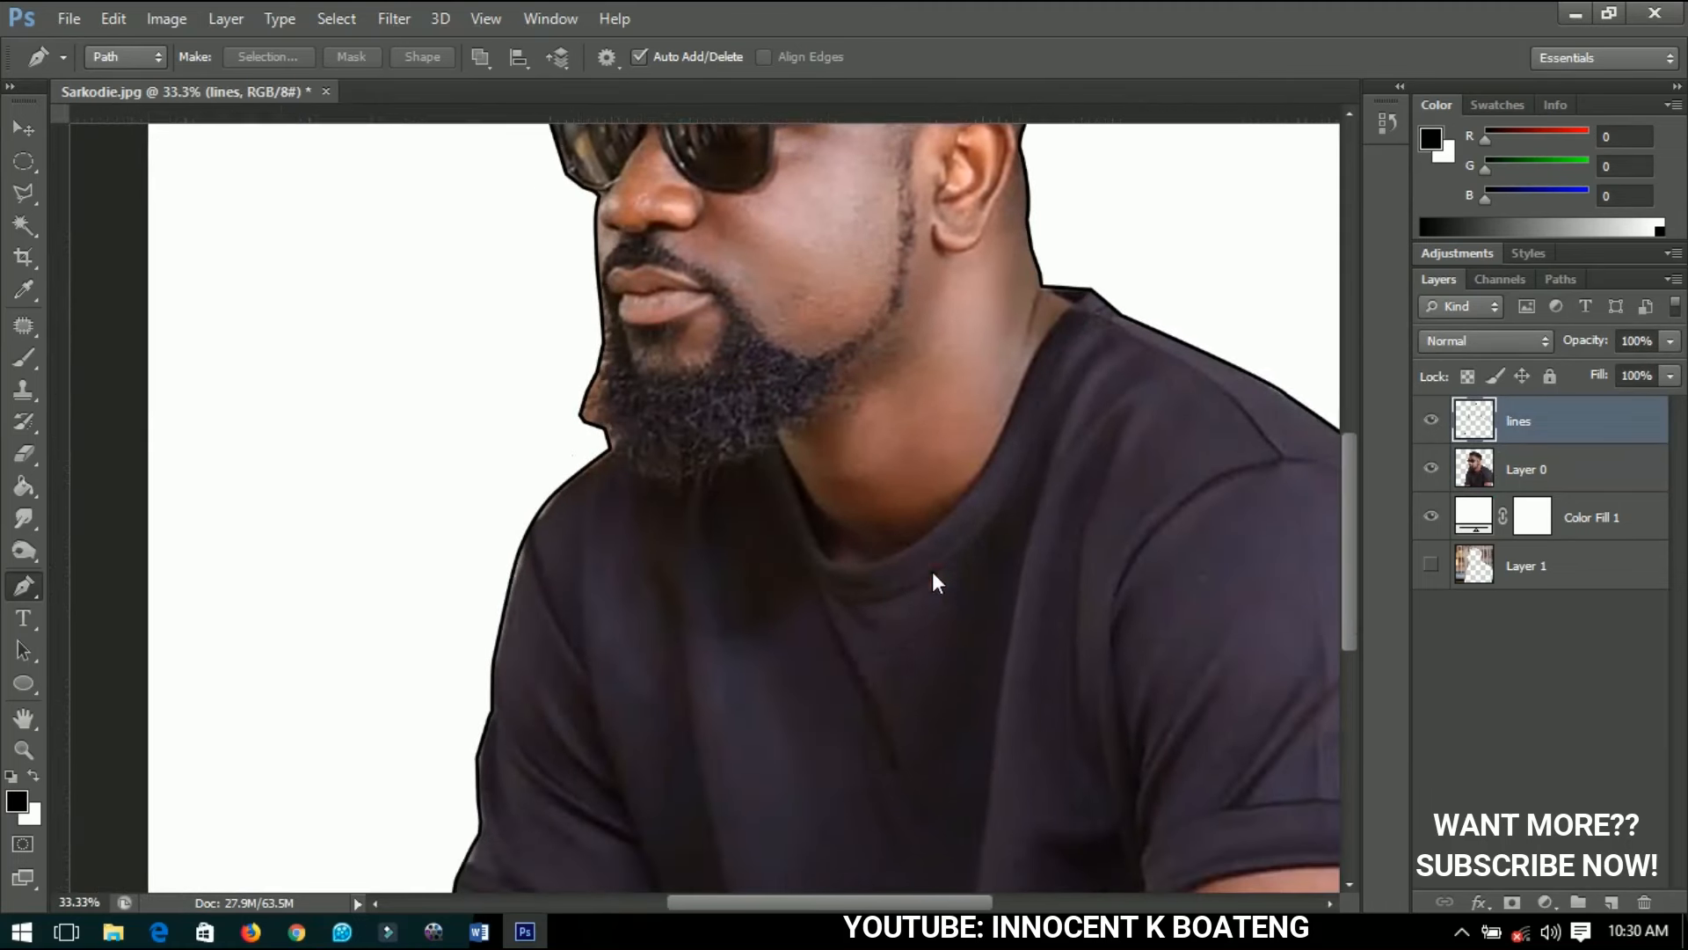
pyautogui.scroll(1, 1024, 387)
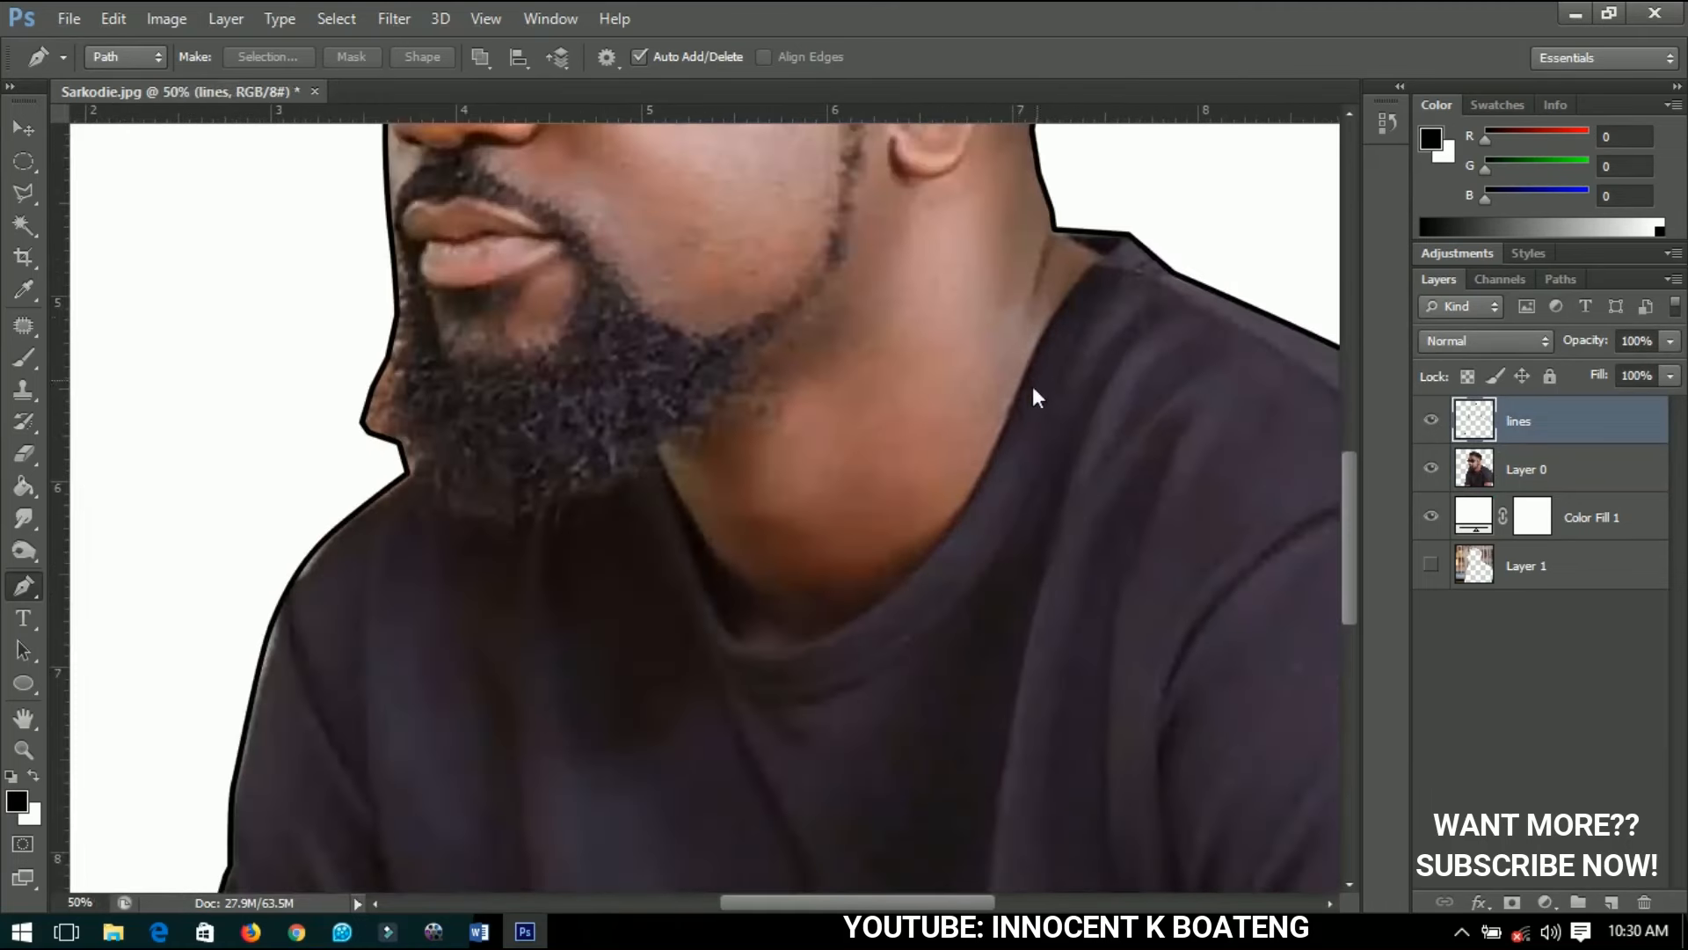
pyautogui.click(1129, 236)
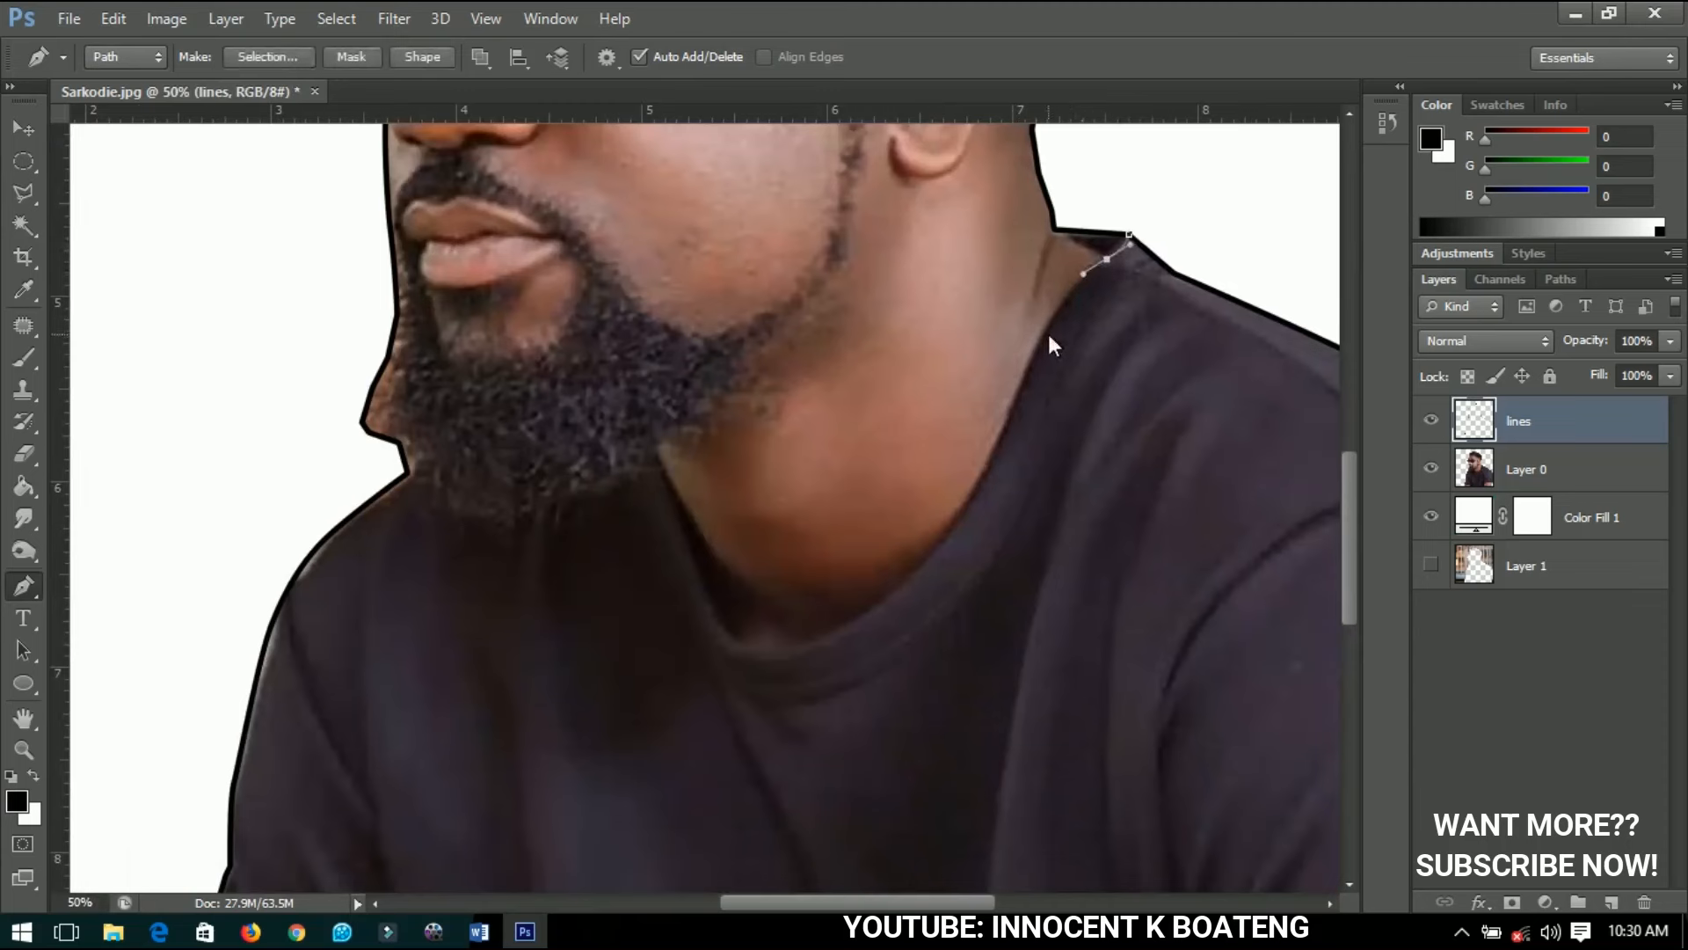
pyautogui.moveTo(1042, 354); pyautogui.dragTo(1024, 393)
pyautogui.moveTo(959, 524); pyautogui.dragTo(934, 556)
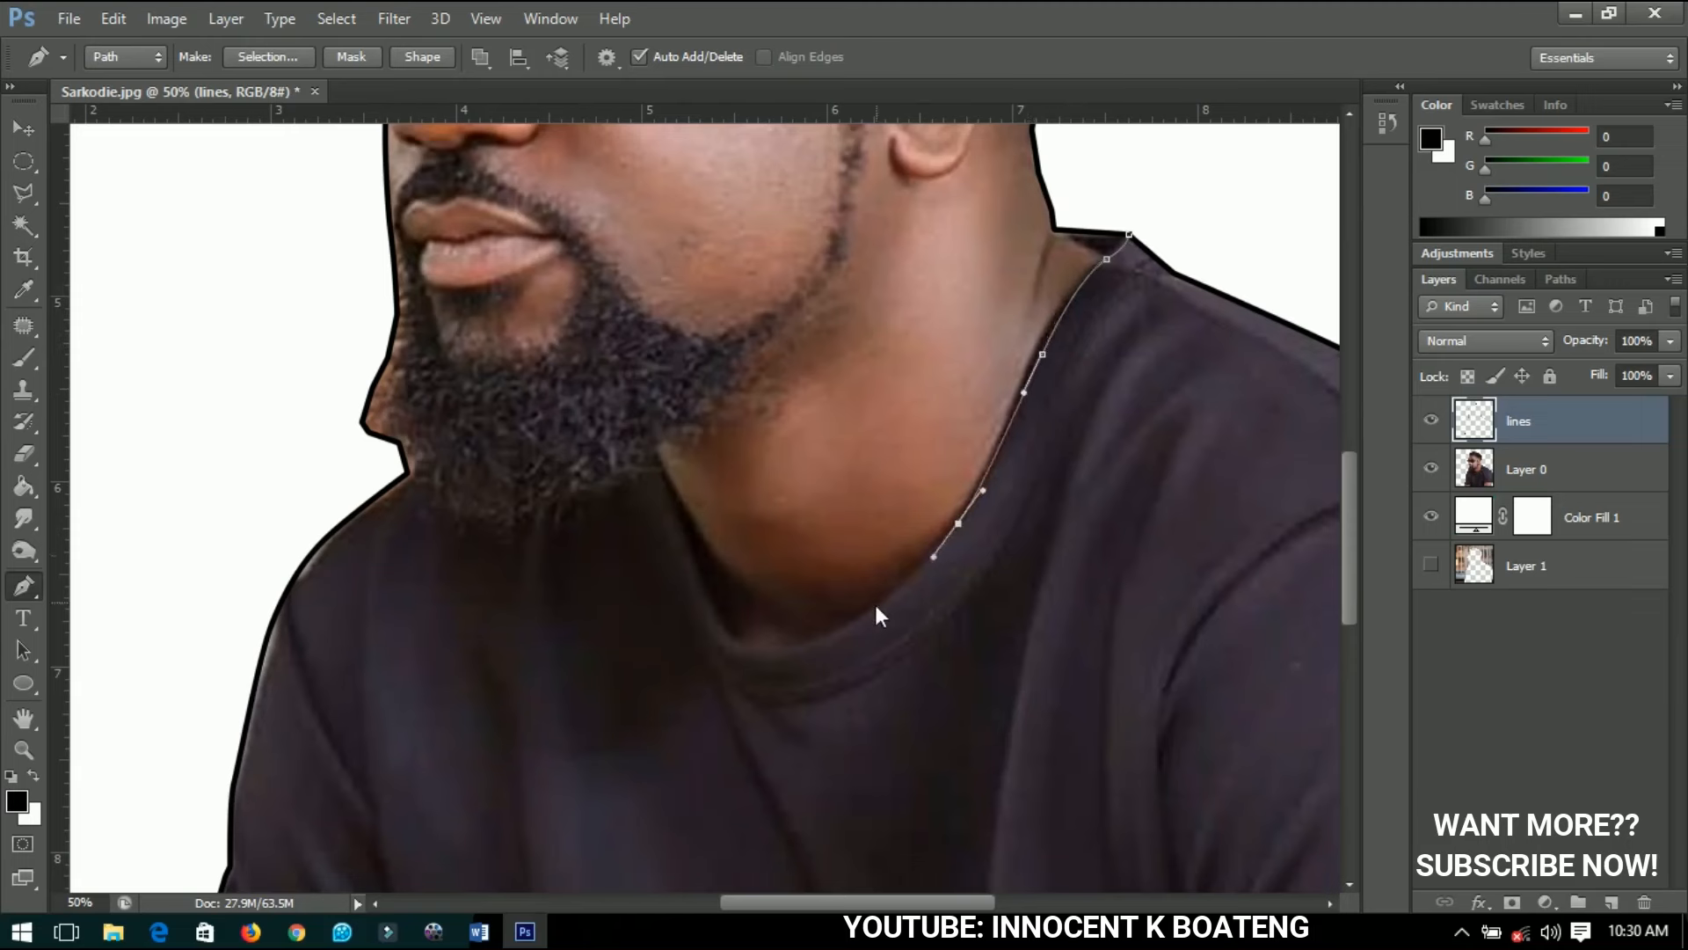
pyautogui.moveTo(852, 624); pyautogui.dragTo(761, 648)
pyautogui.click(727, 640)
pyautogui.click(694, 563)
pyautogui.click(658, 470)
pyautogui.click(643, 429)
# Stroke the neckline path on the lines layer with the Brush, leaving Simulate Pressure off.
pyautogui.rightClick(845, 347)
pyautogui.click(906, 512)
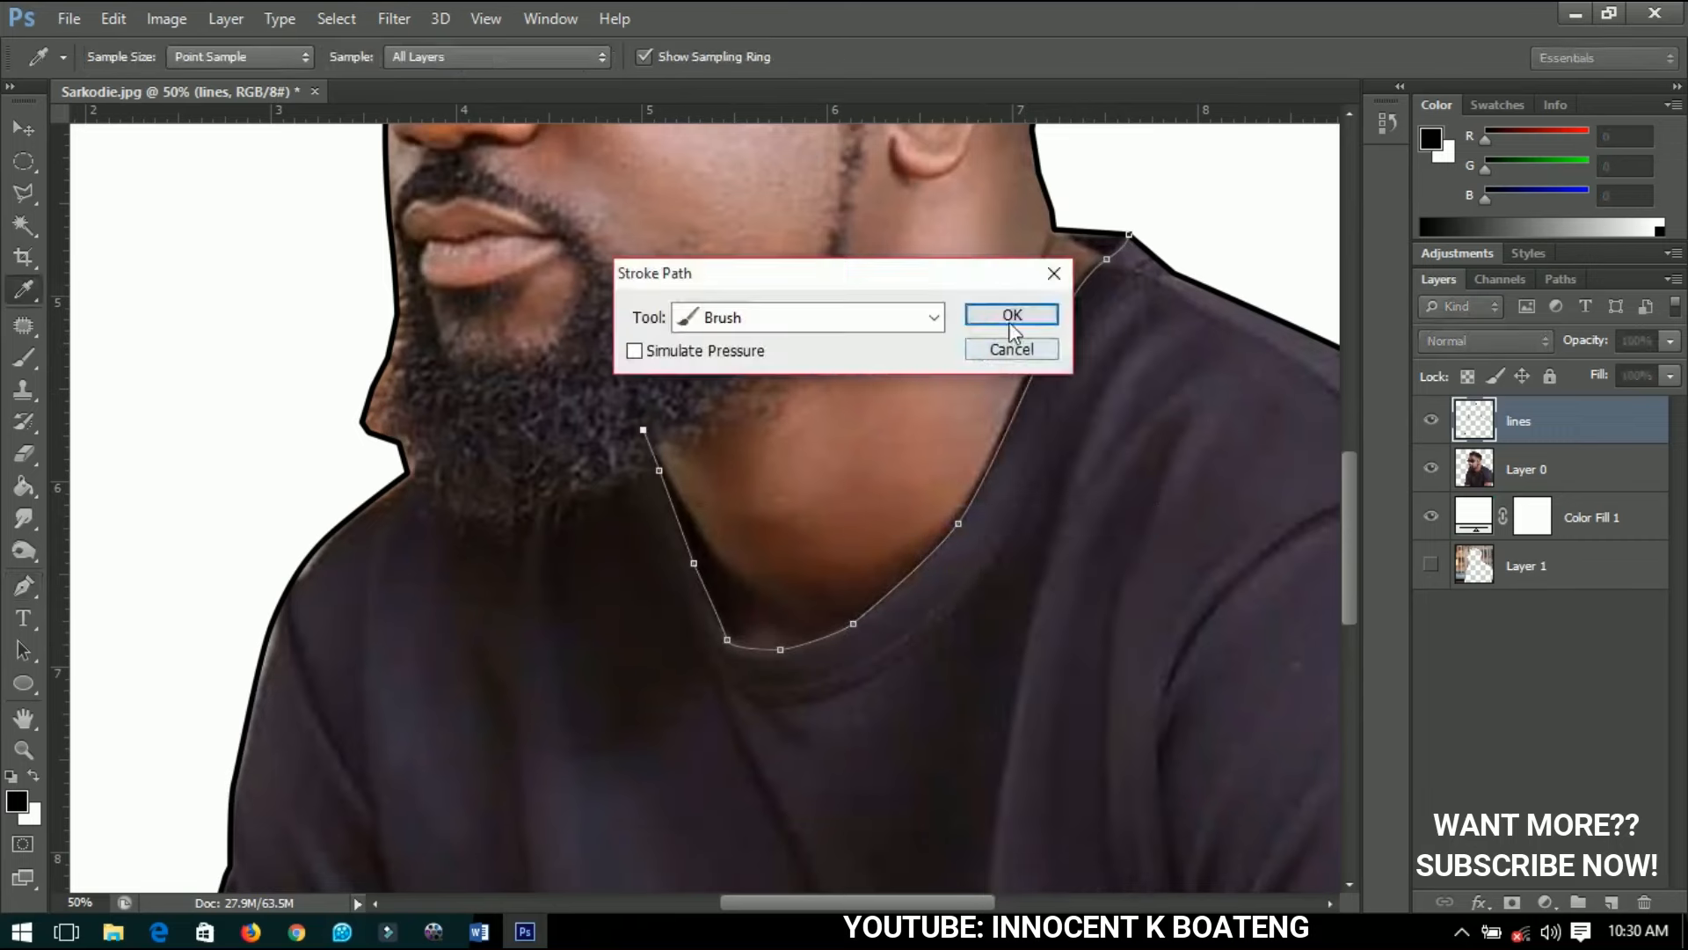
pyautogui.click(1011, 322)
# Trace the sleeve hem on the image's left side with a Pen path, continuing down the arm's inner edge past the canvas.
pyautogui.scroll(-6, 694, 624)
pyautogui.hscroll(-3, 418, 677)
pyautogui.click(415, 677)
pyautogui.click(453, 692)
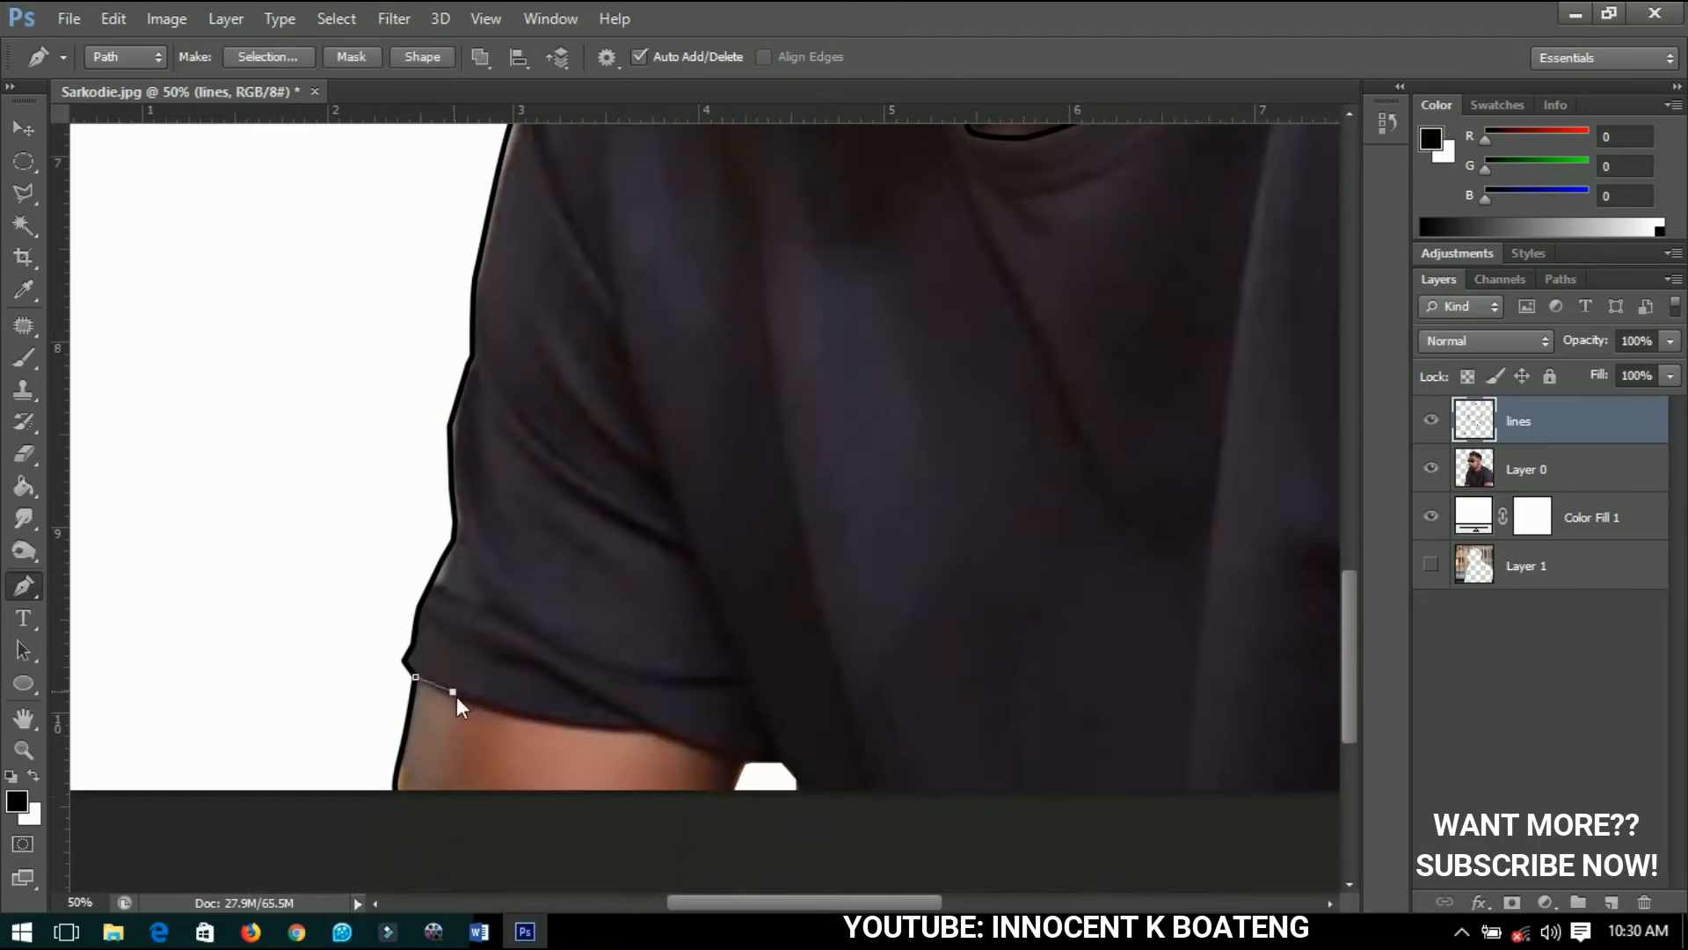
pyautogui.click(524, 715)
pyautogui.click(632, 729)
pyautogui.click(667, 730)
pyautogui.scroll(-2, 743, 772)
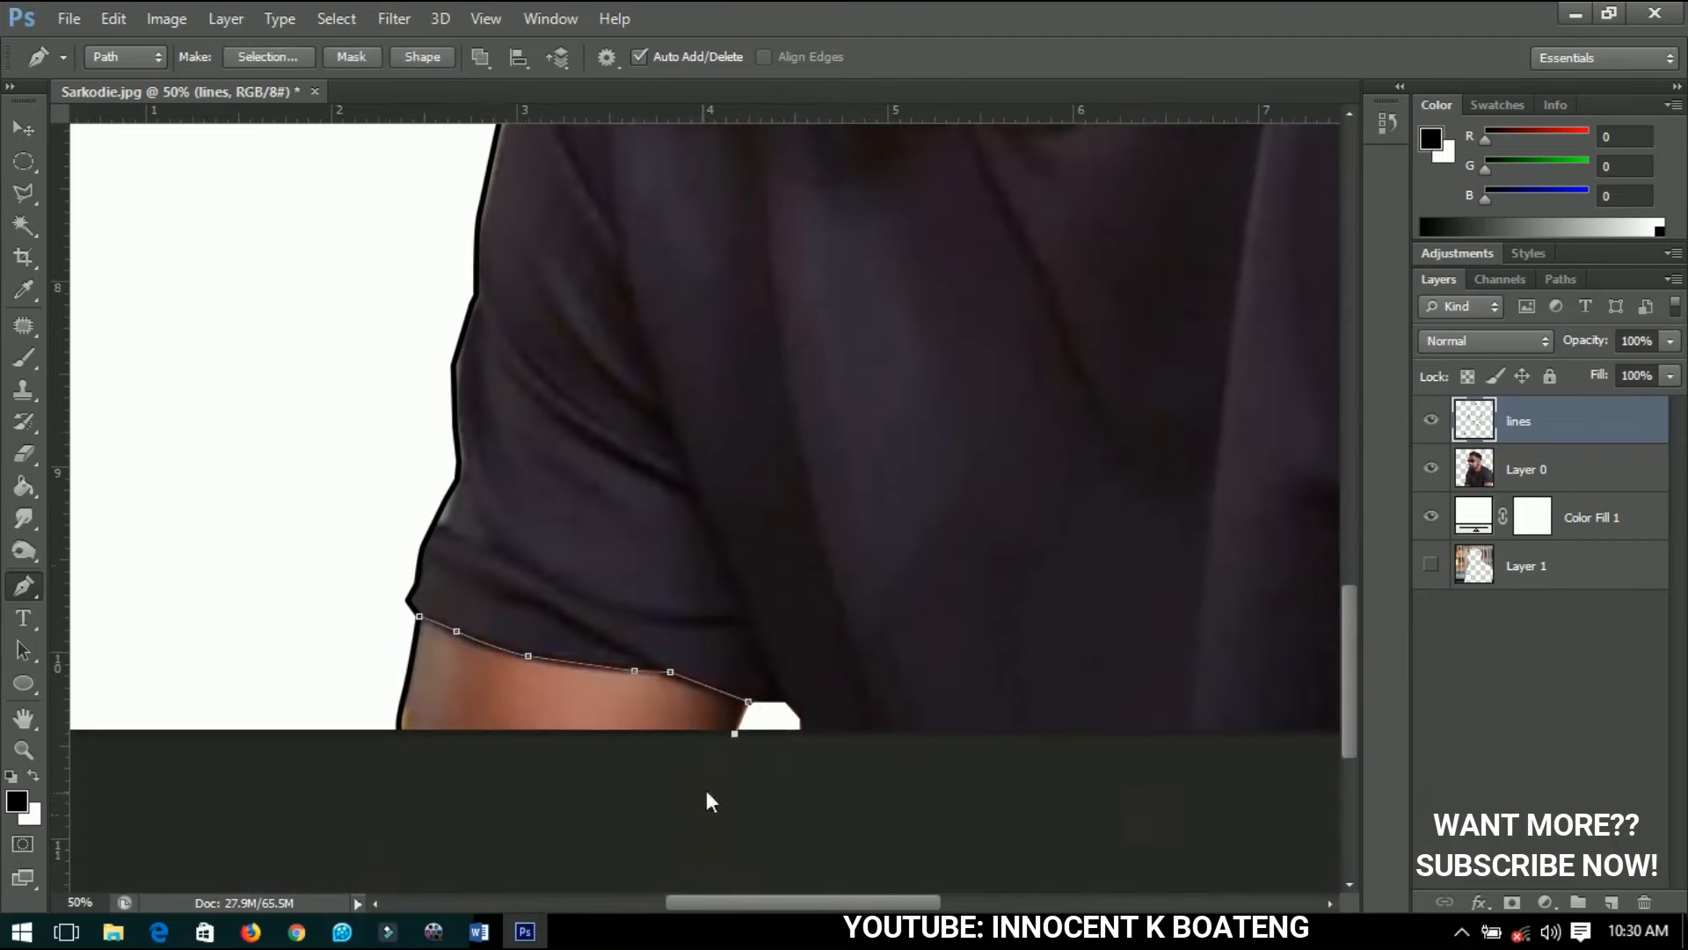
pyautogui.click(710, 787)
# Stroke this first sleeve hem path on the lines layer and delete the path.
pyautogui.rightClick(821, 615)
pyautogui.click(888, 517)
pyautogui.click(1017, 313)
pyautogui.moveTo(1328, 458); pyautogui.dragTo(756, 534)
pyautogui.rightClick(784, 545)
pyautogui.click(932, 392)
# Trace the other sleeve's hem with a Pen path from the outer arm inward, then down the arm's inner edge past the canvas.
pyautogui.click(1281, 626)
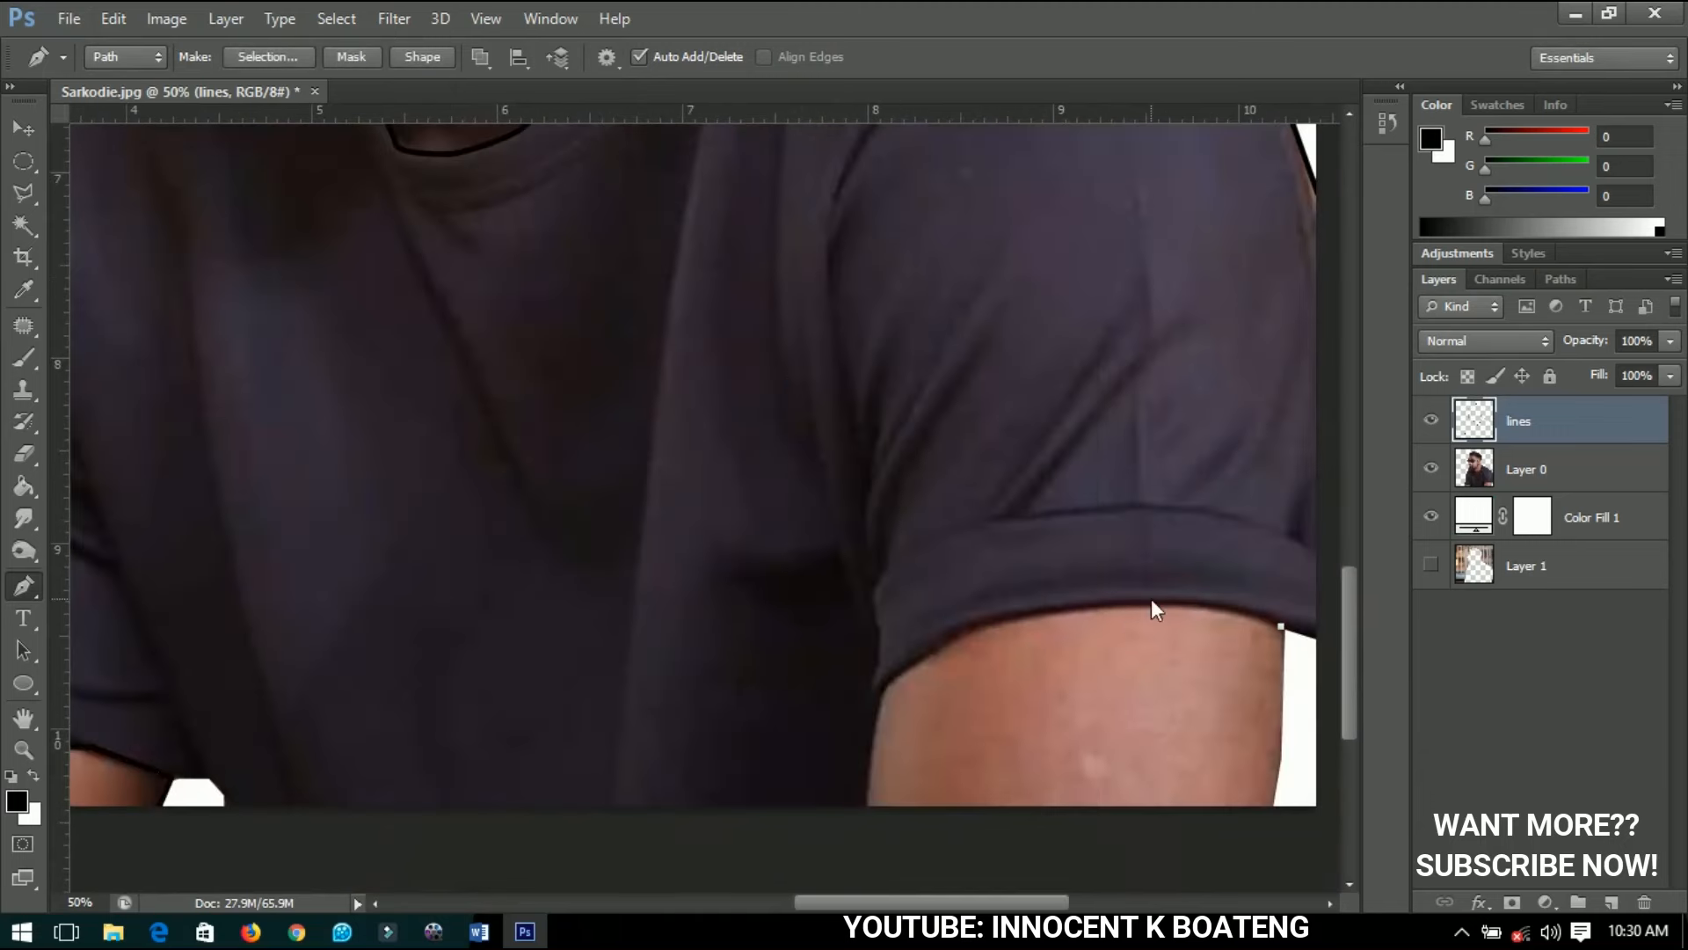
pyautogui.moveTo(1123, 599); pyautogui.dragTo(1071, 605)
pyautogui.click(934, 648)
pyautogui.click(901, 671)
pyautogui.click(873, 702)
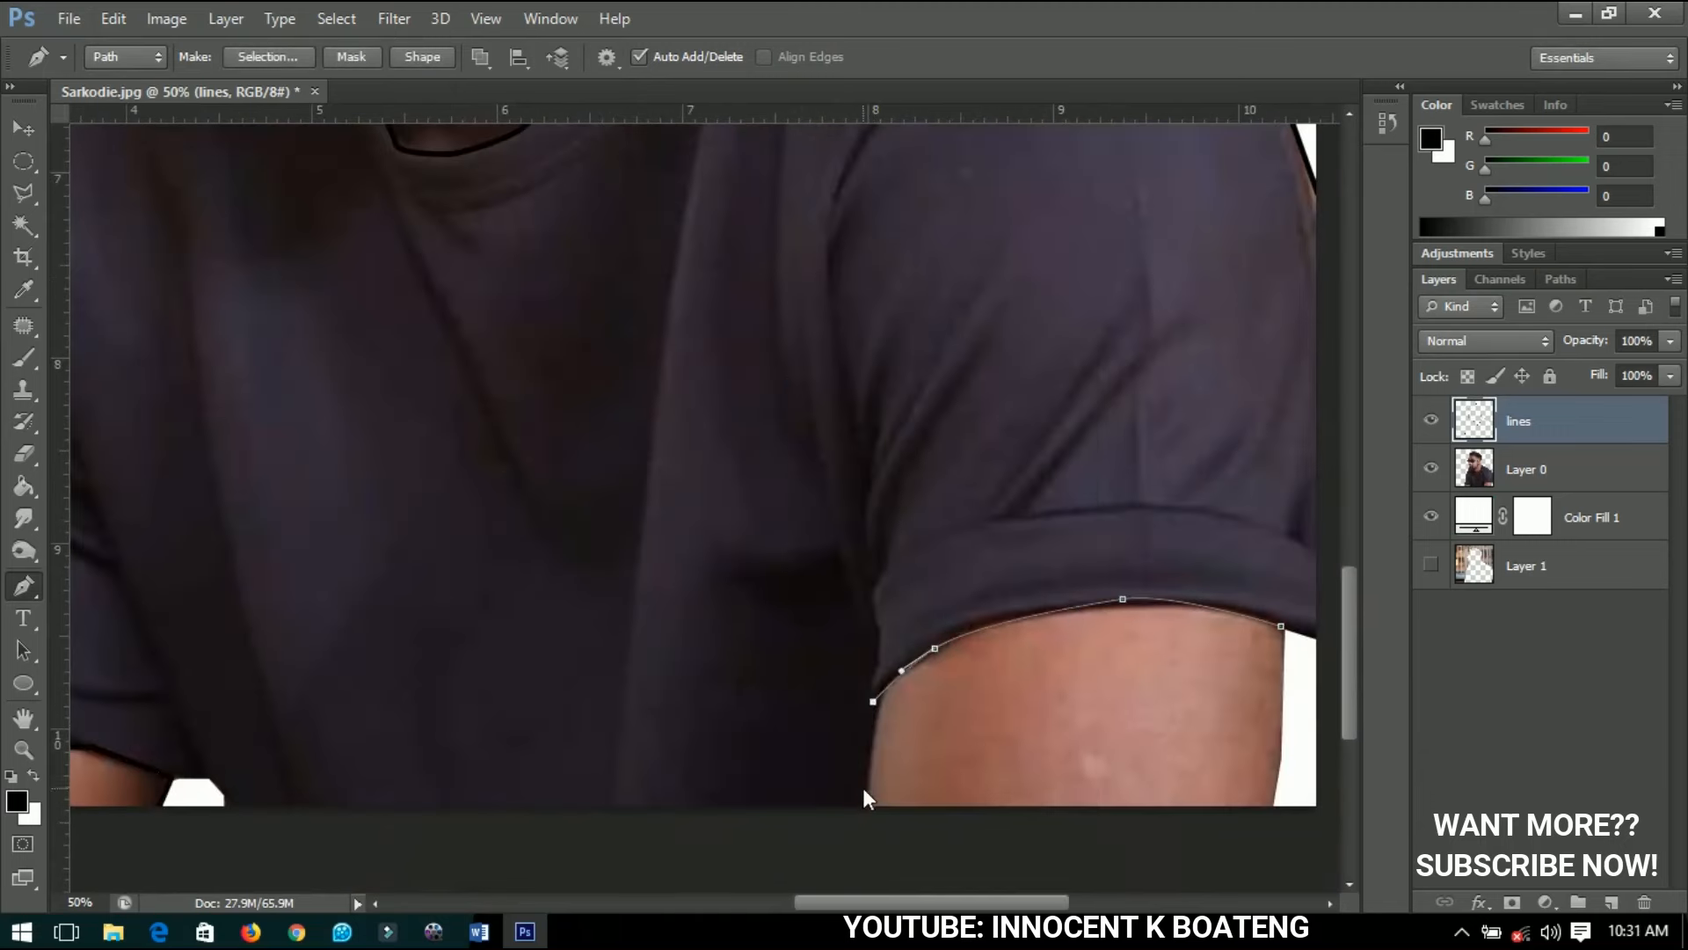
pyautogui.click(863, 819)
# Stroke the second sleeve hem path on the lines layer and dismiss the path.
pyautogui.rightClick(821, 359)
pyautogui.click(897, 518)
pyautogui.click(997, 320)
pyautogui.press('Return')
# Inspect the stroked lines on their own by temporarily hiding Layer 0, and keep the lines layer active.
pyautogui.scroll(-4, 460, 539)
pyautogui.scroll(3, 707, 619)
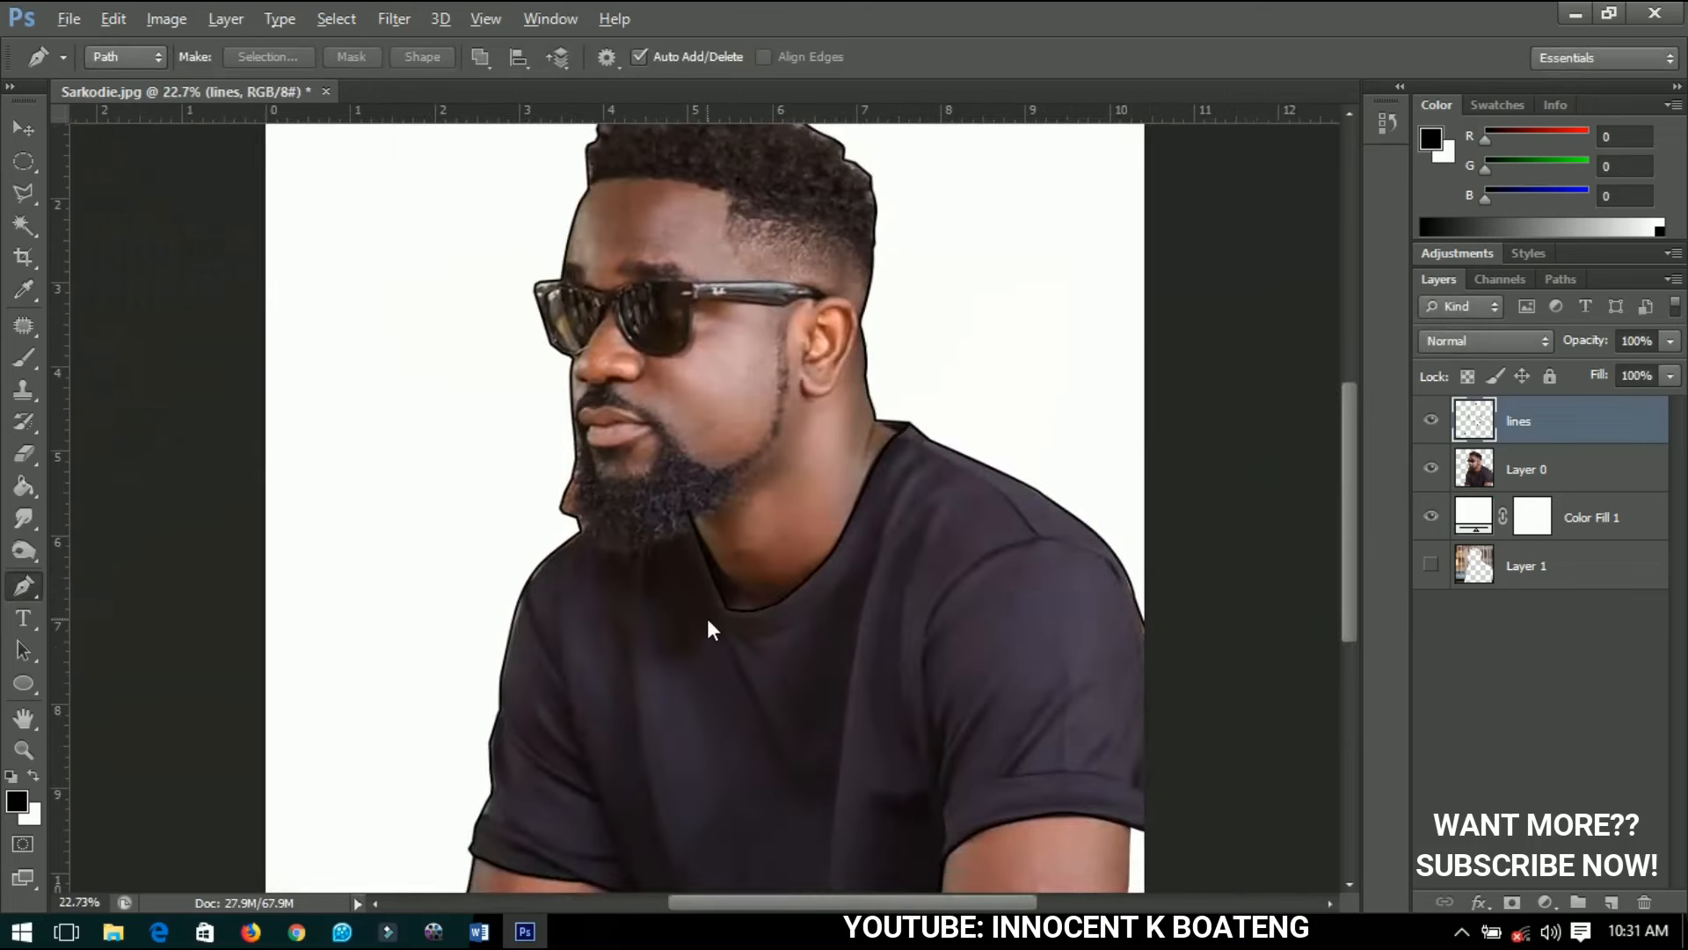
pyautogui.scroll(-1, 707, 619)
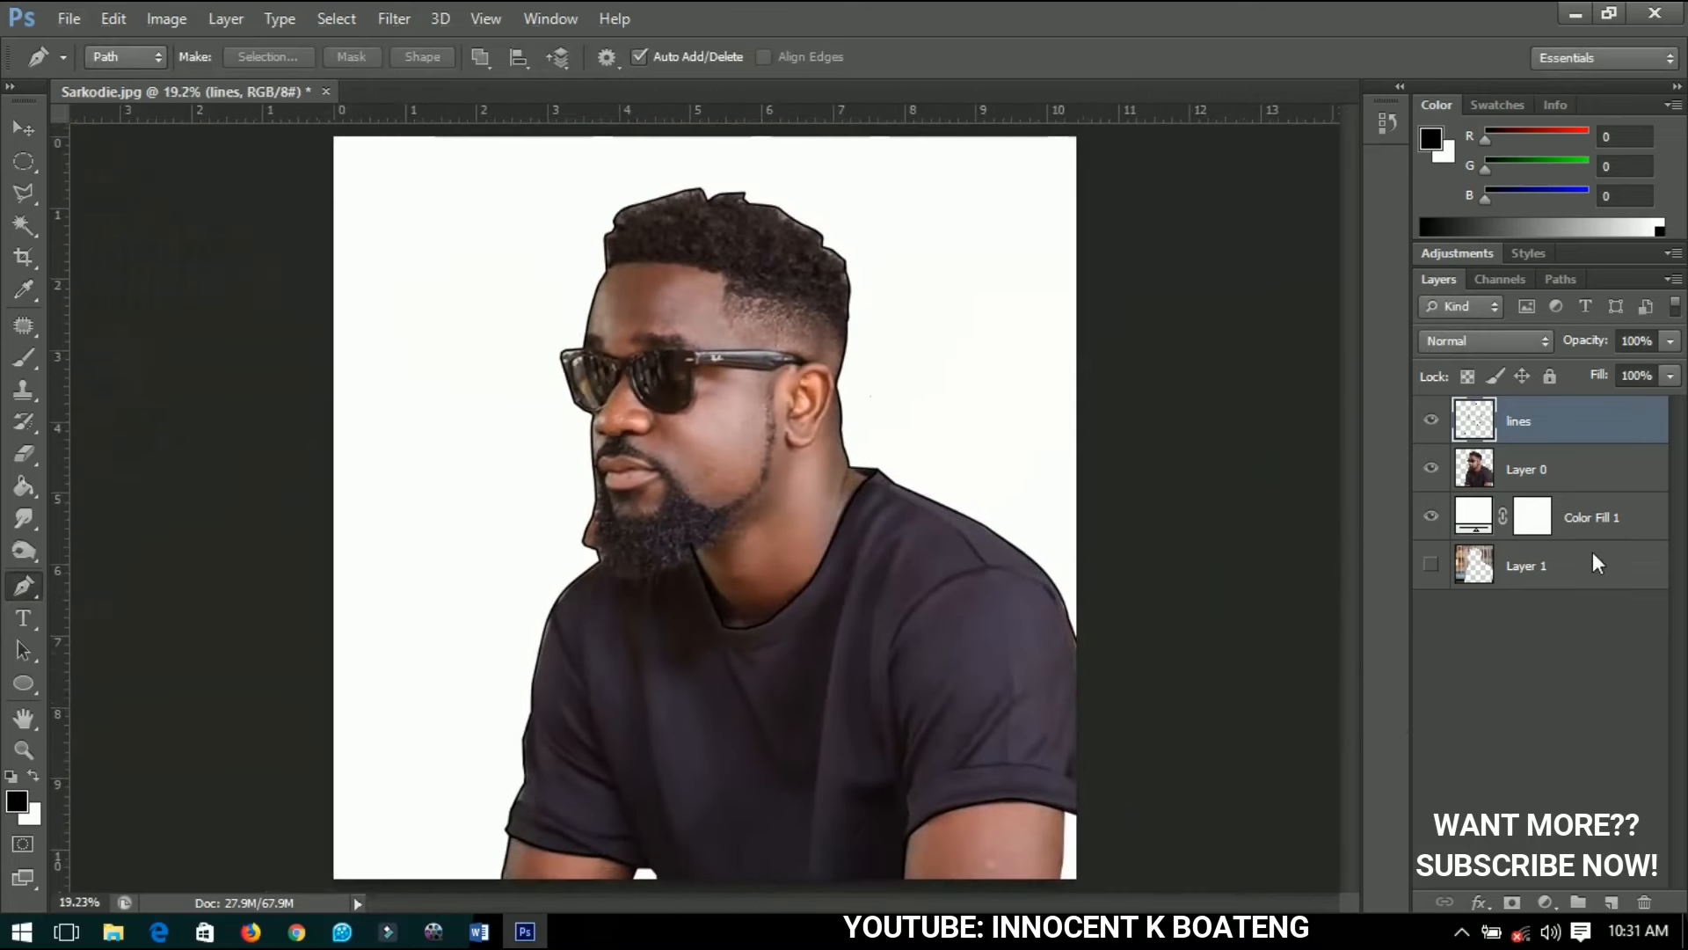
pyautogui.click(1541, 468)
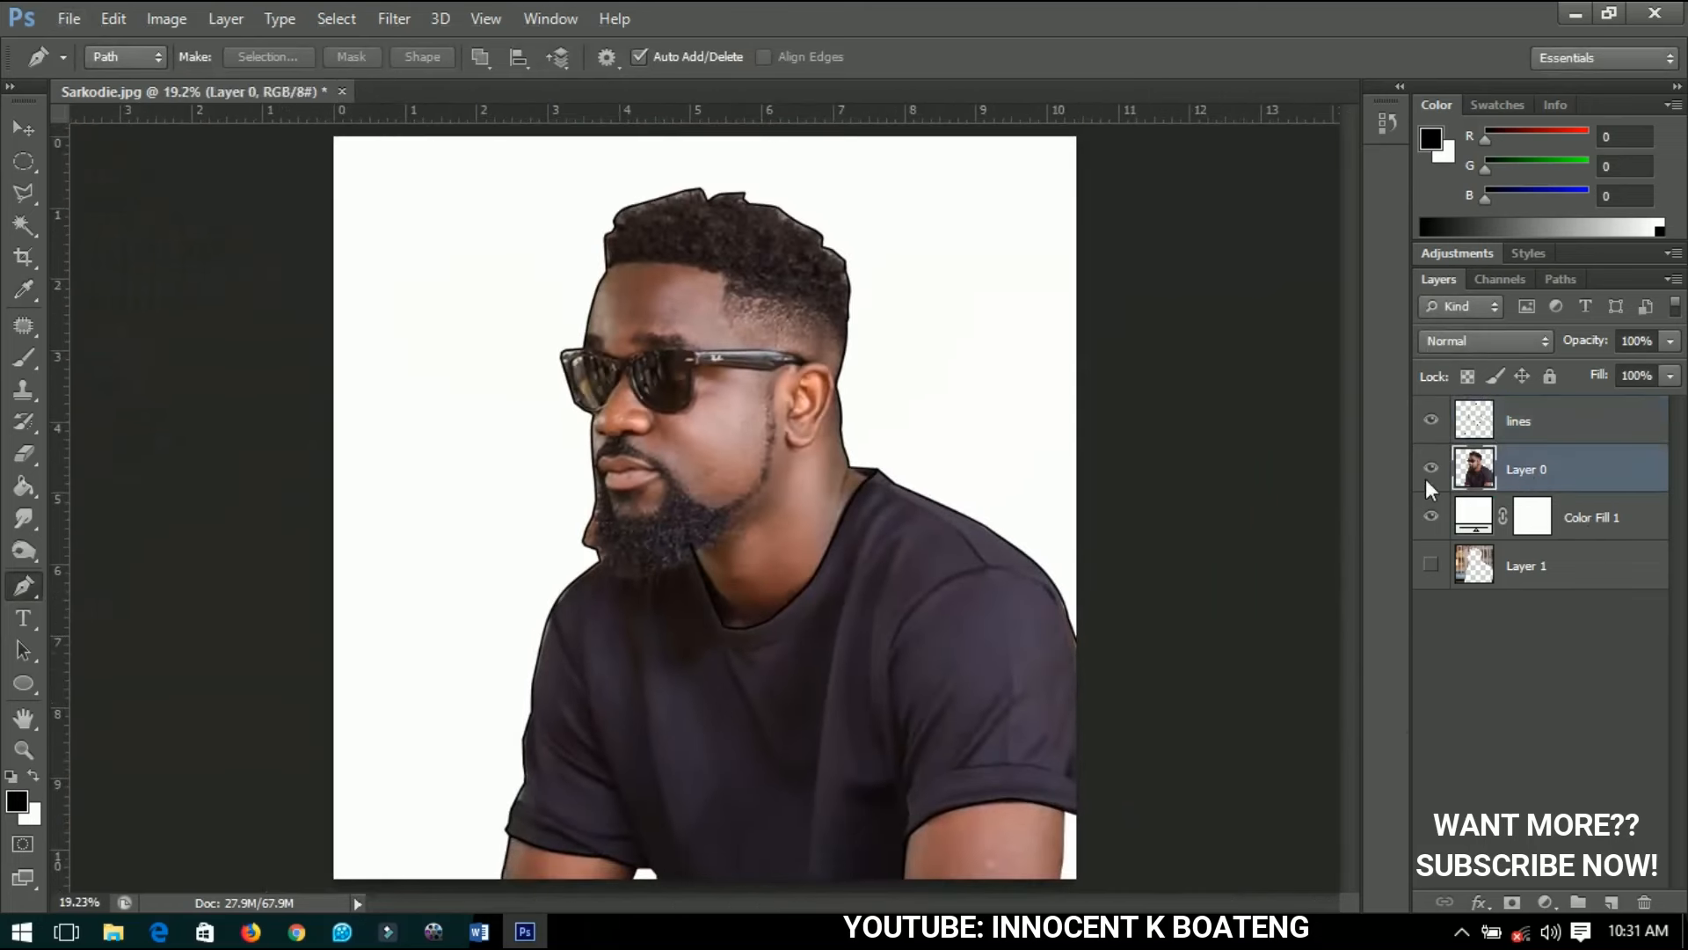
pyautogui.click(1428, 473)
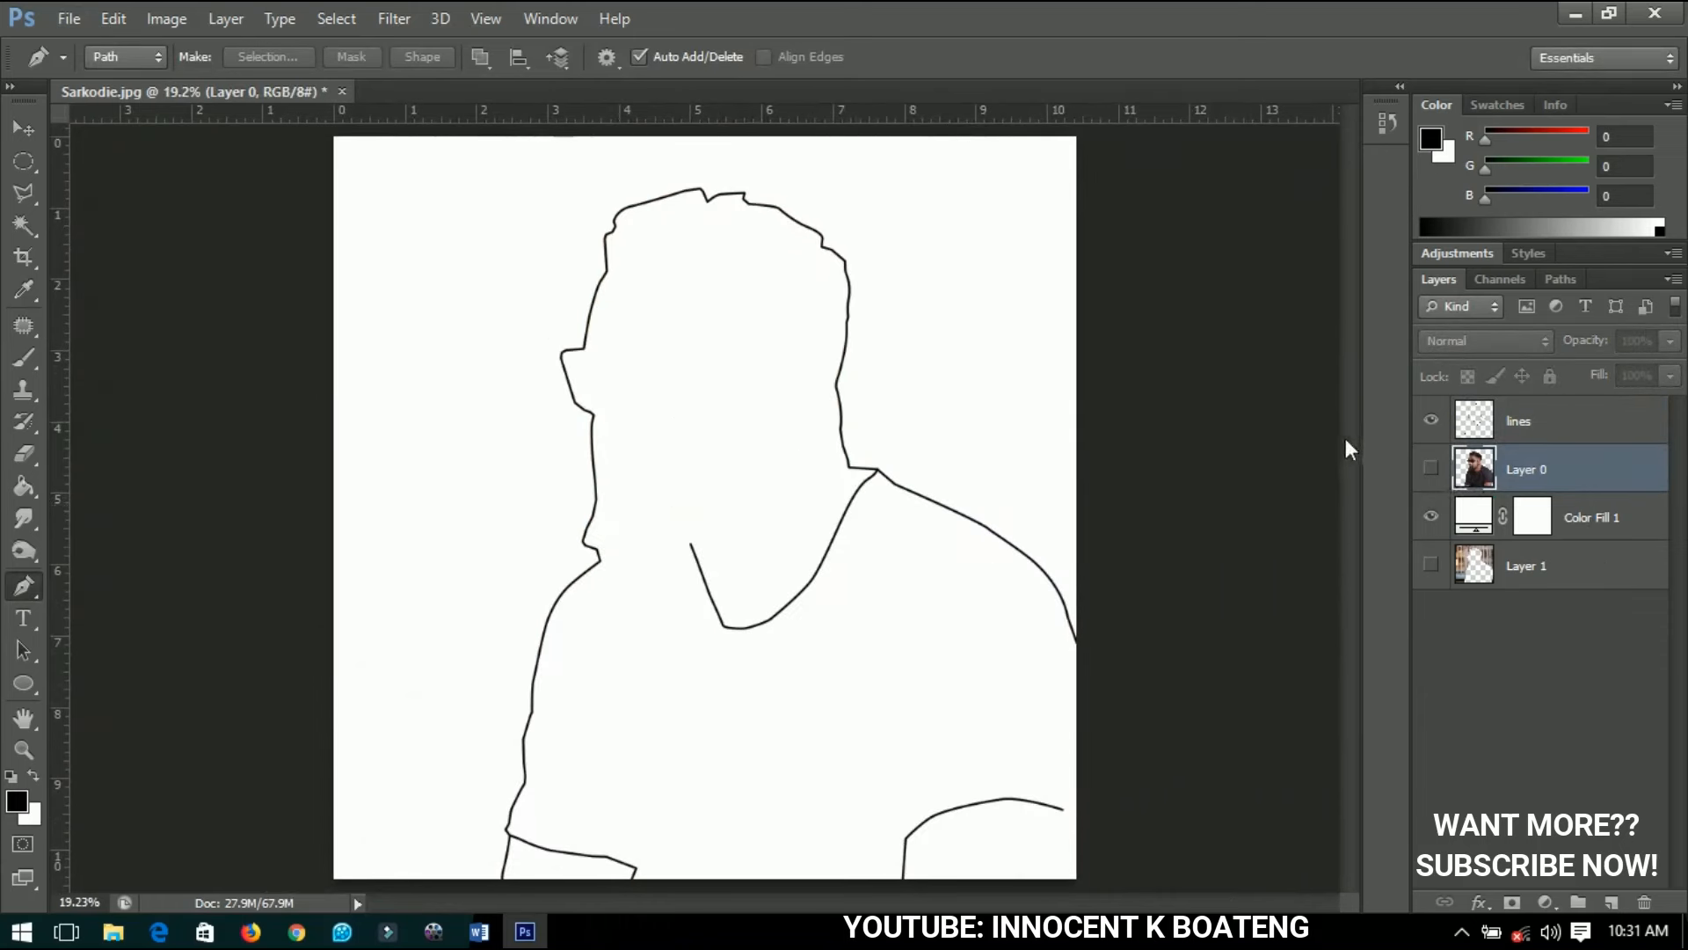
pyautogui.click(1438, 470)
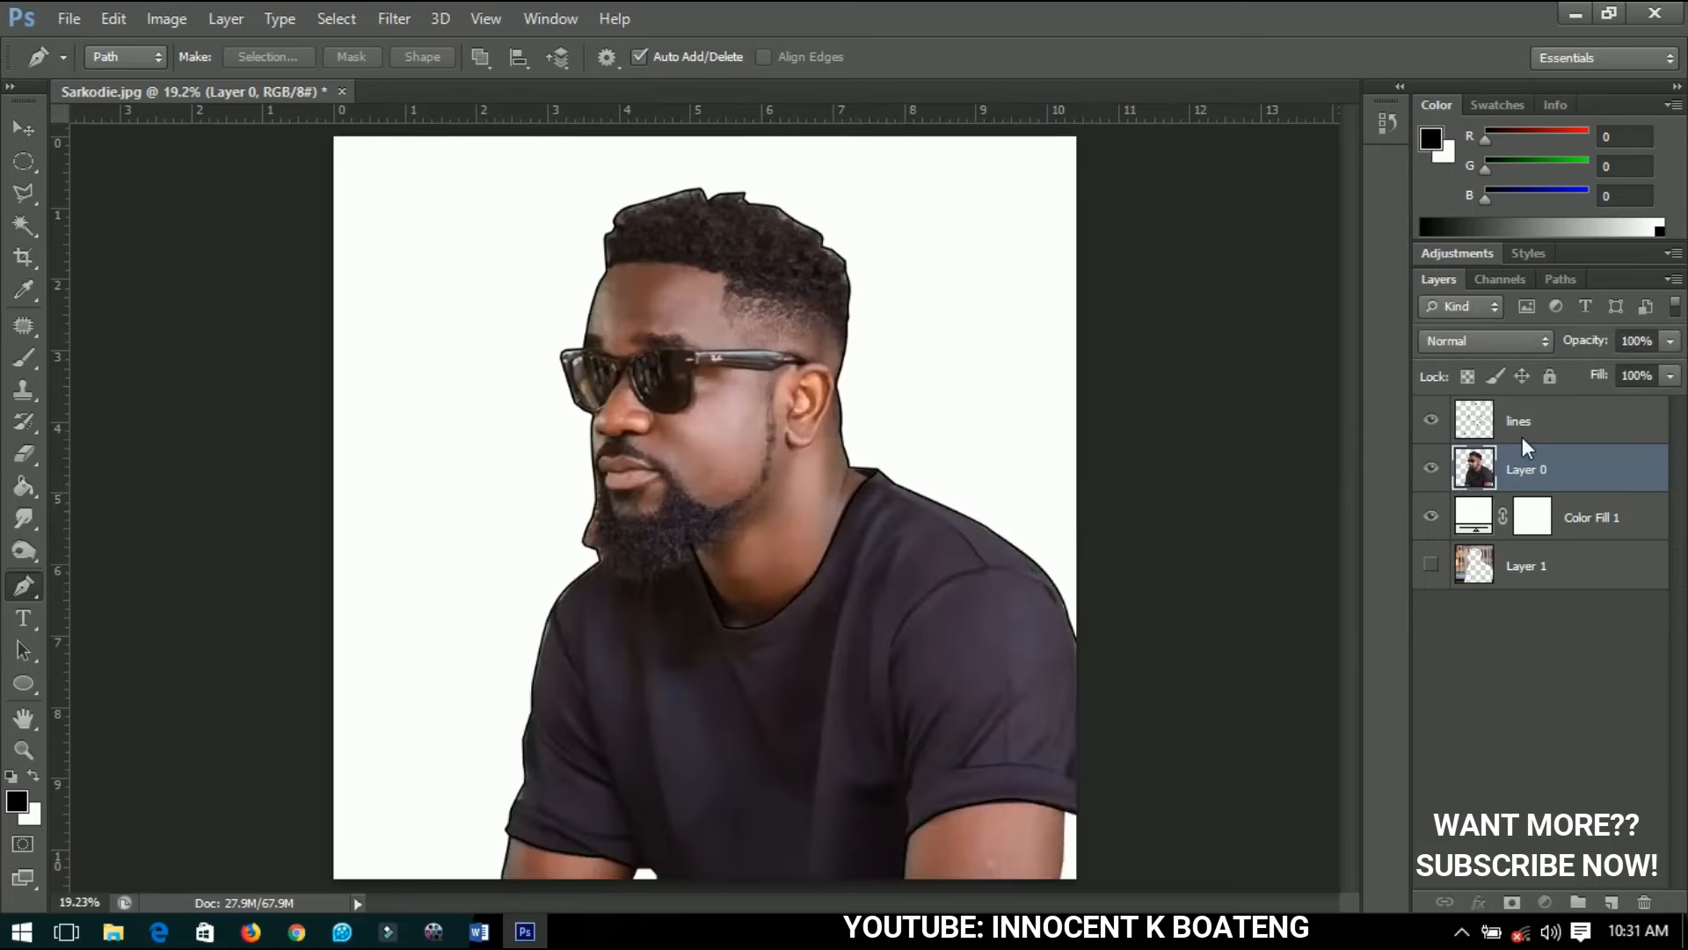
pyautogui.click(1522, 435)
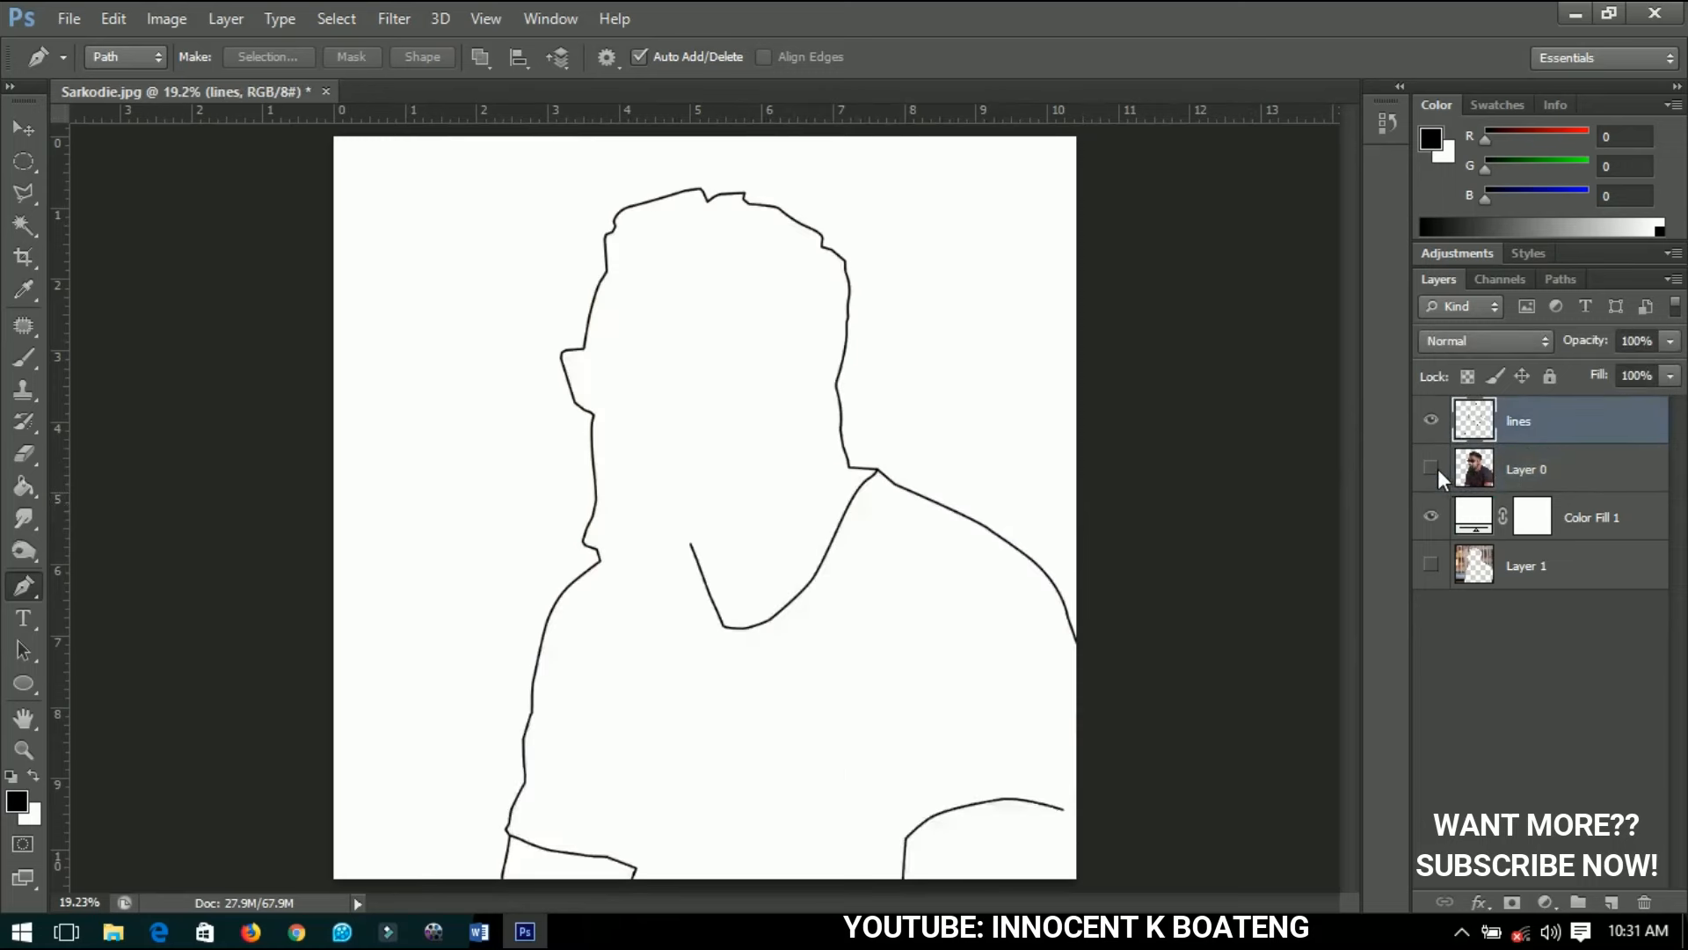
pyautogui.click(1435, 467)
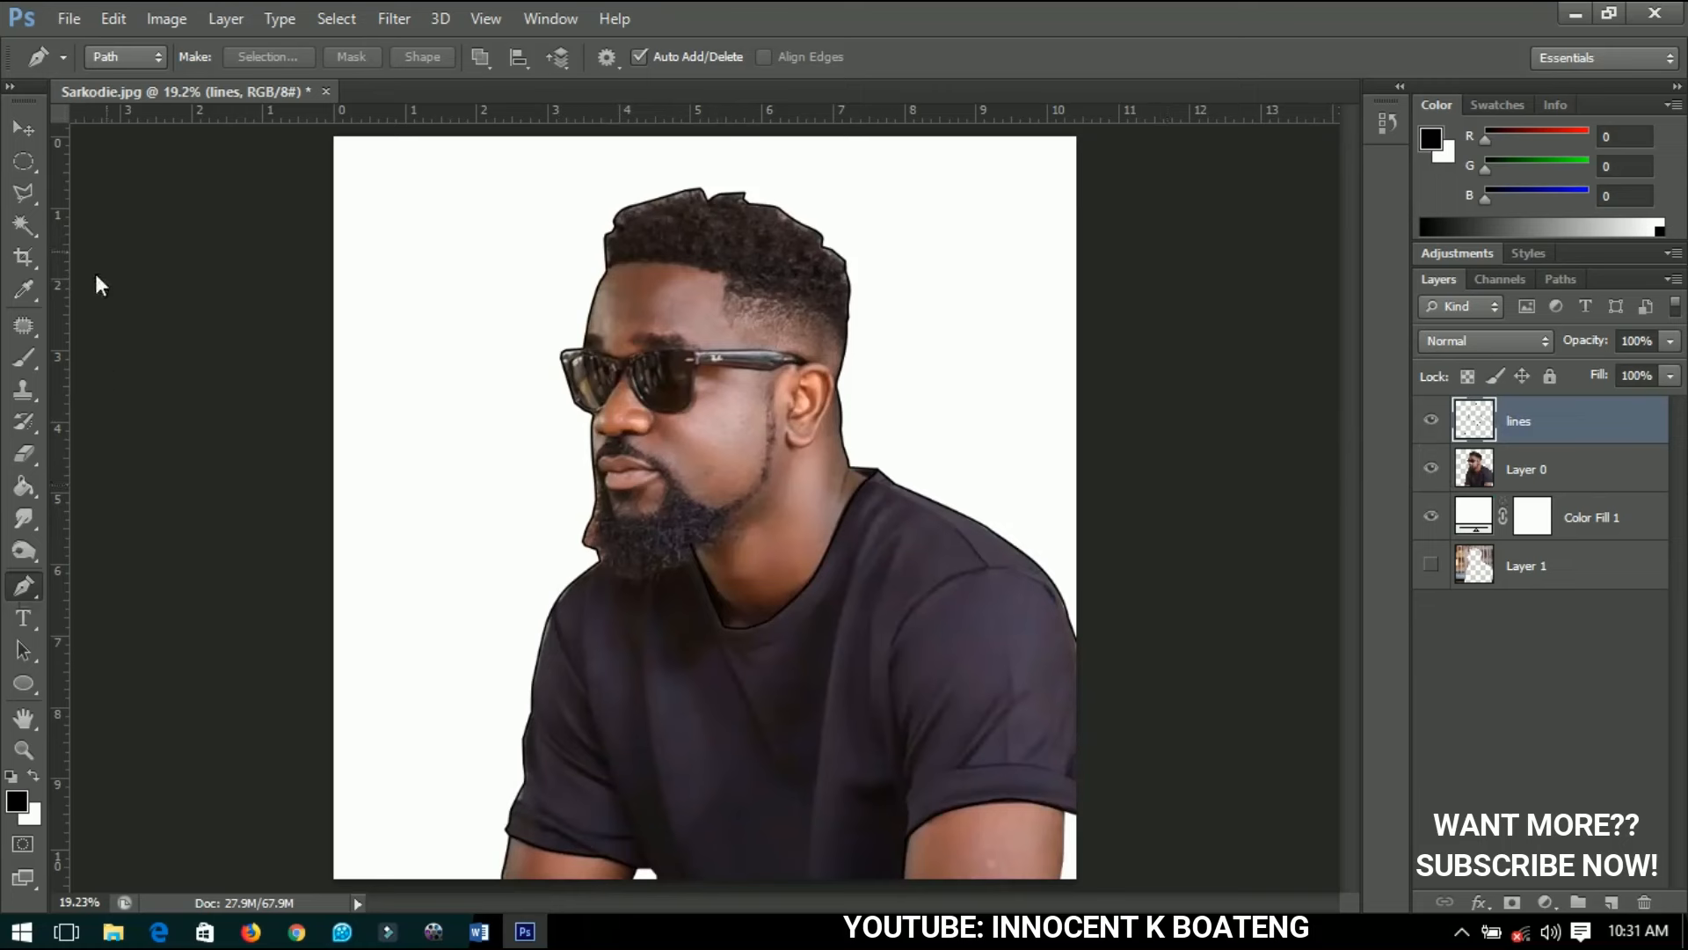
# Switch the Pen tool to Shape mode with a black fill and no stroke, and hide the lines layer.
pyautogui.click(123, 56)
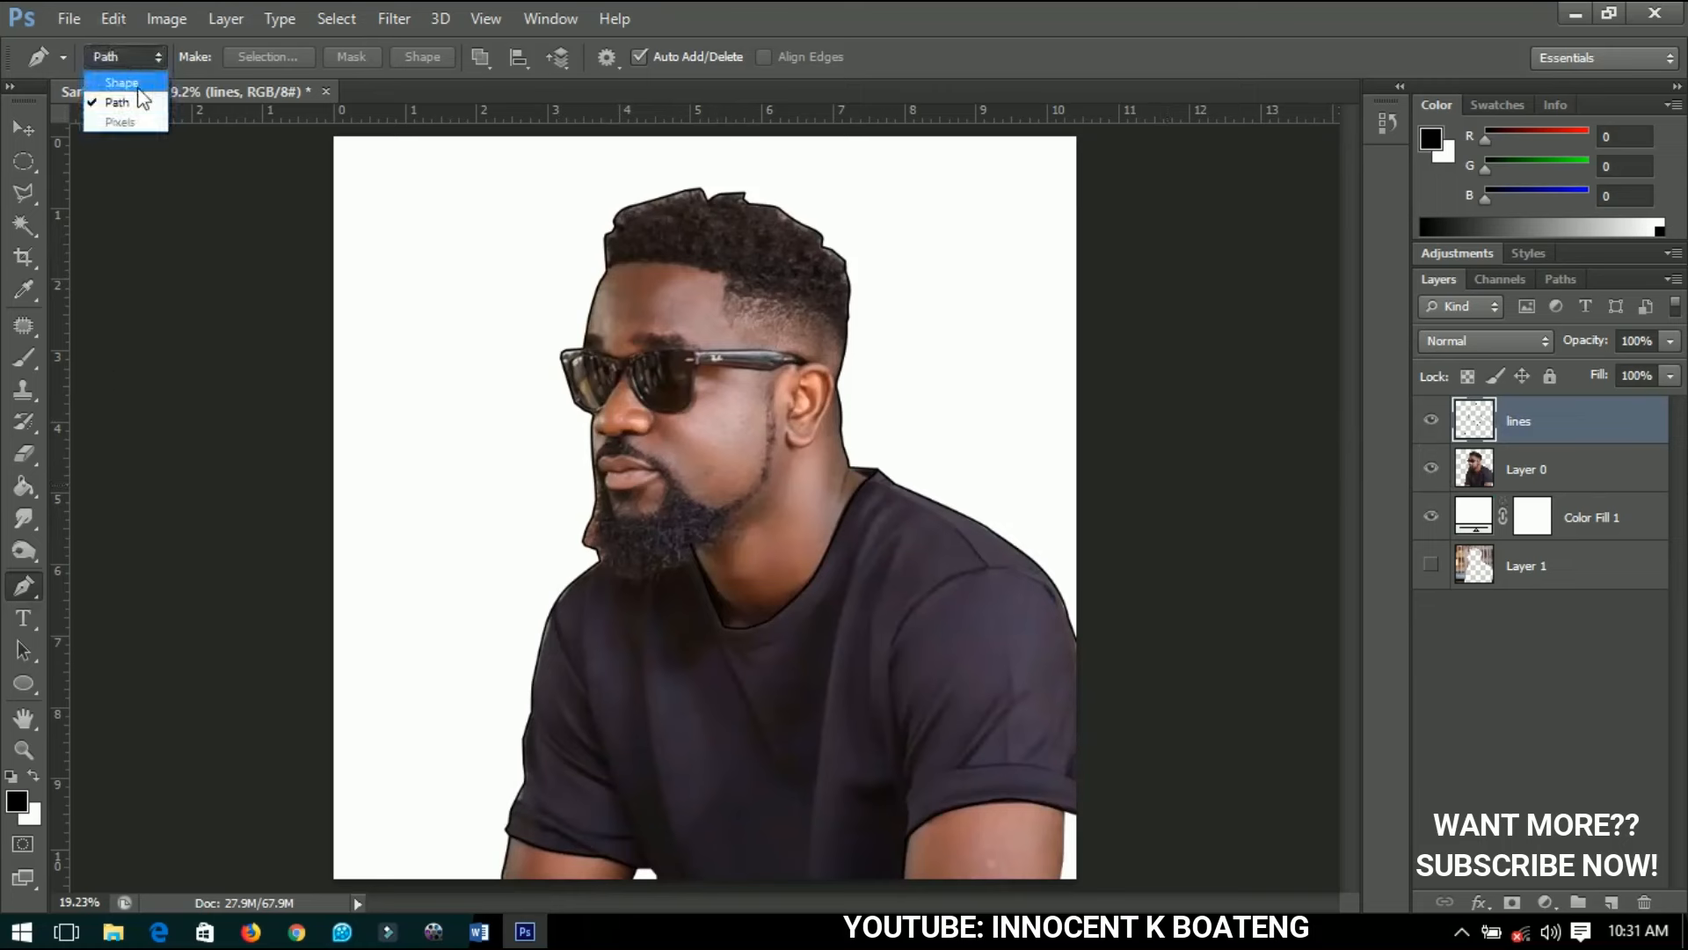
pyautogui.click(141, 84)
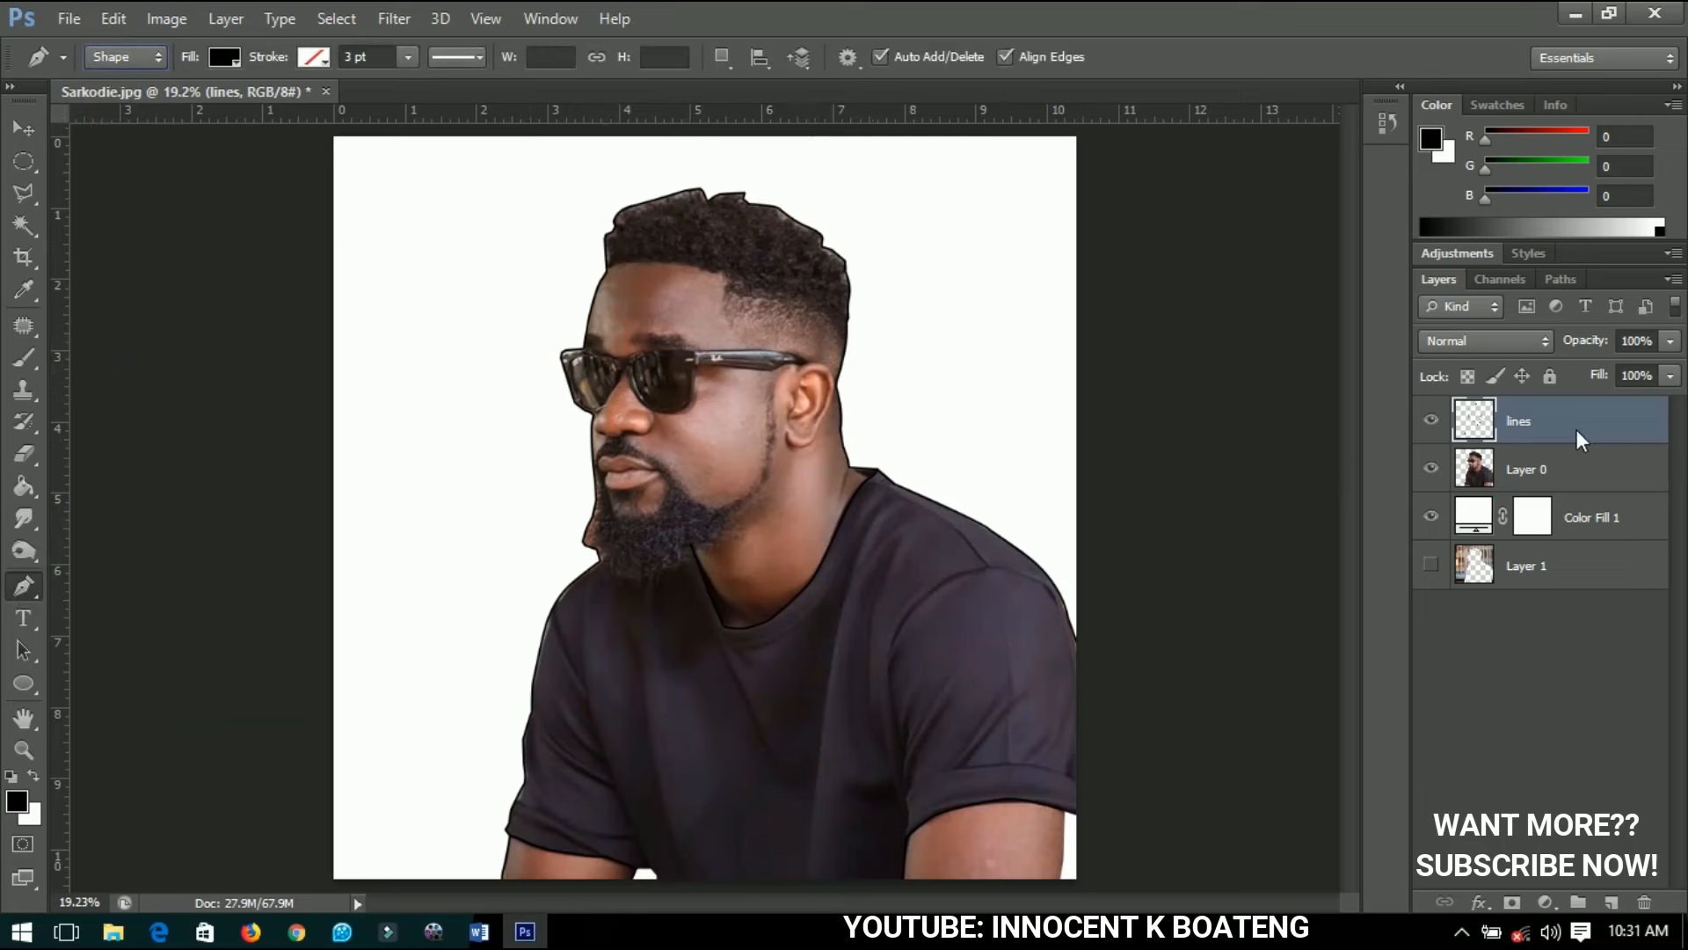
pyautogui.click(24, 129)
pyautogui.scroll(1, 979, 350)
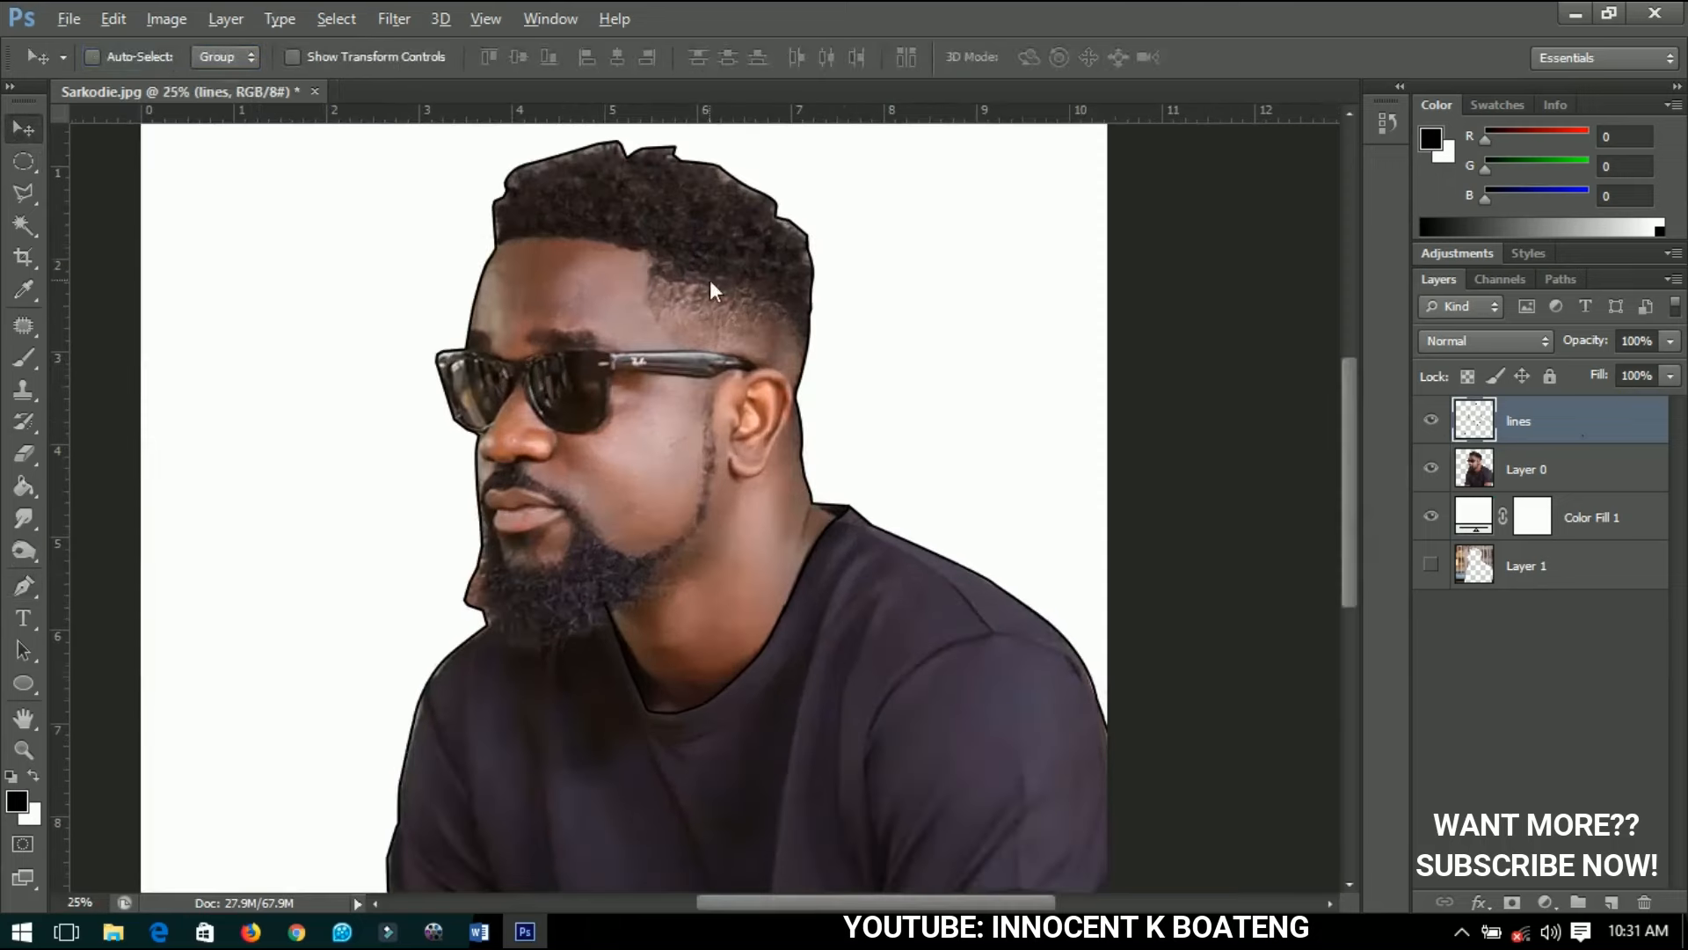
pyautogui.scroll(2, 709, 279)
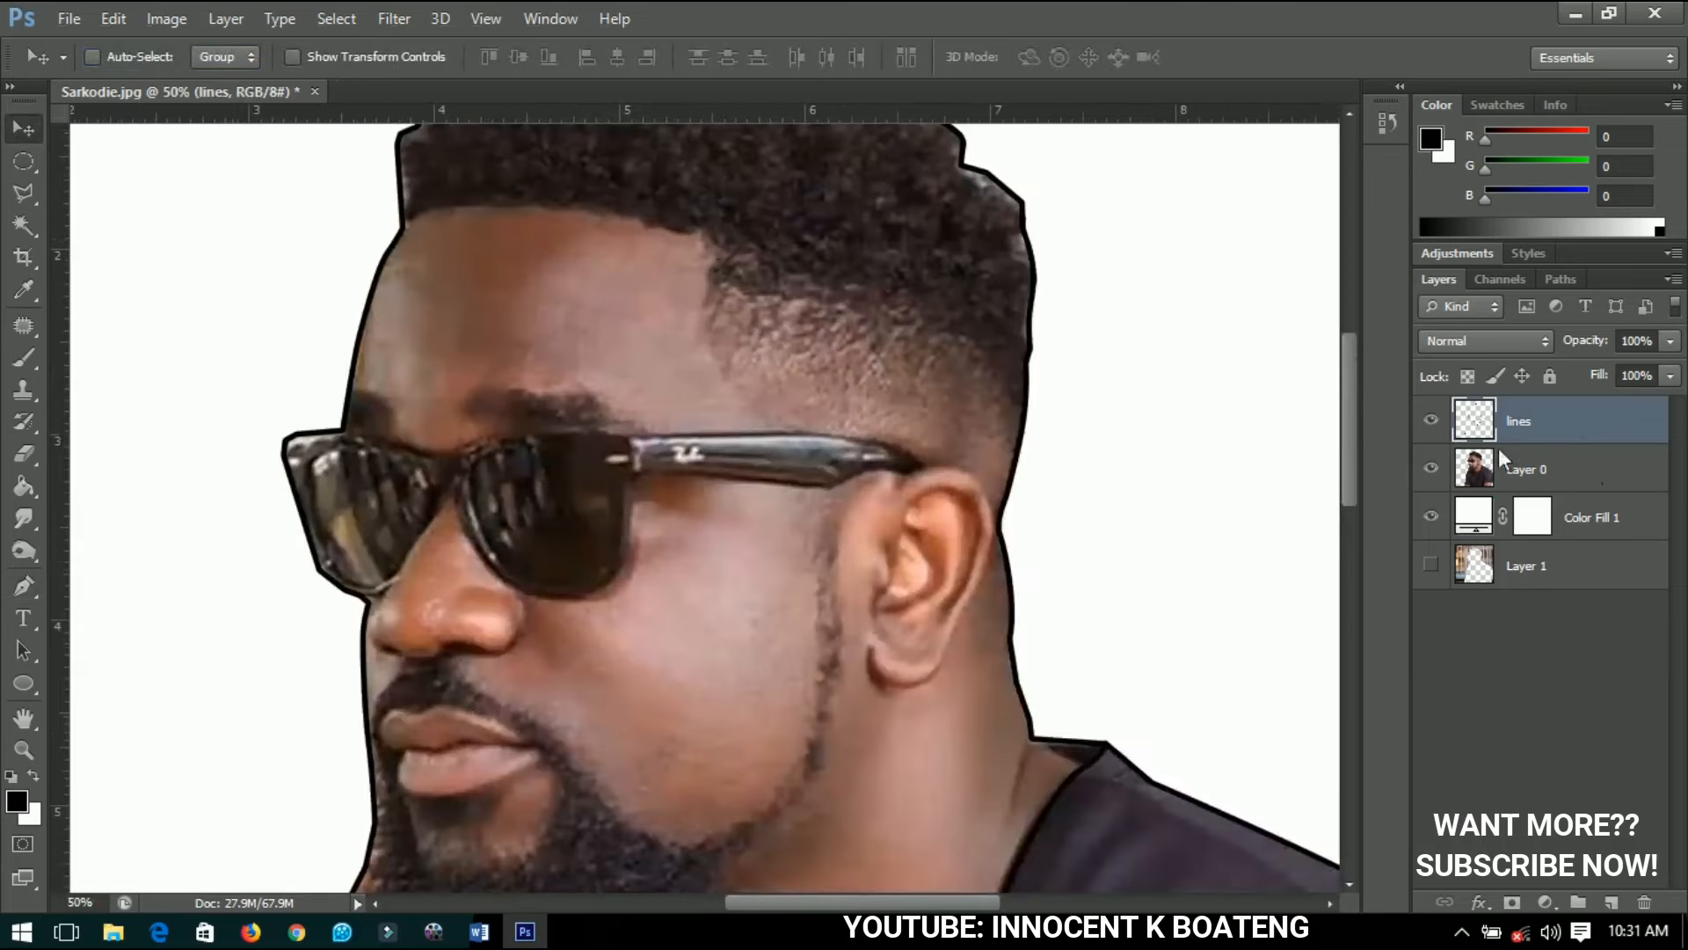
pyautogui.click(1428, 420)
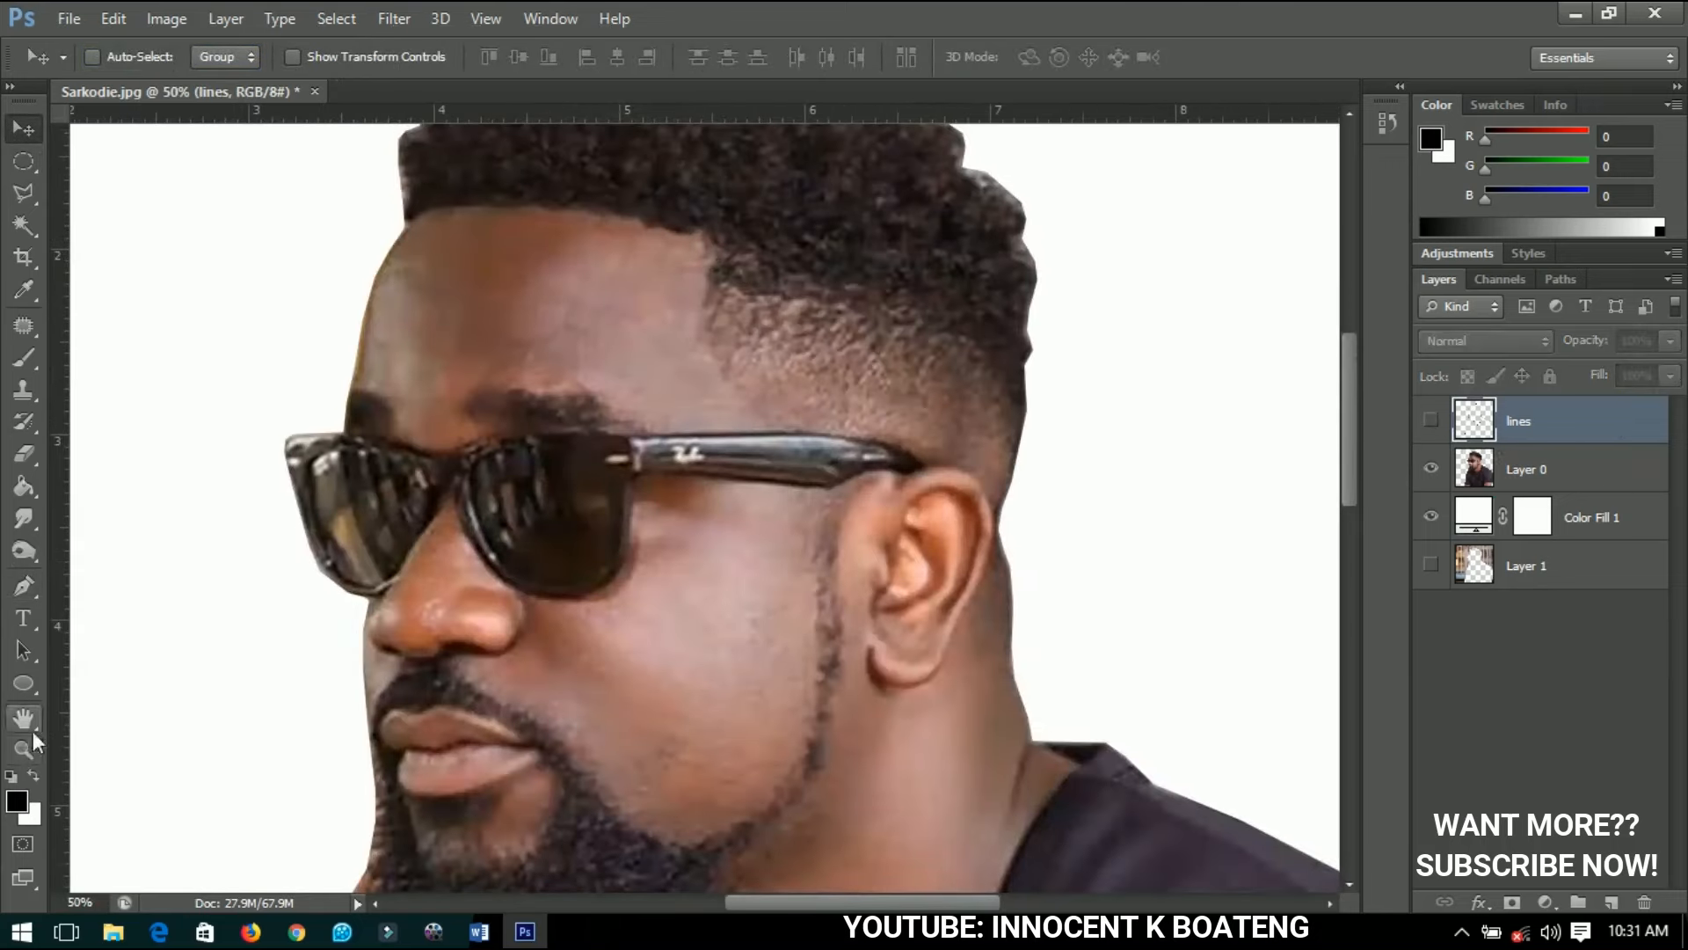
pyautogui.click(24, 586)
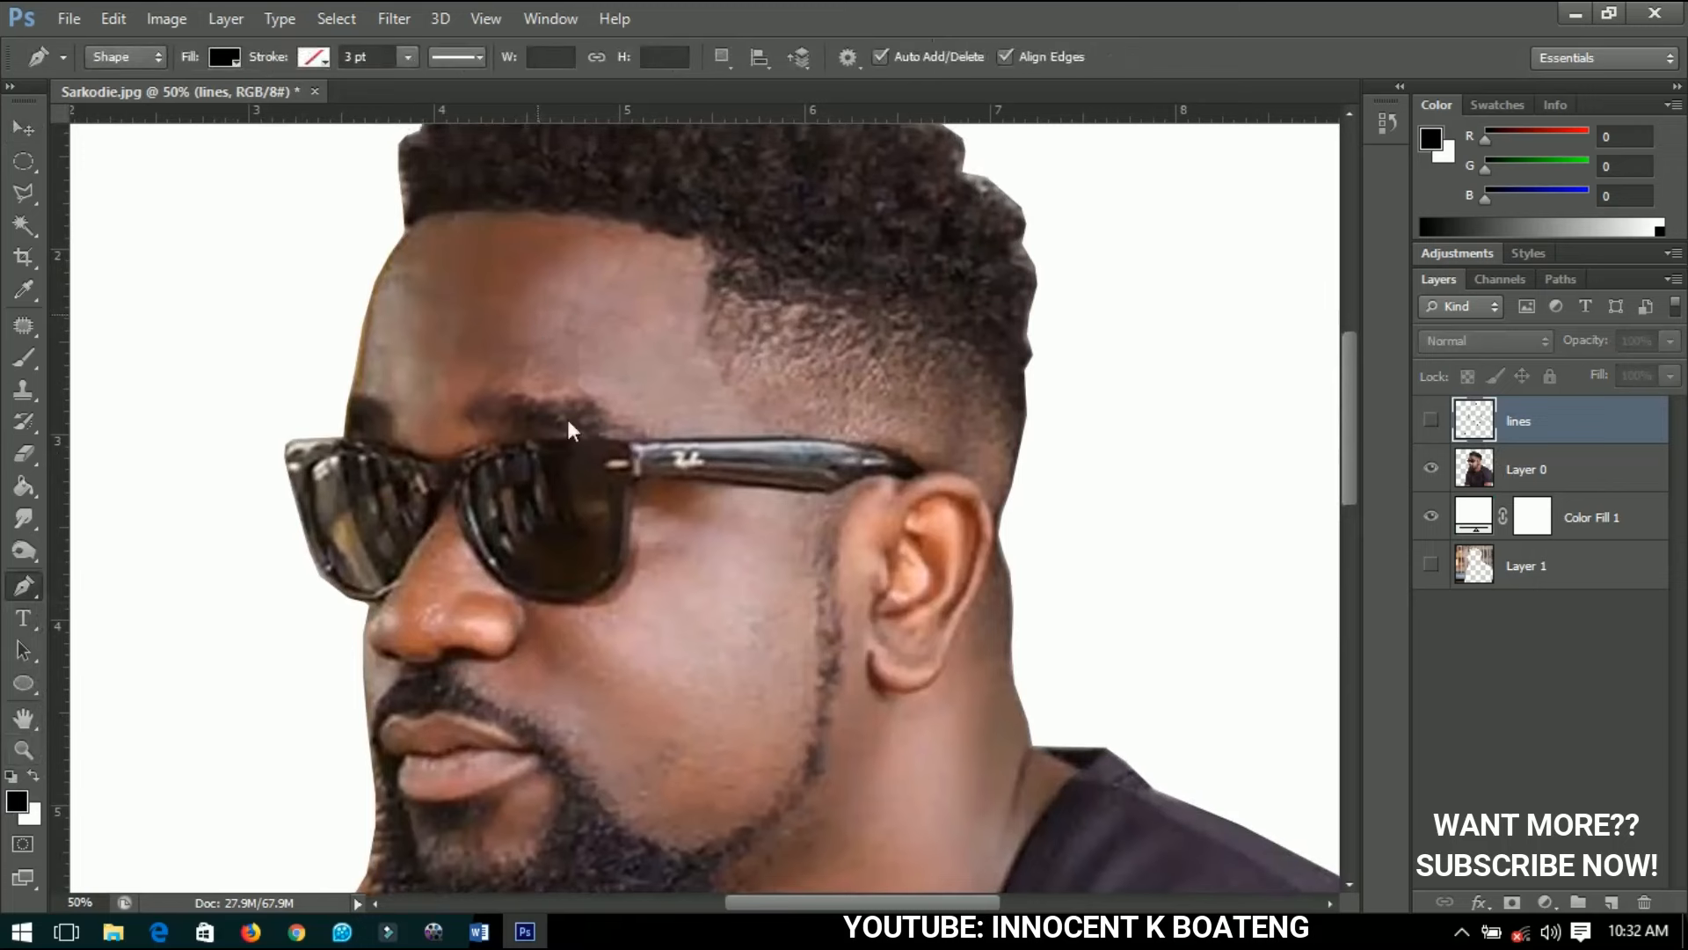
# Start a black Pen shape for the hair along the forehead hairline, down the temple and along the glasses arm to behind the ear.
pyautogui.scroll(3, 567, 420)
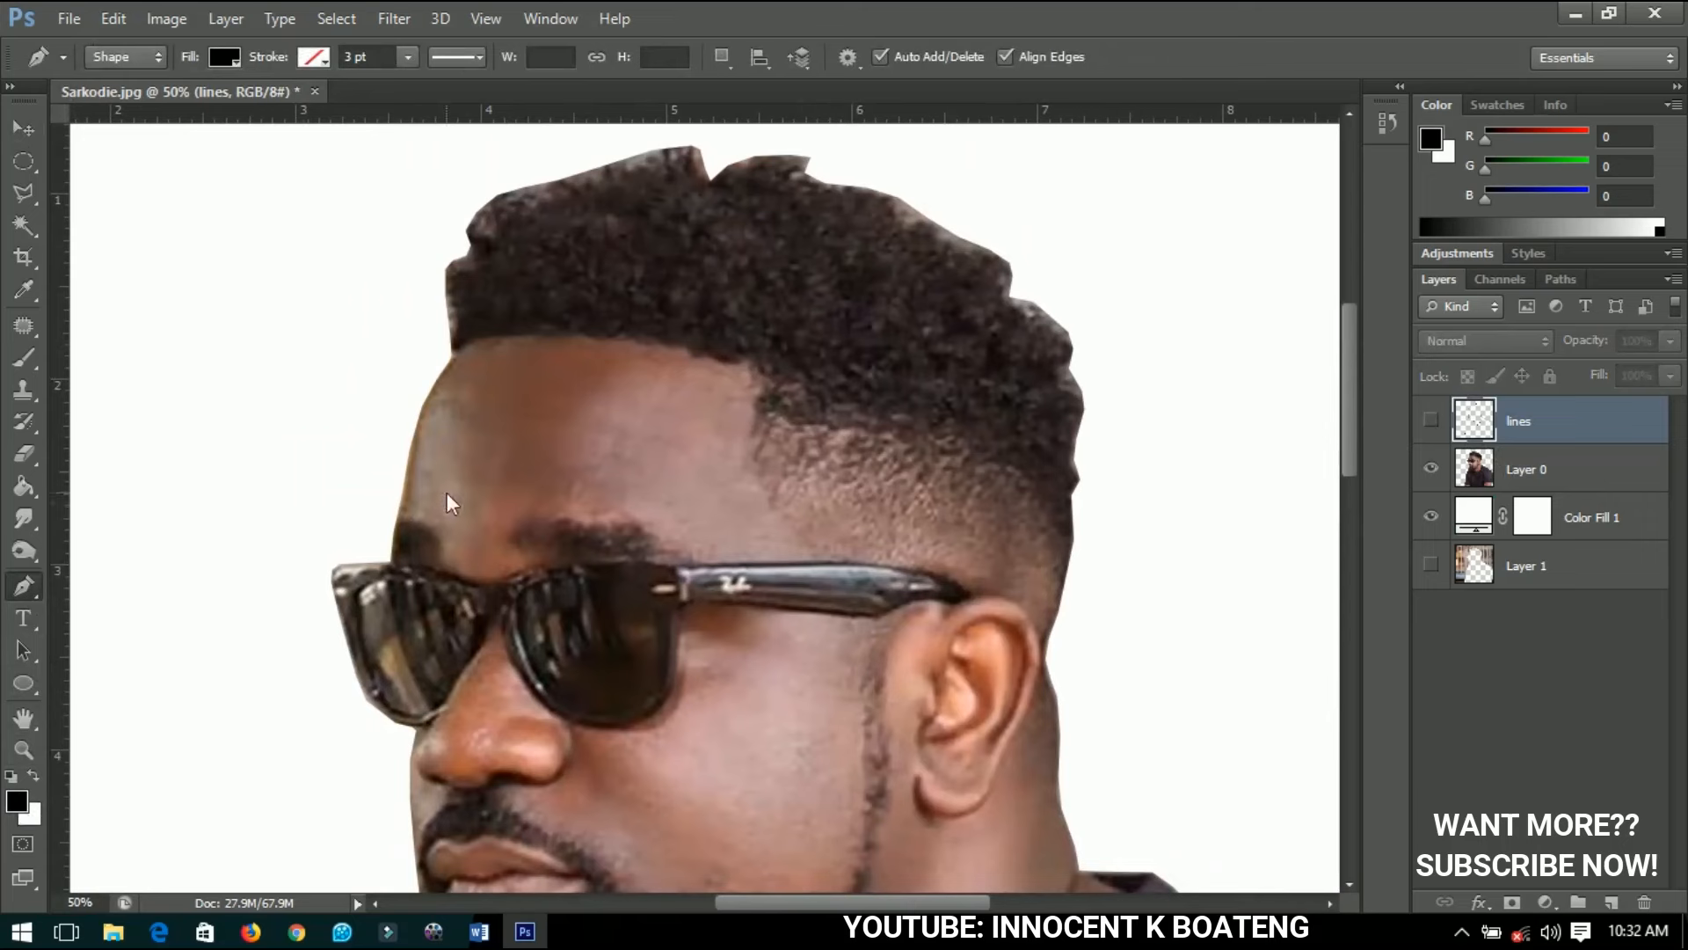
pyautogui.click(448, 348)
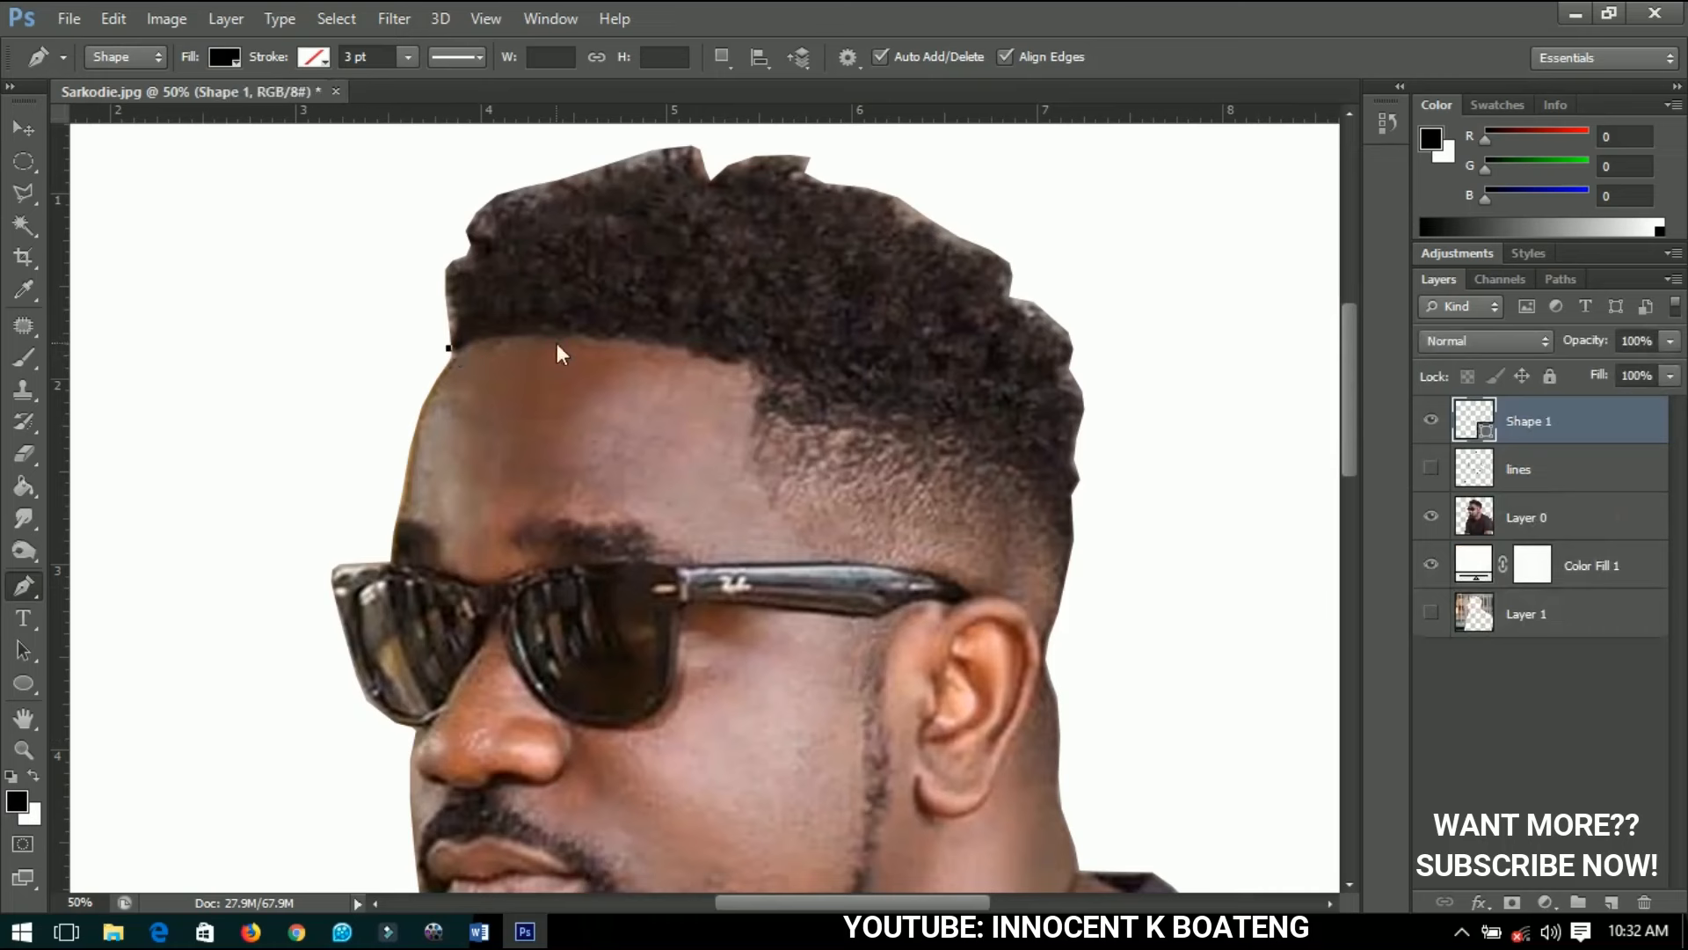
pyautogui.moveTo(568, 337); pyautogui.dragTo(599, 337)
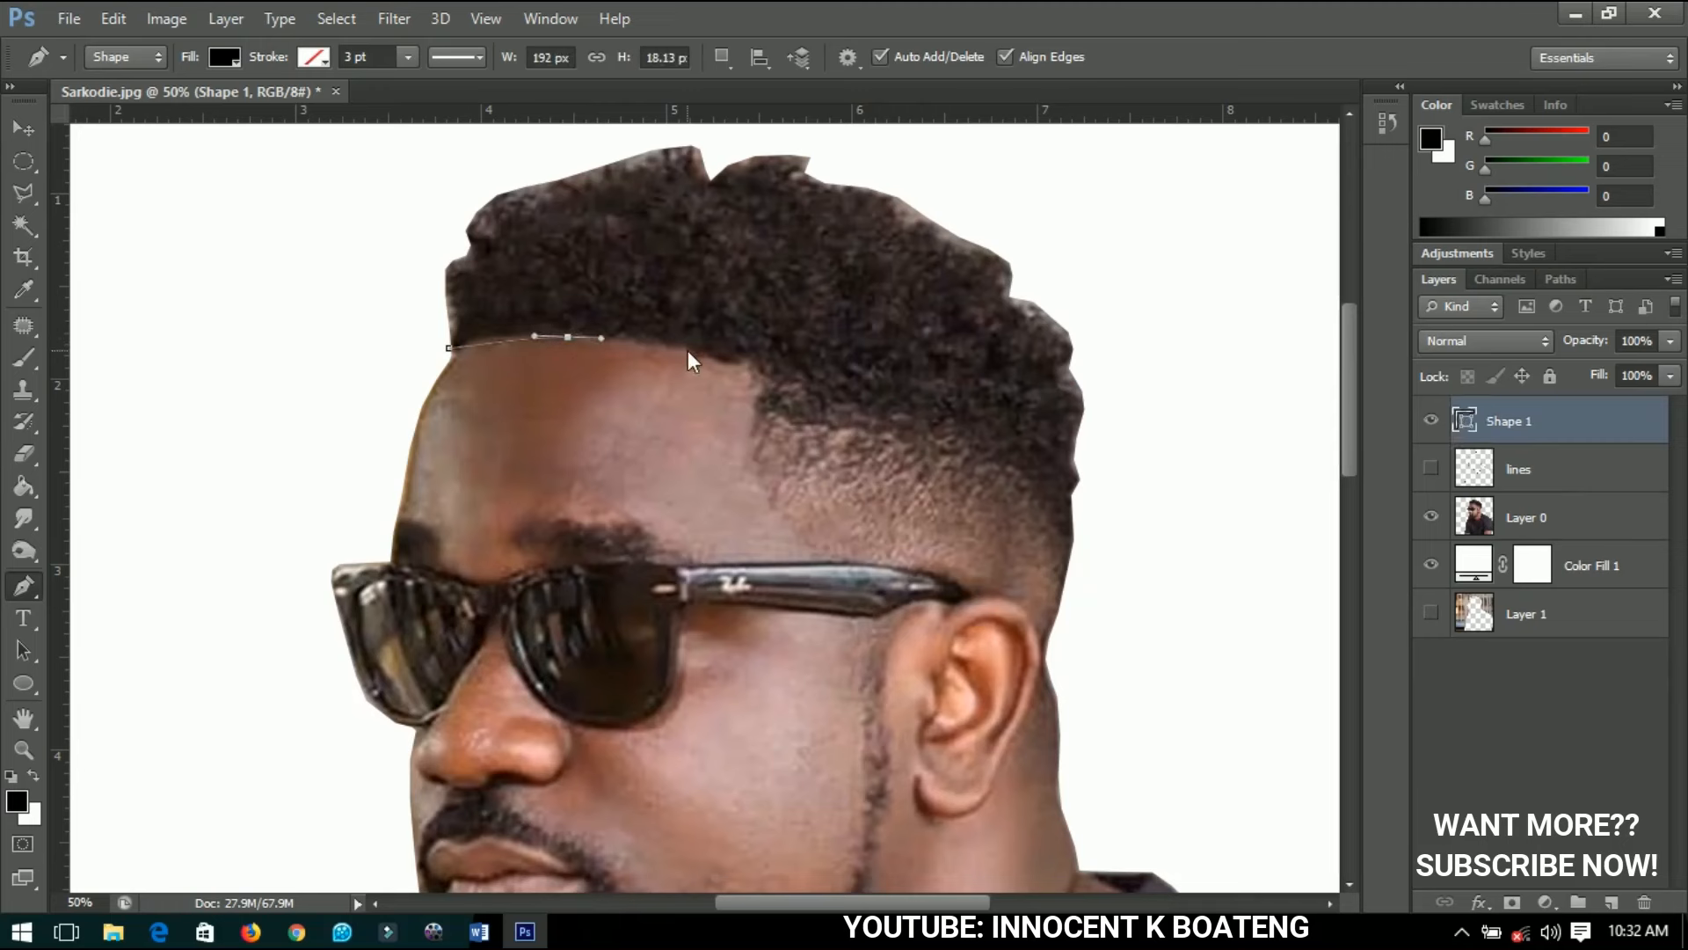
pyautogui.moveTo(701, 356); pyautogui.dragTo(735, 360)
pyautogui.click(761, 365)
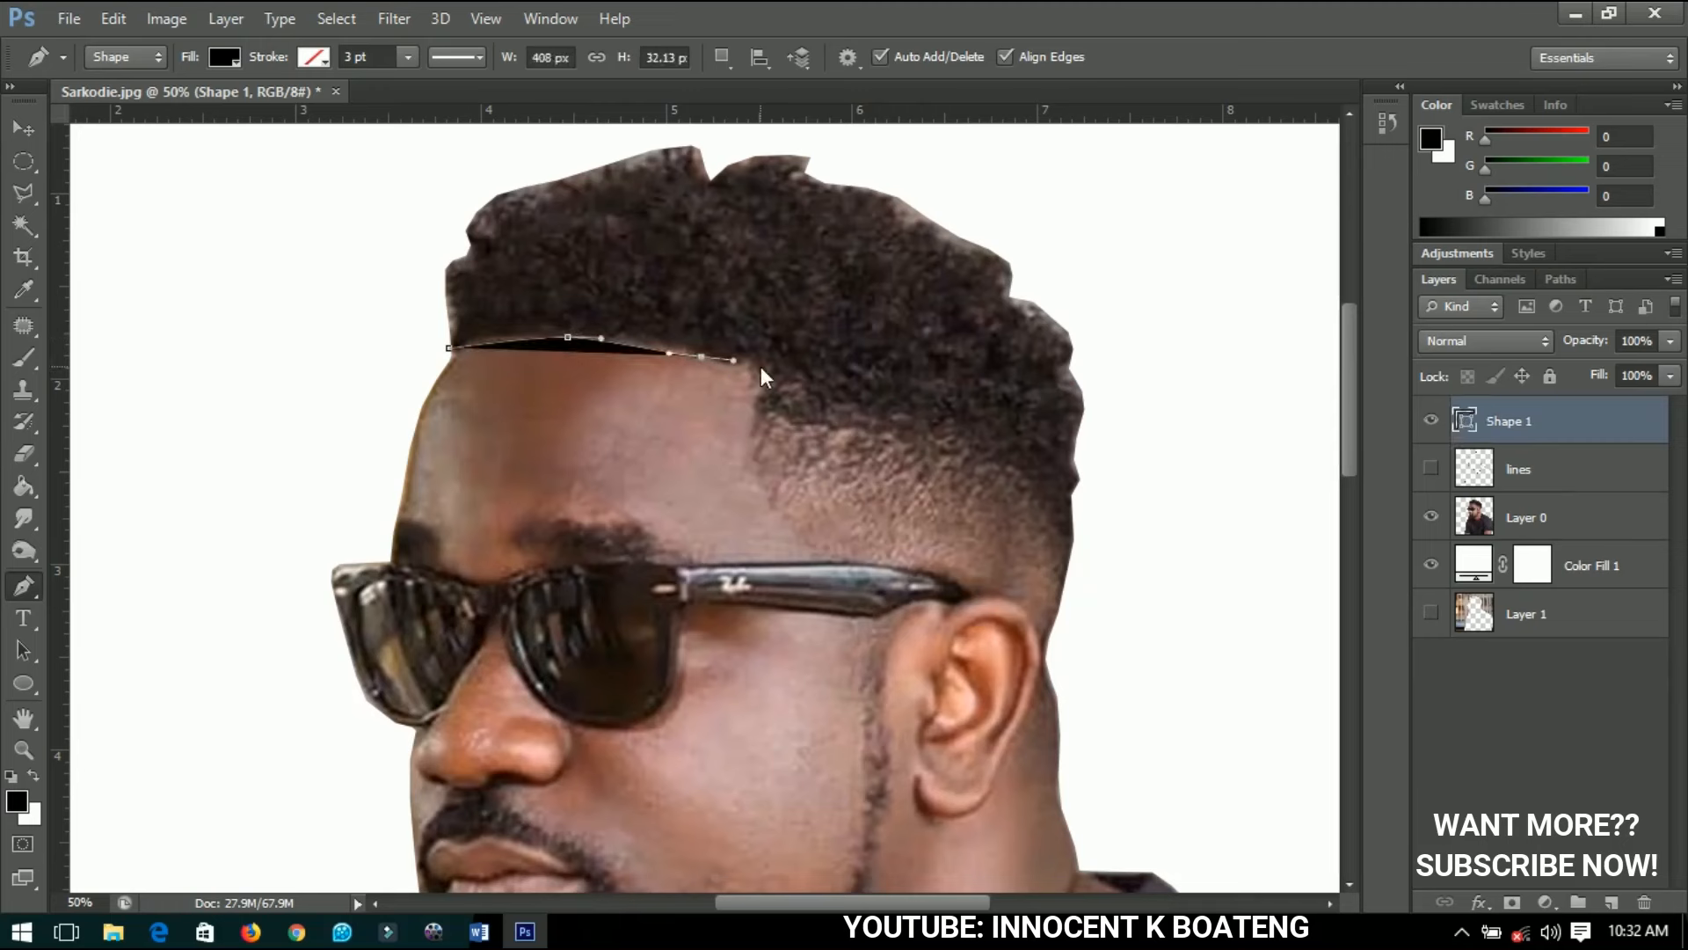
pyautogui.click(745, 470)
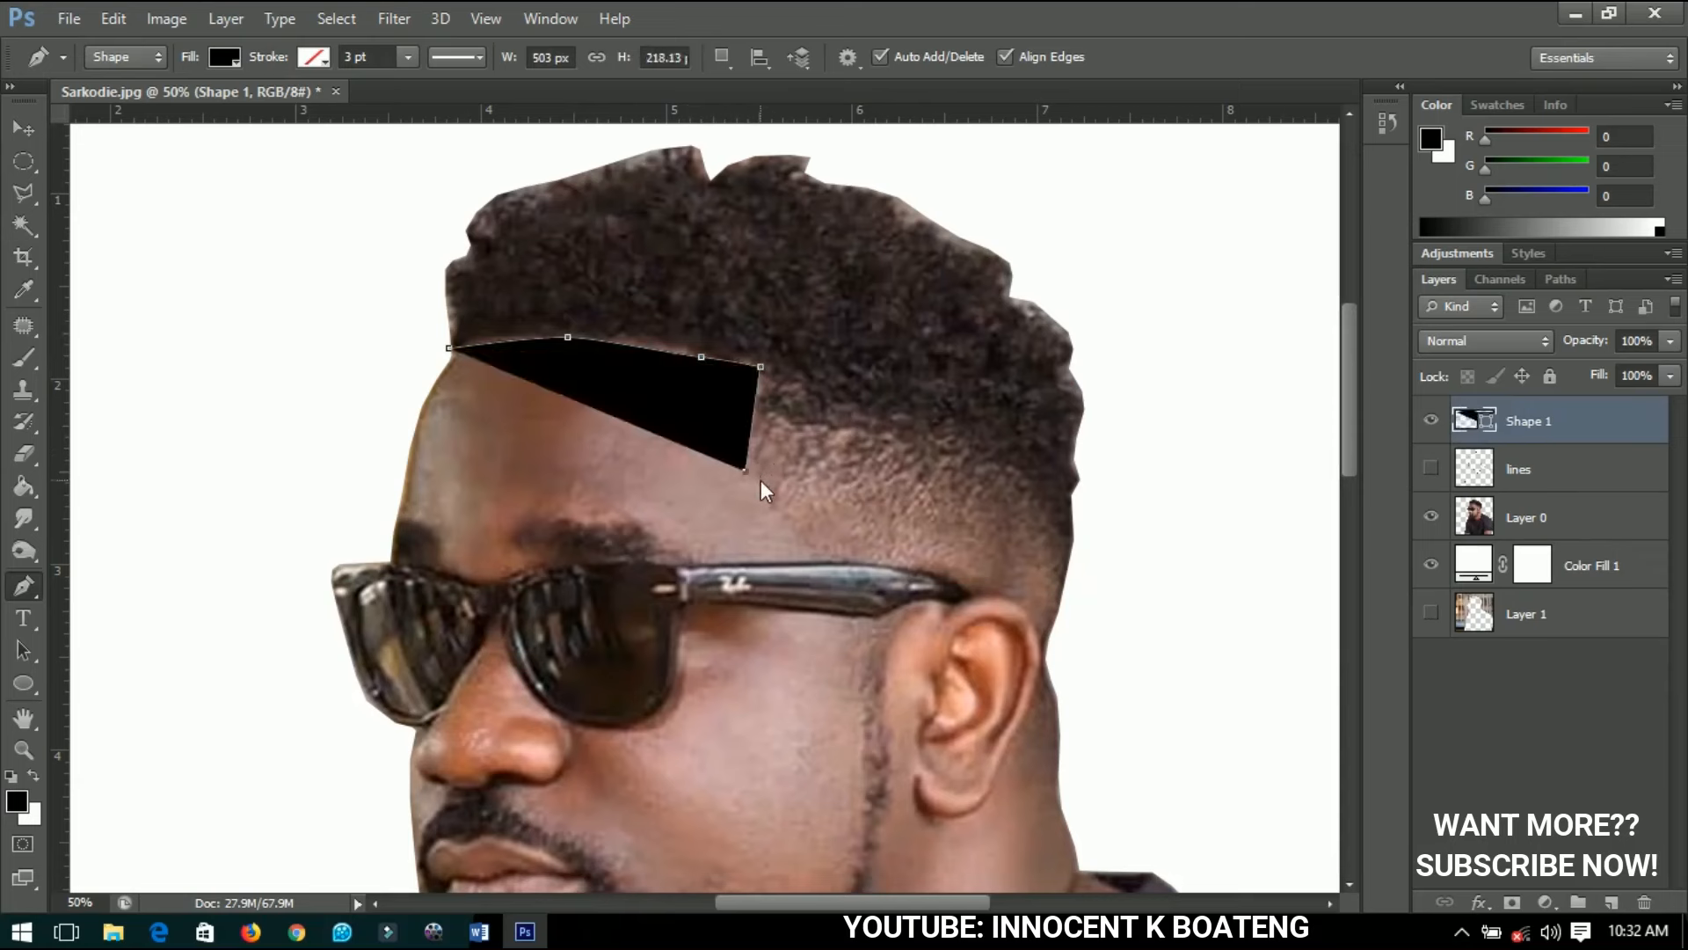
pyautogui.click(812, 550)
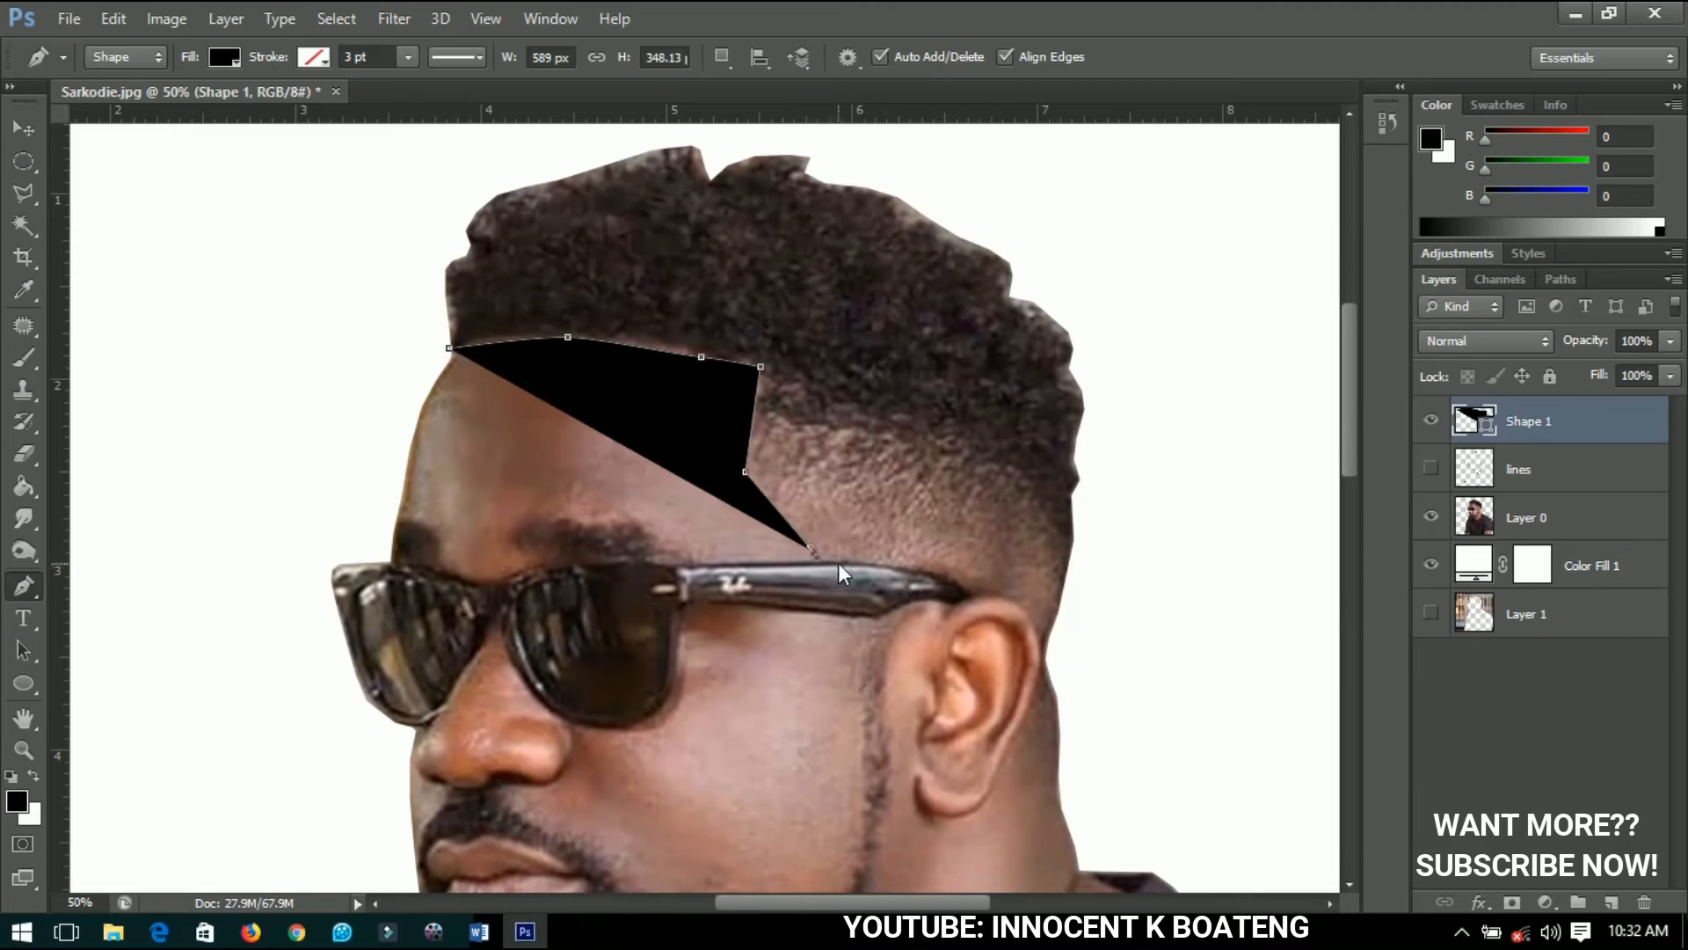
pyautogui.click(838, 562)
pyautogui.click(867, 563)
pyautogui.click(927, 573)
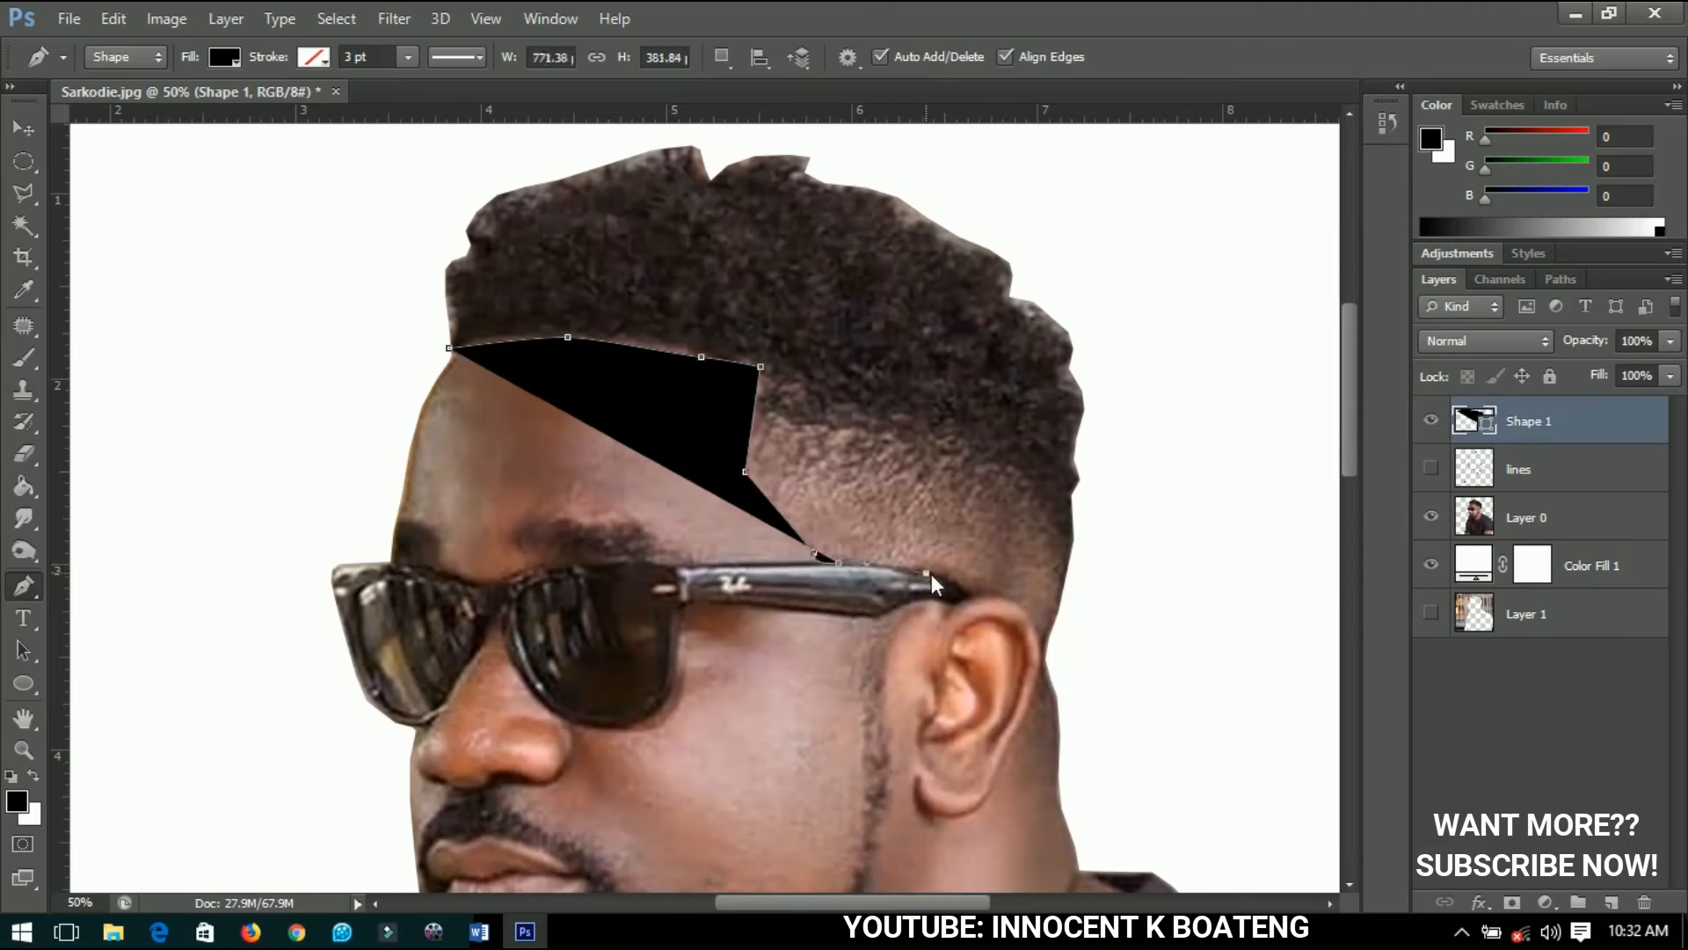
pyautogui.click(944, 579)
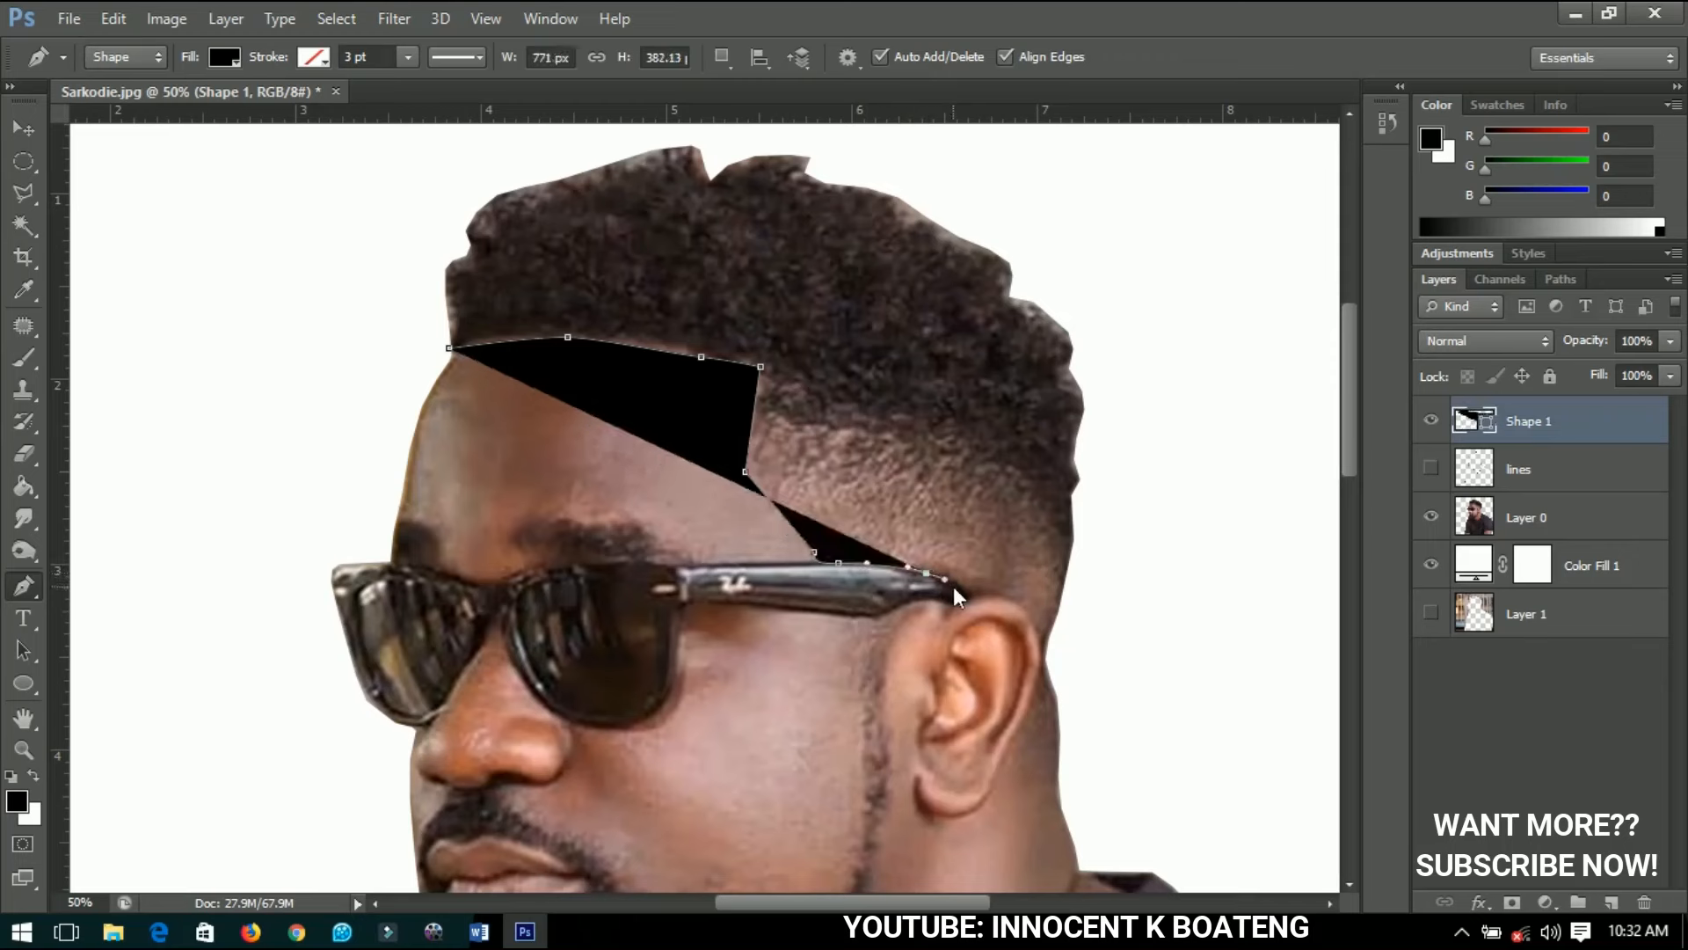
pyautogui.moveTo(972, 599); pyautogui.dragTo(1049, 661)
# Extend the hair shape from behind the ear up the back of the head to the notch near the crown.
pyautogui.click(1061, 591)
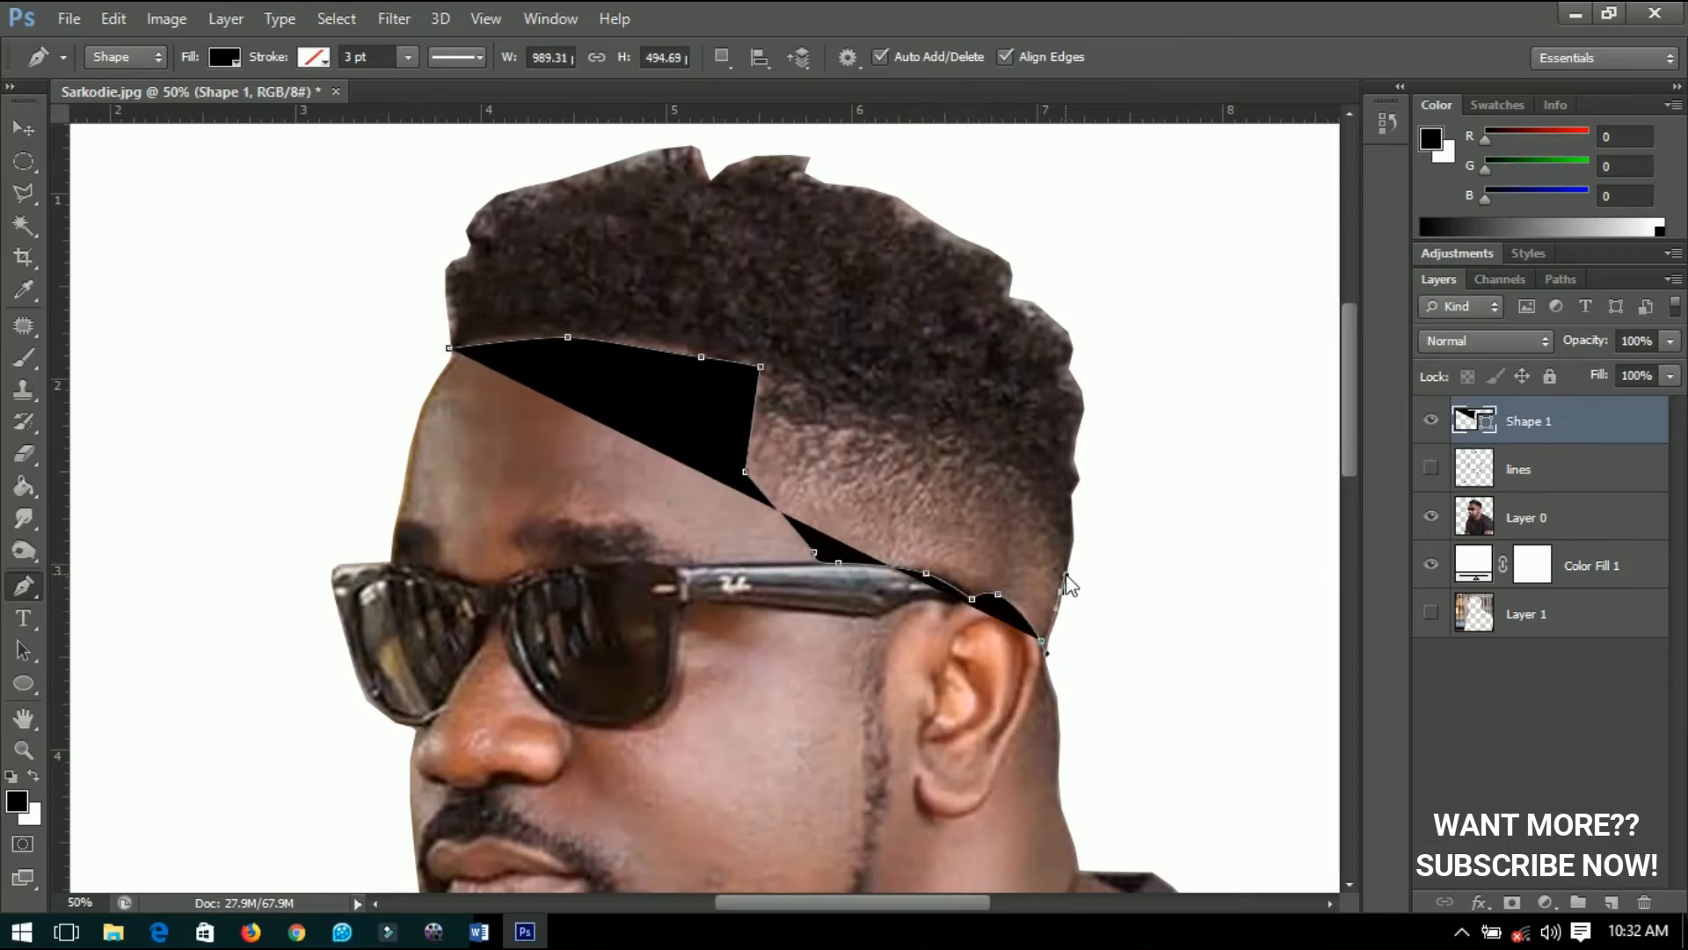
pyautogui.click(1072, 542)
pyautogui.click(1069, 495)
pyautogui.click(1079, 477)
pyautogui.click(1078, 429)
pyautogui.click(1077, 382)
pyautogui.moveTo(1070, 347); pyautogui.dragTo(1066, 332)
pyautogui.click(1048, 313)
pyautogui.click(1026, 301)
pyautogui.click(1007, 294)
pyautogui.click(1010, 263)
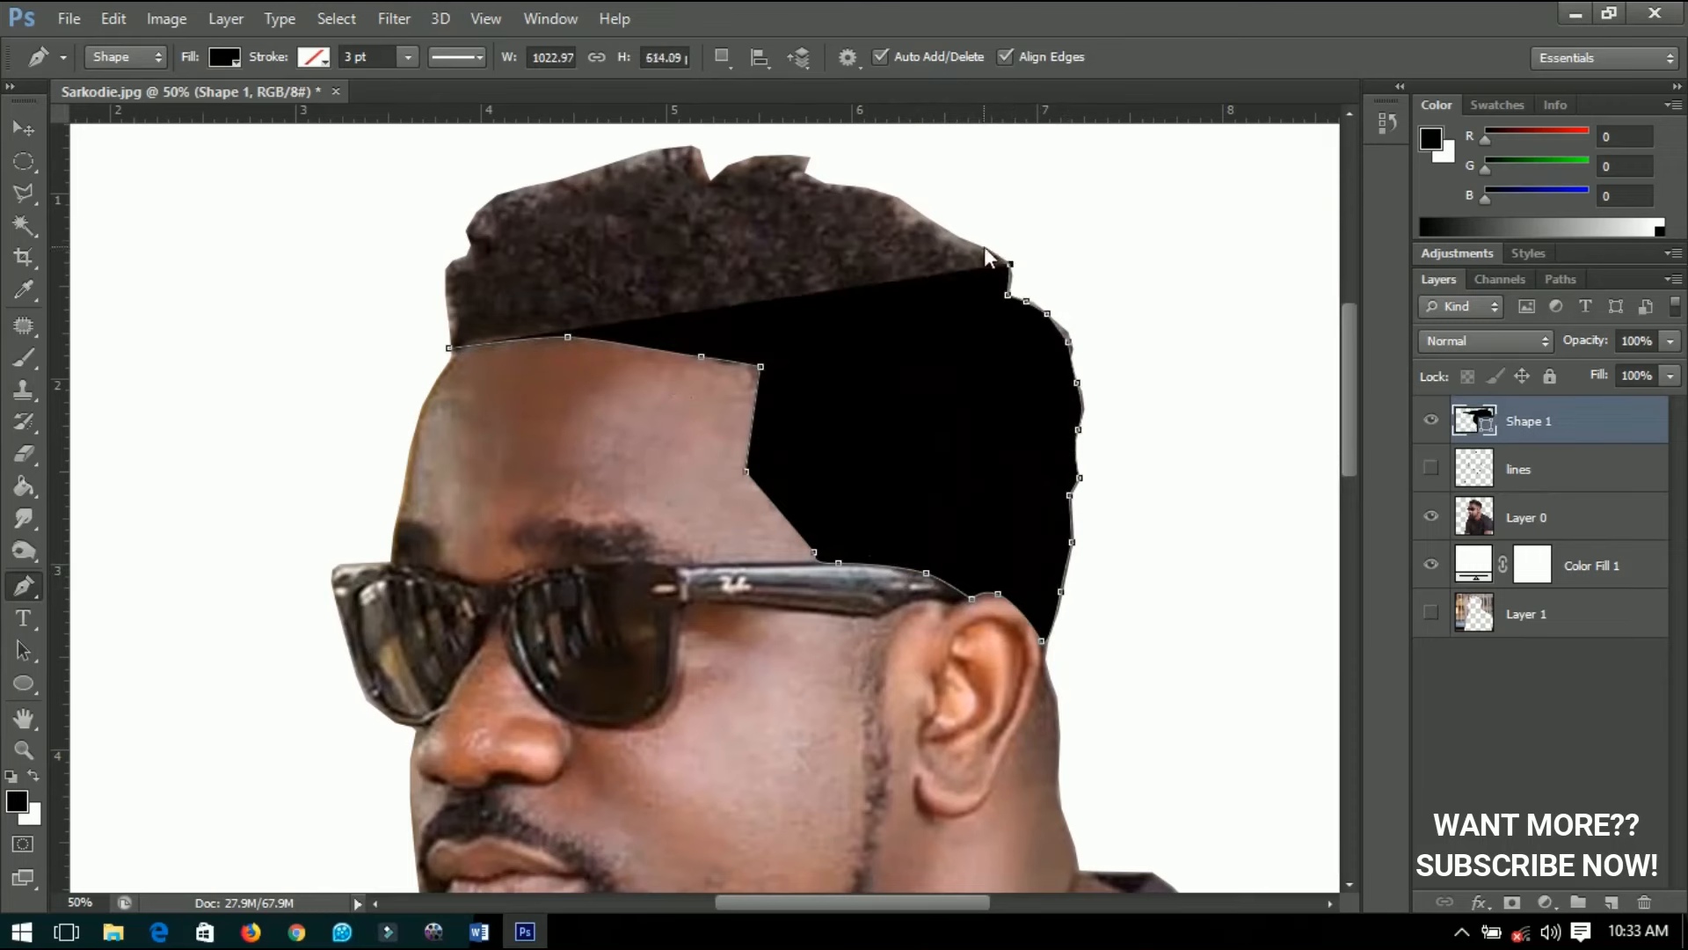
# Continue the hair shape over the top of the head, close it at the forehead hairline, and fit the whole portrait in view.
pyautogui.click(983, 246)
pyautogui.click(902, 195)
pyautogui.click(885, 191)
pyautogui.click(859, 187)
pyautogui.click(753, 154)
pyautogui.click(713, 180)
pyautogui.click(701, 149)
pyautogui.click(676, 144)
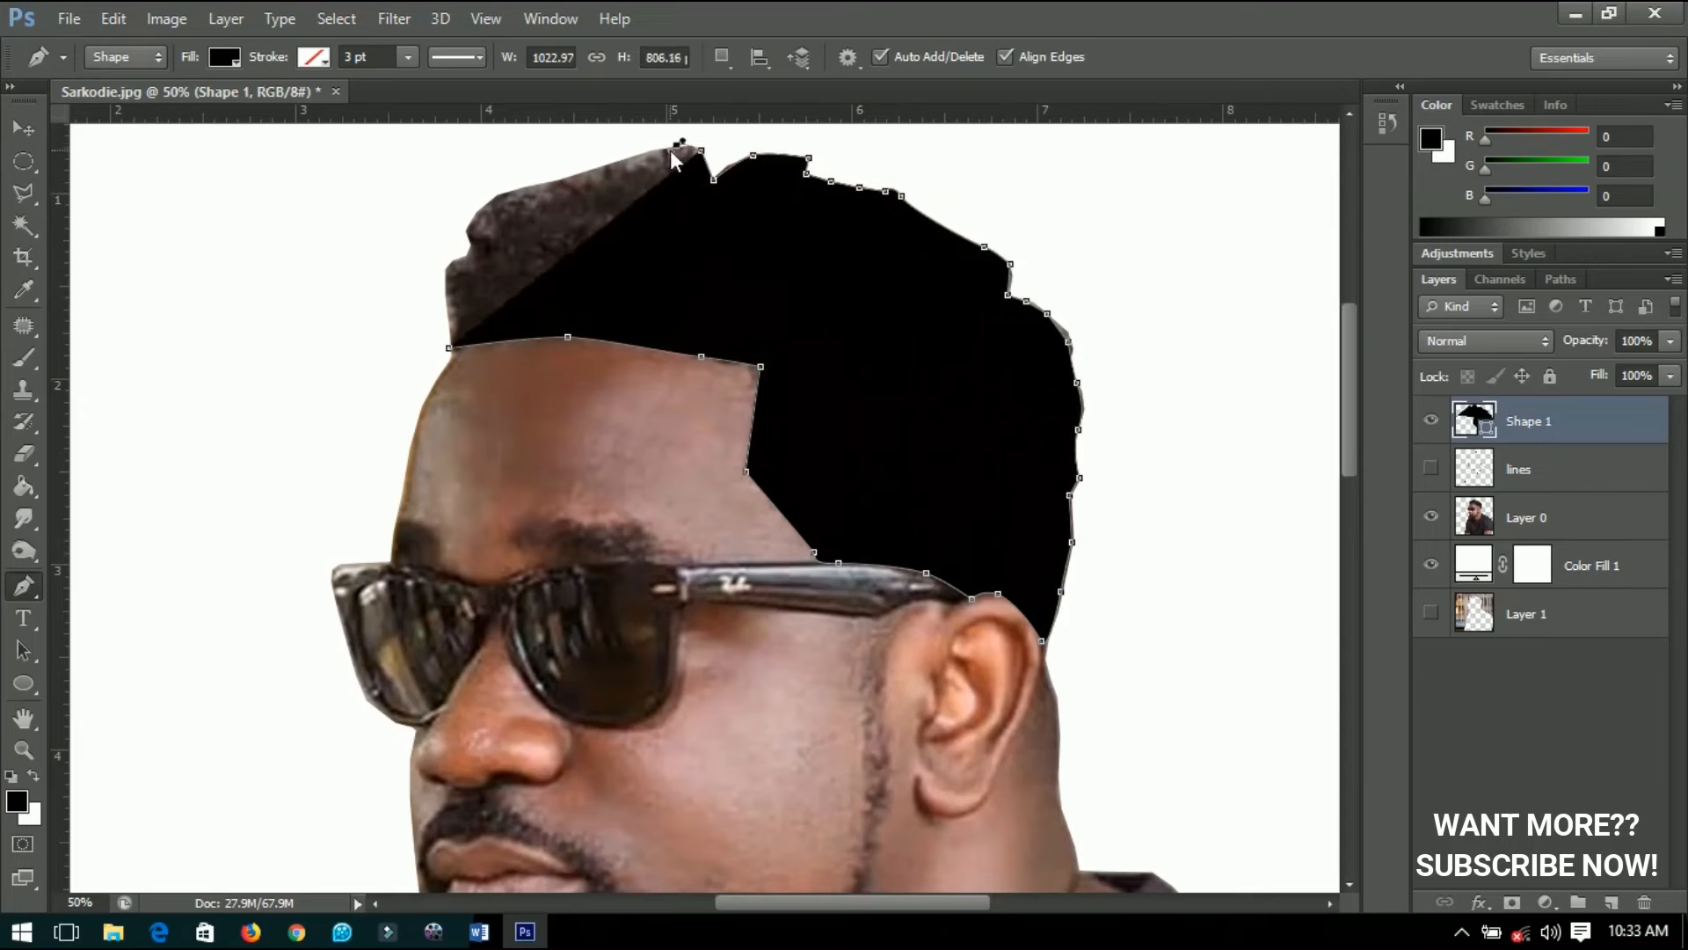
pyautogui.click(582, 170)
pyautogui.click(518, 188)
pyautogui.click(485, 207)
pyautogui.press('0')
pyautogui.press('0')
pyautogui.click(450, 348)
pyautogui.press('0')
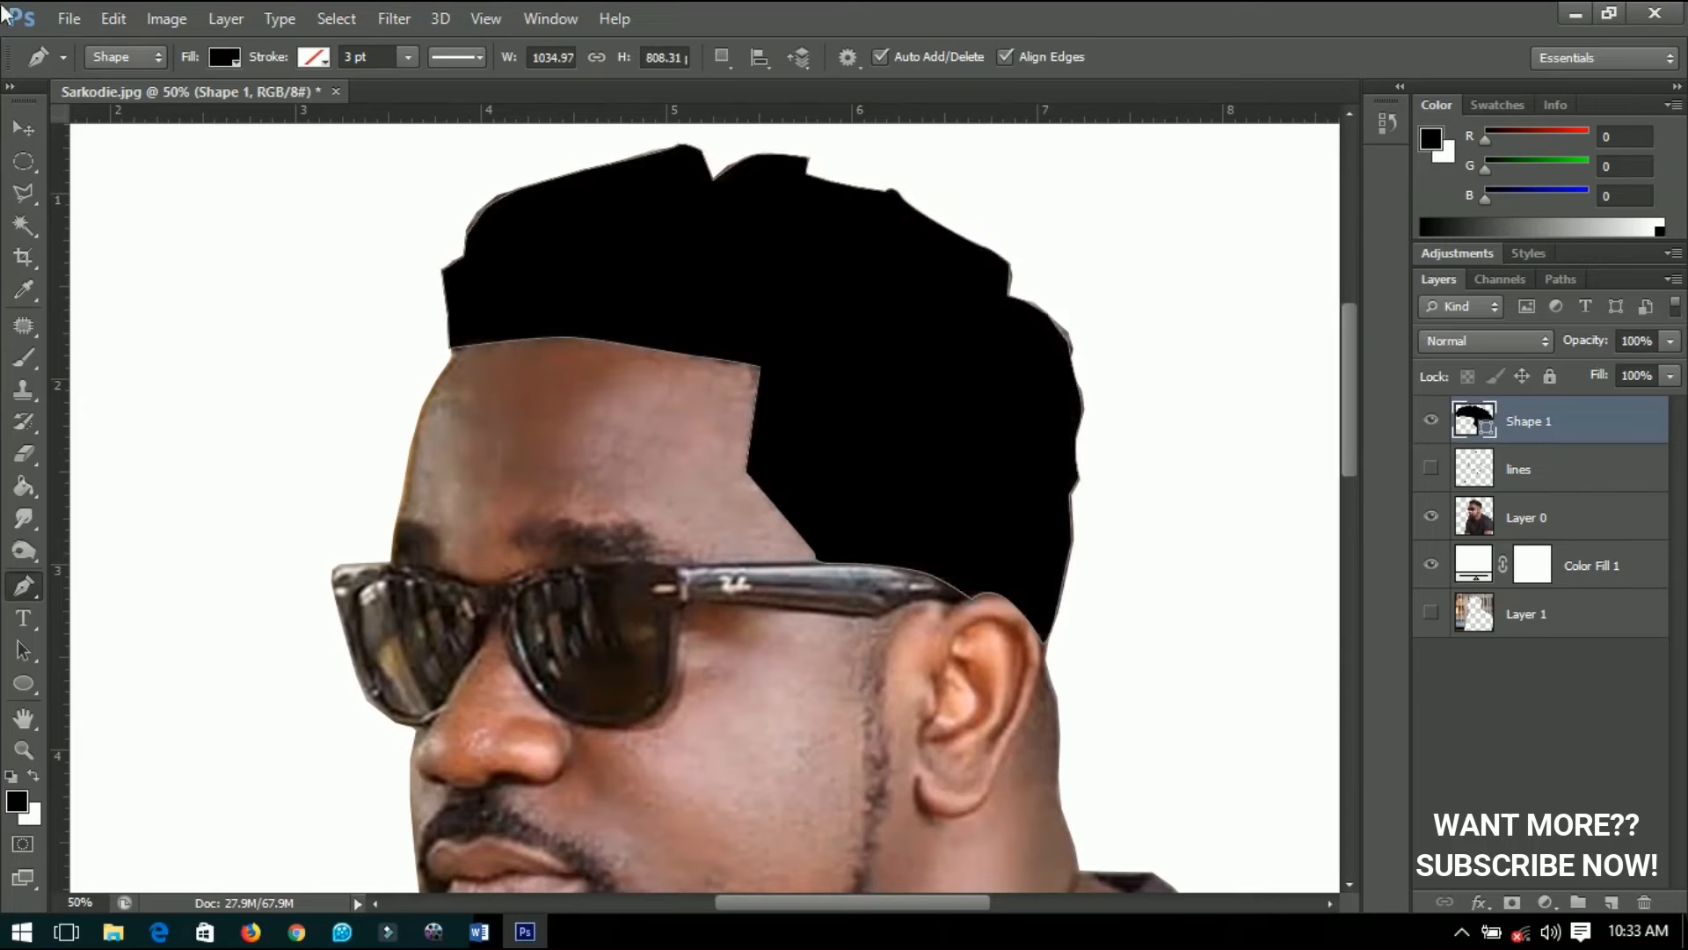
pyautogui.press('v')
pyautogui.hotkey('ctrl', '0')
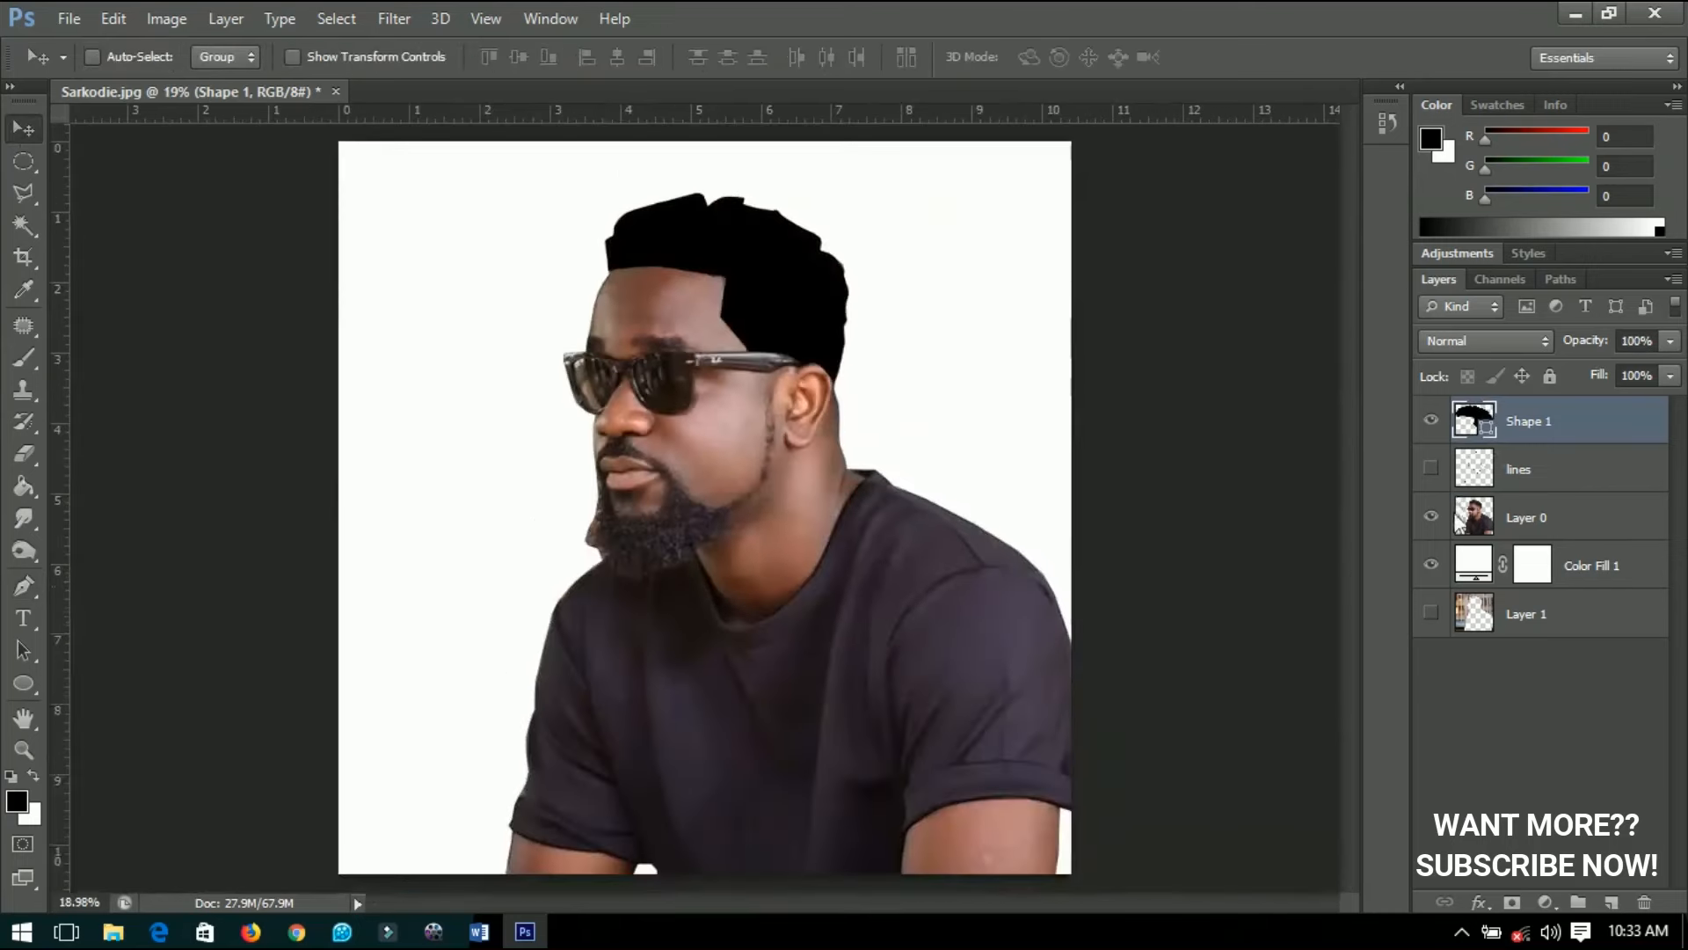
# Check the hair shape together with the line art by hiding the photo layer, and show the photo again.
pyautogui.click(1433, 517)
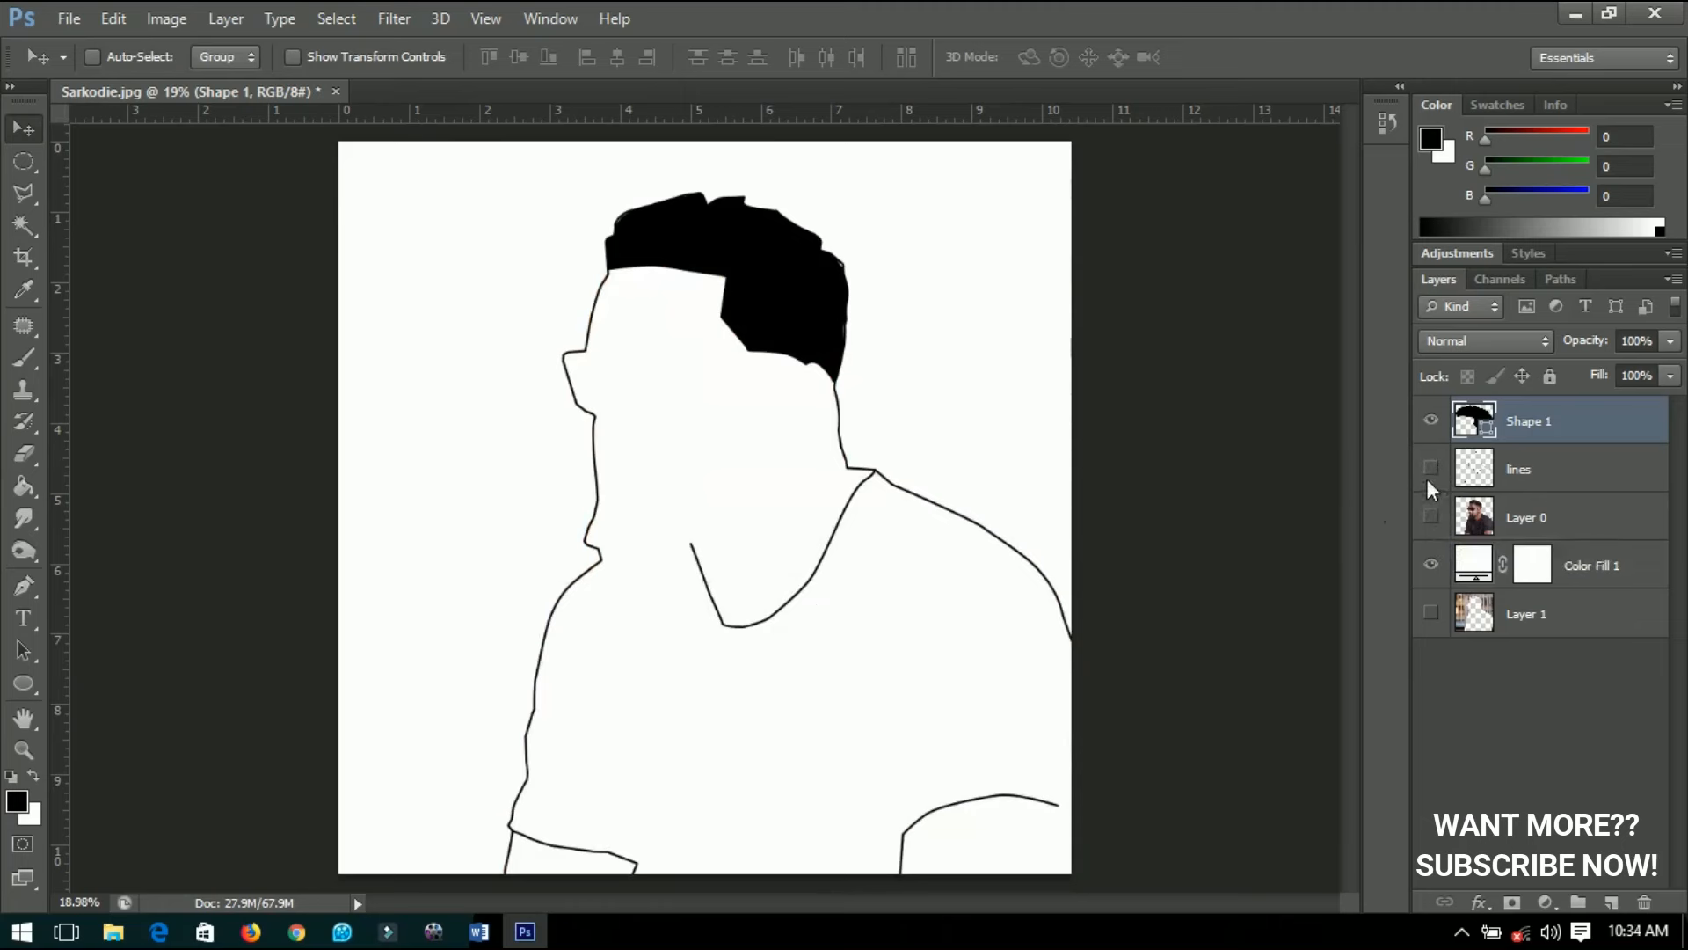
pyautogui.click(1427, 479)
pyautogui.click(1427, 478)
pyautogui.click(1431, 516)
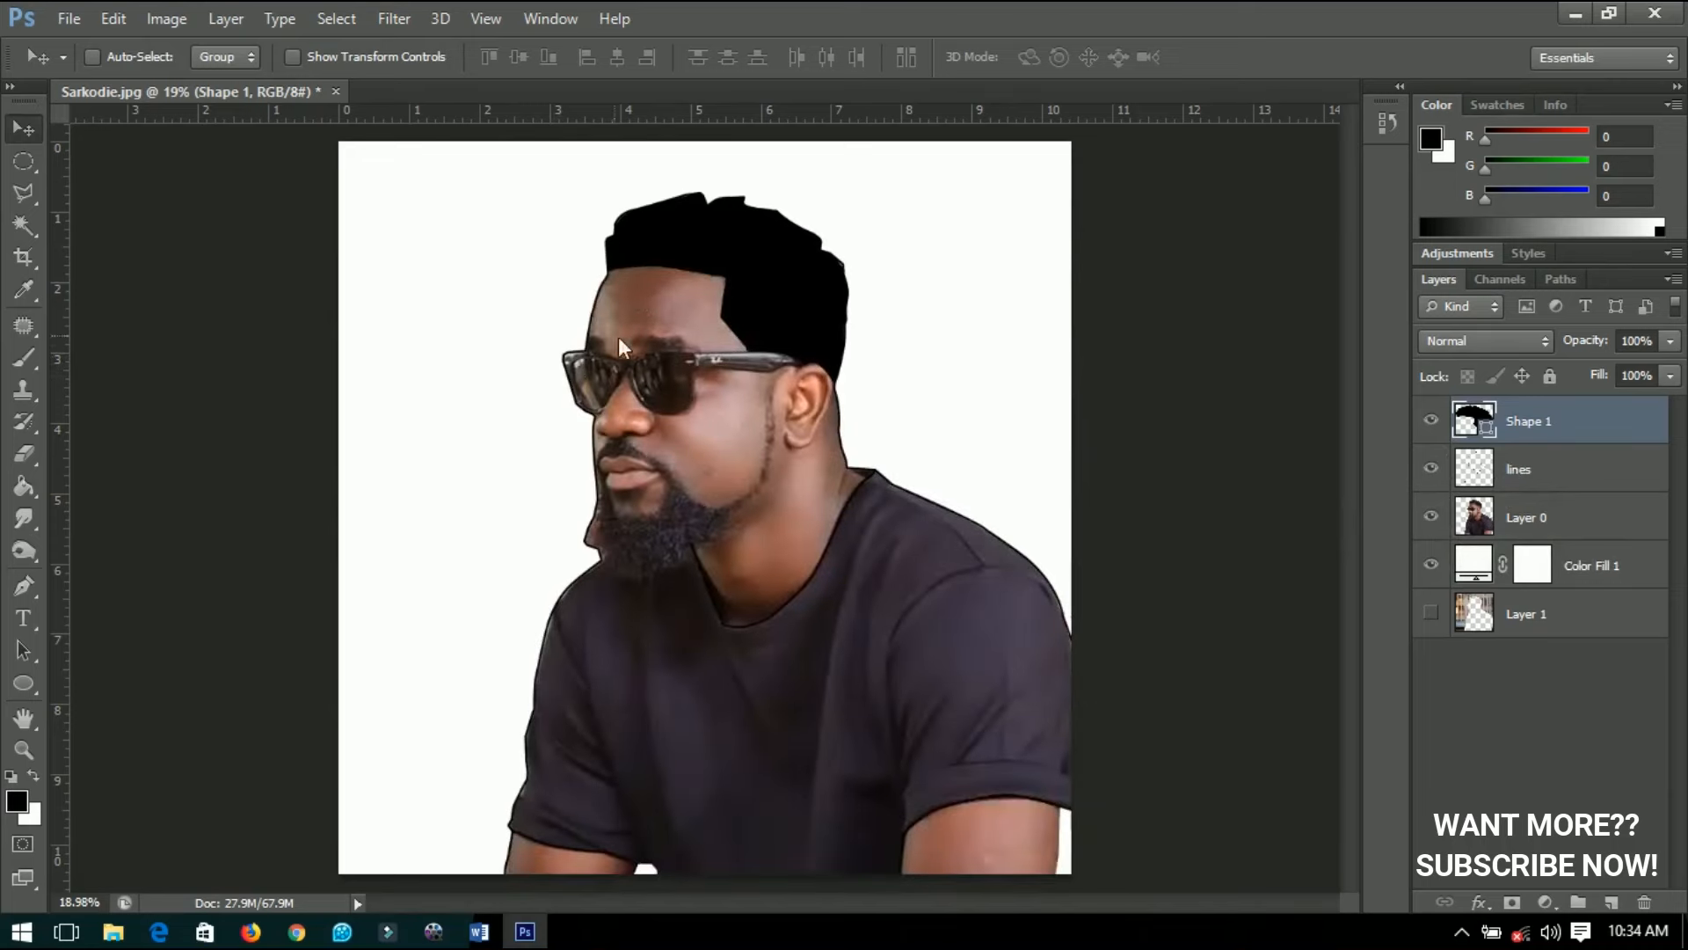
# Hide the lines layer and the hair shape, and activate the Pen tool for tracing the sunglasses.
pyautogui.keyDown('alt'); pyautogui.scroll(-1, 596, 325); pyautogui.keyUp('alt')
pyautogui.keyDown('alt'); pyautogui.scroll(4, 607, 367); pyautogui.keyUp('alt')
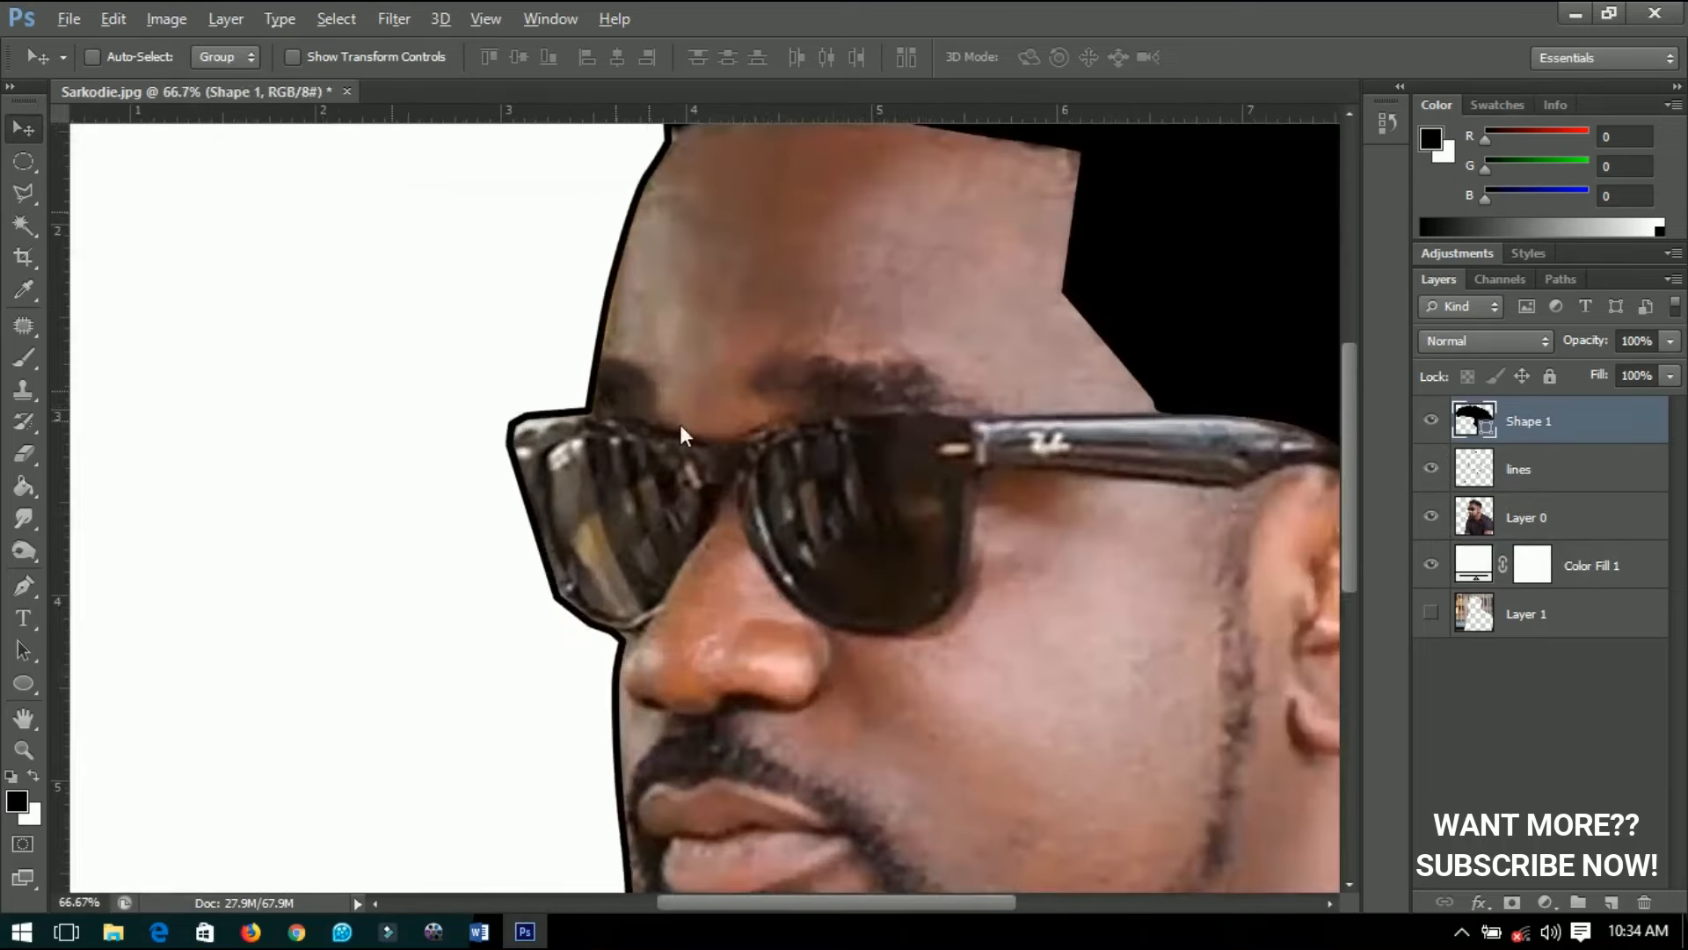
pyautogui.keyDown('alt'); pyautogui.scroll(1, 798, 545); pyautogui.keyUp('alt')
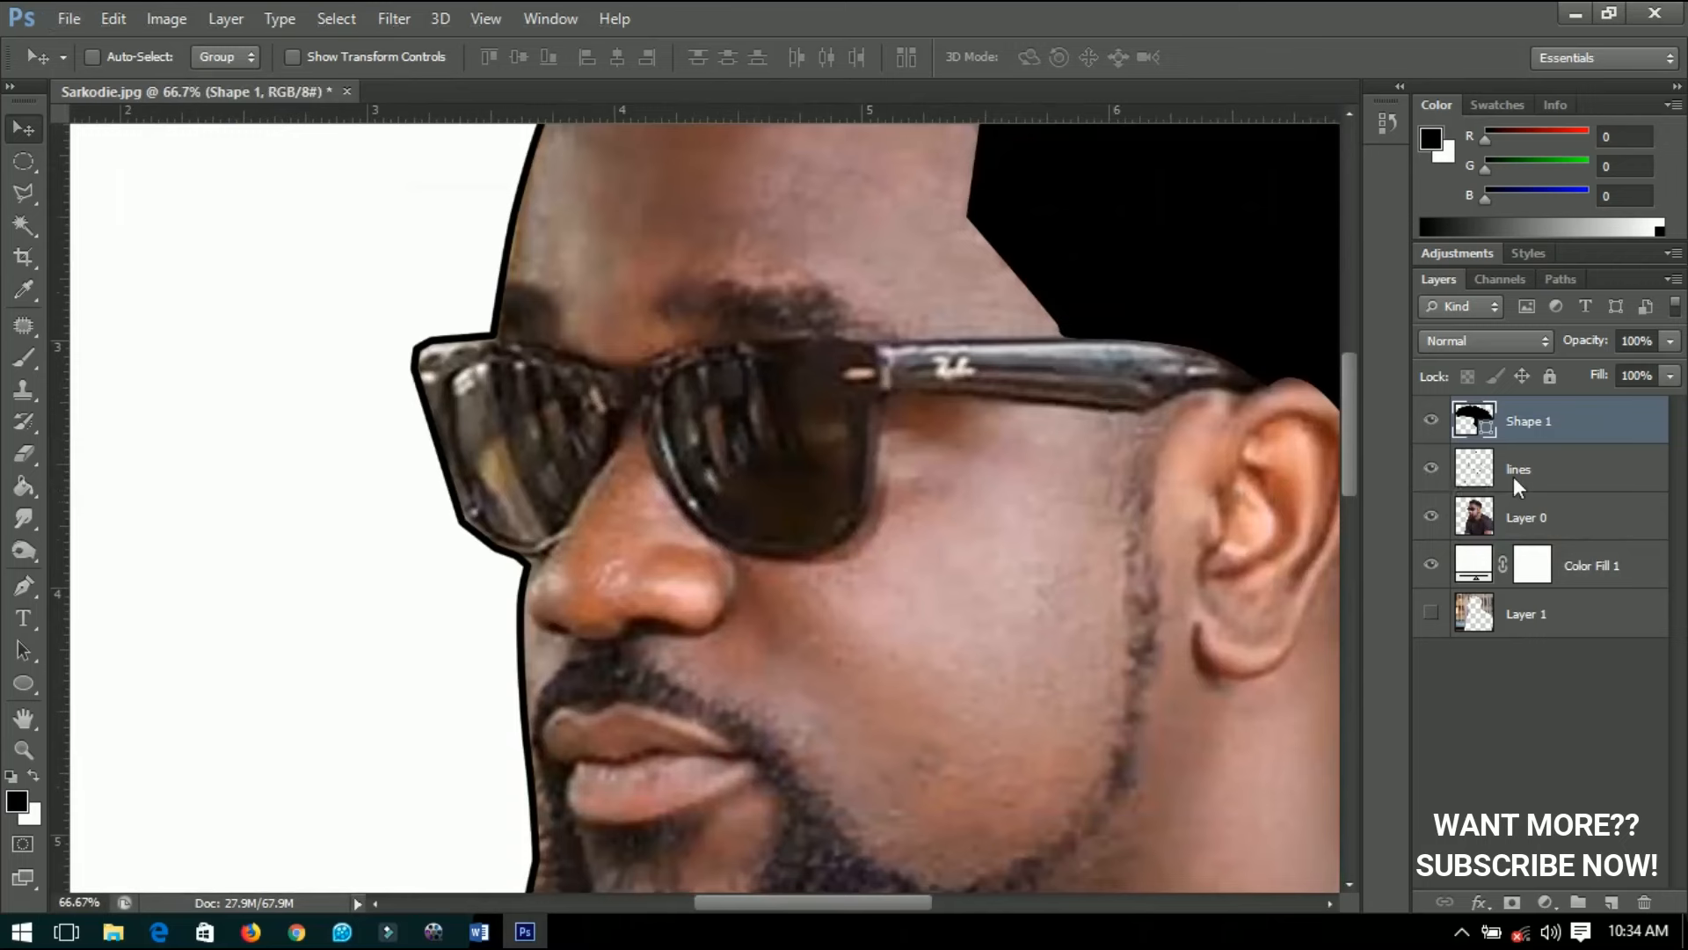
pyautogui.click(1474, 480)
pyautogui.click(1440, 468)
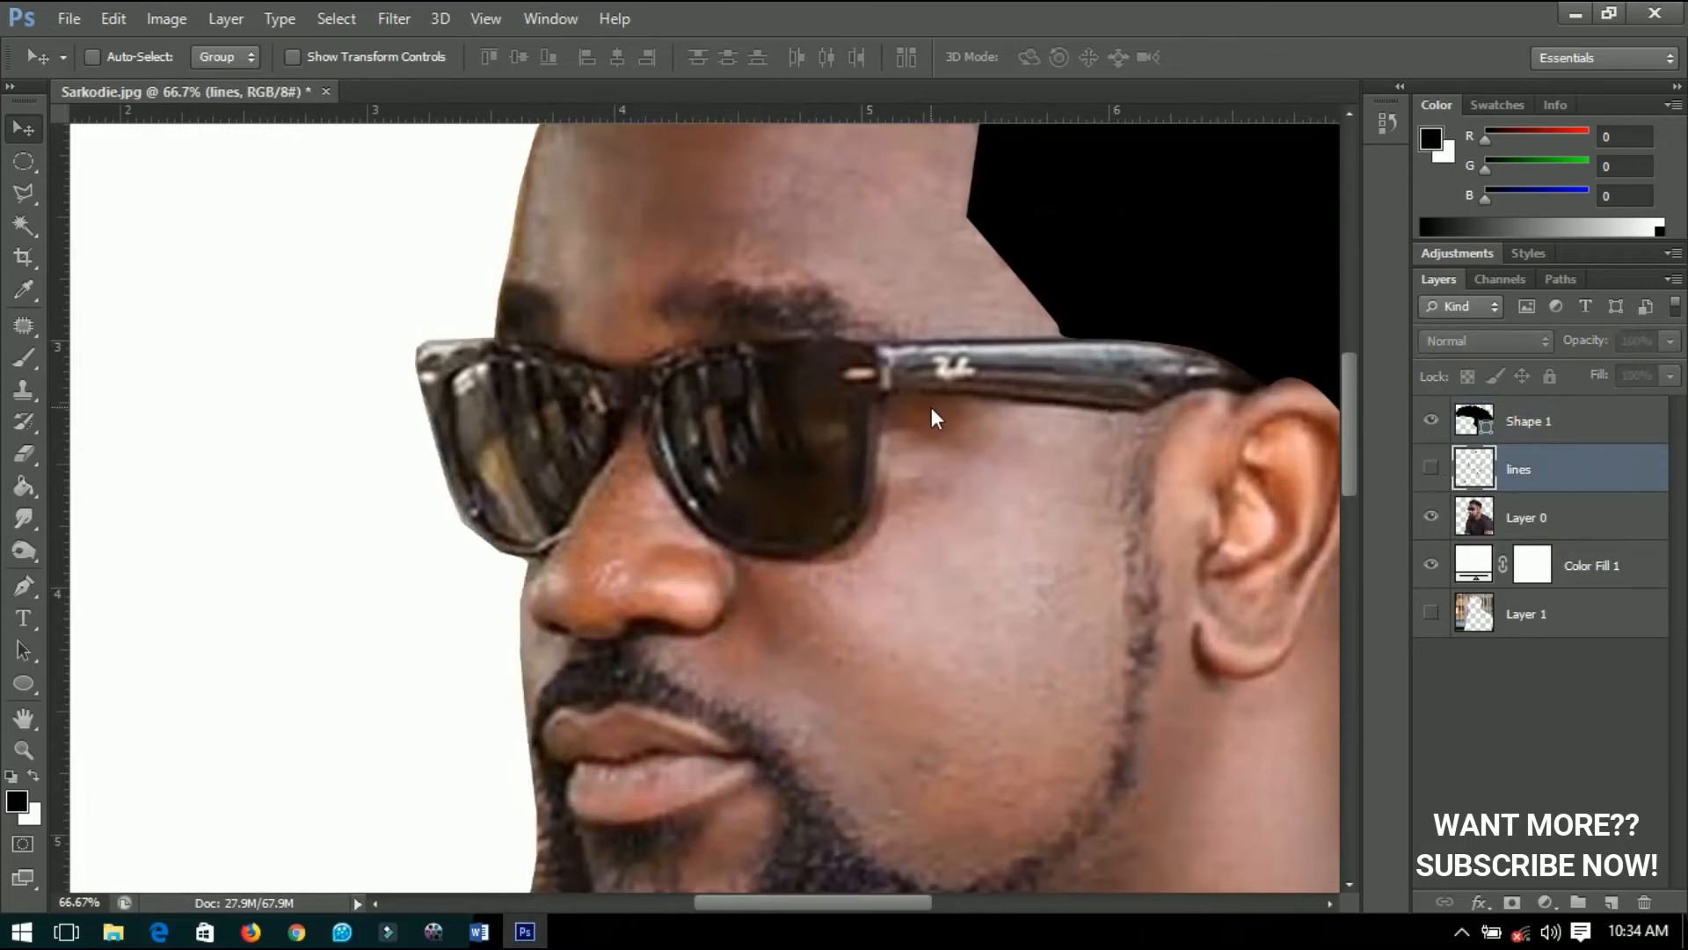
pyautogui.scroll(-1, 519, 250)
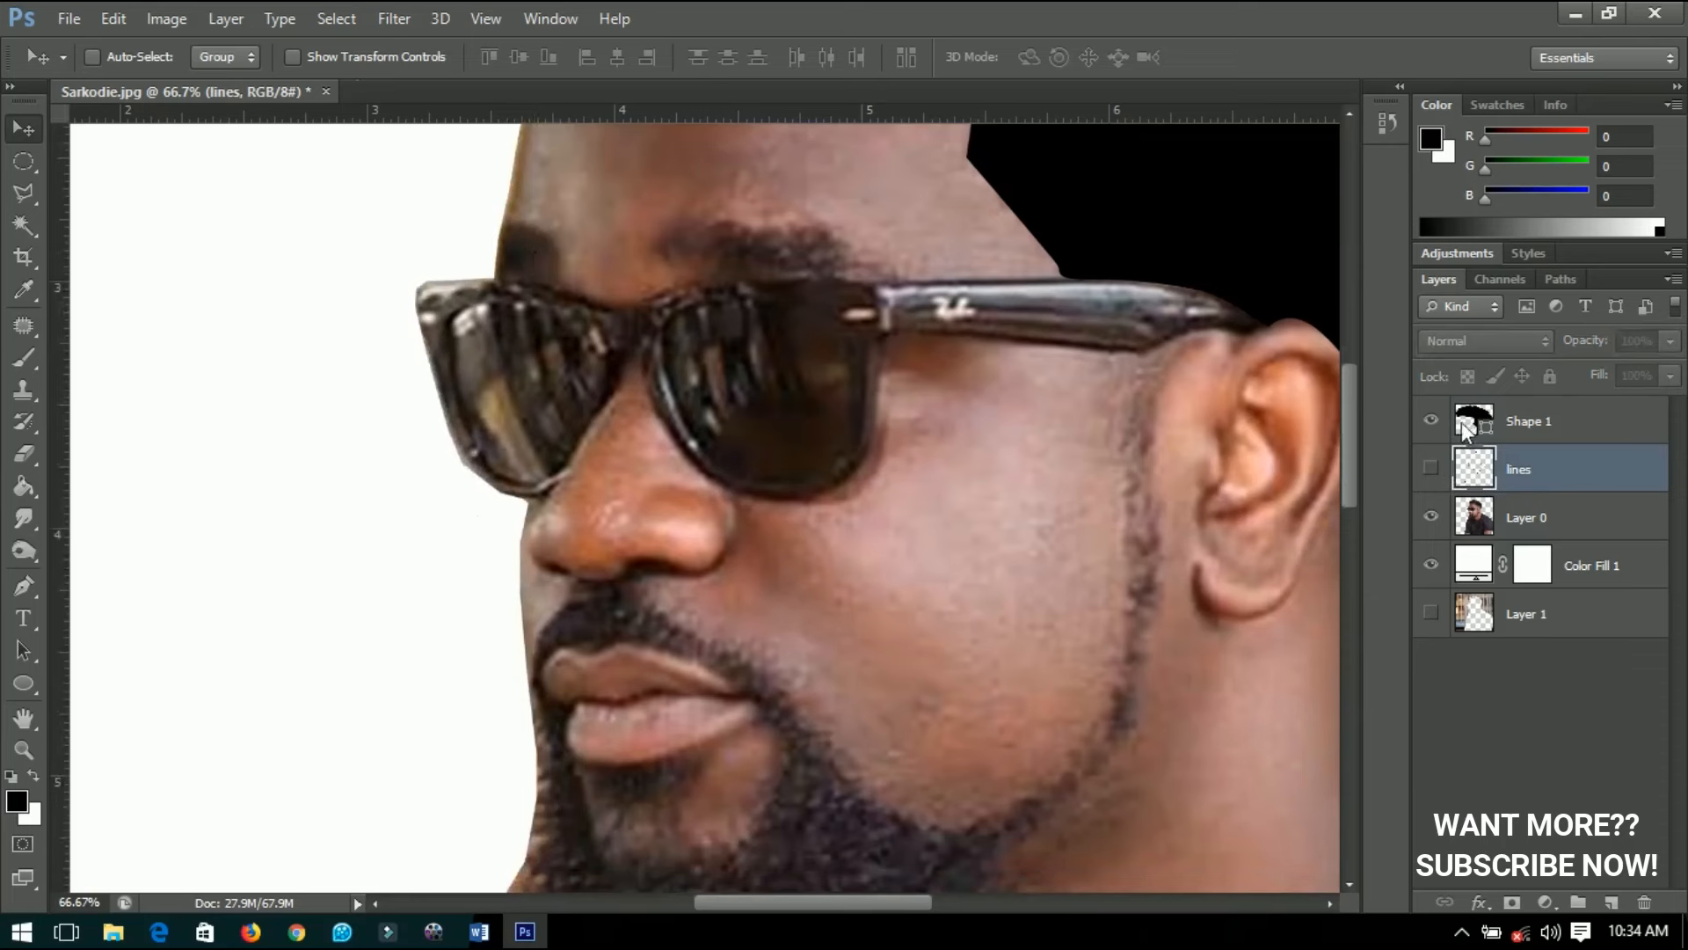
pyautogui.click(1432, 418)
pyautogui.click(24, 584)
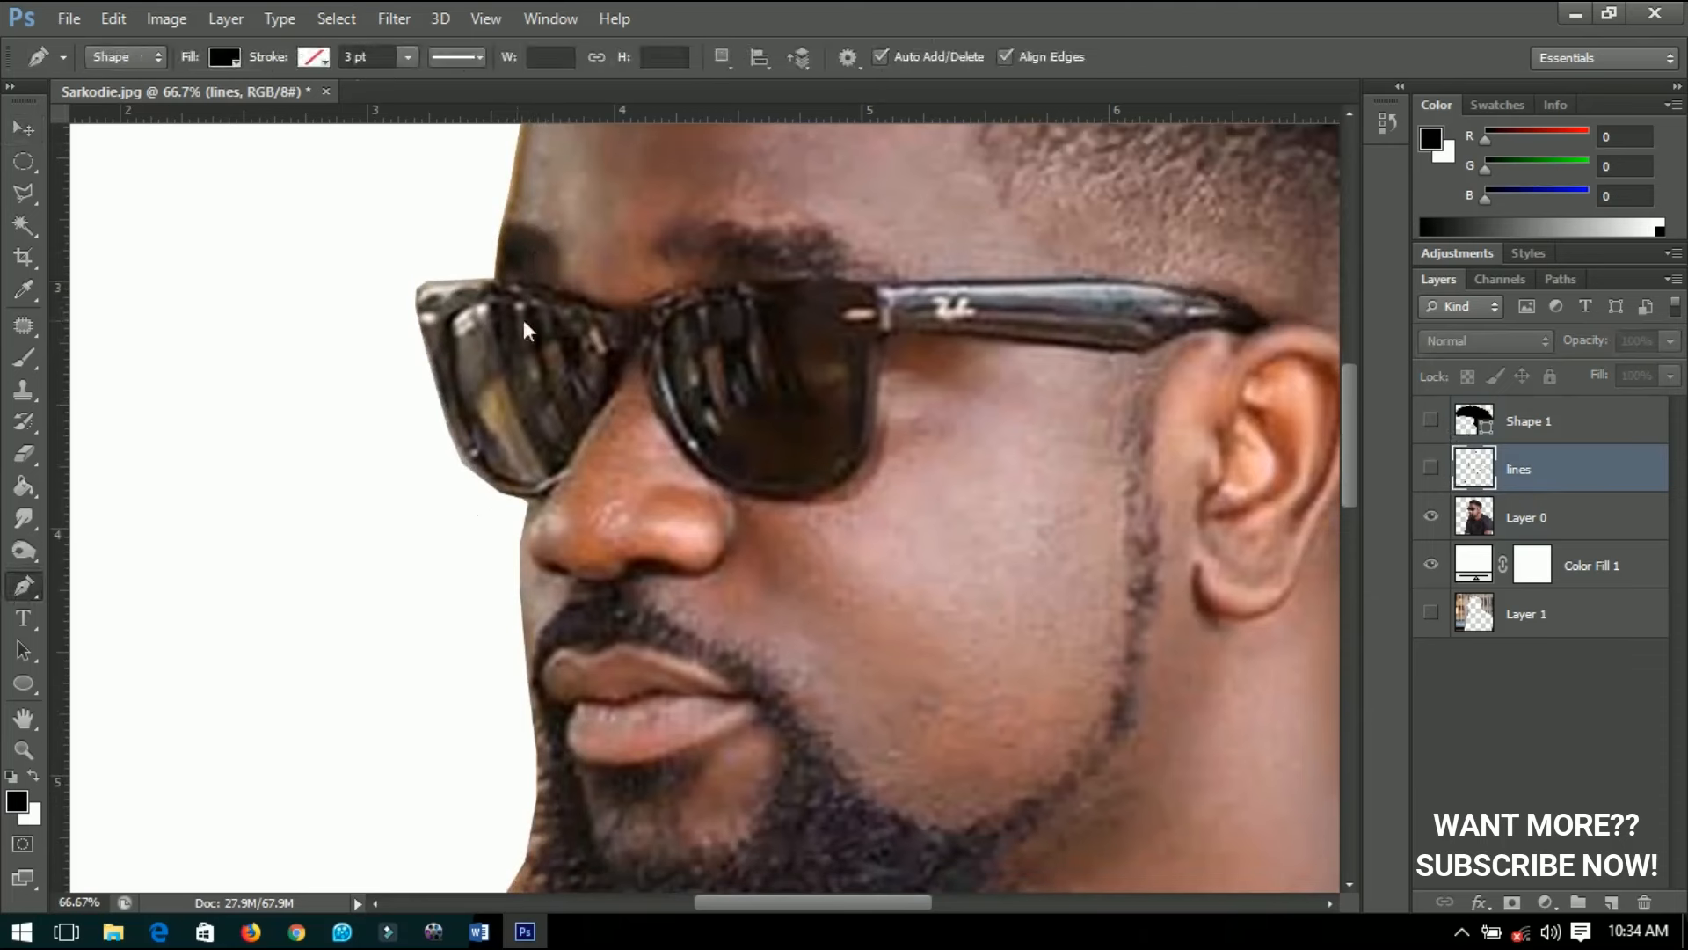
pyautogui.moveTo(524, 320); pyautogui.dragTo(794, 358)
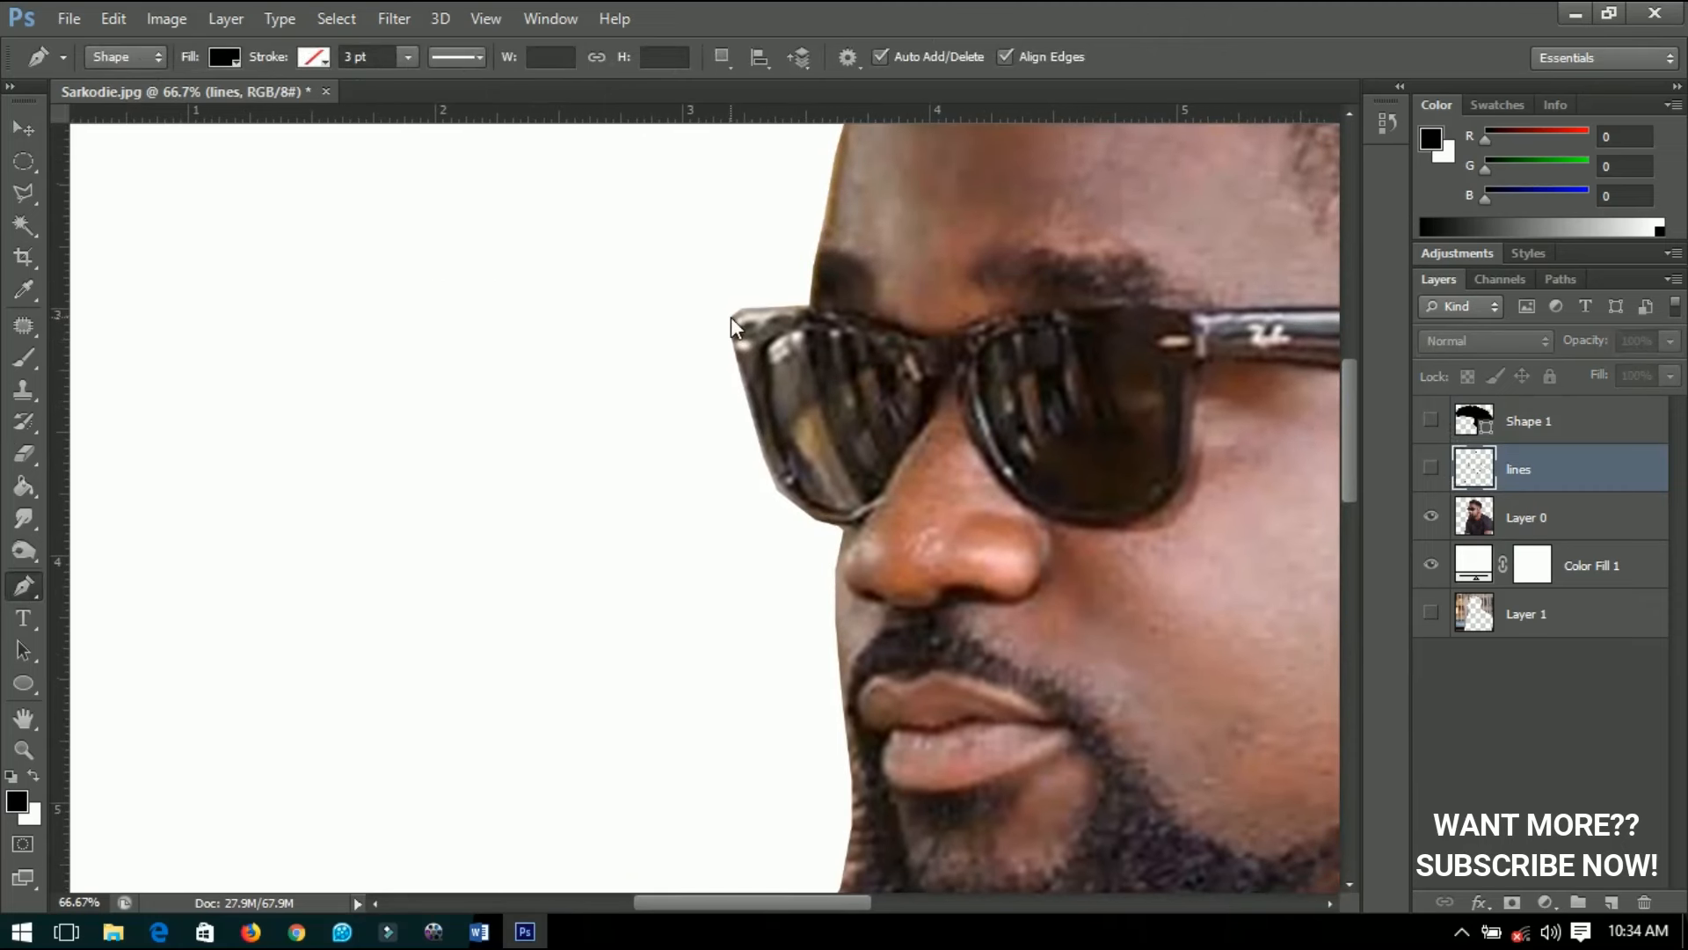
pyautogui.scroll(1, 764, 362)
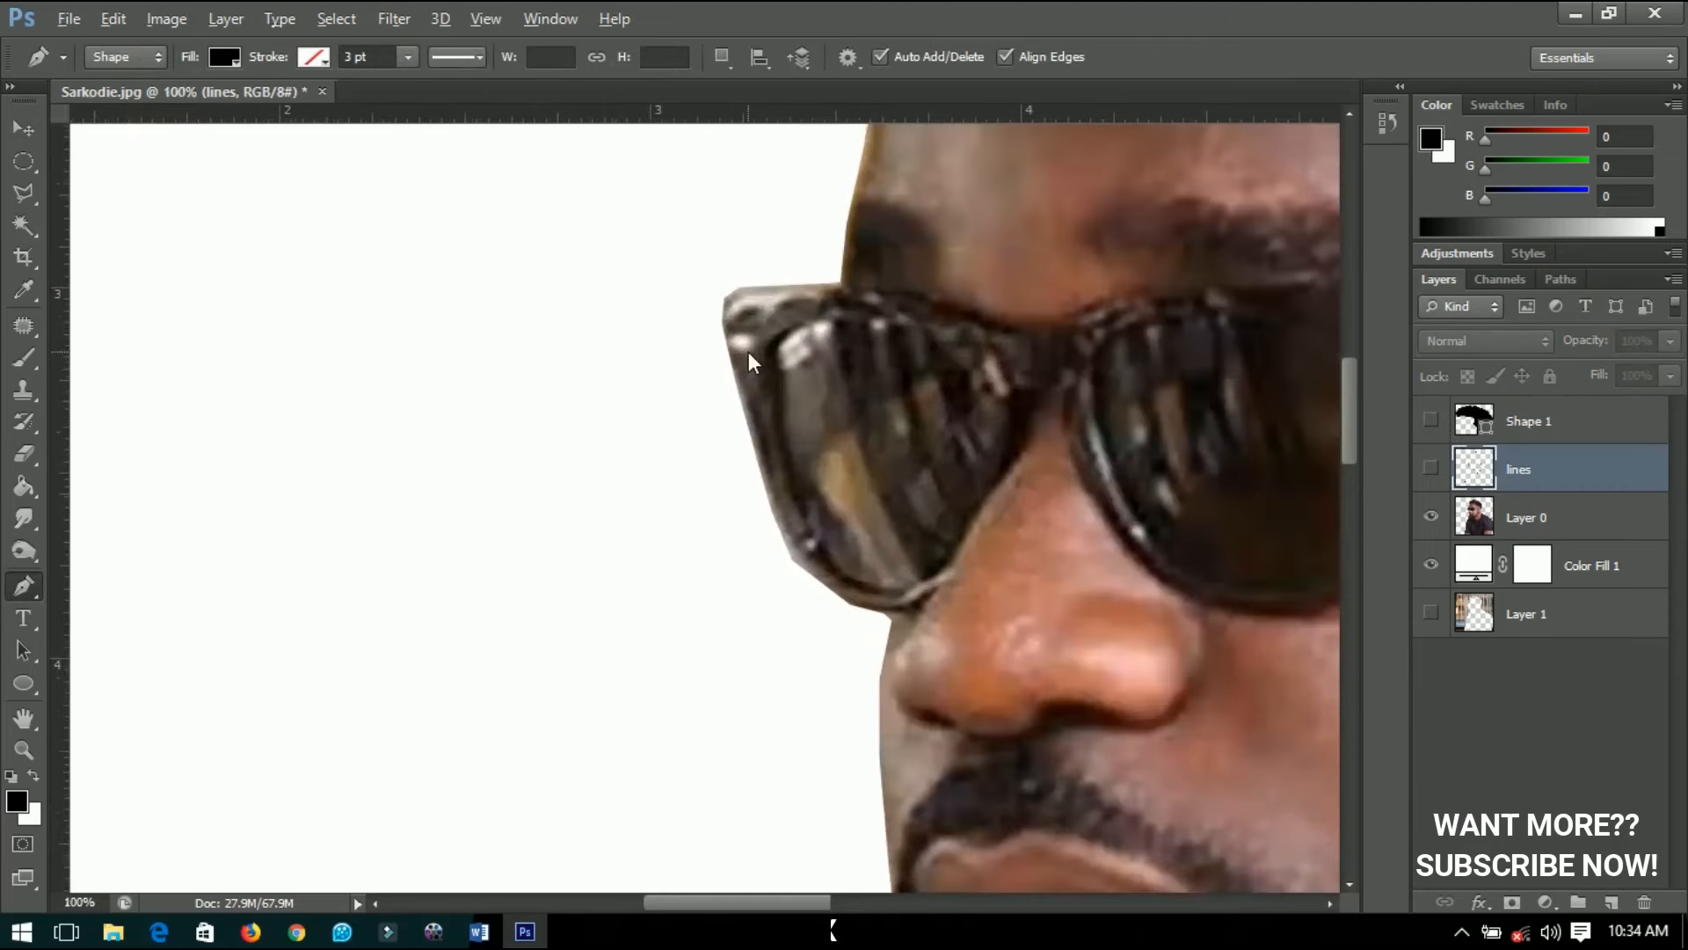
# Start a black Pen shape at the sunglasses' outer front corner, around the underside of the far lens and up to the nose bridge.
pyautogui.click(721, 301)
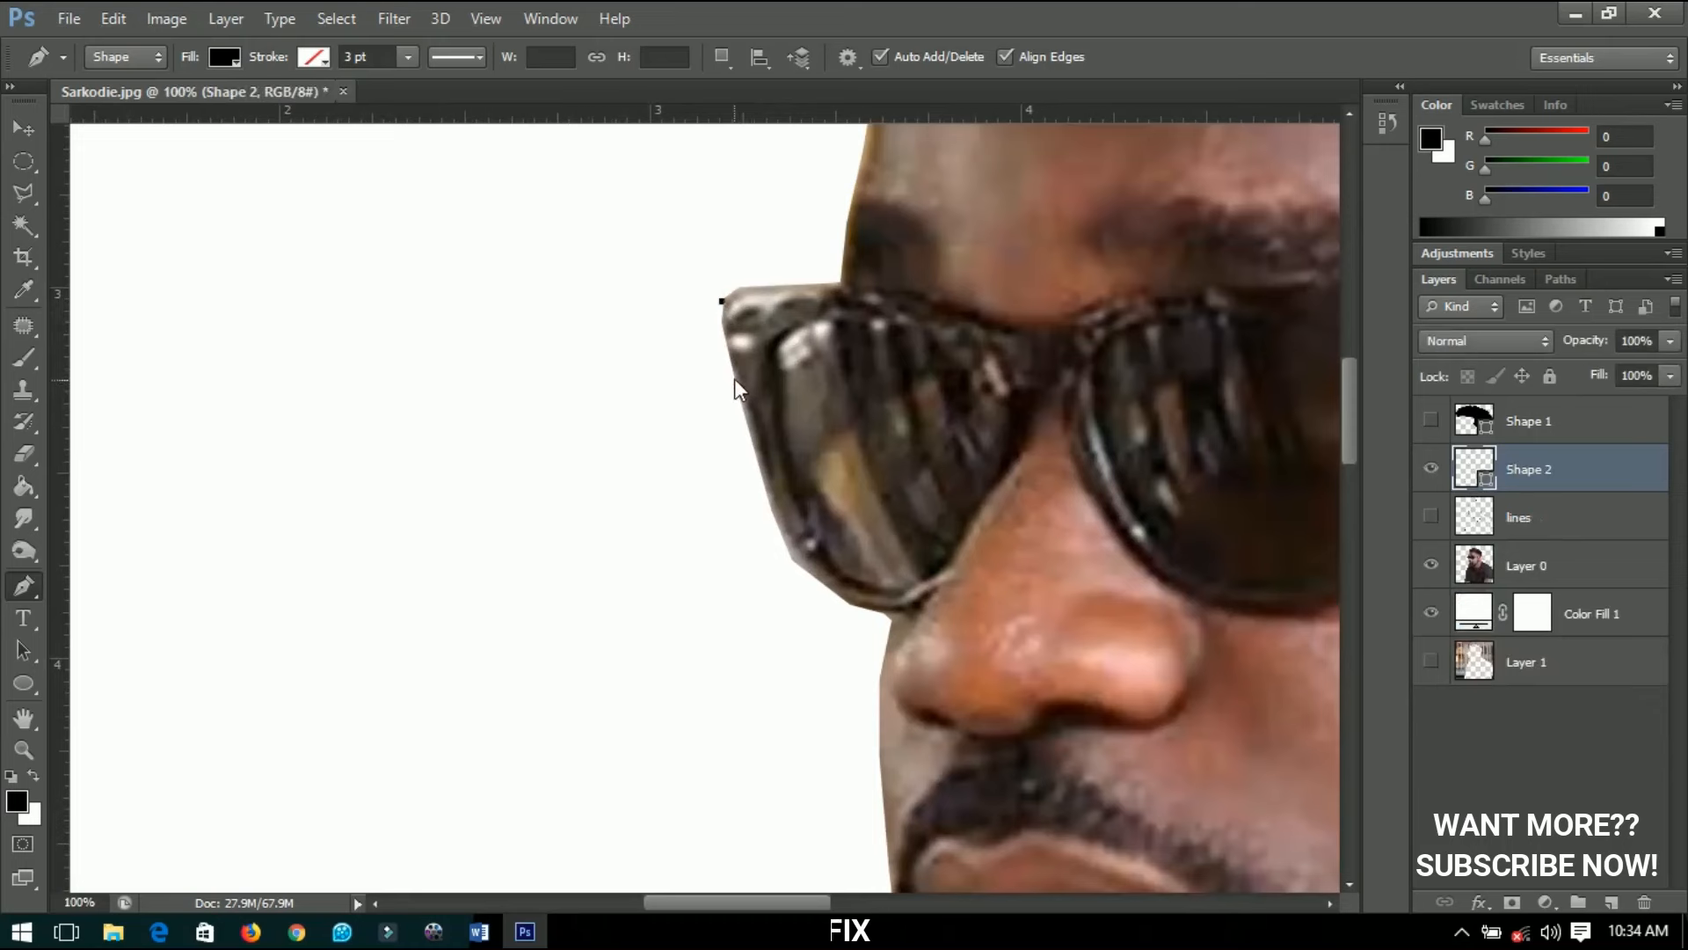
pyautogui.moveTo(734, 381); pyautogui.dragTo(742, 414)
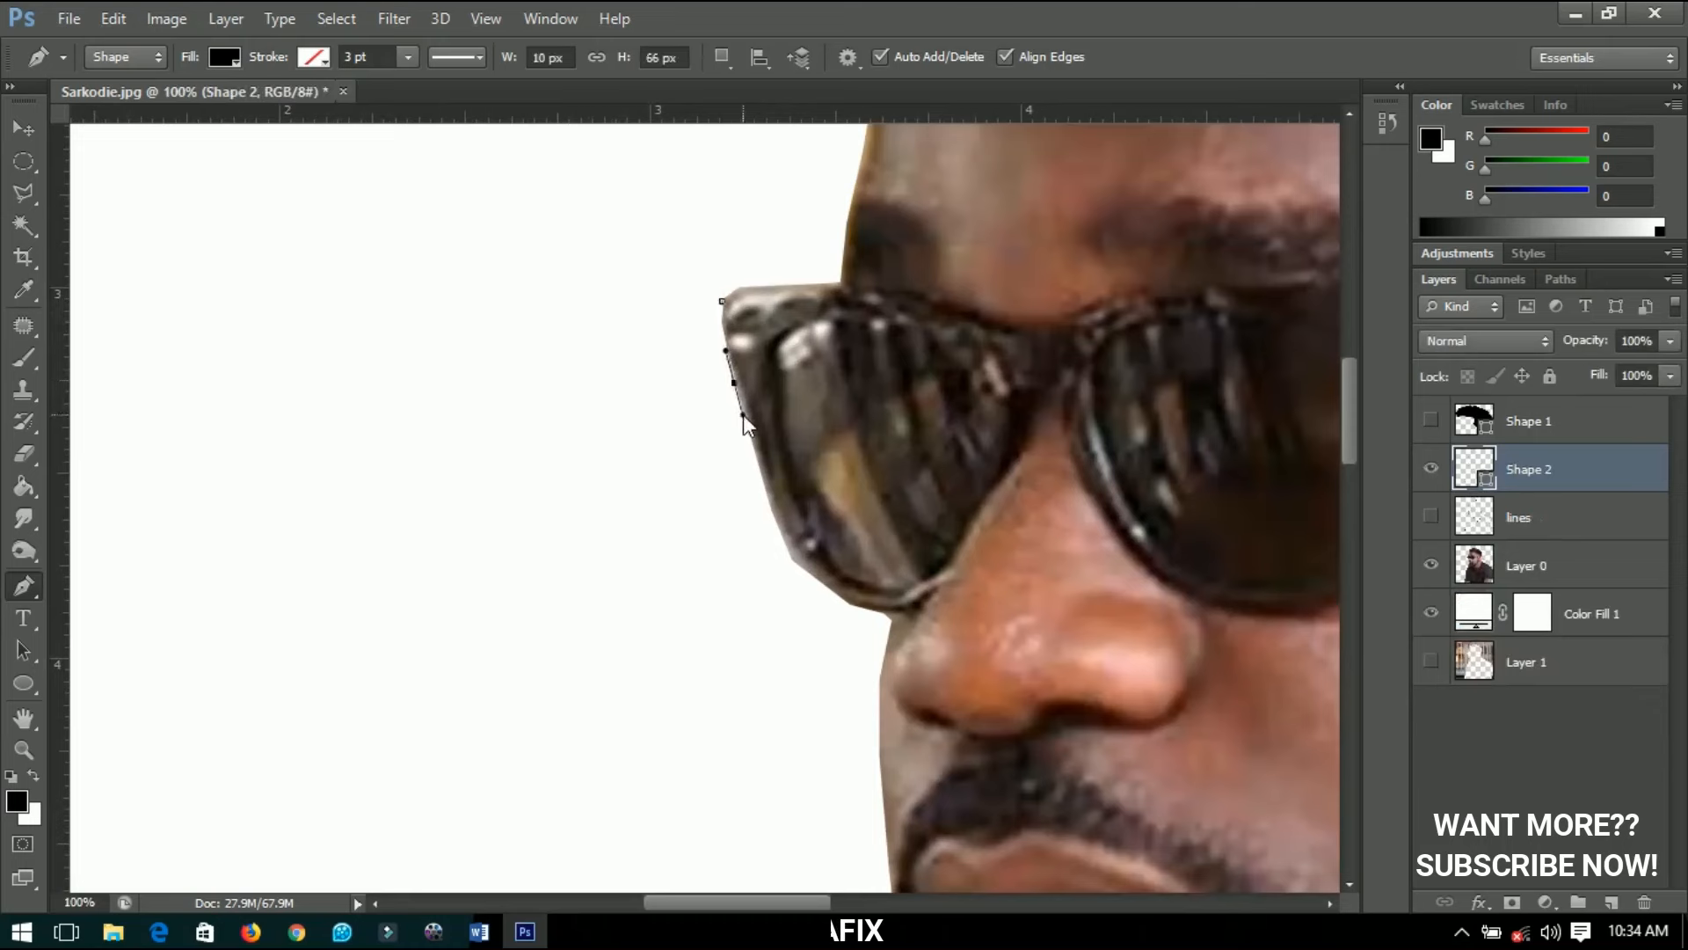
pyautogui.click(786, 552)
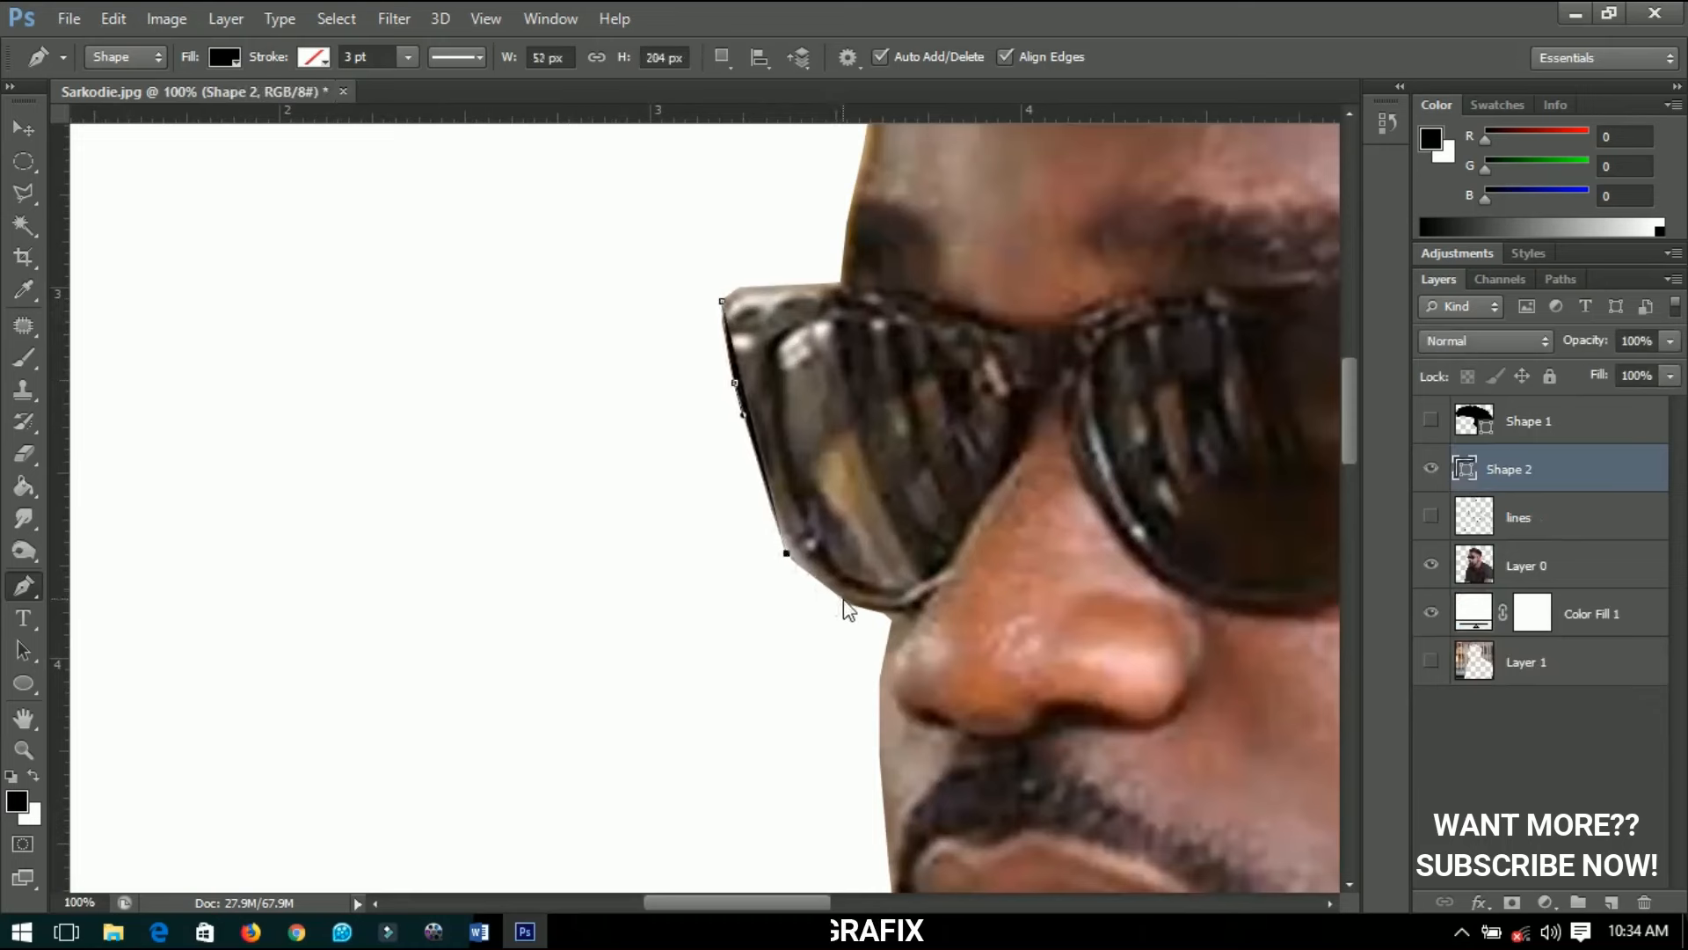
pyautogui.click(842, 599)
pyautogui.click(884, 619)
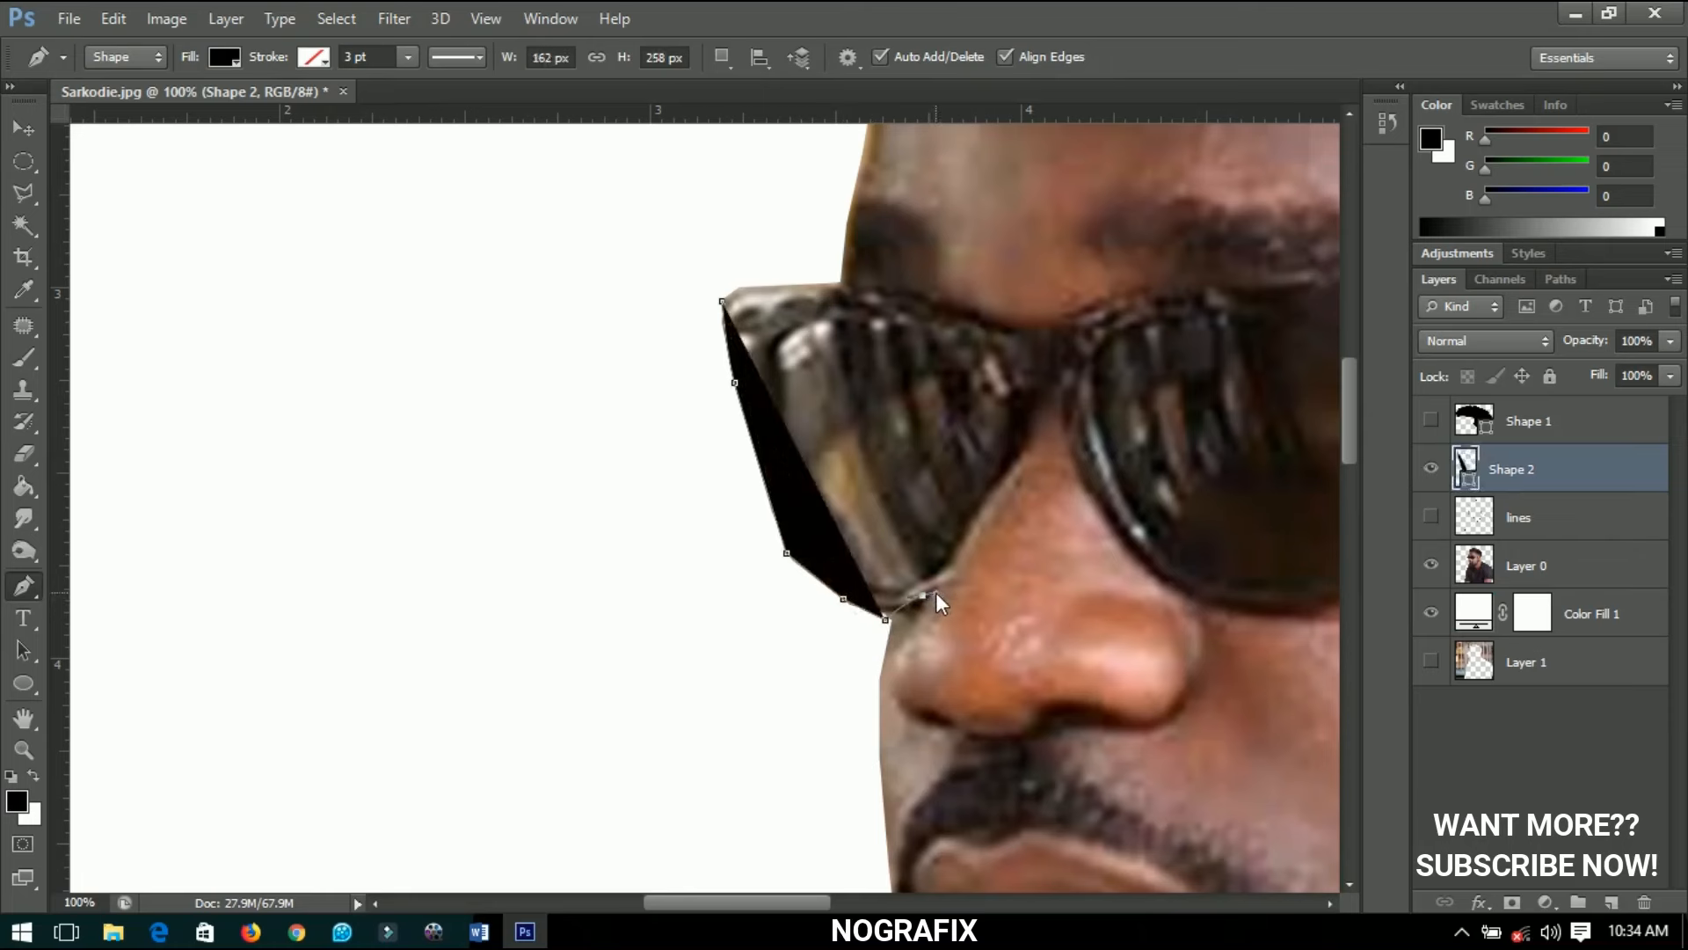
pyautogui.moveTo(947, 574); pyautogui.dragTo(954, 574)
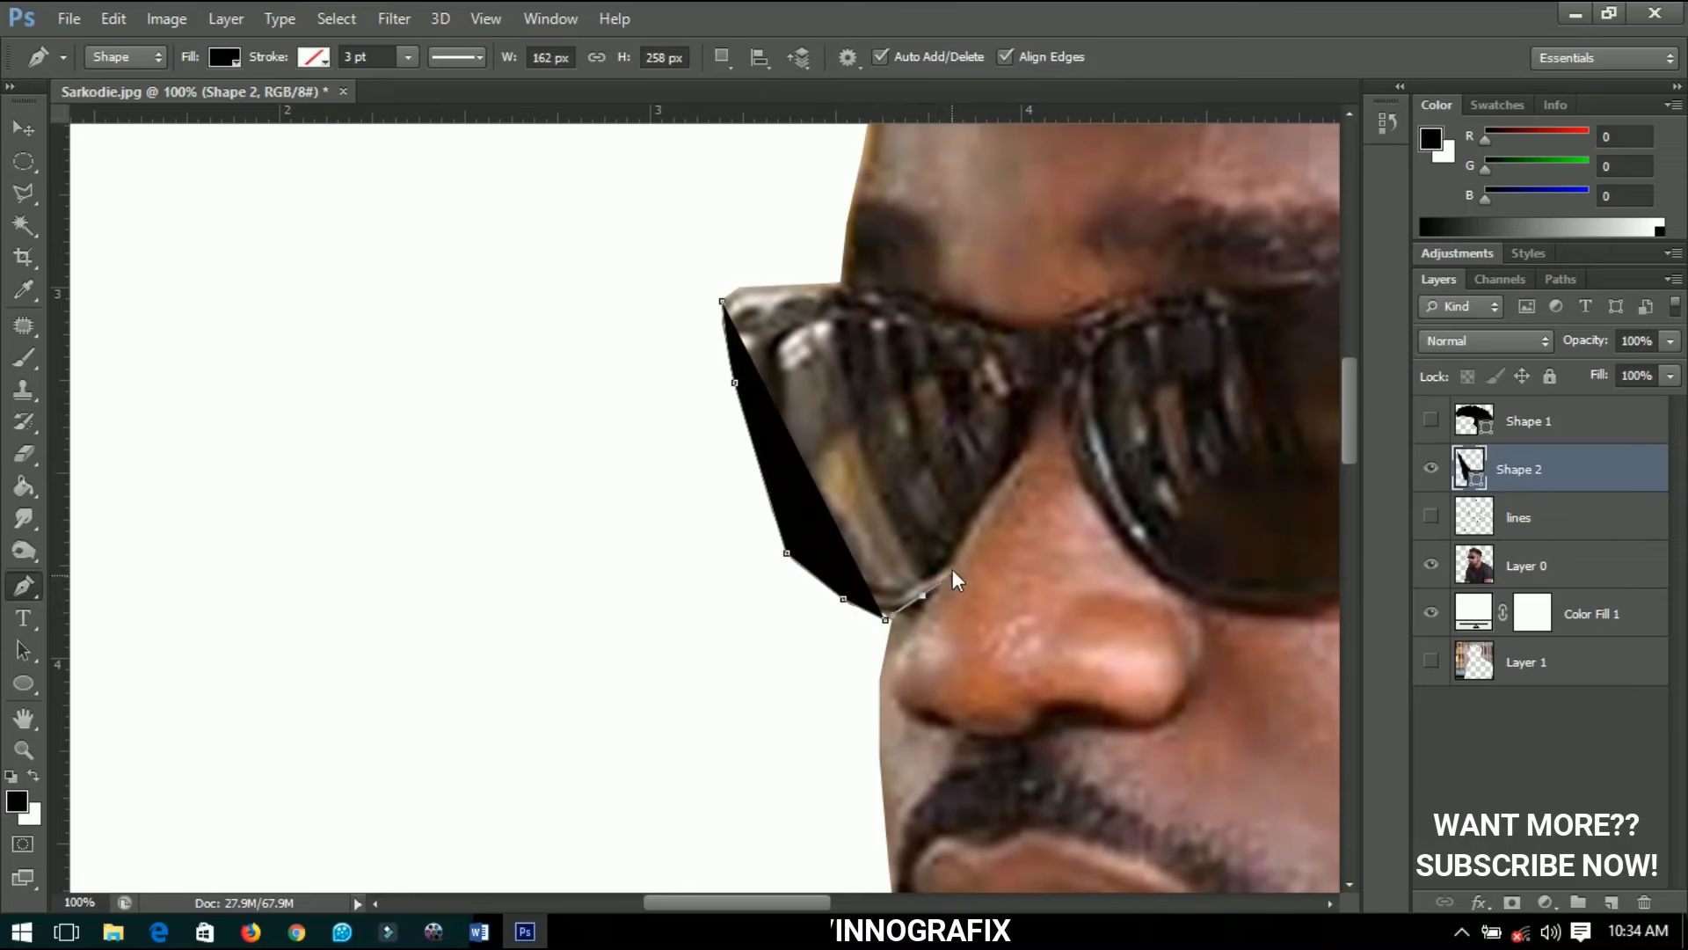
pyautogui.click(993, 484)
pyautogui.click(1017, 450)
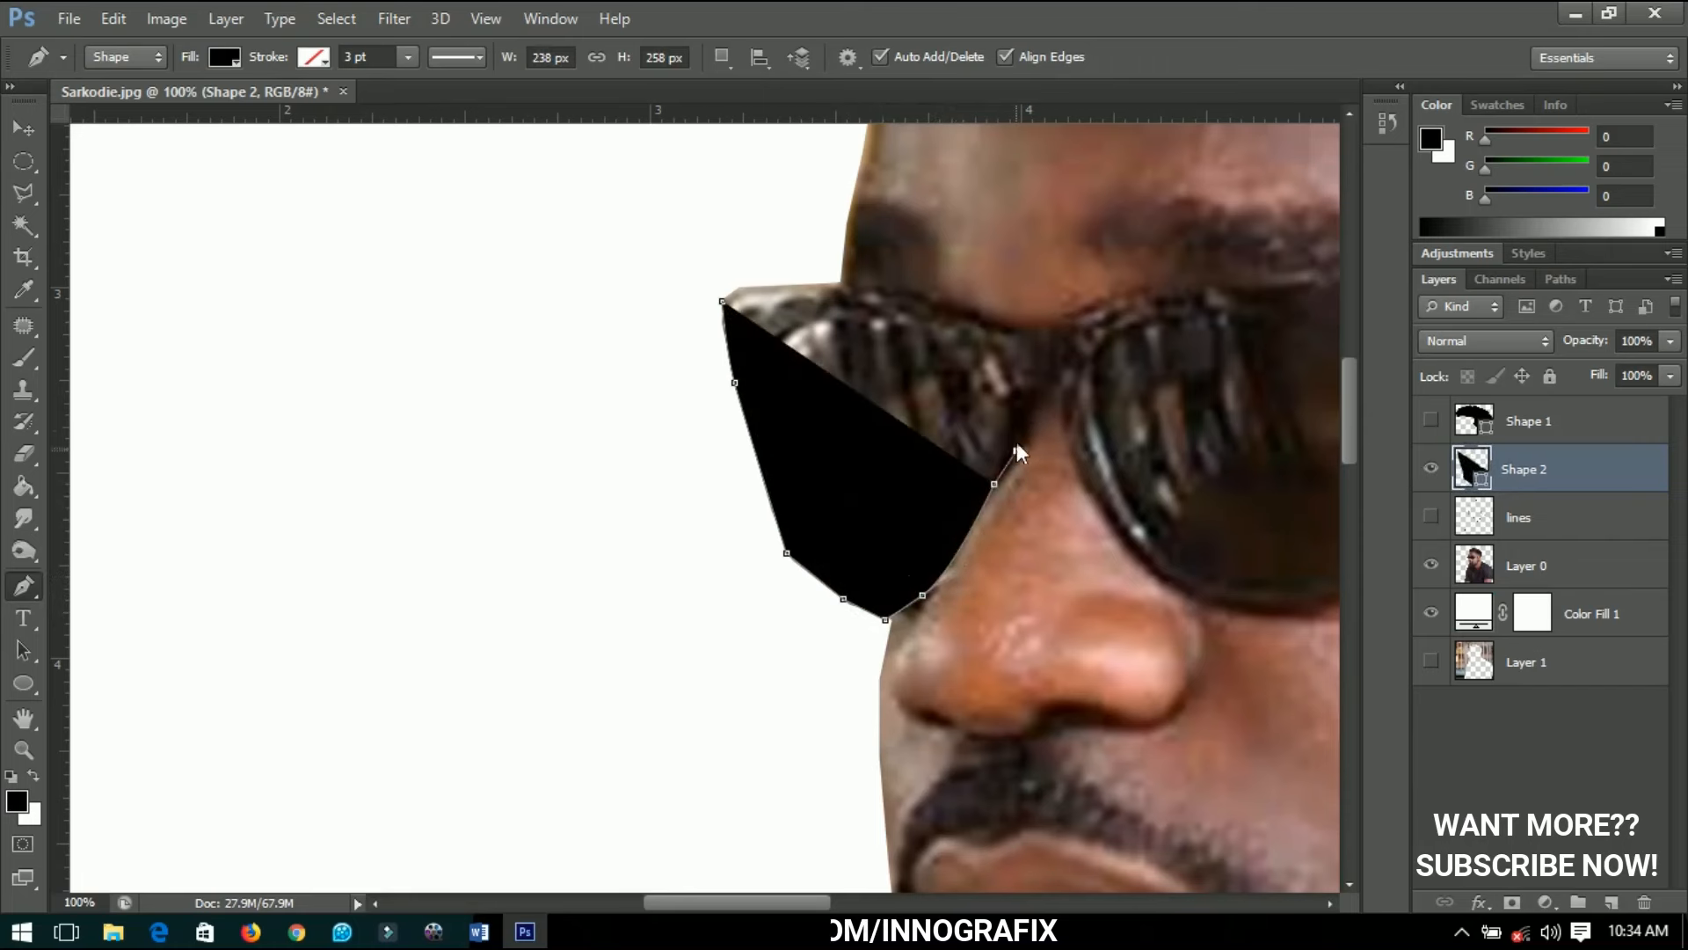
pyautogui.click(1029, 395)
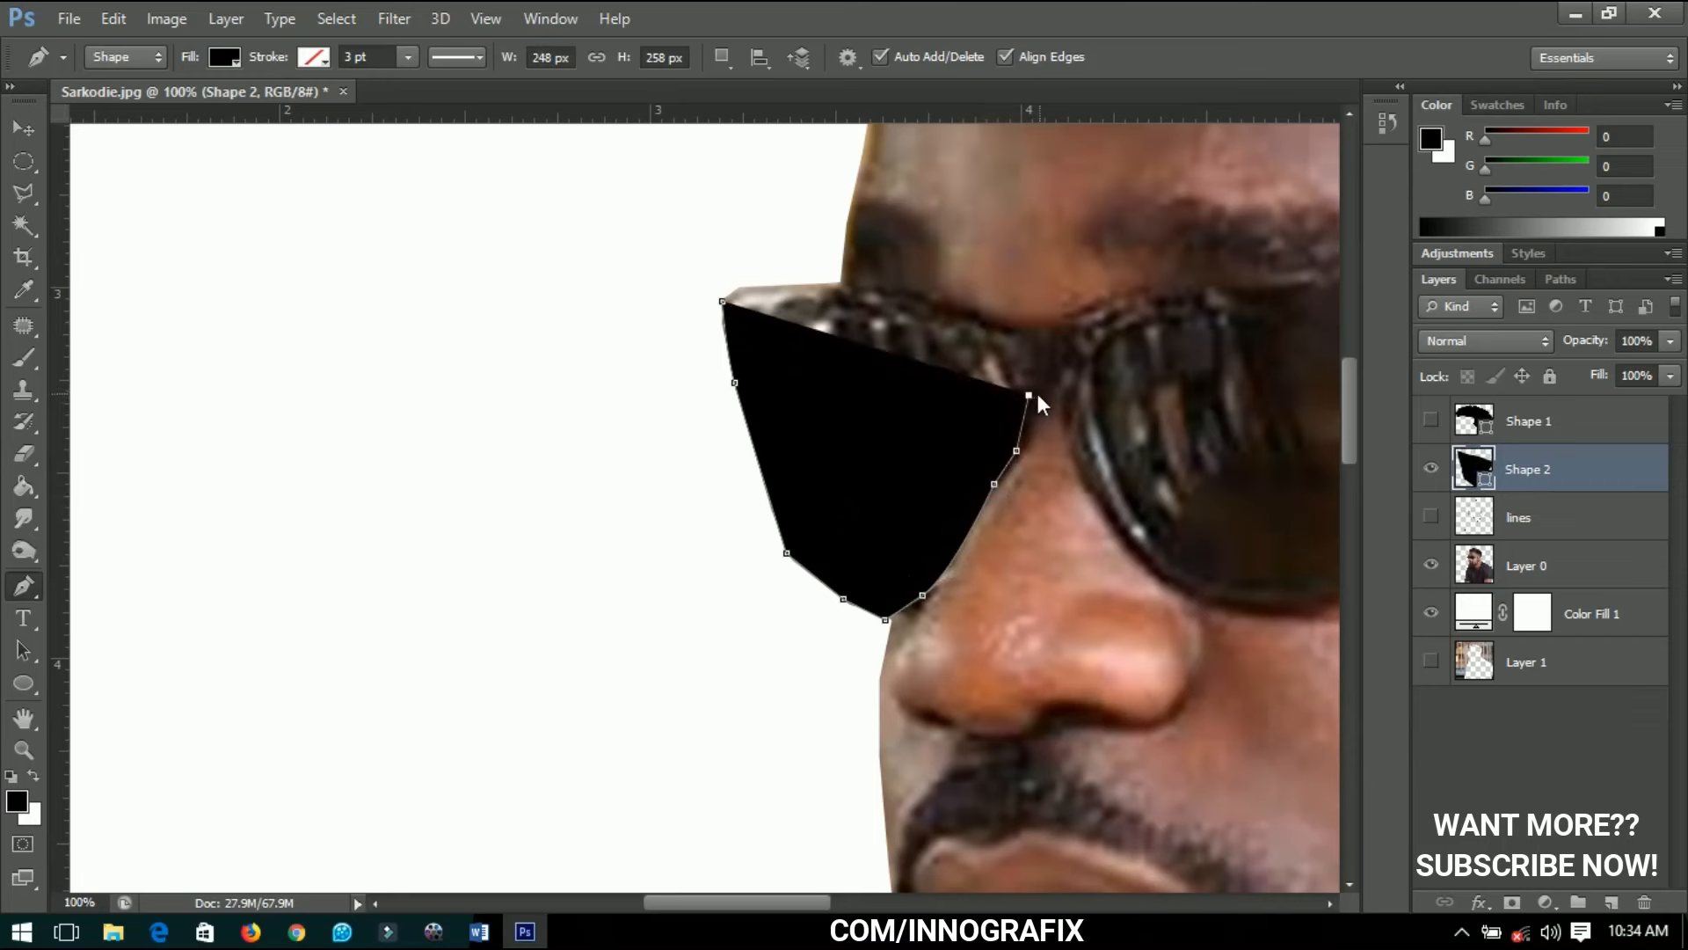
pyautogui.click(1057, 396)
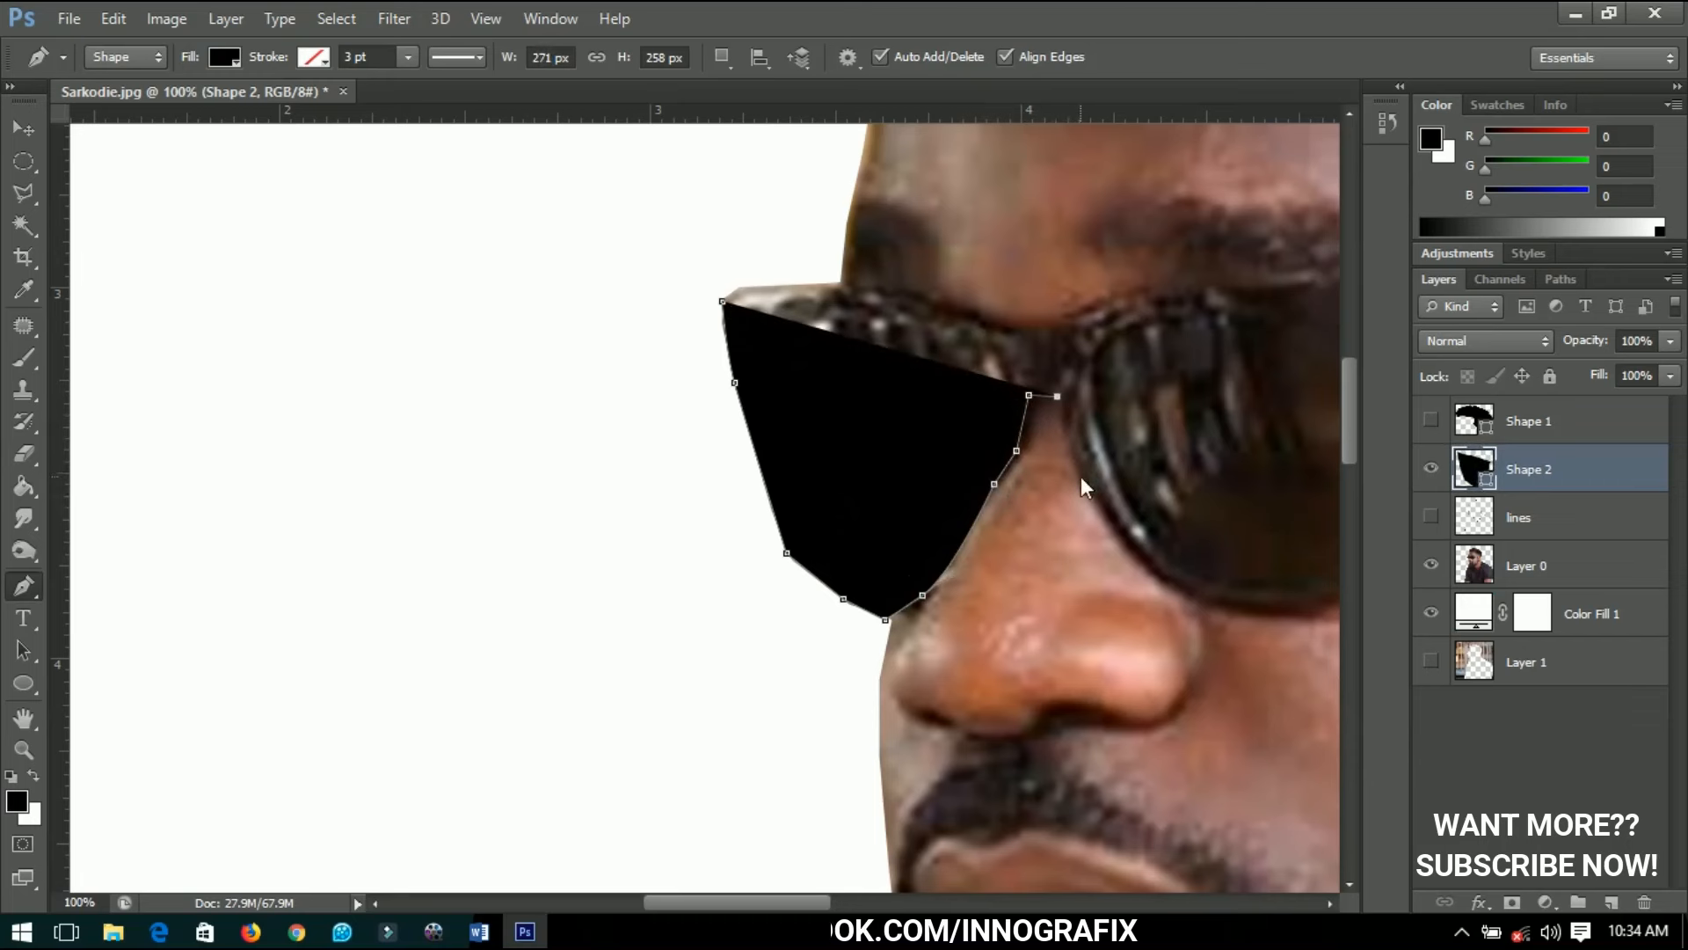
# Extend the sunglasses shape from the nose bridge around the near lens and up to the hinge.
pyautogui.moveTo(1085, 477); pyautogui.dragTo(1144, 560)
pyautogui.moveTo(1183, 593); pyautogui.dragTo(1195, 599)
pyautogui.moveTo(1238, 611); pyautogui.dragTo(1151, 573)
pyautogui.moveTo(1196, 559); pyautogui.dragTo(1215, 549)
pyautogui.moveTo(1245, 508); pyautogui.dragTo(866, 466)
pyautogui.click(878, 400)
pyautogui.click(884, 349)
# Continue the sunglasses shape along the arm's lower edge to its tip above the ear and back onto its upper edge.
pyautogui.click(1009, 346)
pyautogui.click(1249, 370)
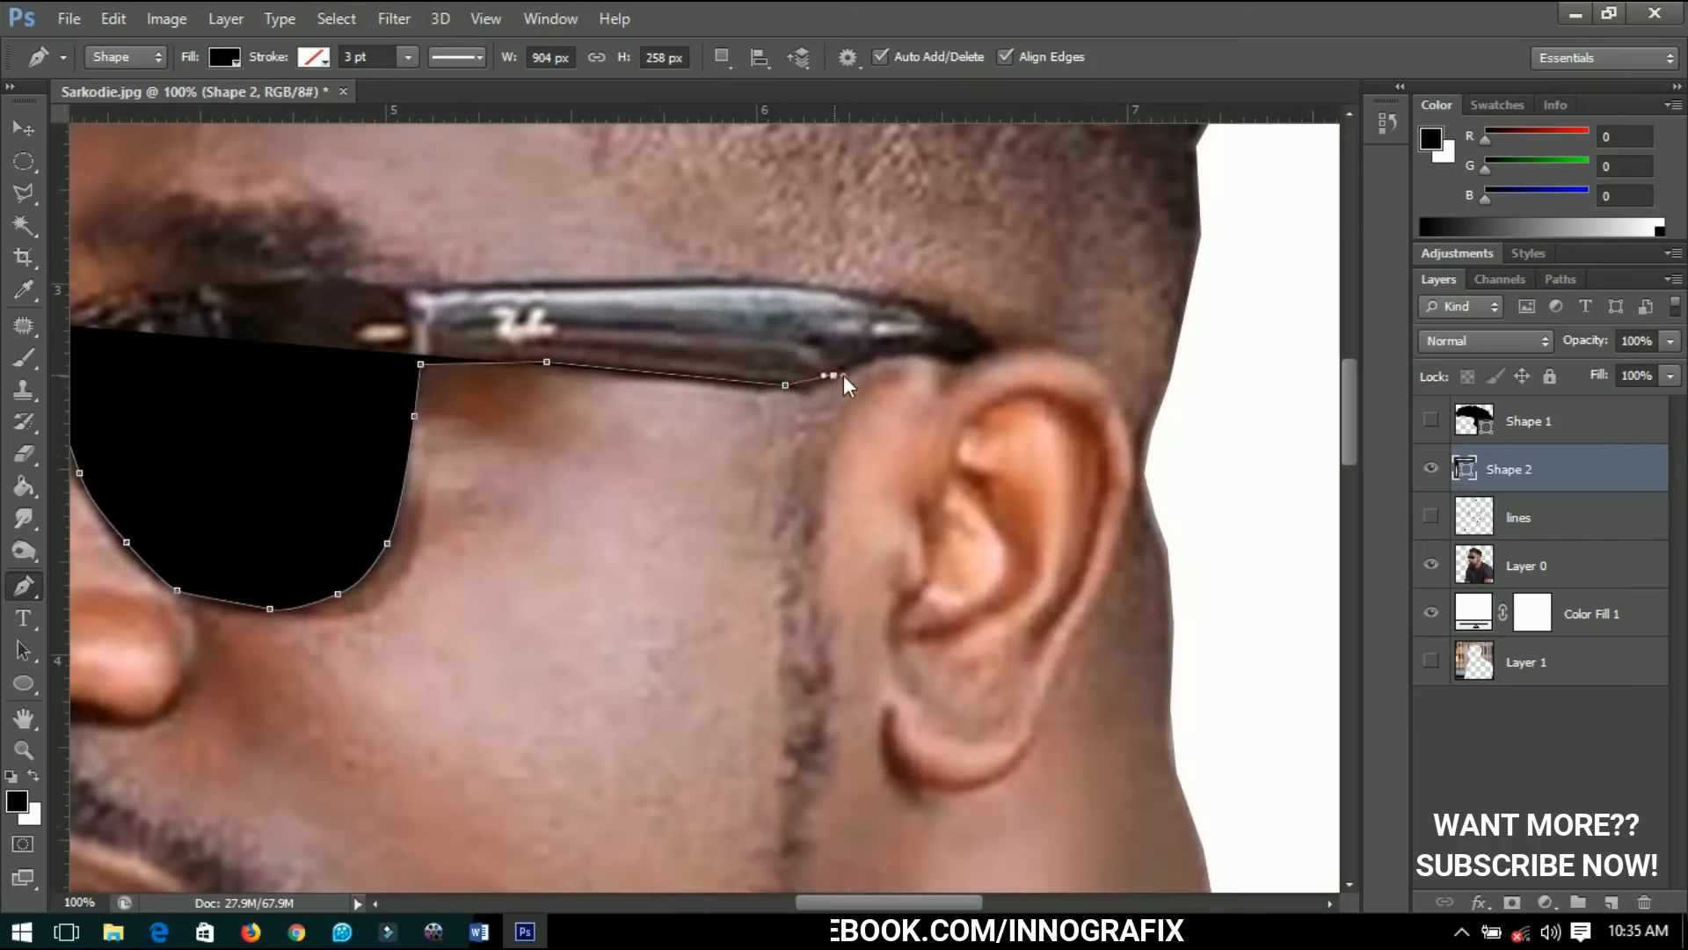
pyautogui.click(957, 361)
pyautogui.click(991, 350)
pyautogui.click(963, 324)
pyautogui.click(826, 291)
# Set the sunglasses shape's opacity to 0%, trace the top edge and close the shape at the outer corner, and restore the opacity to 100%.
pyautogui.moveTo(1580, 339); pyautogui.dragTo(1486, 339)
pyautogui.click(621, 281)
pyautogui.click(414, 289)
pyautogui.moveTo(278, 286); pyautogui.dragTo(828, 383)
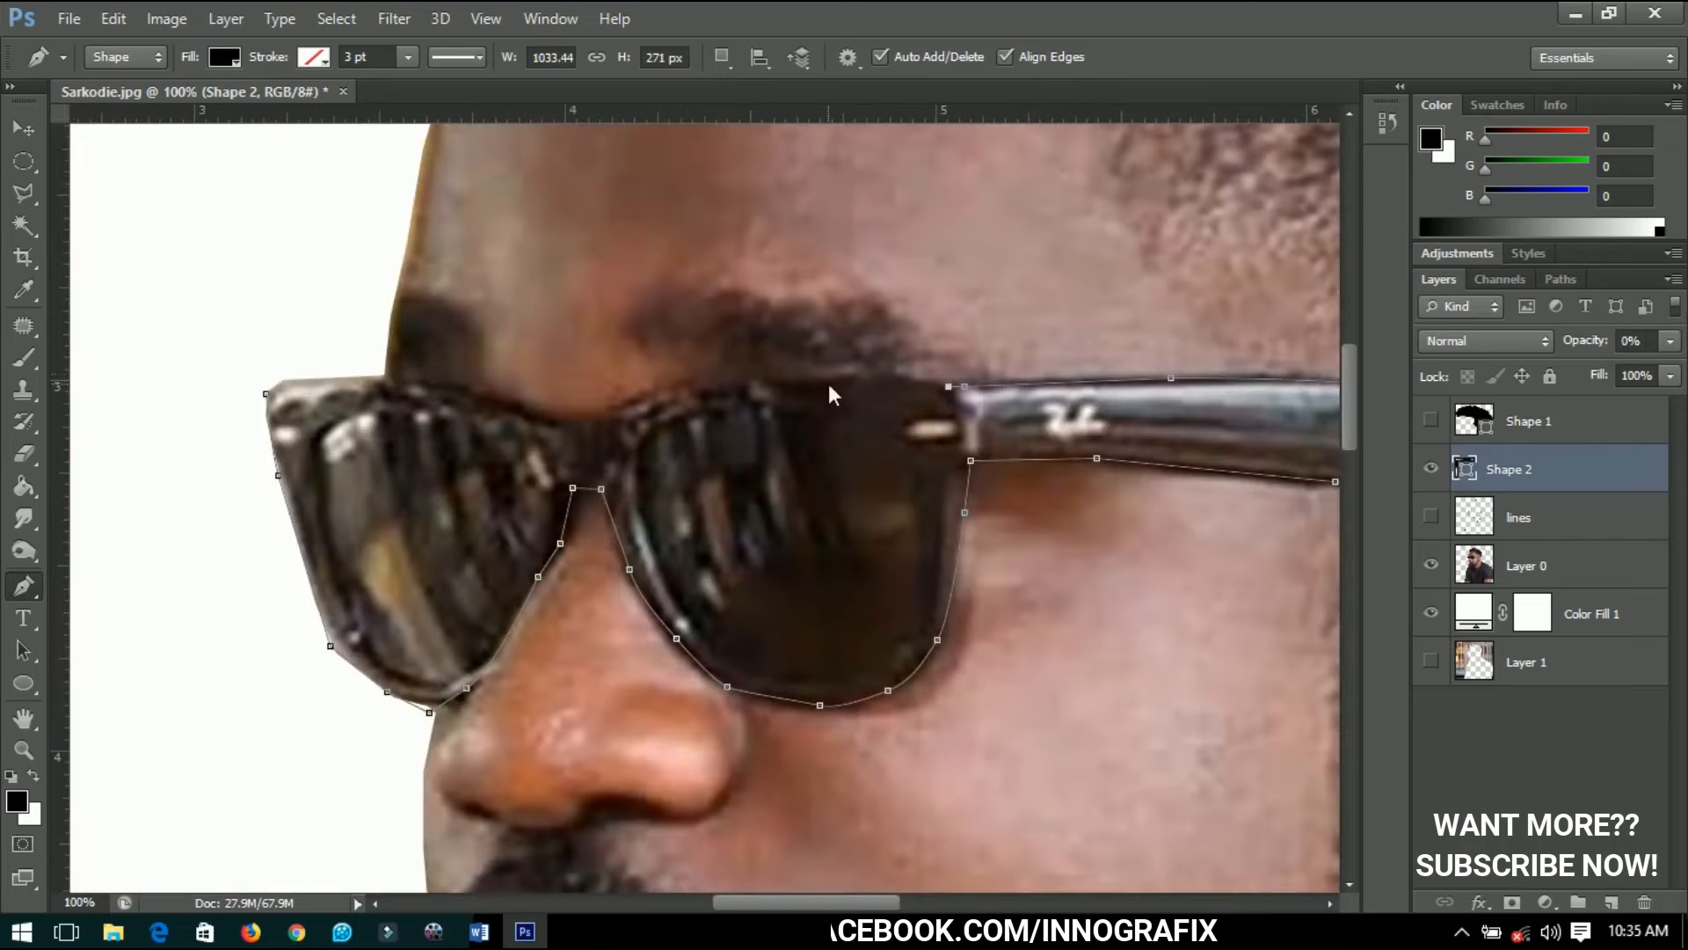
pyautogui.click(267, 393)
pyautogui.click(23, 129)
pyautogui.press('0')
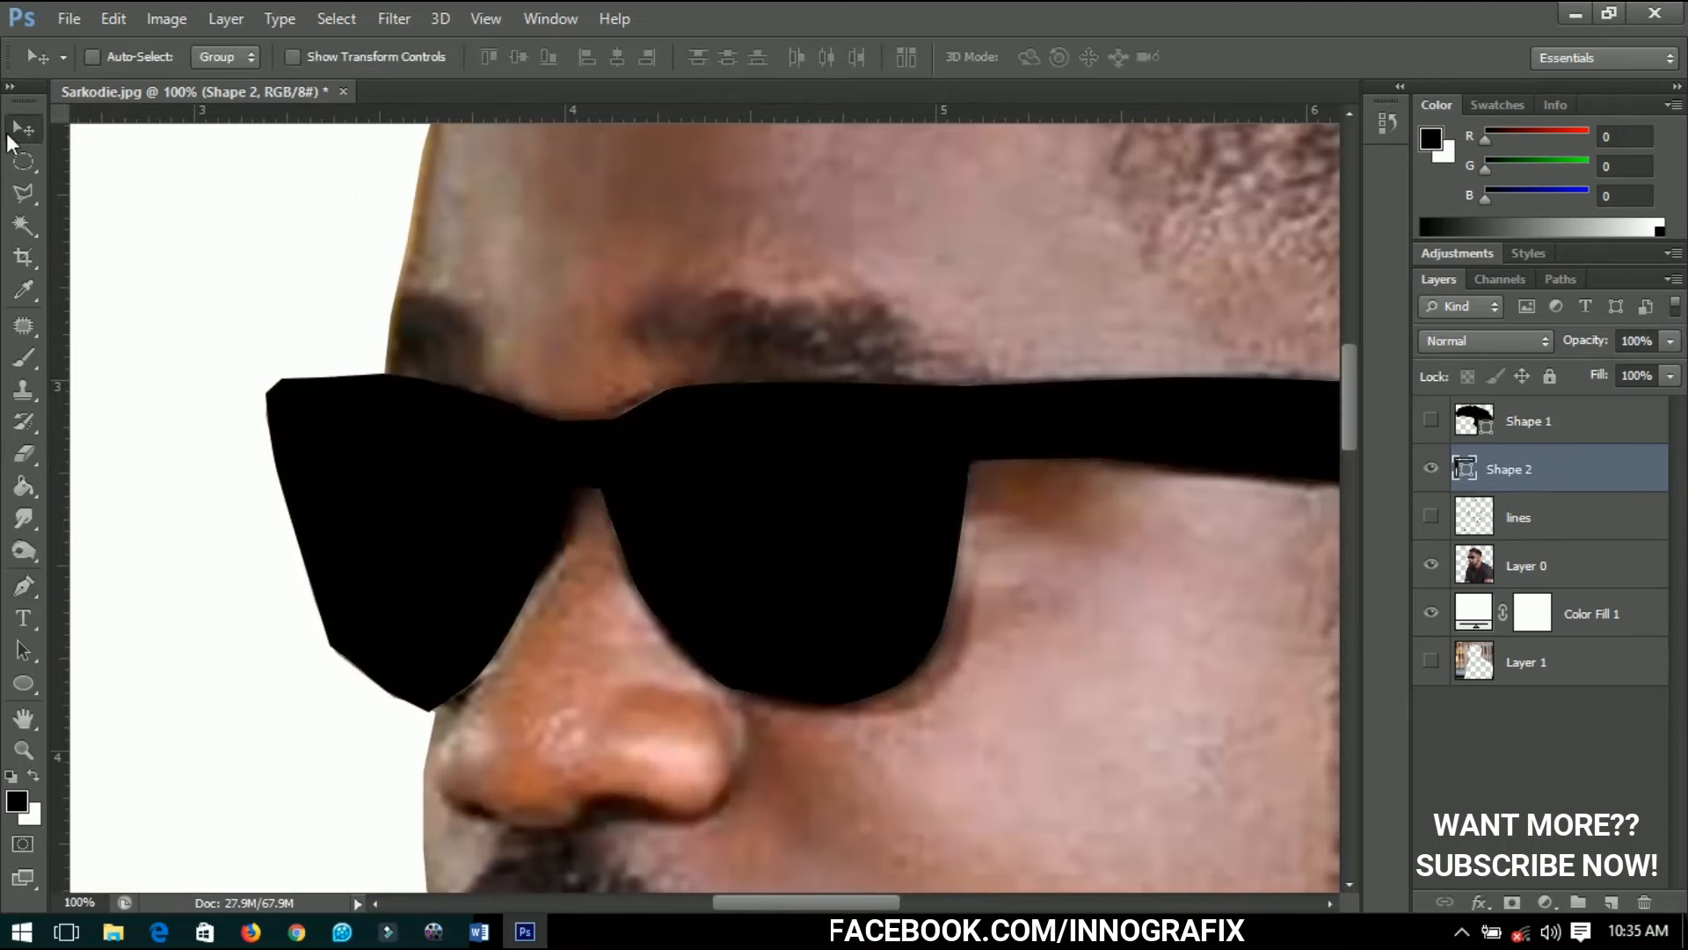
pyautogui.hotkey('ctrl', '0')
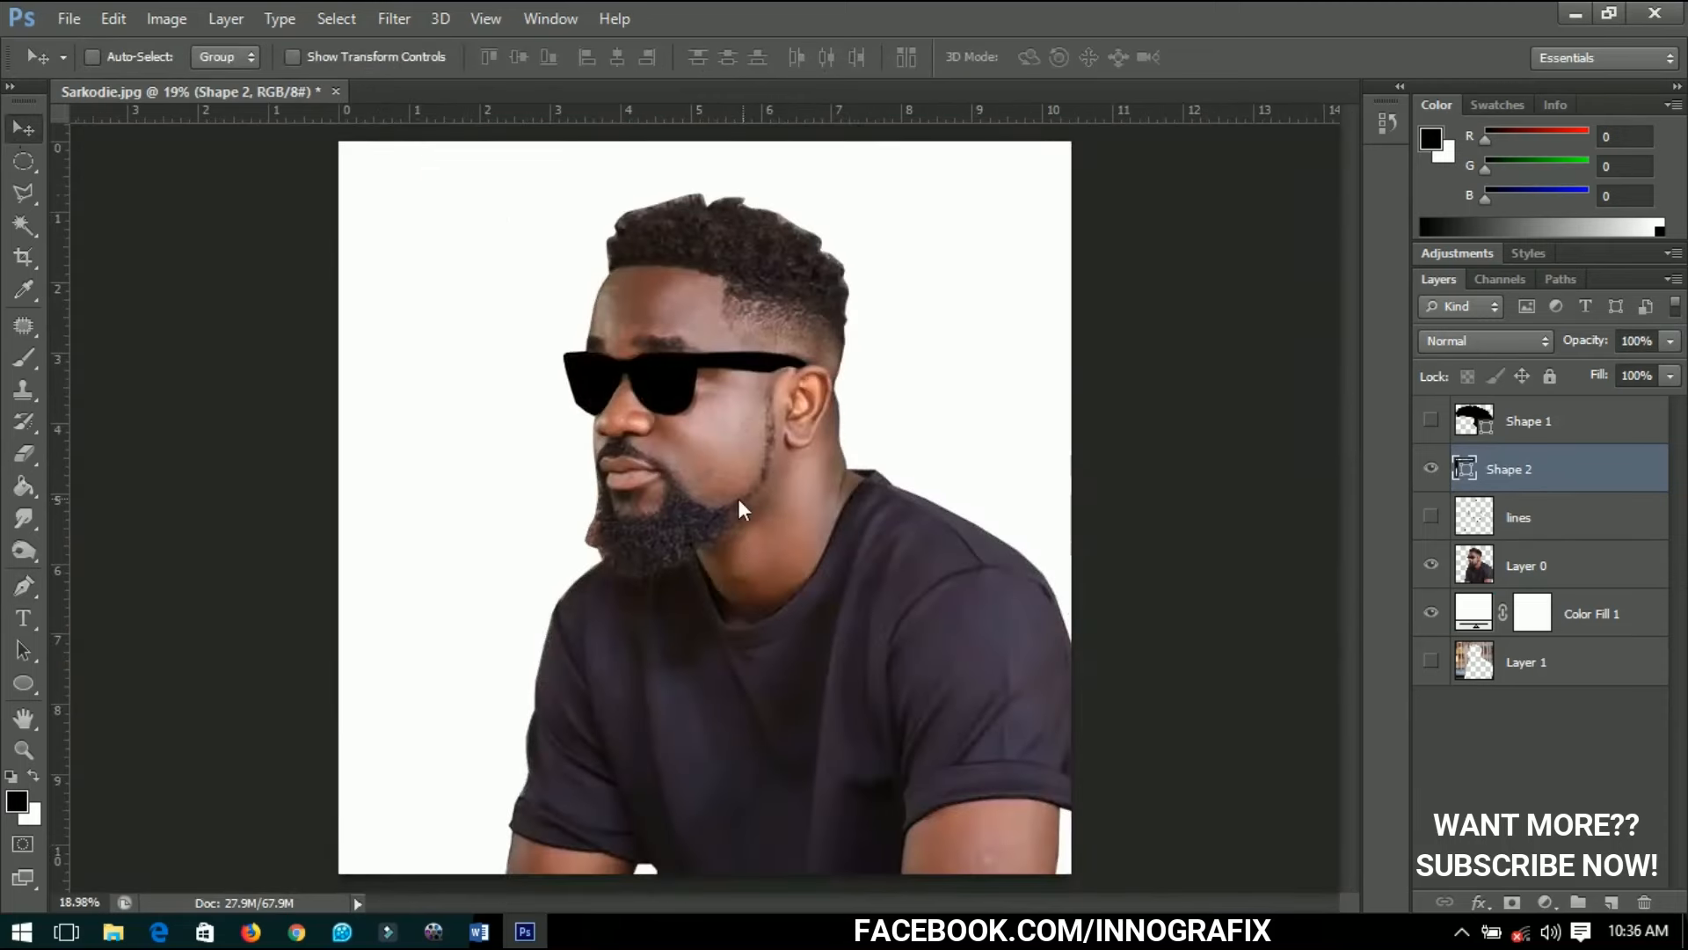
# Show the hair shape and lines layers, and check the artwork with the photo layer temporarily hidden.
pyautogui.click(1432, 422)
pyautogui.click(1432, 517)
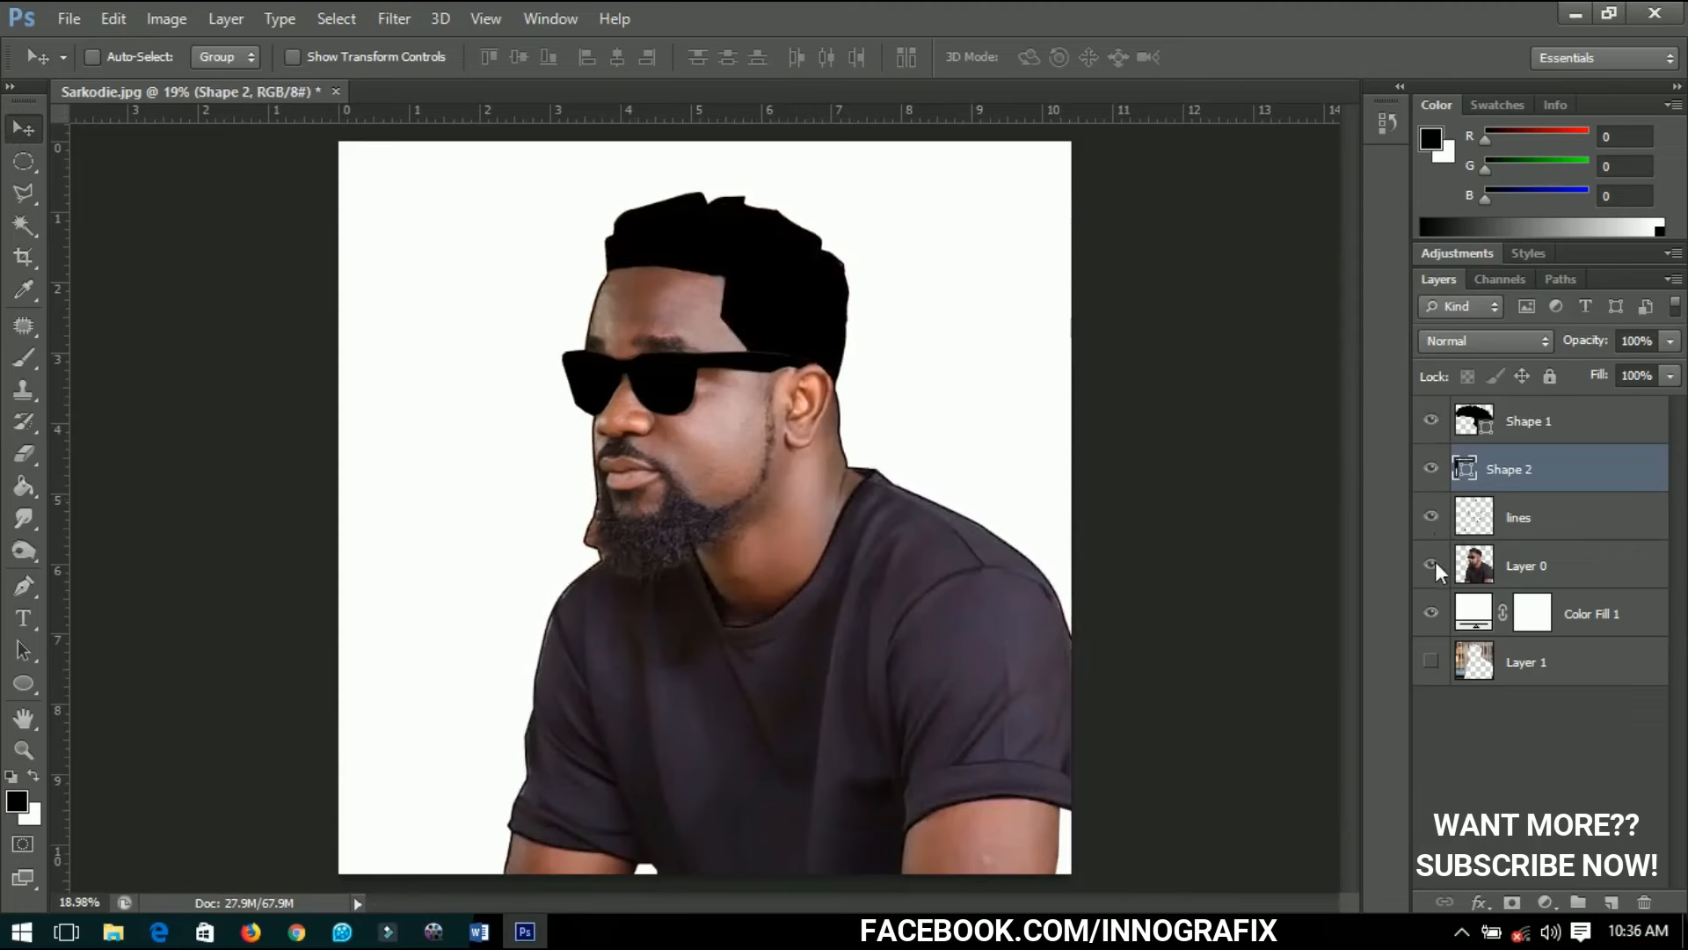
pyautogui.click(1433, 565)
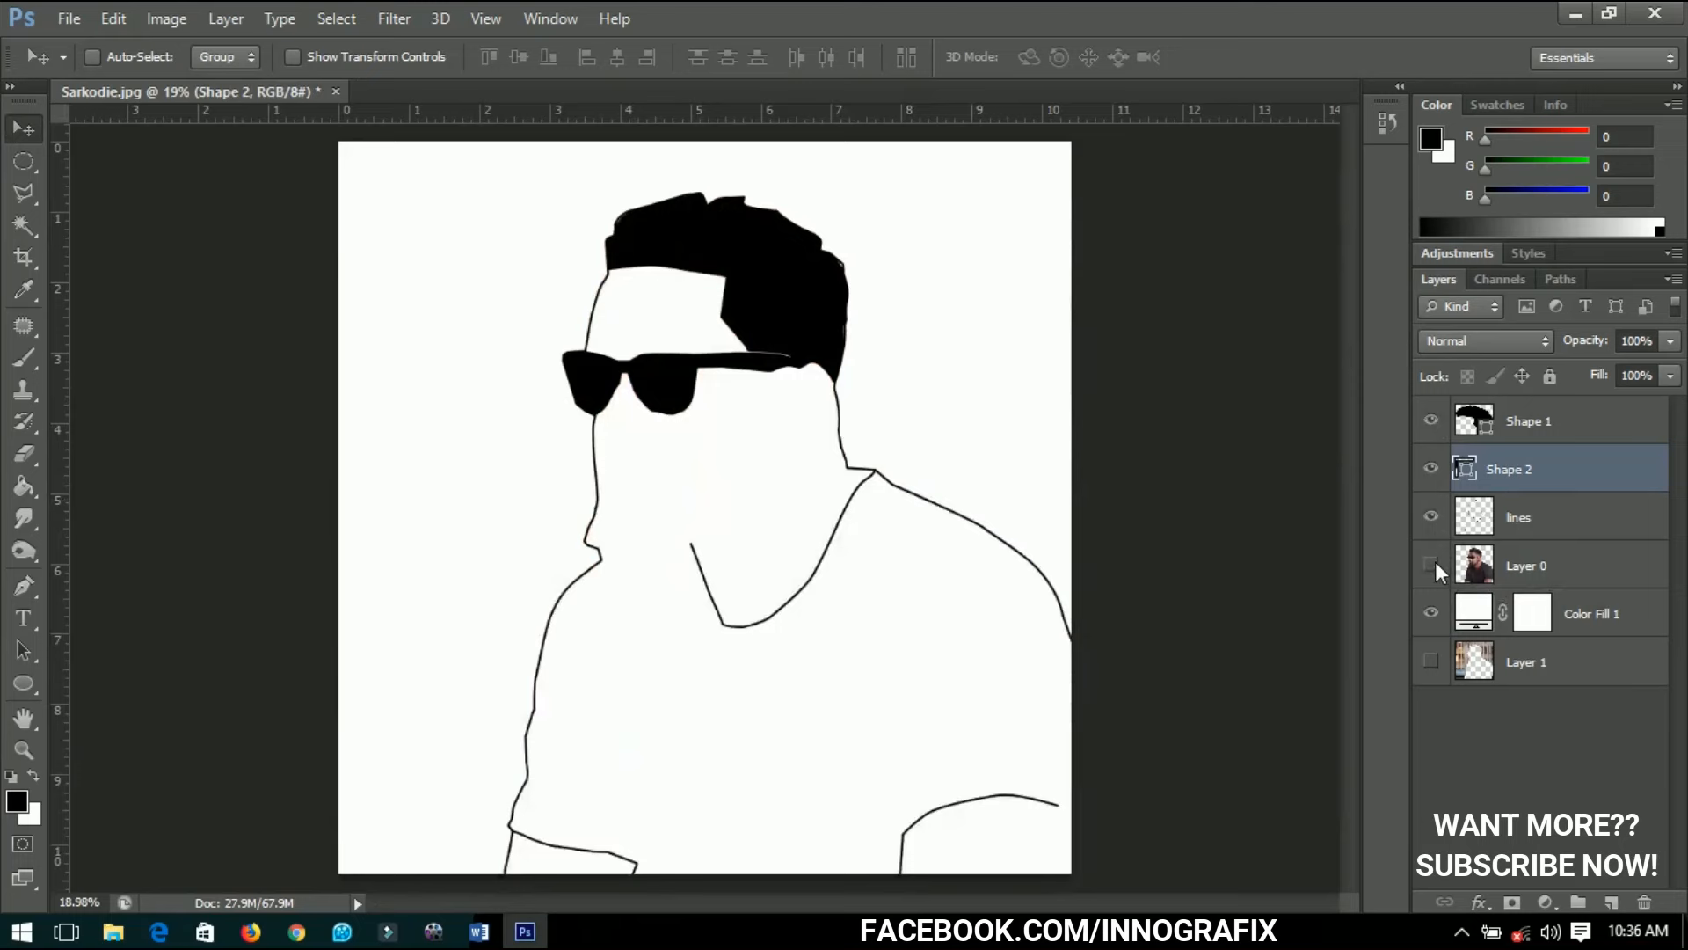
pyautogui.click(1433, 564)
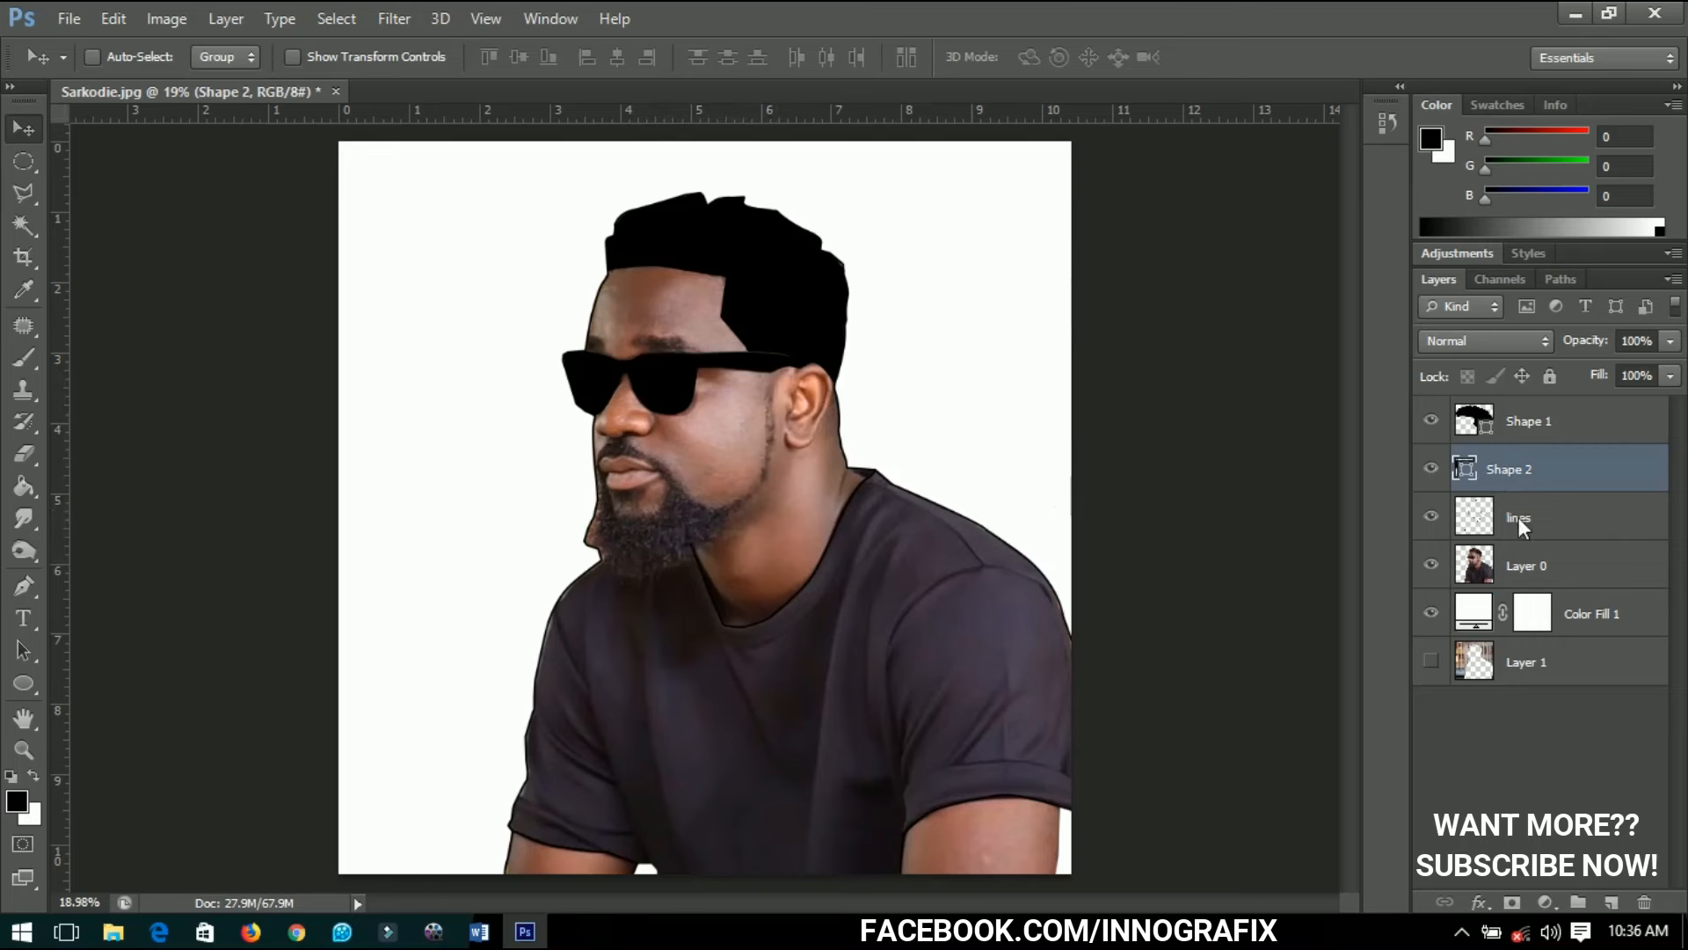
# Hide the hair, sunglasses and lines layers, and activate the Pen tool for tracing the beard at the sideburn.
pyautogui.click(1431, 468)
pyautogui.click(1431, 419)
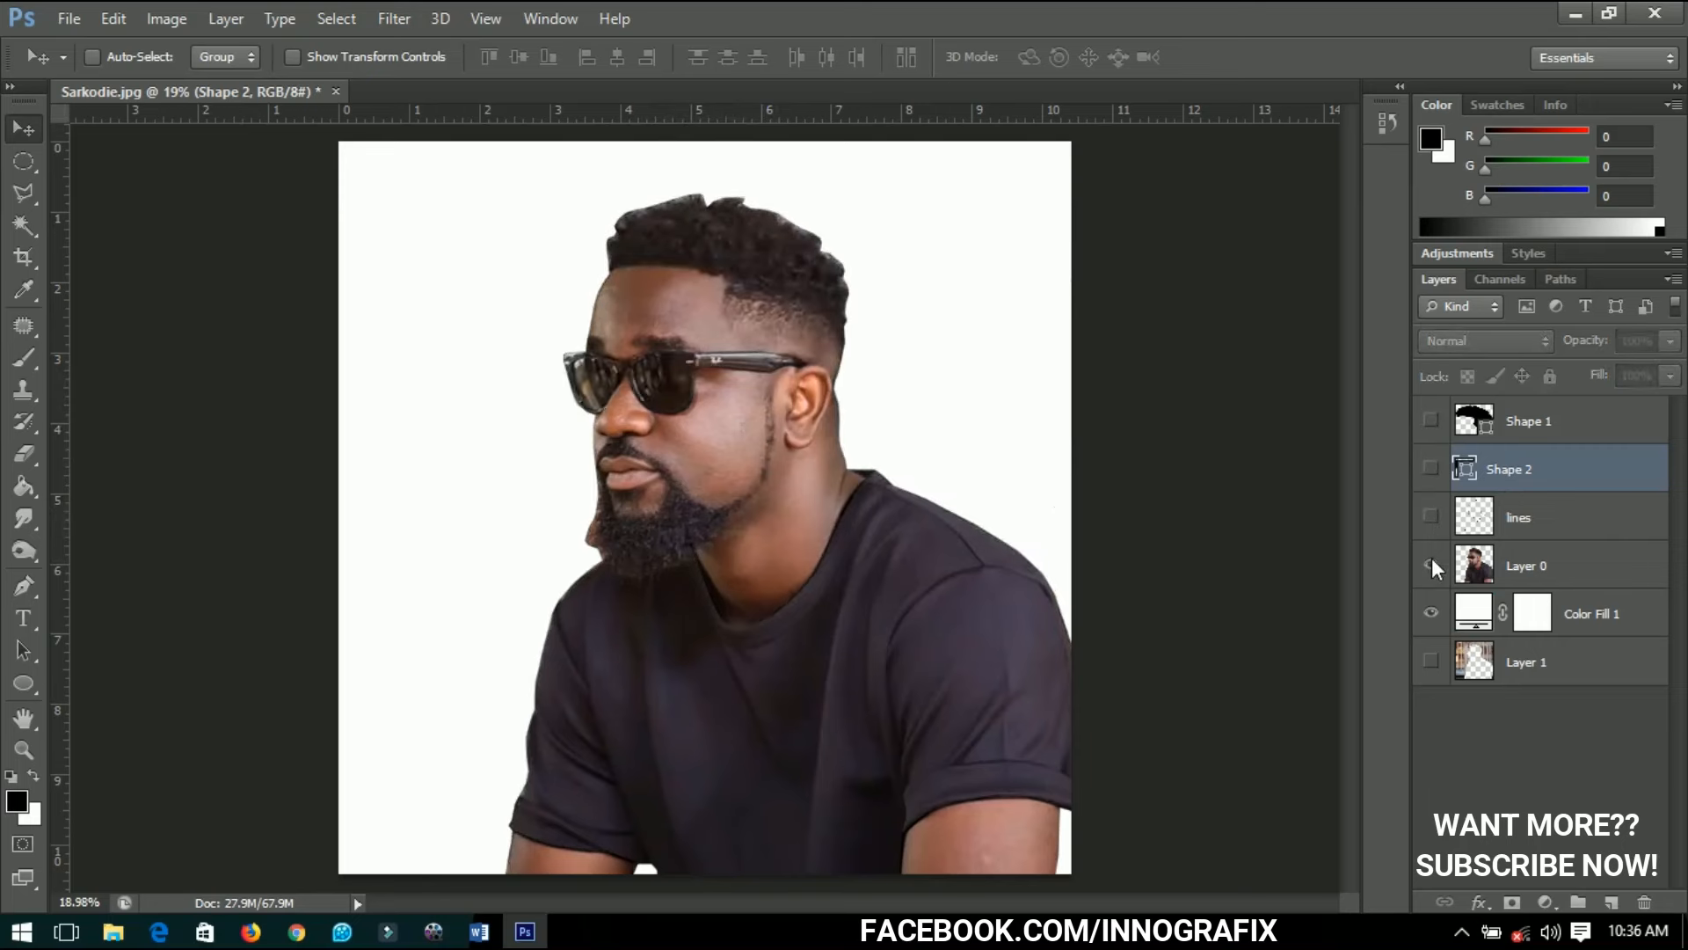
pyautogui.scroll(3, 762, 393)
pyautogui.scroll(2, 761, 395)
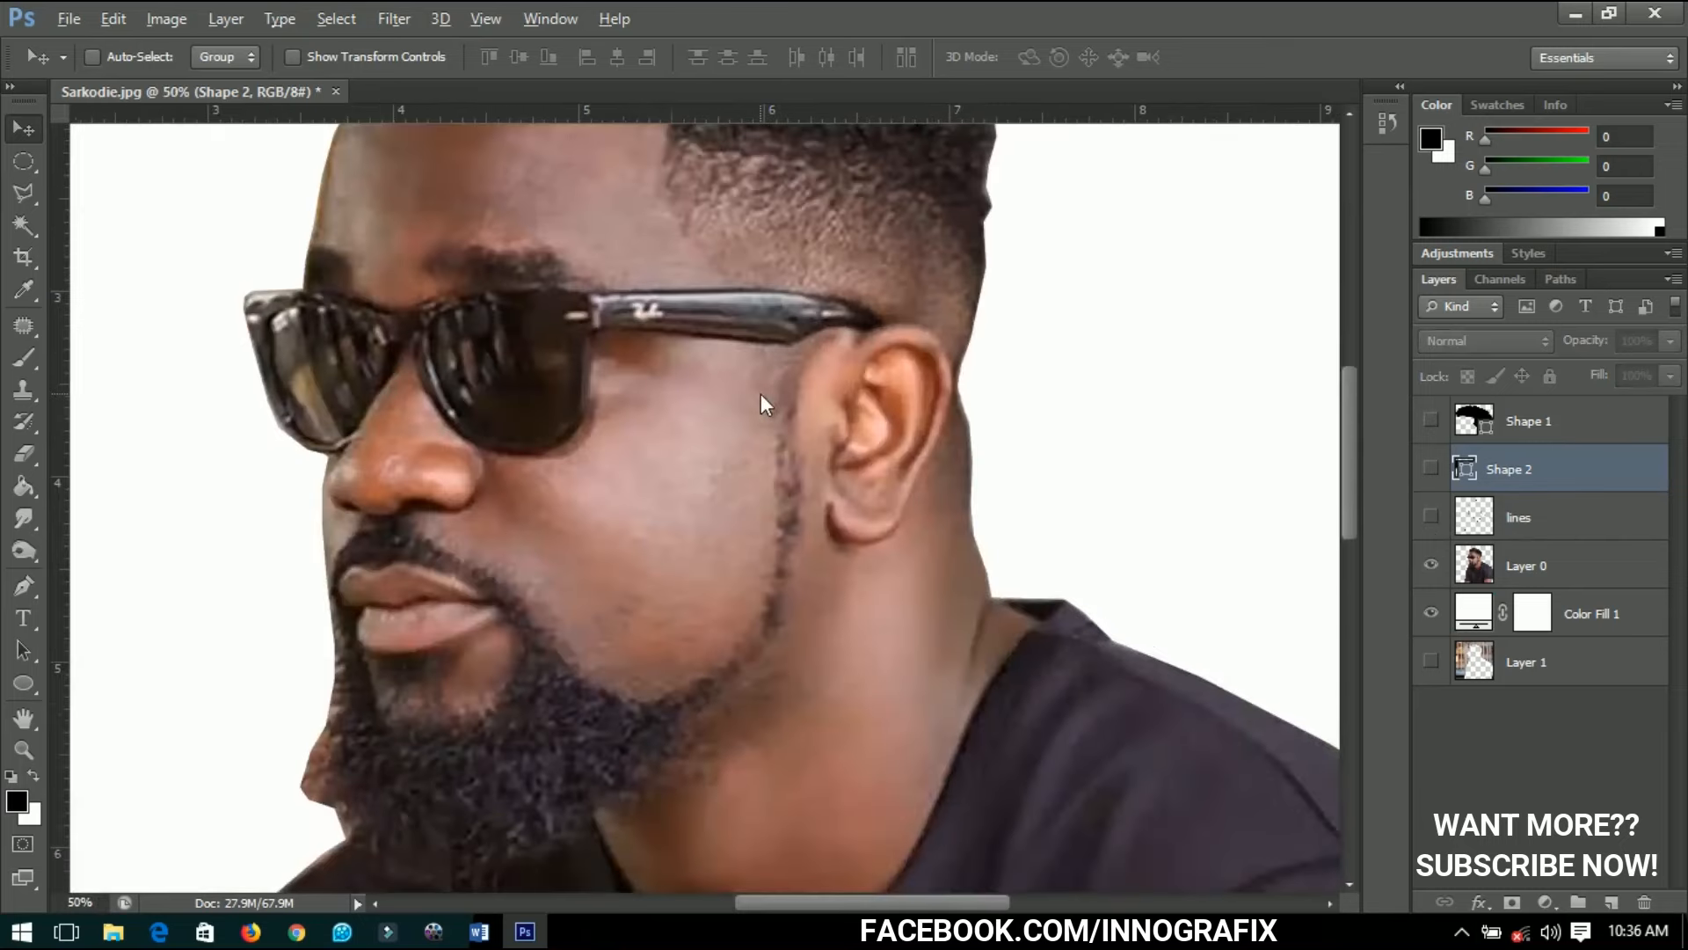
pyautogui.scroll(2, 762, 393)
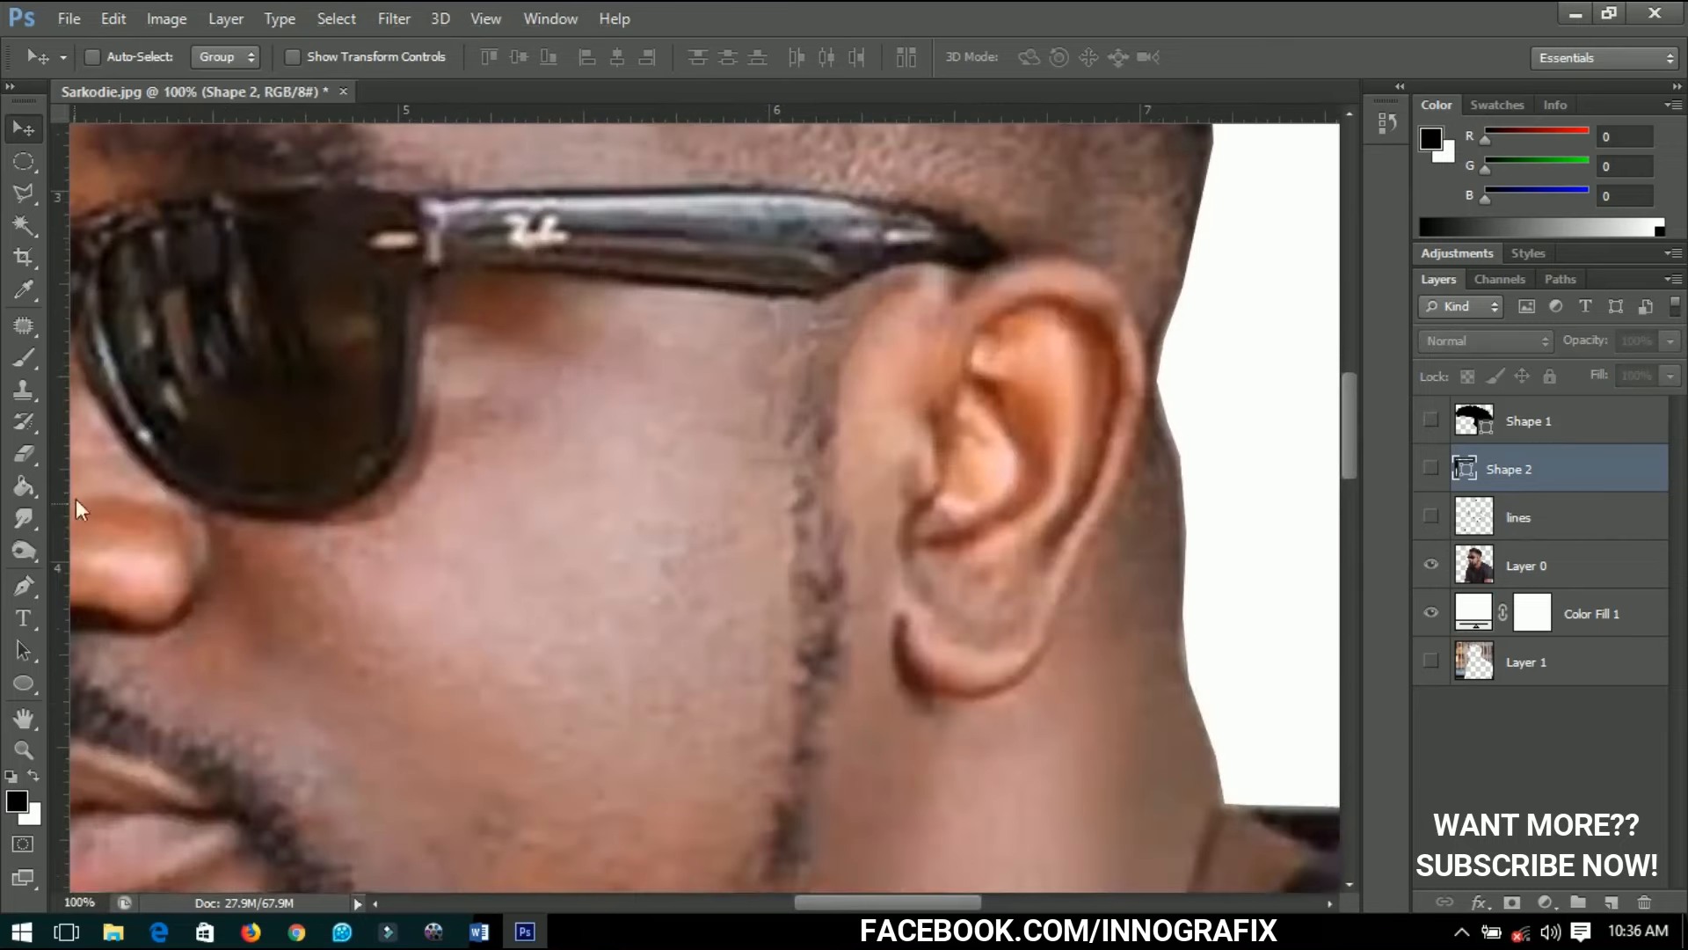
pyautogui.click(15, 588)
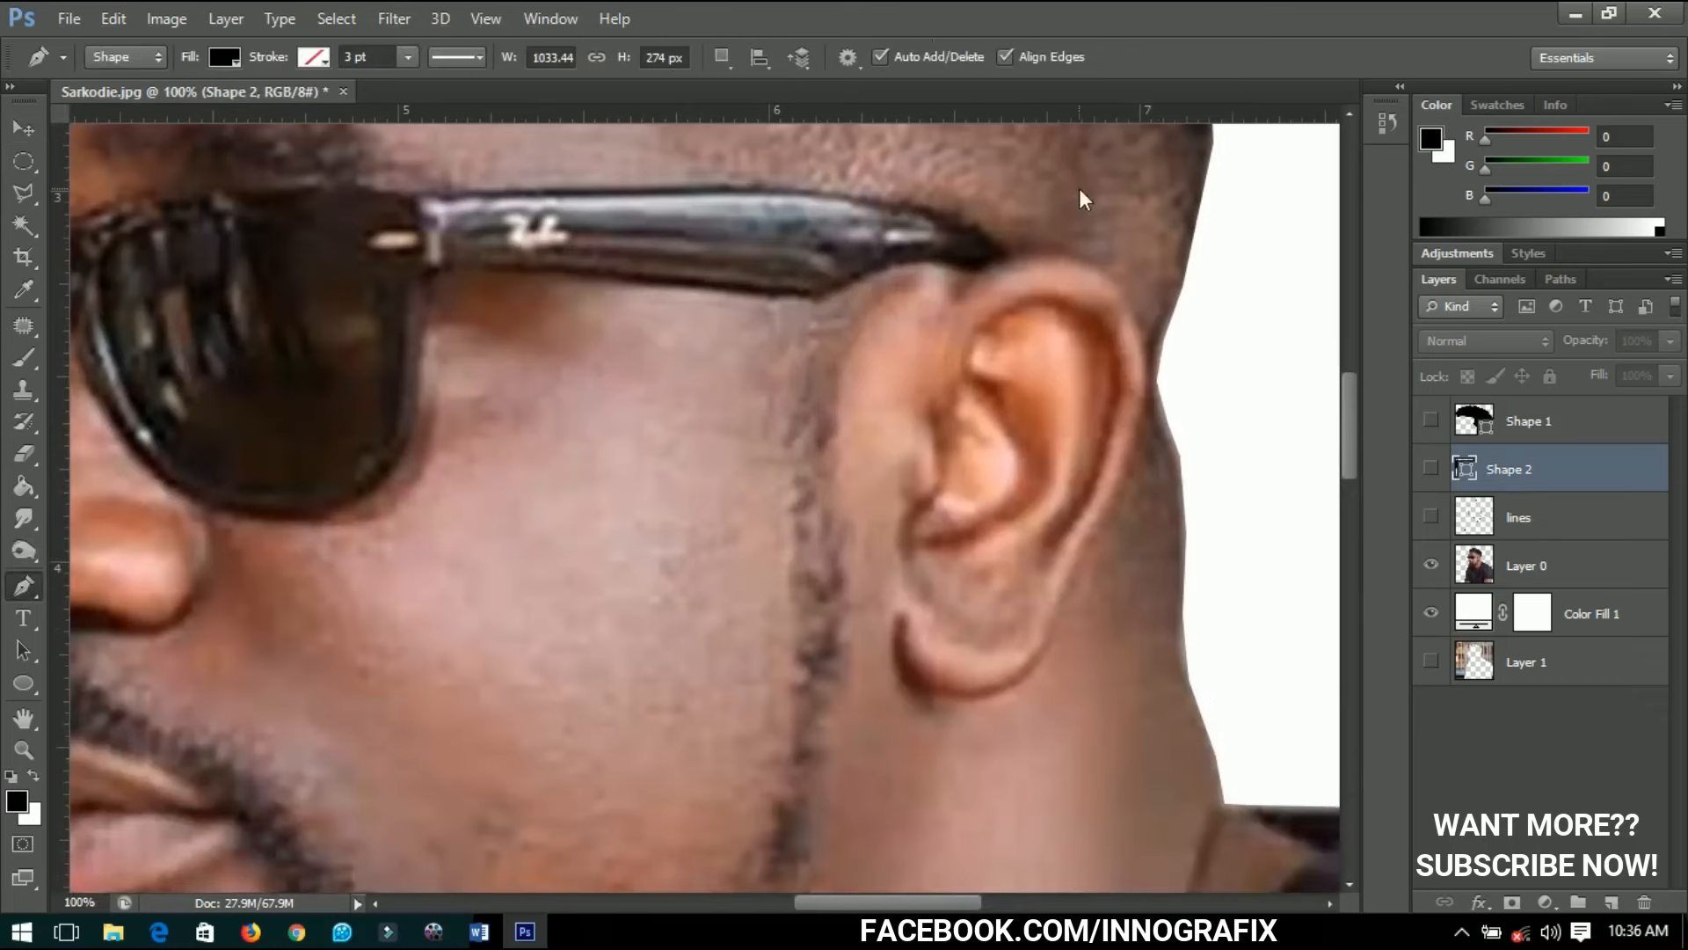
pyautogui.scroll(-1, 879, 311)
pyautogui.scroll(-2, 818, 255)
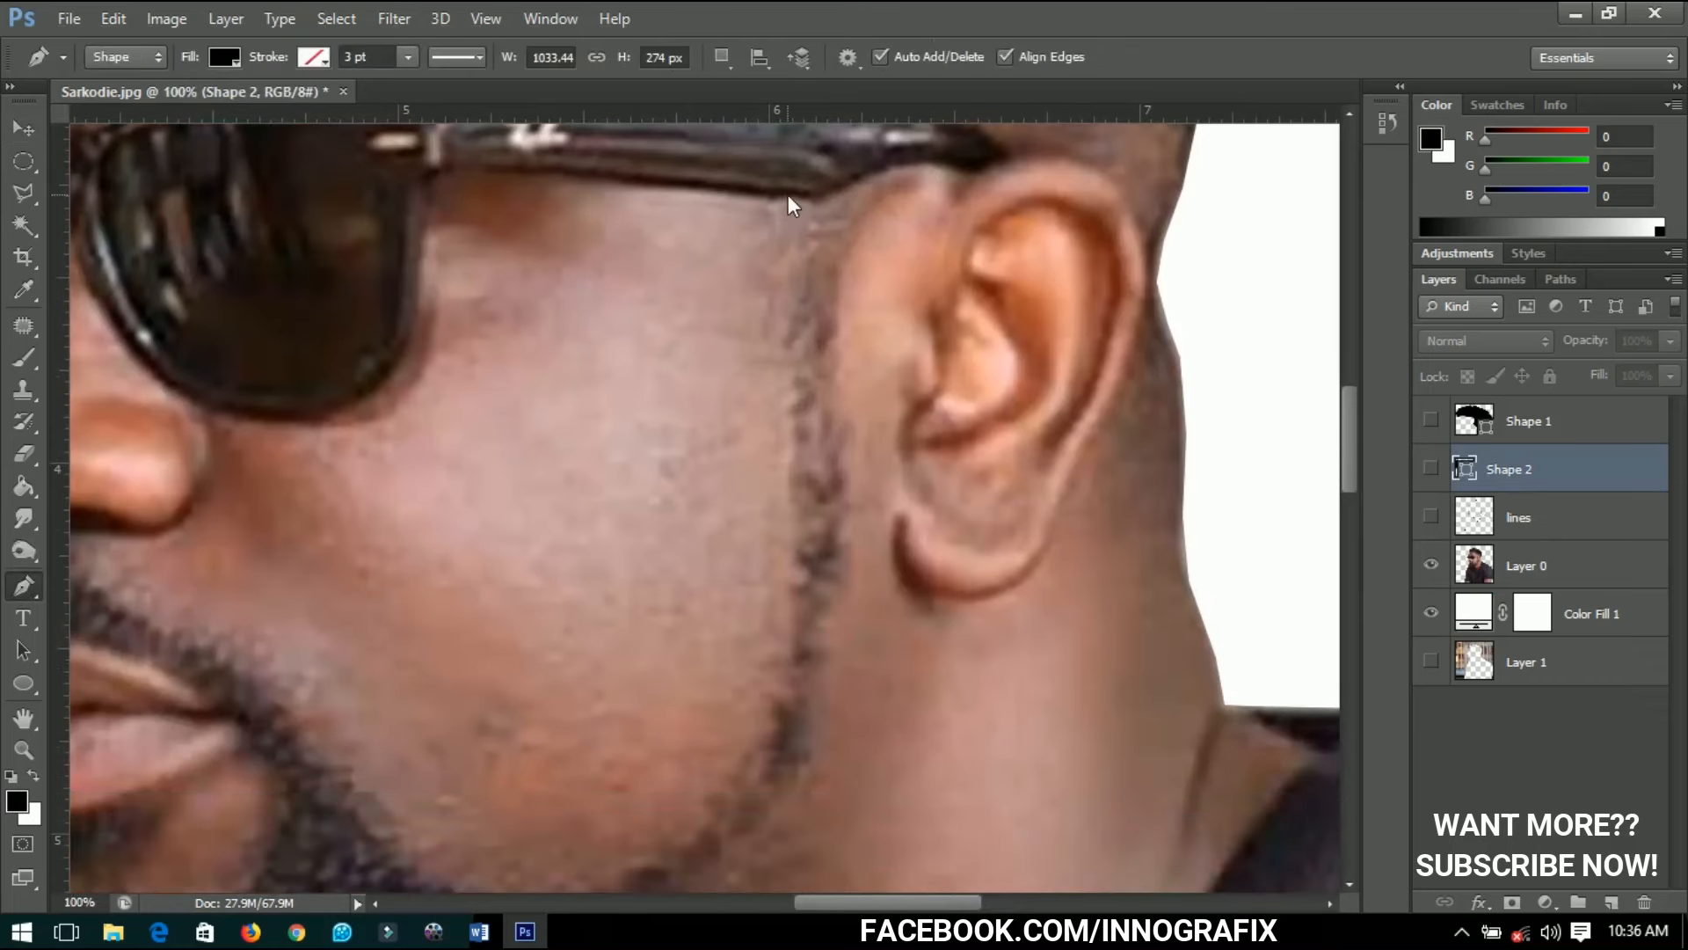
# Start a black Pen shape for the beard from the glasses arm down the sideburn's front edge and along the cheek line to the mustache.
pyautogui.click(792, 199)
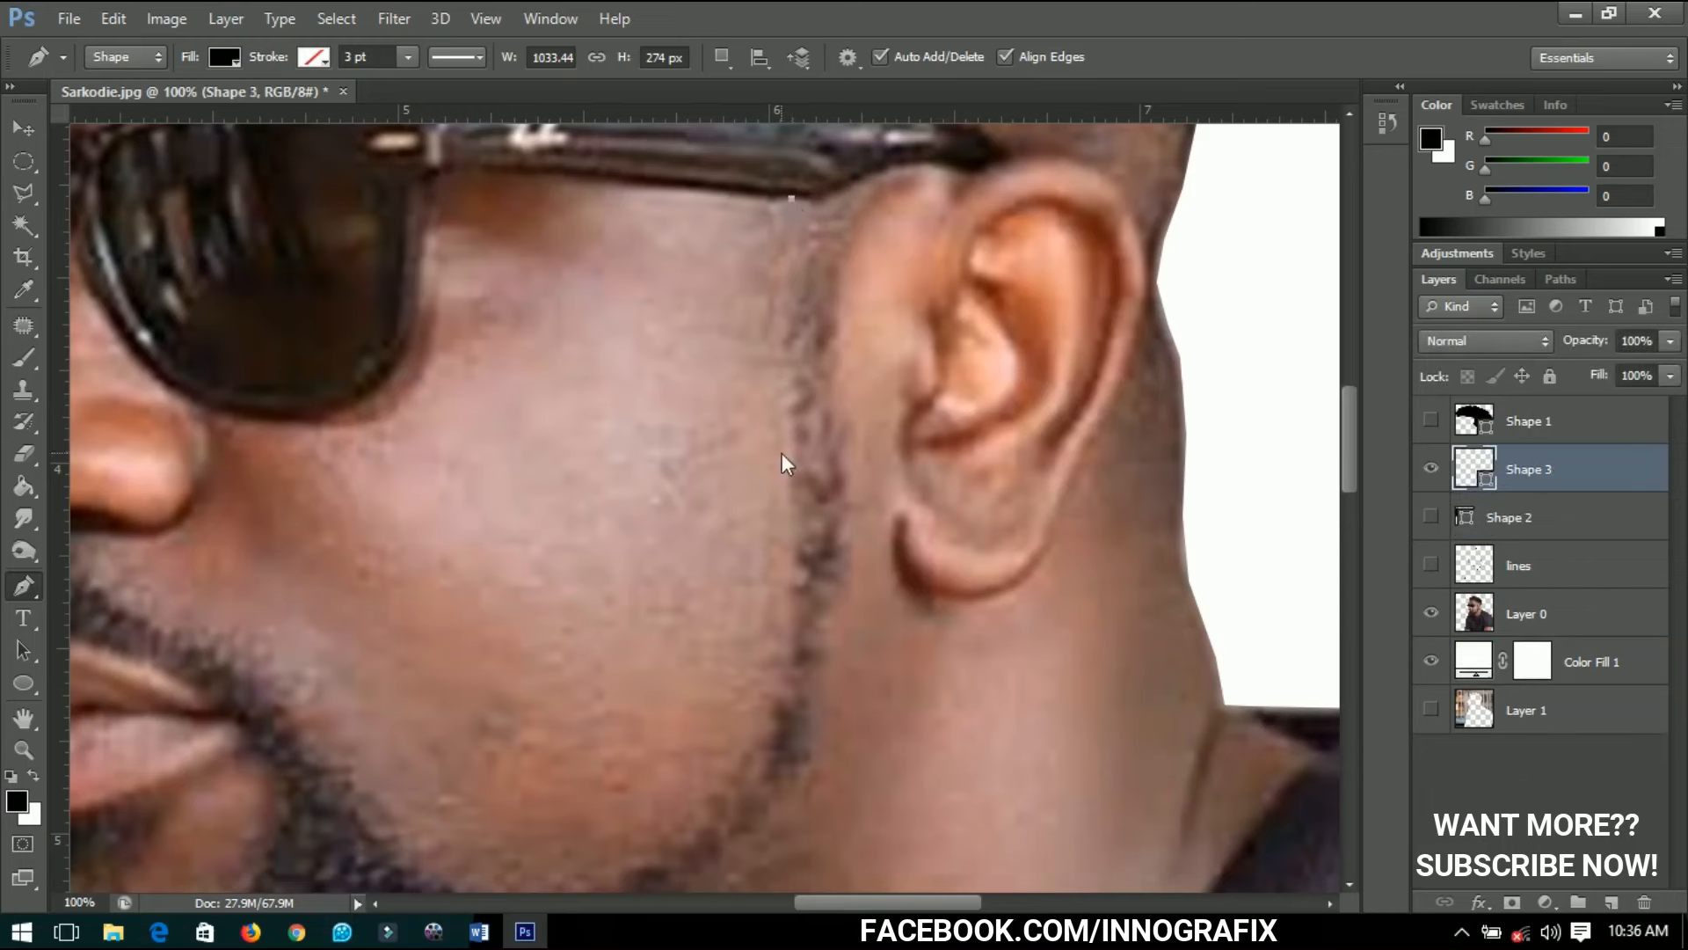
pyautogui.moveTo(794, 528); pyautogui.dragTo(785, 608)
pyautogui.moveTo(779, 698); pyautogui.dragTo(1063, 542)
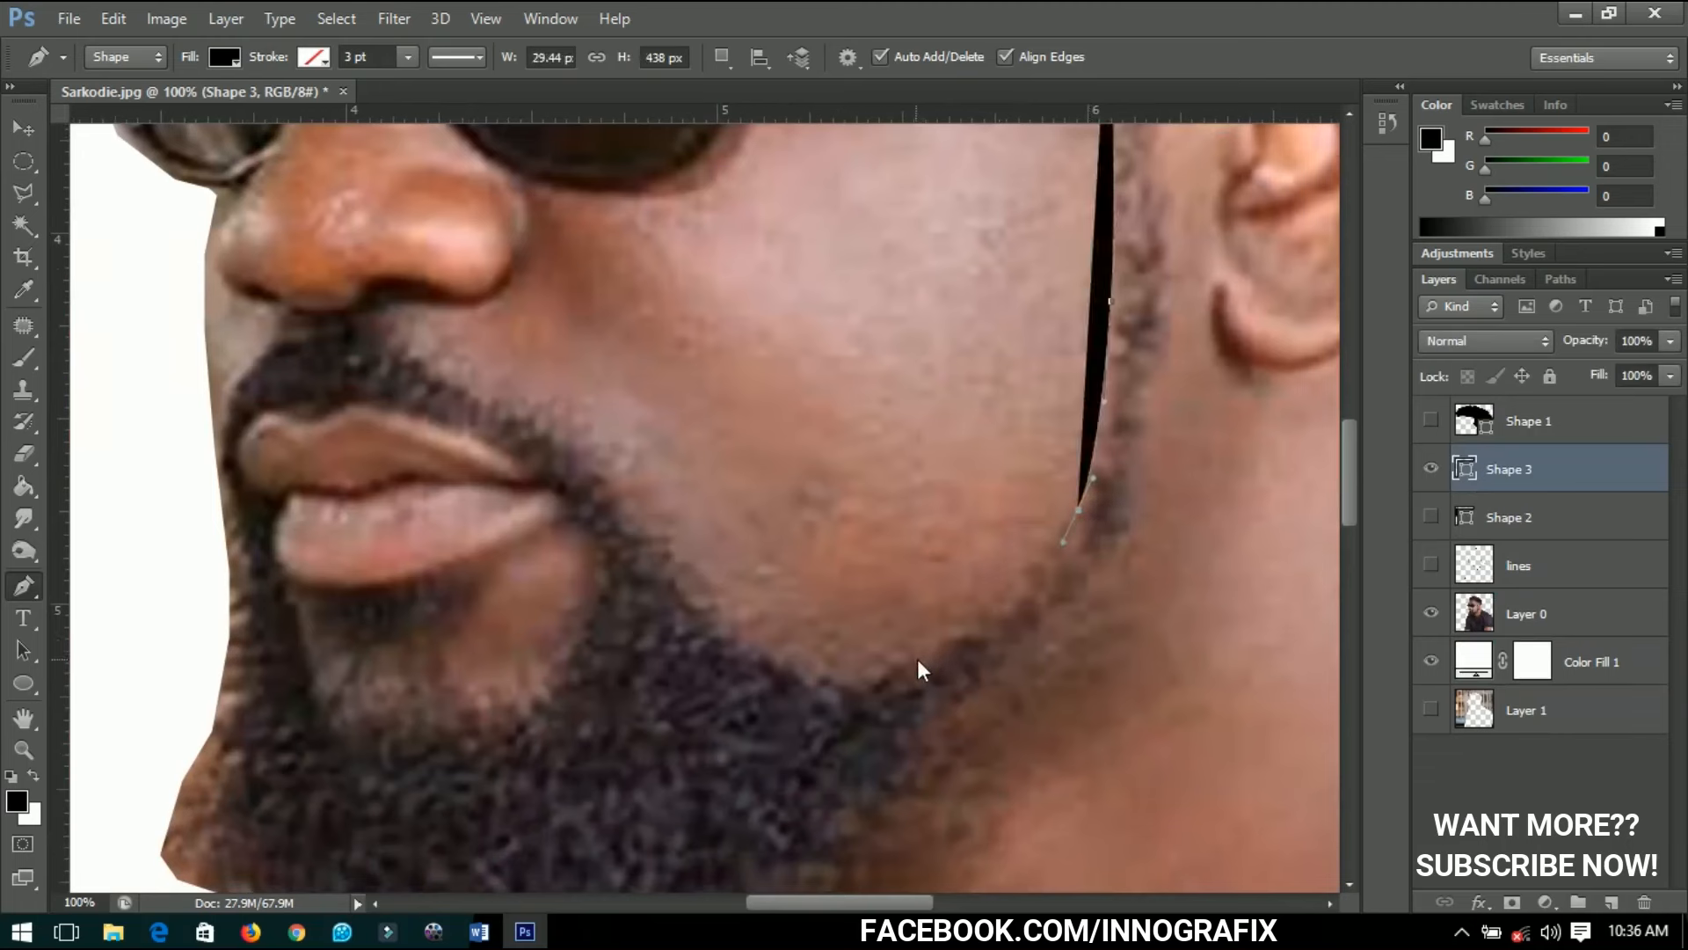
pyautogui.moveTo(906, 667); pyautogui.dragTo(715, 624)
pyautogui.click(628, 520)
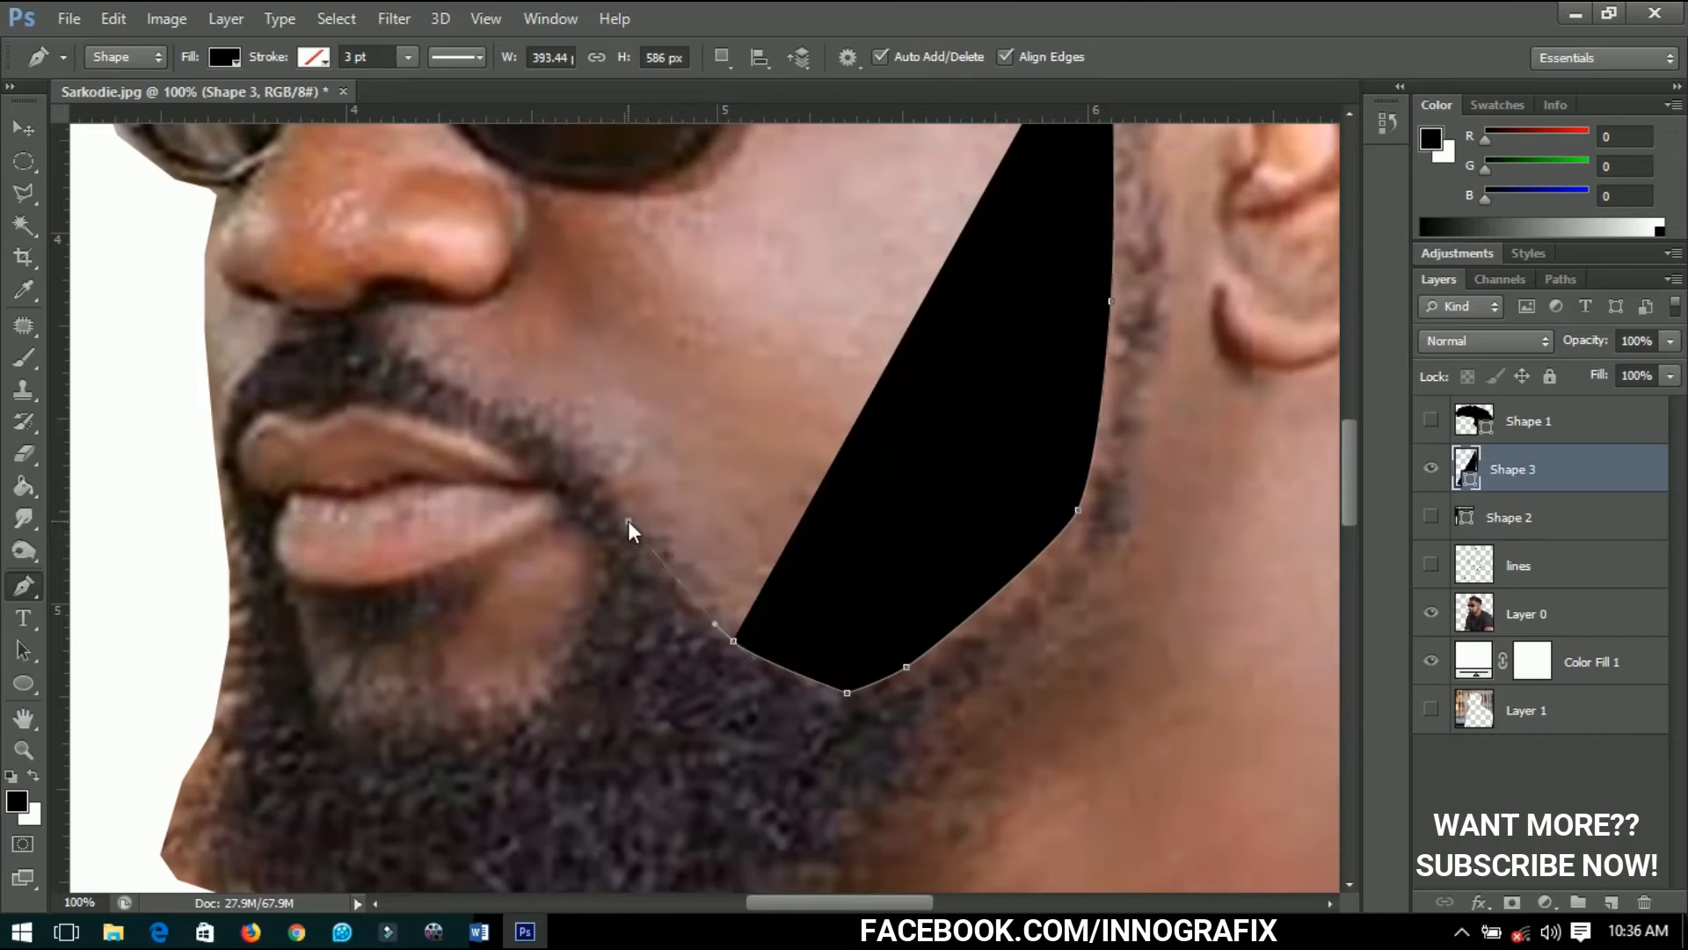
pyautogui.click(542, 431)
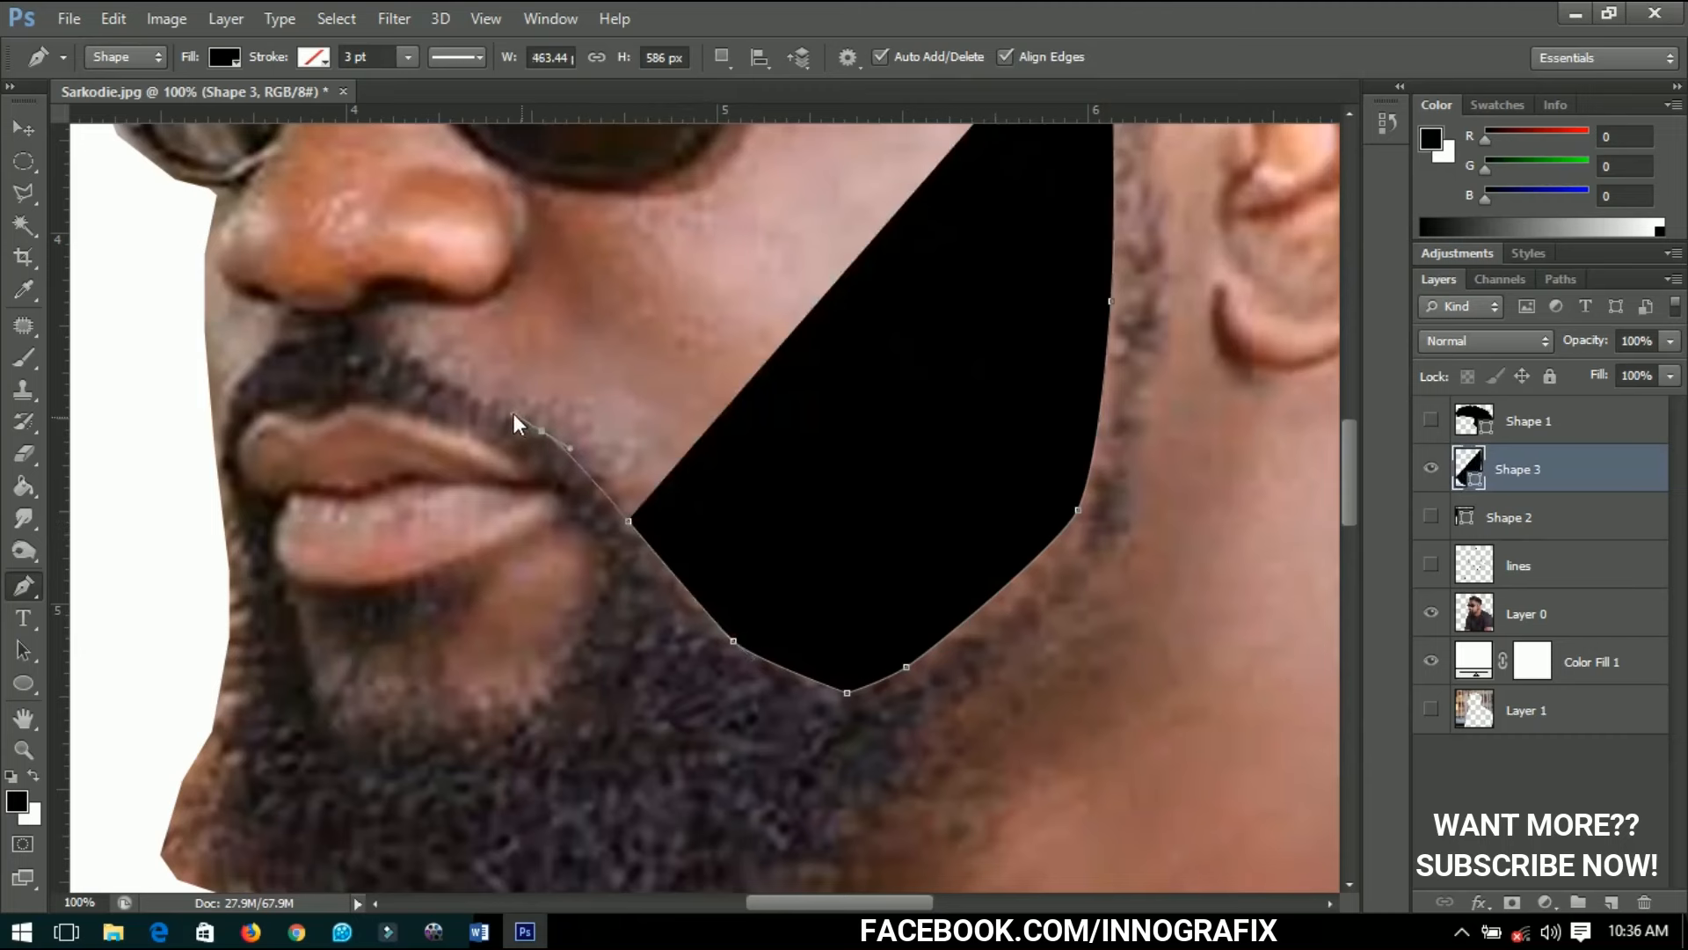
# Continue the beard shape over the mustache's upper edge beneath the nose and down to the face edge beside the lips.
pyautogui.click(434, 377)
pyautogui.click(402, 346)
pyautogui.moveTo(376, 309); pyautogui.dragTo(302, 313)
pyautogui.click(287, 319)
pyautogui.click(237, 392)
pyautogui.click(226, 461)
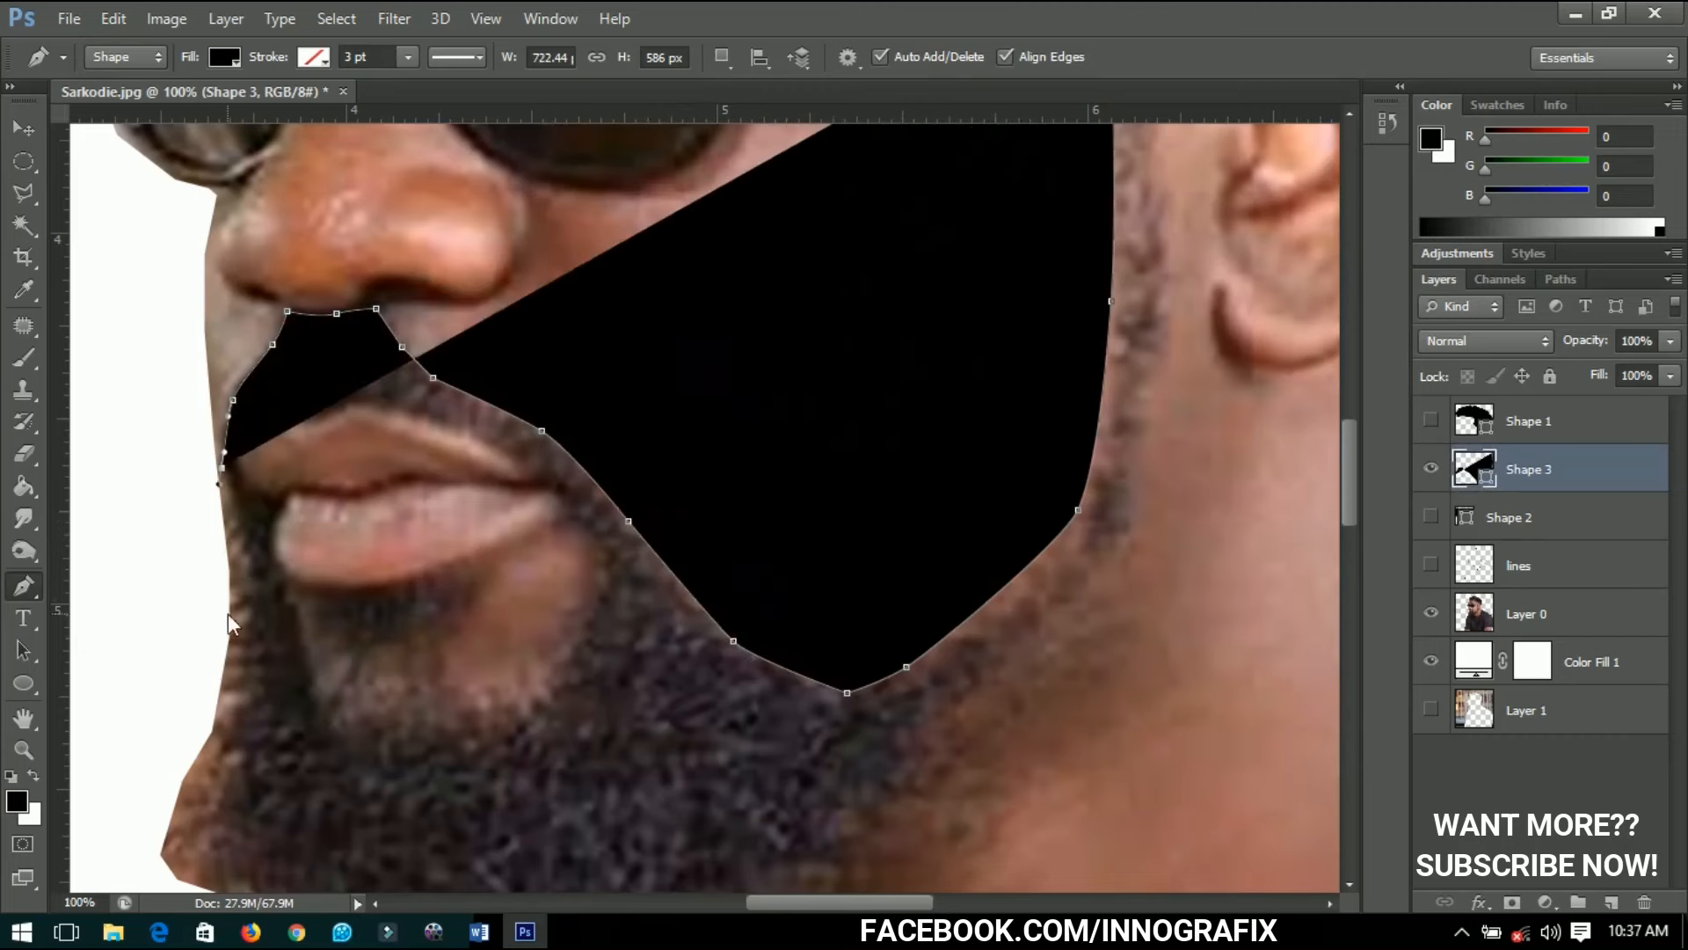
# Continue the beard shape down the face edge and around the chin, curving along the beard's underside to the neck.
pyautogui.click(229, 614)
pyautogui.moveTo(206, 742); pyautogui.dragTo(189, 768)
pyautogui.moveTo(199, 810); pyautogui.dragTo(312, 250)
pyautogui.moveTo(274, 296); pyautogui.dragTo(279, 305)
pyautogui.click(346, 337)
pyautogui.moveTo(384, 460); pyautogui.dragTo(403, 493)
pyautogui.moveTo(553, 515); pyautogui.dragTo(620, 520)
pyautogui.moveTo(802, 412); pyautogui.dragTo(889, 370)
pyautogui.moveTo(889, 371); pyautogui.dragTo(562, 671)
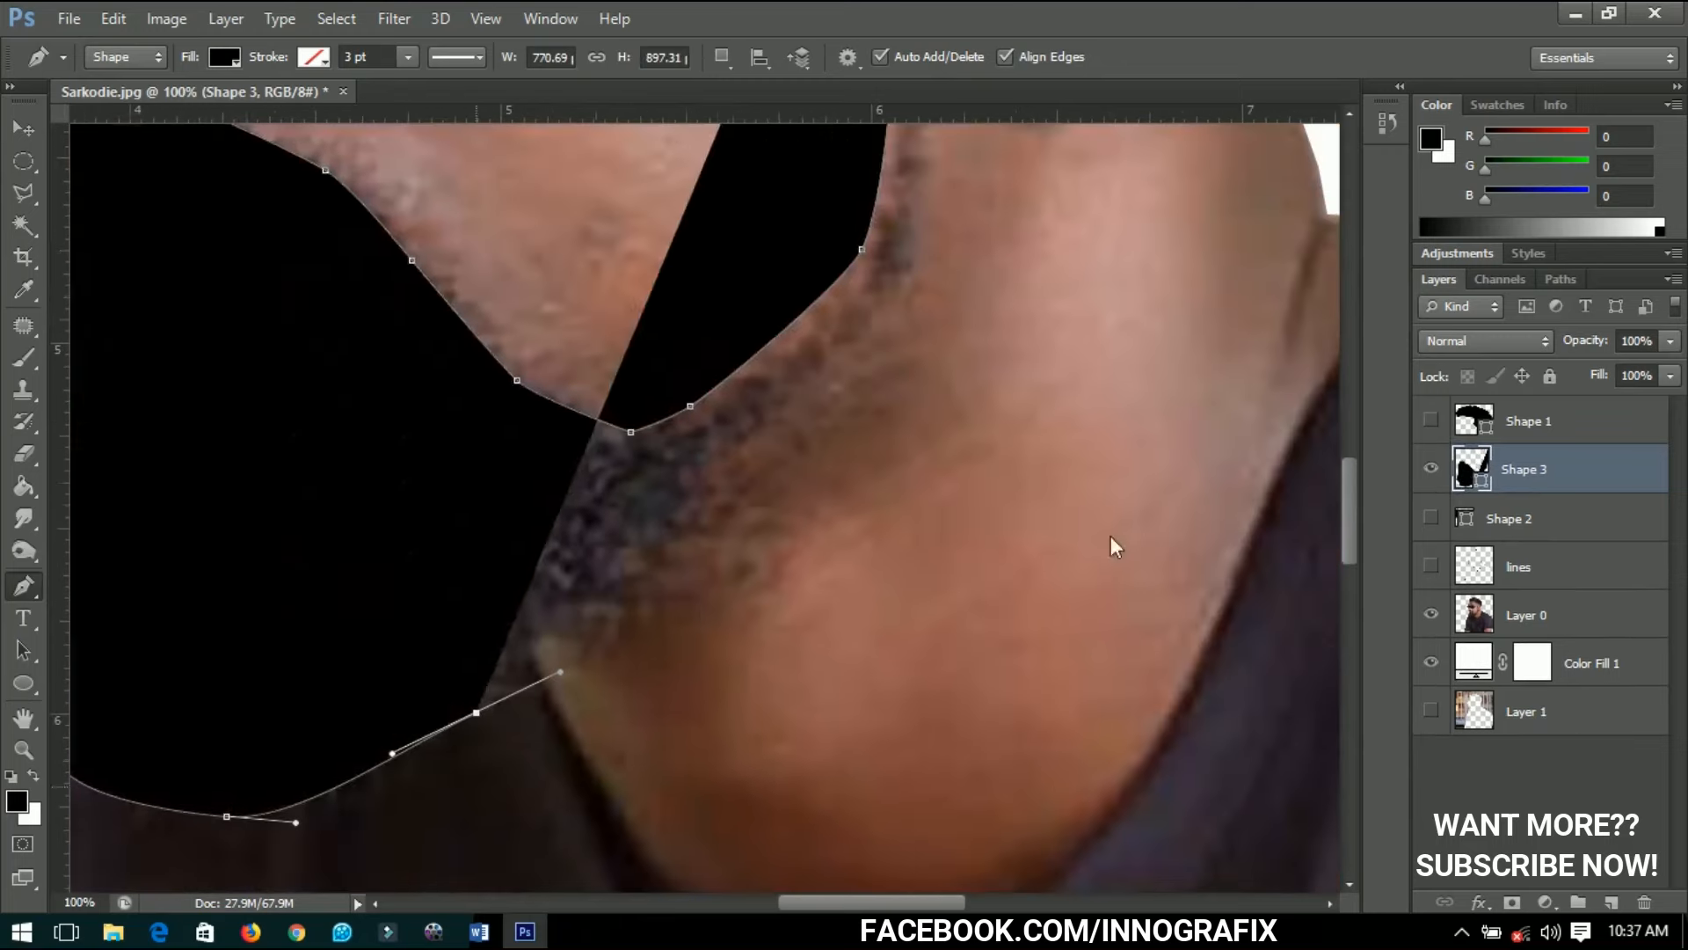
# With the shape layer at 0% opacity, close the beard path along the jaw and the sideburn's rear edge, and restore opacity to 100%.
pyautogui.press('0')
pyautogui.press('0')
pyautogui.moveTo(780, 564); pyautogui.dragTo(835, 516)
pyautogui.moveTo(892, 437); pyautogui.dragTo(943, 382)
pyautogui.moveTo(719, 647); pyautogui.dragTo(645, 746)
pyautogui.moveTo(770, 459); pyautogui.dragTo(826, 719)
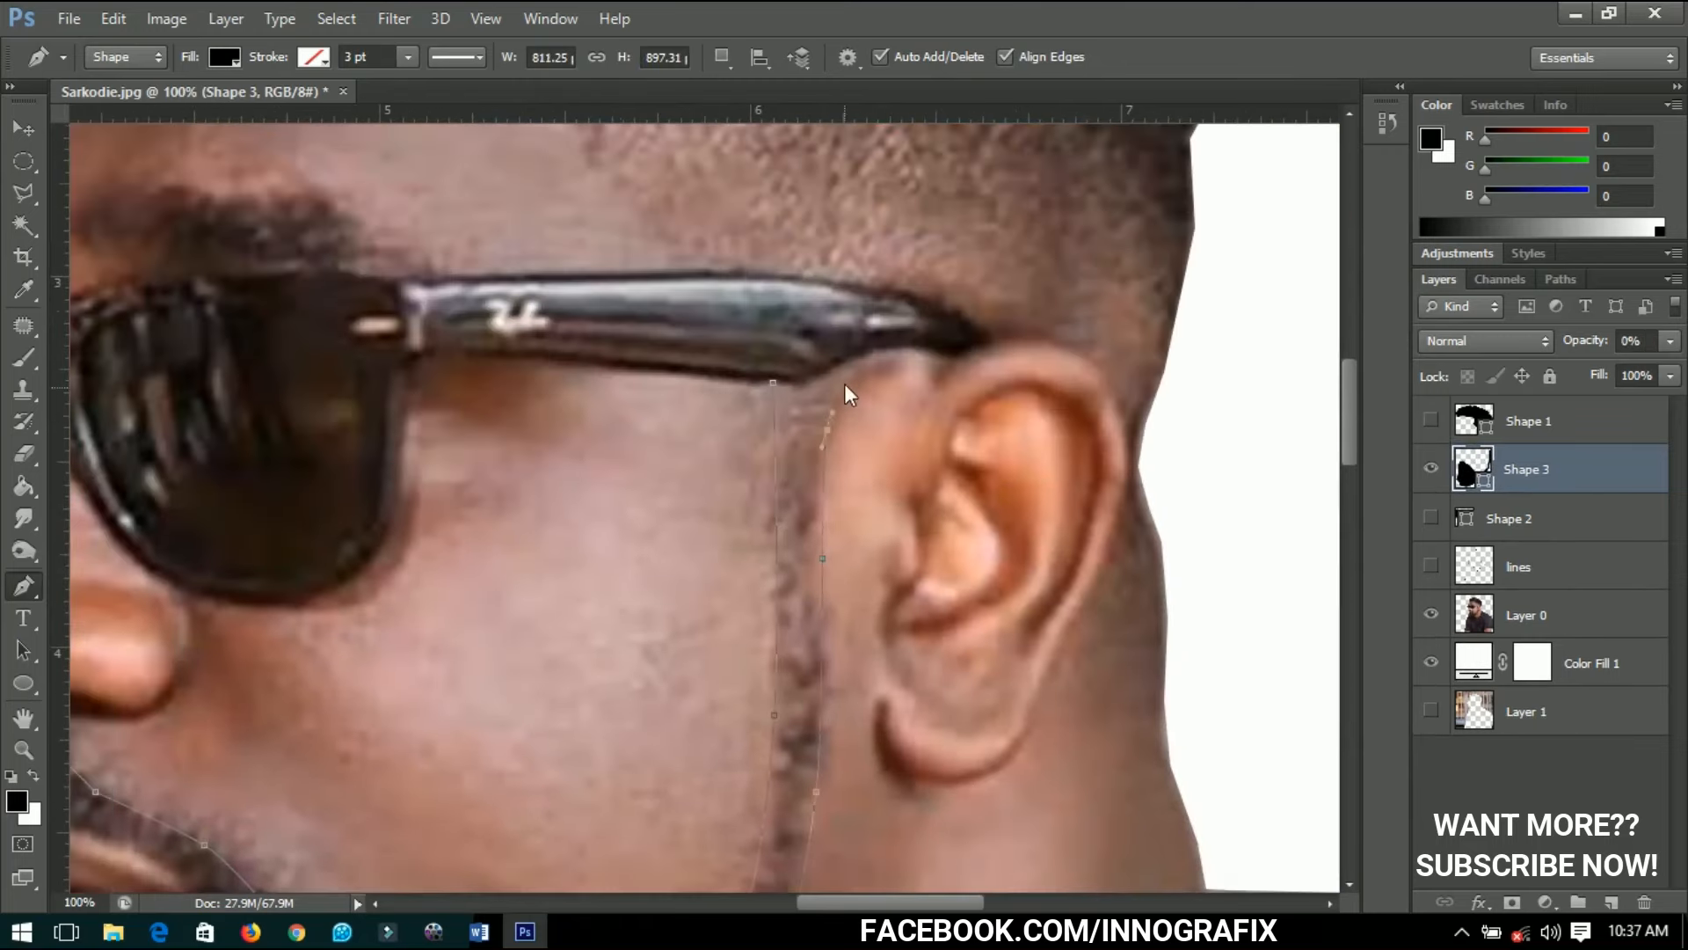
pyautogui.moveTo(822, 558); pyautogui.dragTo(826, 461)
pyautogui.click(823, 406)
pyautogui.click(818, 359)
pyautogui.hotkey('ctrl', '0')
pyautogui.press('0')
pyautogui.press('v')
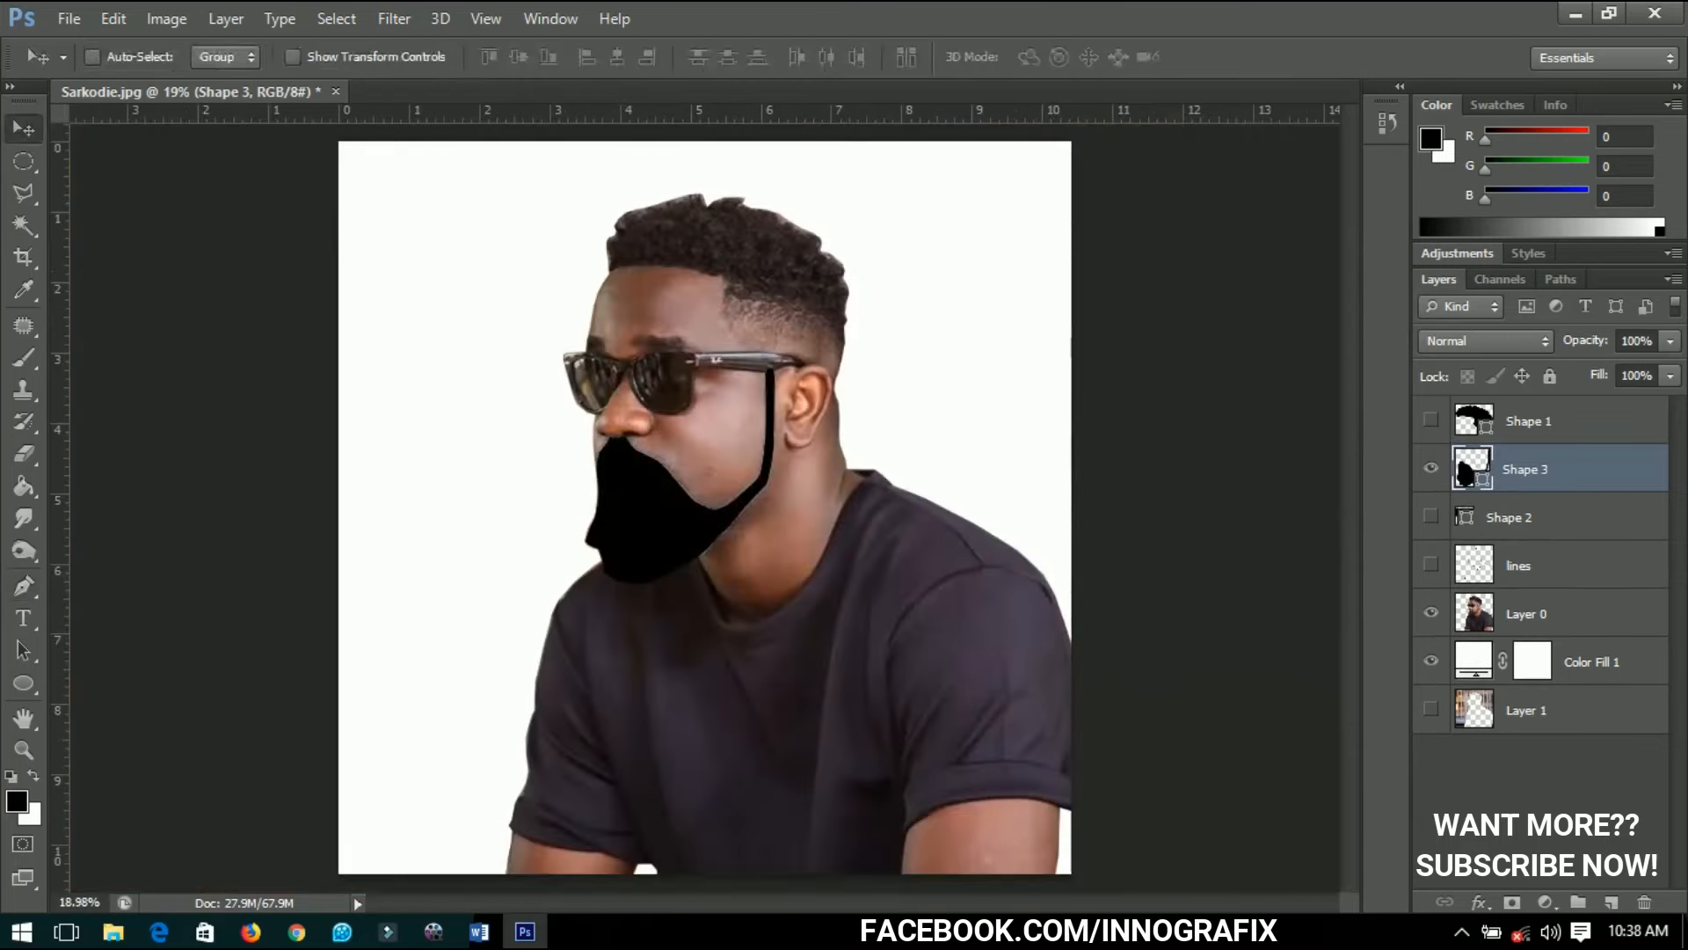
# Show the Shape 1, Shape 2 and lines layers, hide the Layer 0 photo, and compare the artwork with and without the lines.
pyautogui.click(1431, 421)
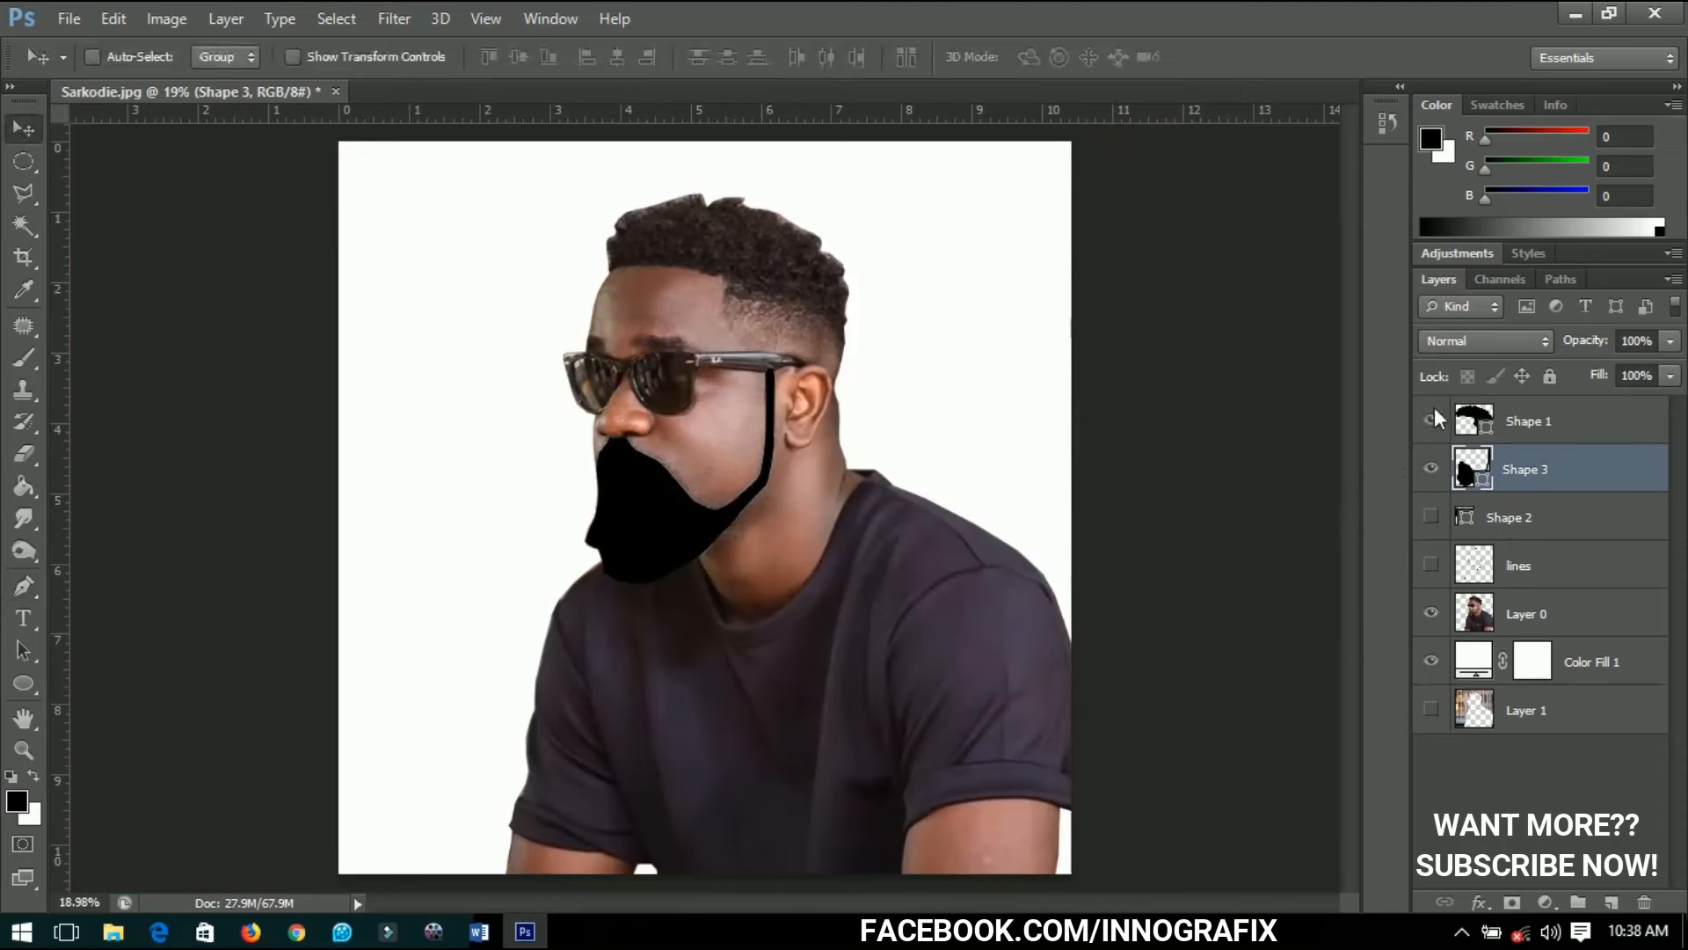
pyautogui.click(1431, 517)
pyautogui.click(1431, 566)
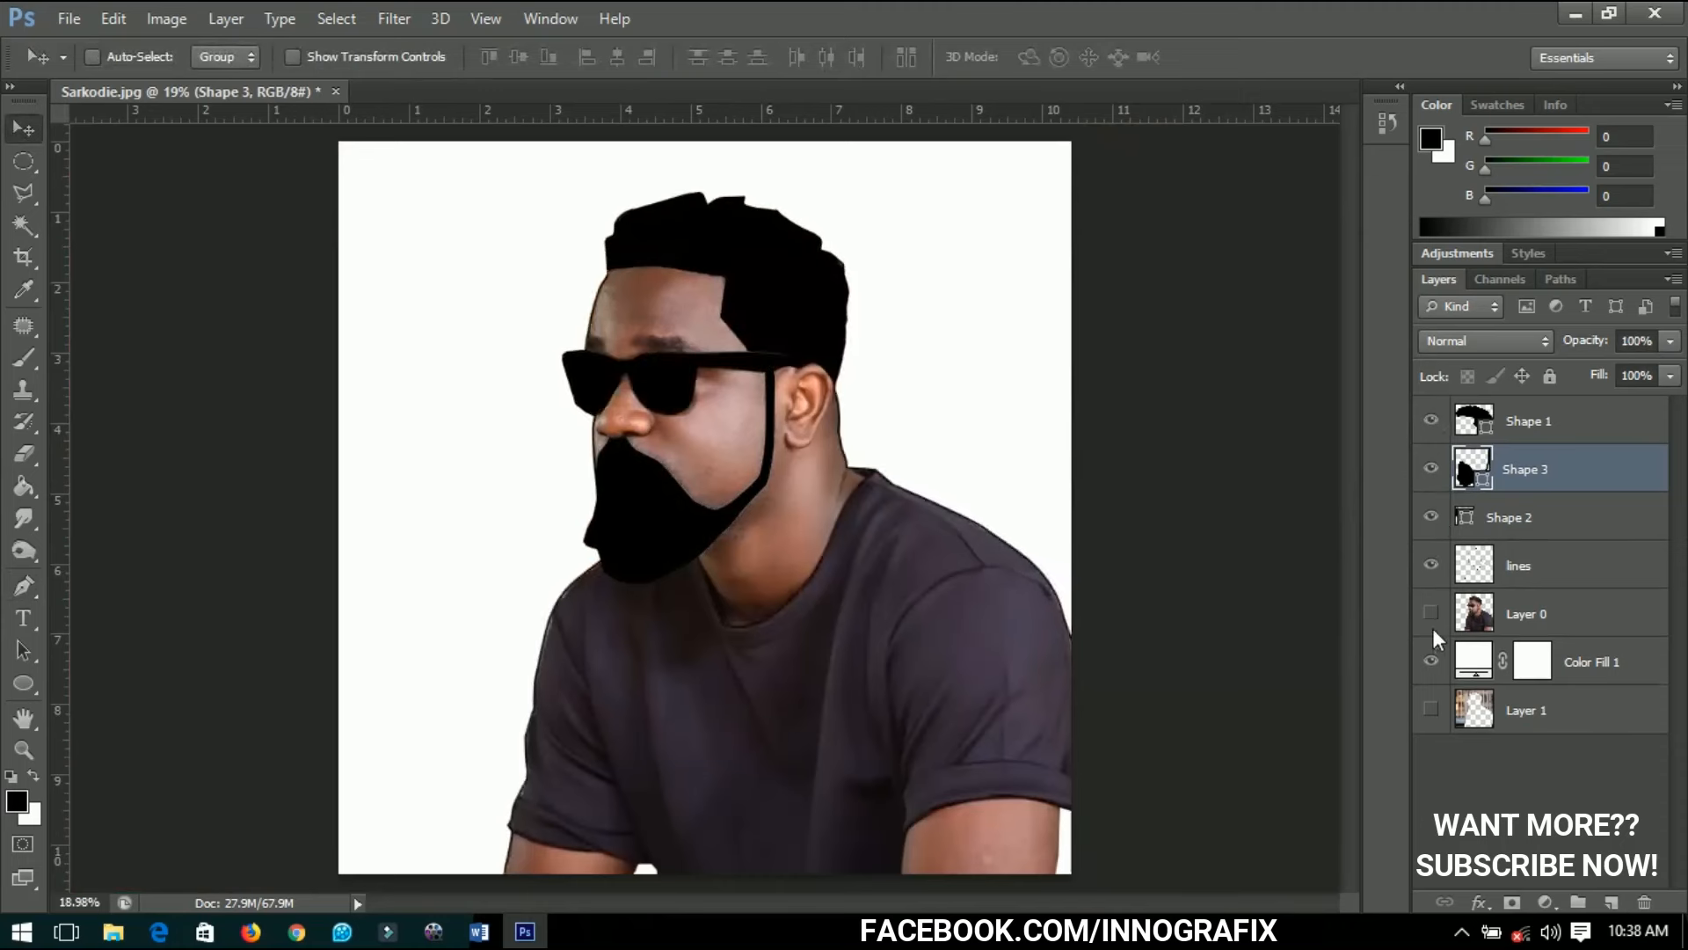
pyautogui.click(1431, 614)
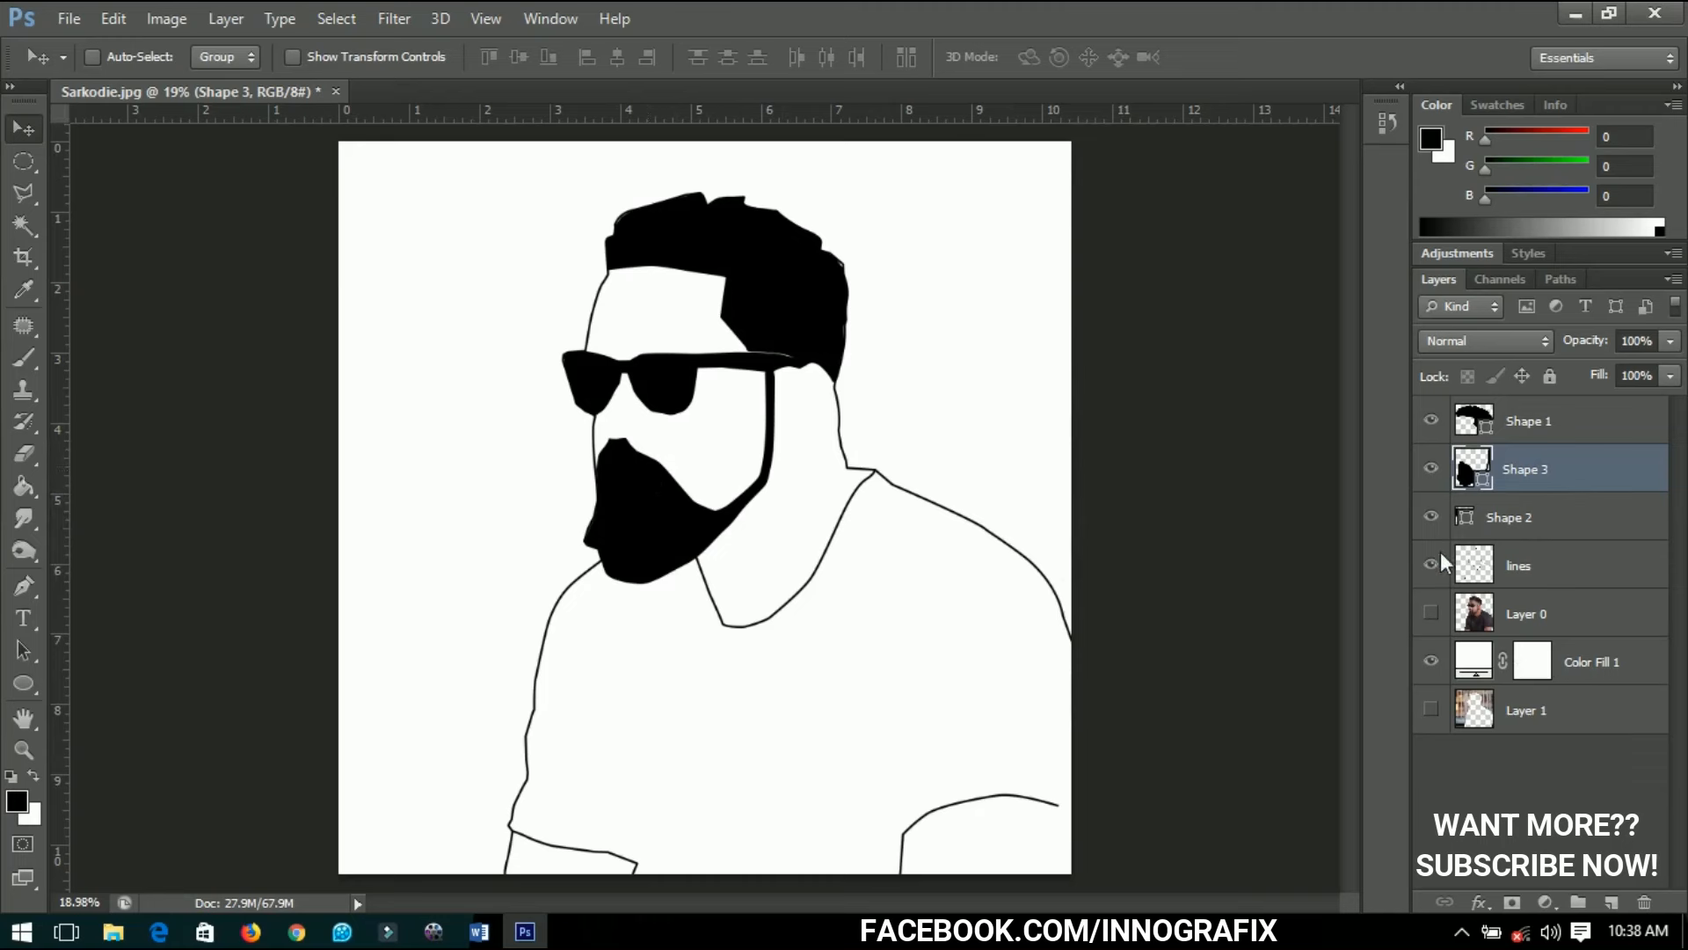
pyautogui.click(1422, 573)
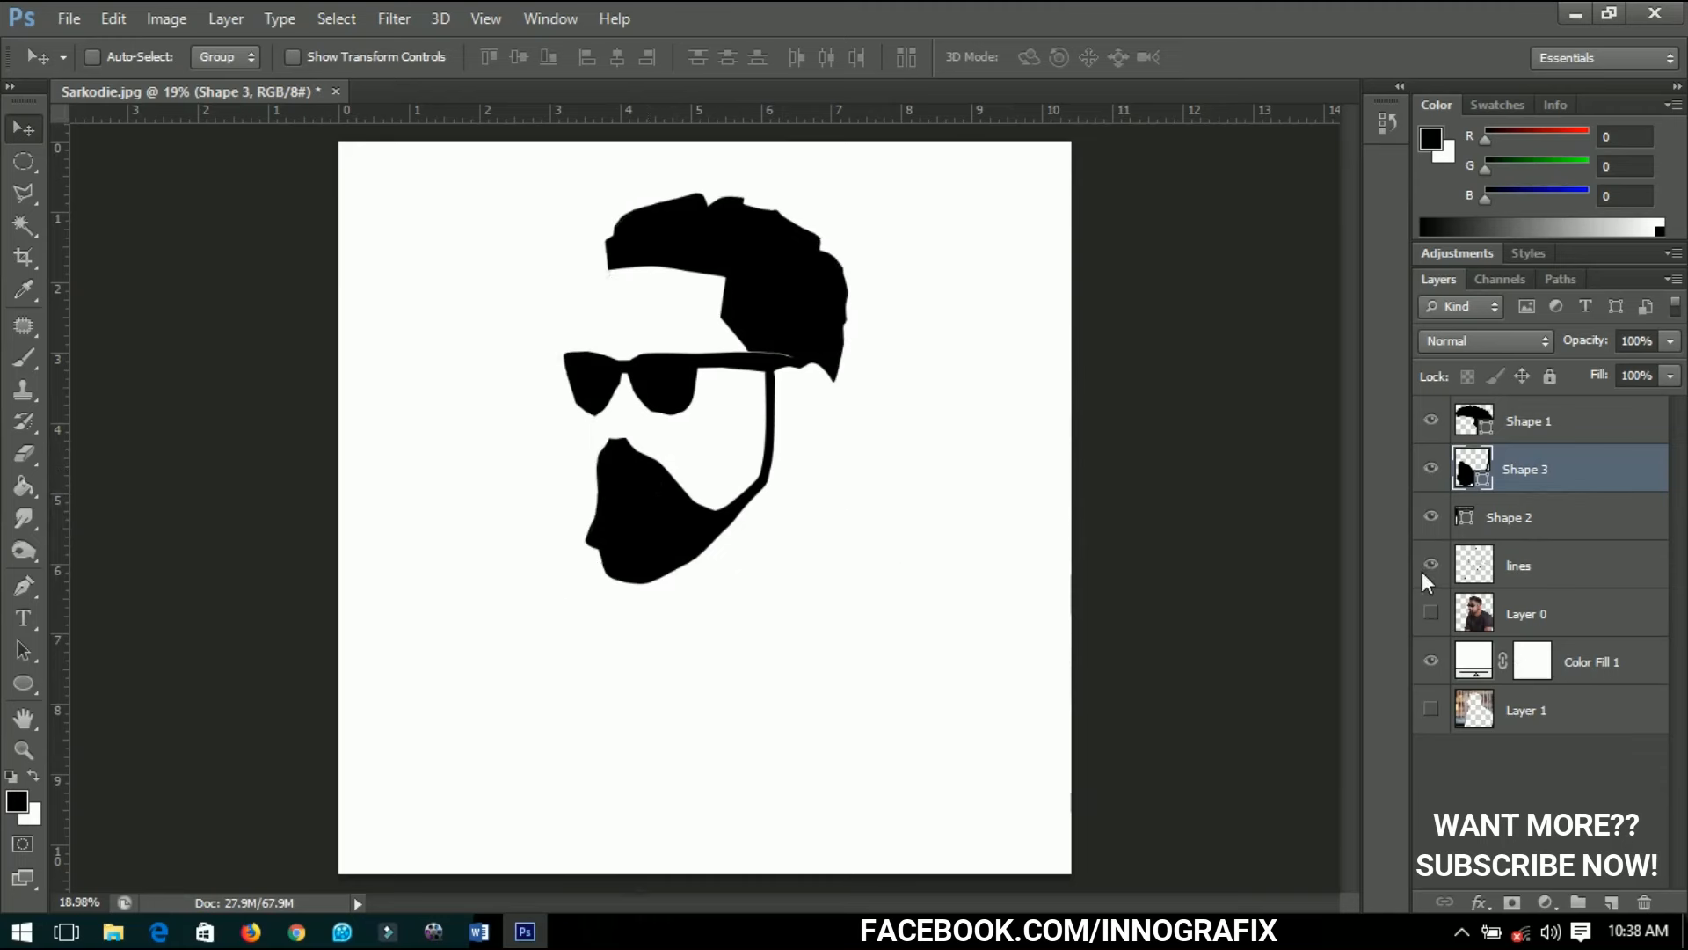
pyautogui.click(1423, 573)
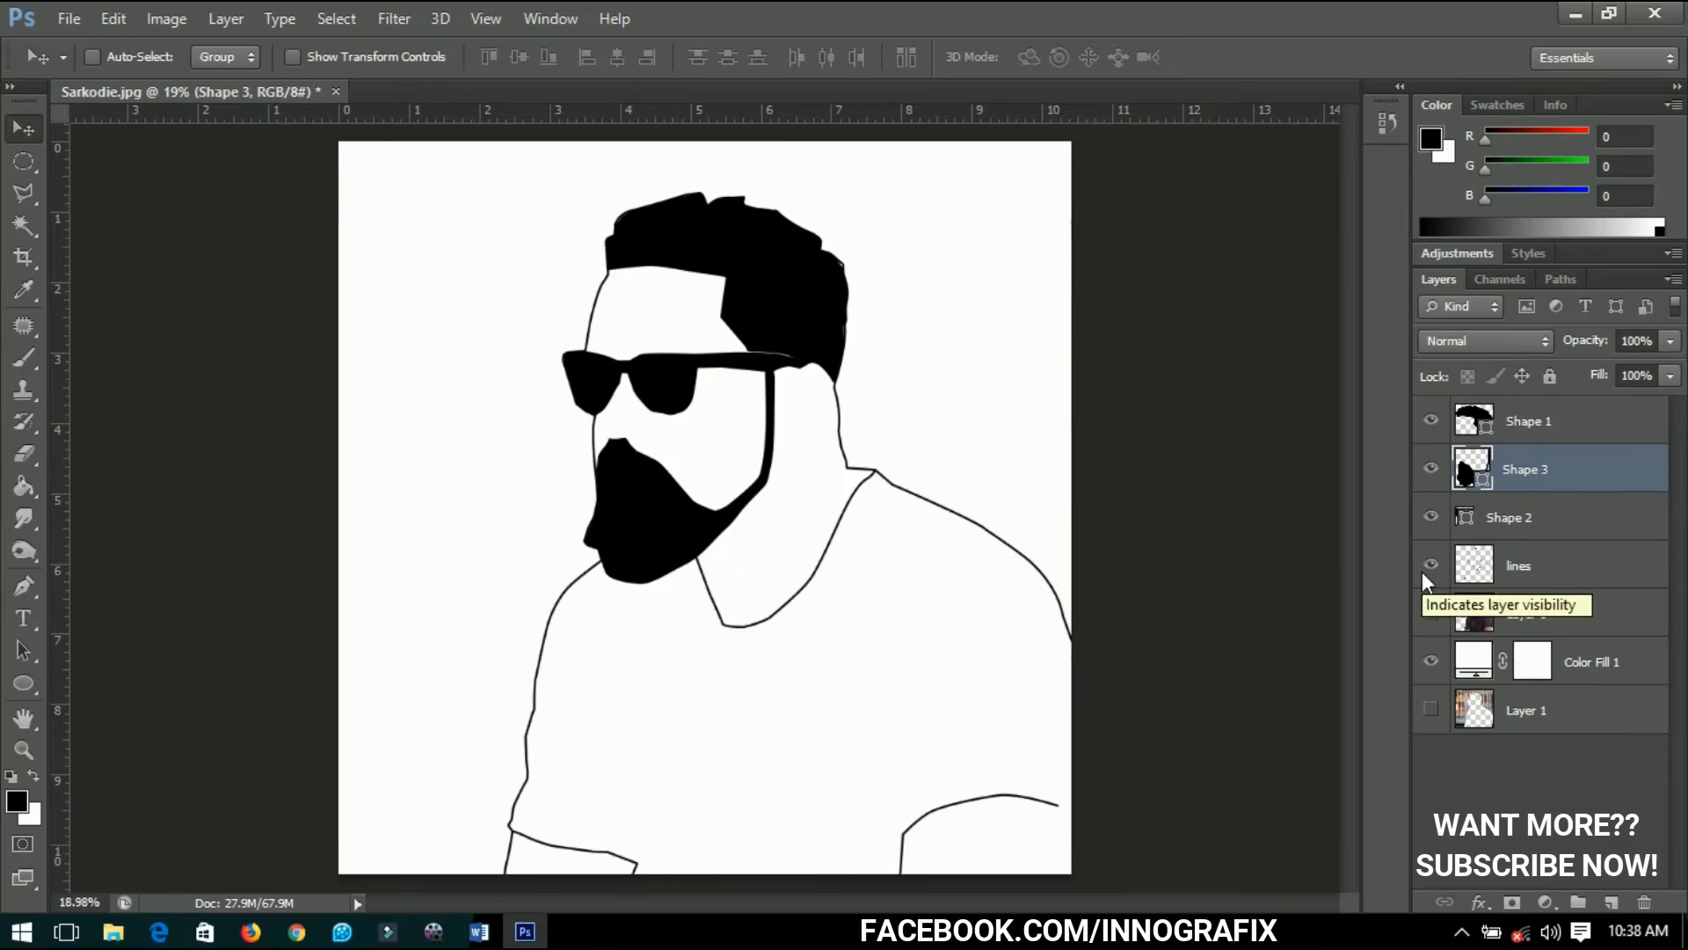
# Hide the Shape 1, Shape 2 and Shape 3 layers and show the Layer 0 photo for work on the eyebrows.
pyautogui.click(1430, 517)
pyautogui.click(1428, 462)
pyautogui.click(1431, 431)
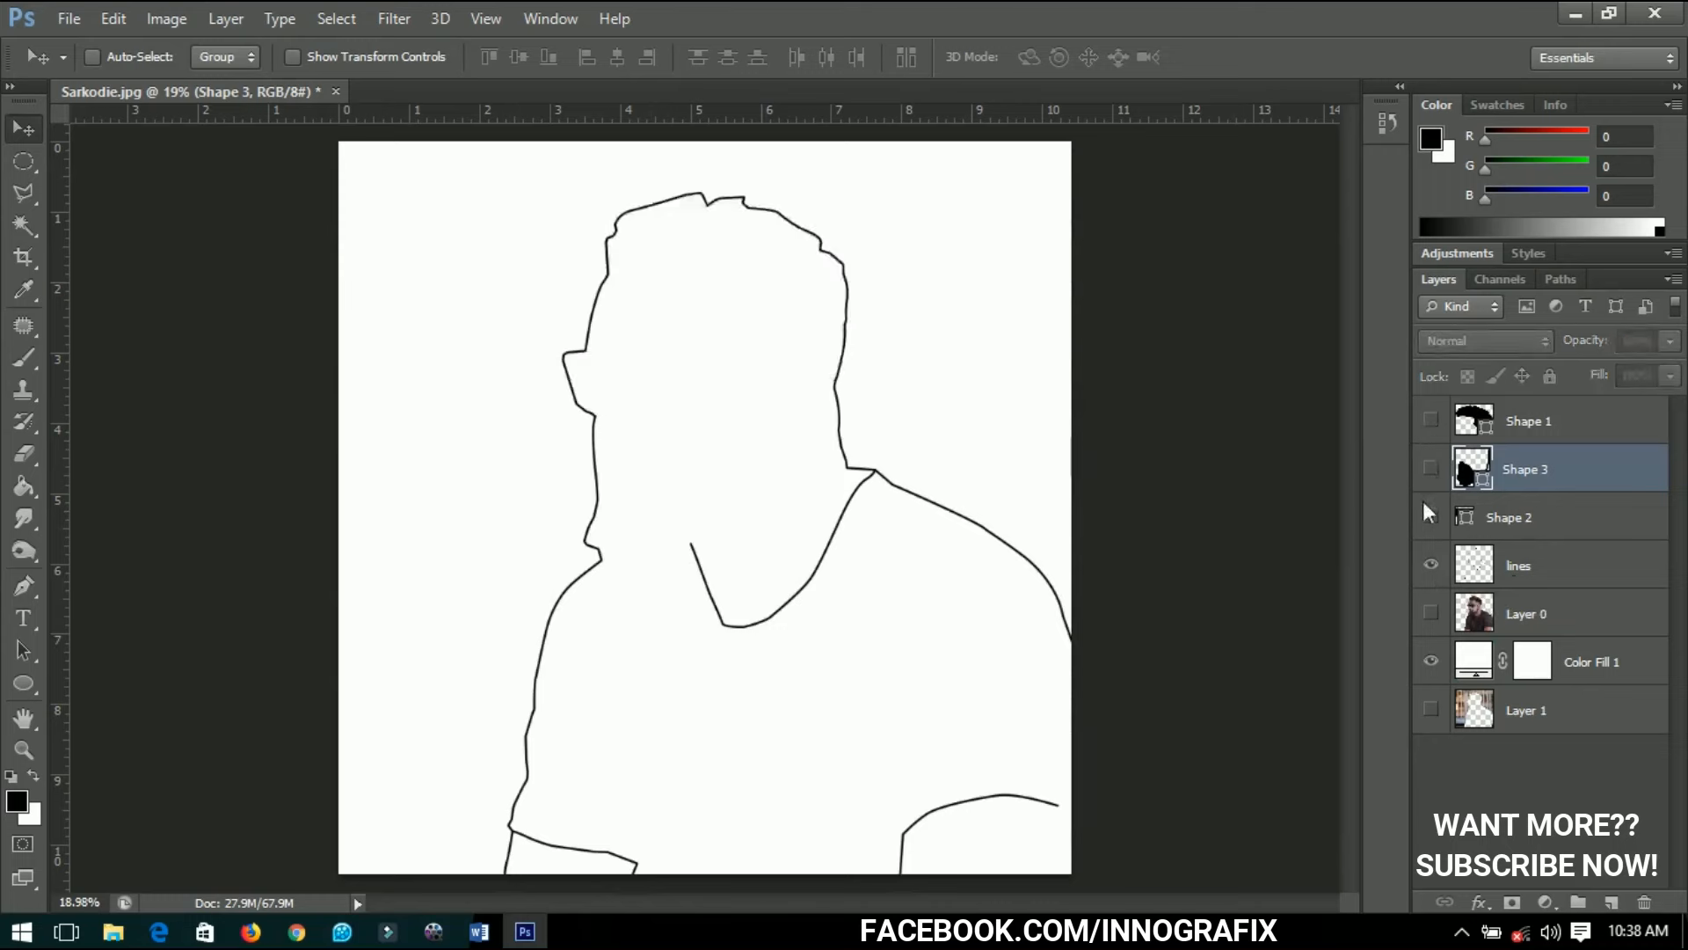
pyautogui.click(1437, 614)
pyautogui.scroll(1, 636, 371)
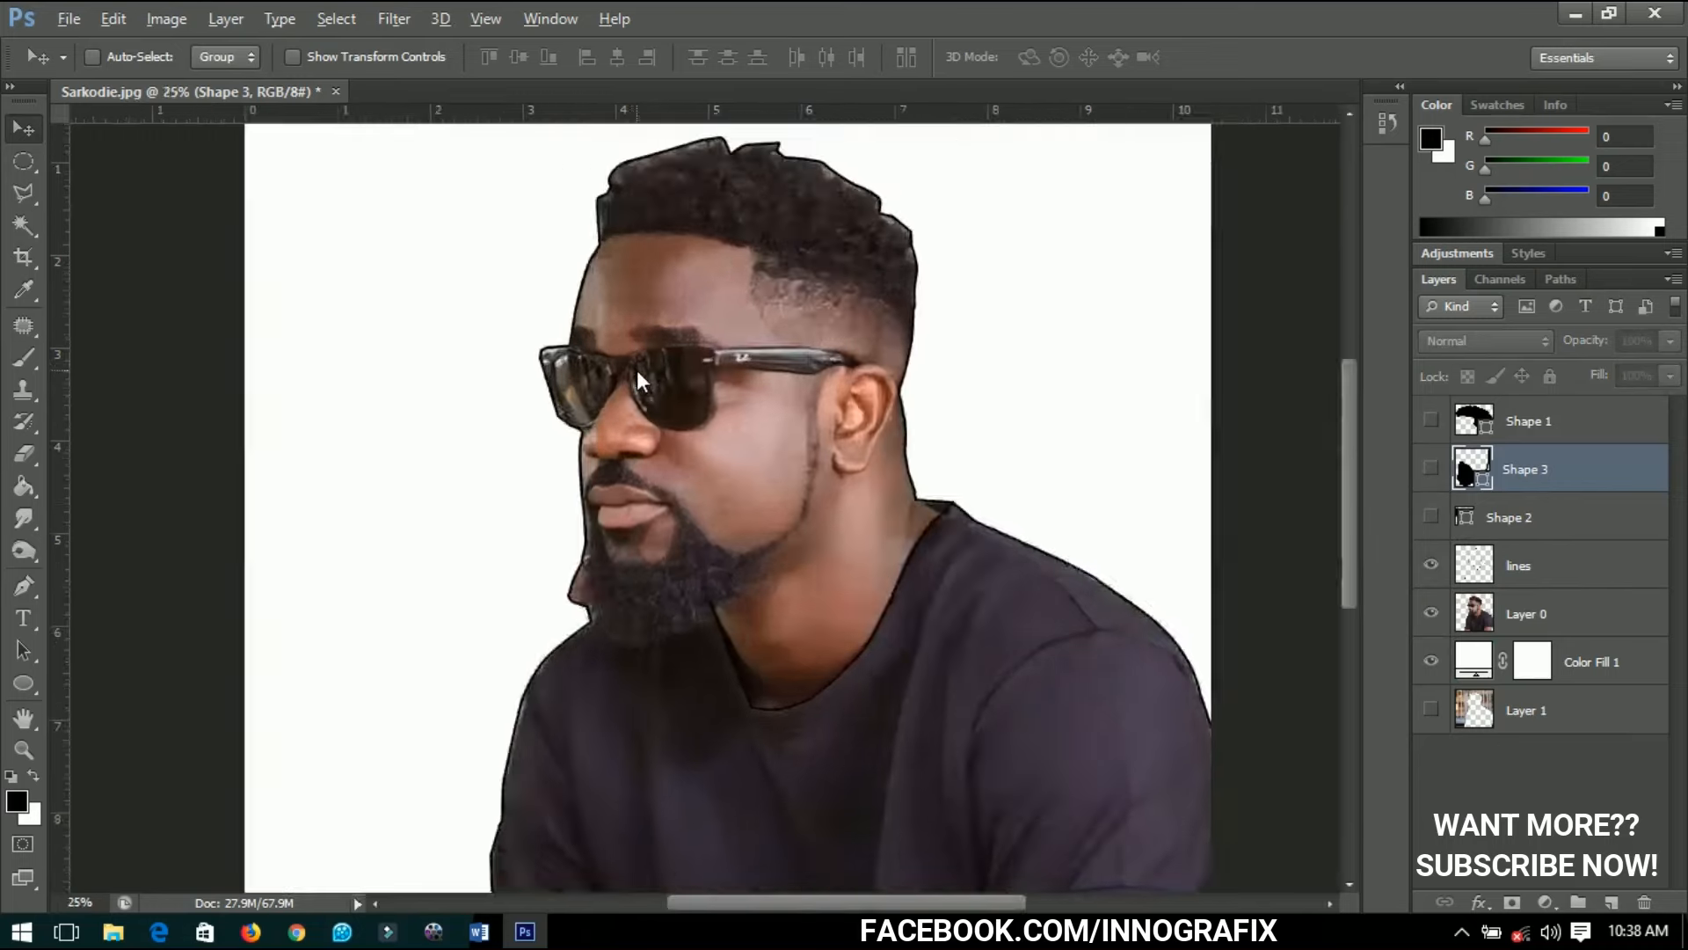
pyautogui.scroll(2, 637, 371)
pyautogui.scroll(1, 666, 308)
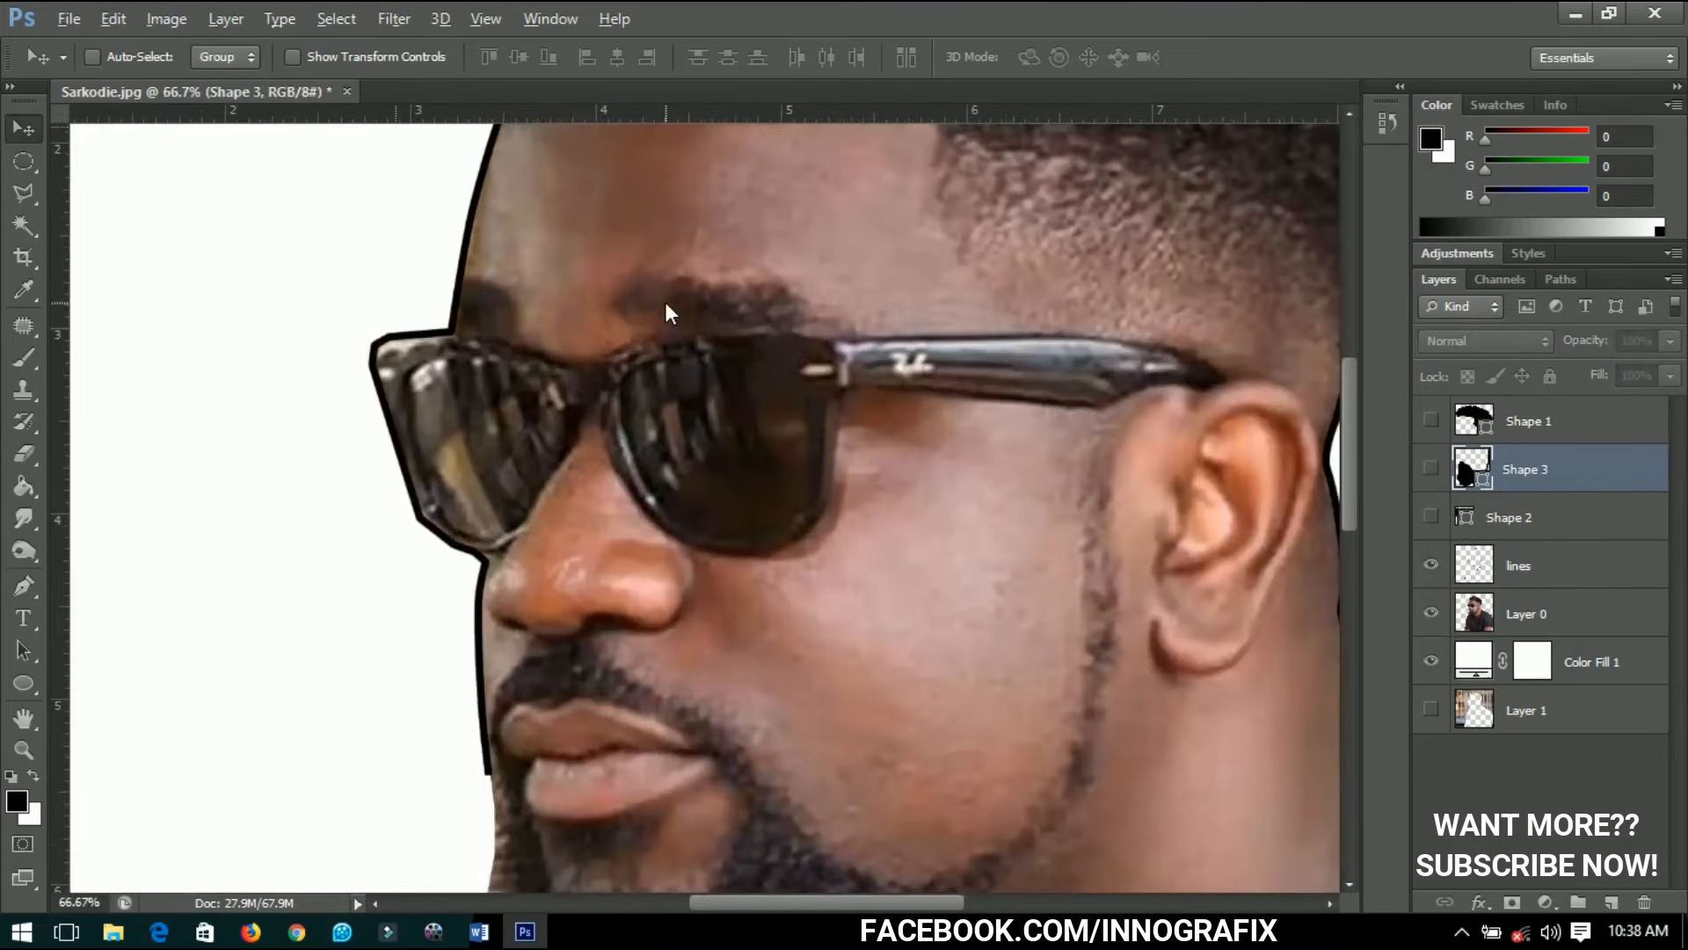
pyautogui.scroll(1, 779, 437)
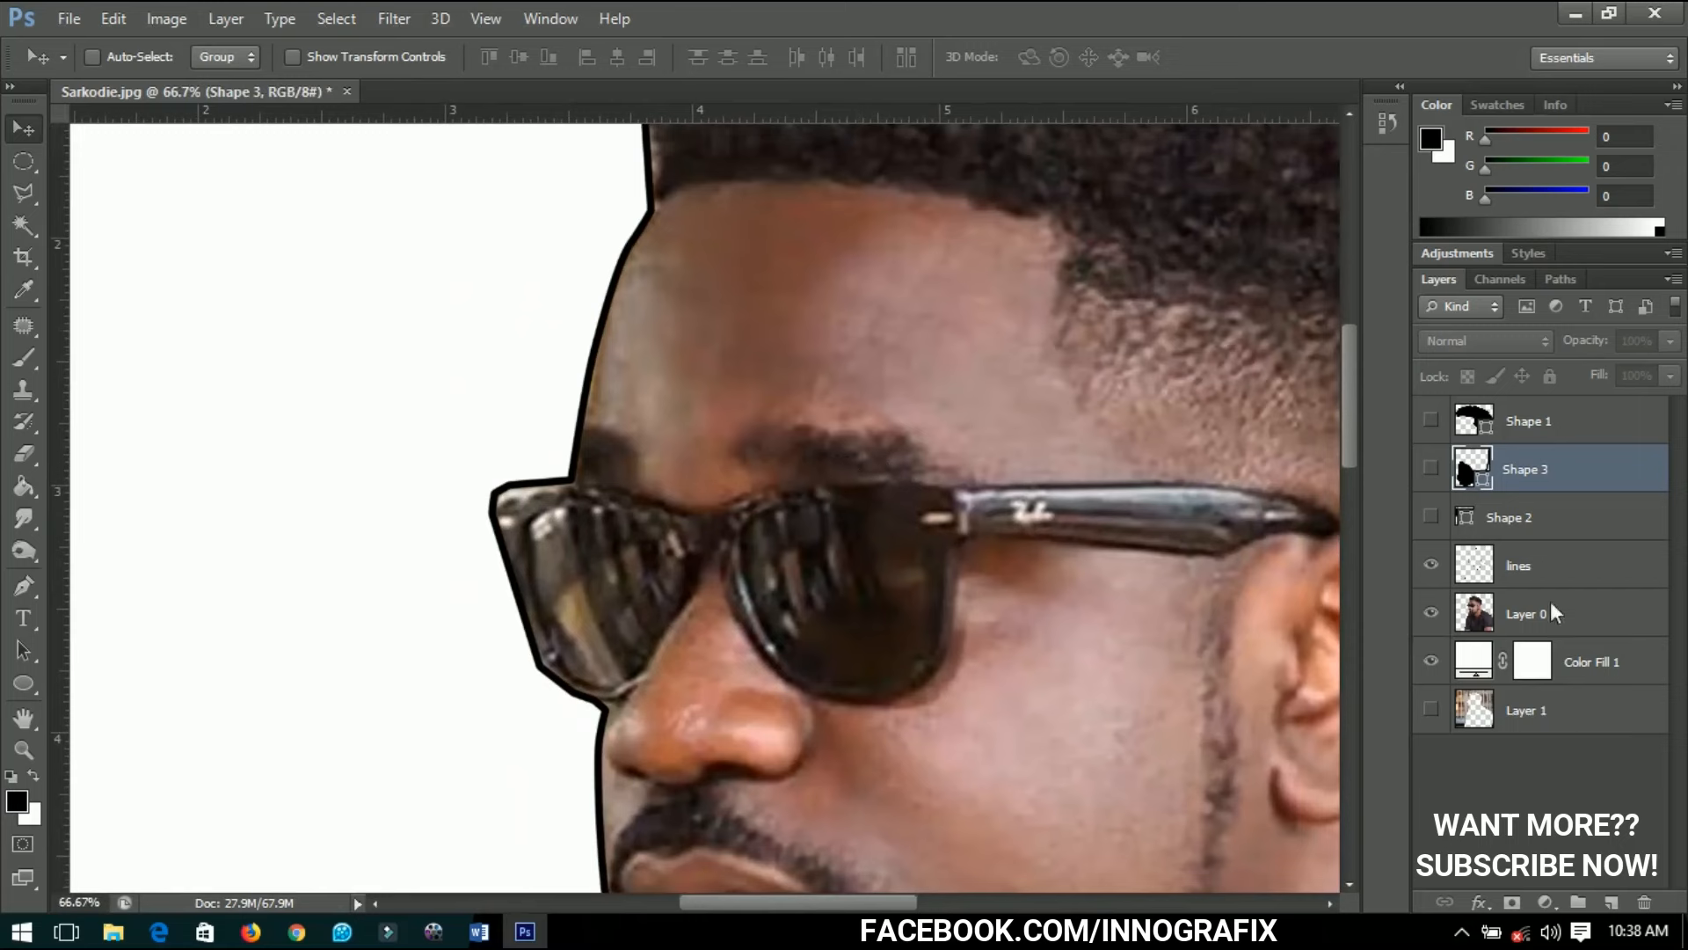
# Add a new layer above Shape 3 and choose the textured 11 px tip for the Brush tool.
pyautogui.click(1614, 903)
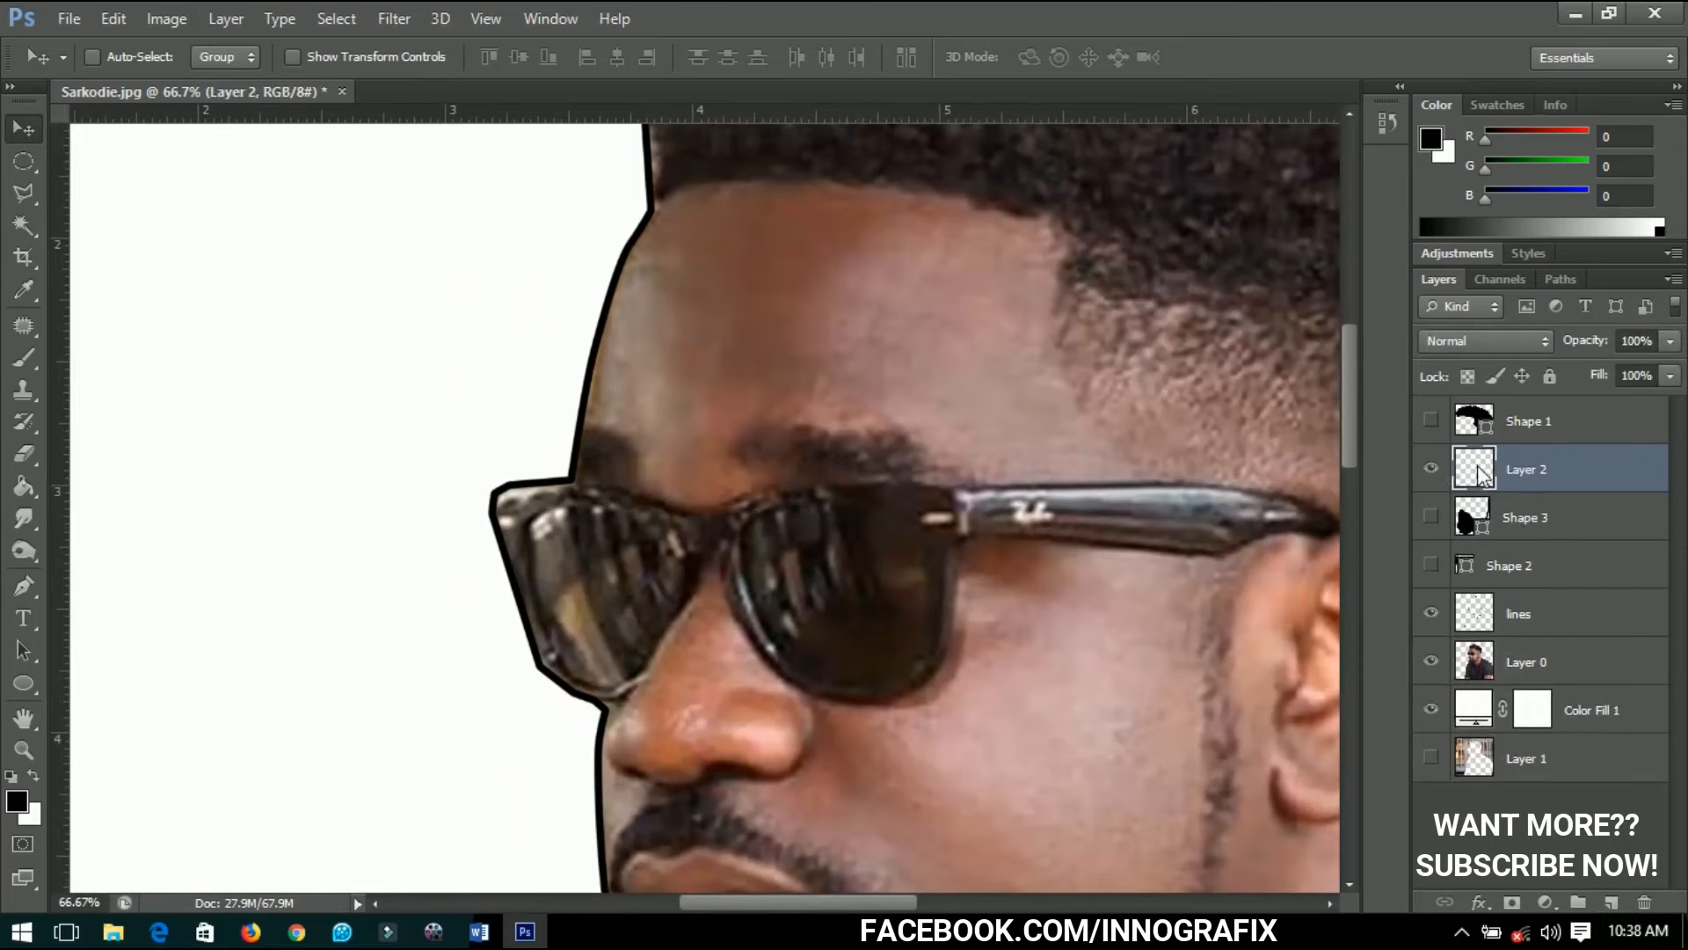
pyautogui.scroll(-1, 56, 415)
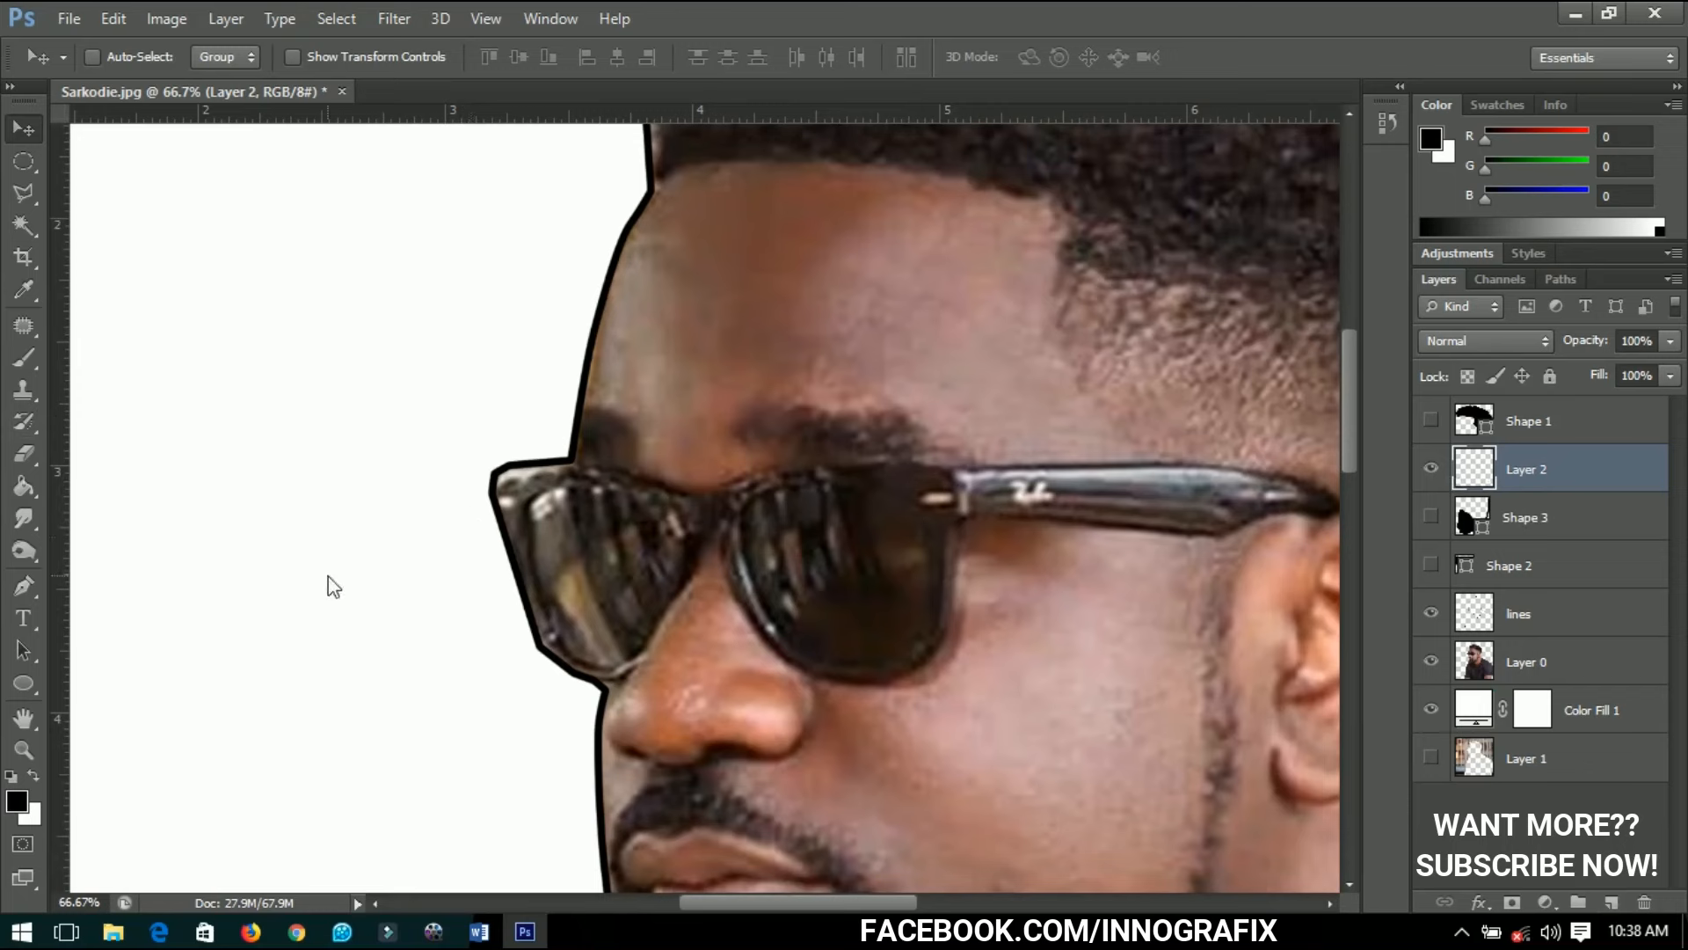
pyautogui.click(35, 366)
pyautogui.rightClick(887, 496)
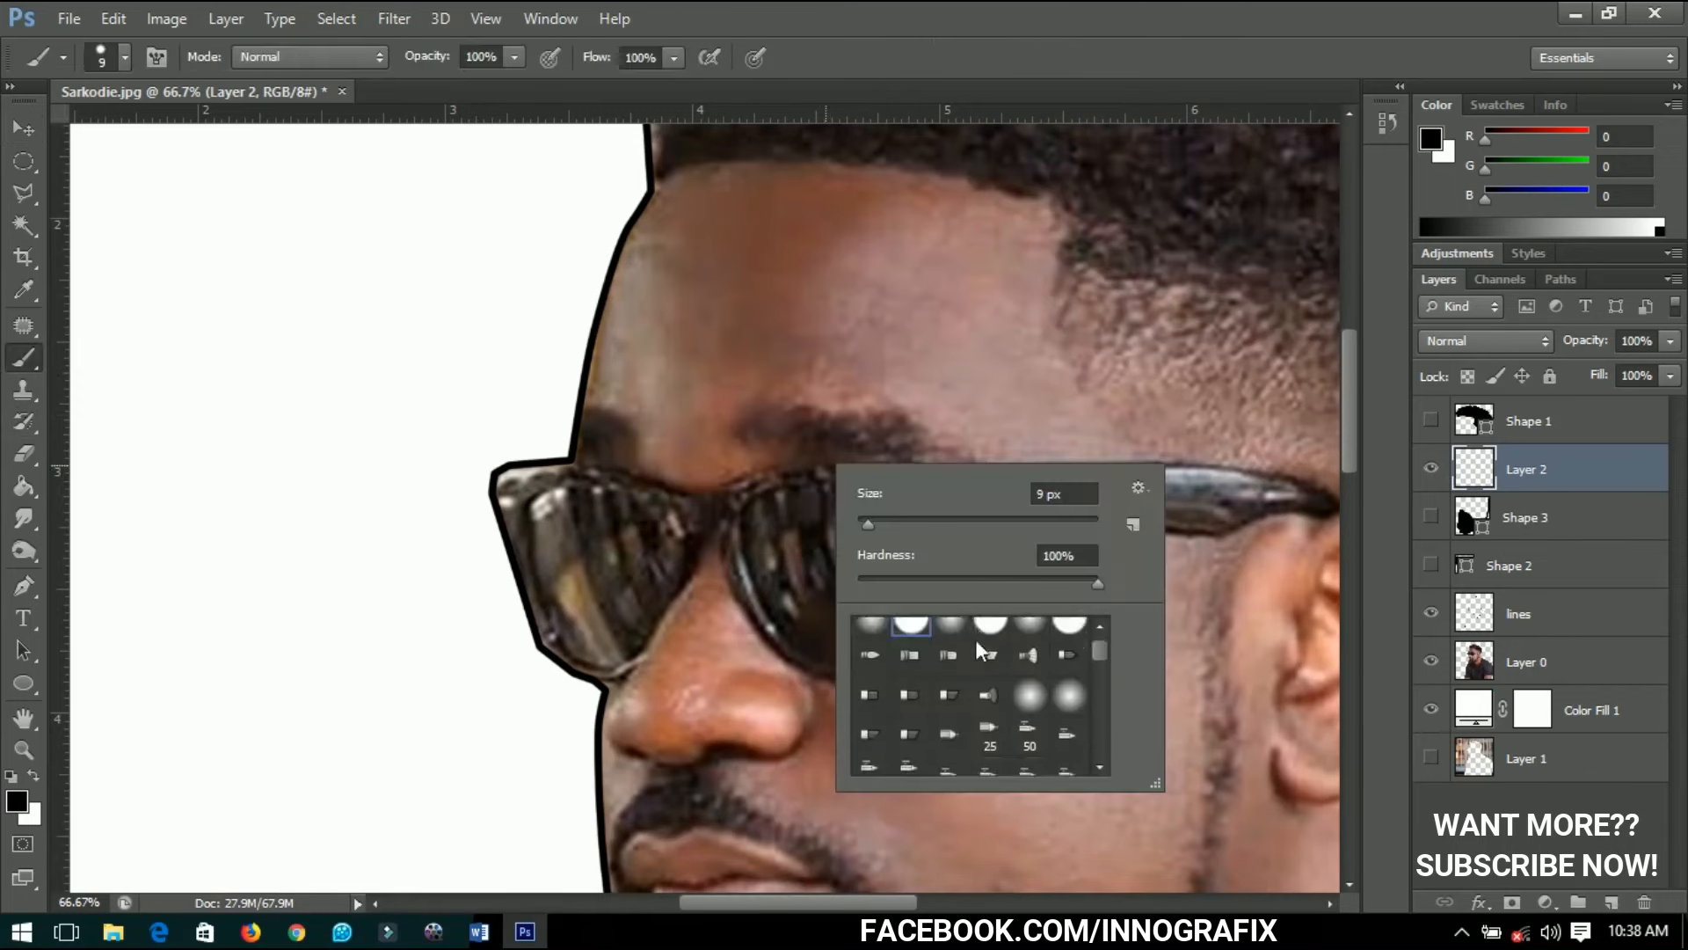
pyautogui.scroll(-3, 976, 650)
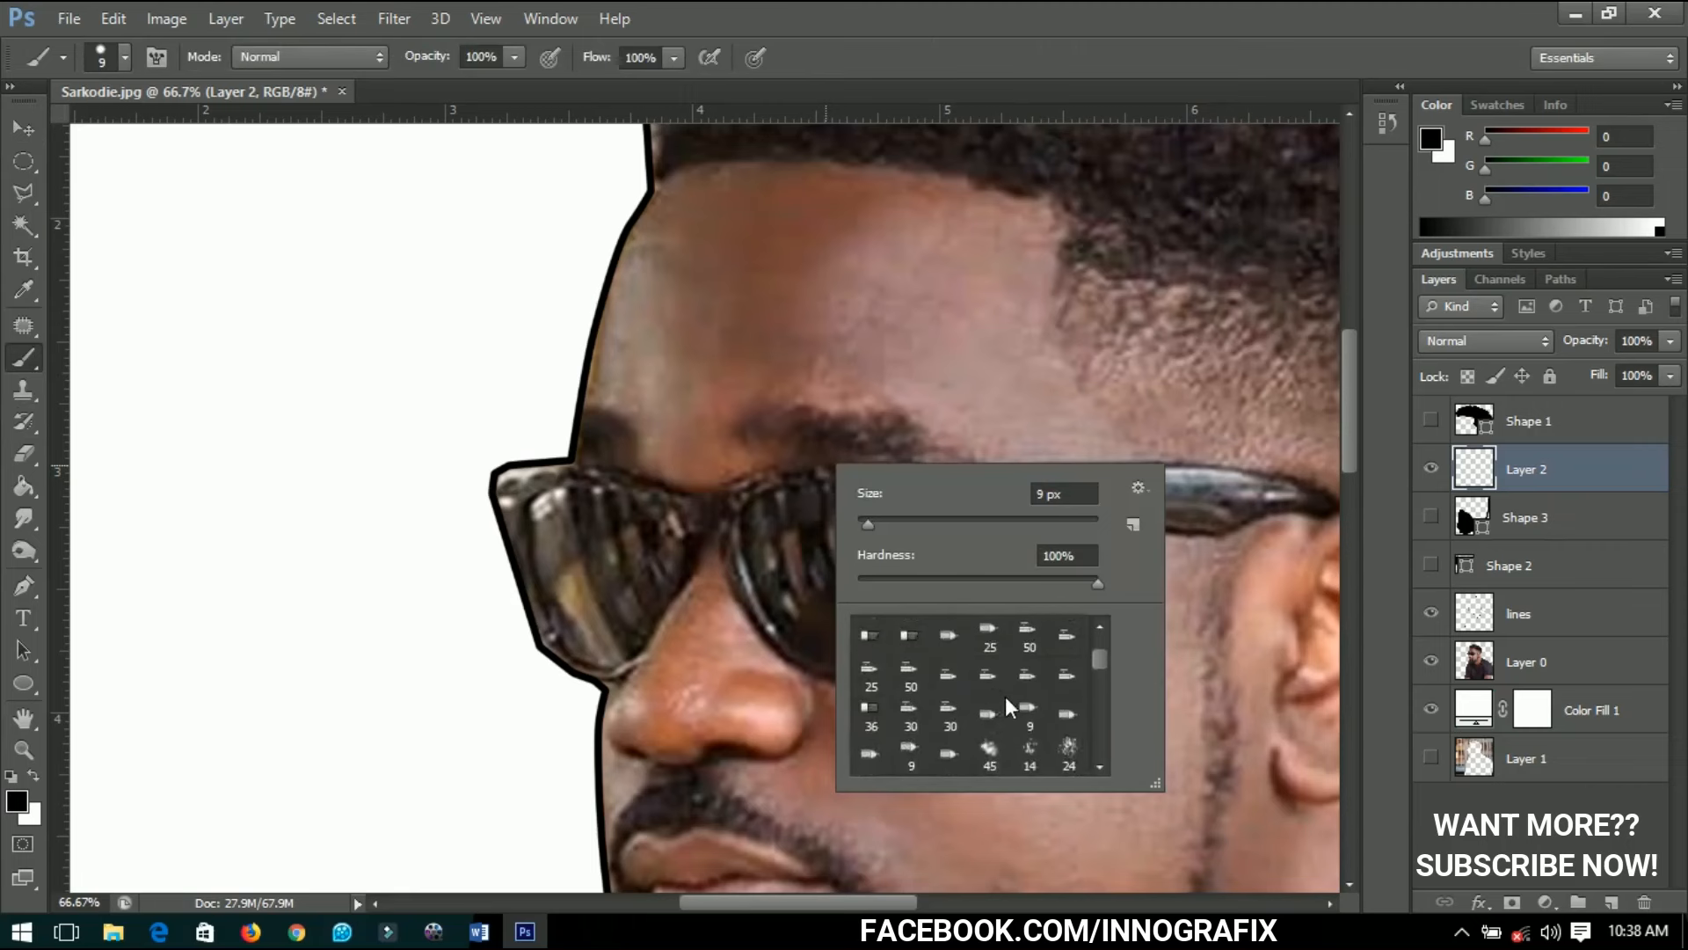
pyautogui.scroll(-2, 1005, 696)
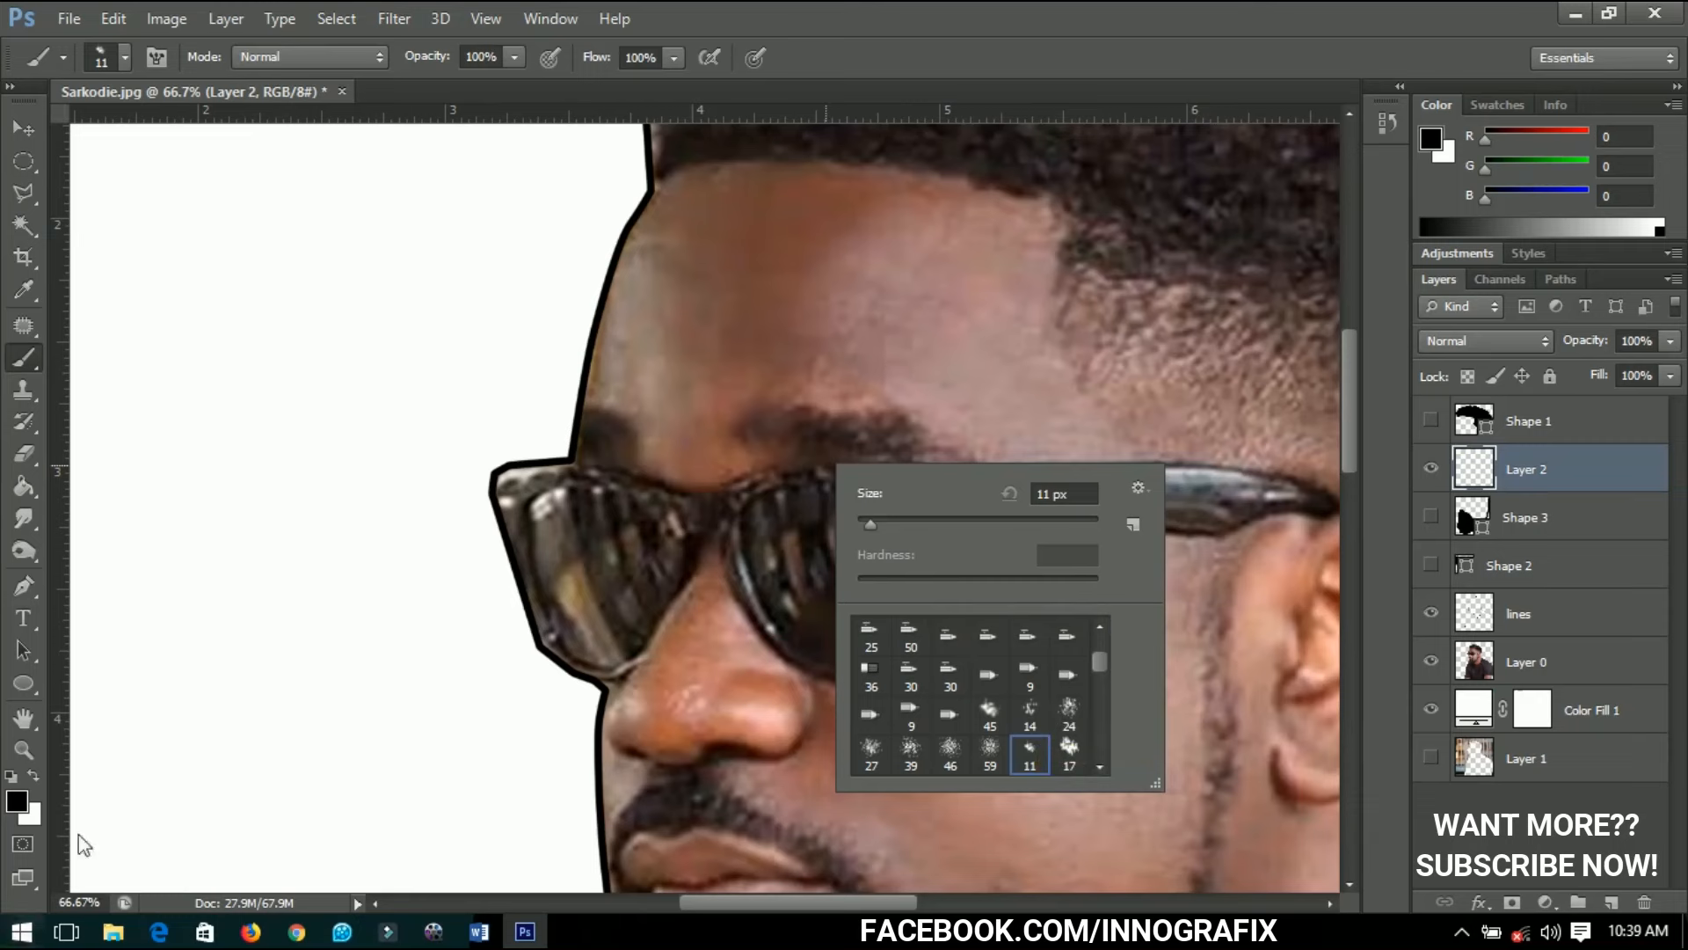
# Set the foreground color to a dark brown sampled from the eyebrow, RGB 34, 20, 20.
pyautogui.click(17, 800)
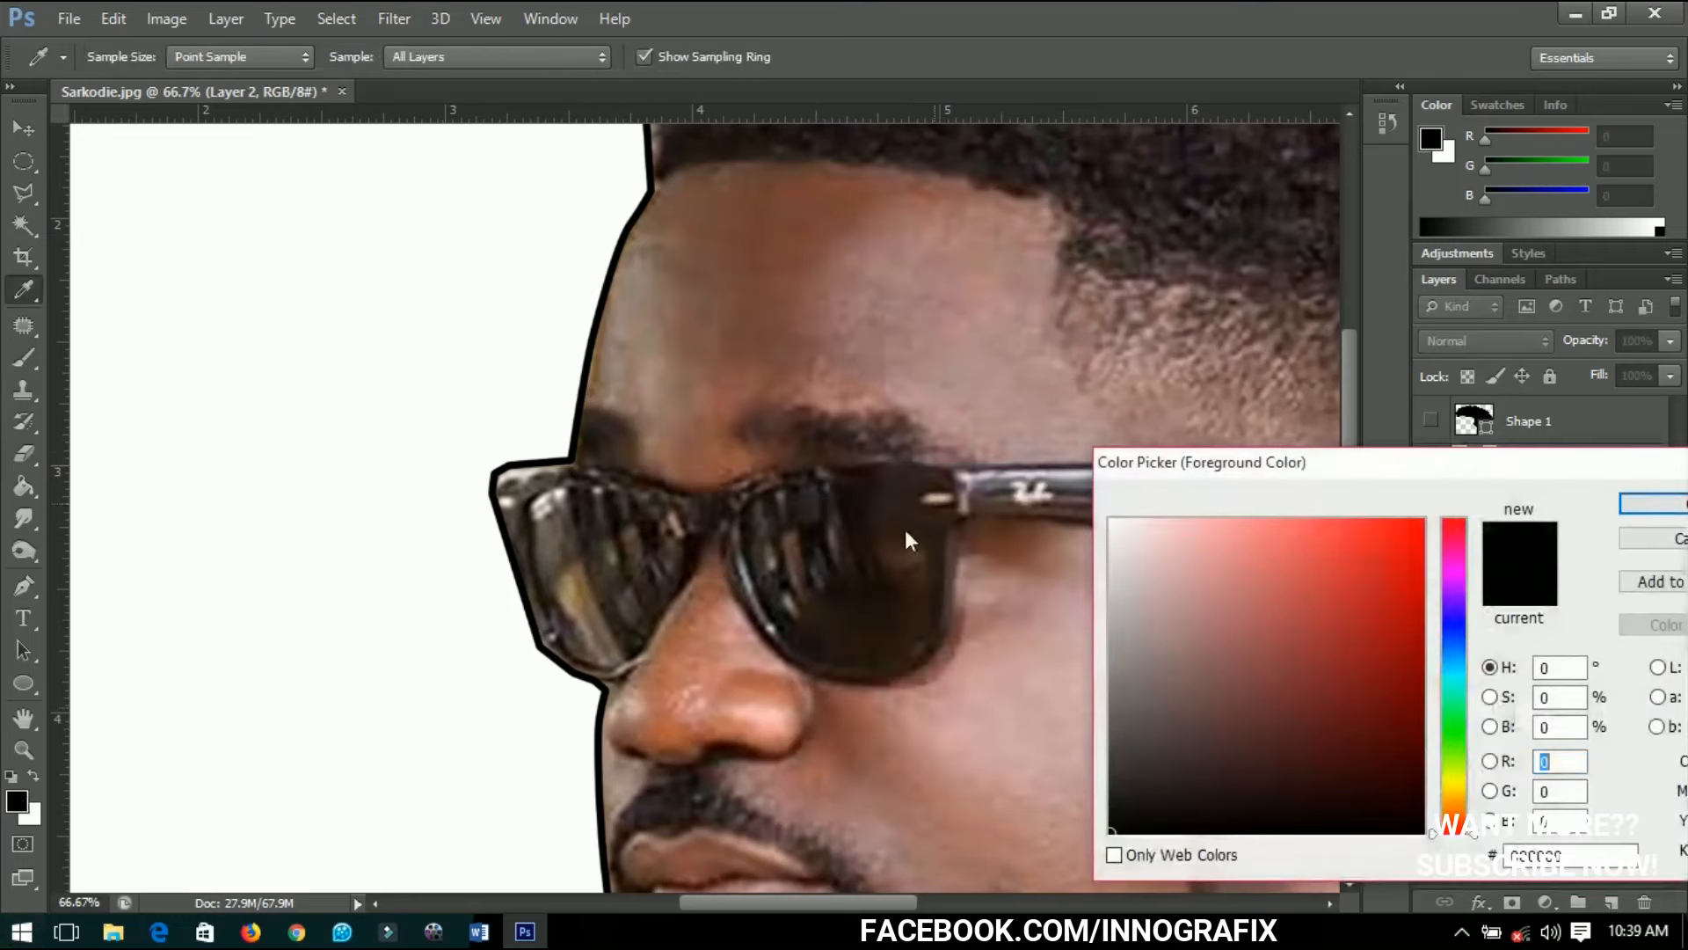
pyautogui.click(837, 437)
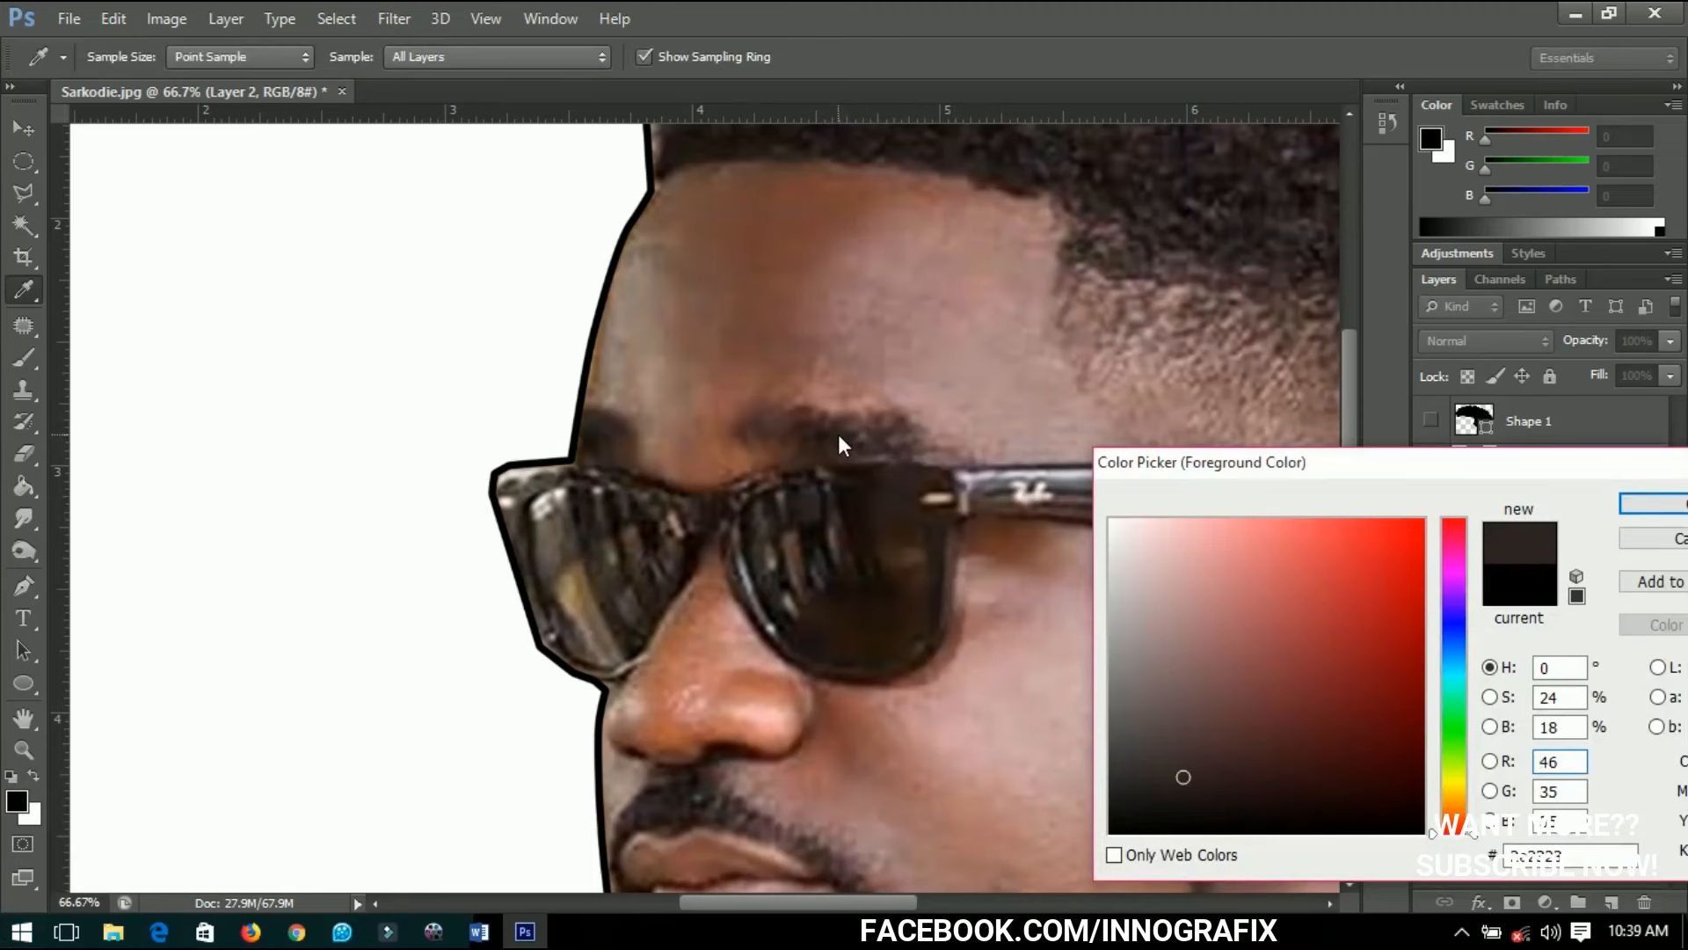
pyautogui.click(840, 441)
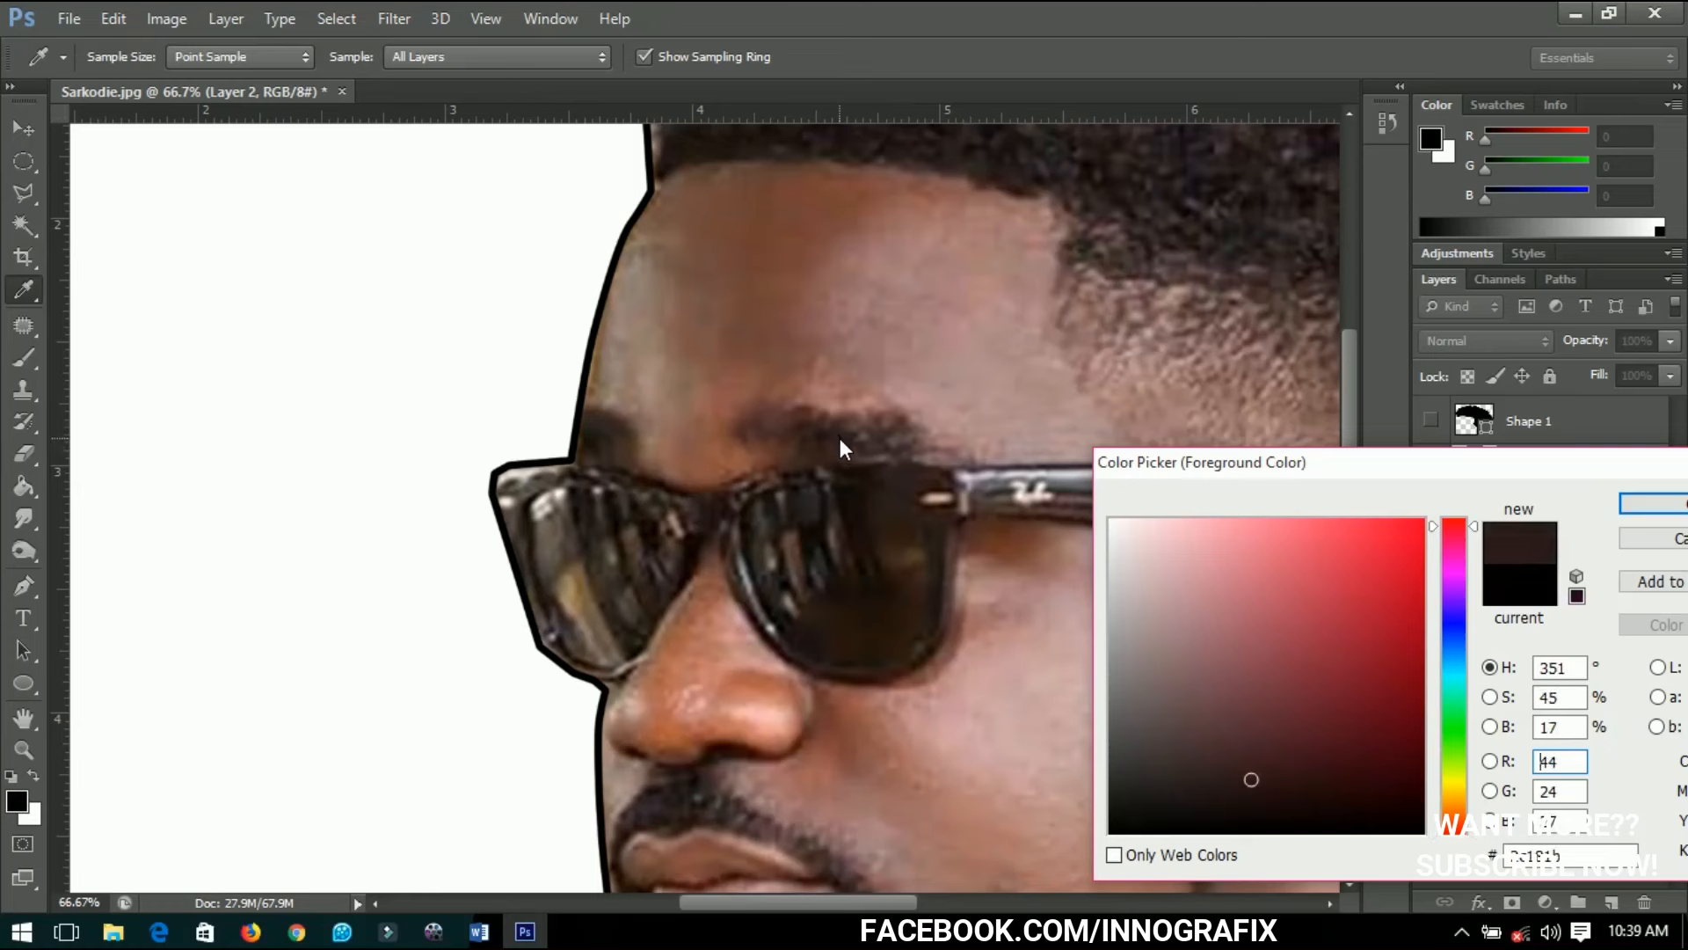
pyautogui.moveTo(841, 438); pyautogui.dragTo(821, 433)
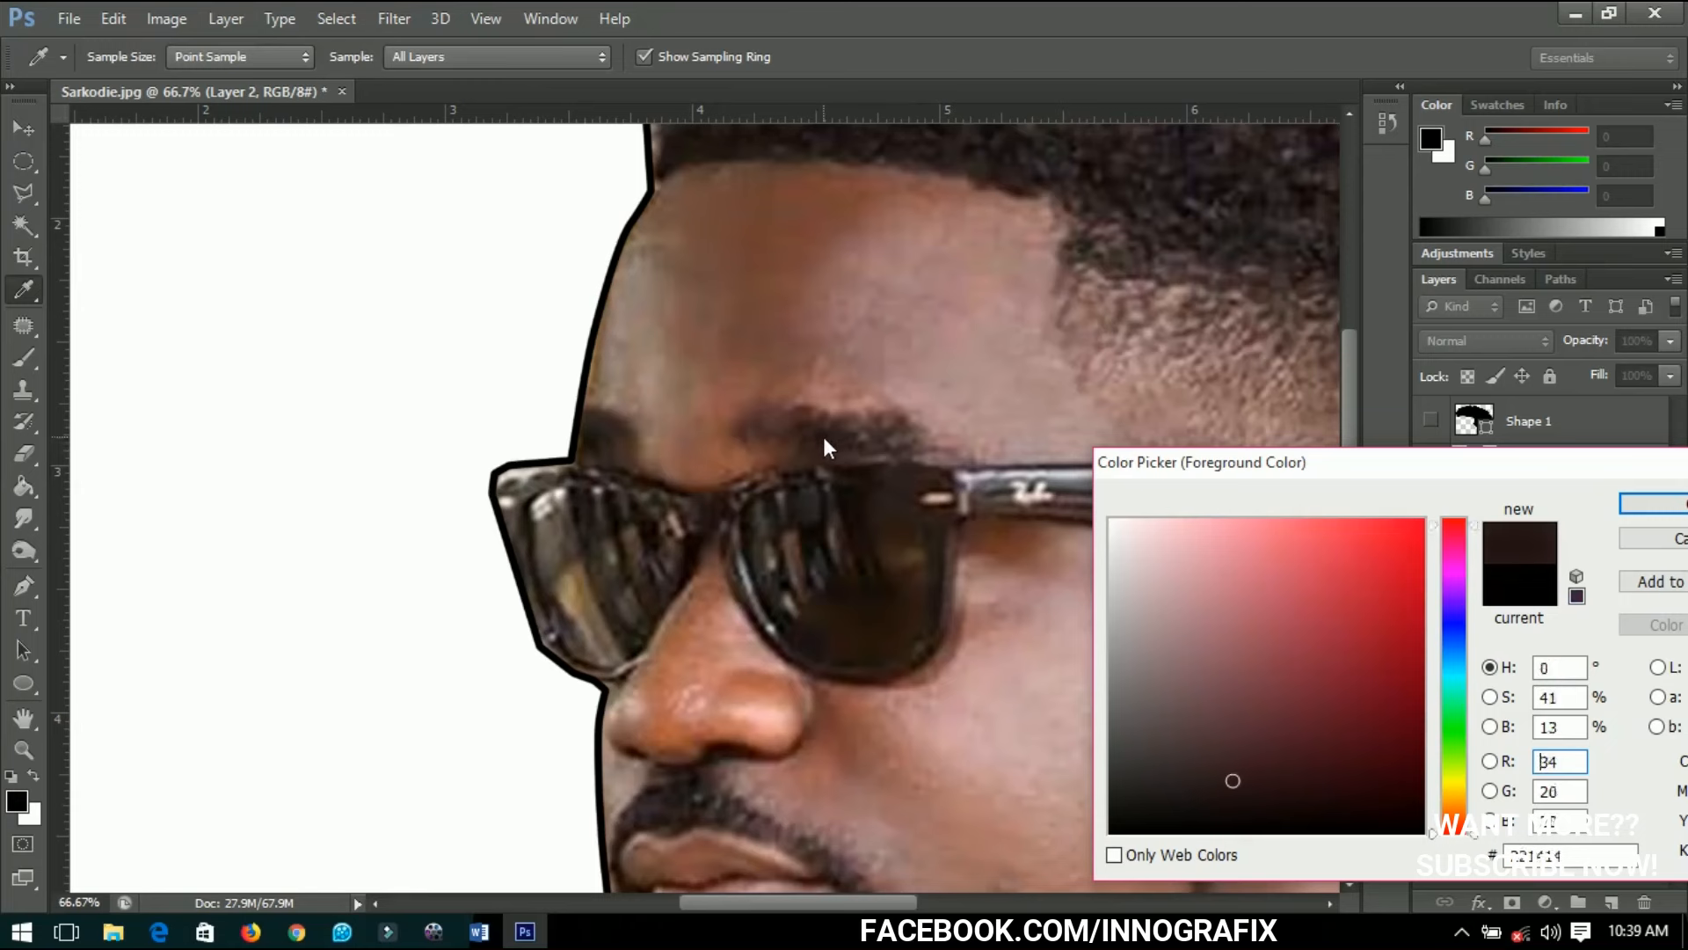
pyautogui.click(1652, 503)
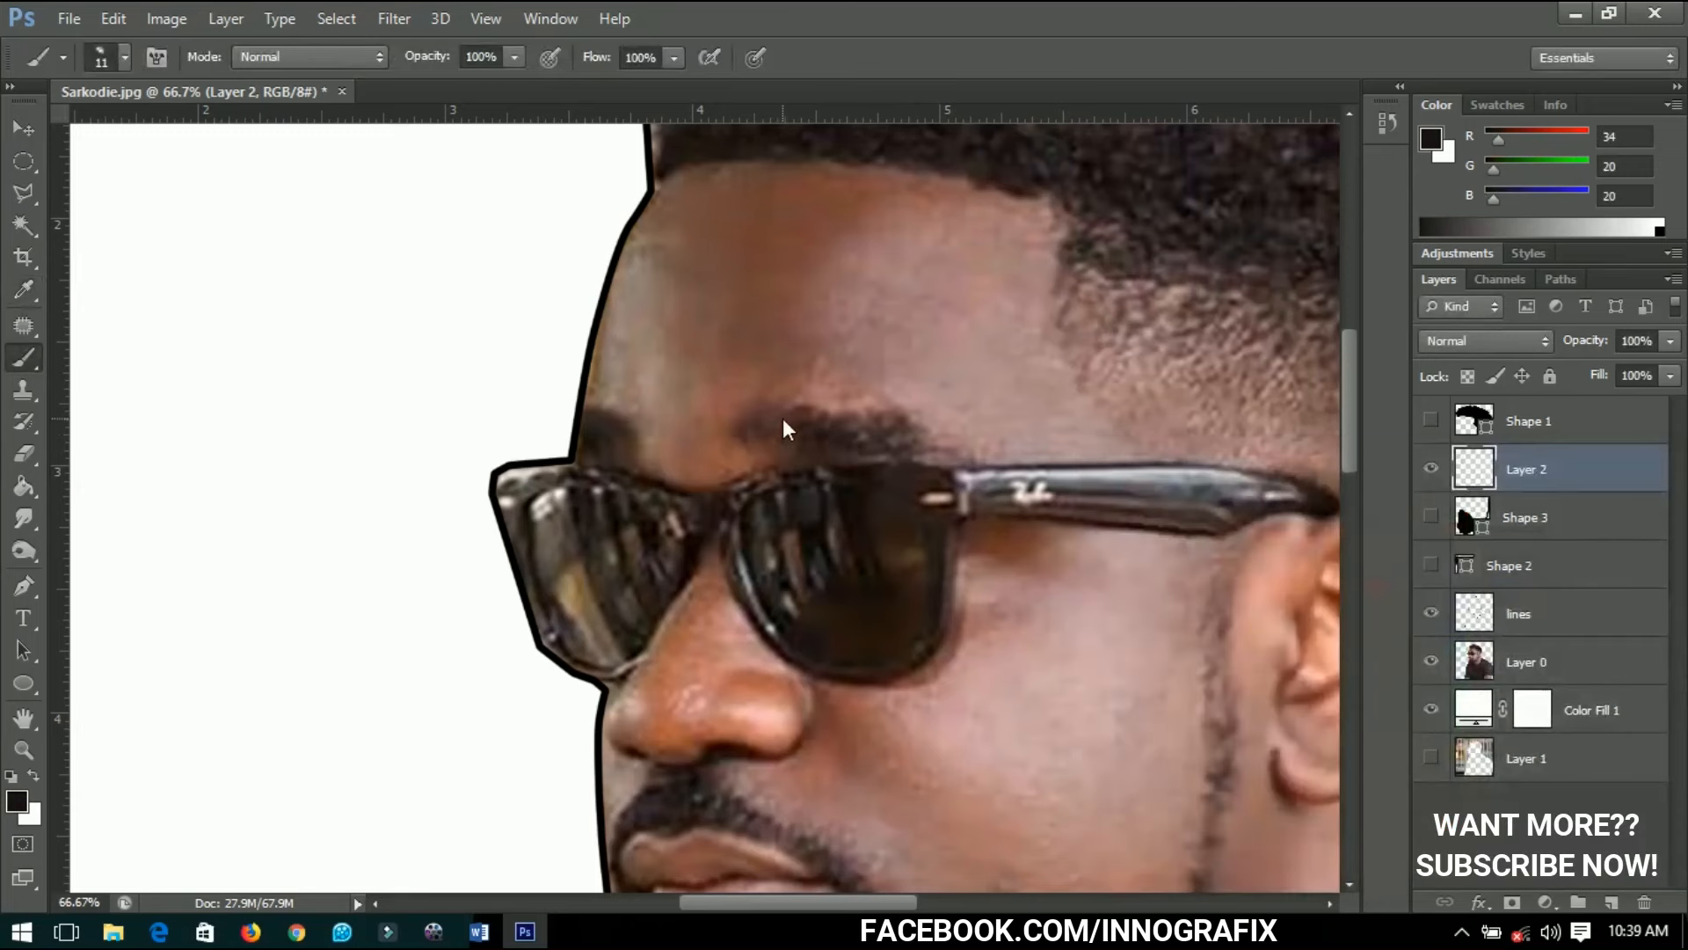
# Set the brush size to 40 px and paint over both eyebrows above the sunglasses.
pyautogui.press('[')
pyautogui.press('[')
pyautogui.press('[')
pyautogui.press('[')
pyautogui.press('[')
pyautogui.press(']')
pyautogui.press(']')
pyautogui.press(']')
pyautogui.press(']')
pyautogui.press(']')
pyautogui.press(']')
pyautogui.press(']')
pyautogui.press(']')
pyautogui.press(']')
pyautogui.press(']')
pyautogui.moveTo(765, 424); pyautogui.dragTo(814, 429)
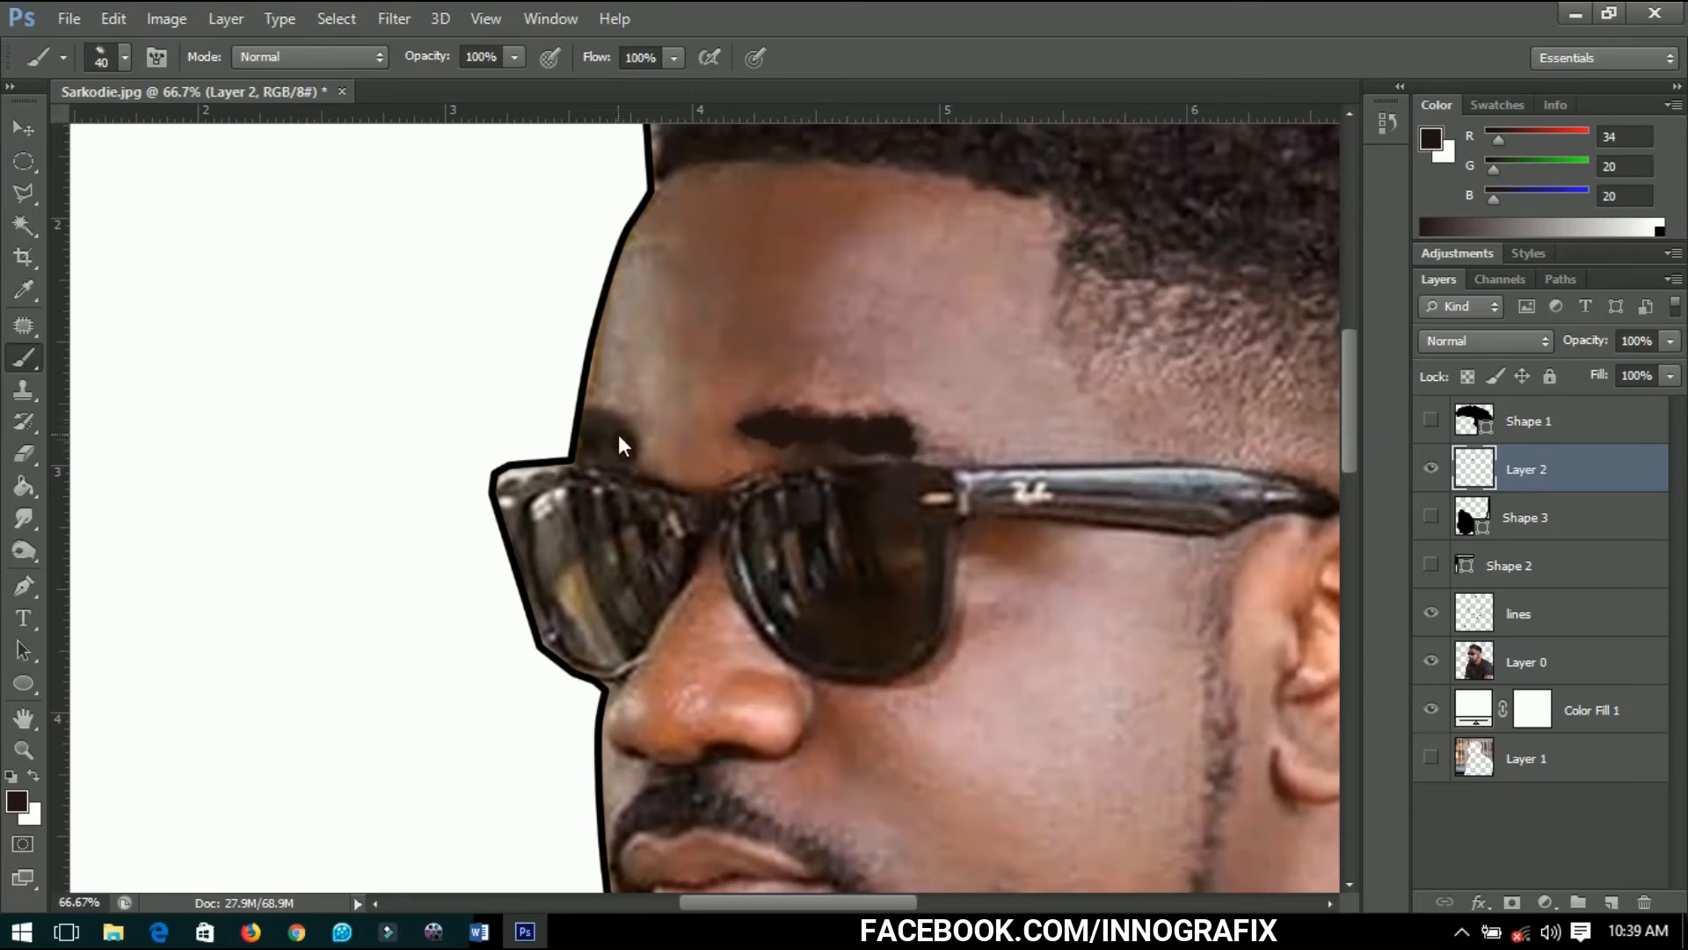
pyautogui.moveTo(619, 431); pyautogui.dragTo(604, 447)
# Rename the eyebrow layer as eye lashes.
pyautogui.doubleClick(1532, 472)
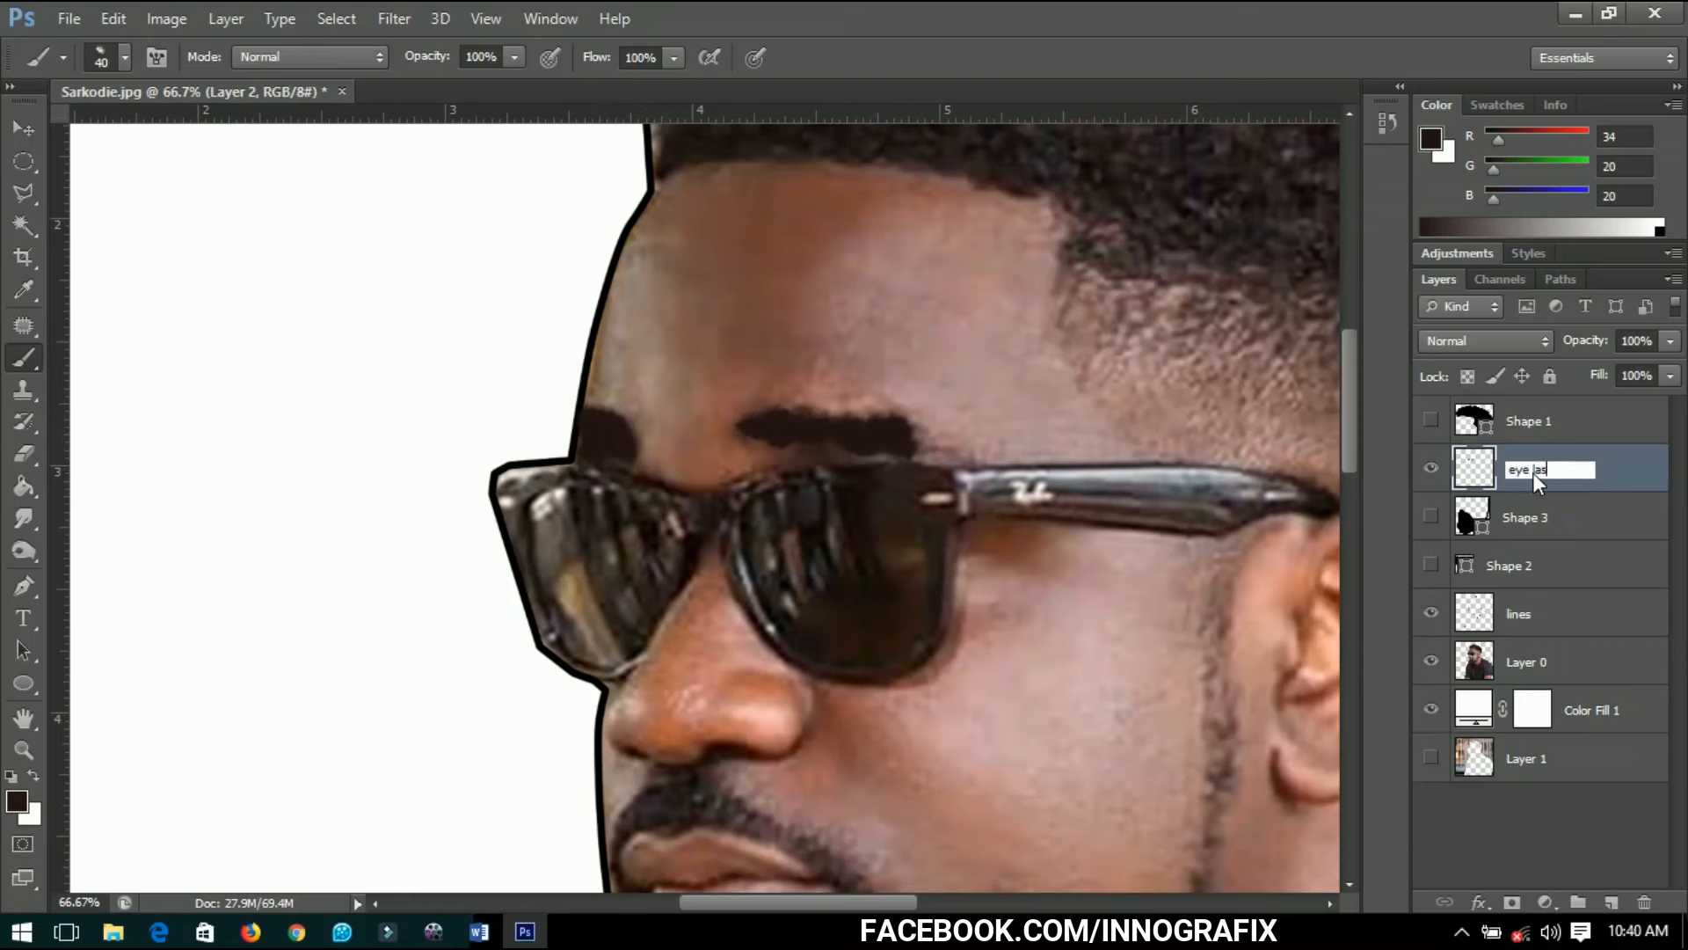
pyautogui.write('eye lashes')
pyautogui.press('Return')
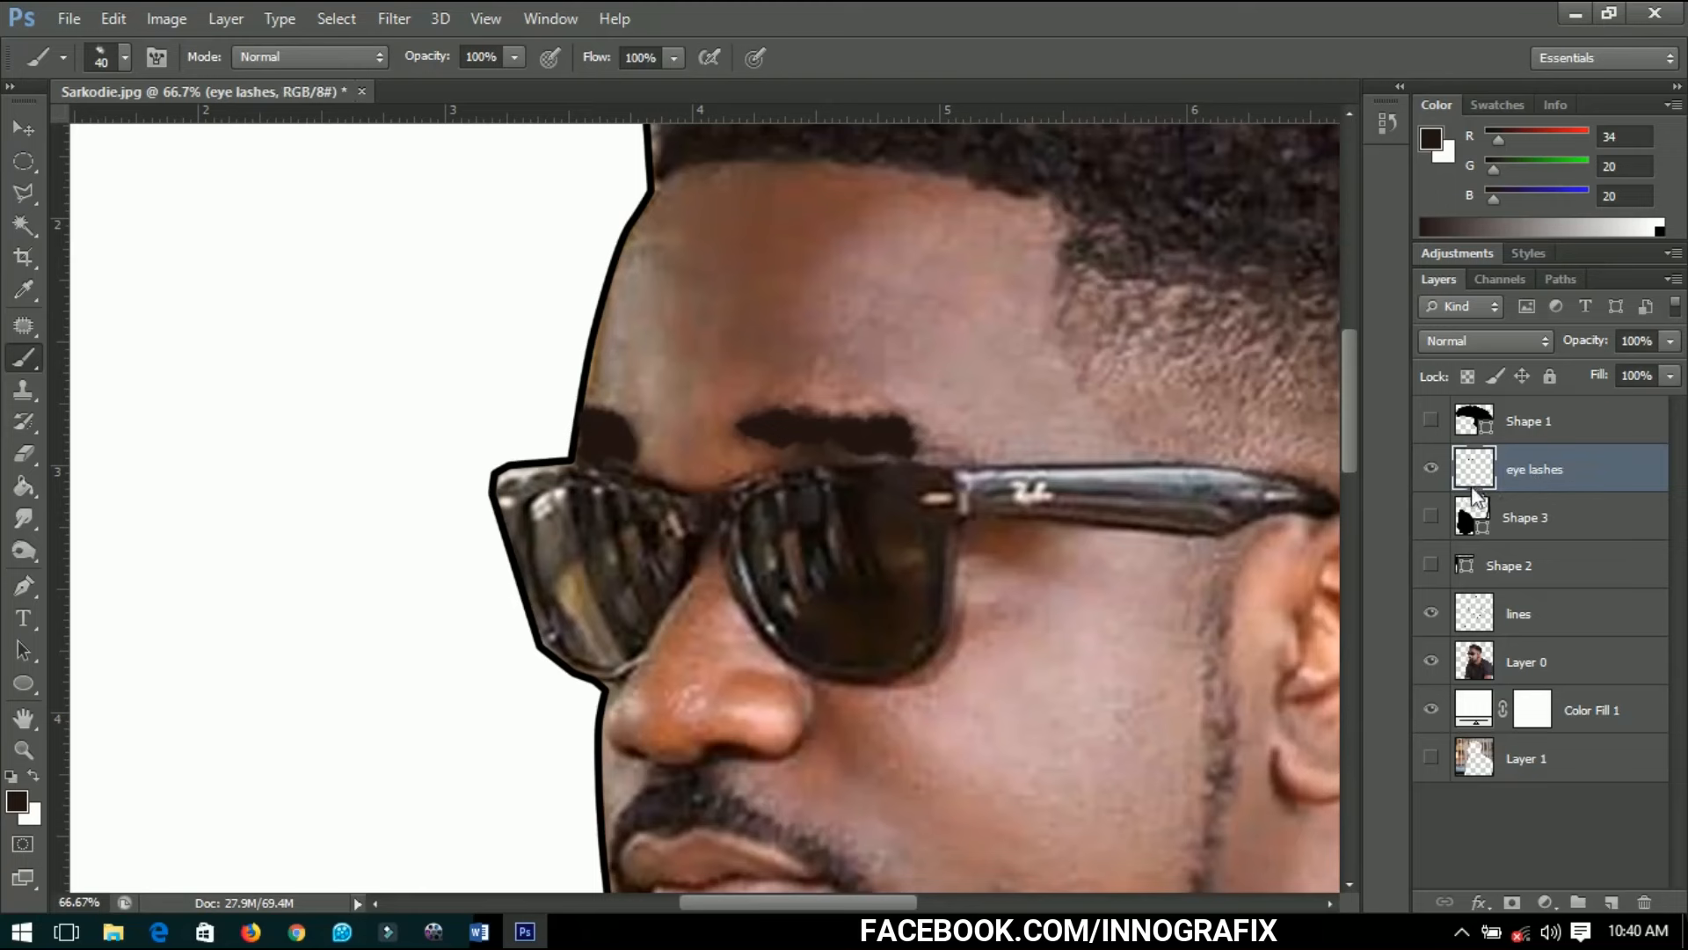
# Show the Shape 1, Shape 2 and Shape 3 layers and hide the Layer 0 photo to check the whole artwork.
pyautogui.click(24, 129)
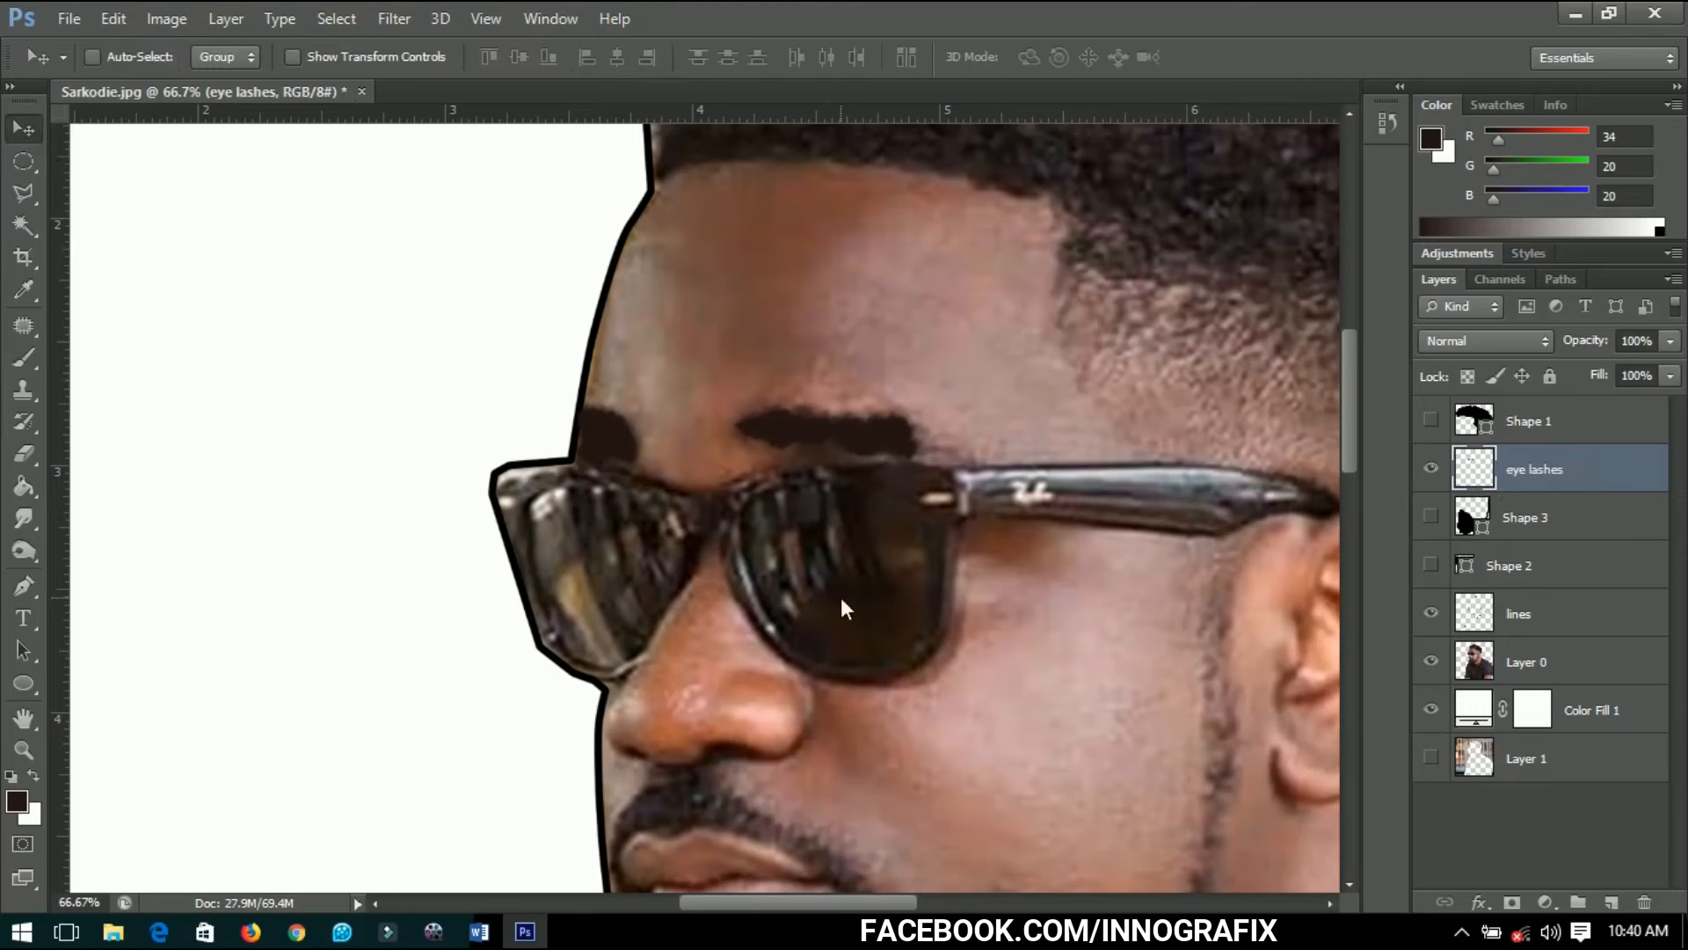
pyautogui.hotkey('ctrl', '0')
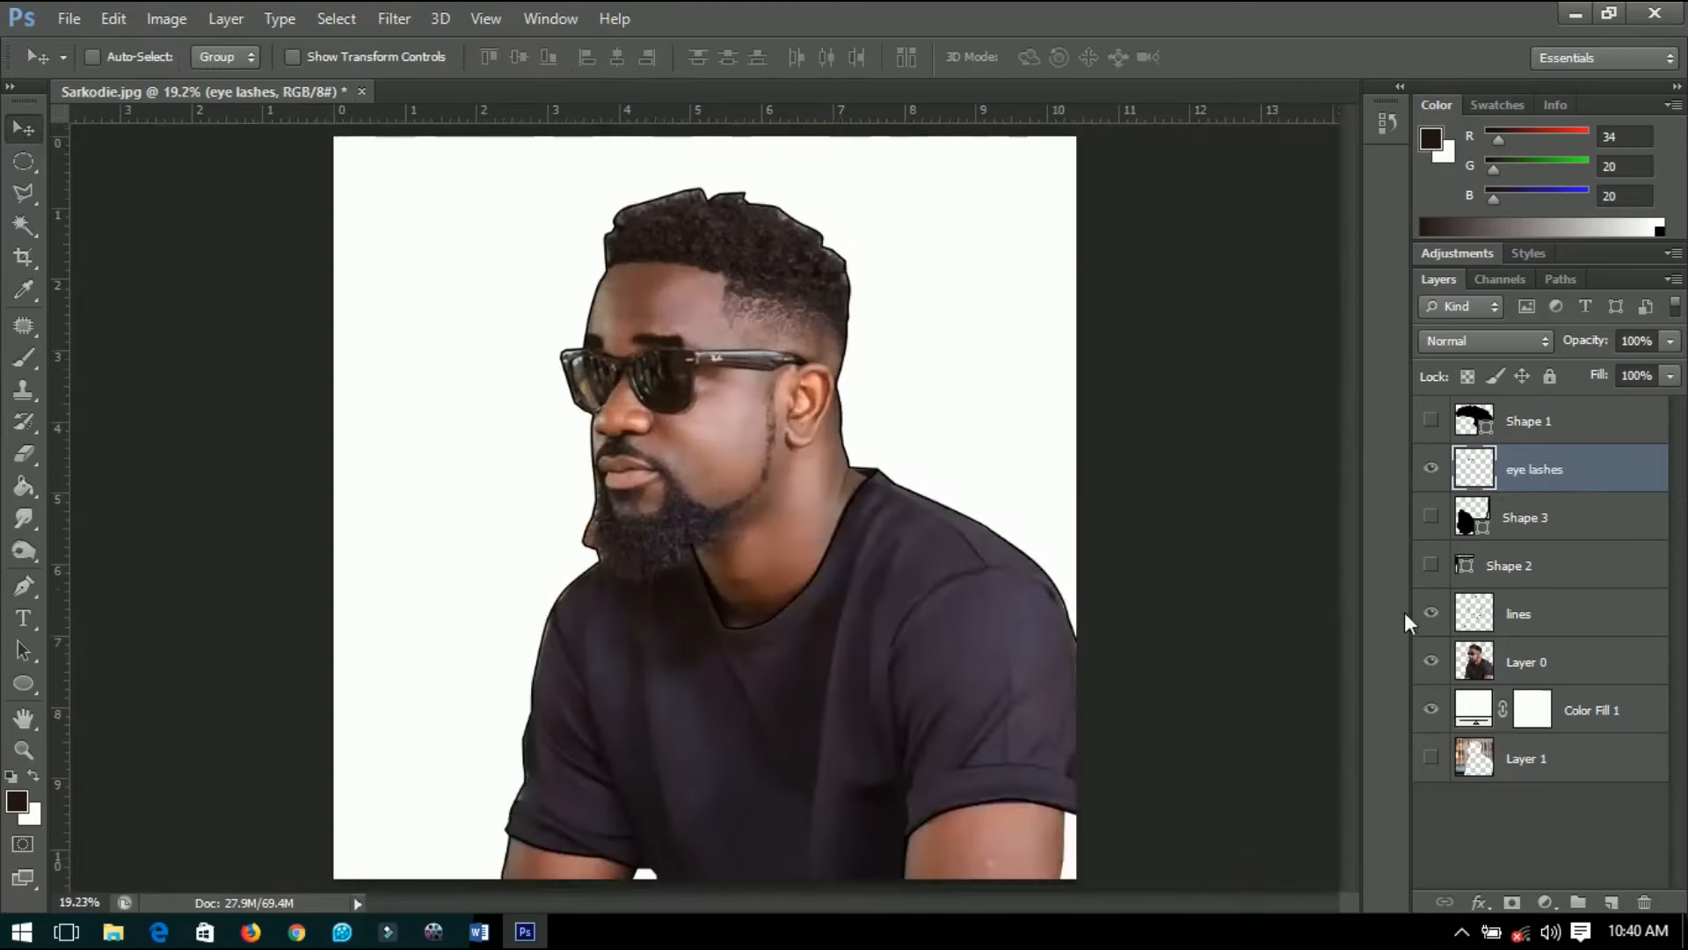
pyautogui.click(1431, 565)
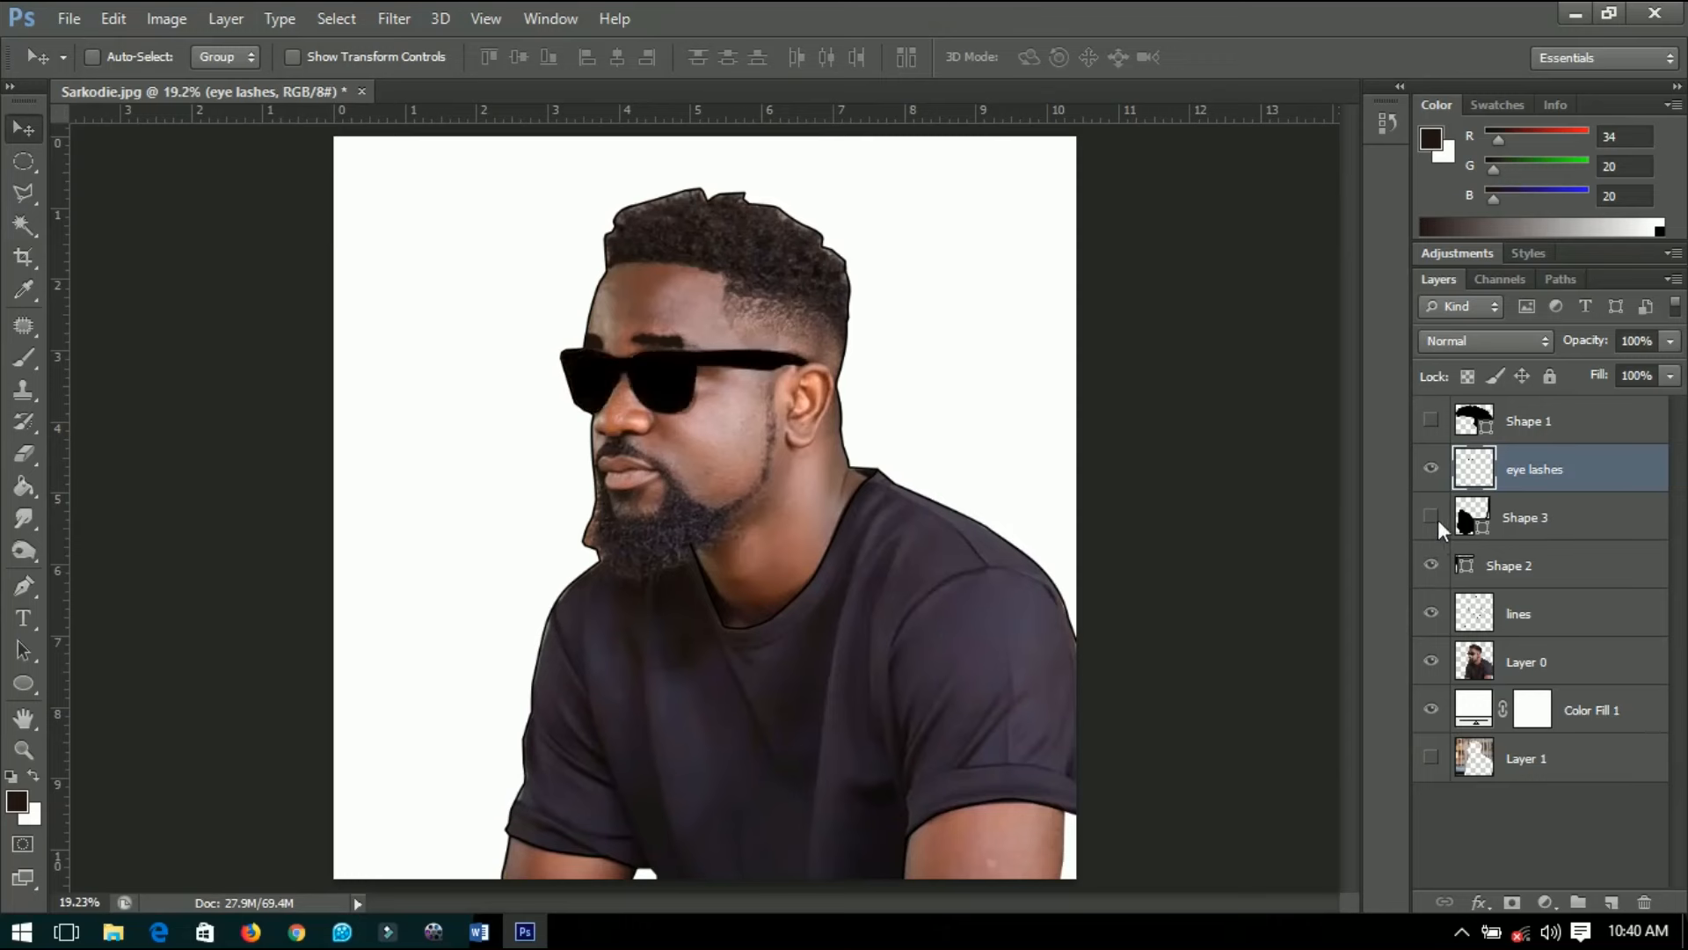
pyautogui.click(1431, 517)
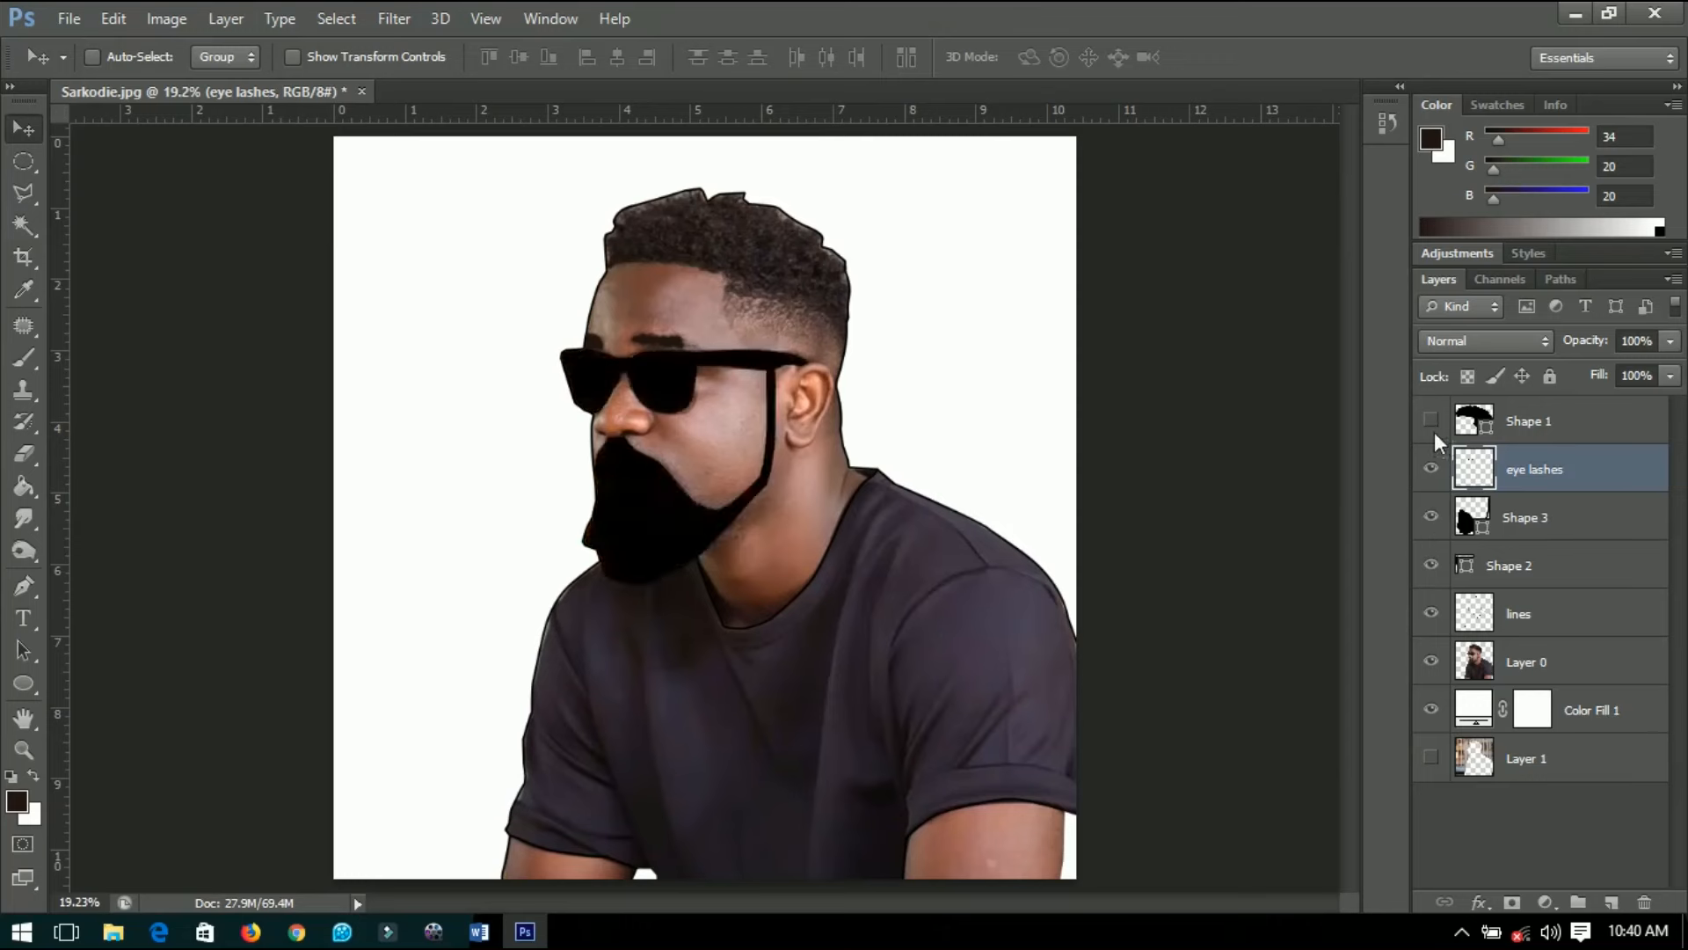
pyautogui.click(1430, 663)
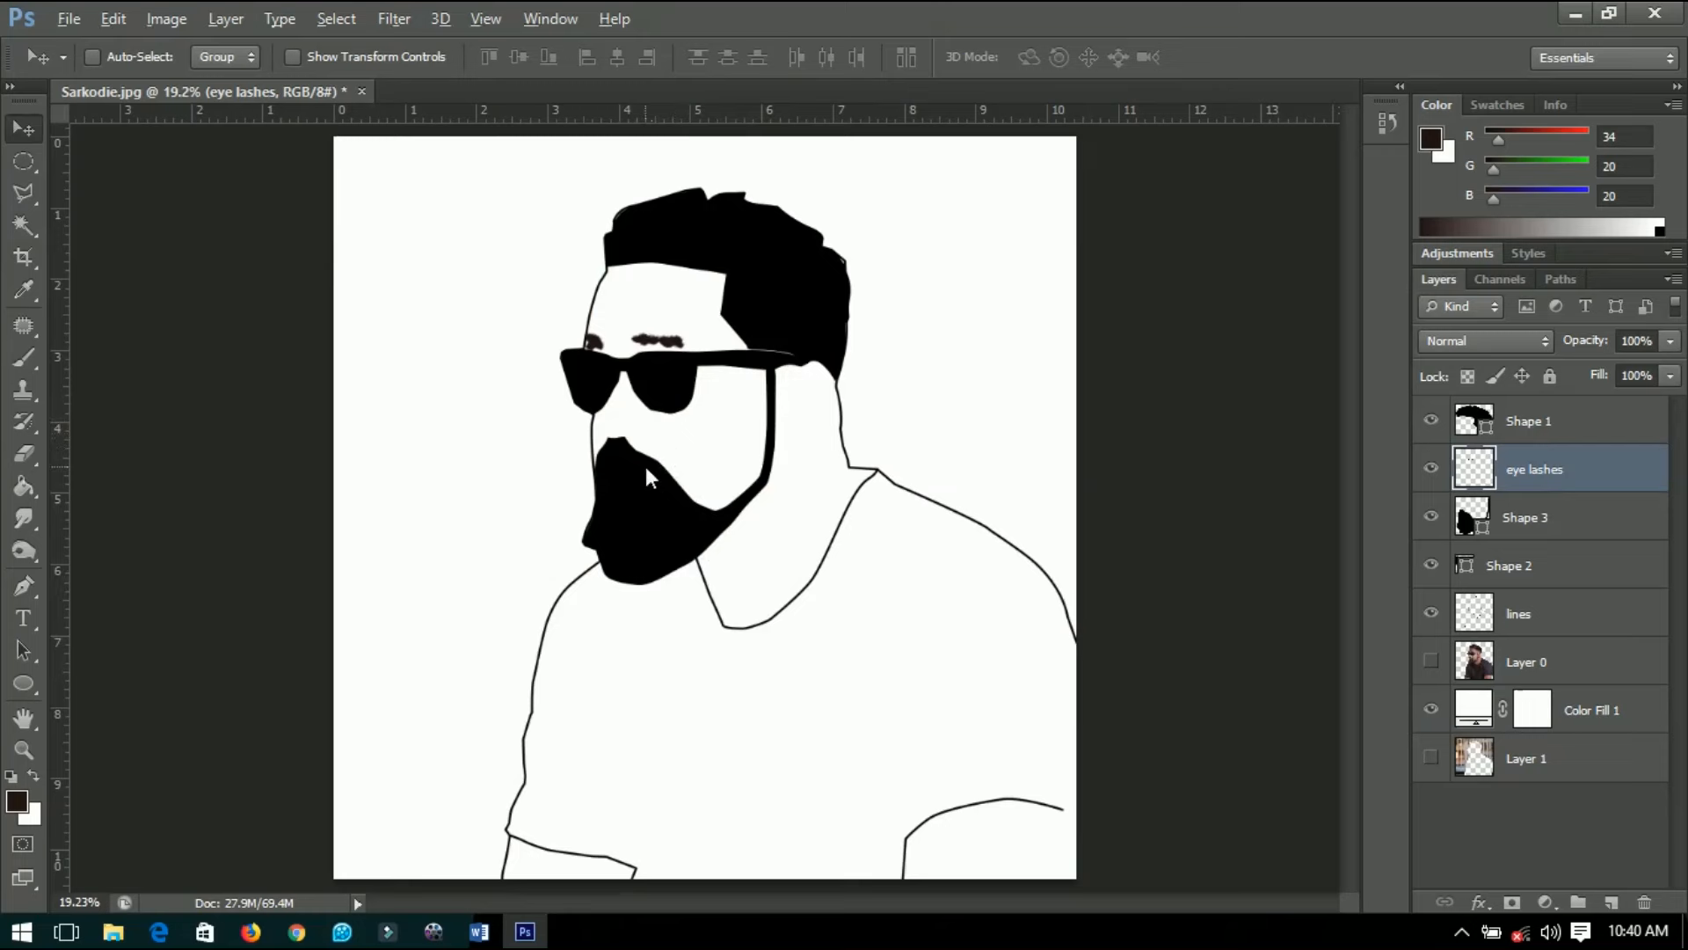
# Hide the lines, Shape 2, Shape 1, eye lashes and Shape 3 layers, leaving only the white Color Fill 1 background shown.
pyautogui.hotkey('ctrl', '-')
pyautogui.hotkey('ctrl', '-')
pyautogui.hotkey('ctrl', '+')
pyautogui.hotkey('ctrl', '+')
pyautogui.hotkey('ctrl', '+')
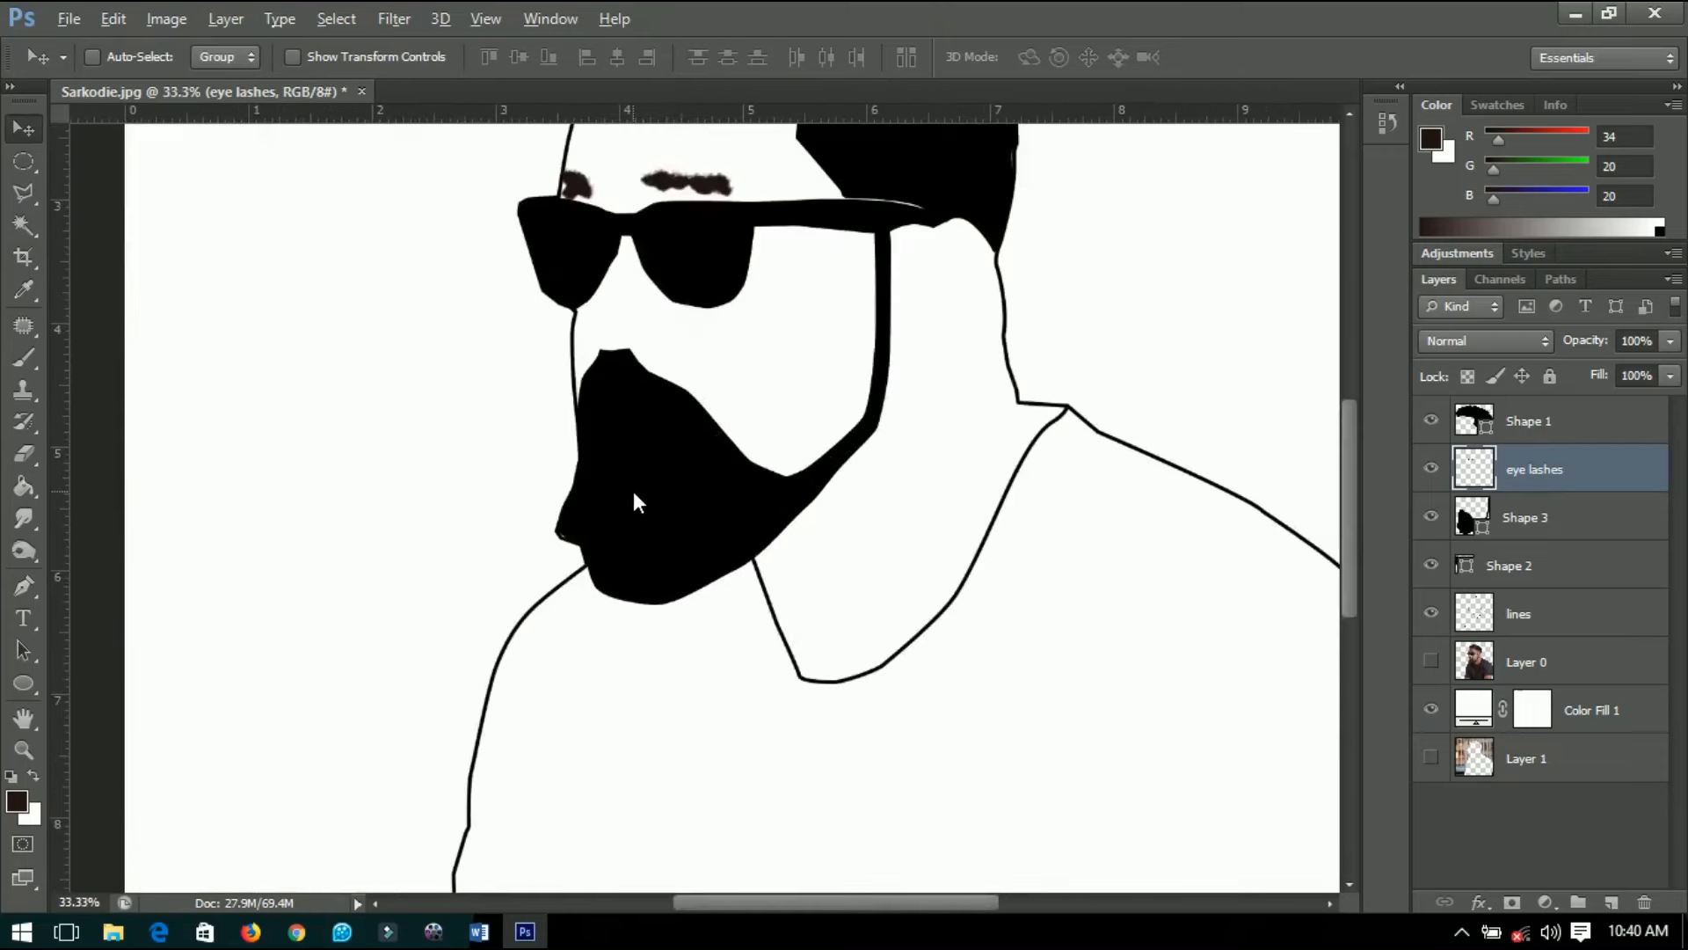
pyautogui.scroll(1, 633, 491)
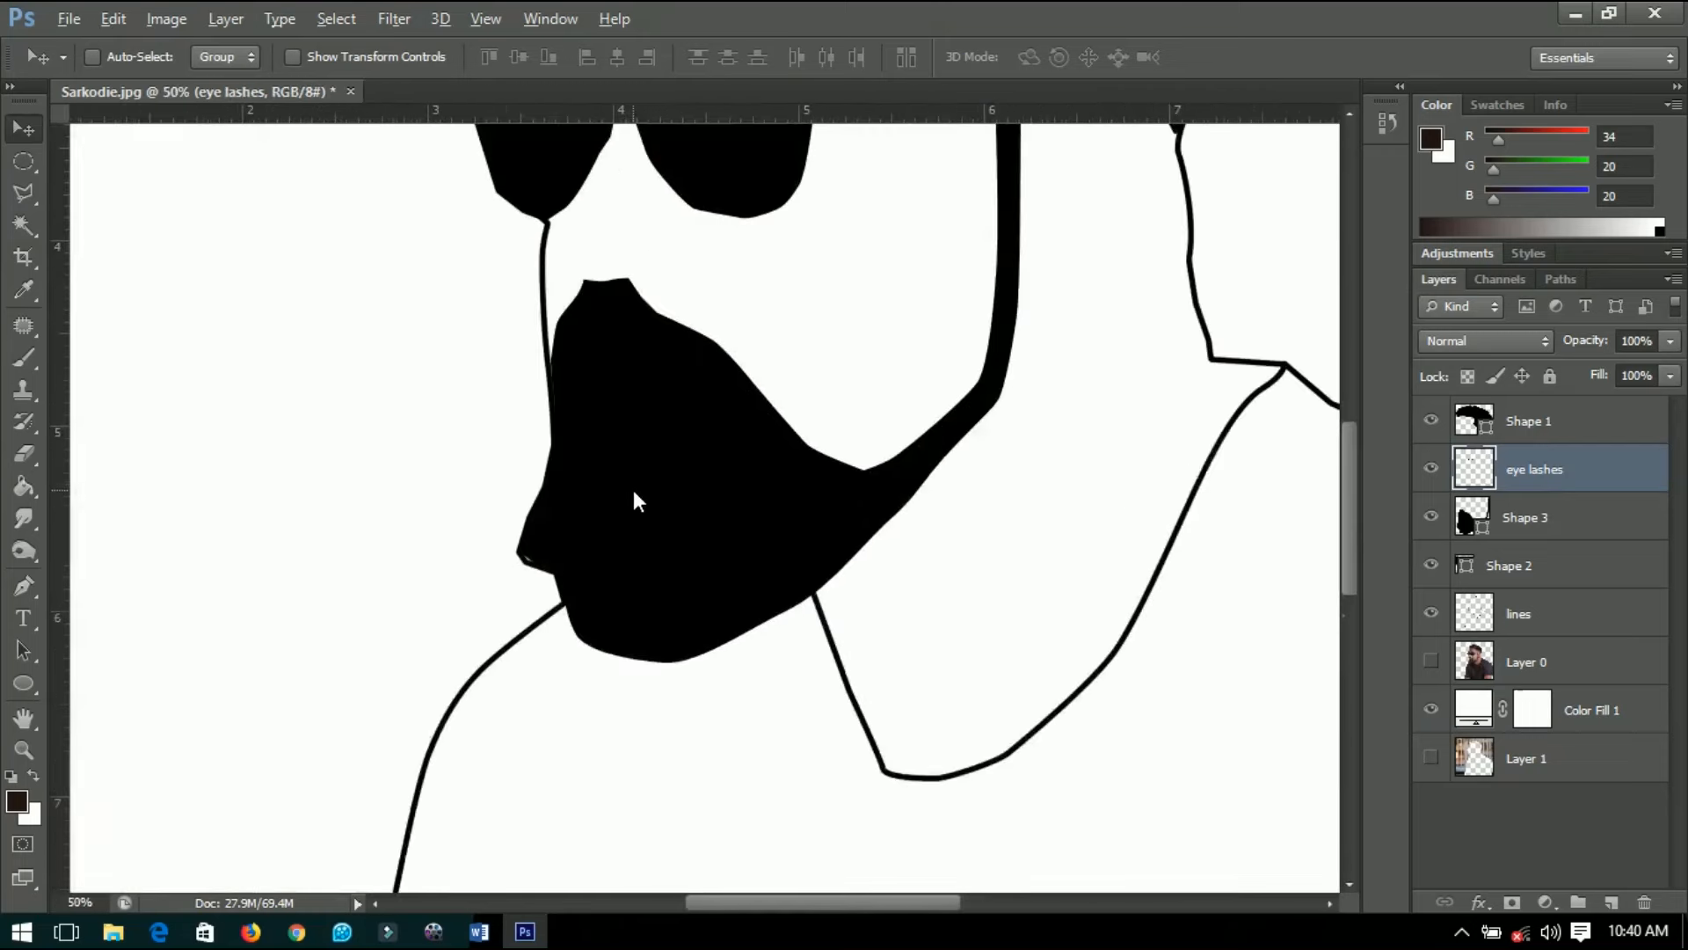
pyautogui.click(1431, 613)
pyautogui.click(1431, 565)
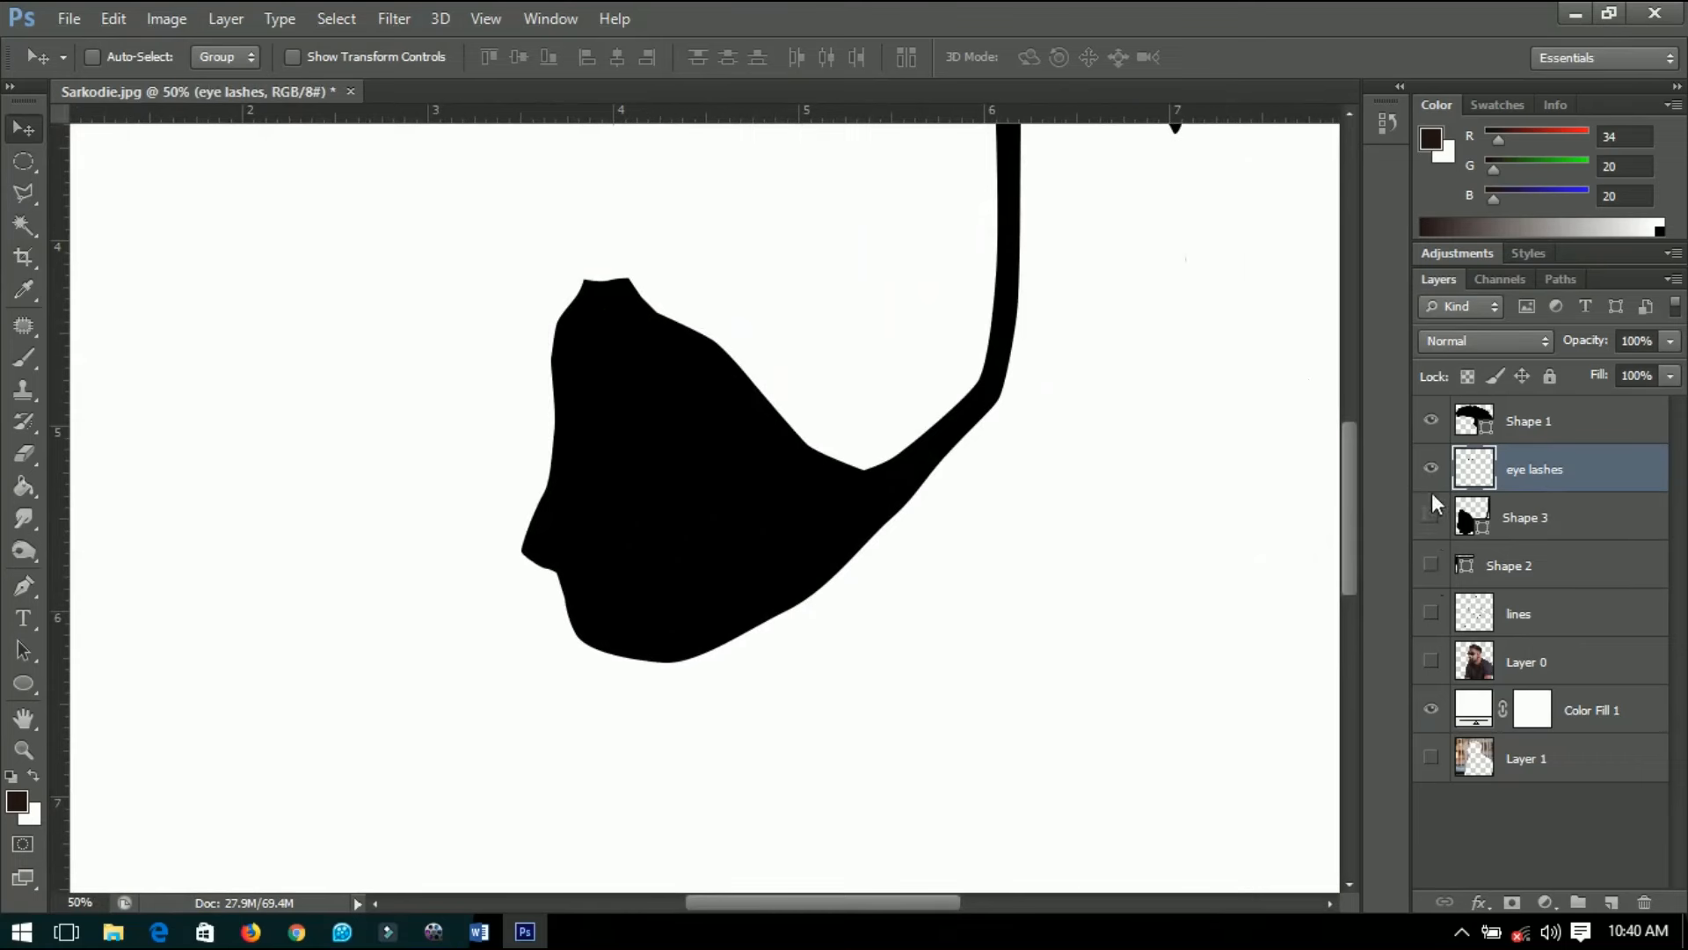
pyautogui.click(1429, 422)
pyautogui.click(1434, 468)
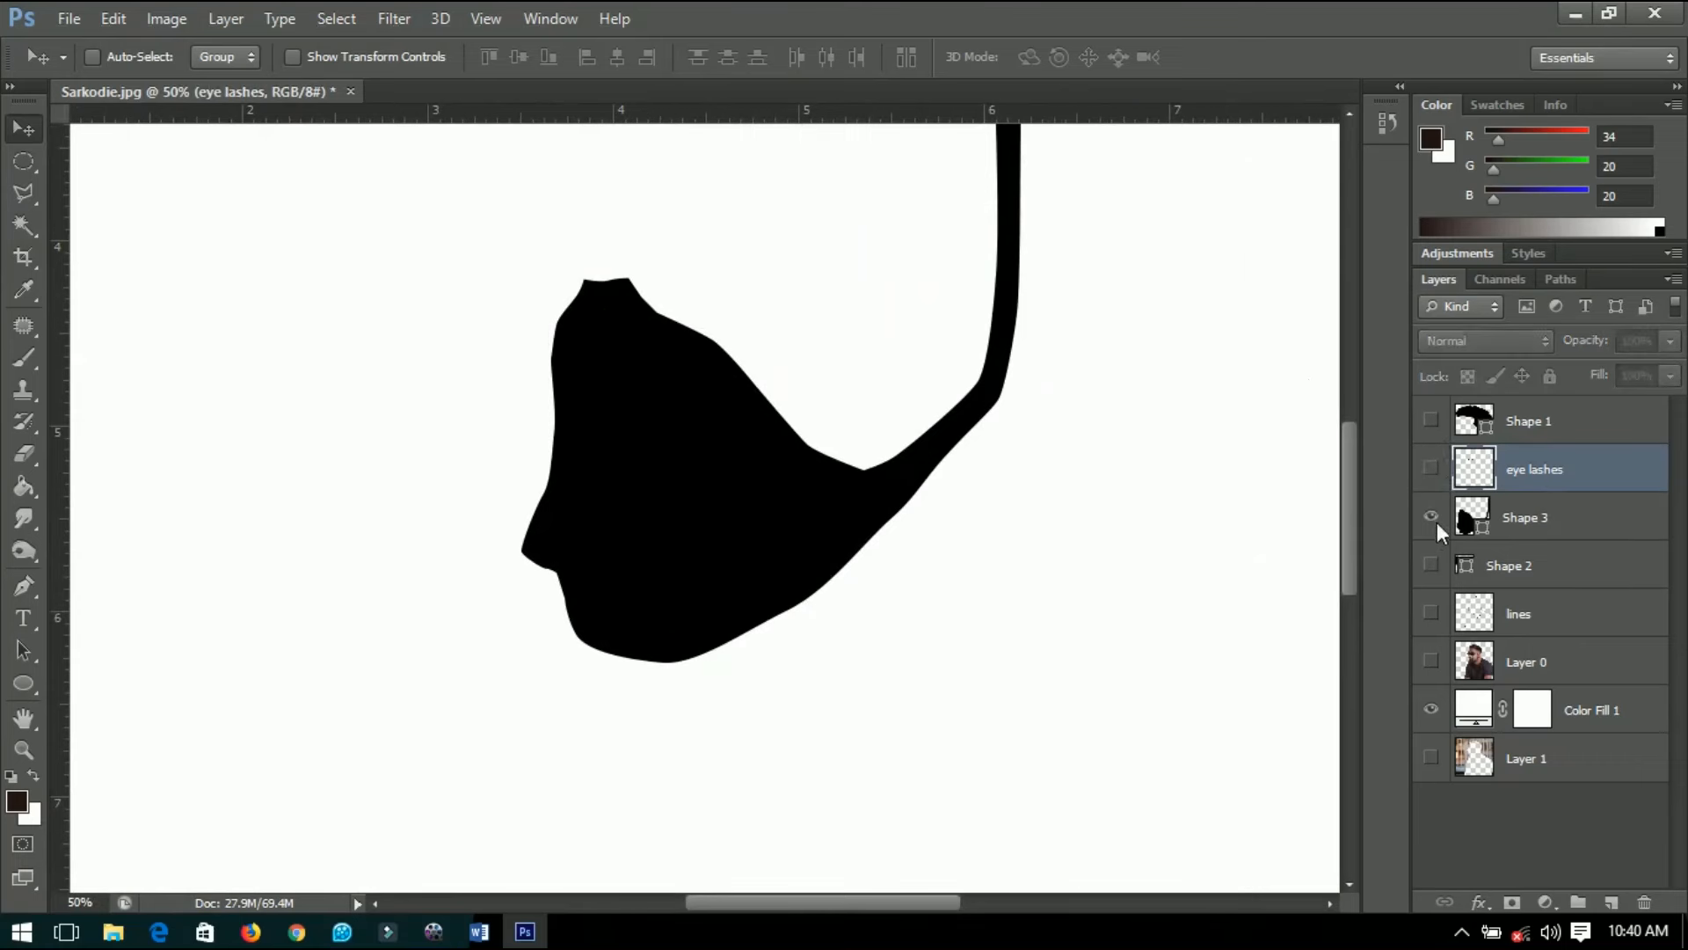
pyautogui.click(1431, 517)
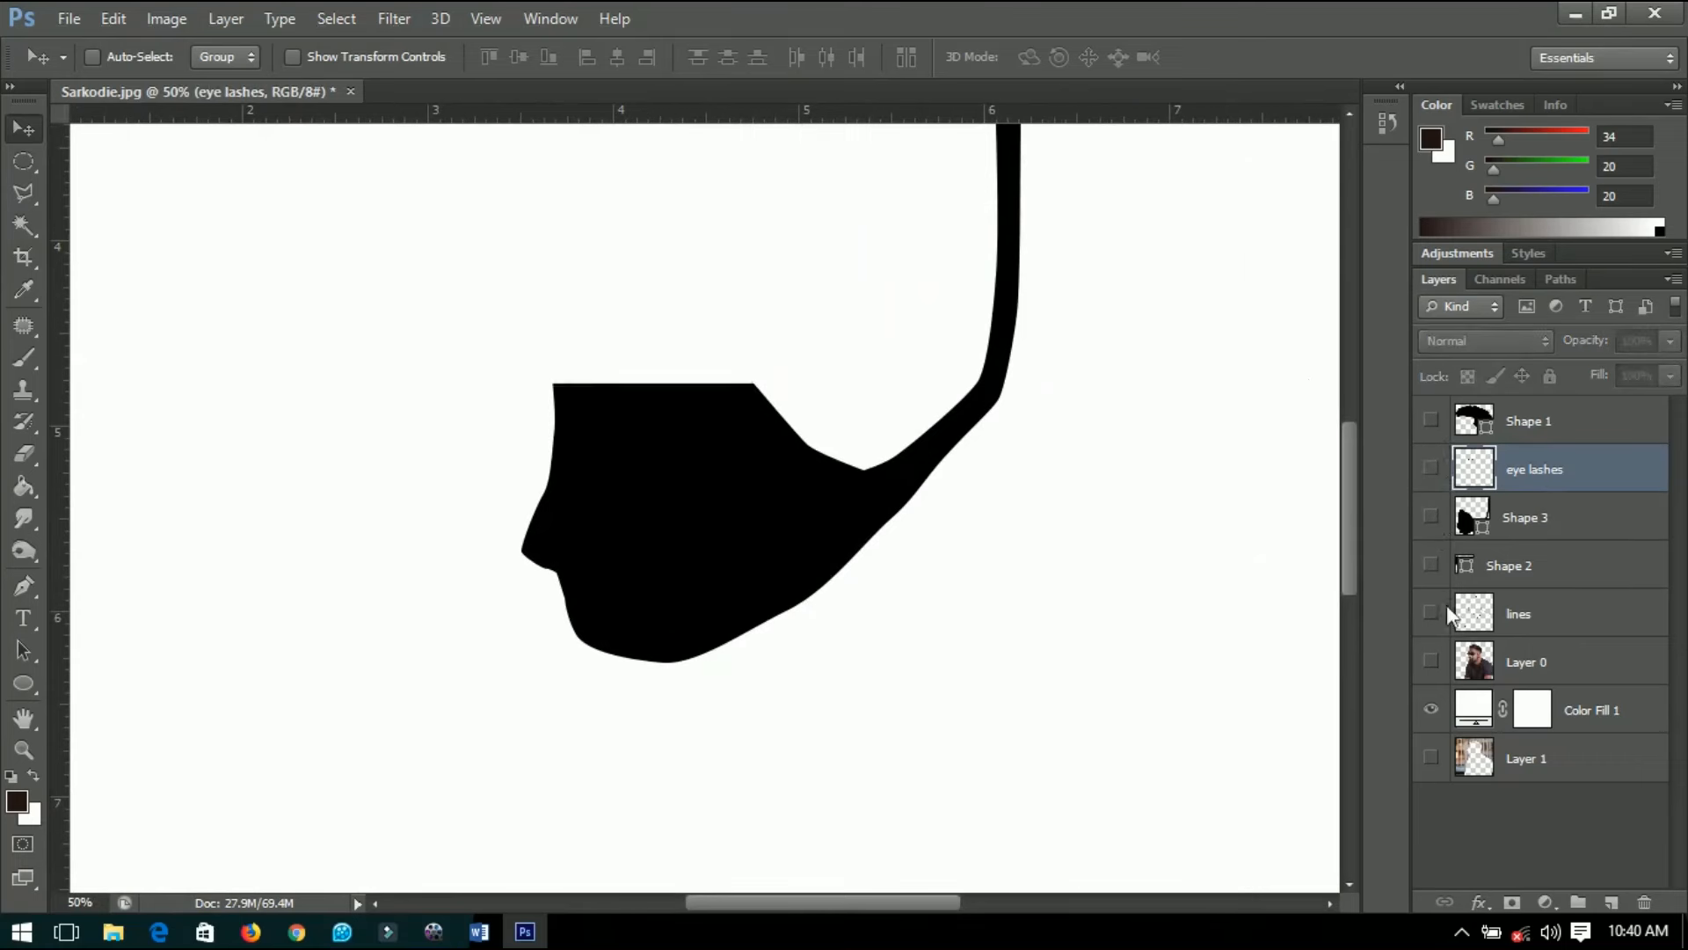
# Show the Layer 0 photo and, above the Shape 3 layer, draw a black Pen shape about 143 by 74 px beneath the lower lip.
pyautogui.click(1433, 659)
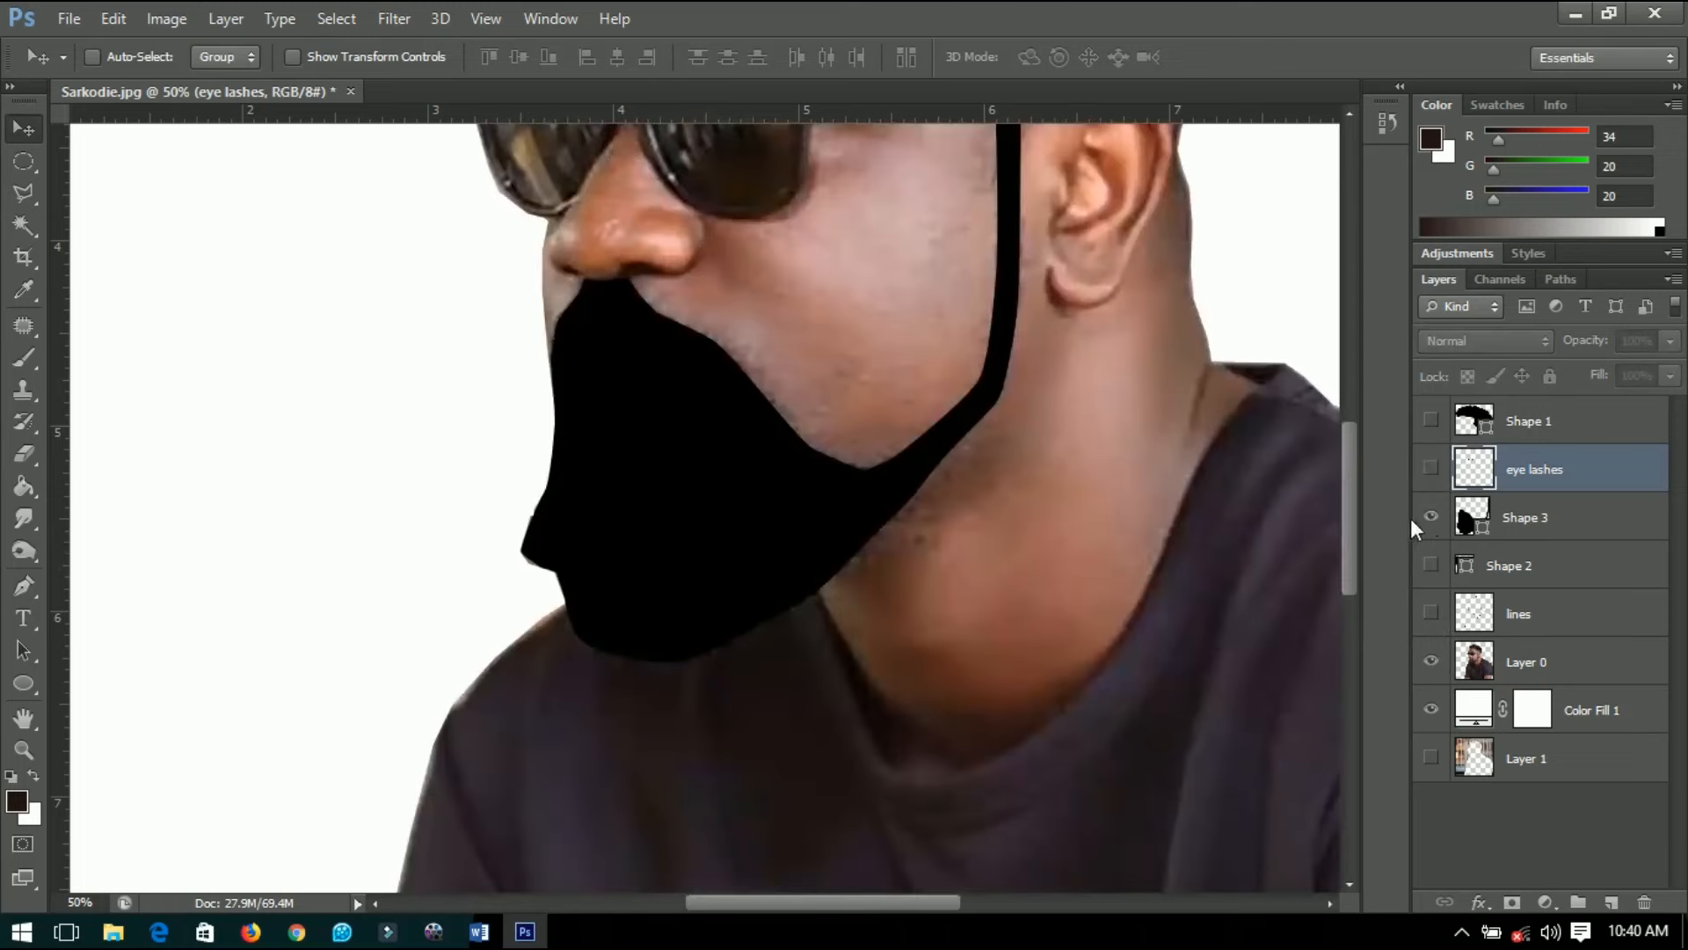
pyautogui.click(1526, 524)
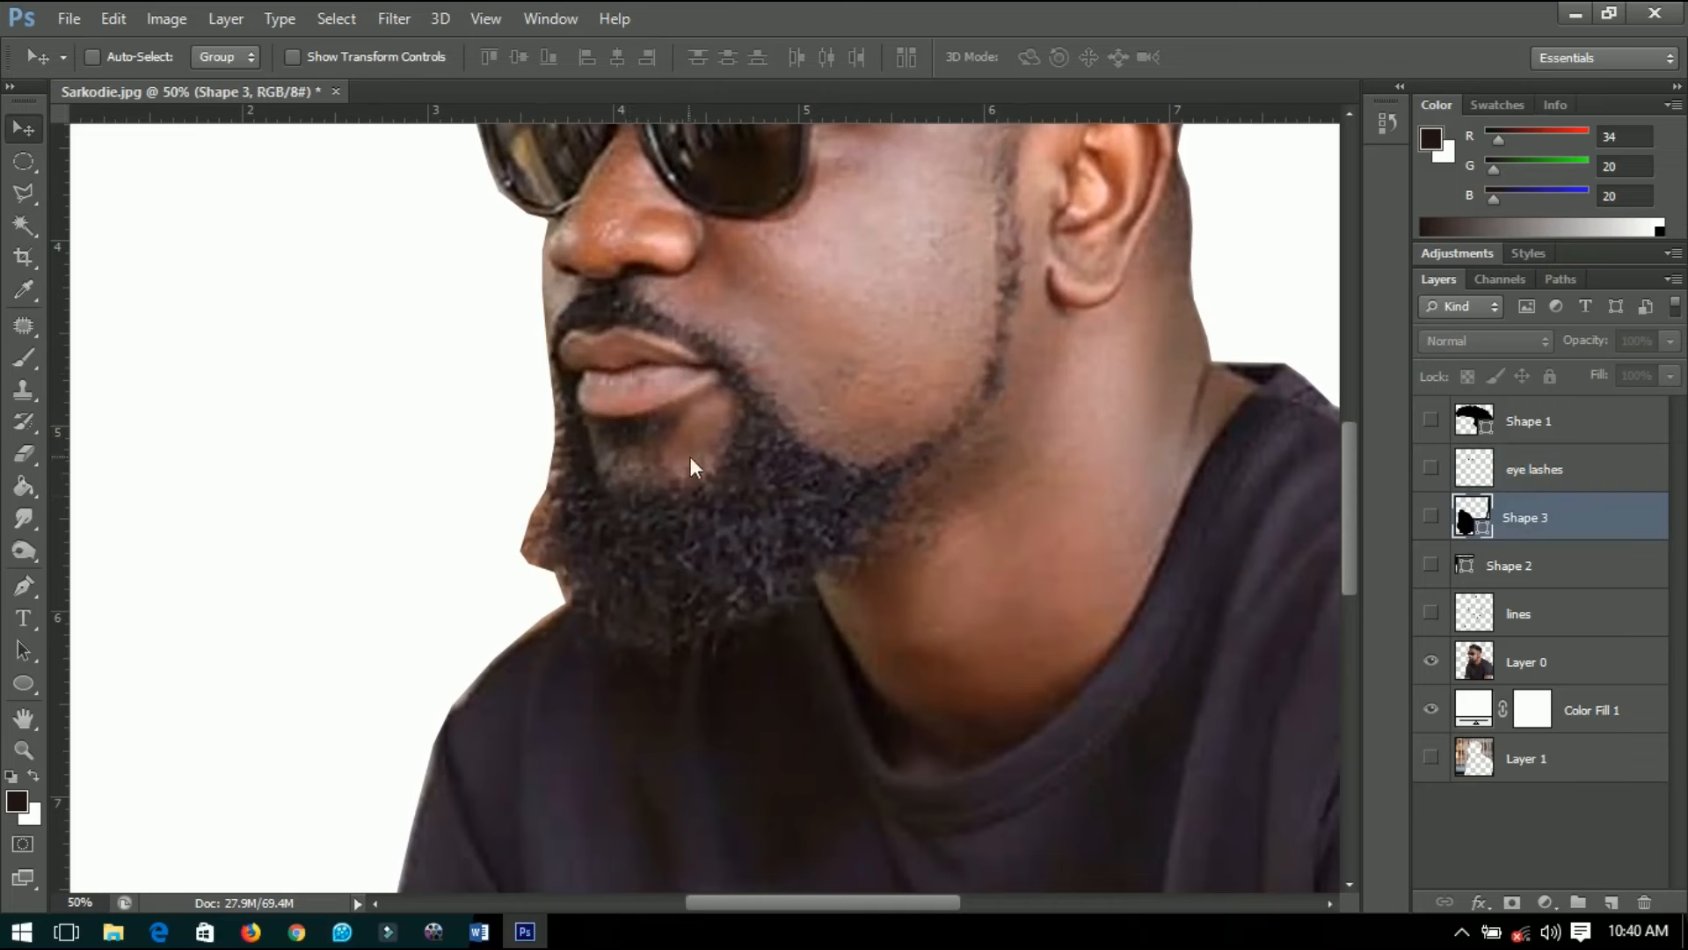
pyautogui.click(24, 585)
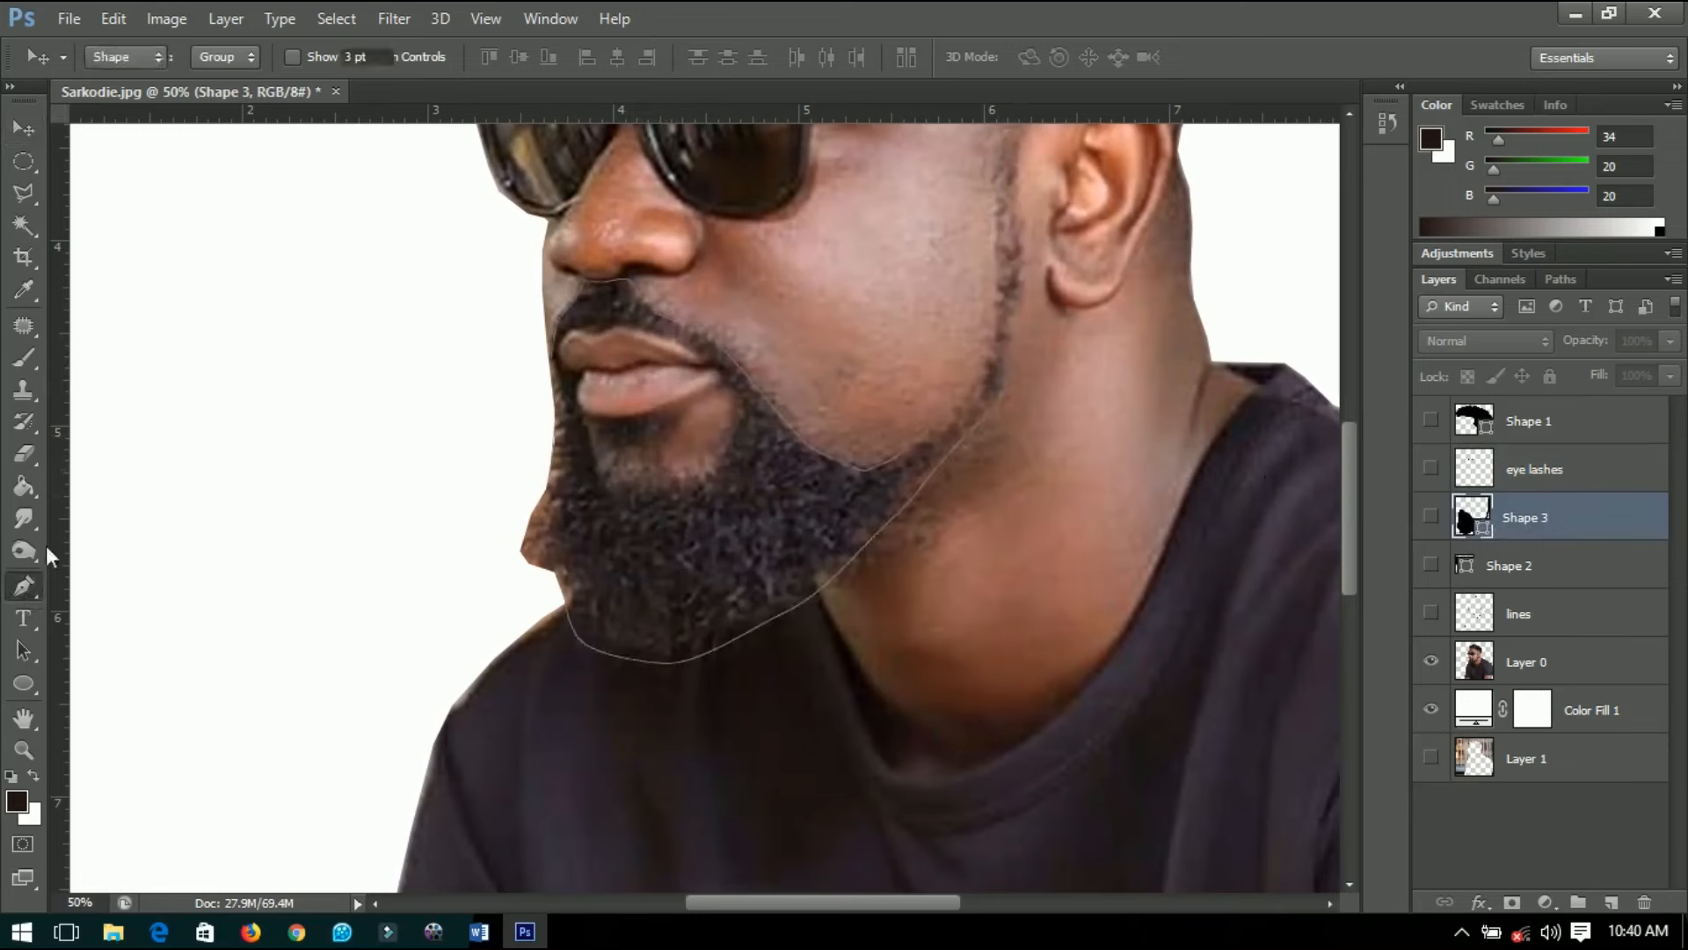
pyautogui.click(596, 415)
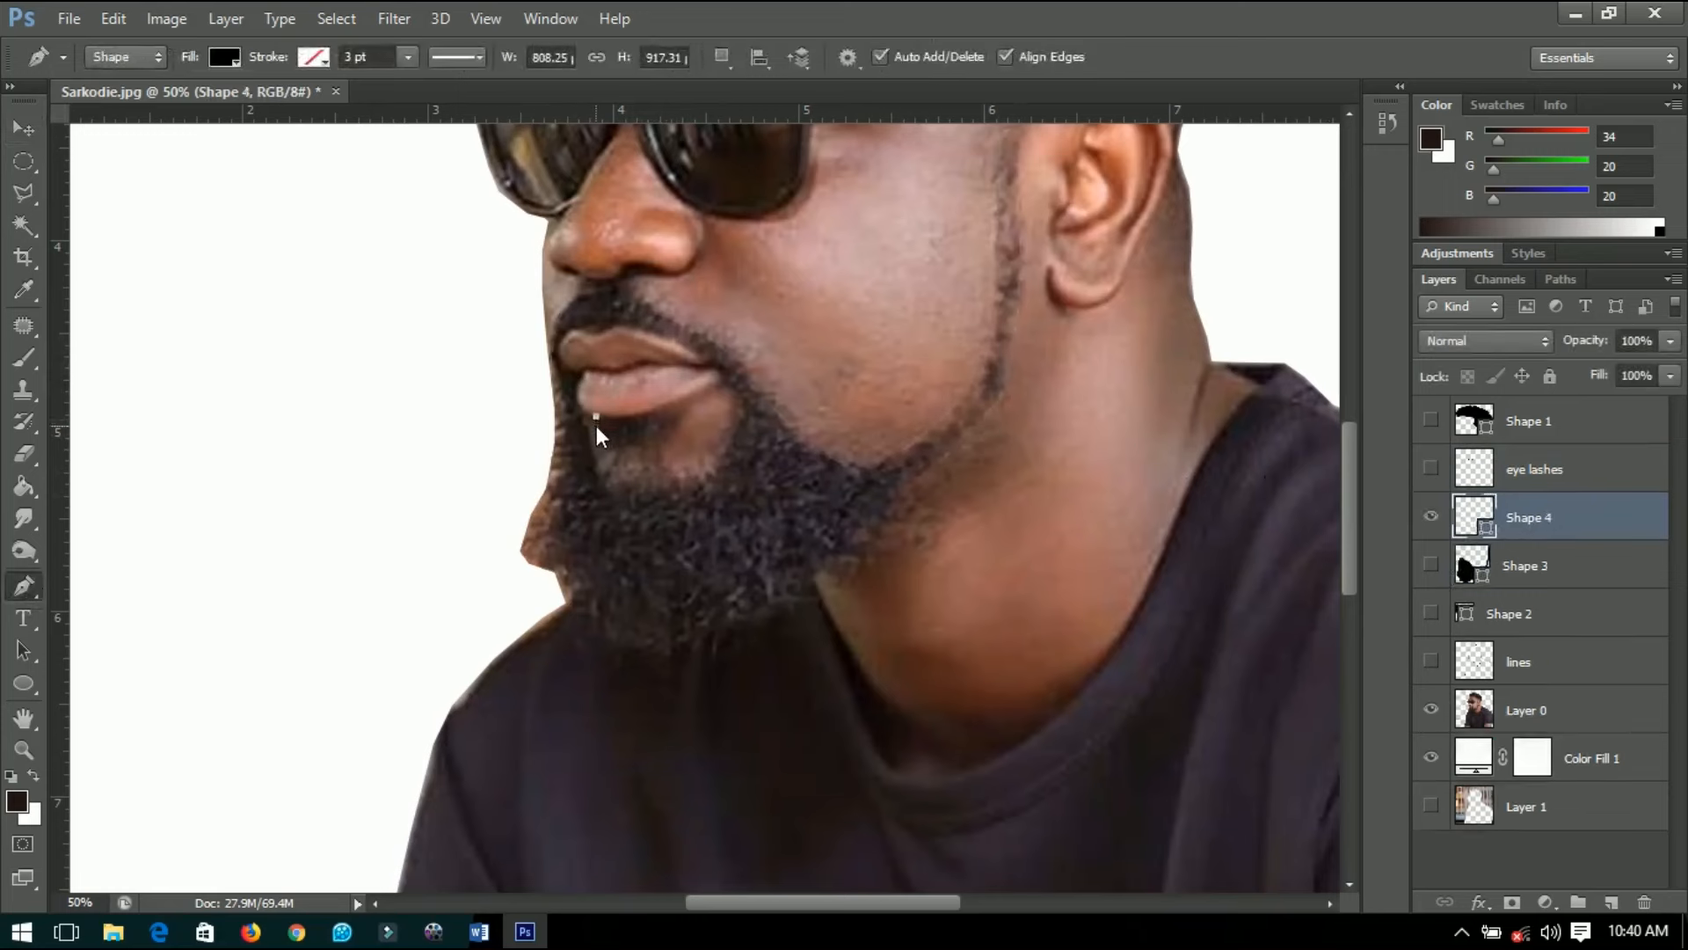
pyautogui.moveTo(603, 445); pyautogui.dragTo(615, 445)
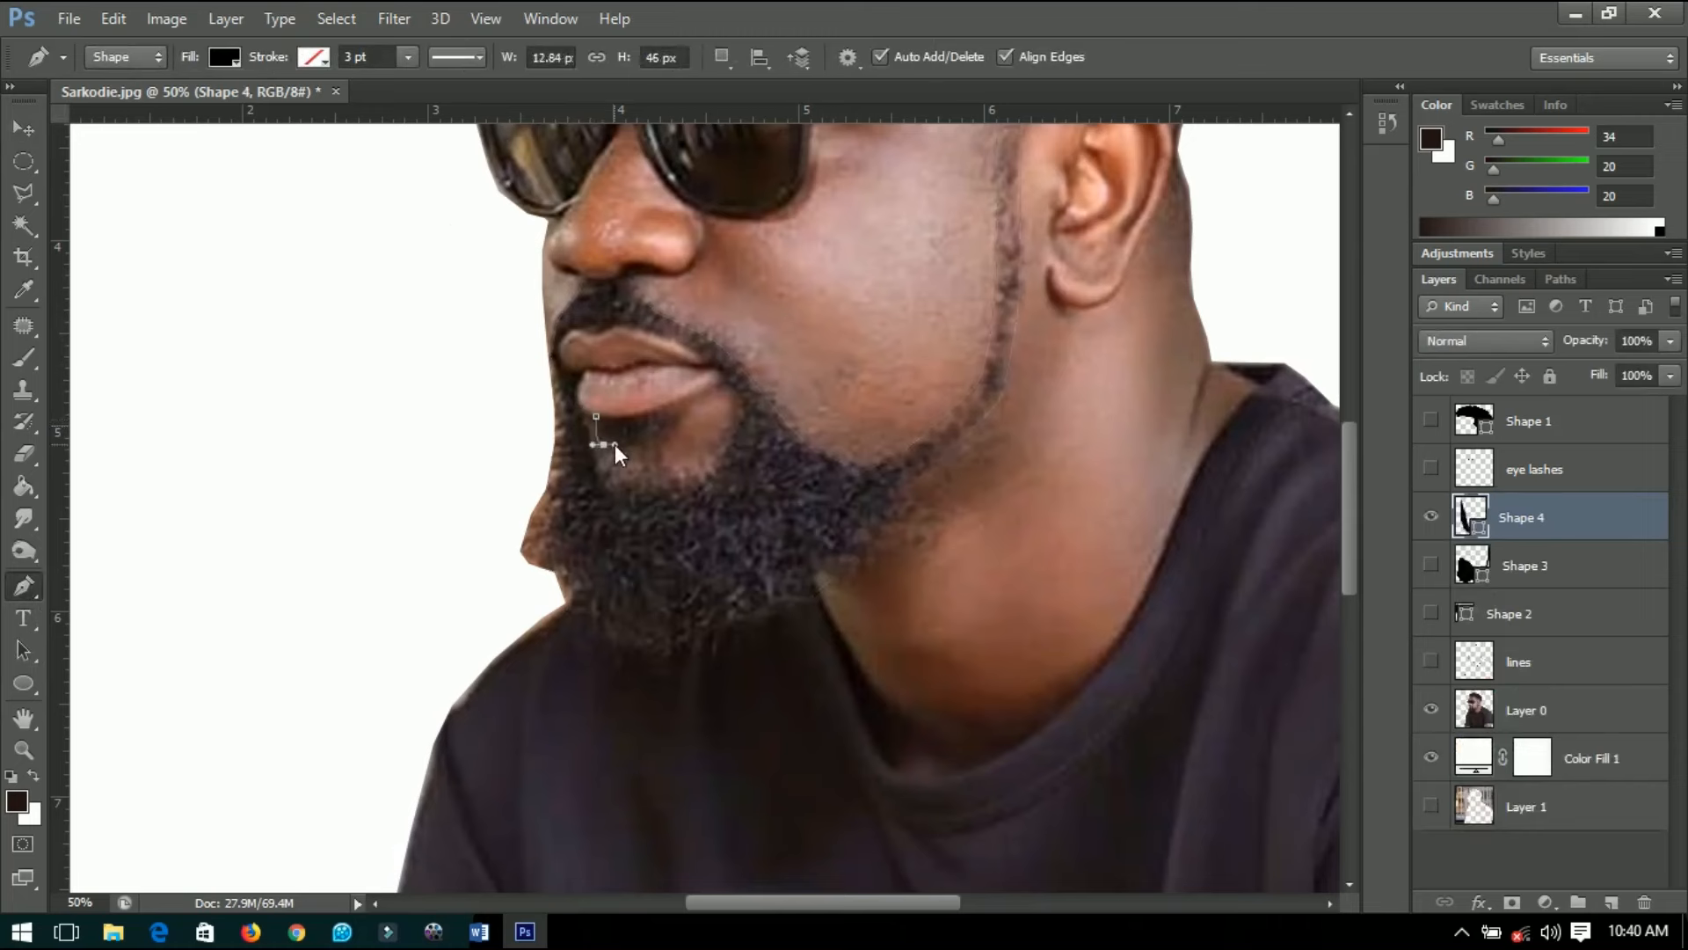
pyautogui.click(634, 450)
pyautogui.click(660, 439)
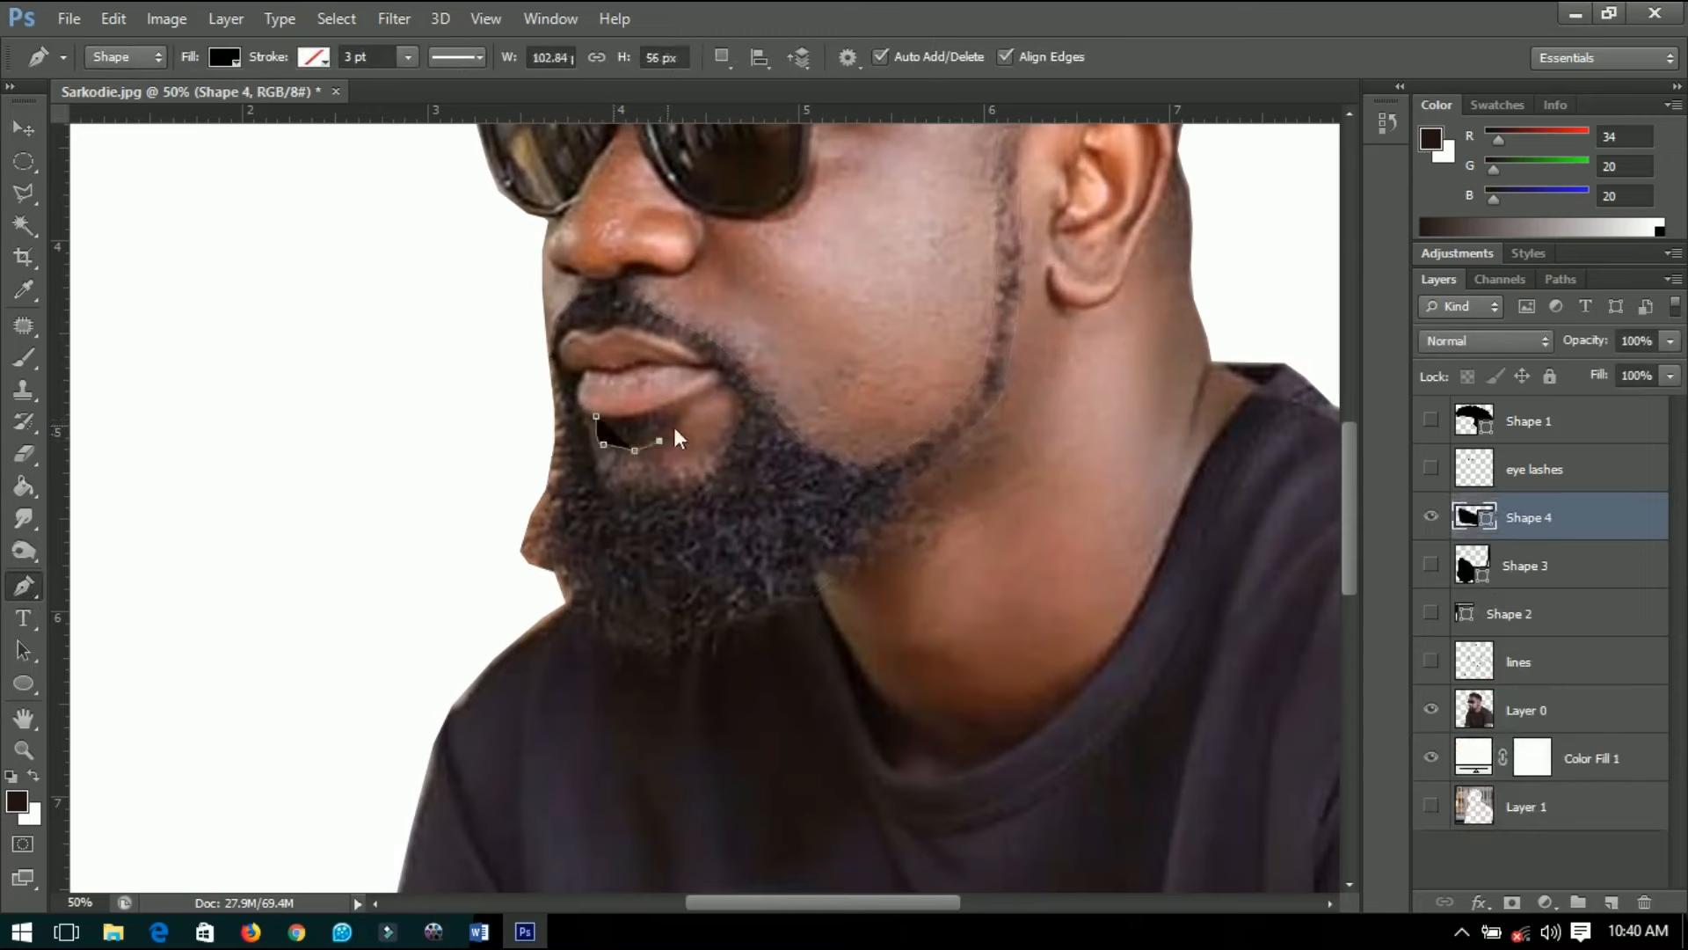
pyautogui.click(673, 425)
pyautogui.click(684, 405)
pyautogui.click(597, 416)
pyautogui.click(23, 128)
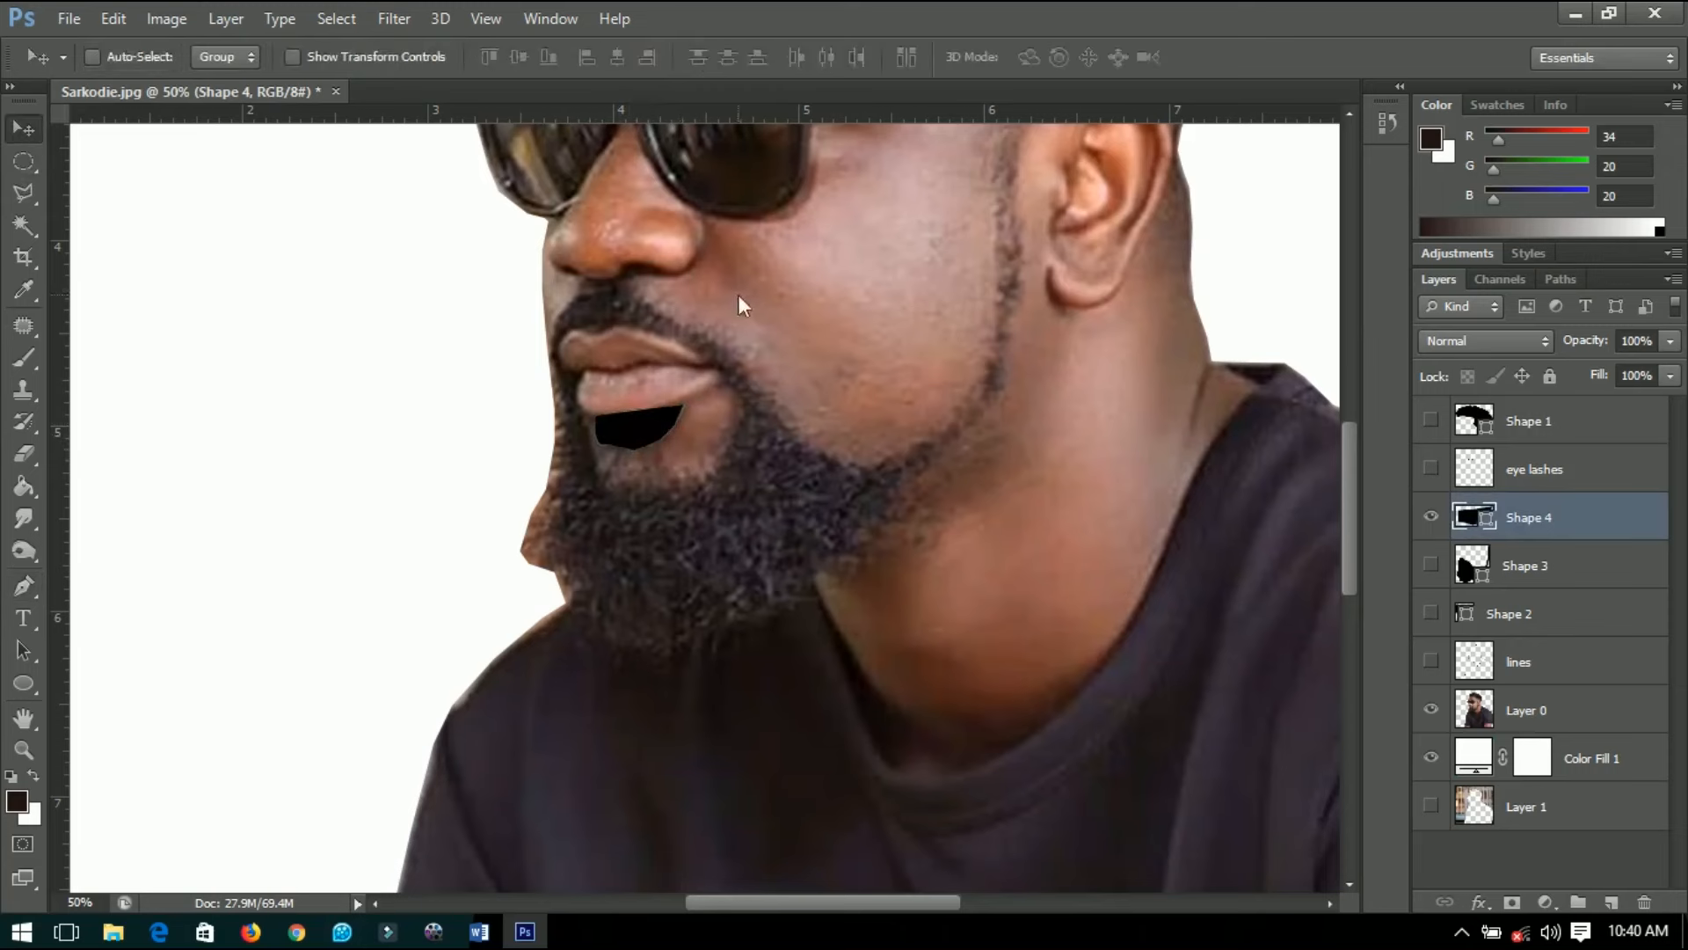
# Above the Shape 2 layer, start a Pen shape around the lips, tracing from the left mouth corner to the upper lip's first peak.
pyautogui.scroll(2, 646, 357)
pyautogui.scroll(2, 636, 356)
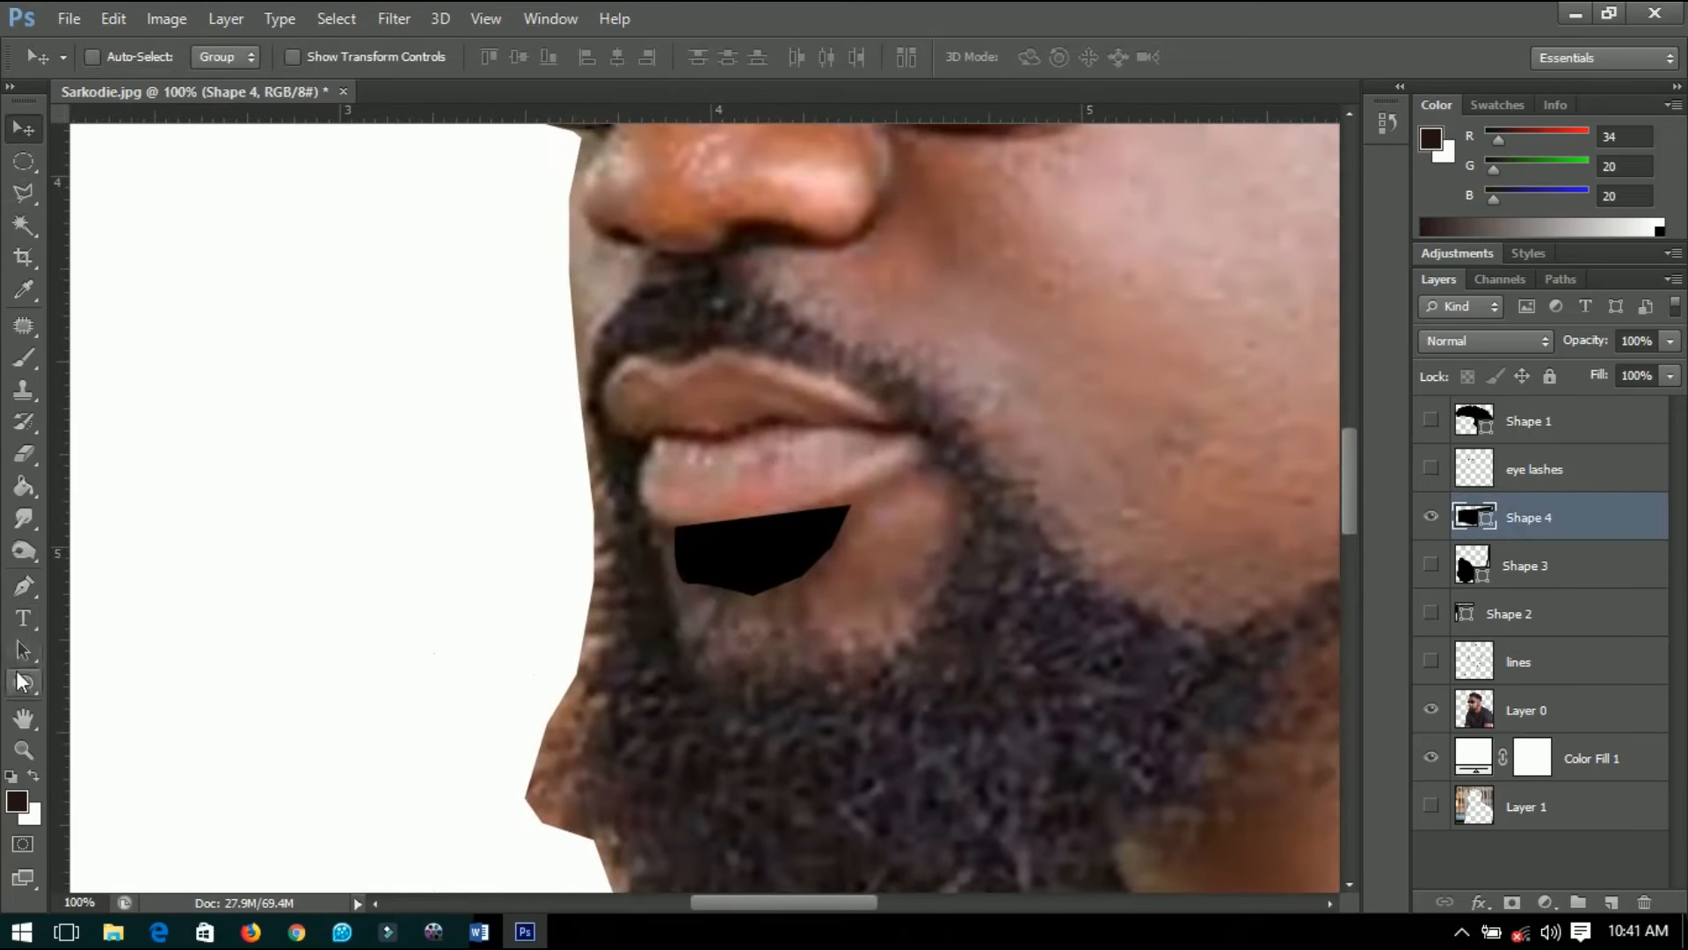
pyautogui.click(24, 587)
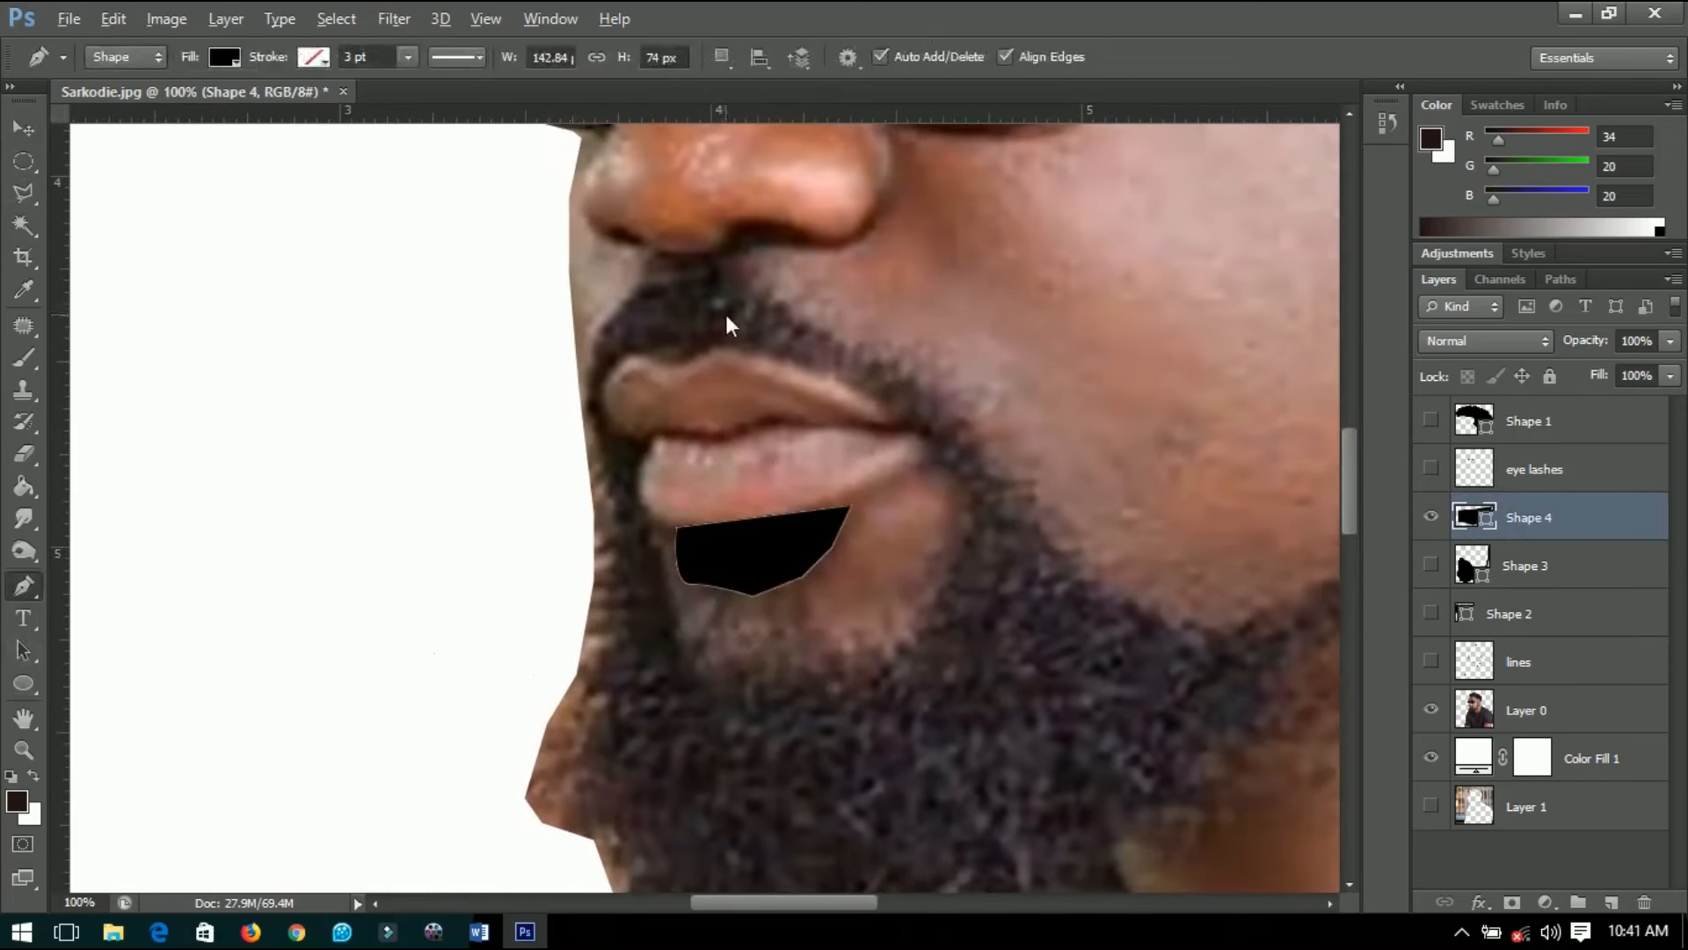
pyautogui.scroll(2, 711, 343)
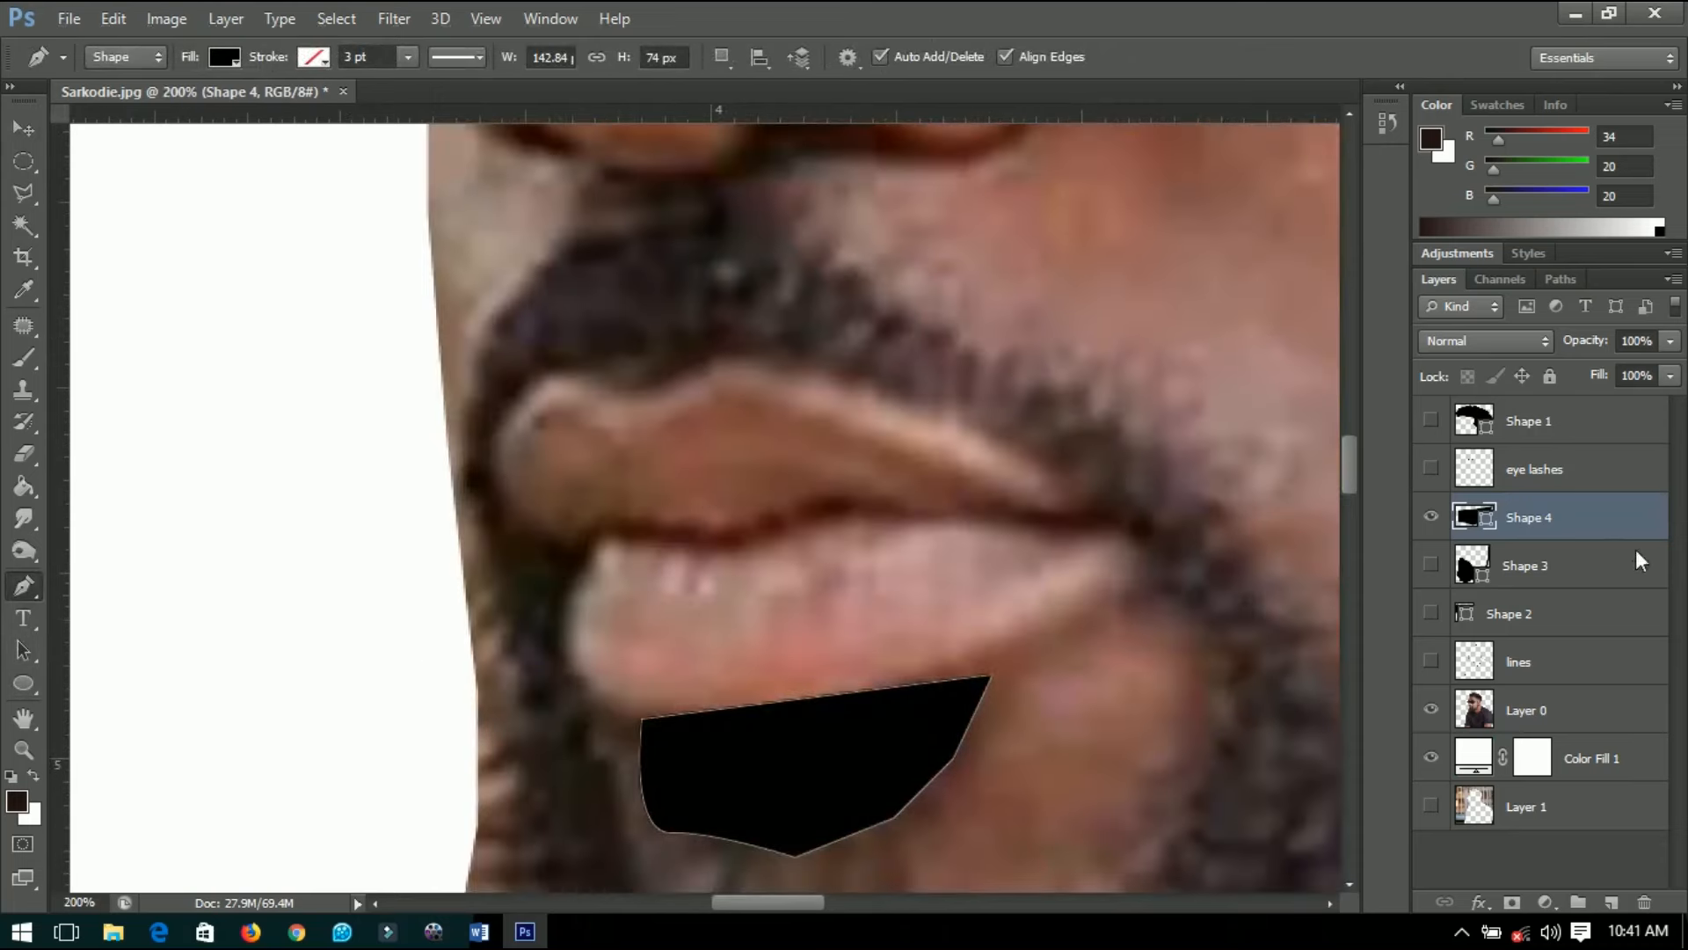
pyautogui.click(1544, 599)
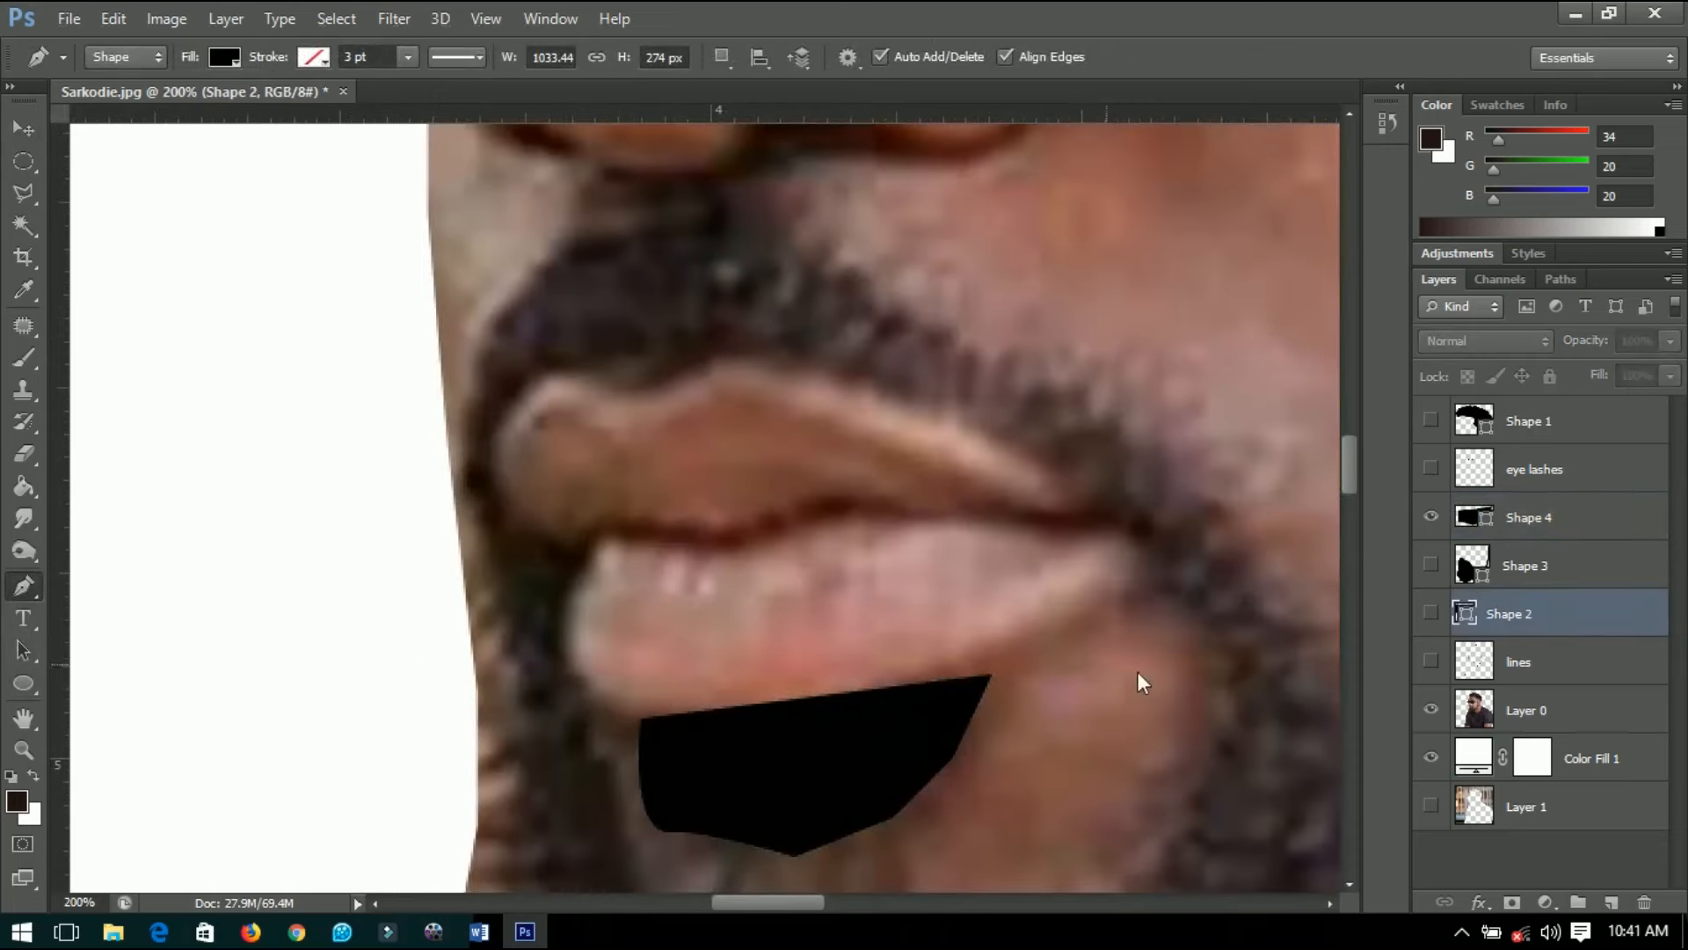
pyautogui.moveTo(508, 346); pyautogui.dragTo(510, 299)
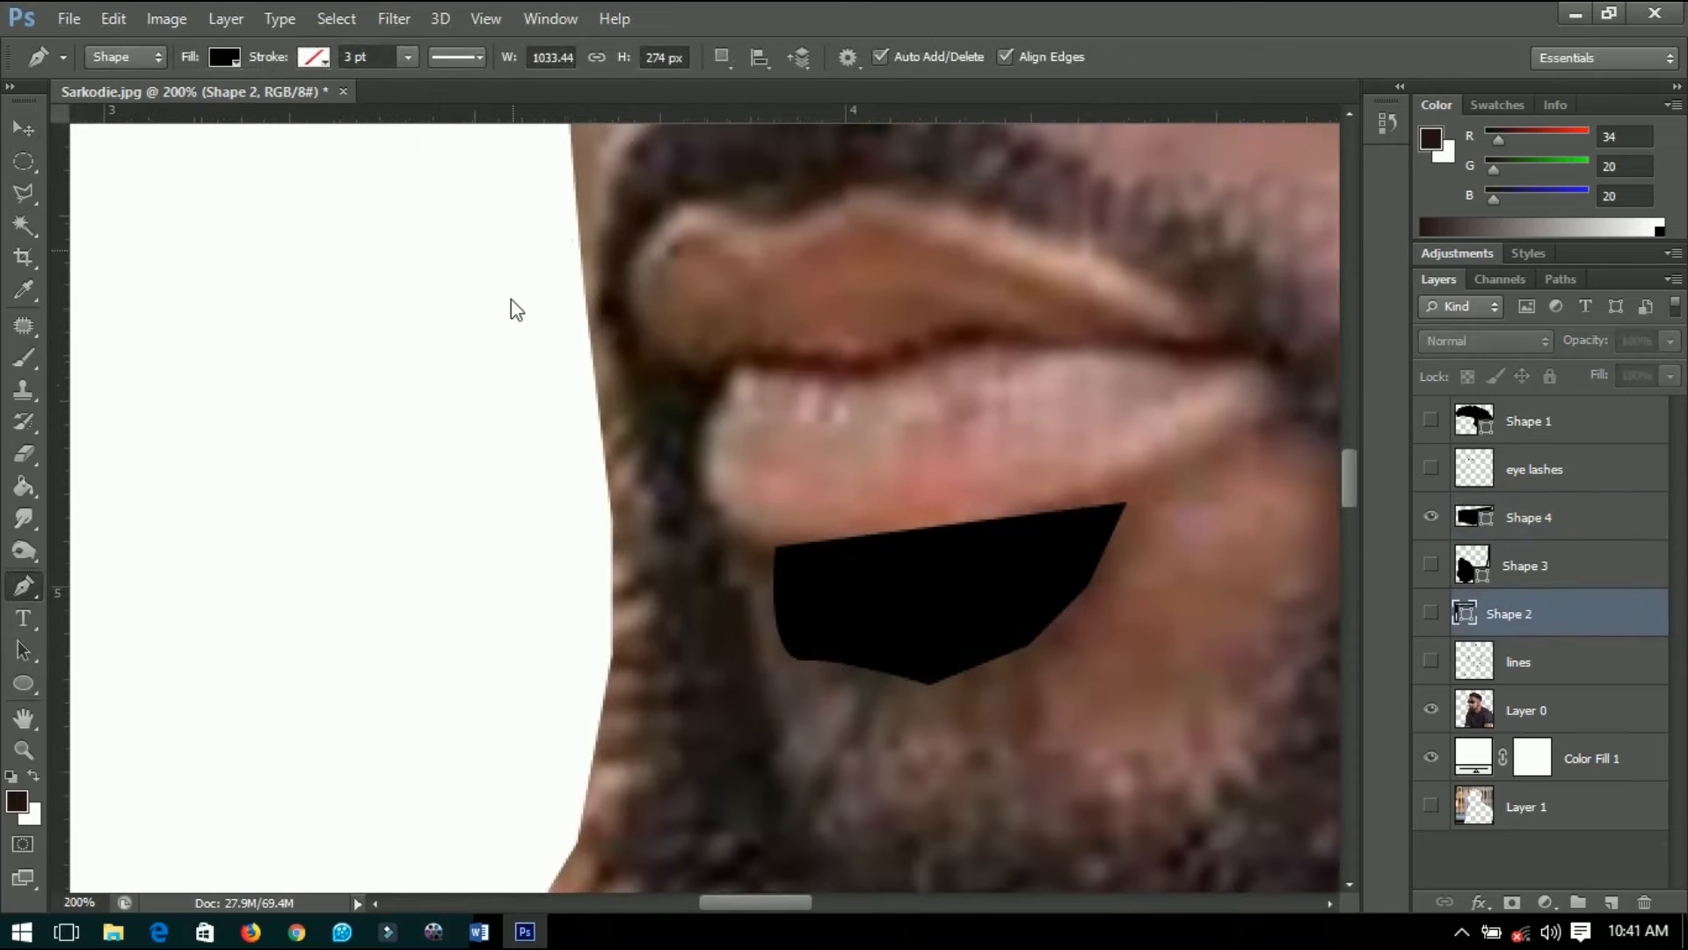
pyautogui.click(640, 334)
pyautogui.moveTo(635, 283); pyautogui.dragTo(716, 224)
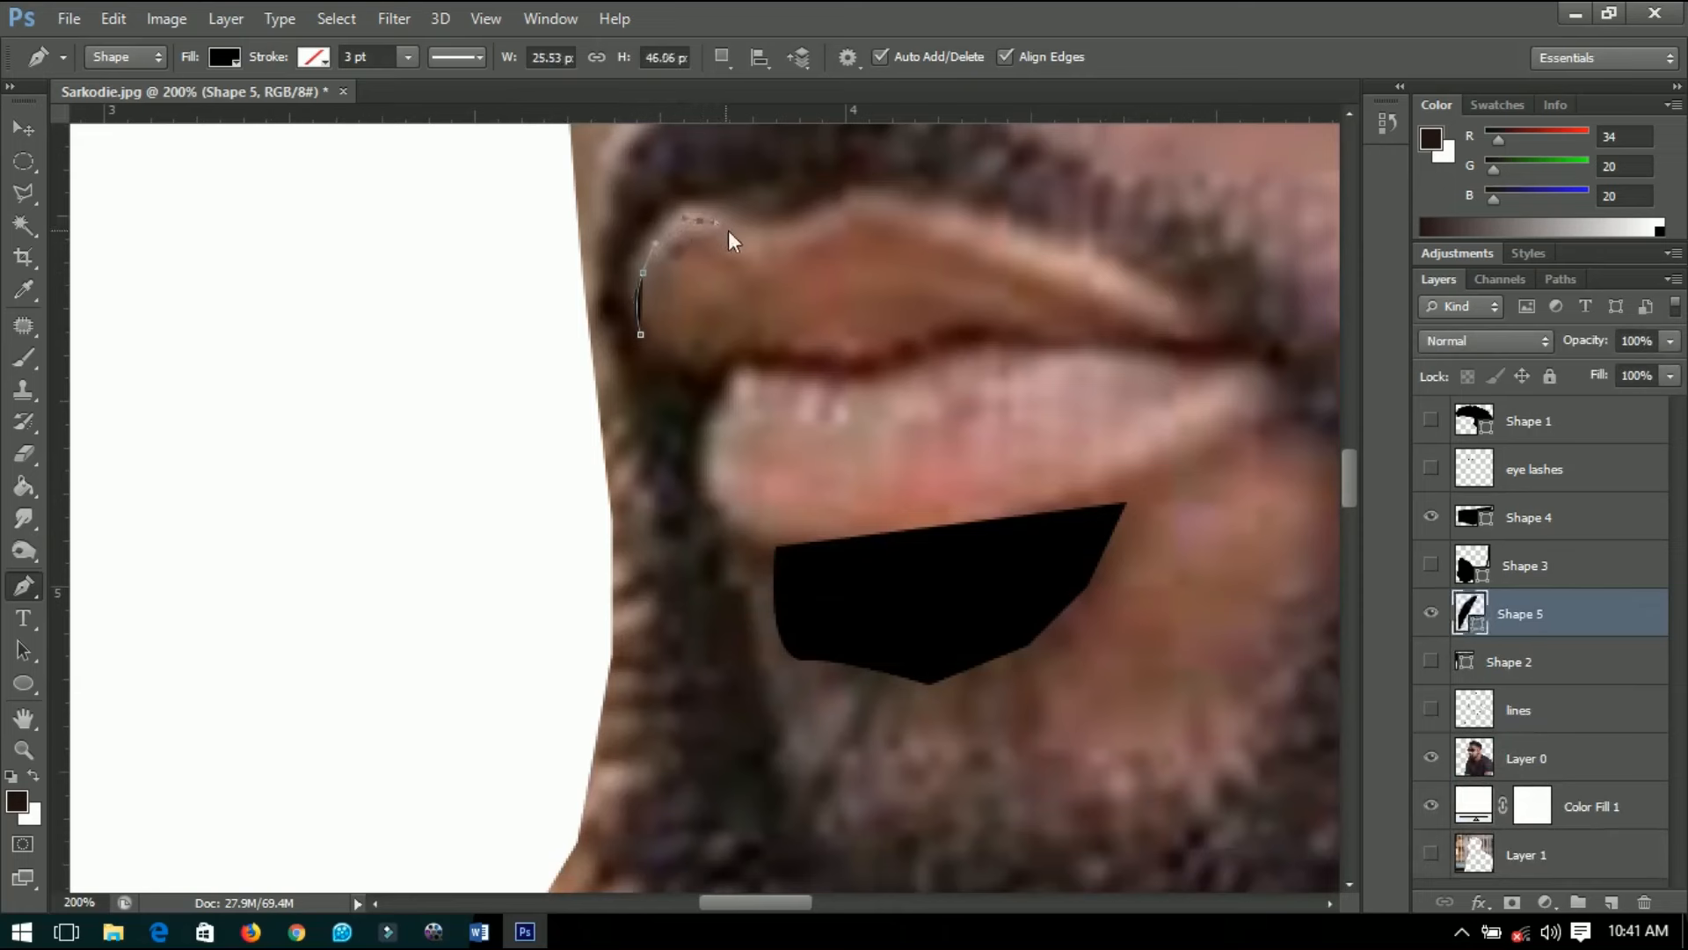
pyautogui.click(771, 248)
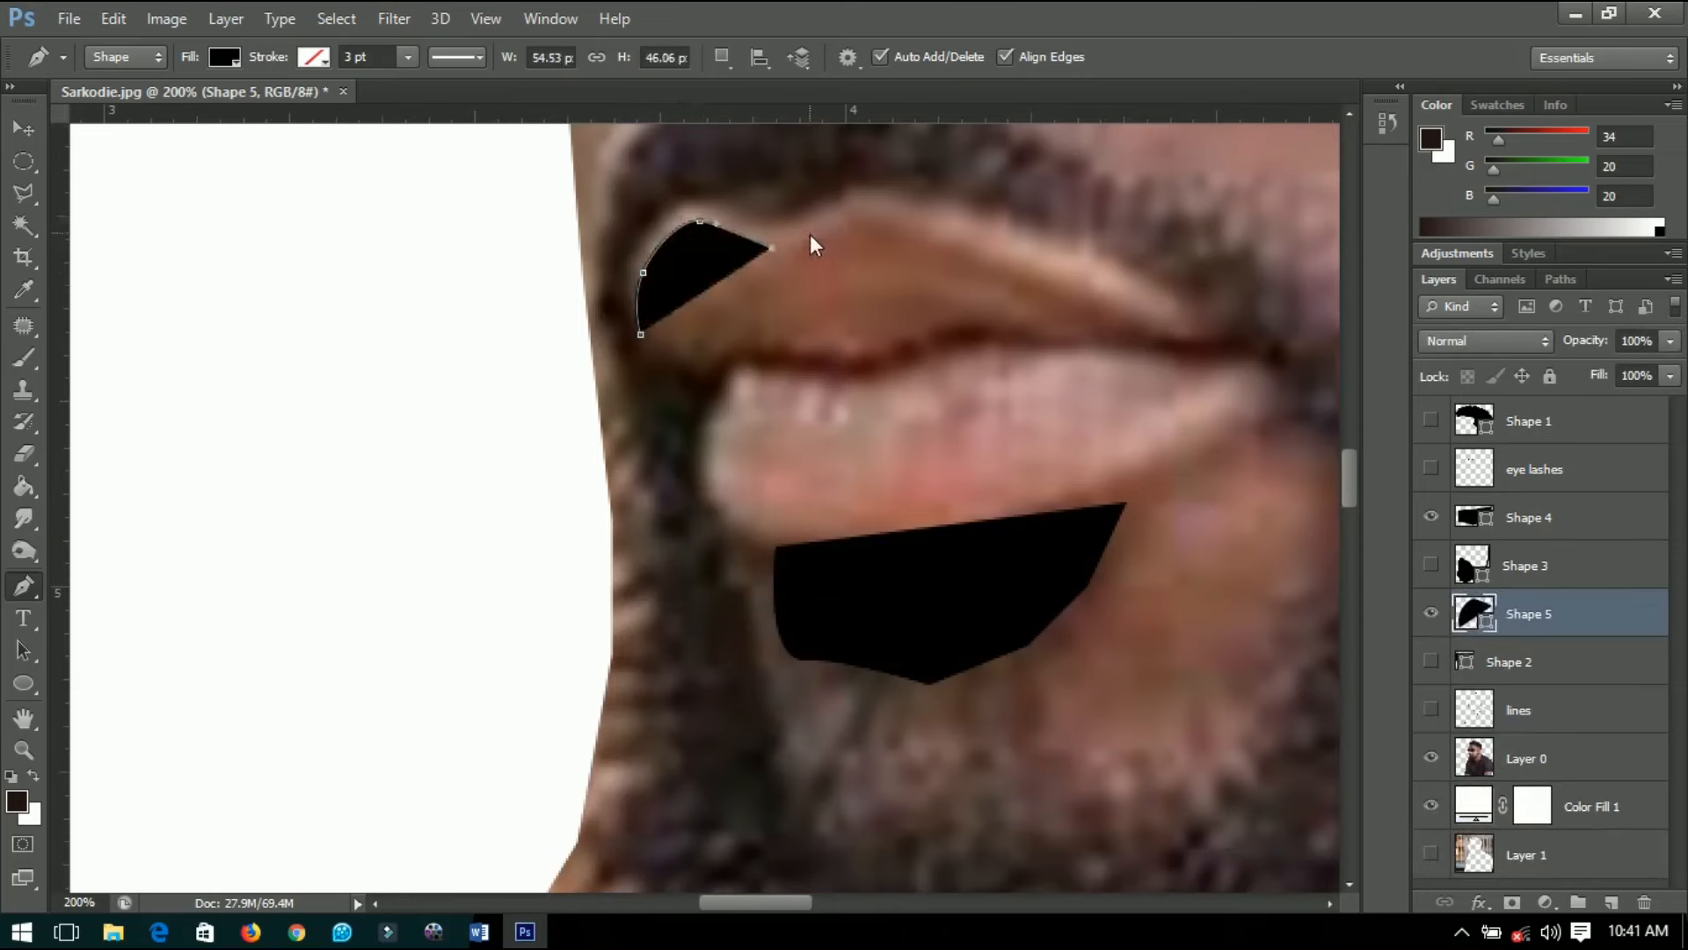
pyautogui.moveTo(810, 233); pyautogui.dragTo(850, 212)
pyautogui.hotkey('ctrl', 'alt', 'z')
pyautogui.hotkey('ctrl', 'alt', 'z')
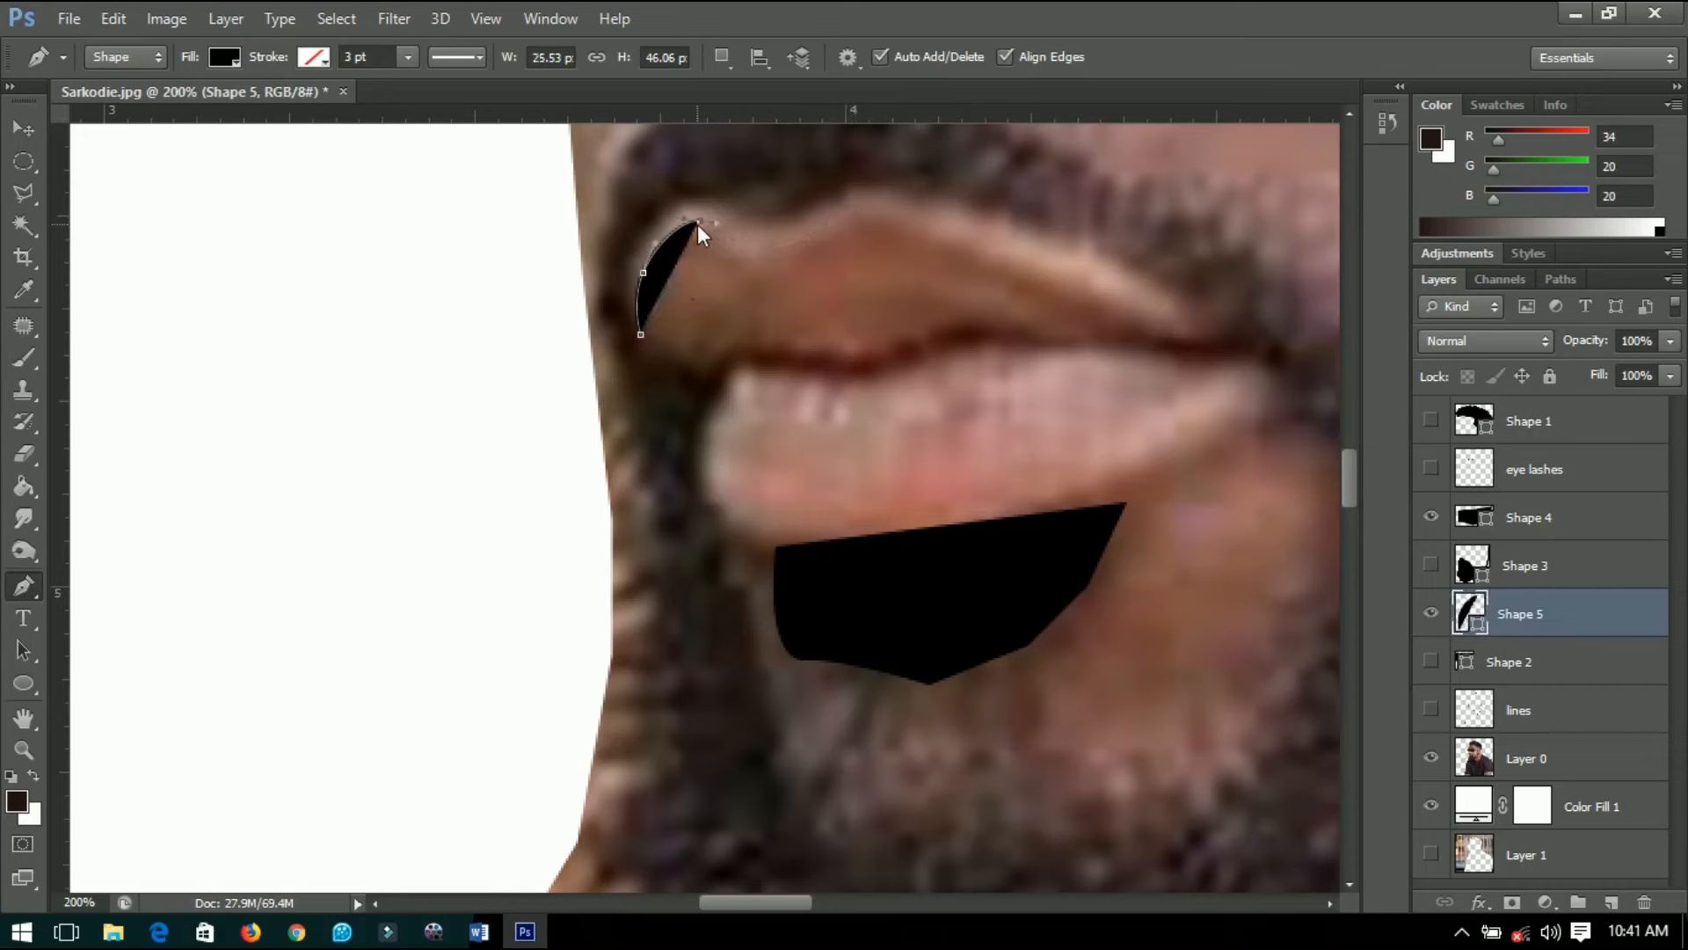
# Continue the lip path over the upper lip's dip and second peak to the right mouth corner, and hide the Shape 4 layer.
pyautogui.click(767, 250)
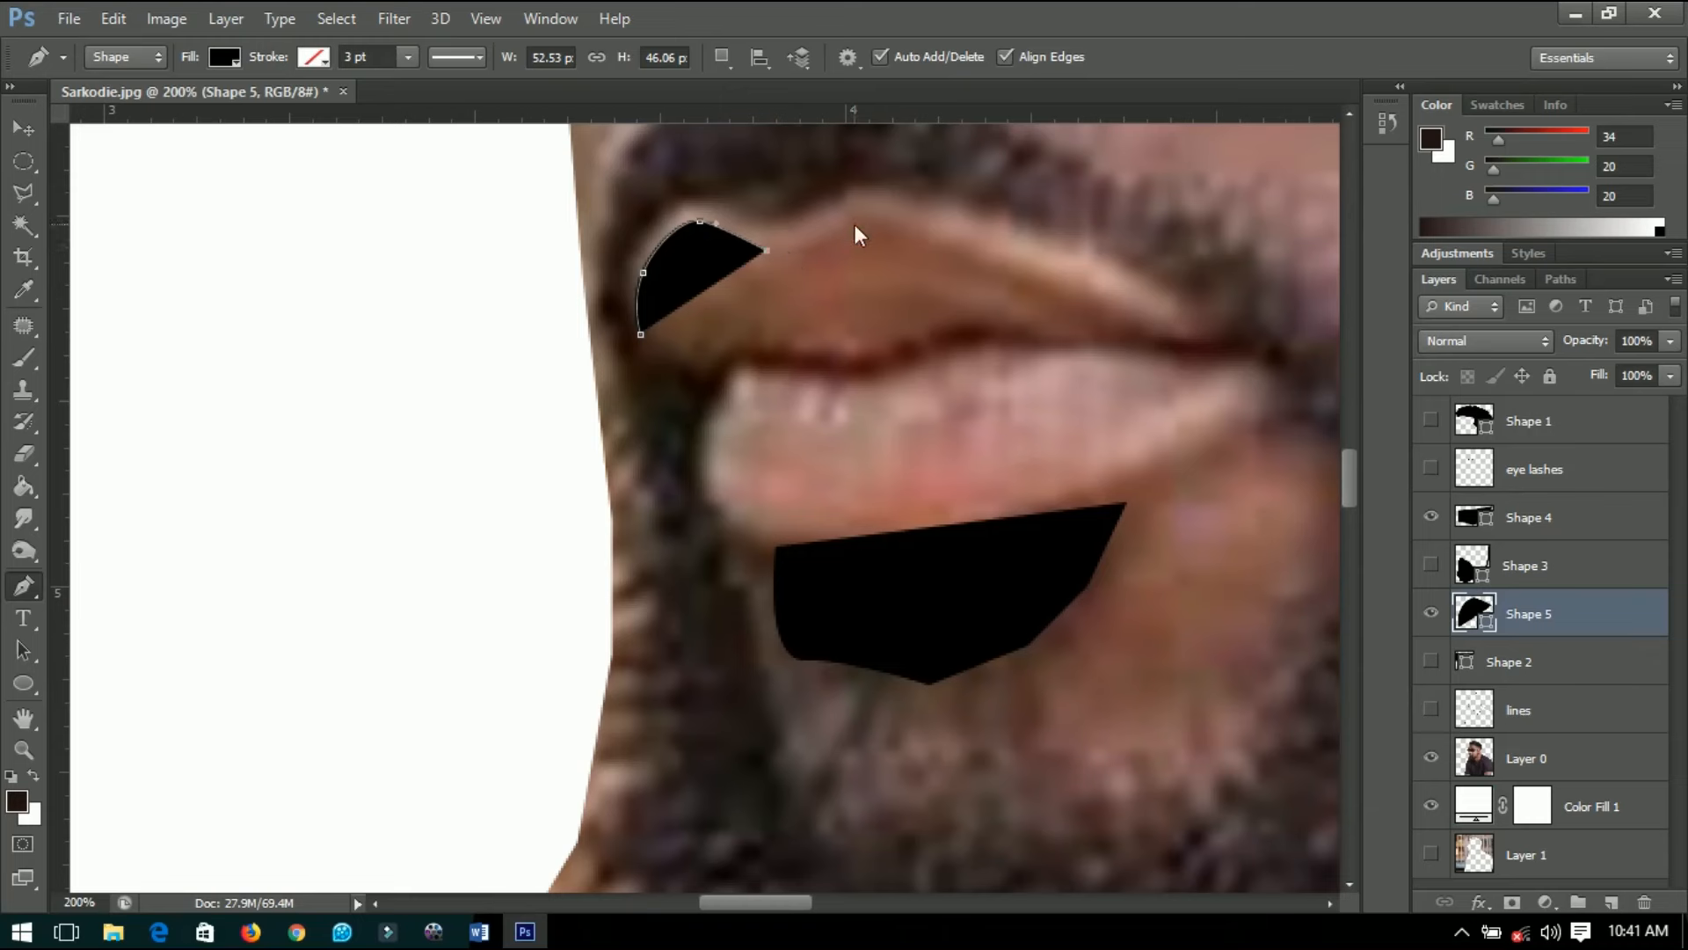
pyautogui.moveTo(861, 215); pyautogui.dragTo(894, 216)
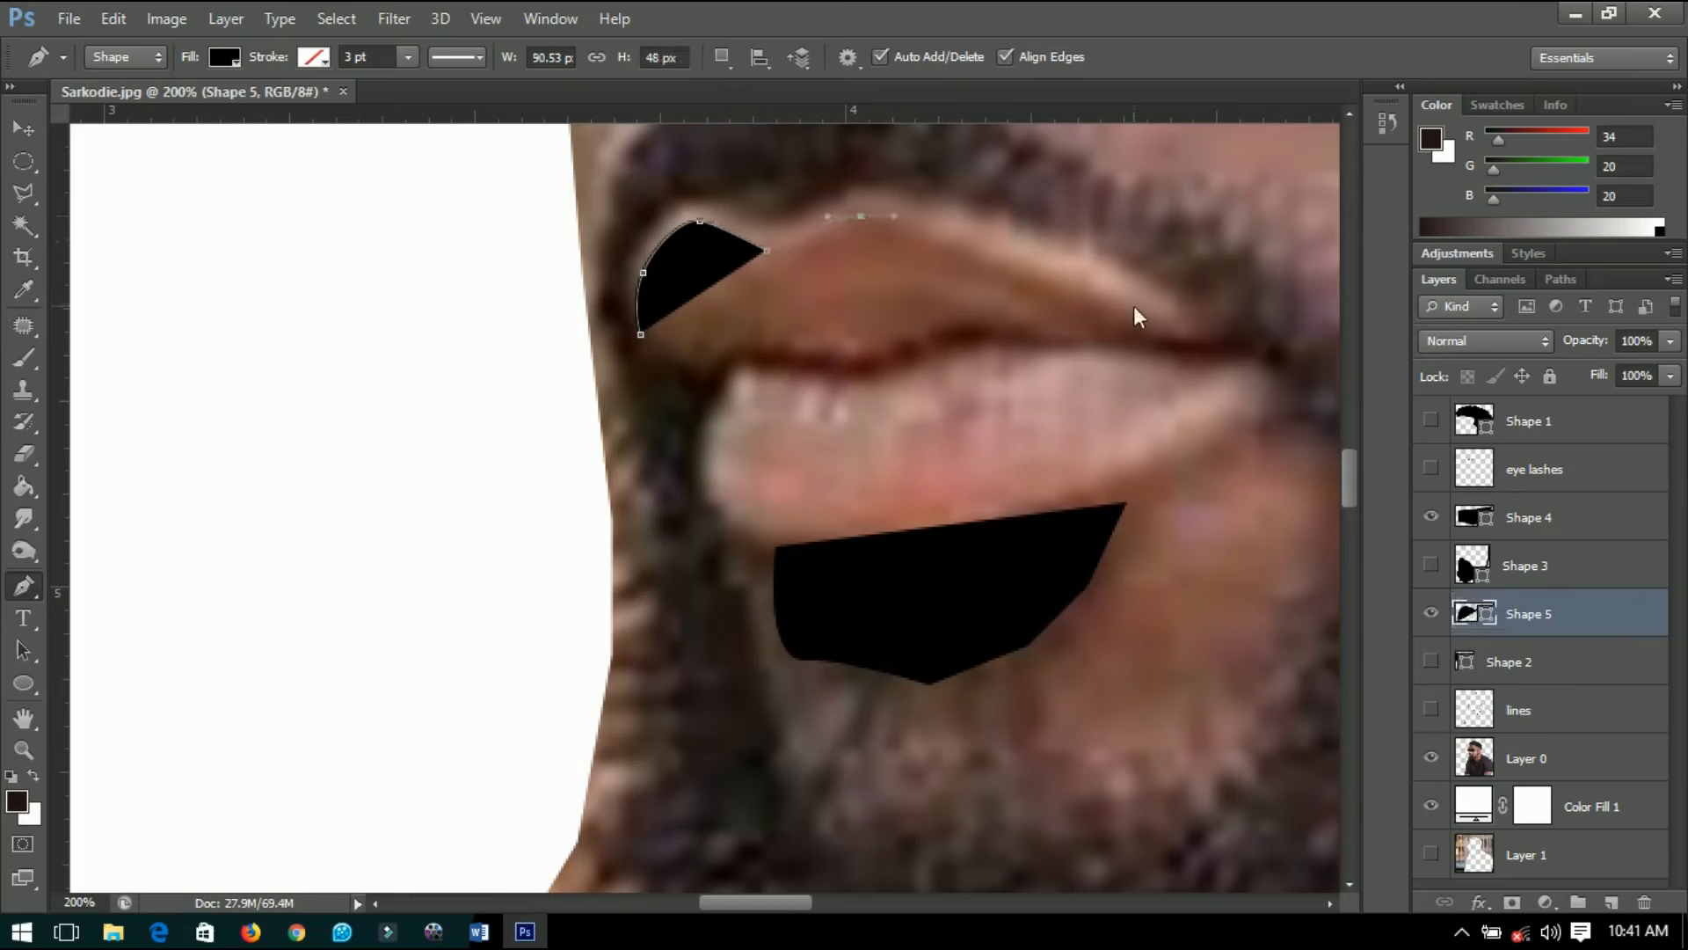
pyautogui.moveTo(1106, 291); pyautogui.dragTo(1279, 378)
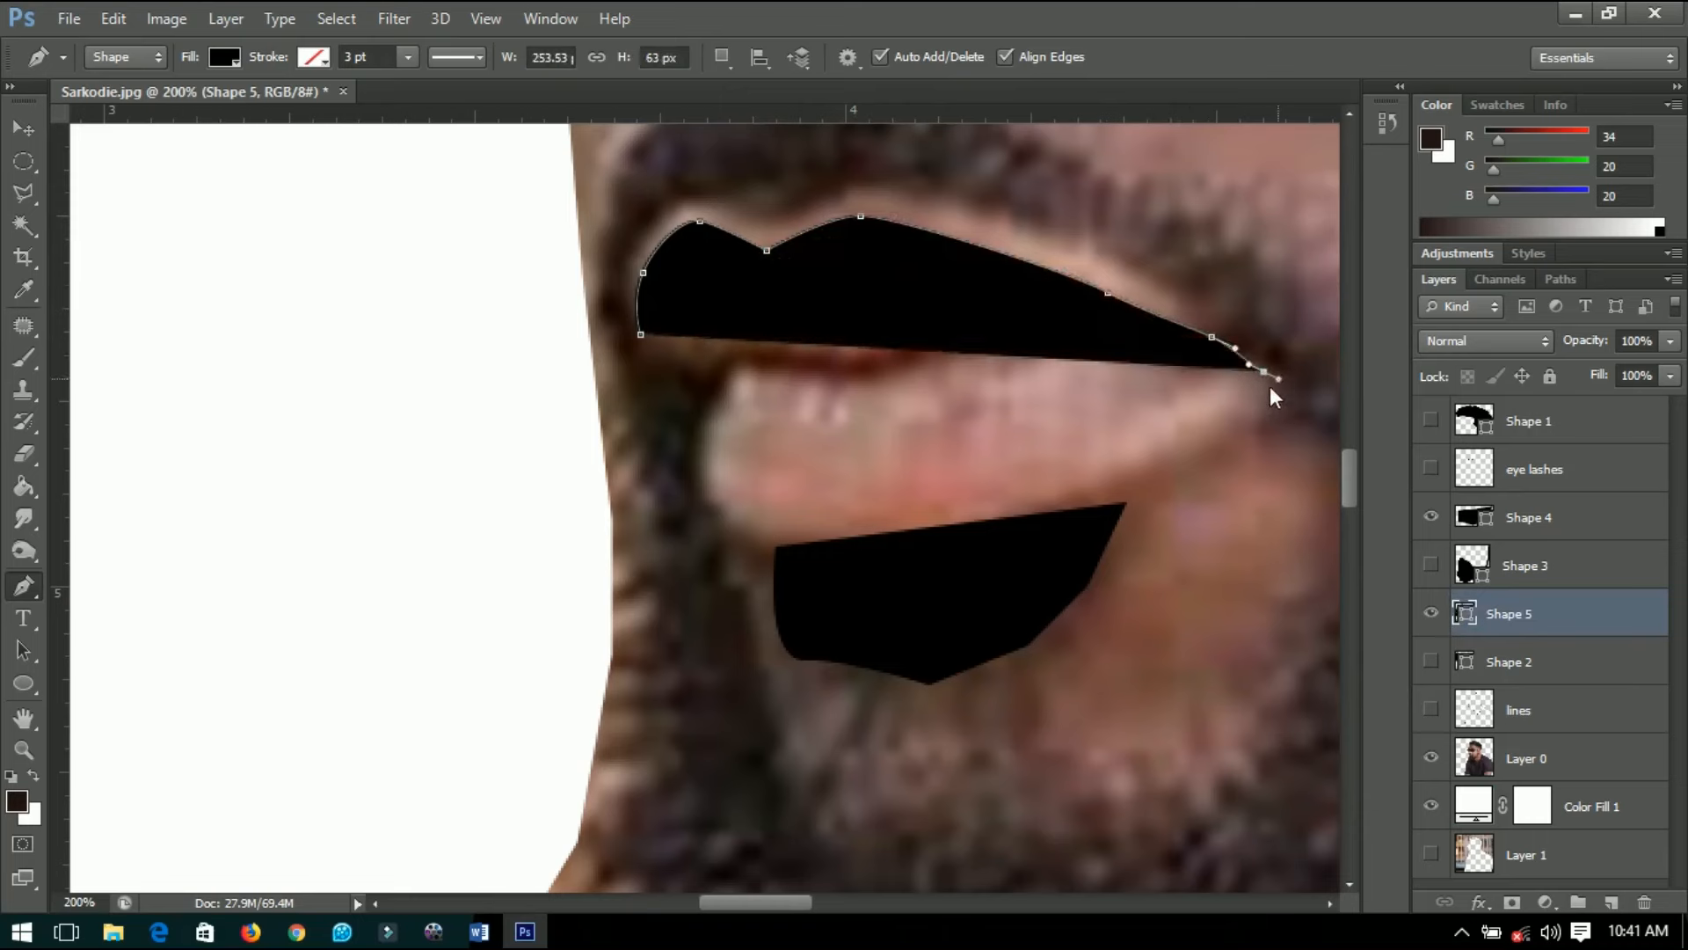
pyautogui.click(1433, 517)
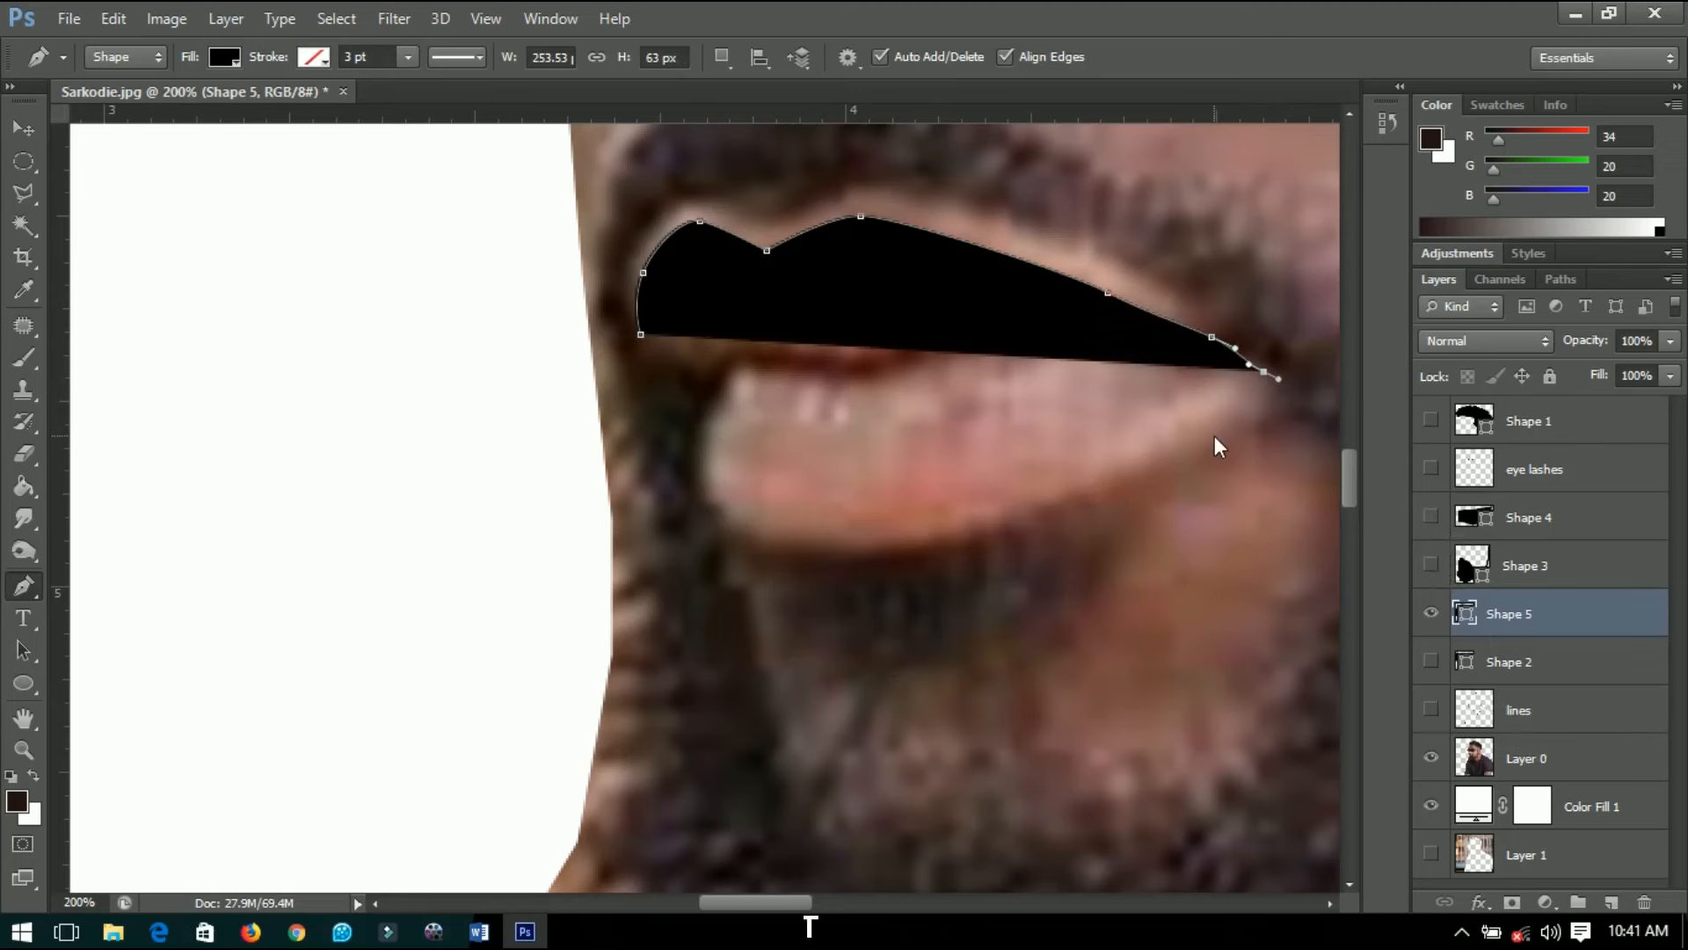
pyautogui.click(1300, 398)
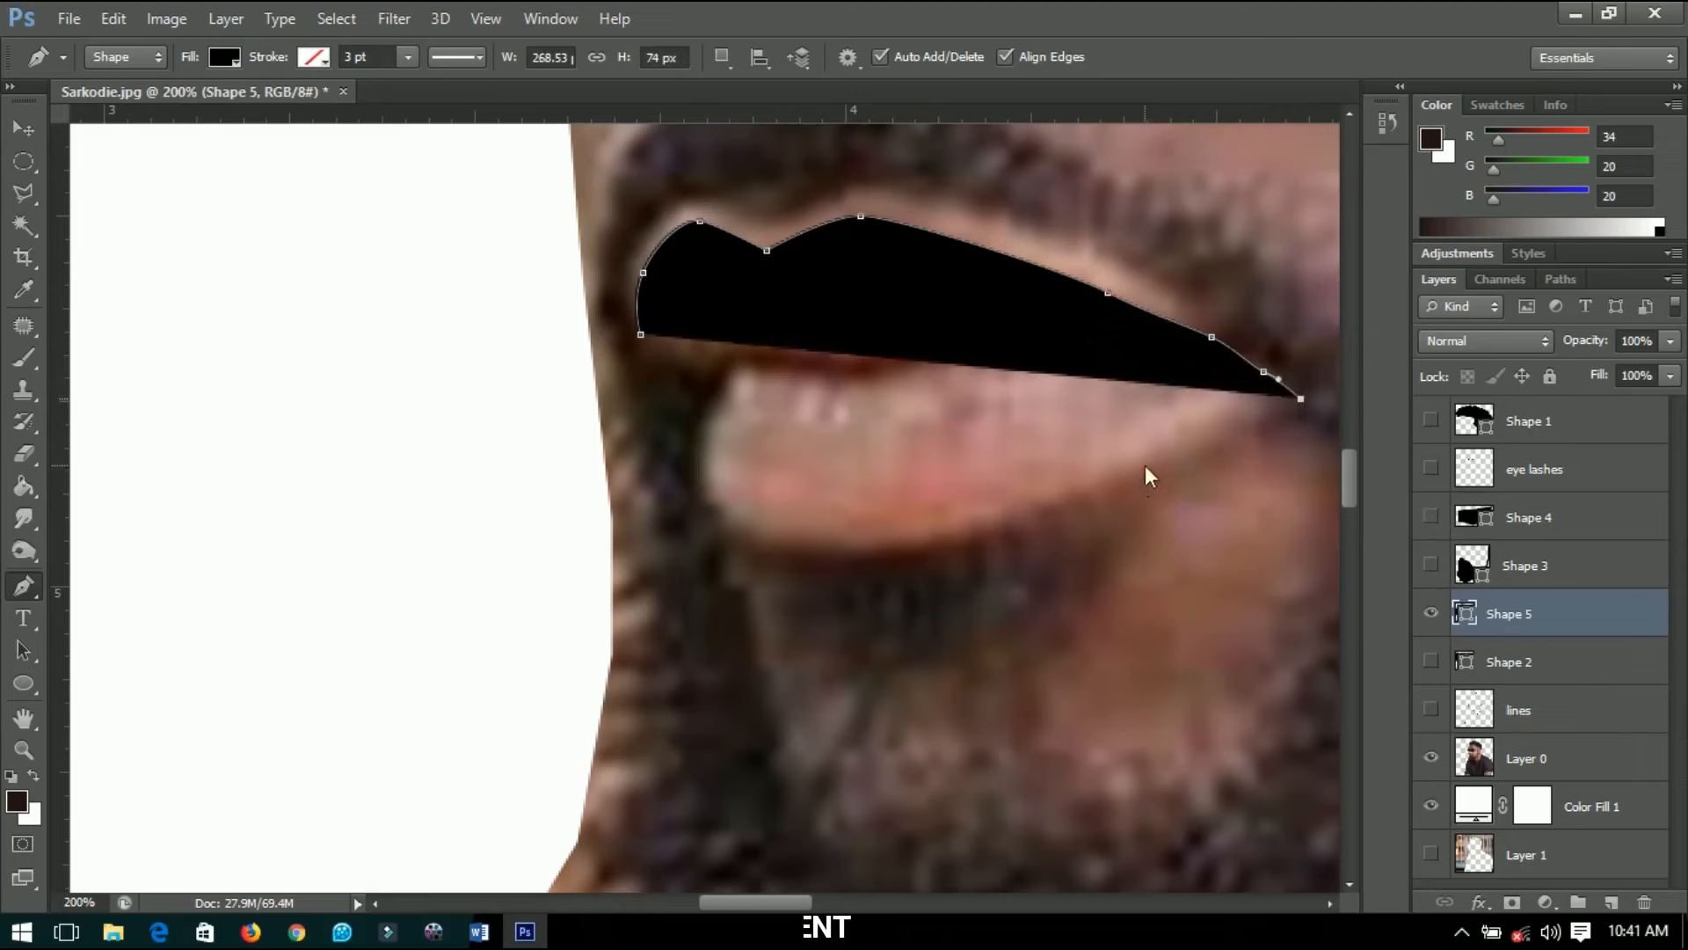
# Trace the lower lip back to the starting point and close the path, with the lip shape's opacity lowered to 0%.
pyautogui.moveTo(1133, 469); pyautogui.dragTo(1076, 494)
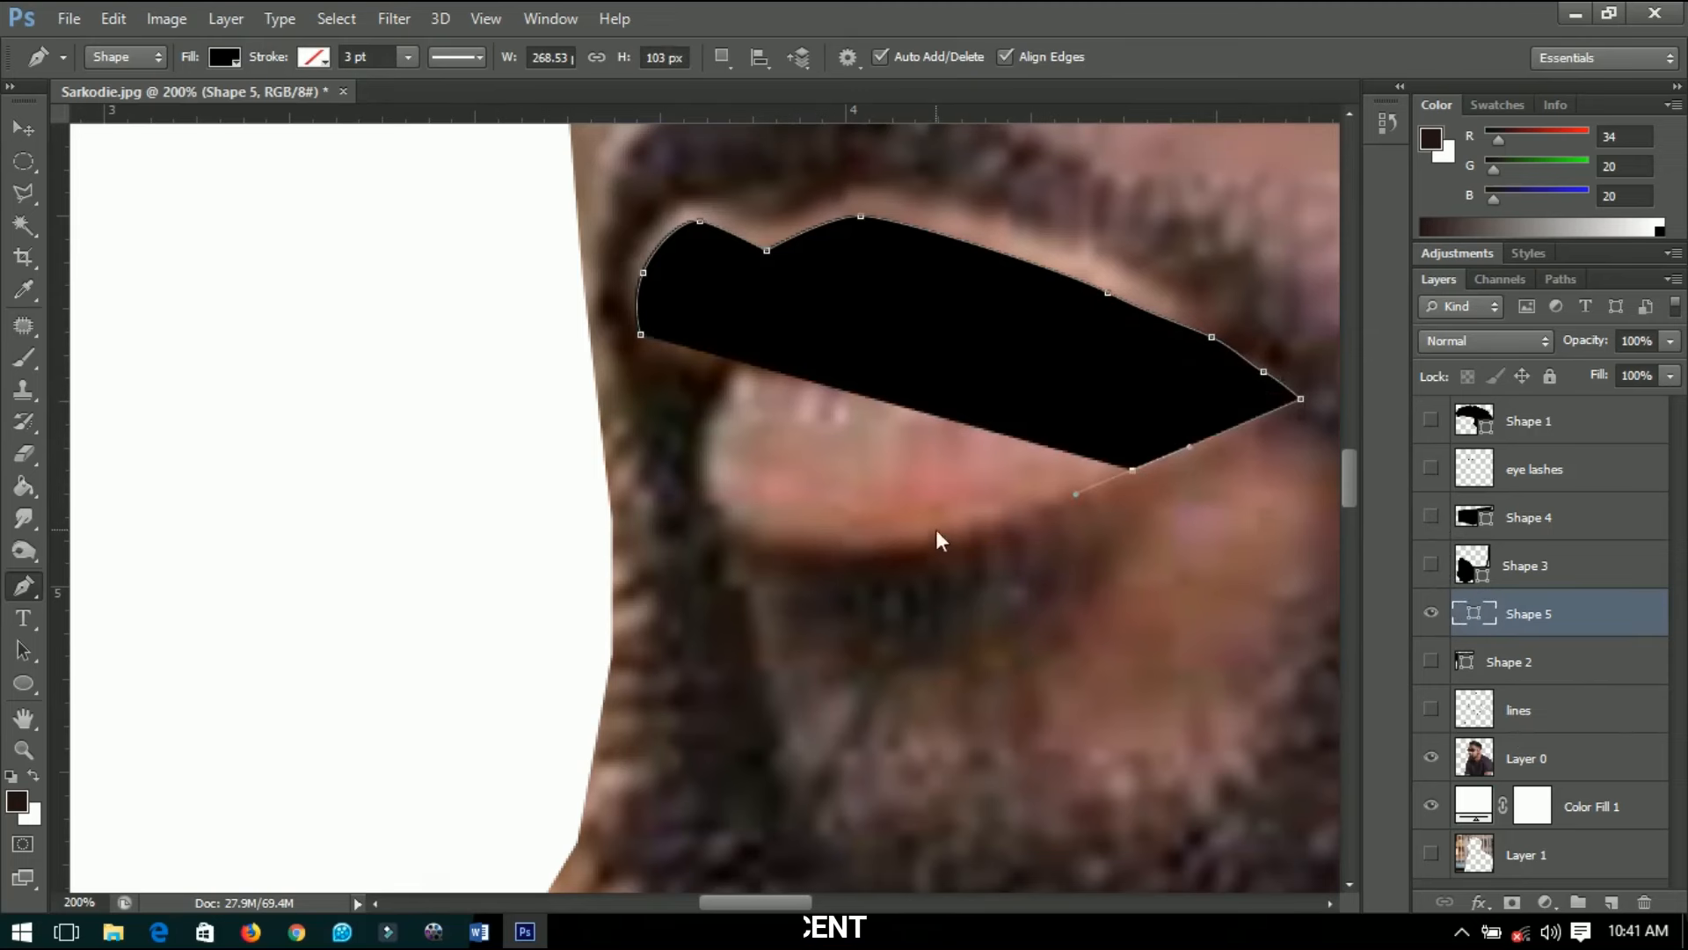
pyautogui.moveTo(900, 544); pyautogui.dragTo(827, 554)
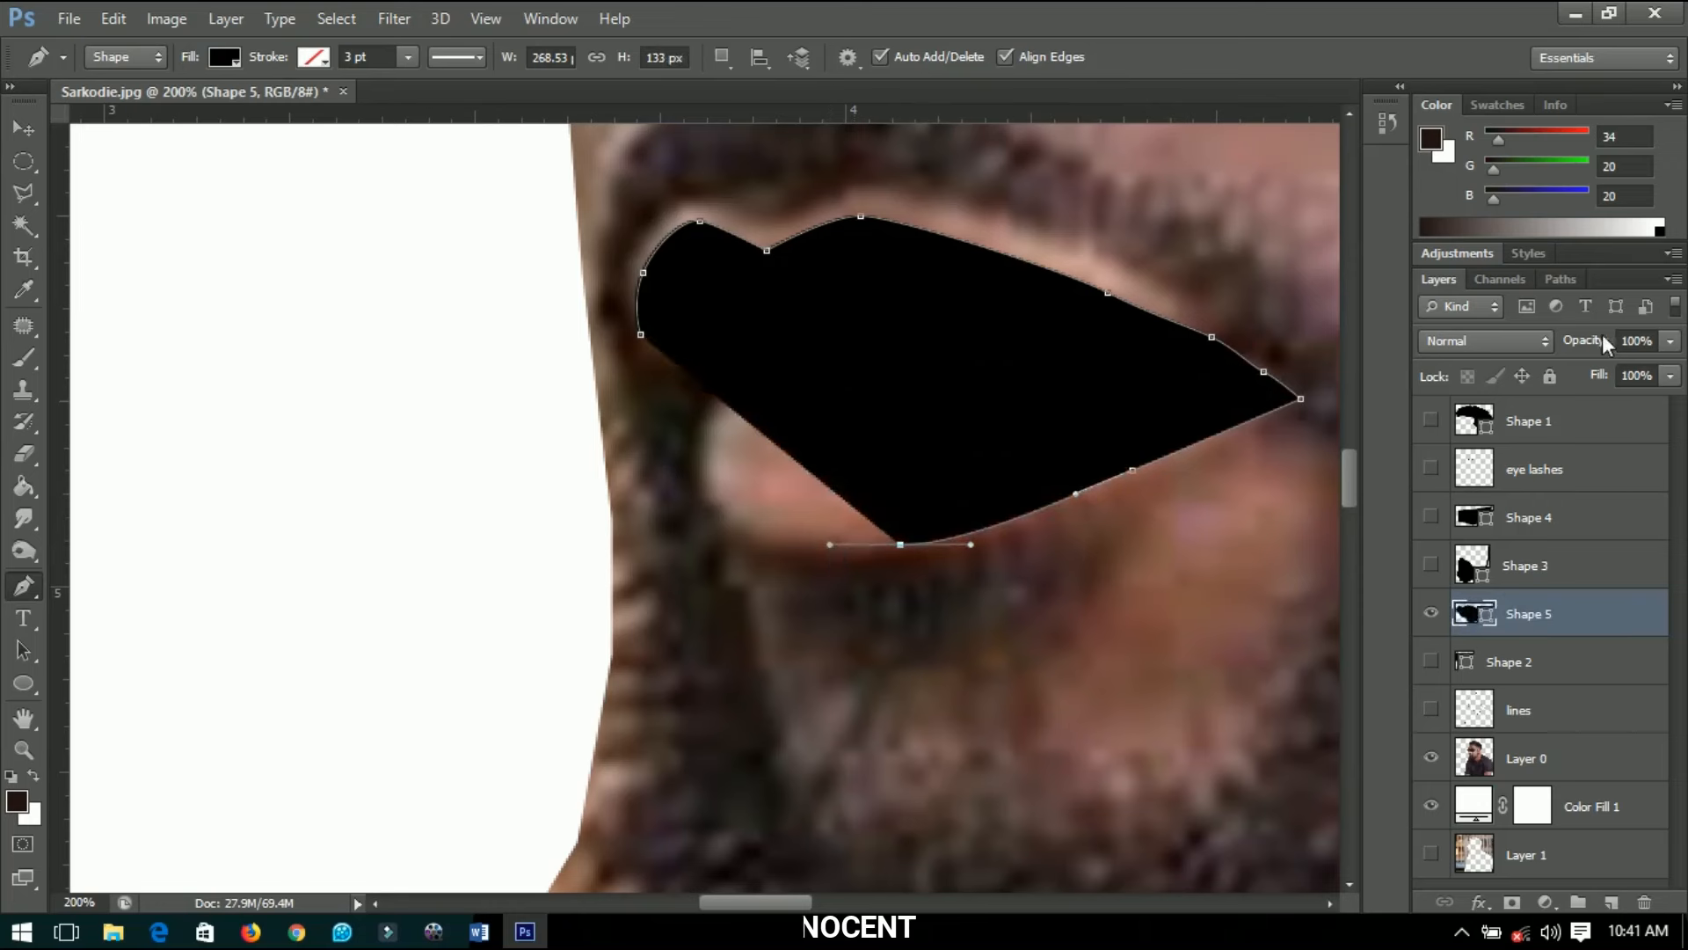
pyautogui.moveTo(1596, 340); pyautogui.dragTo(1276, 347)
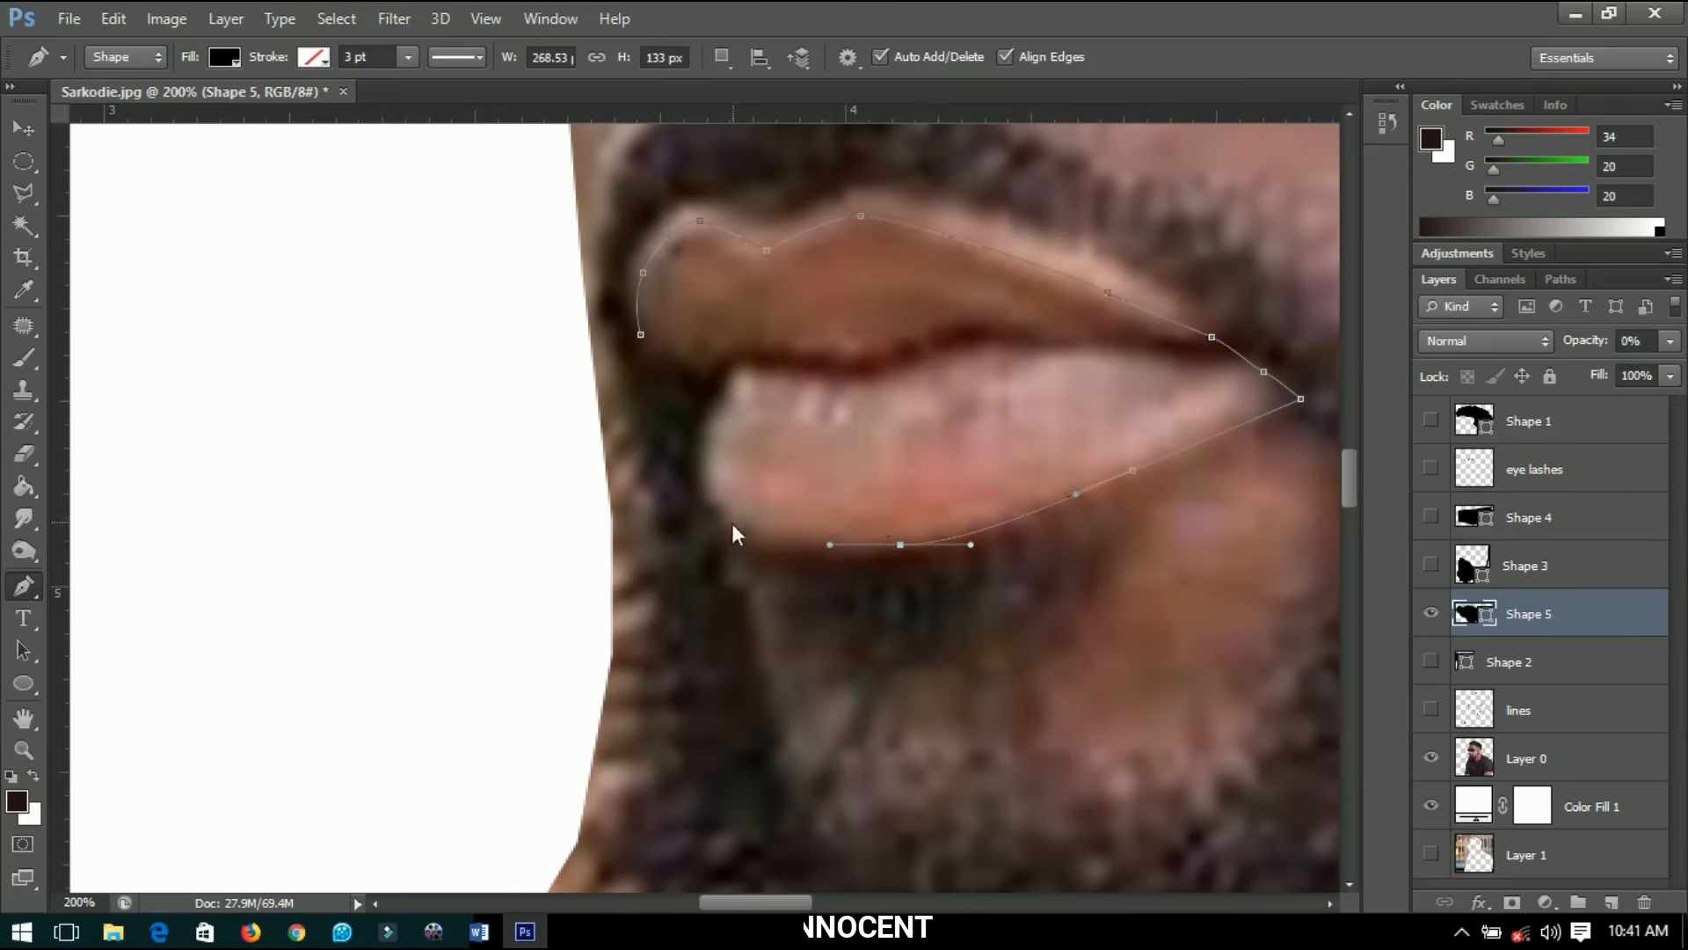
pyautogui.moveTo(721, 520); pyautogui.dragTo(698, 499)
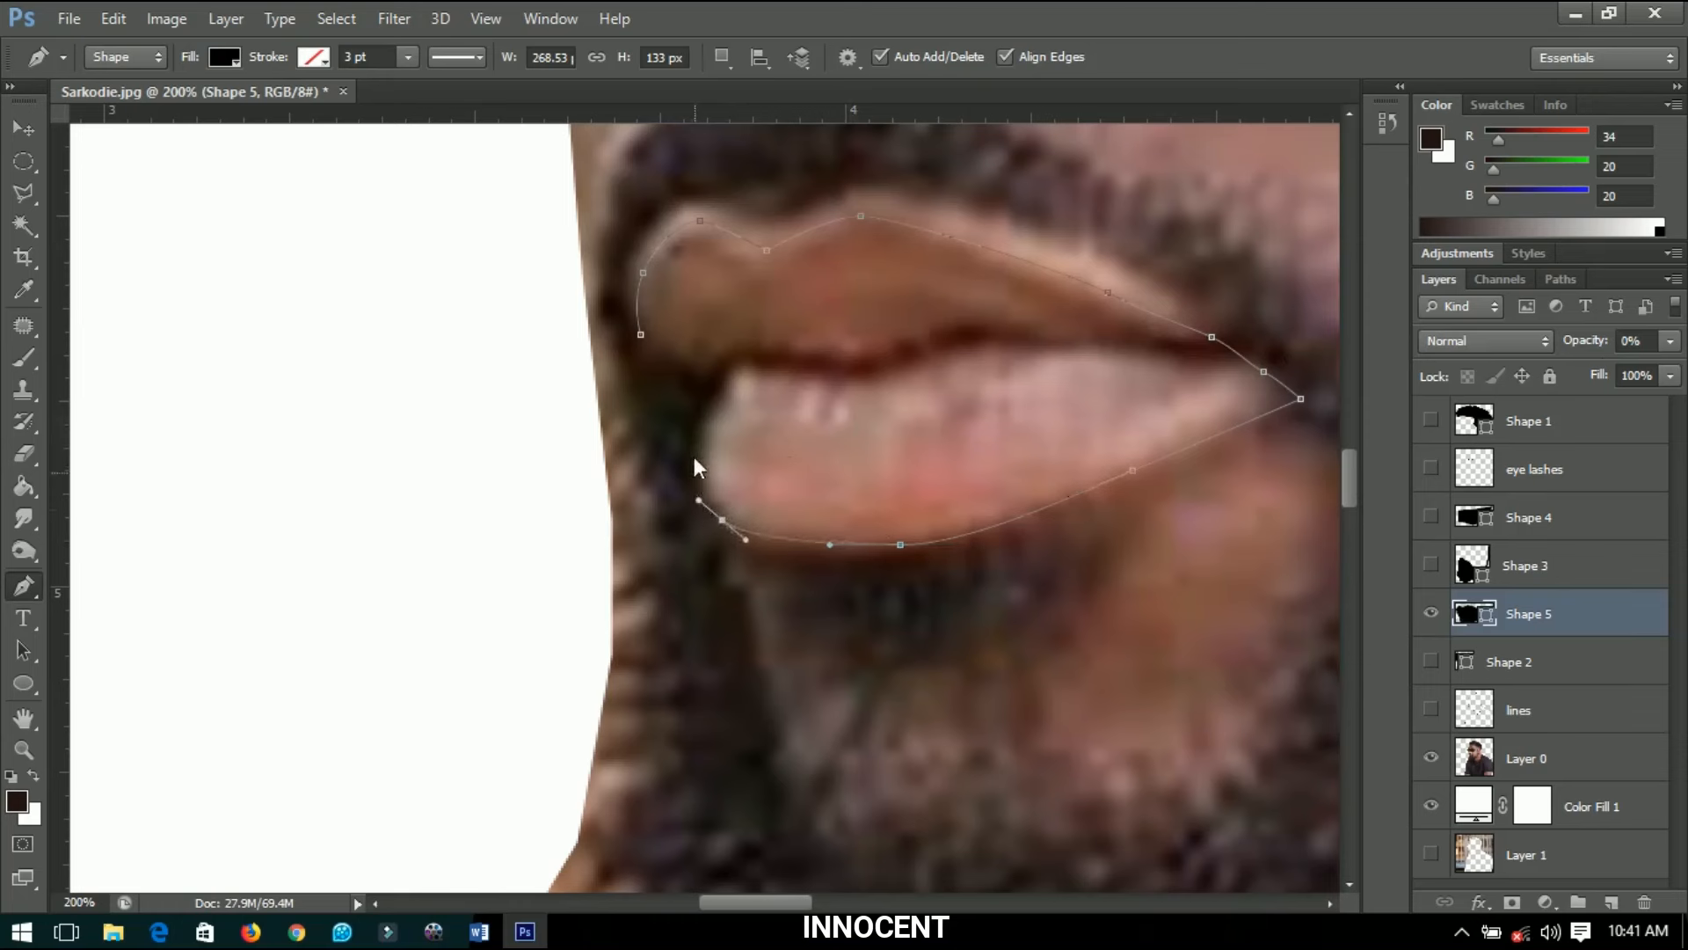
pyautogui.moveTo(694, 441); pyautogui.dragTo(705, 404)
pyautogui.click(684, 383)
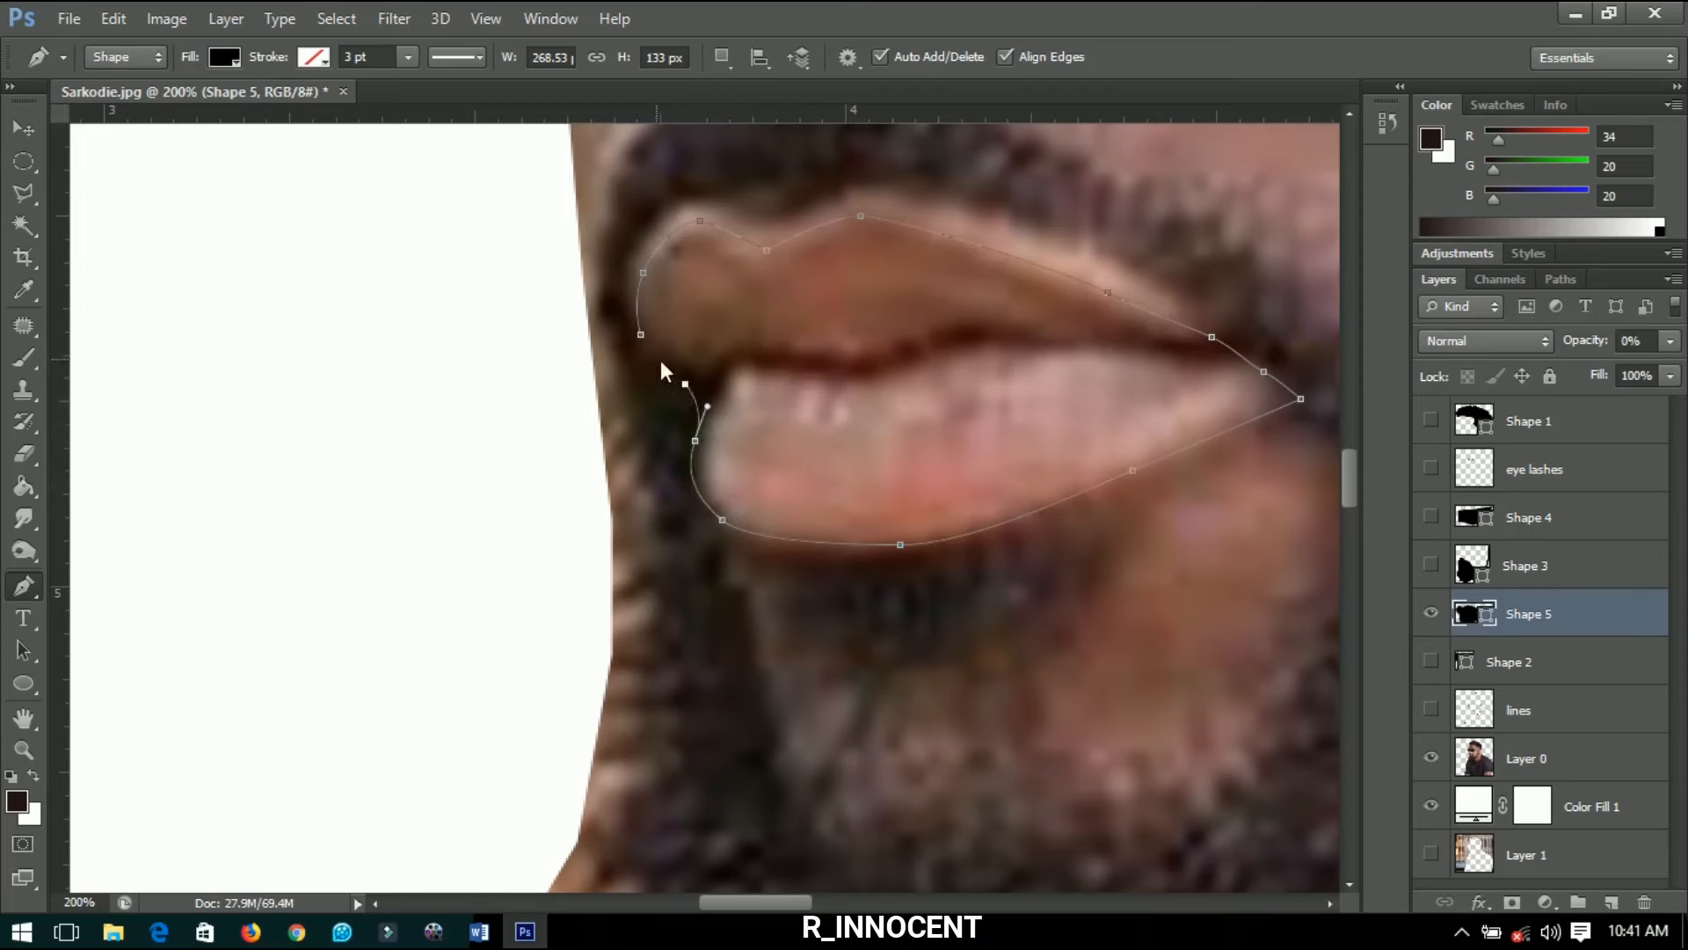
pyautogui.click(640, 335)
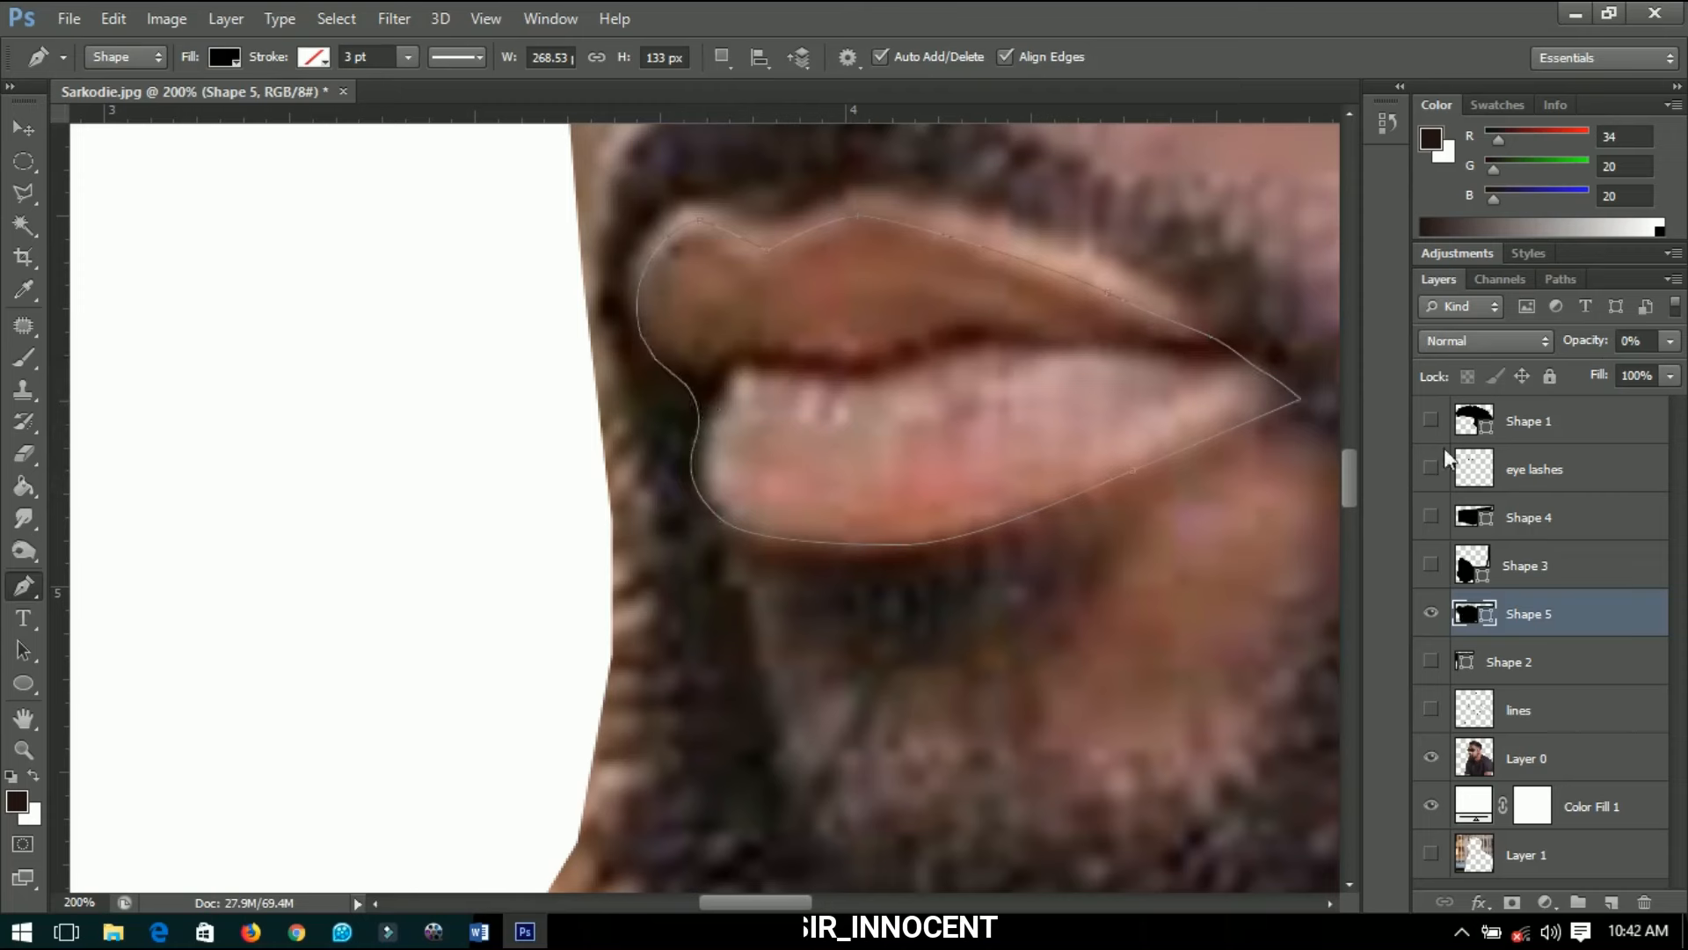
# Recolour the lip shape with the pink be6d6d sampled from the lower lip and set its opacity to 100%.
pyautogui.doubleClick(1485, 618)
pyautogui.click(949, 487)
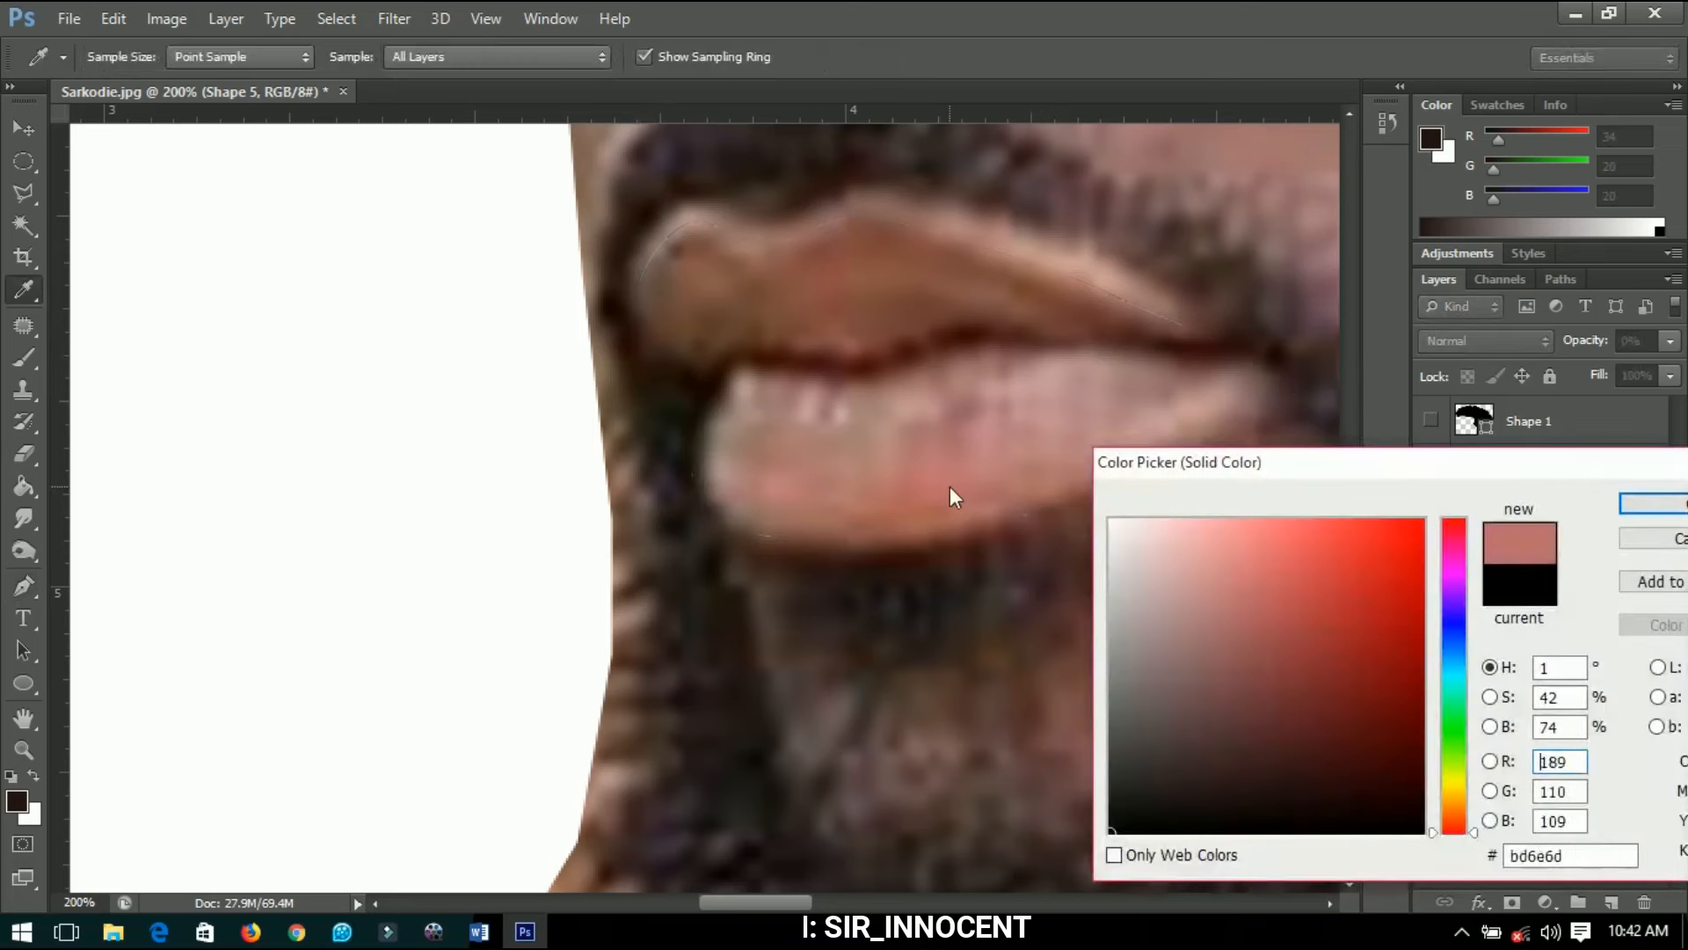
pyautogui.click(942, 493)
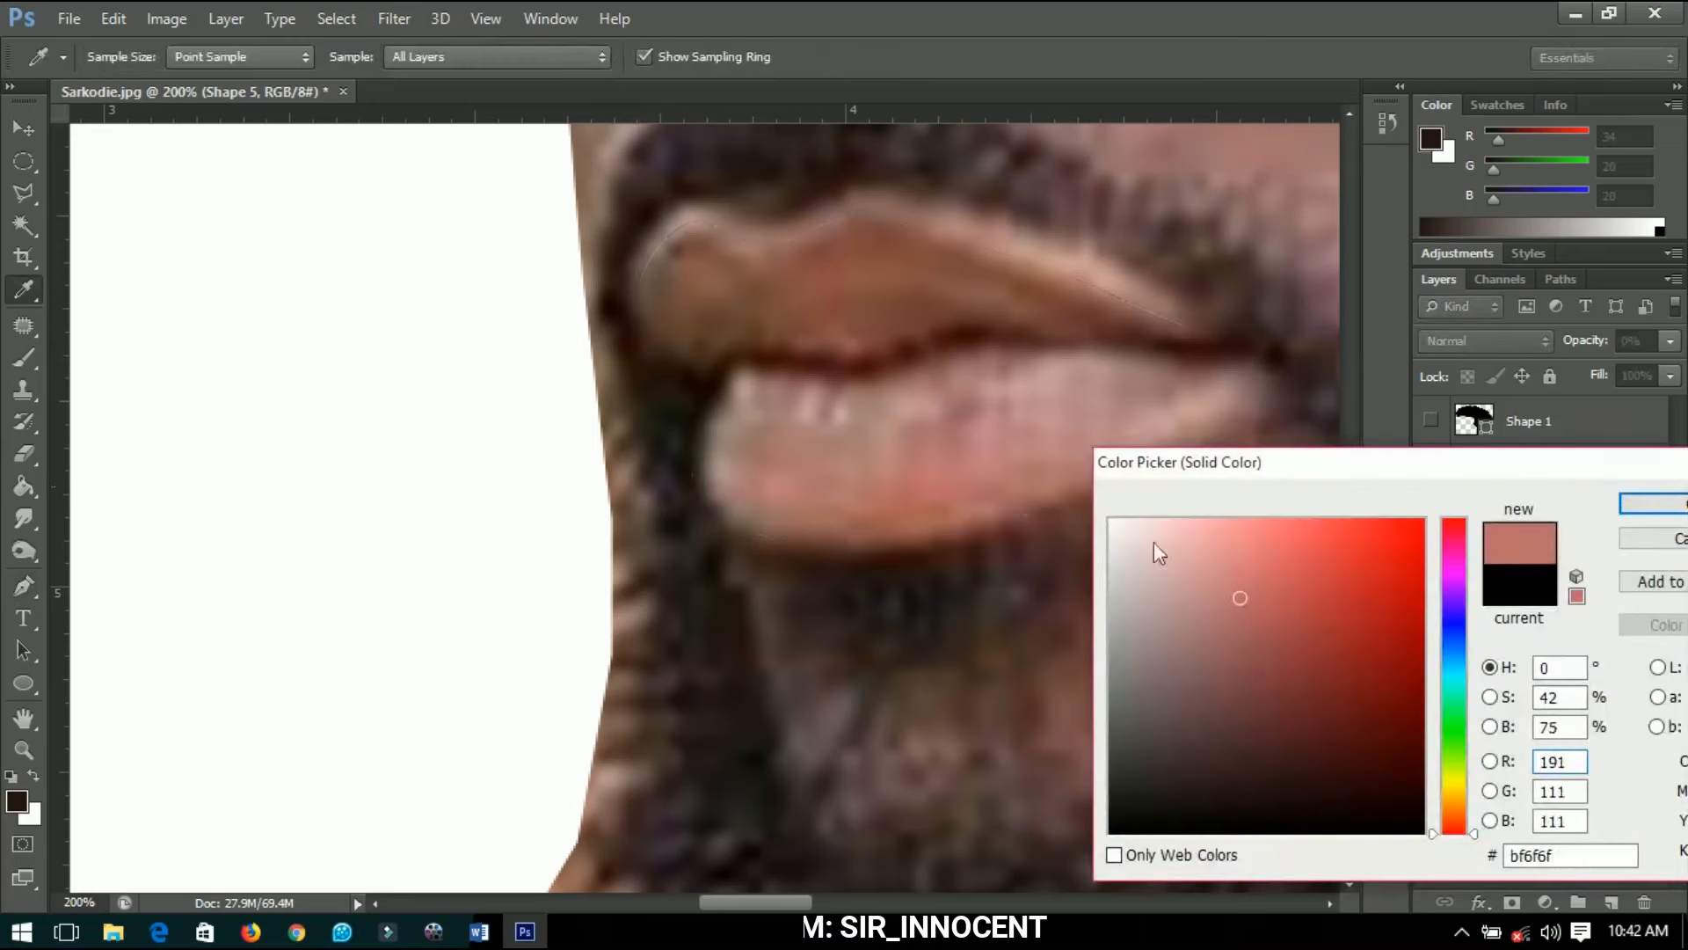
pyautogui.click(1240, 584)
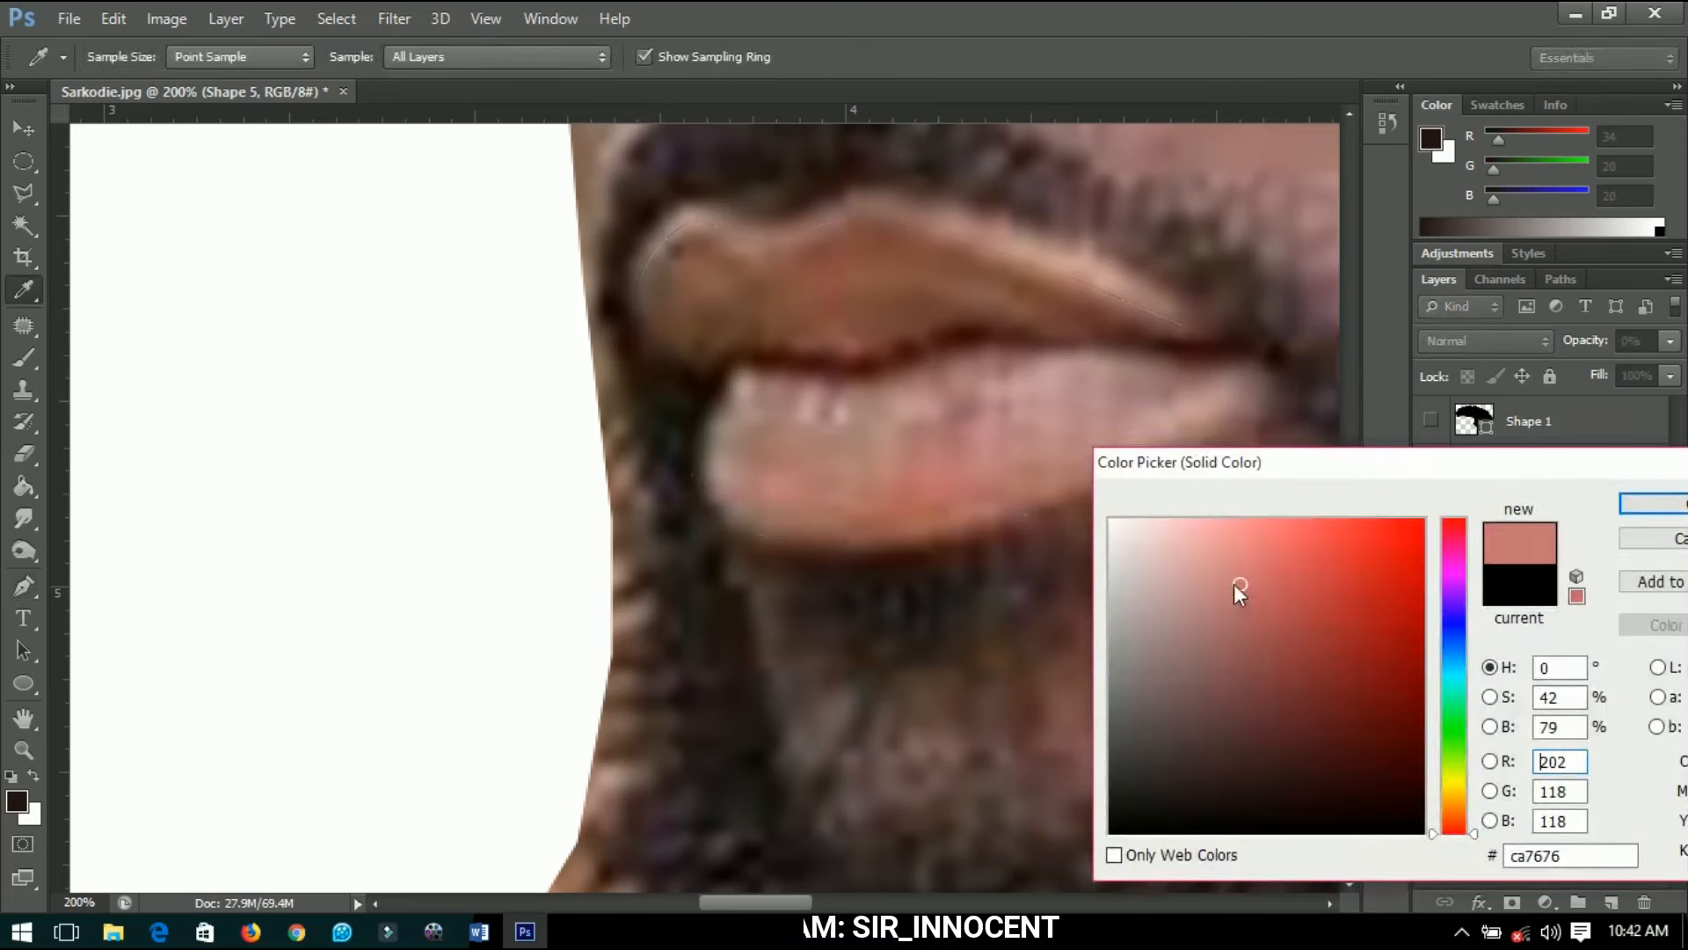
pyautogui.click(941, 488)
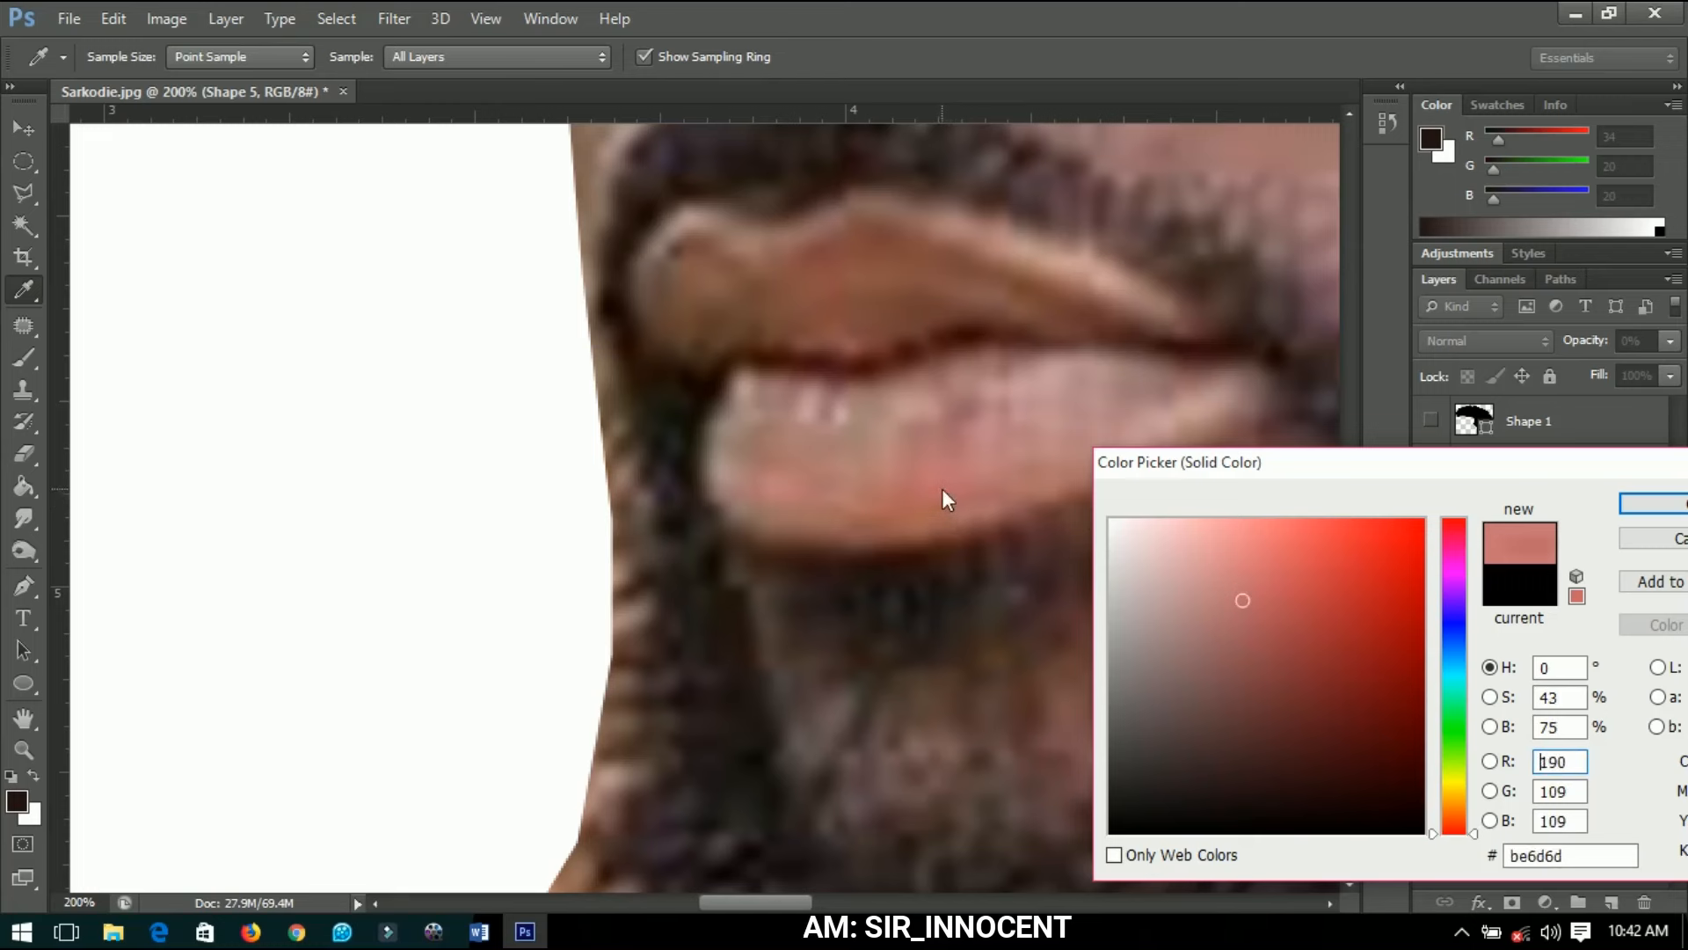
pyautogui.click(1653, 505)
pyautogui.moveTo(1604, 344); pyautogui.dragTo(1666, 343)
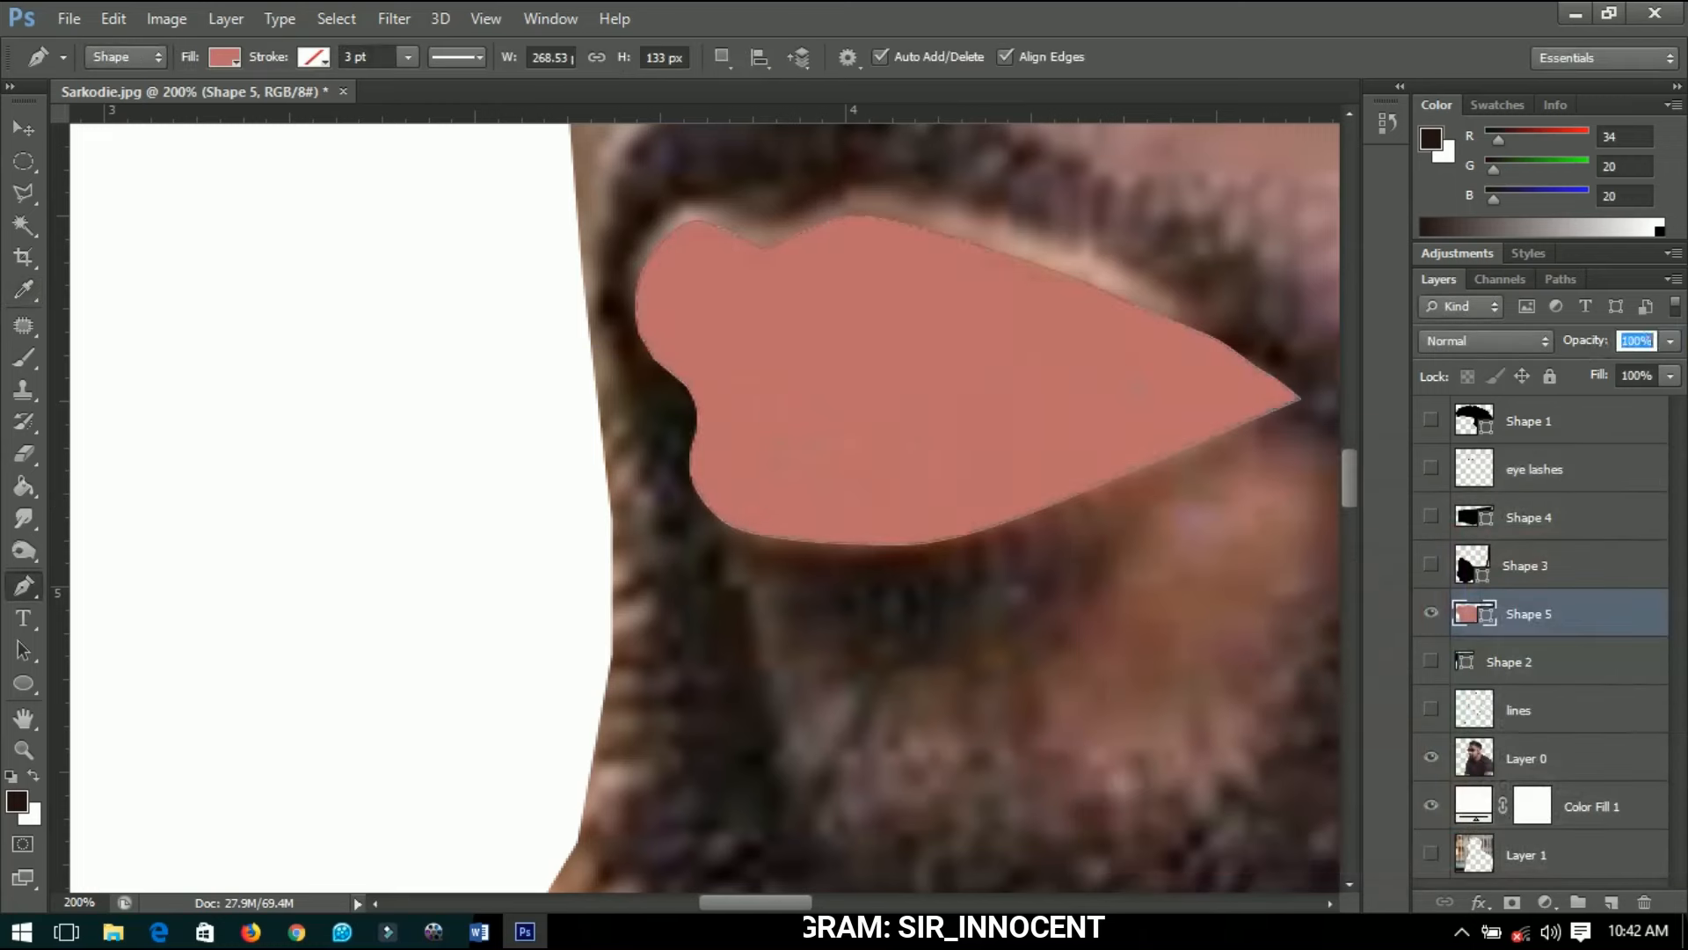
# Hide the Layer 0 photo, show the lines, eye lashes and Shape 1 to 4 layers, and select the Shape 3 layer.
pyautogui.click(24, 128)
pyautogui.scroll(-5, 577, 482)
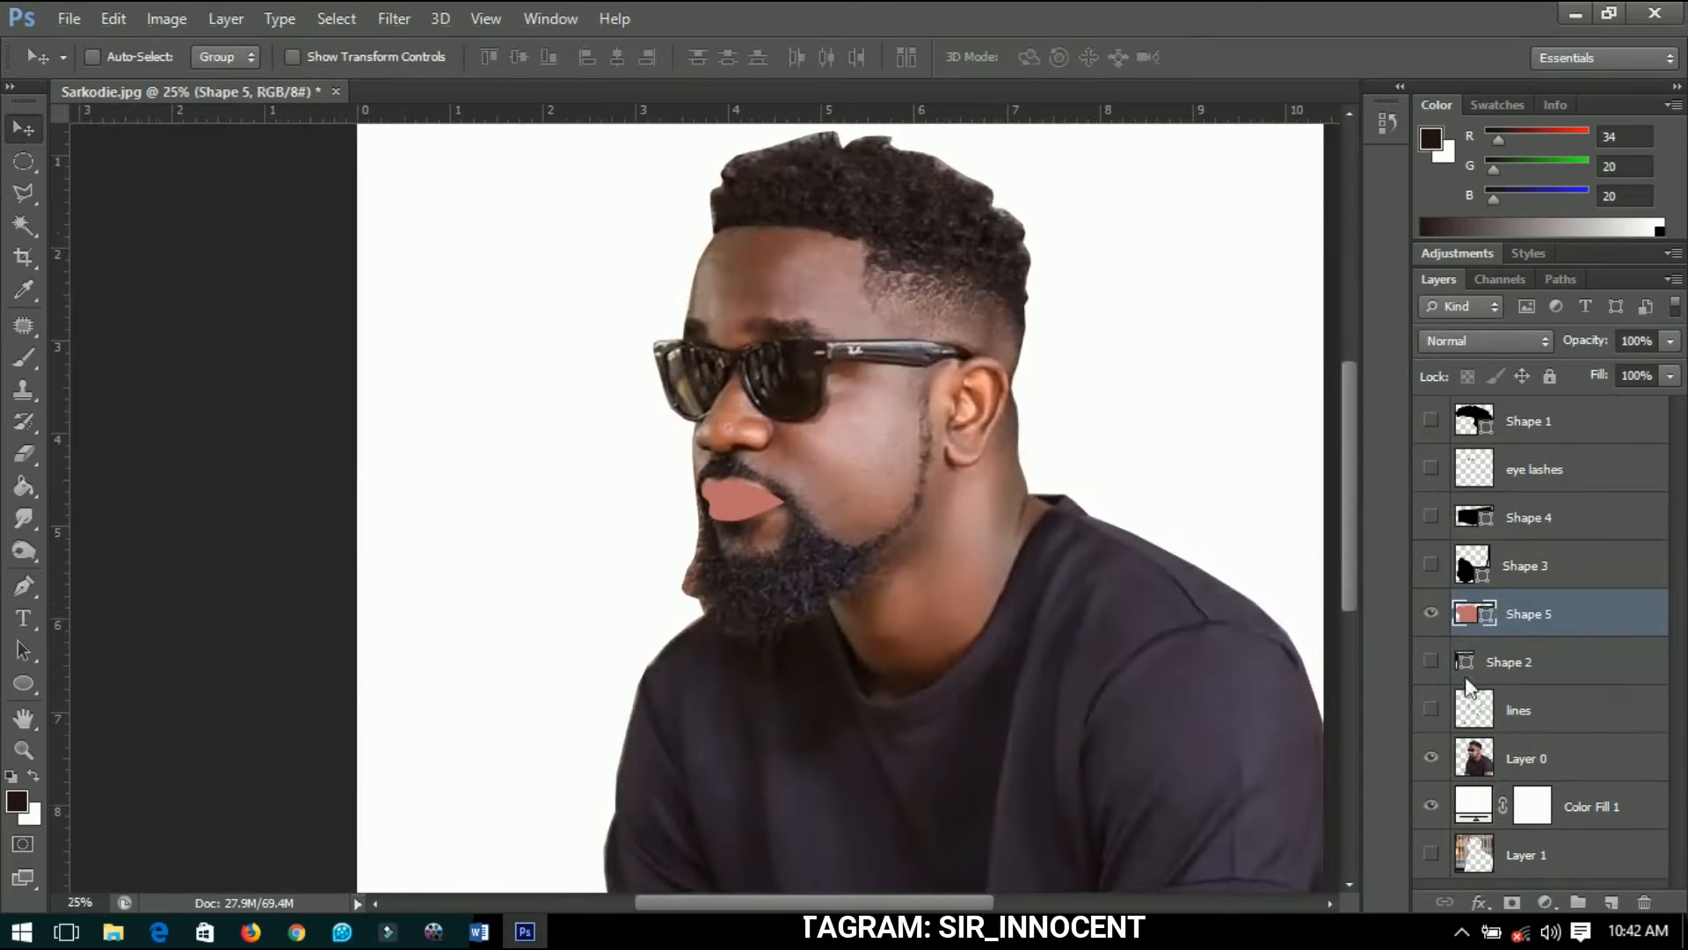
pyautogui.click(1432, 756)
pyautogui.click(1432, 709)
pyautogui.click(1431, 661)
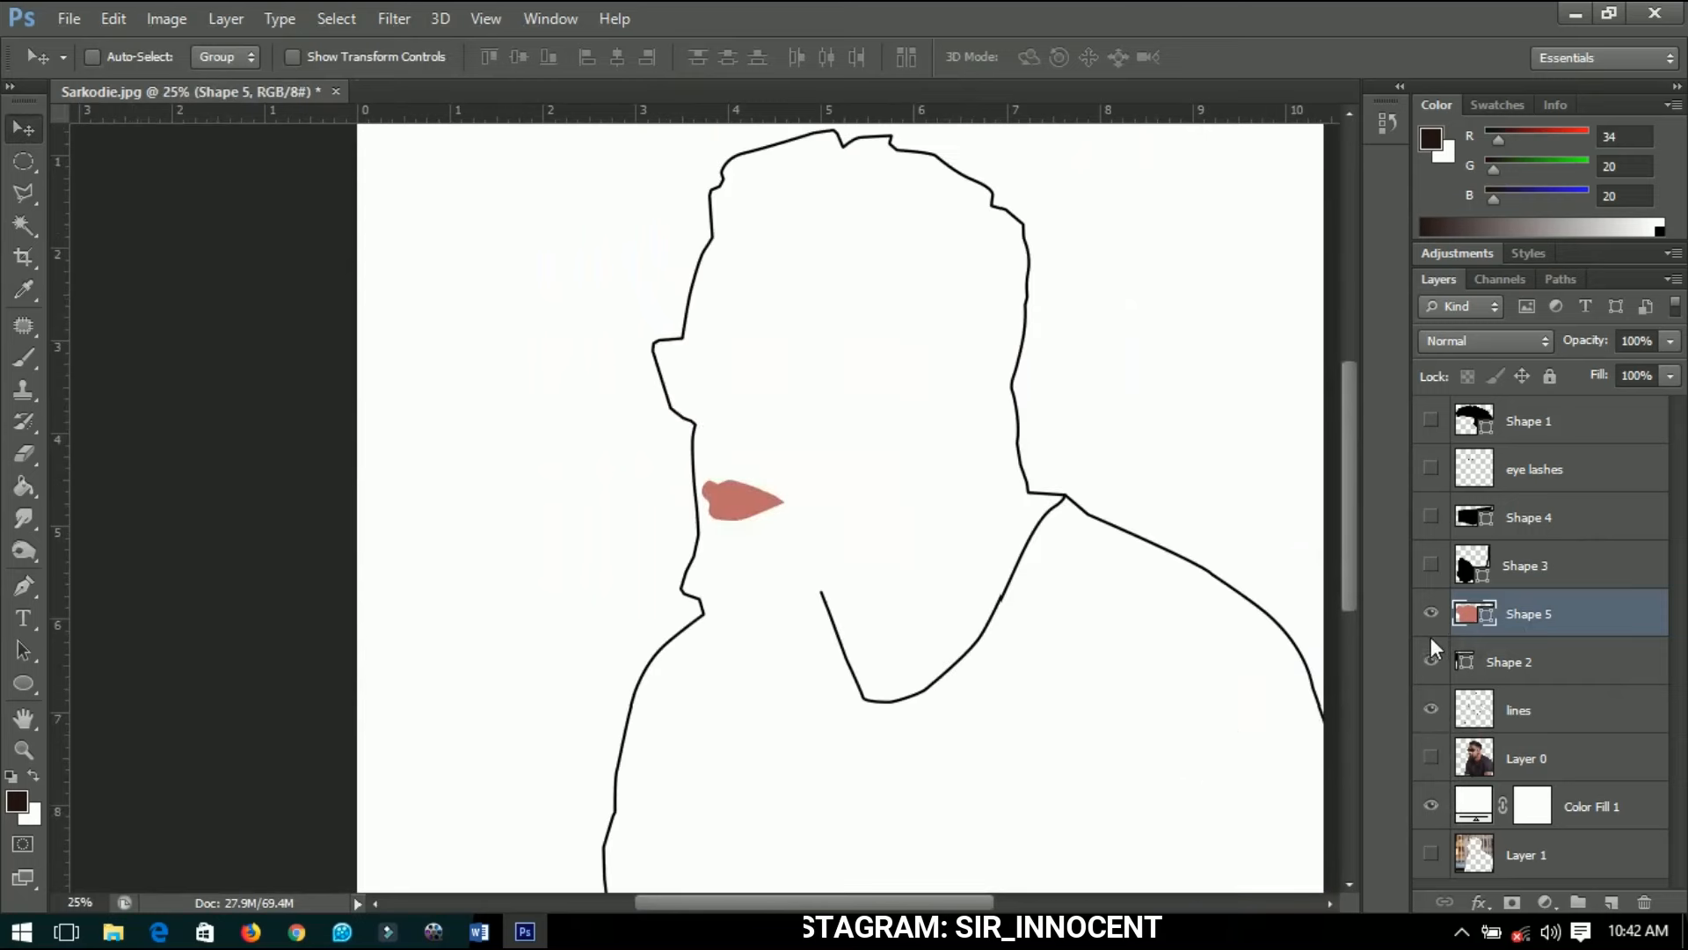
pyautogui.moveTo(1433, 552); pyautogui.dragTo(1429, 453)
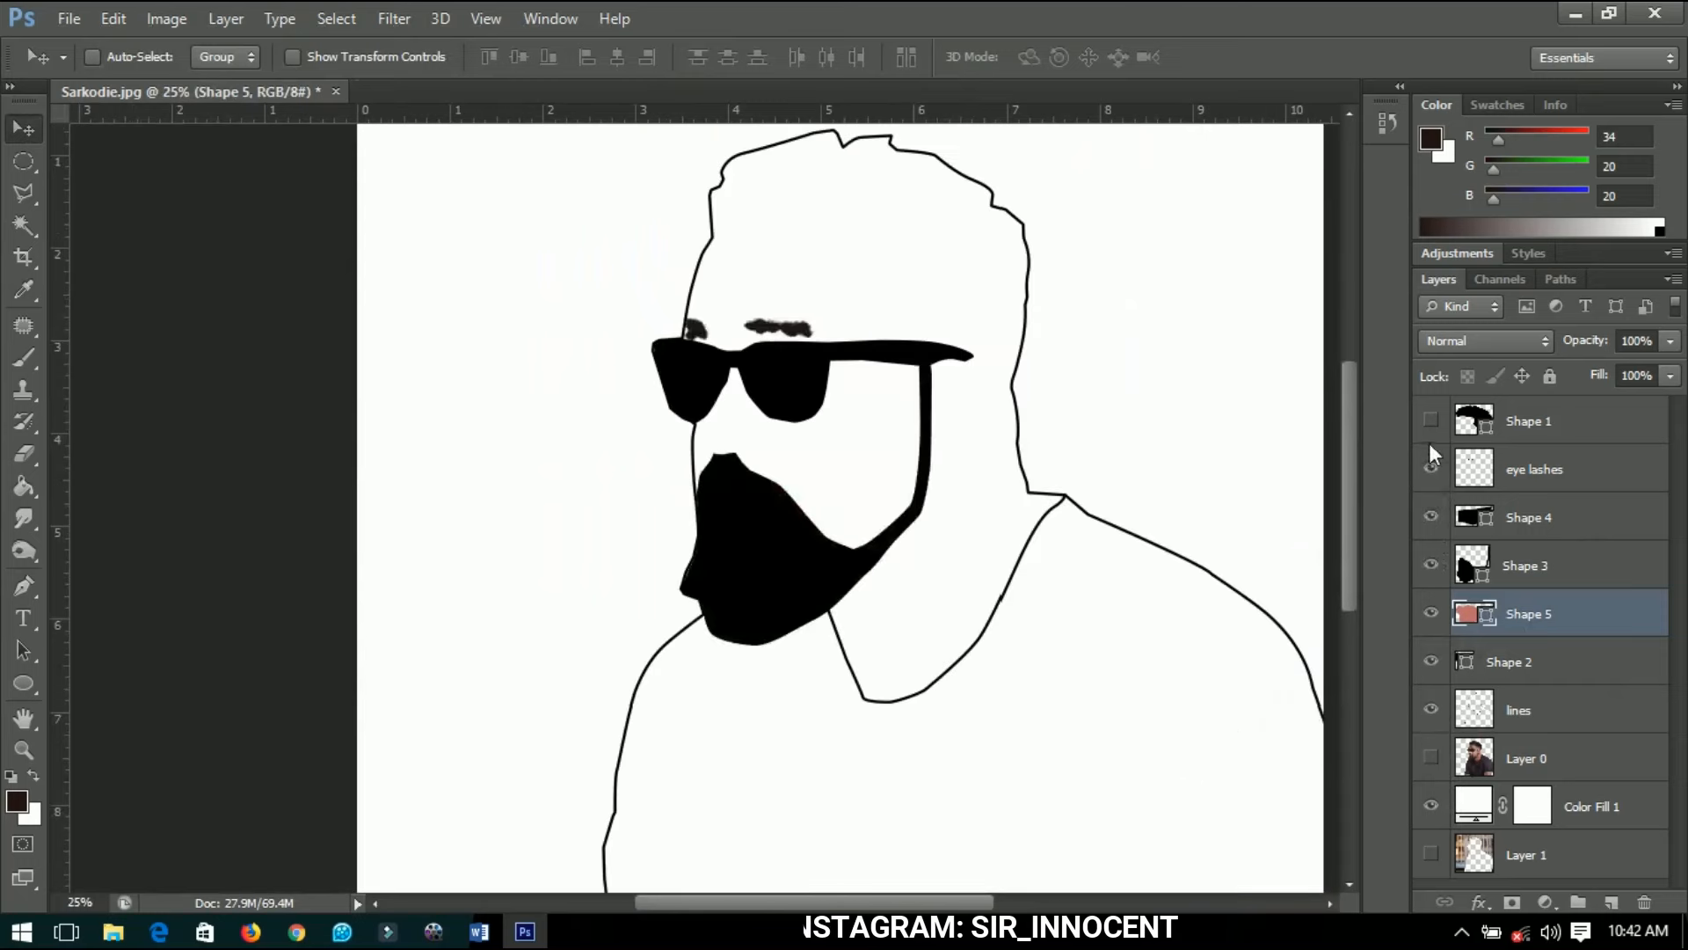
pyautogui.click(1522, 565)
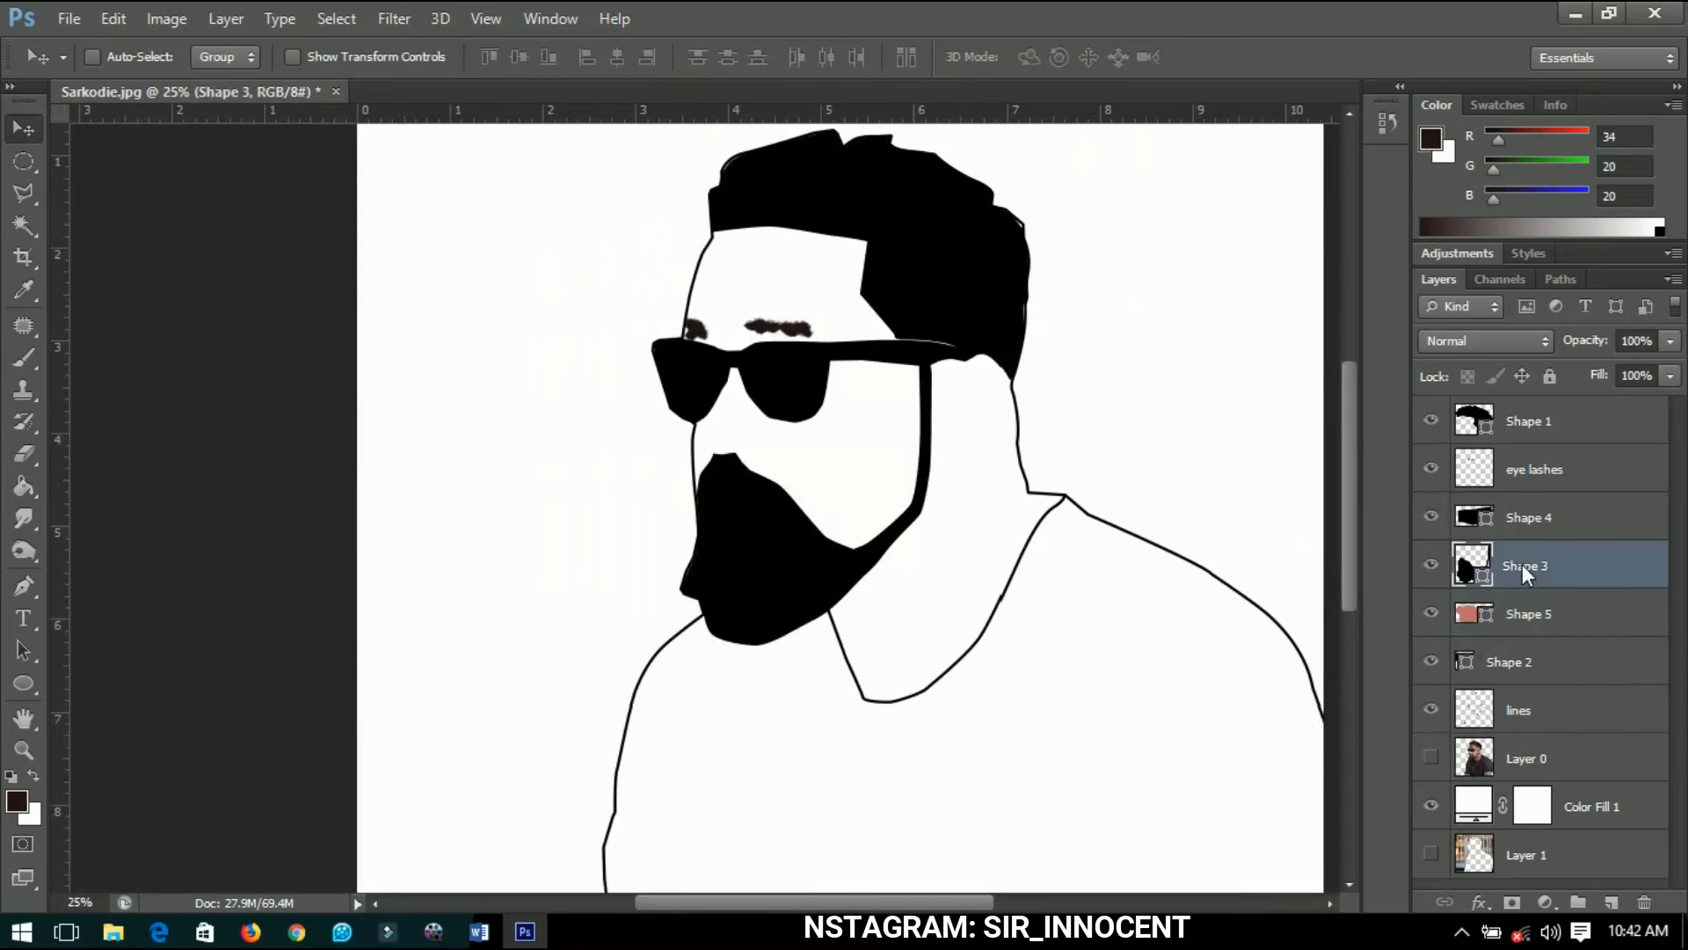
# Toggle the Shape 3 beard layer off and back on to check it, and show the Layer 0 photo.
pyautogui.click(1428, 566)
pyautogui.click(1428, 566)
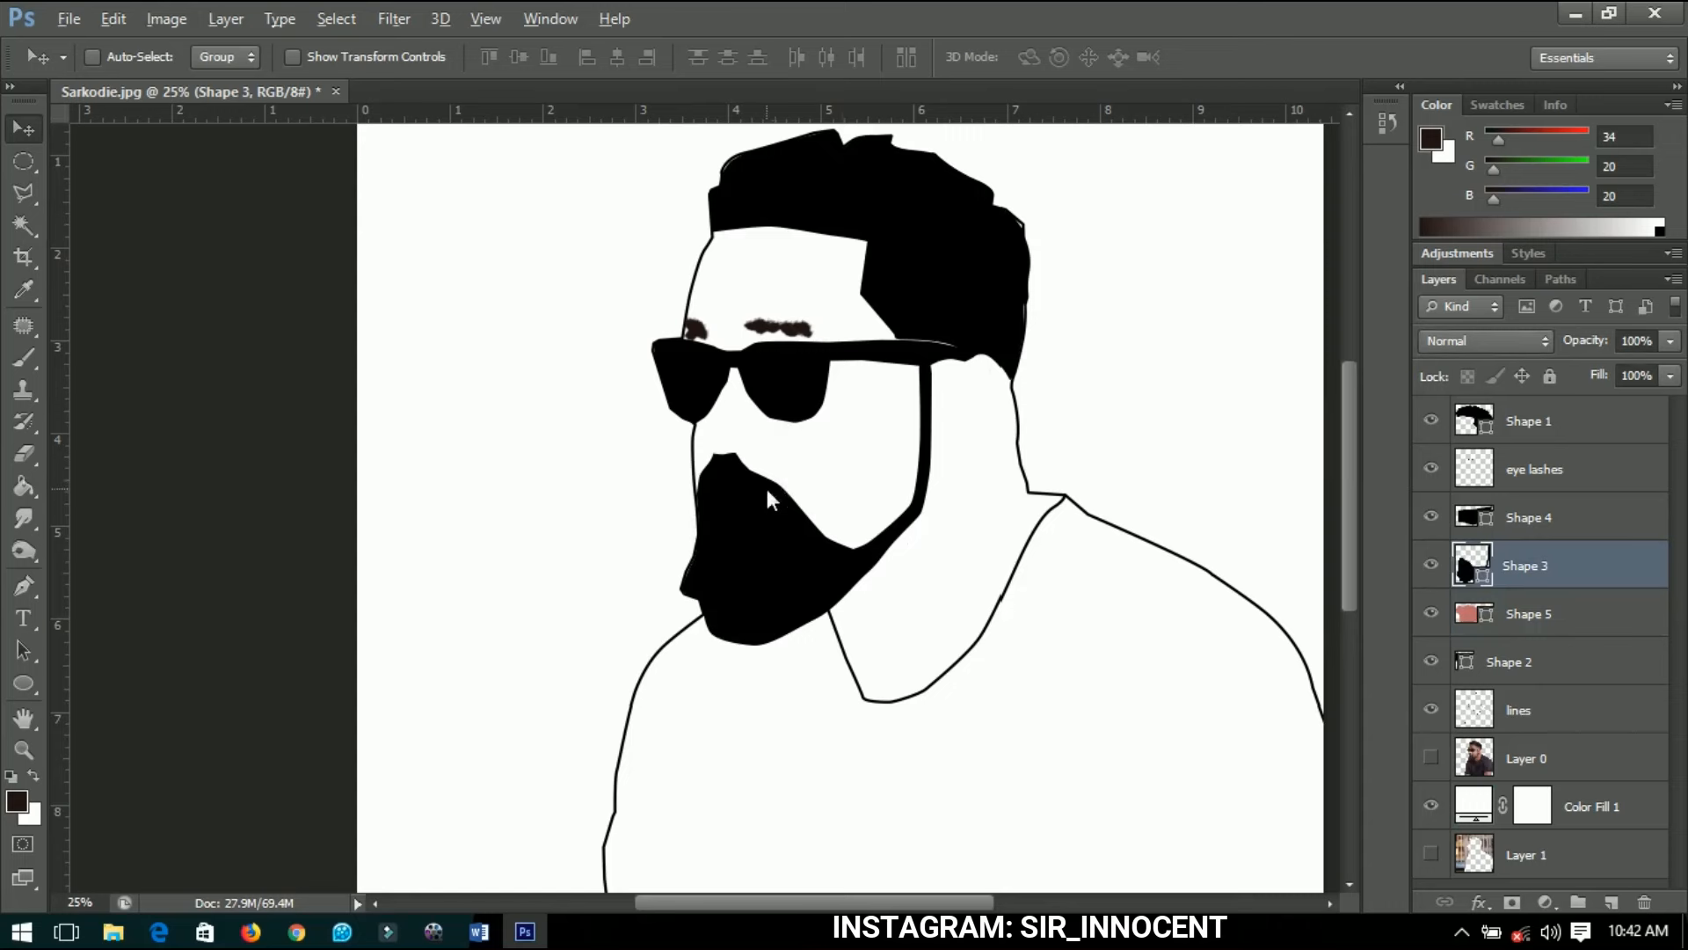
pyautogui.keyDown('alt'); pyautogui.scroll(1, 765, 483); pyautogui.keyUp('alt')
pyautogui.keyDown('alt'); pyautogui.scroll(1, 739, 484); pyautogui.keyUp('alt')
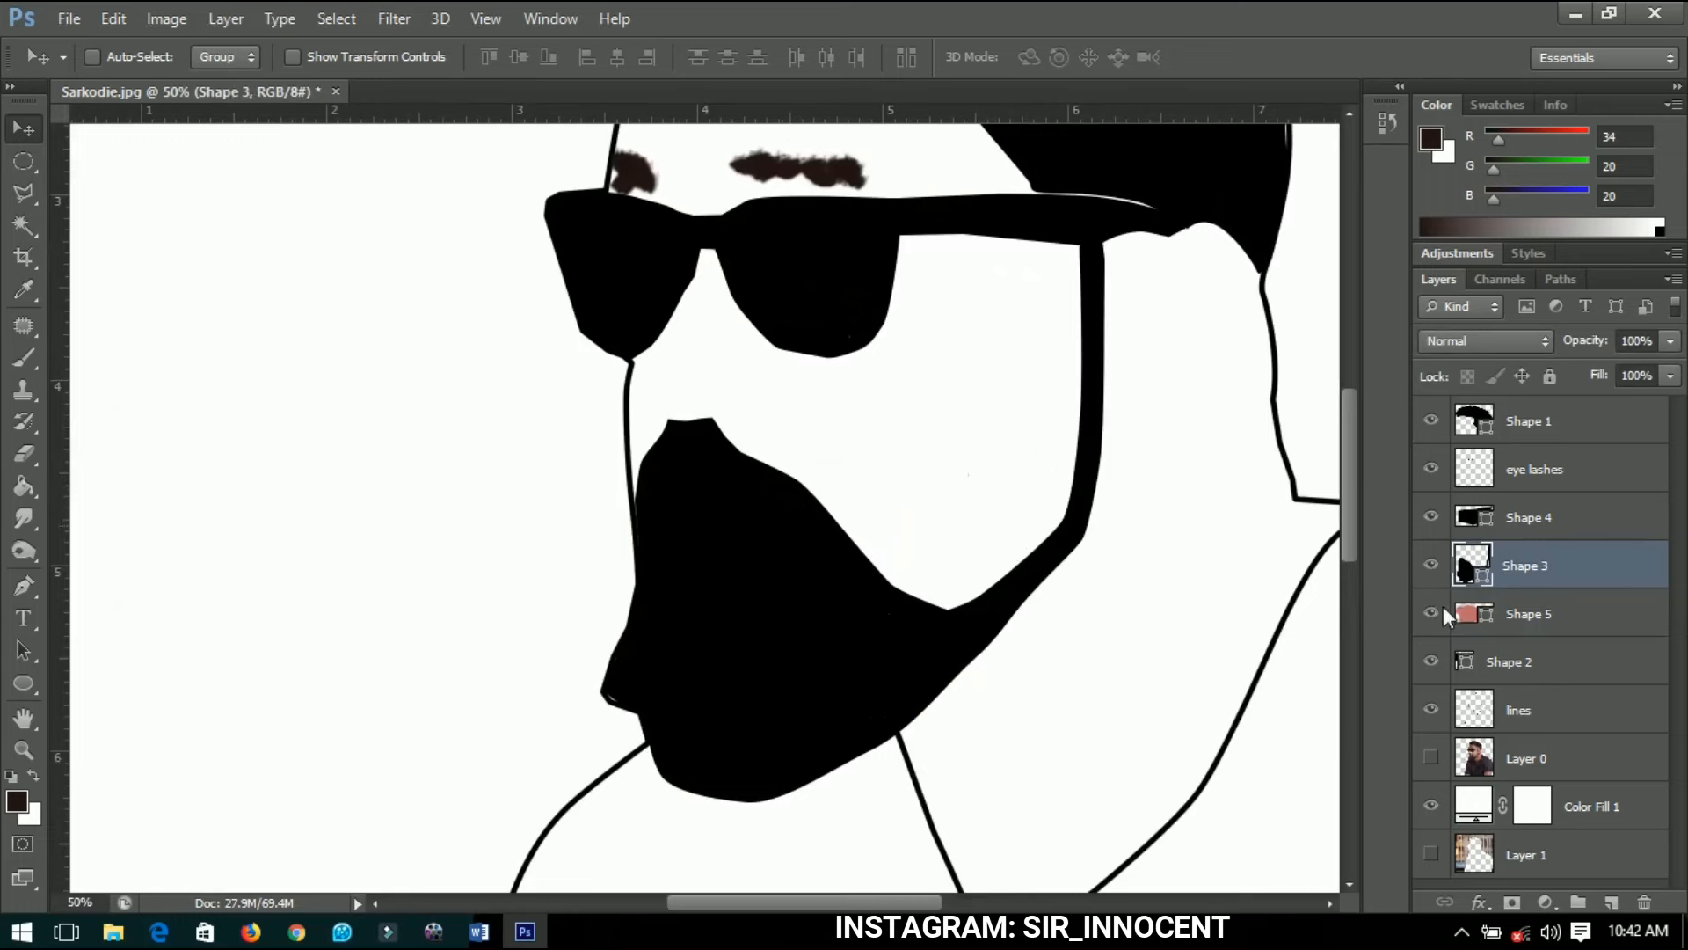
pyautogui.click(1430, 757)
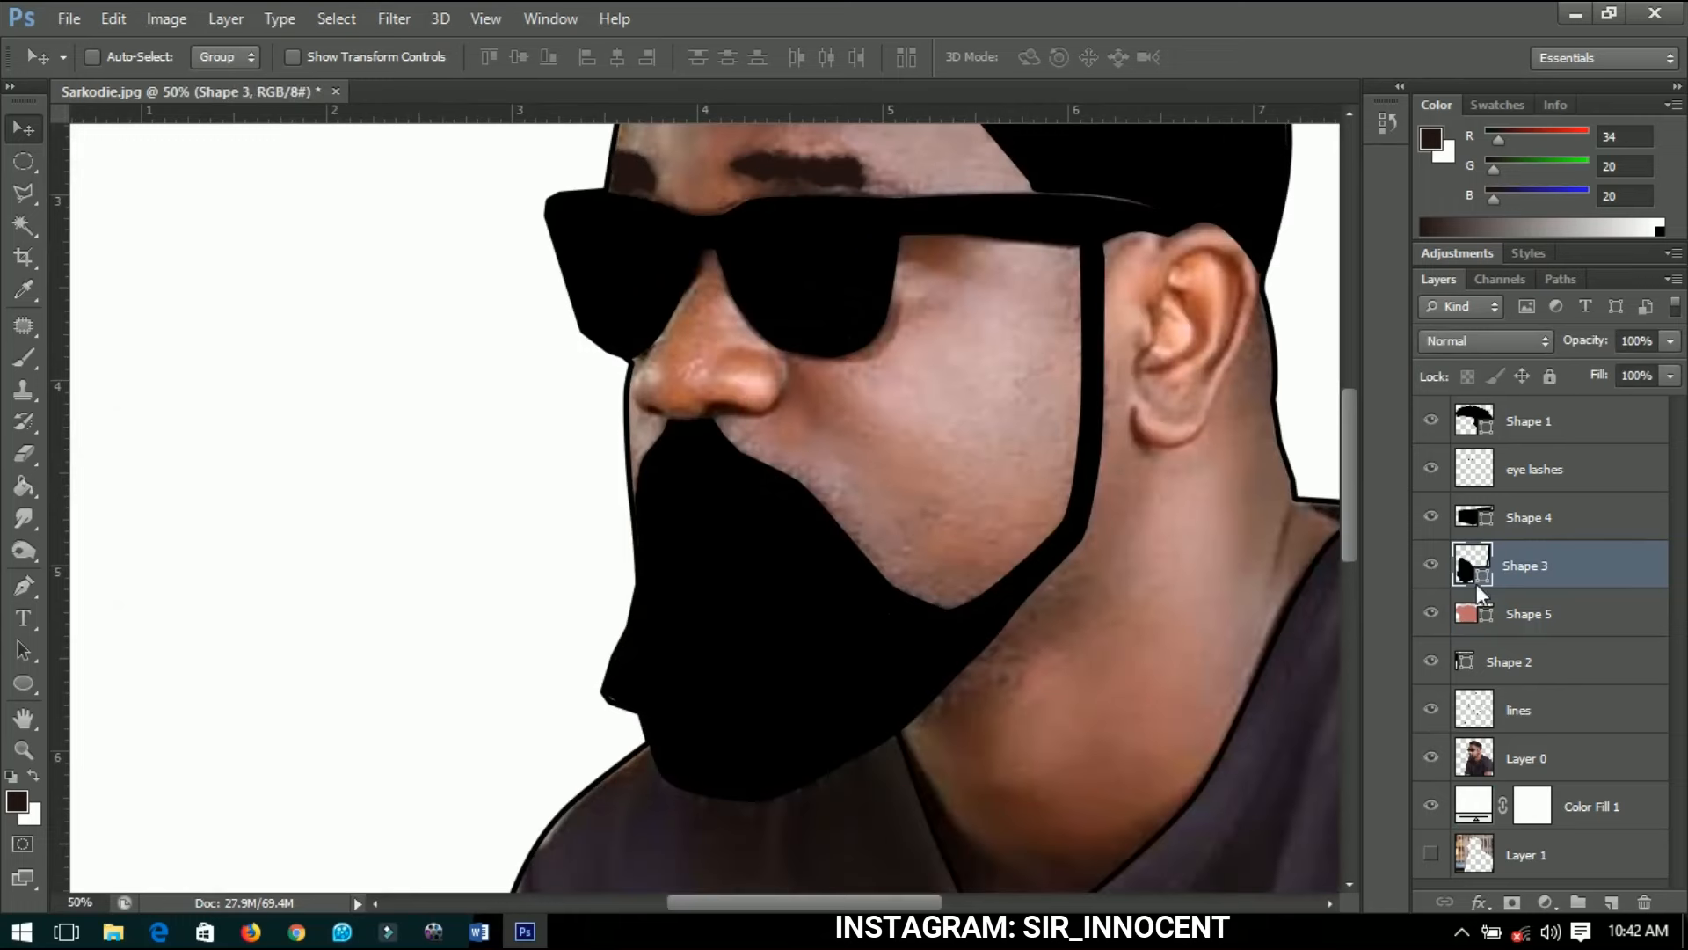
# Try rasterizing the Shape 3 beard layer, undo the conversion and reselect that layer.
pyautogui.rightClick(1532, 556)
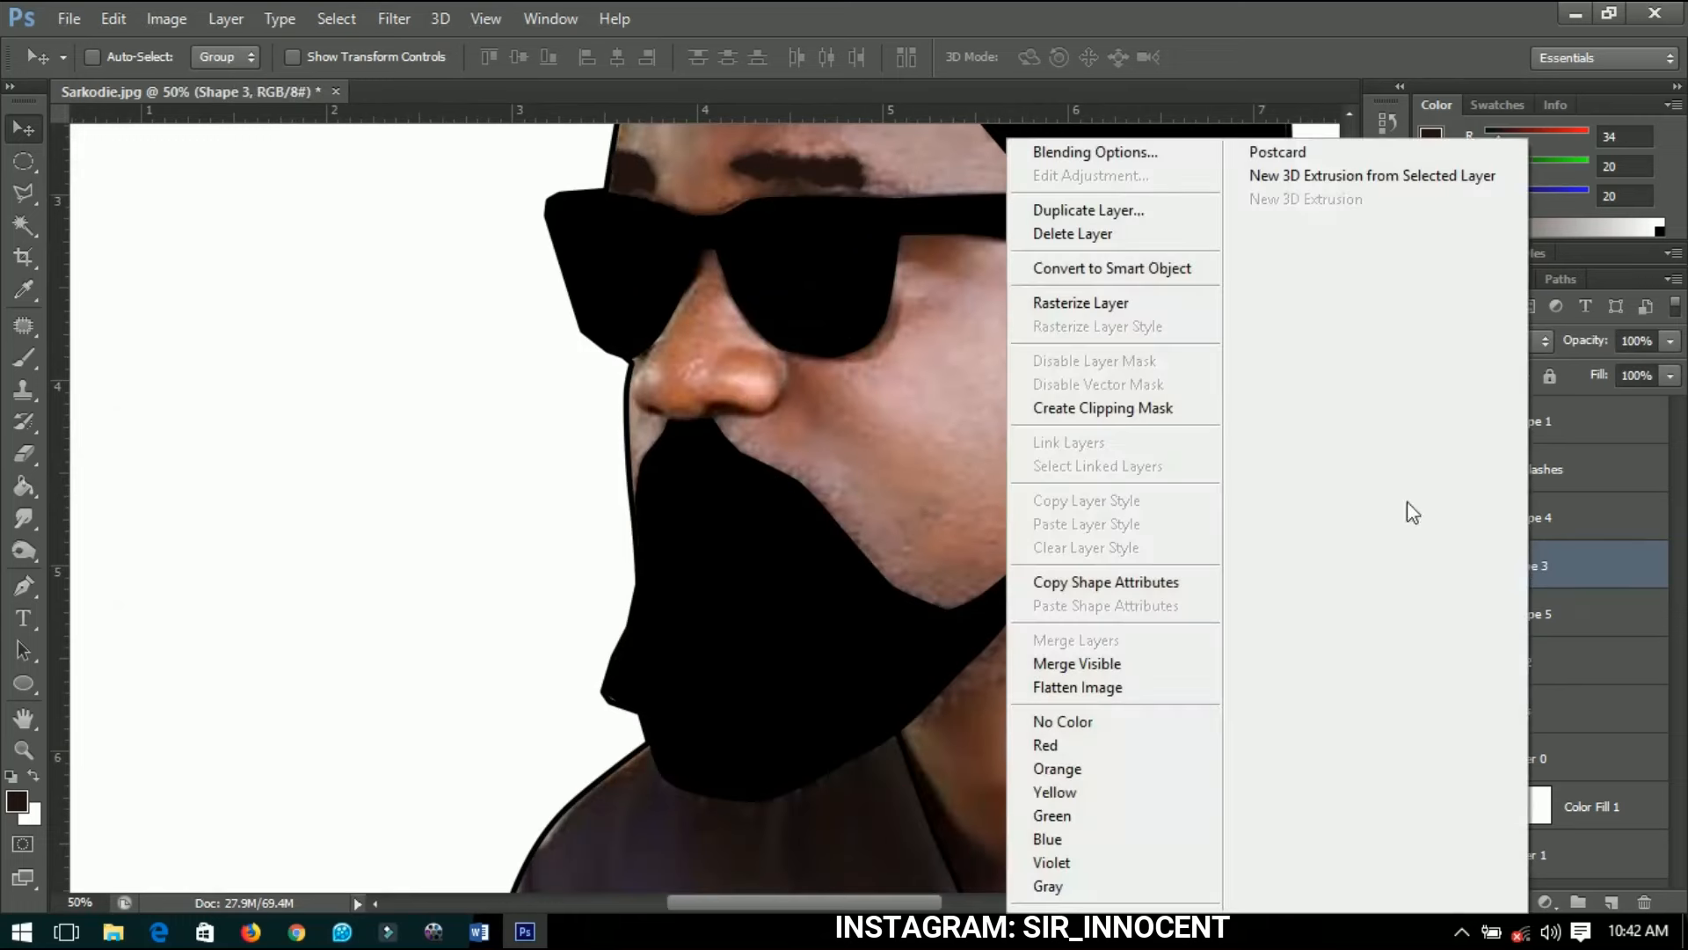
pyautogui.click(1090, 300)
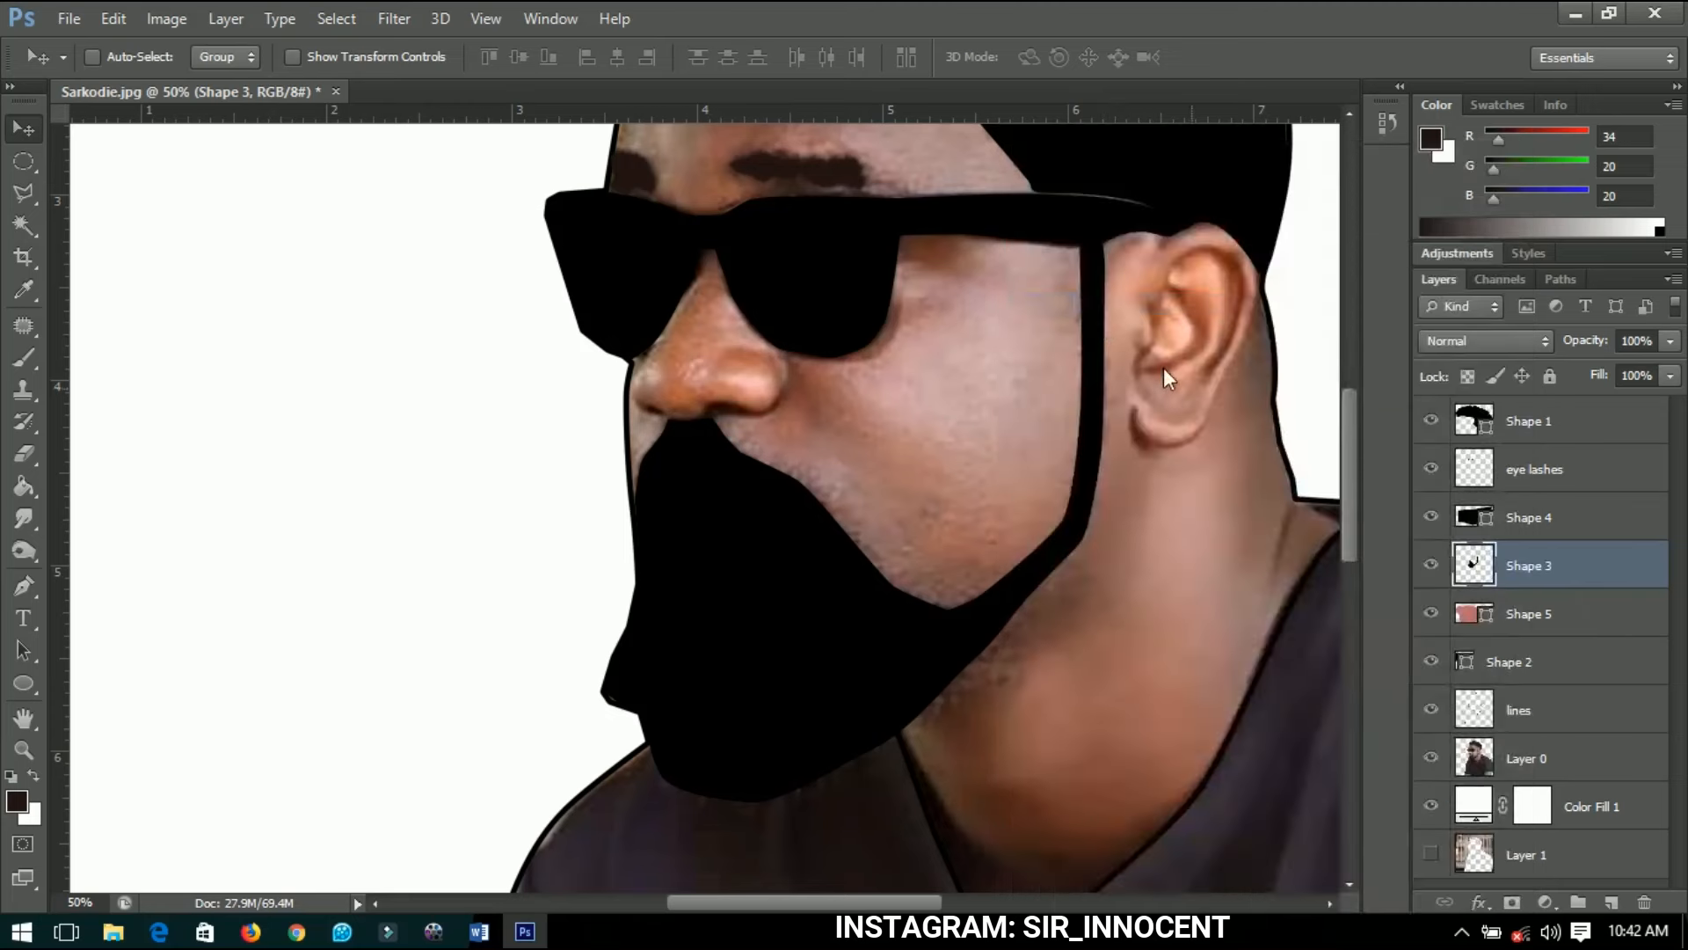
pyautogui.hotkey('ctrl', 'z')
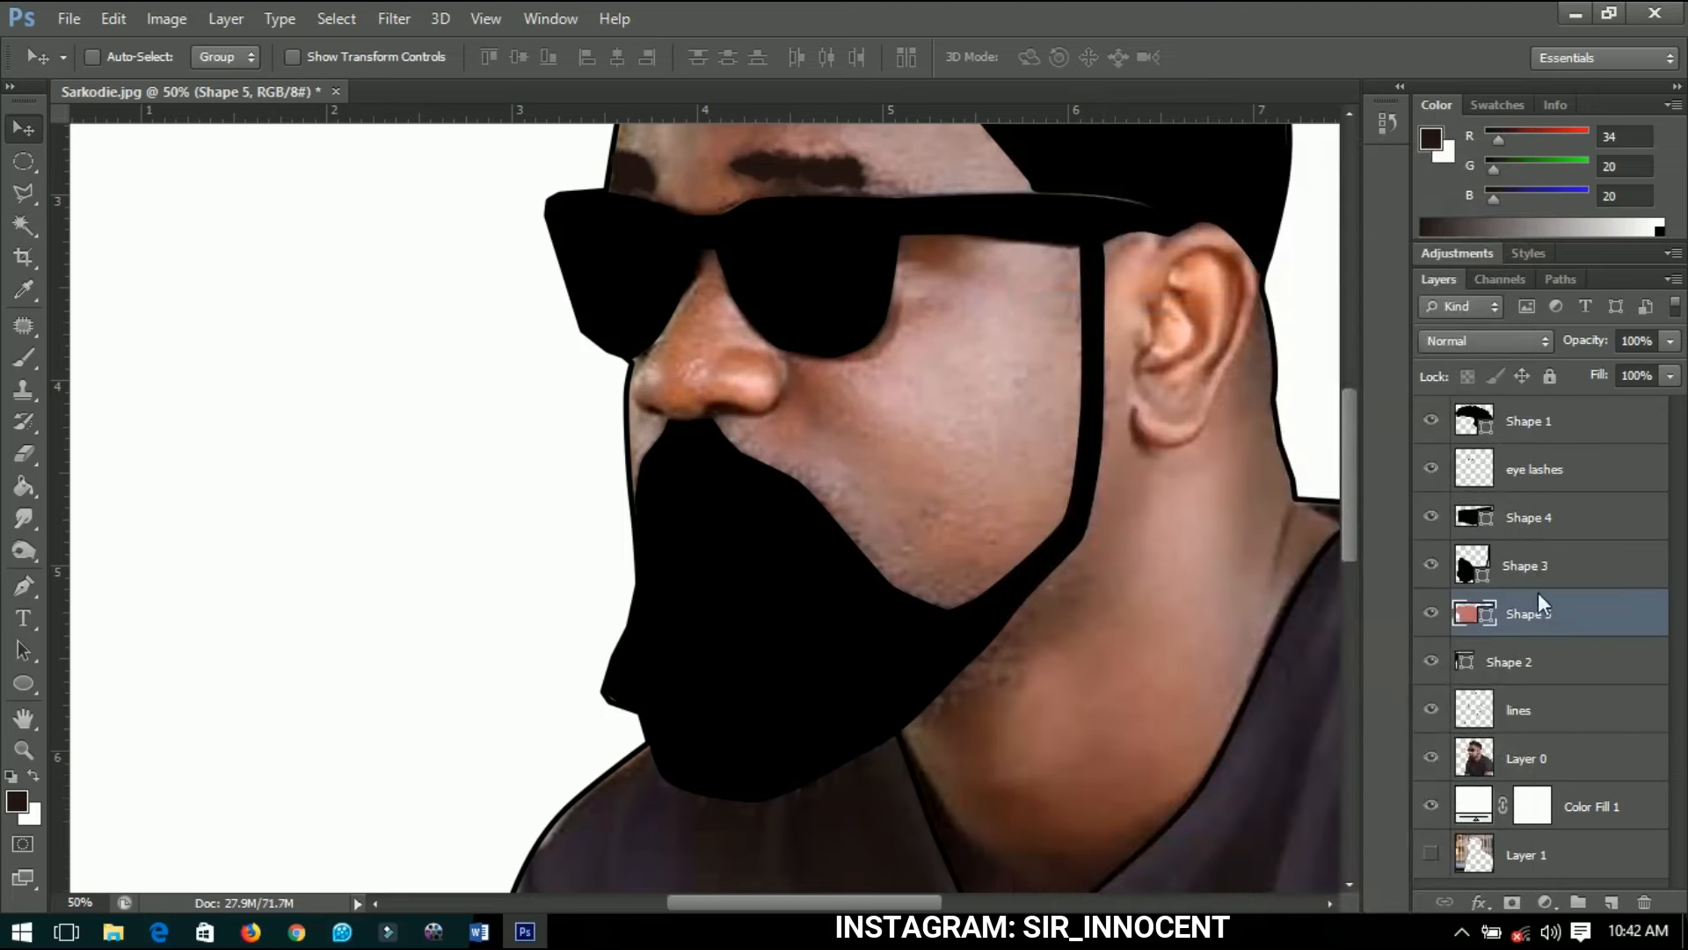
pyautogui.click(1537, 556)
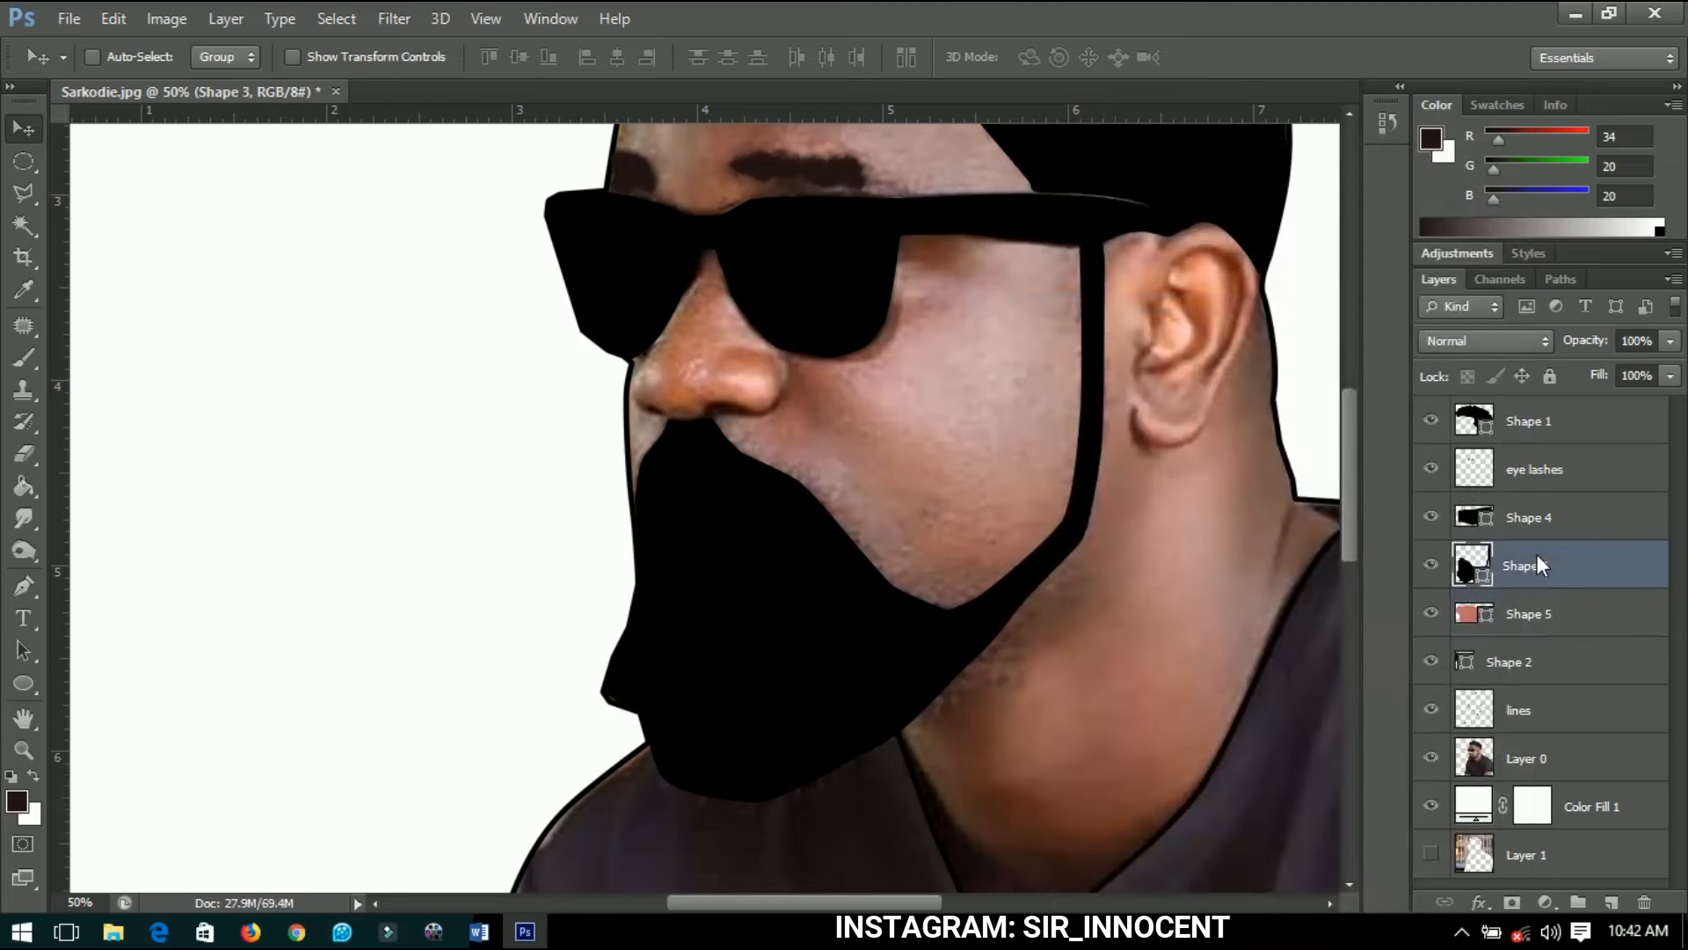
# Duplicate the Shape 3 beard layer and rasterize the copy, keeping the original hidden.
pyautogui.hotkey('ctrl', 'j')
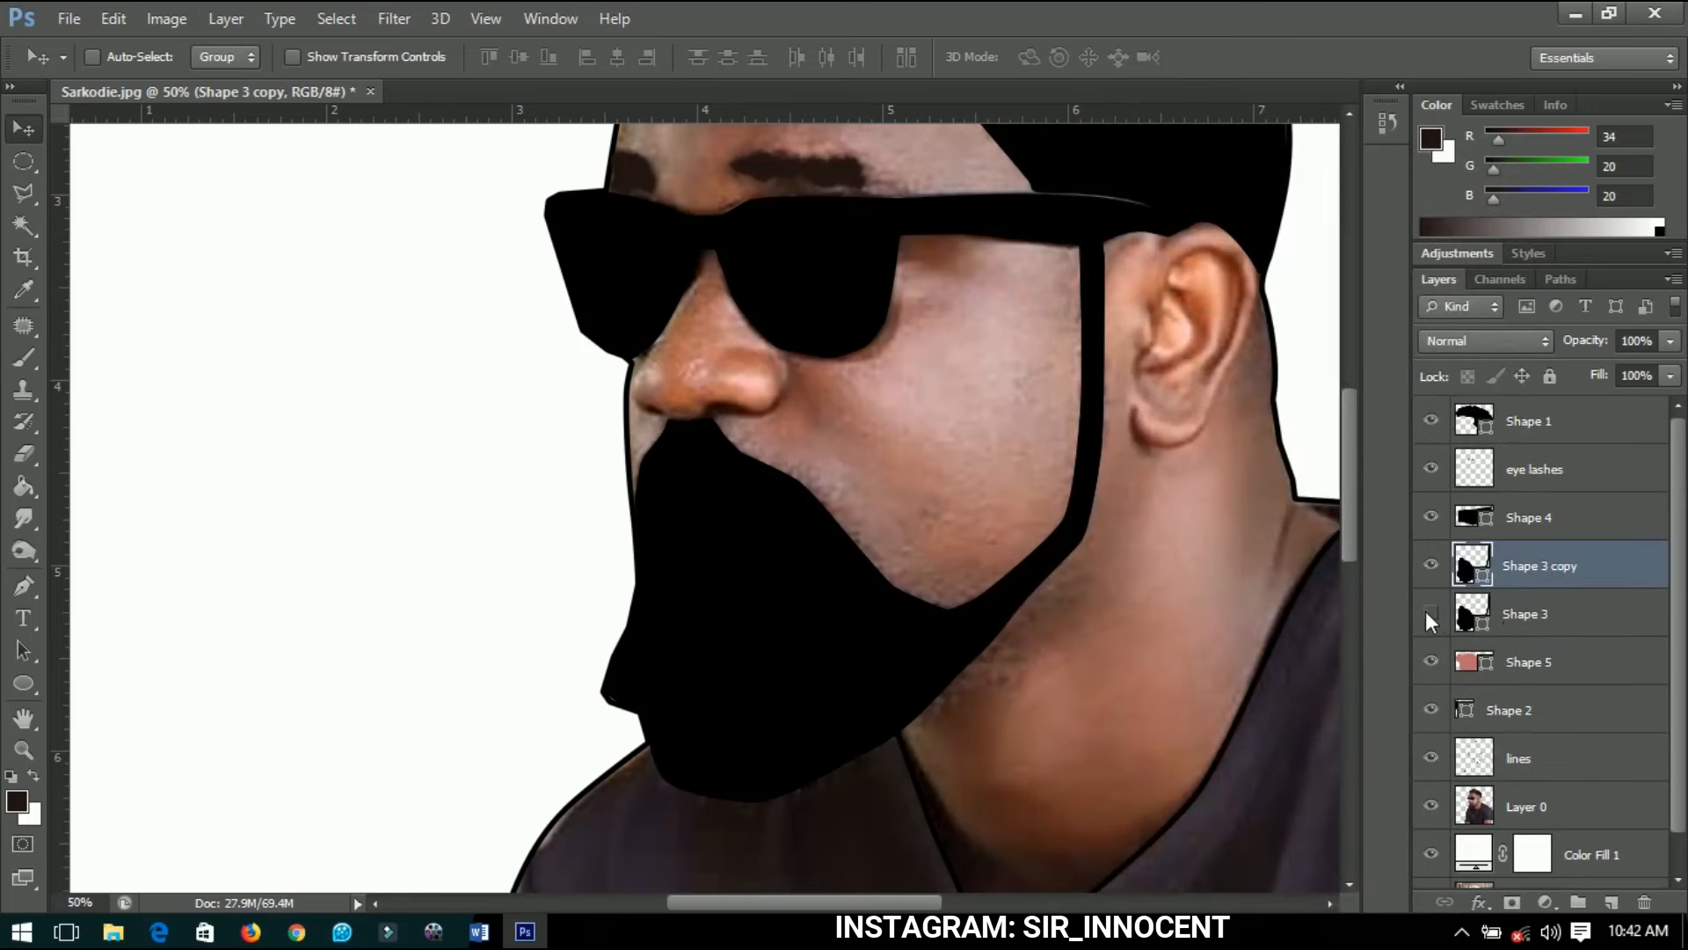
pyautogui.rightClick(1528, 578)
pyautogui.click(1133, 304)
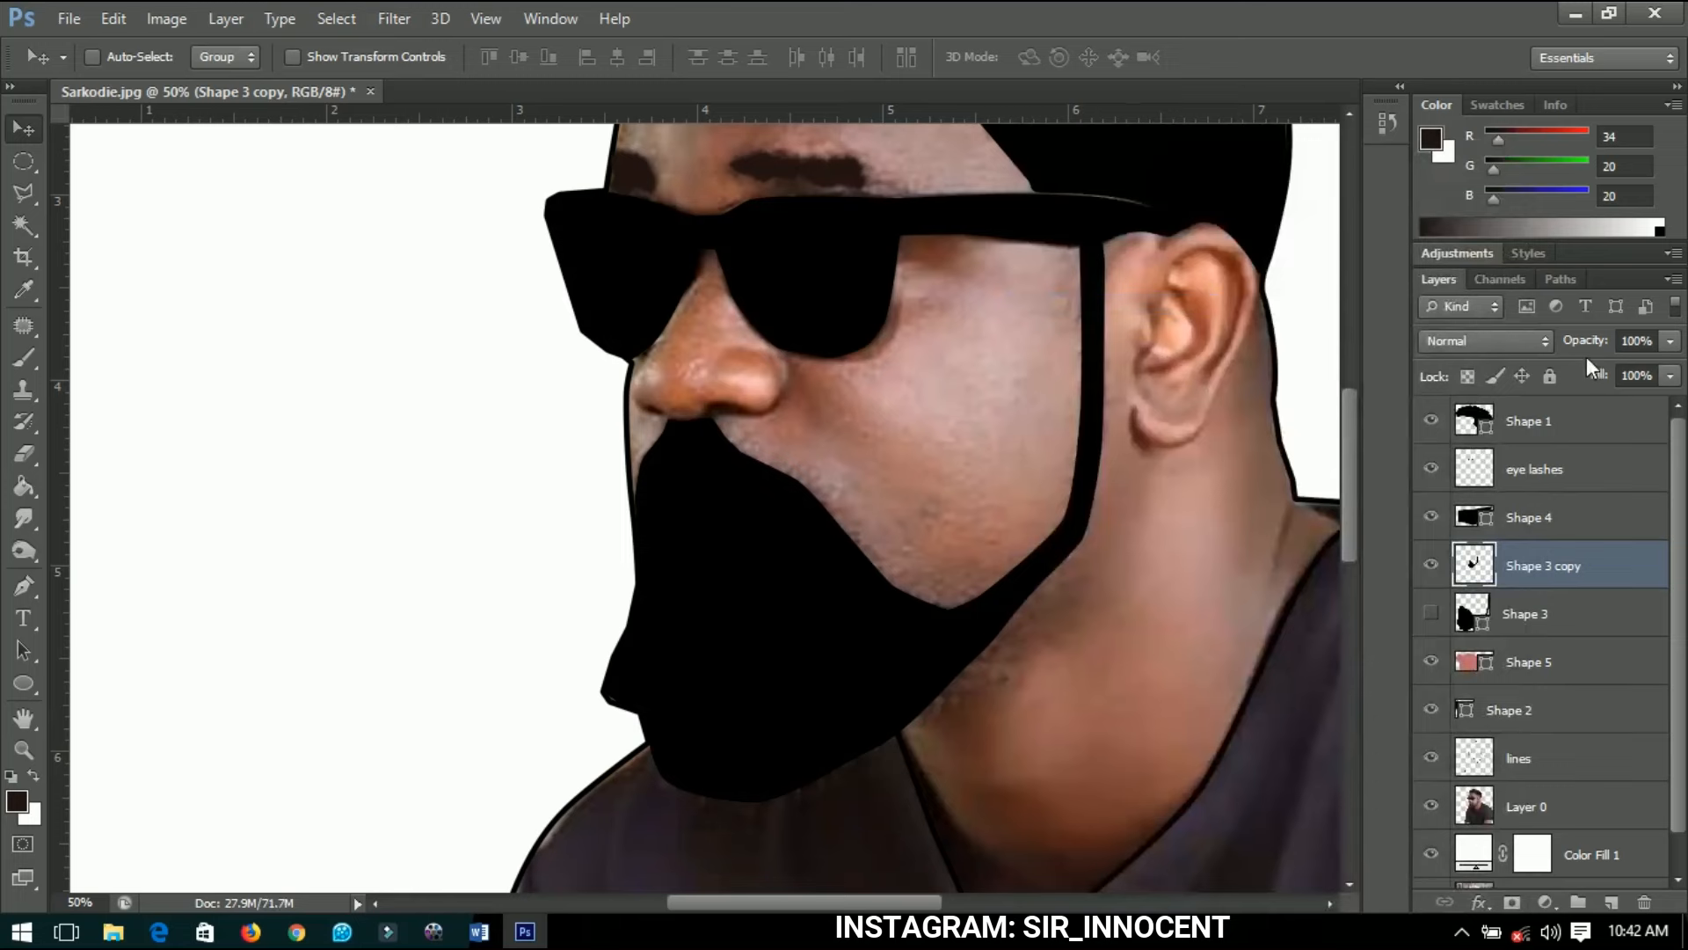
# Set the opacity of the Shape 3 copy layer to 0% and hide the Shape 5 lip layer.
pyautogui.moveTo(1586, 340); pyautogui.dragTo(1464, 340)
pyautogui.press('Return')
pyautogui.scroll(3, 656, 556)
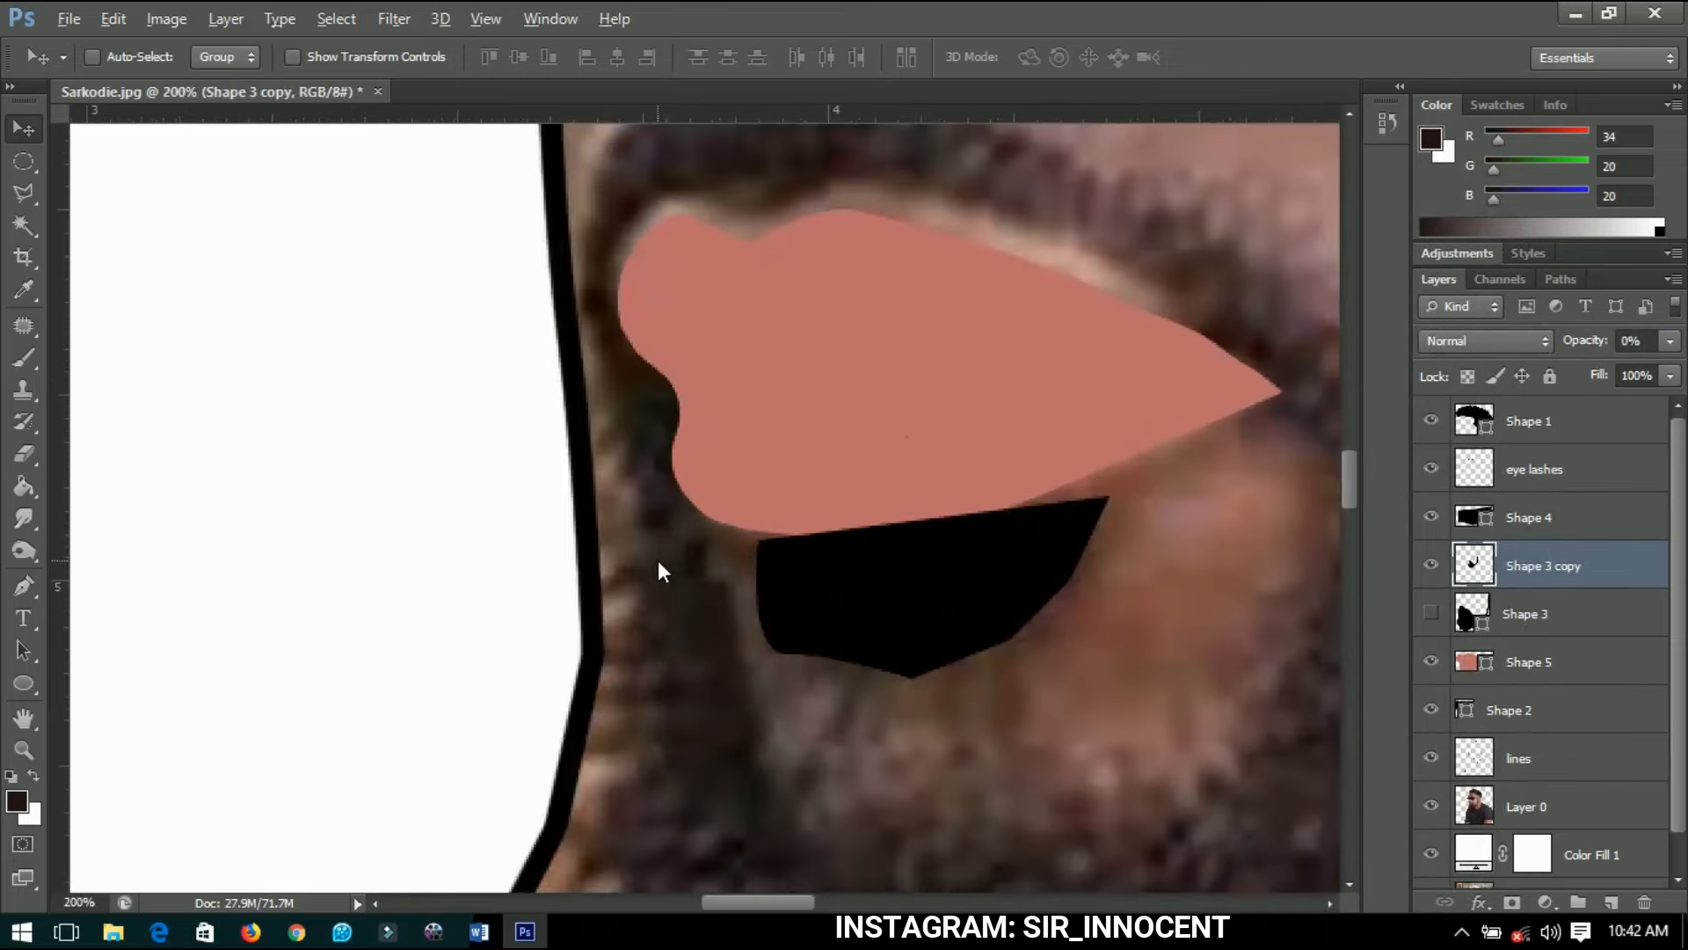
pyautogui.scroll(1, 684, 563)
pyautogui.scroll(-1, 684, 563)
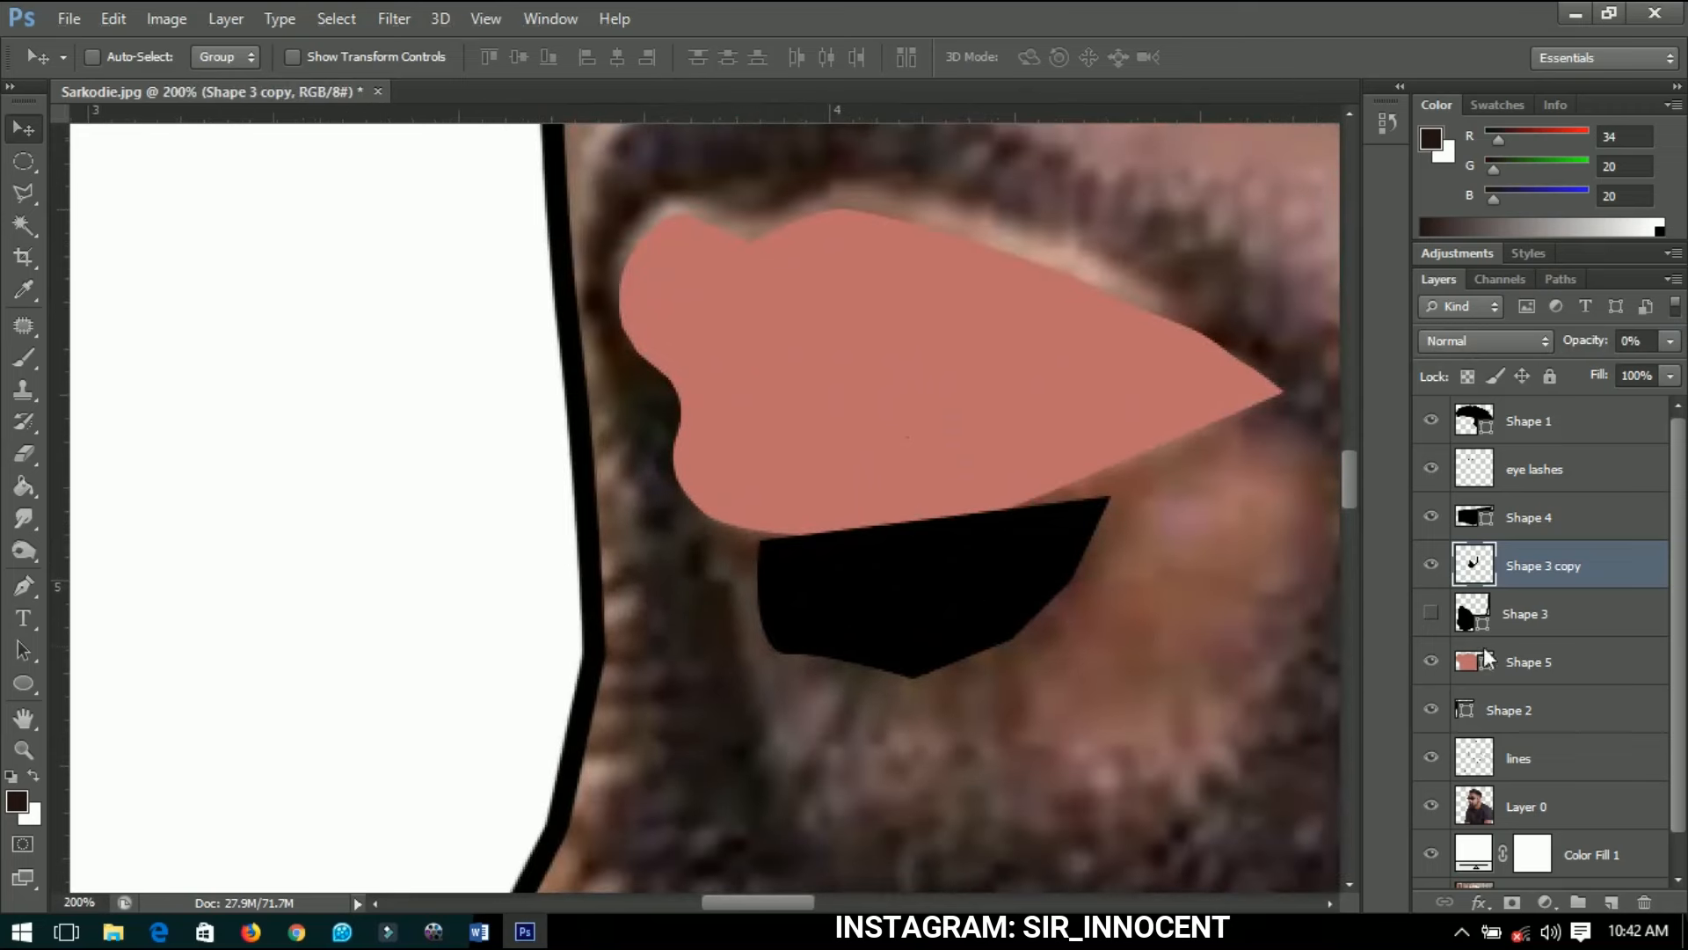
pyautogui.click(1424, 661)
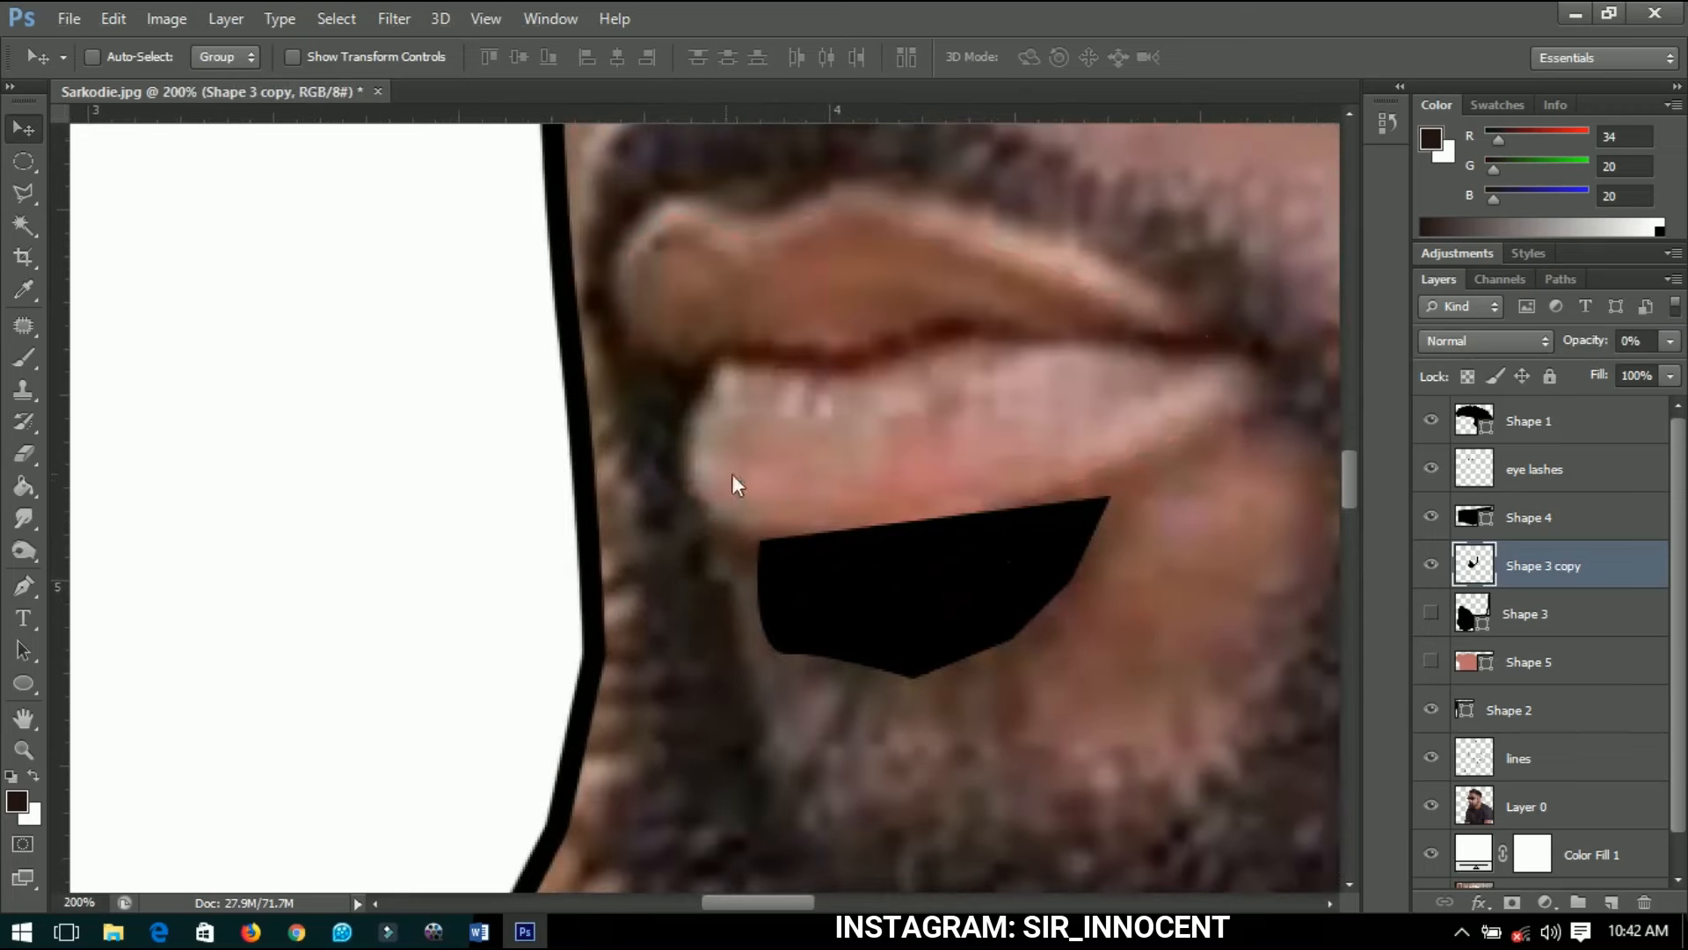
# Select the lips and the patch of bare skin beneath them with a closed Polygonal Lasso outline.
pyautogui.click(23, 193)
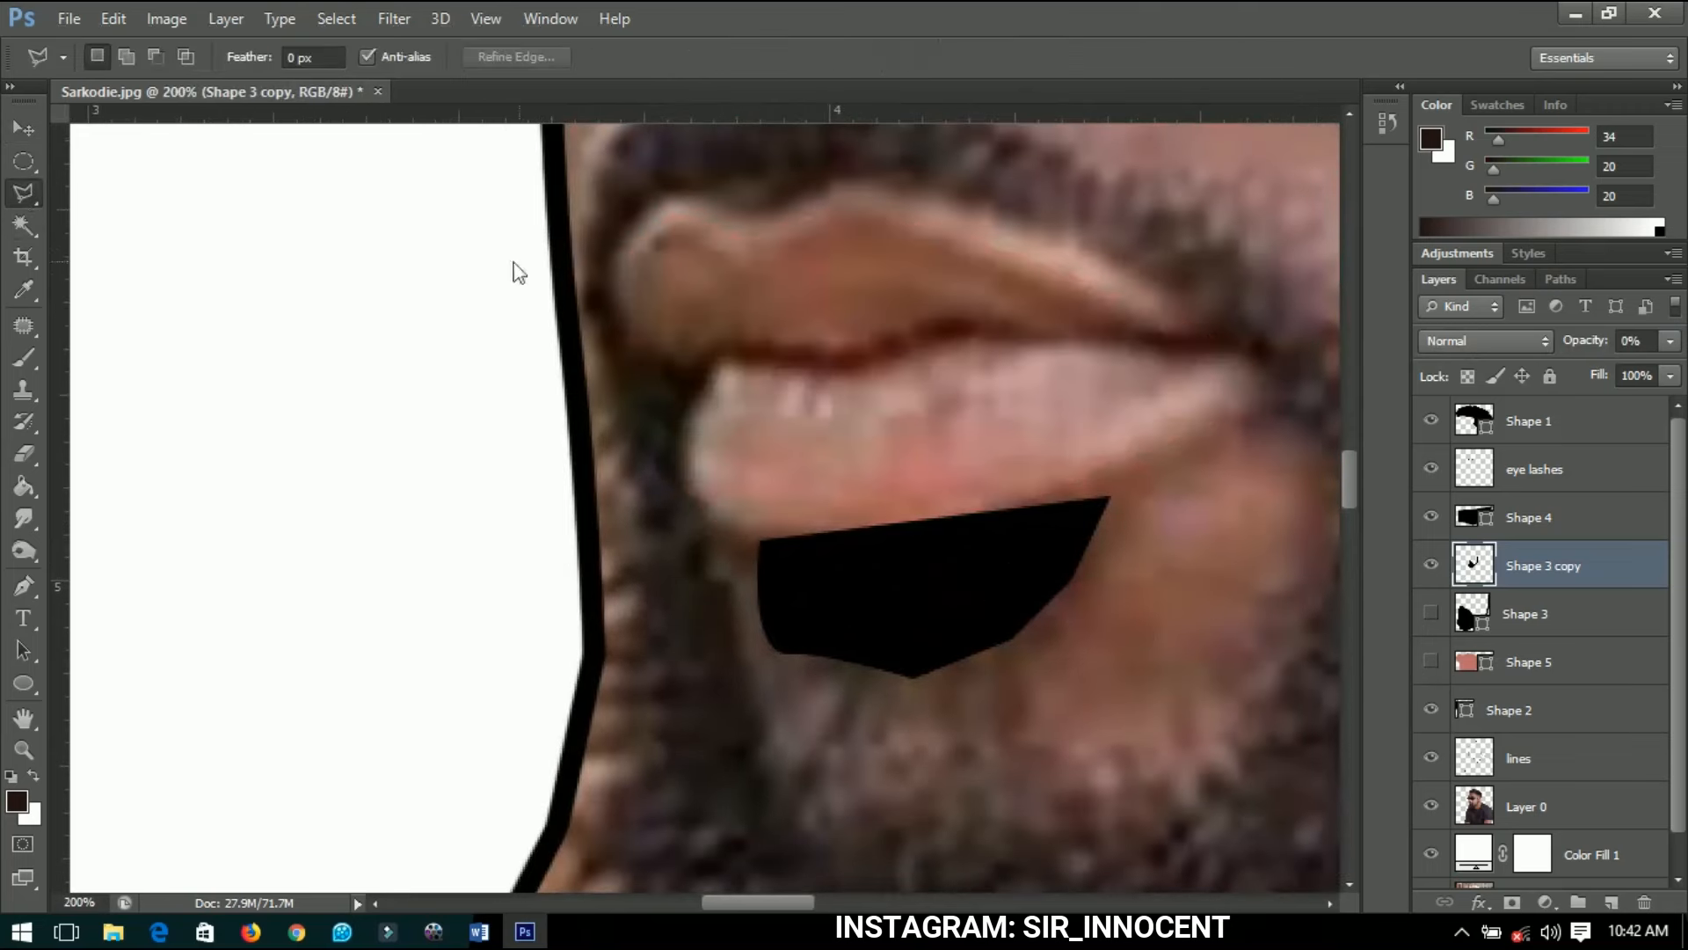
pyautogui.click(630, 248)
pyautogui.click(618, 287)
pyautogui.moveTo(714, 542)
pyautogui.mouseDown()
pyautogui.moveTo(698, 446)
pyautogui.moveTo(526, 154)
pyautogui.mouseUp()
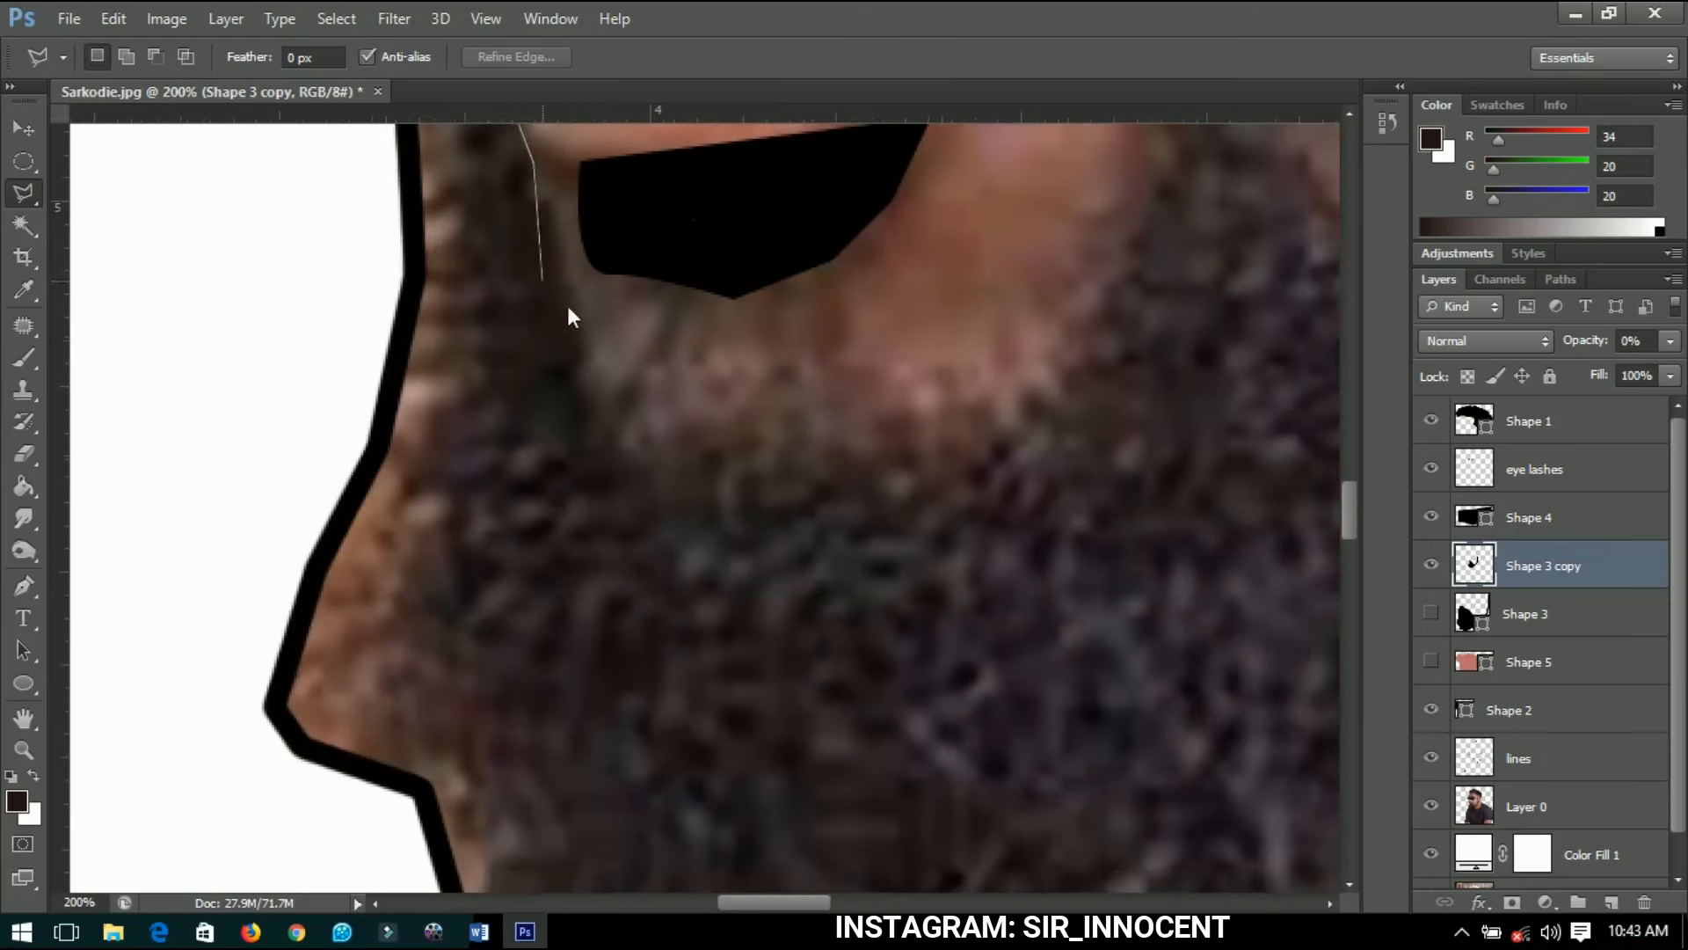
pyautogui.click(657, 457)
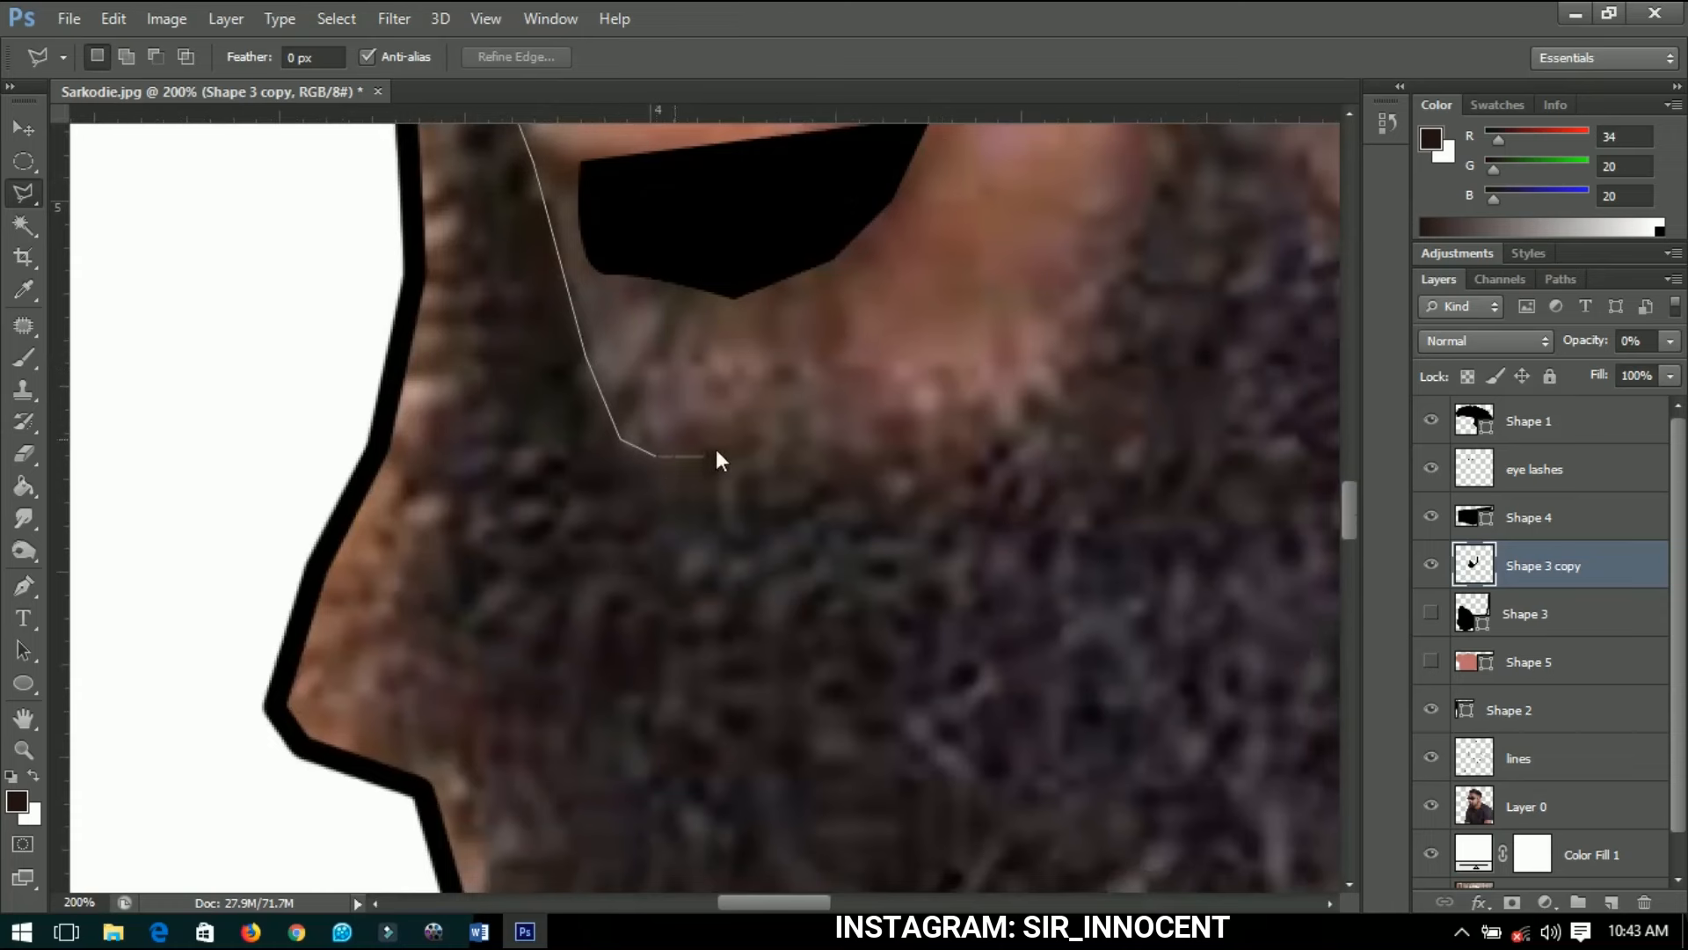
pyautogui.click(802, 461)
pyautogui.click(917, 438)
pyautogui.click(1032, 375)
pyautogui.click(1114, 267)
pyautogui.moveTo(1114, 268); pyautogui.dragTo(1101, 619)
pyautogui.click(1126, 512)
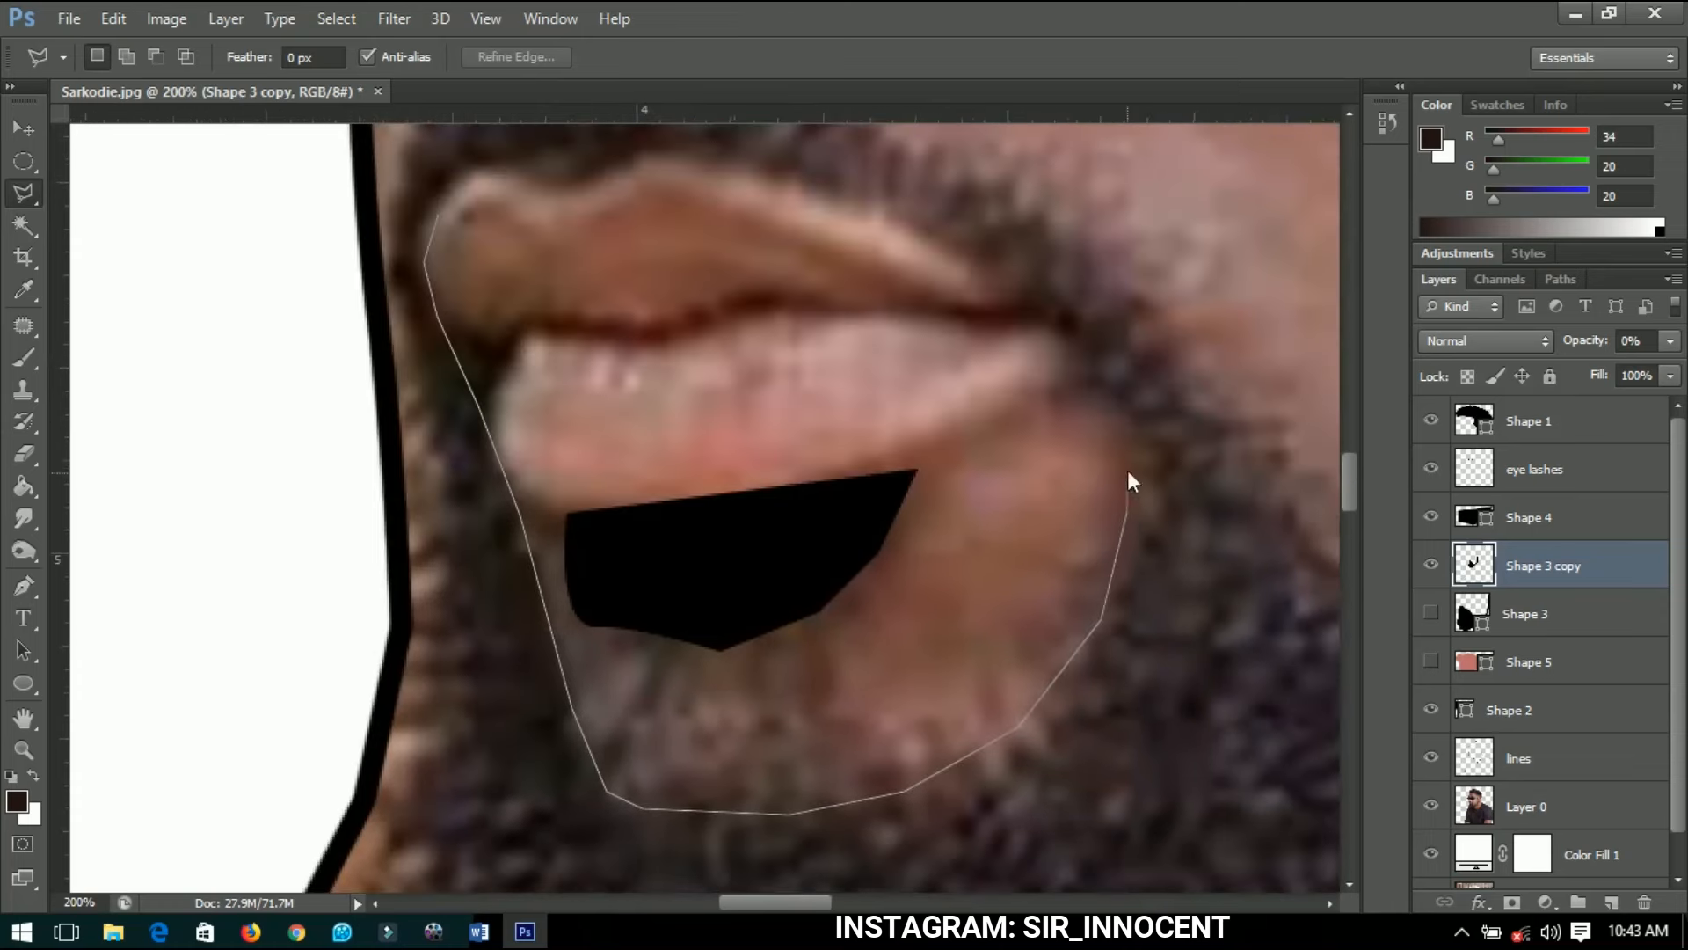
pyautogui.click(1036, 292)
pyautogui.click(439, 209)
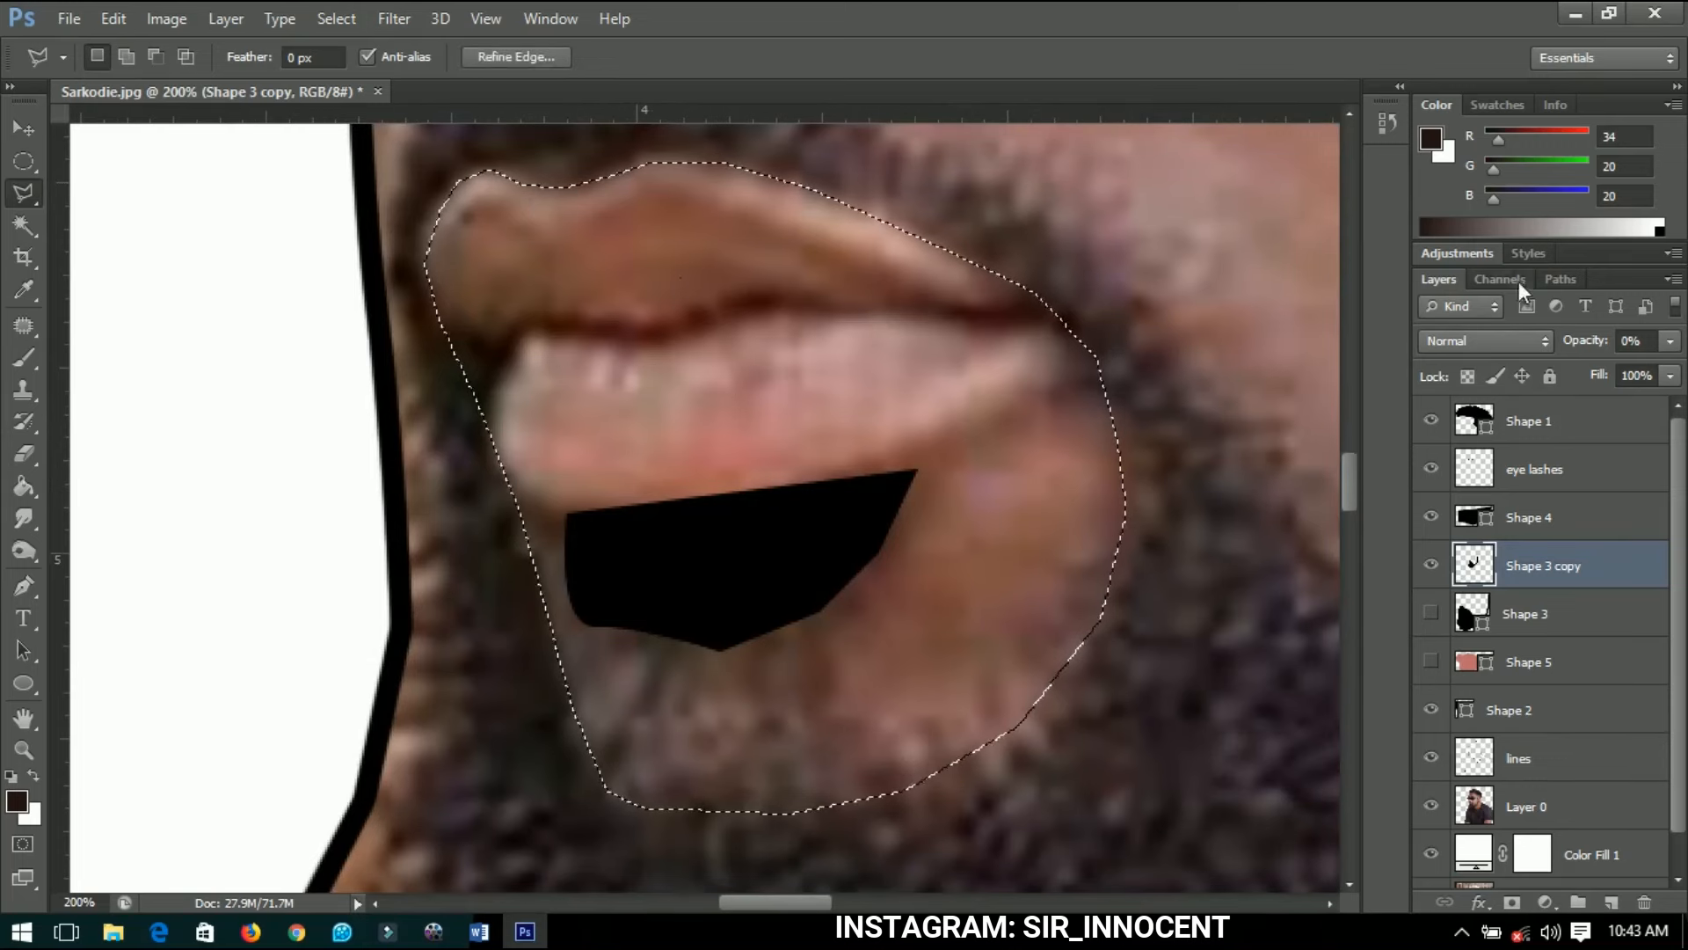
# Restore the Shape 3 copy layer to 100% opacity, delete the selected mouth area from the beard and deselect.
pyautogui.moveTo(1570, 340); pyautogui.dragTo(1675, 343)
pyautogui.press('Delete')
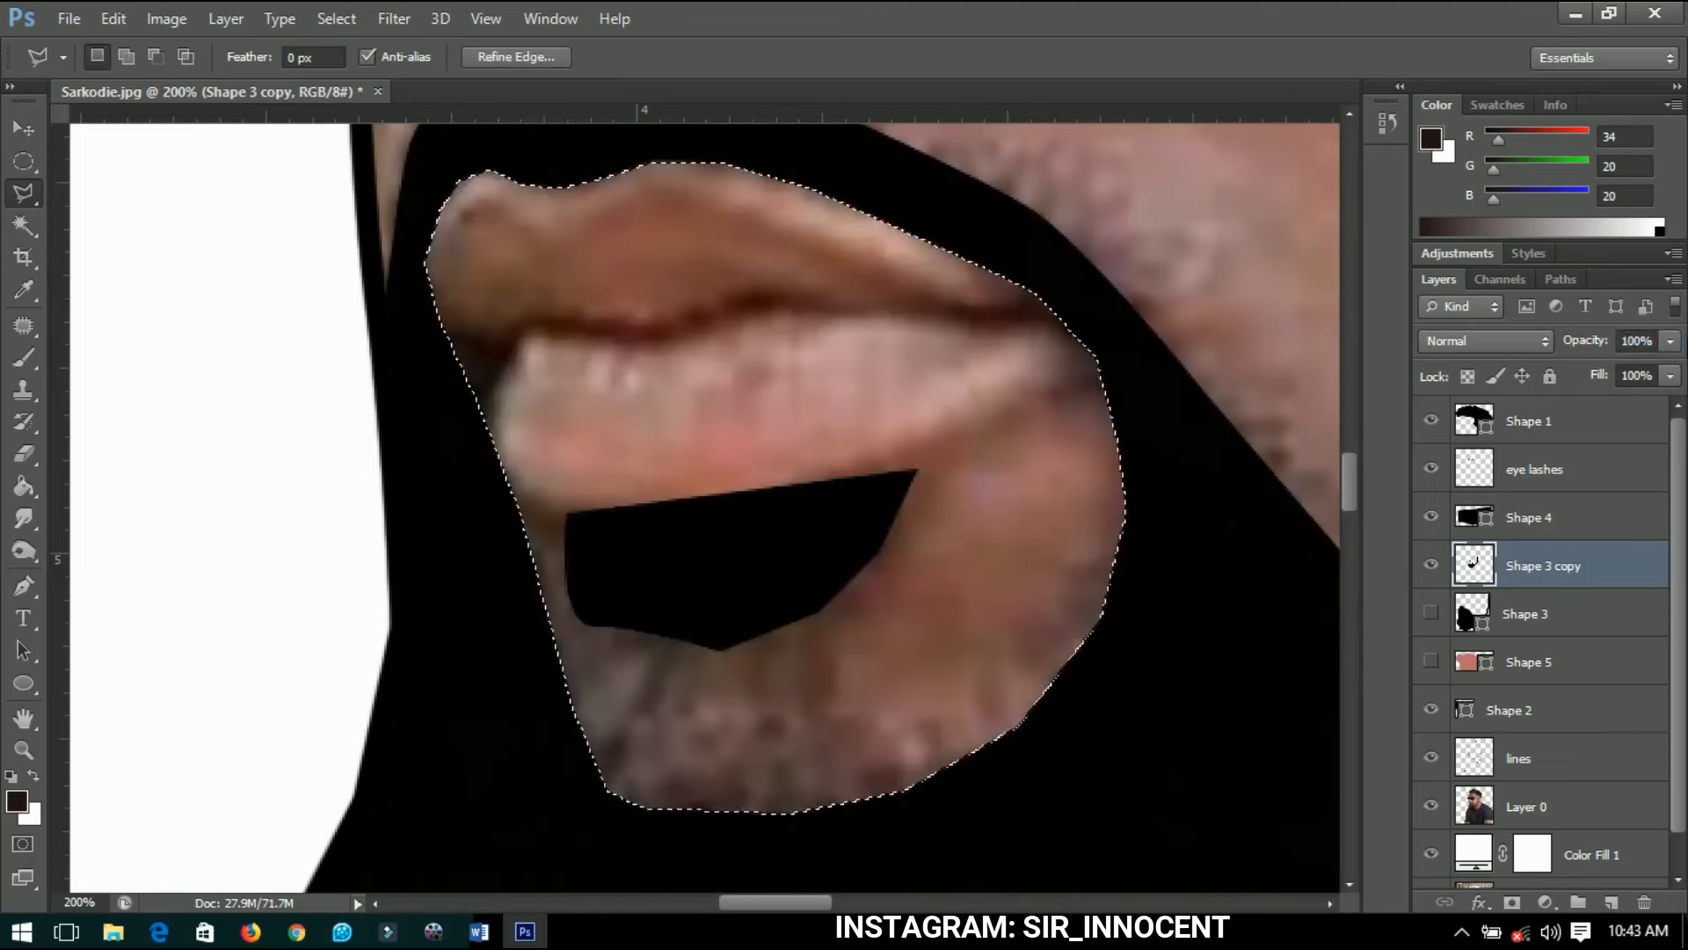
pyautogui.hotkey('ctrl', 'd')
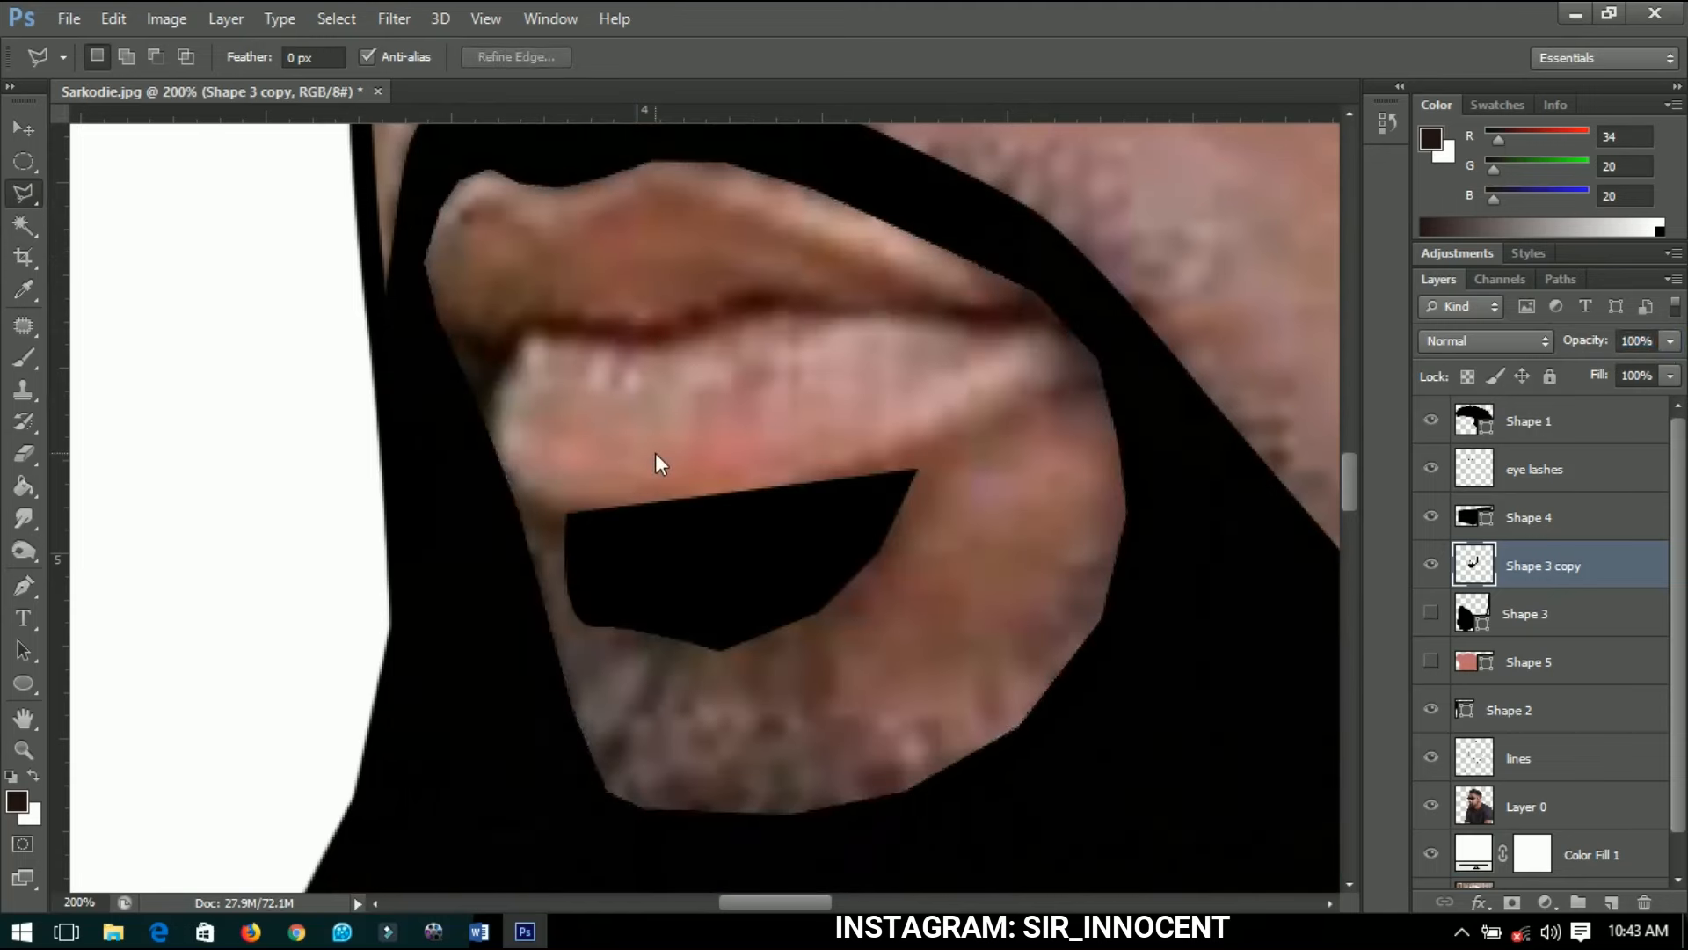
# Show the Shape 5 lip layer again and hide the Layer 0 photo.
pyautogui.hotkey('ctrl', '0')
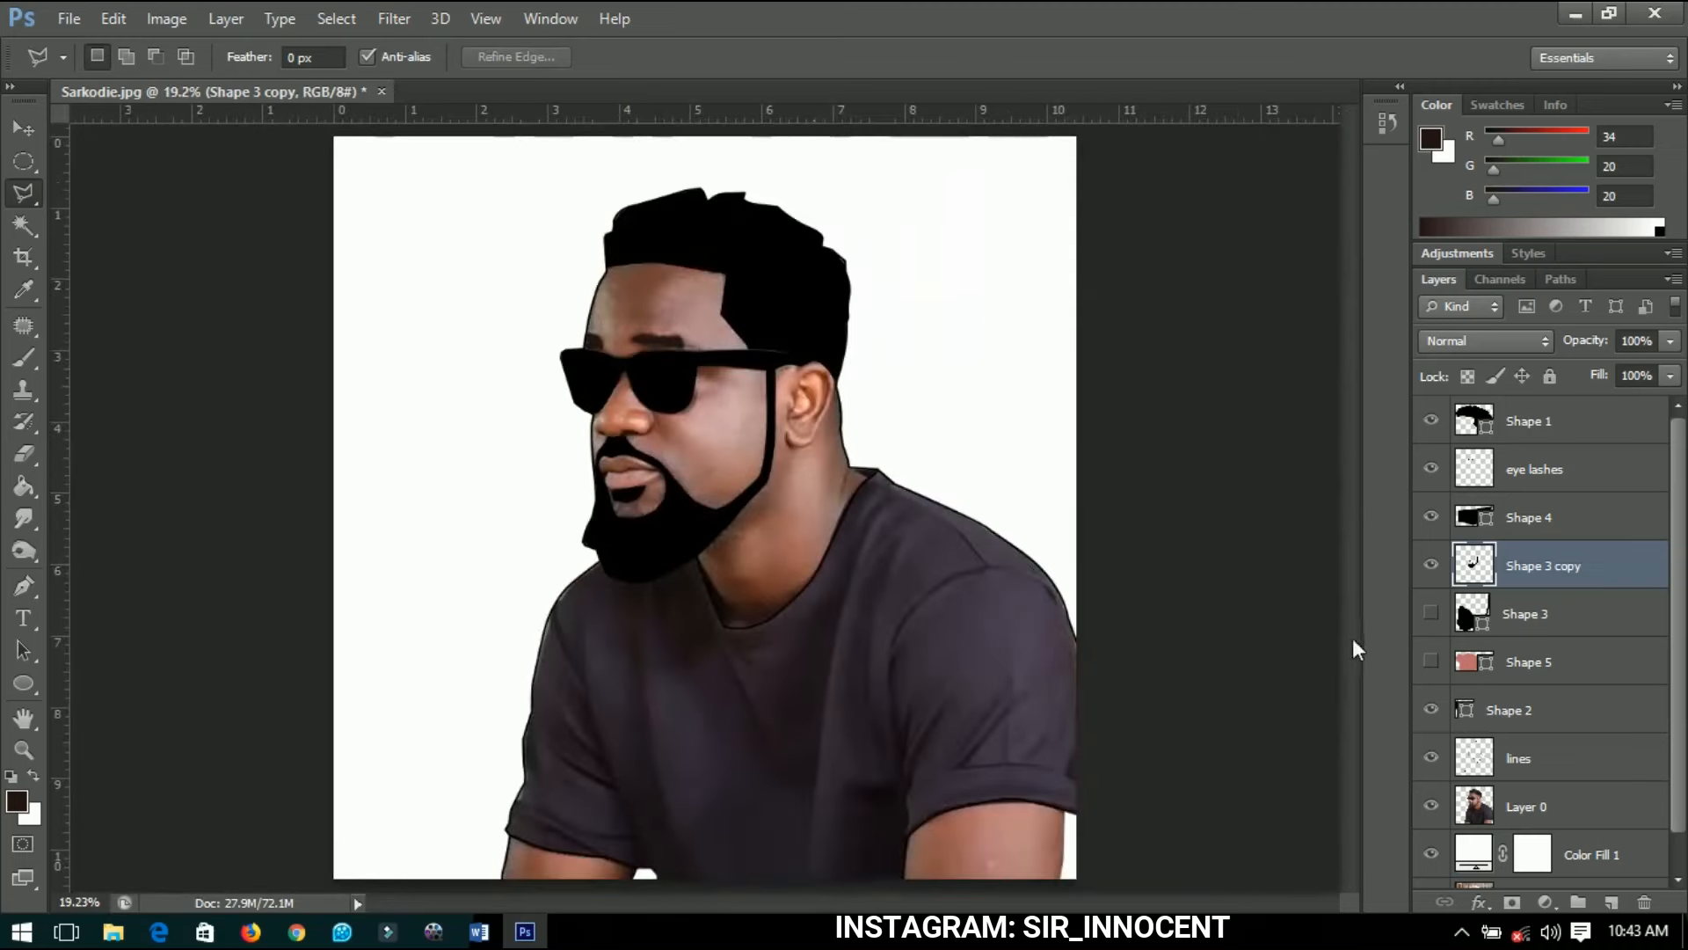
pyautogui.click(1432, 662)
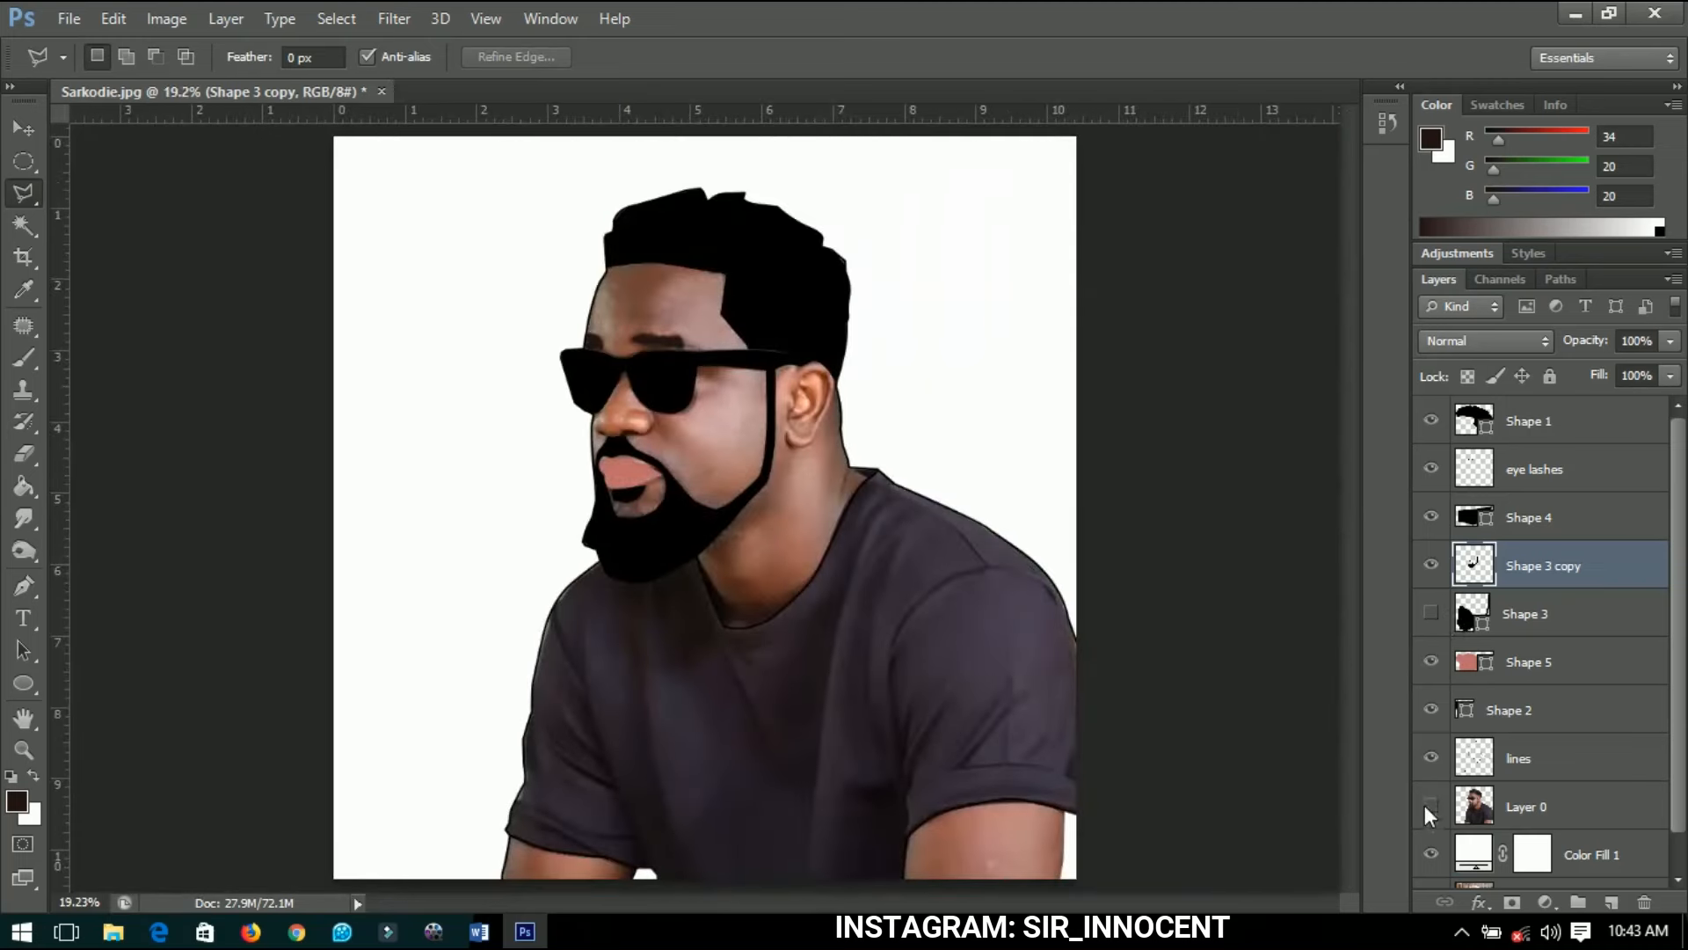
pyautogui.click(23, 130)
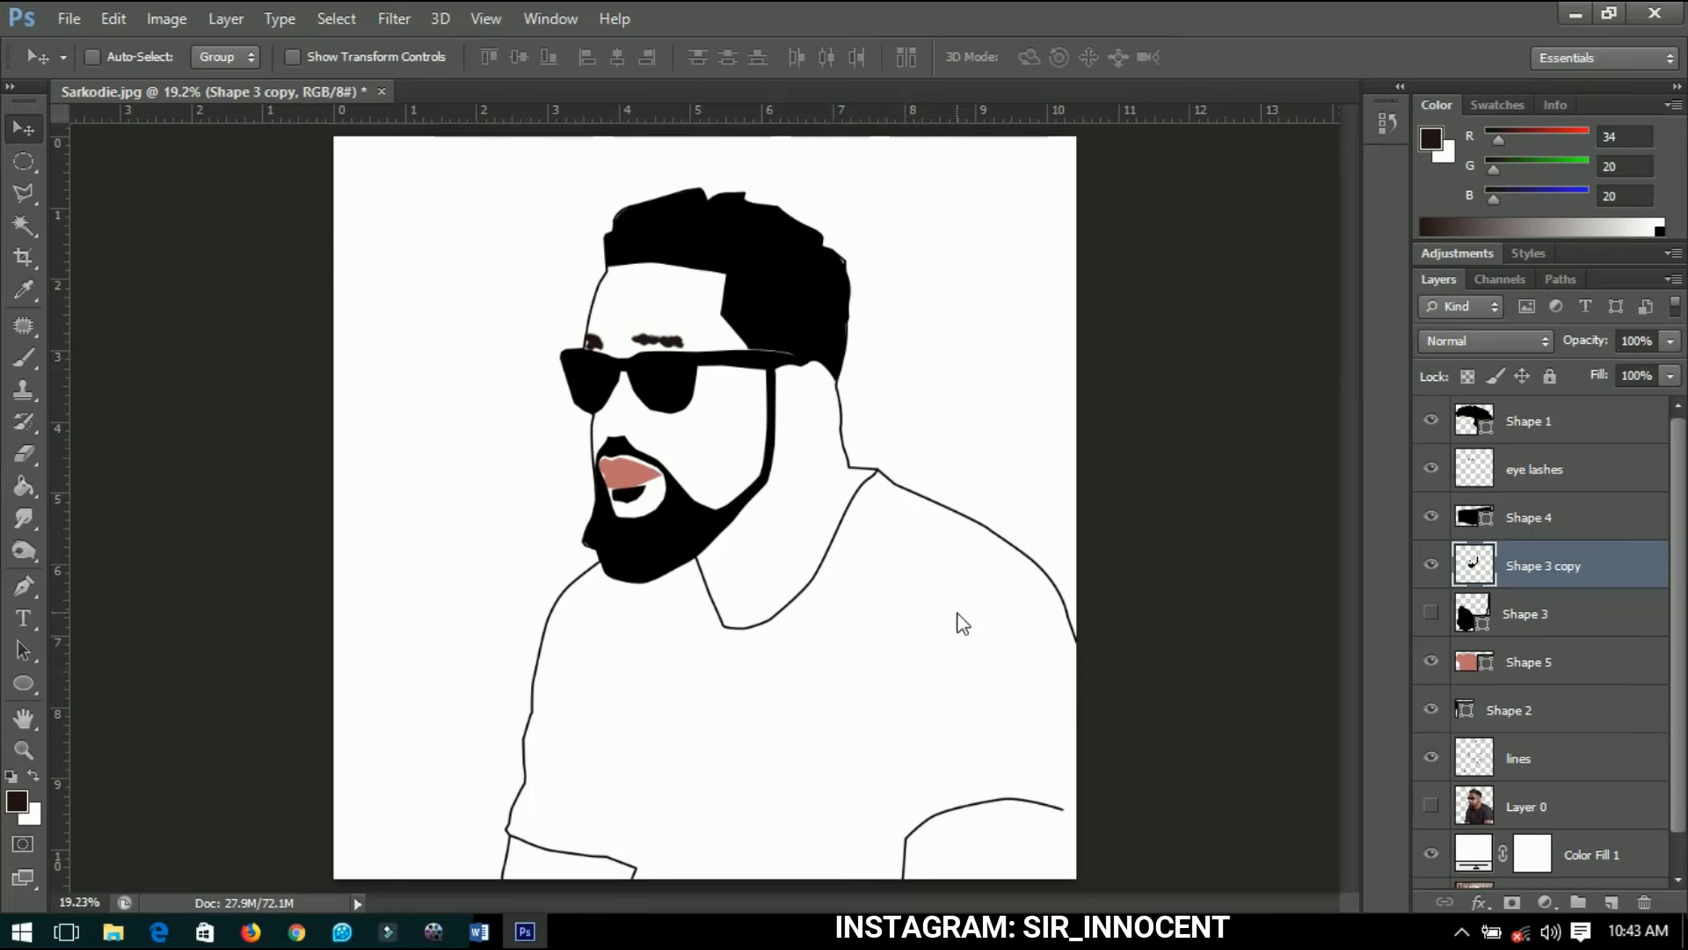
# Check the shirt outline against the Layer 0 photo, leaving Layer 0 selected and hidden.
pyautogui.scroll(2, 804, 812)
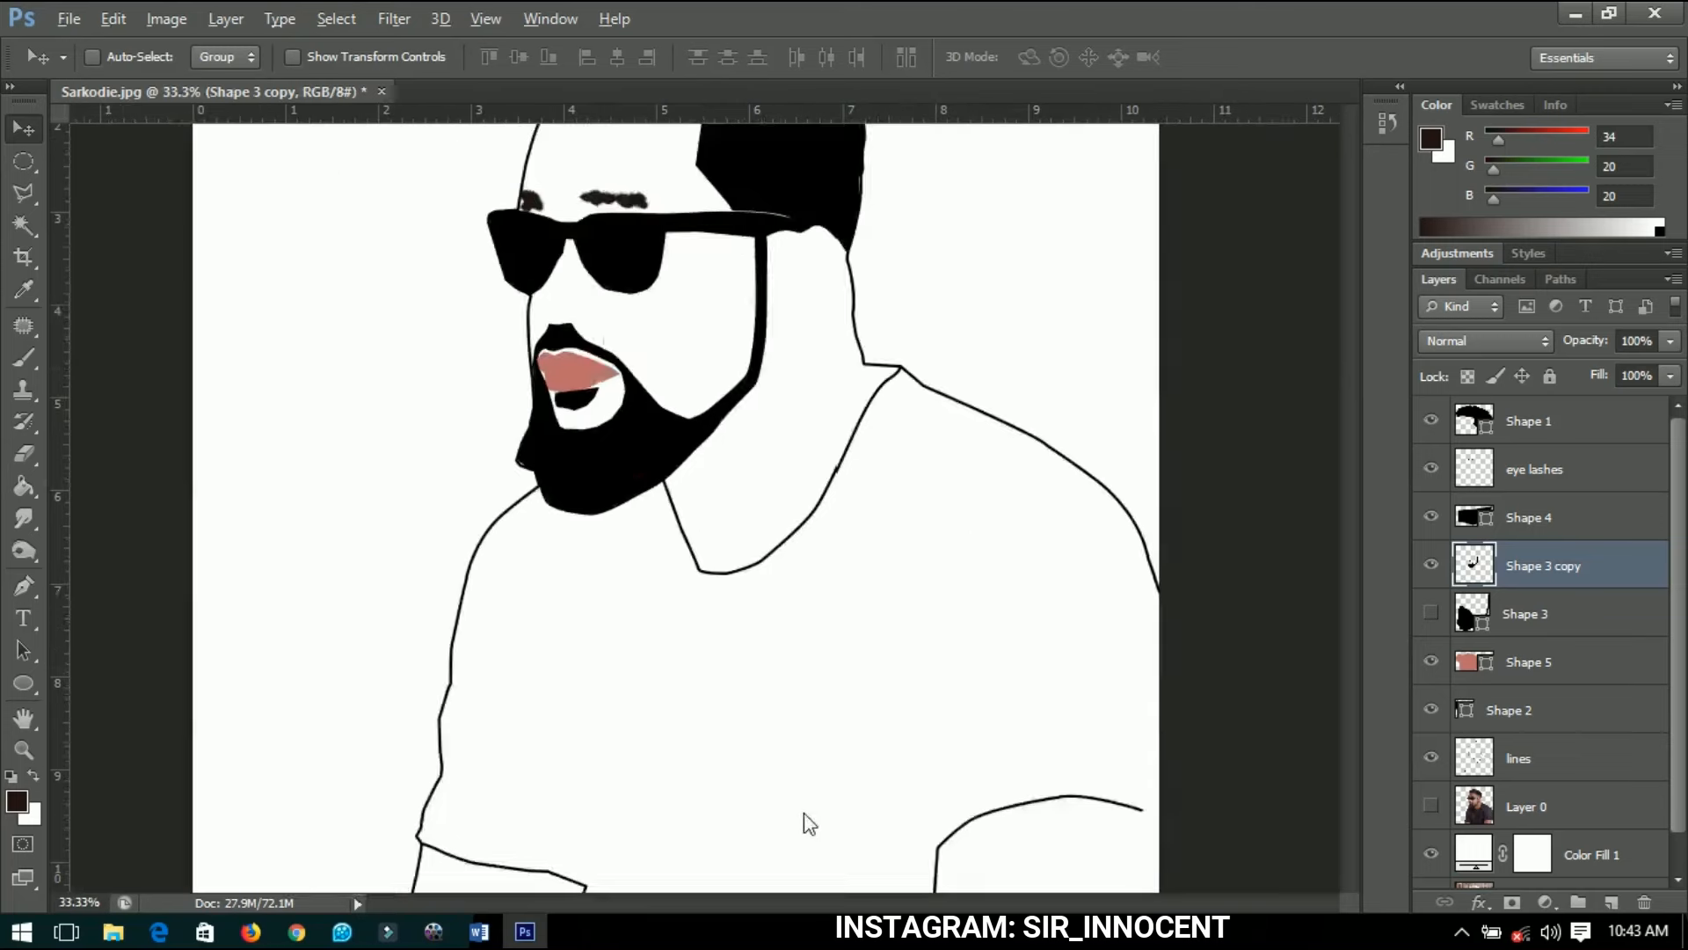
pyautogui.moveTo(803, 795); pyautogui.dragTo(784, 661)
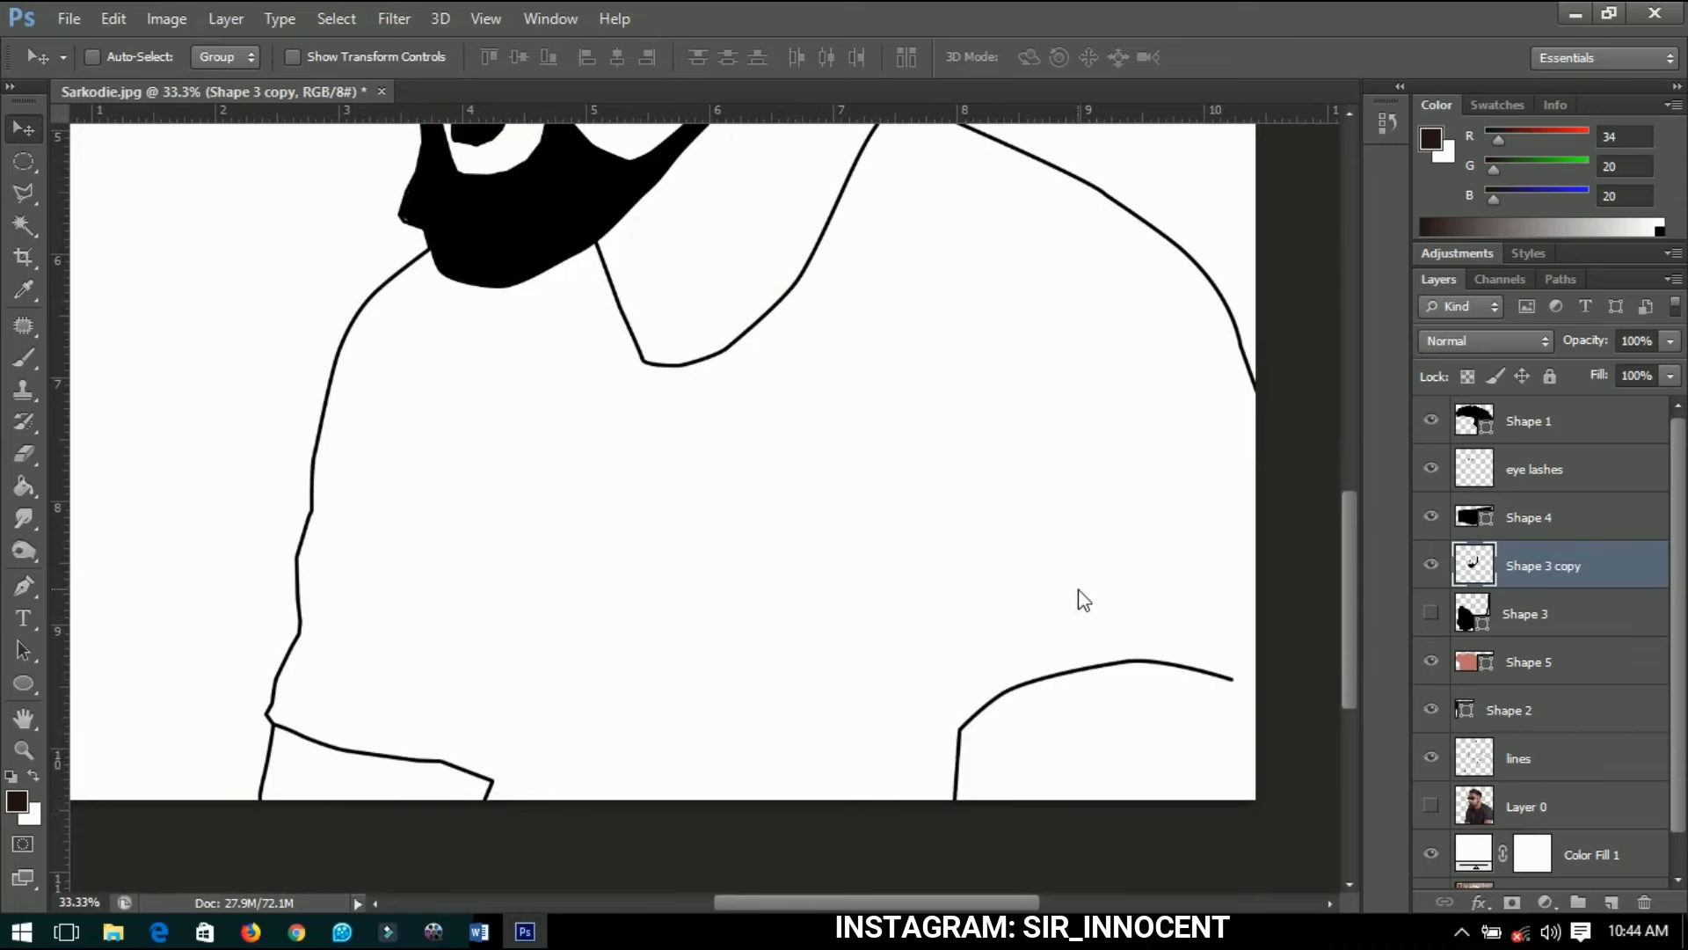
pyautogui.click(1432, 805)
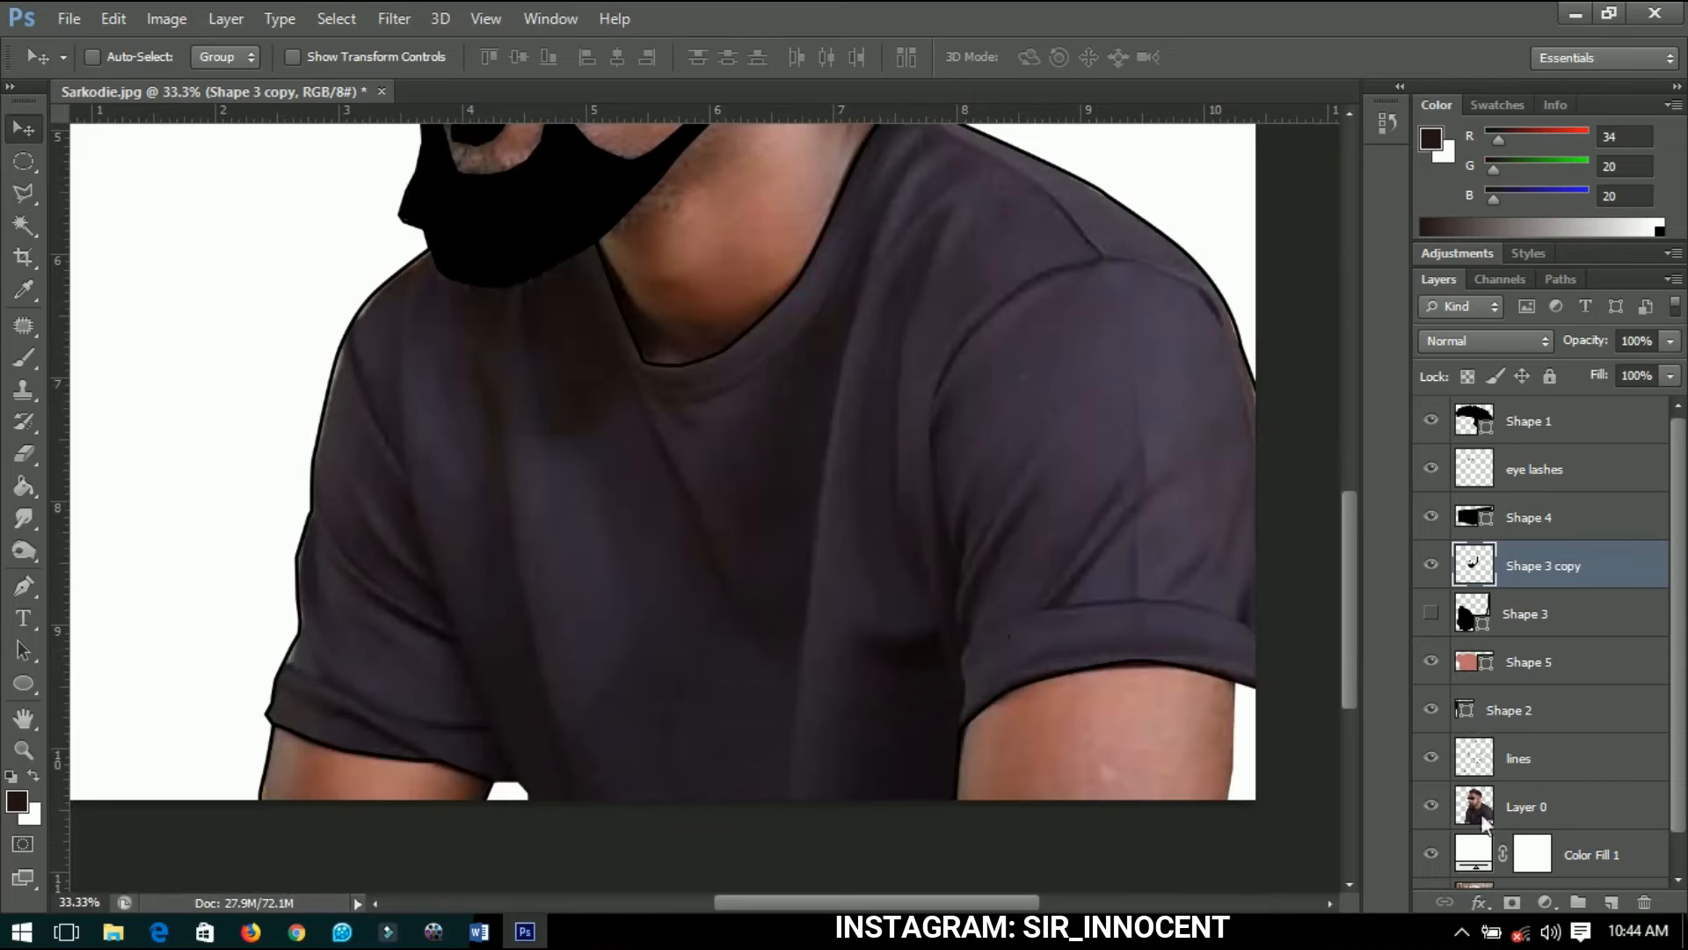
pyautogui.click(1551, 756)
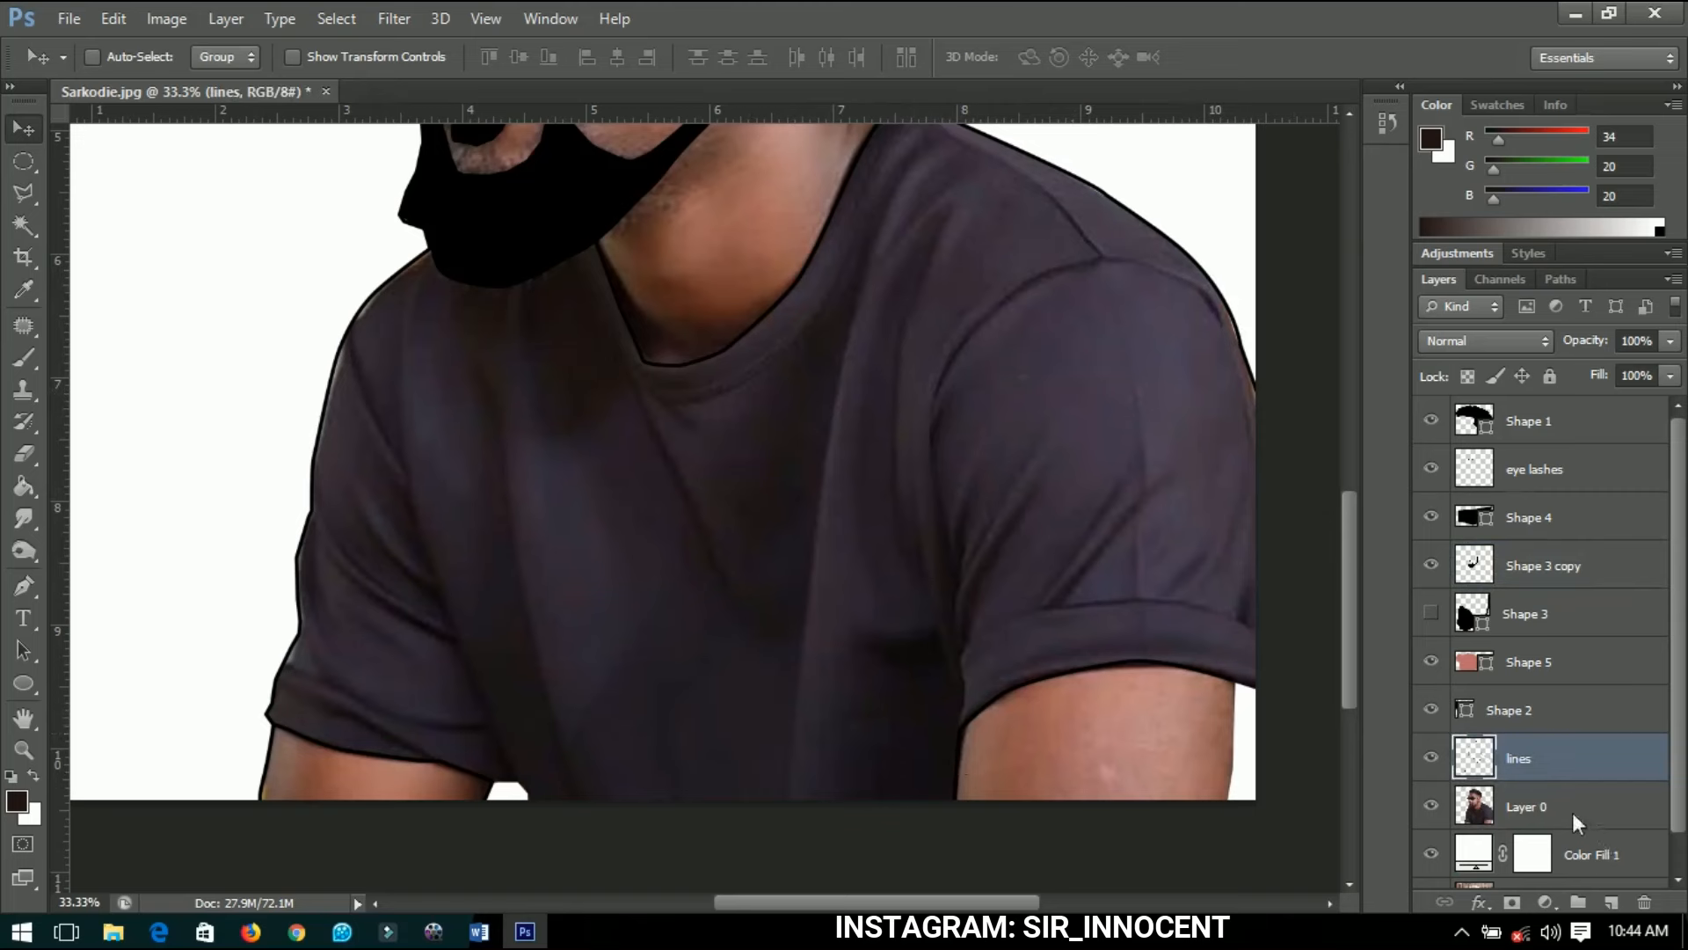
pyautogui.click(1547, 801)
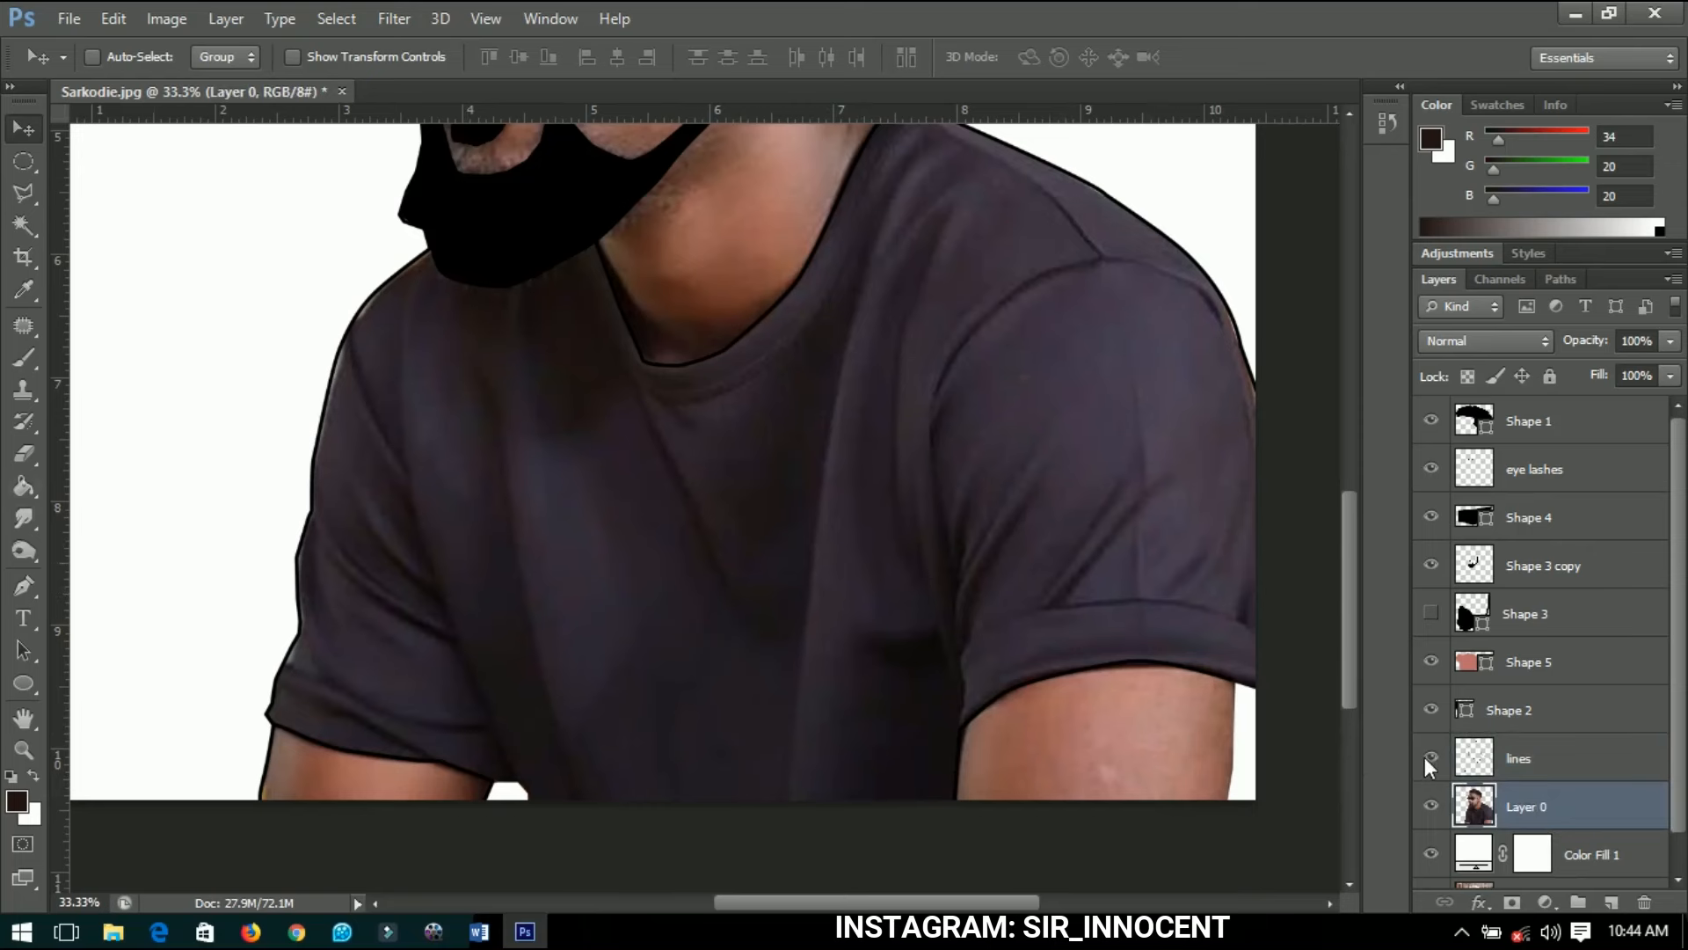
pyautogui.click(1433, 805)
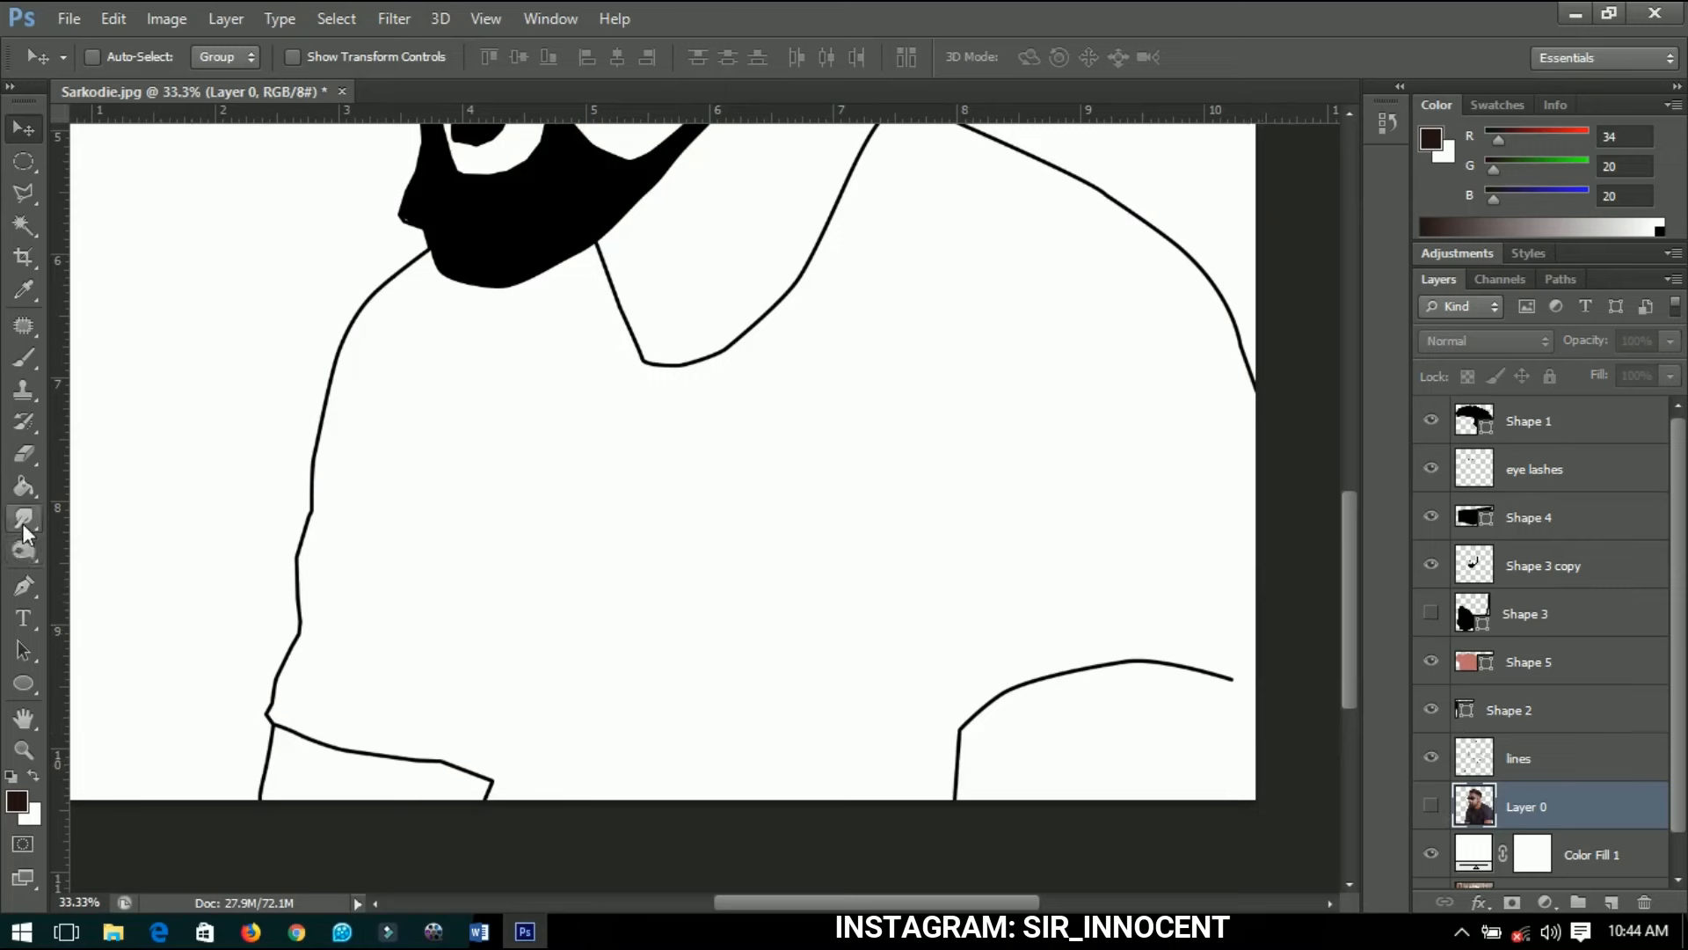
# Set the Pen tool to draw in Shape mode.
pyautogui.click(23, 582)
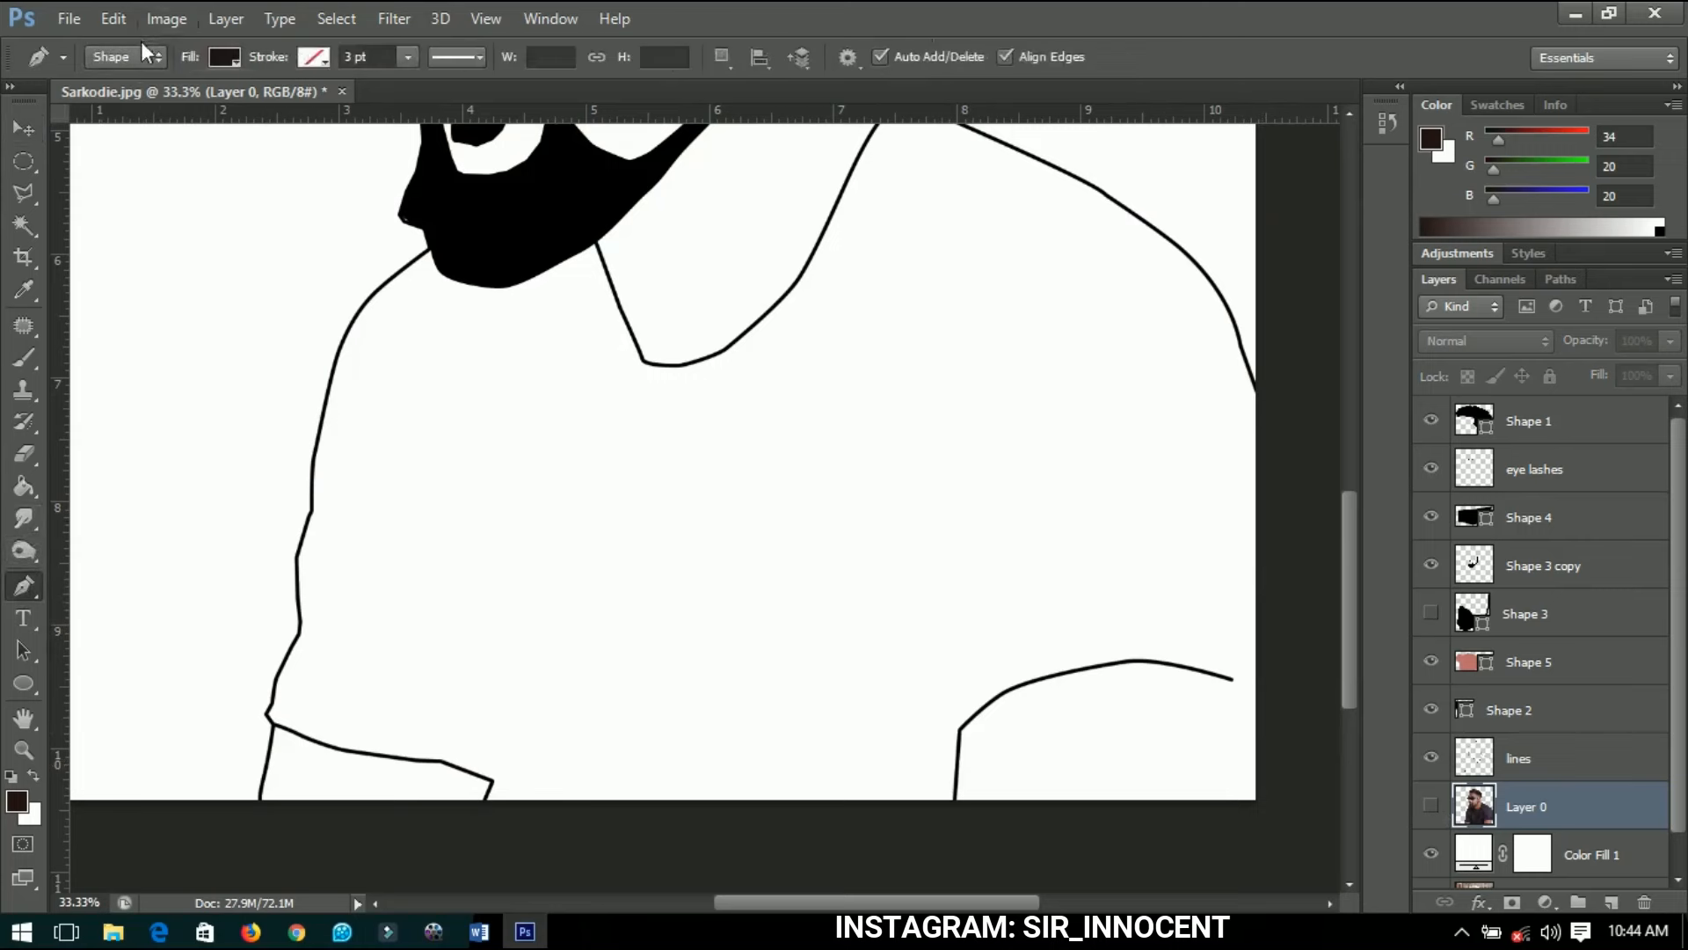
pyautogui.click(139, 54)
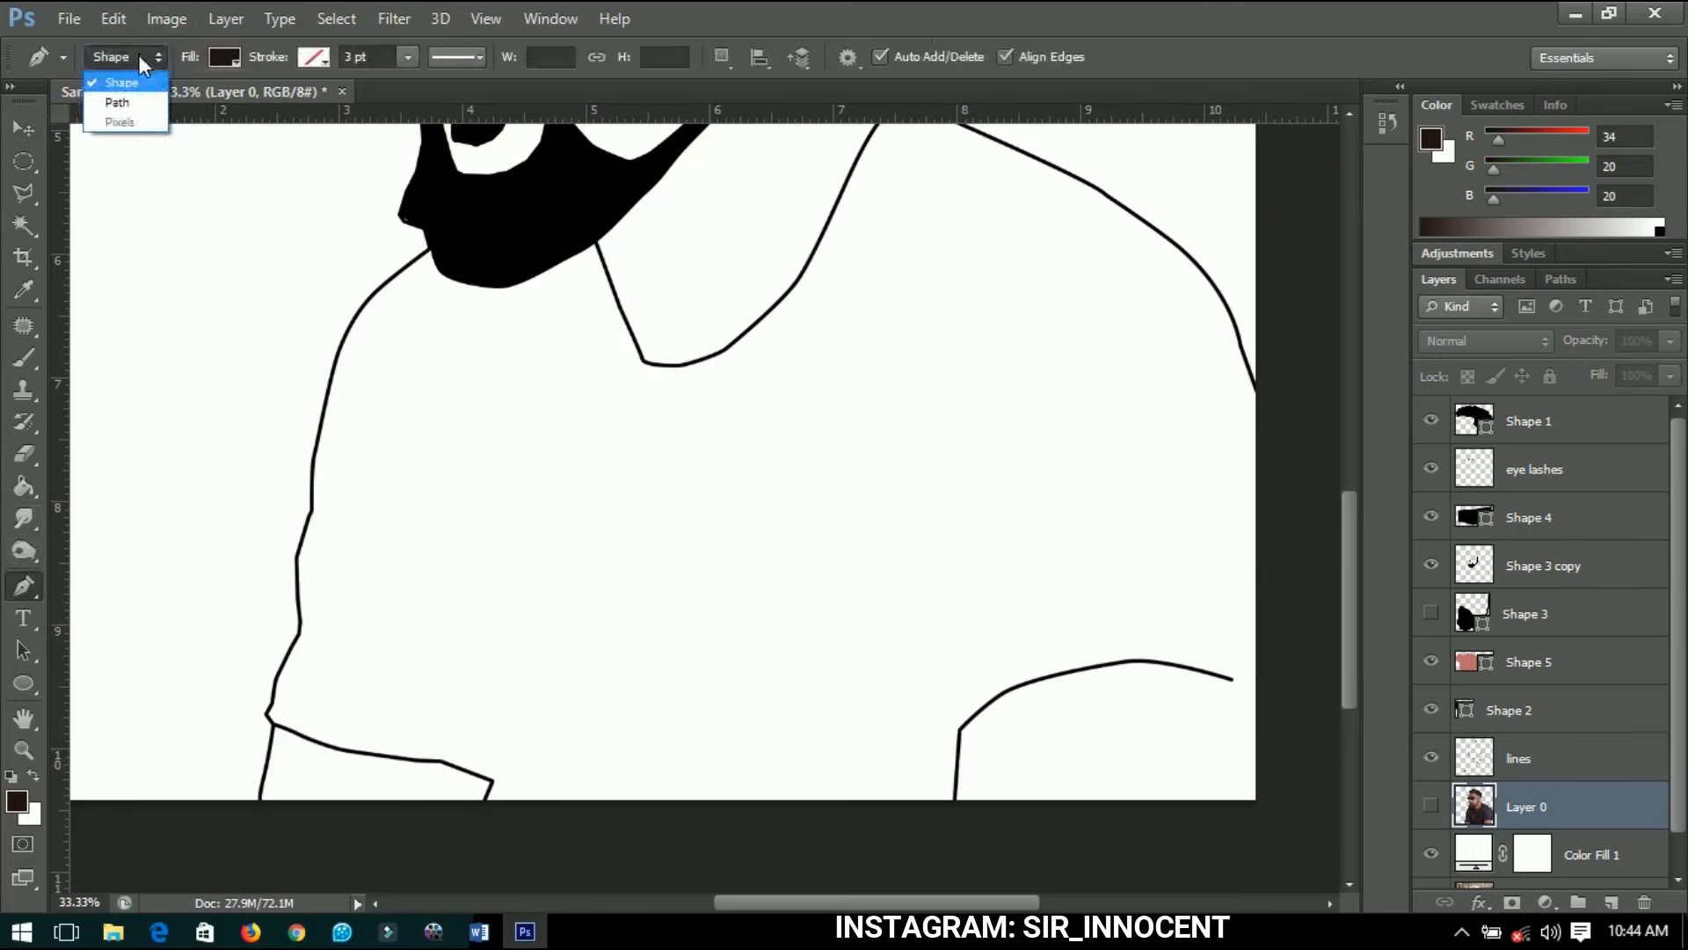
pyautogui.click(133, 80)
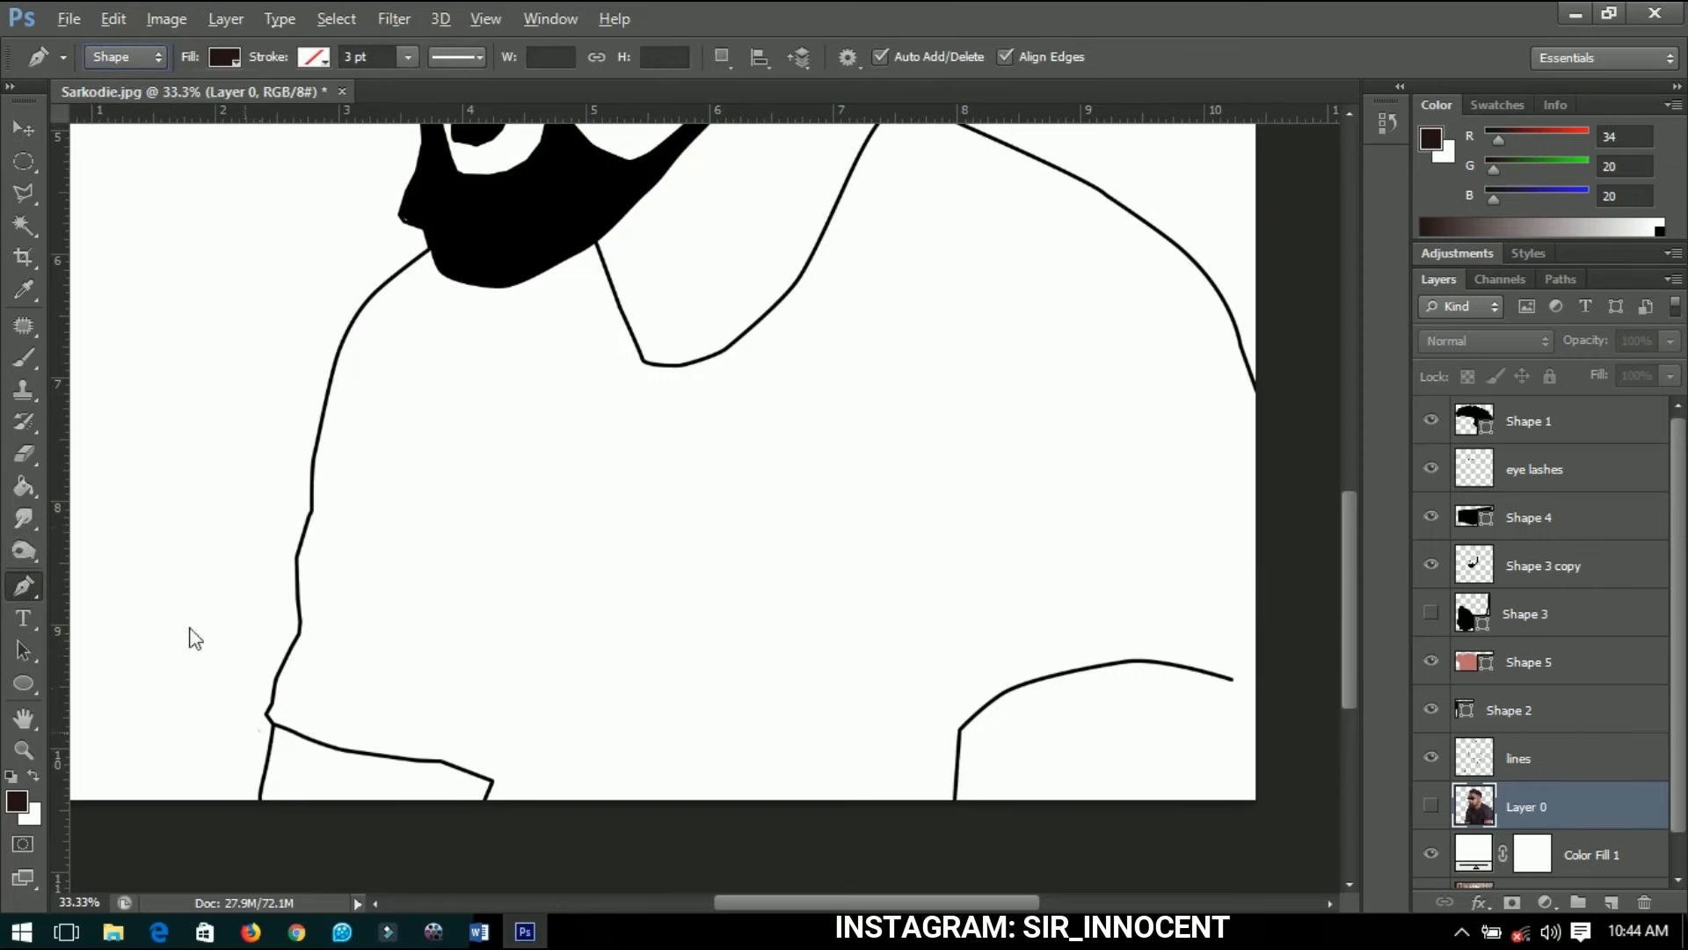
# Start the shirt shape with the Pen tool at the canvas's lower edge and trace the left arm line up past the sleeve-hem corner.
pyautogui.click(14, 130)
pyautogui.scroll(2, 272, 573)
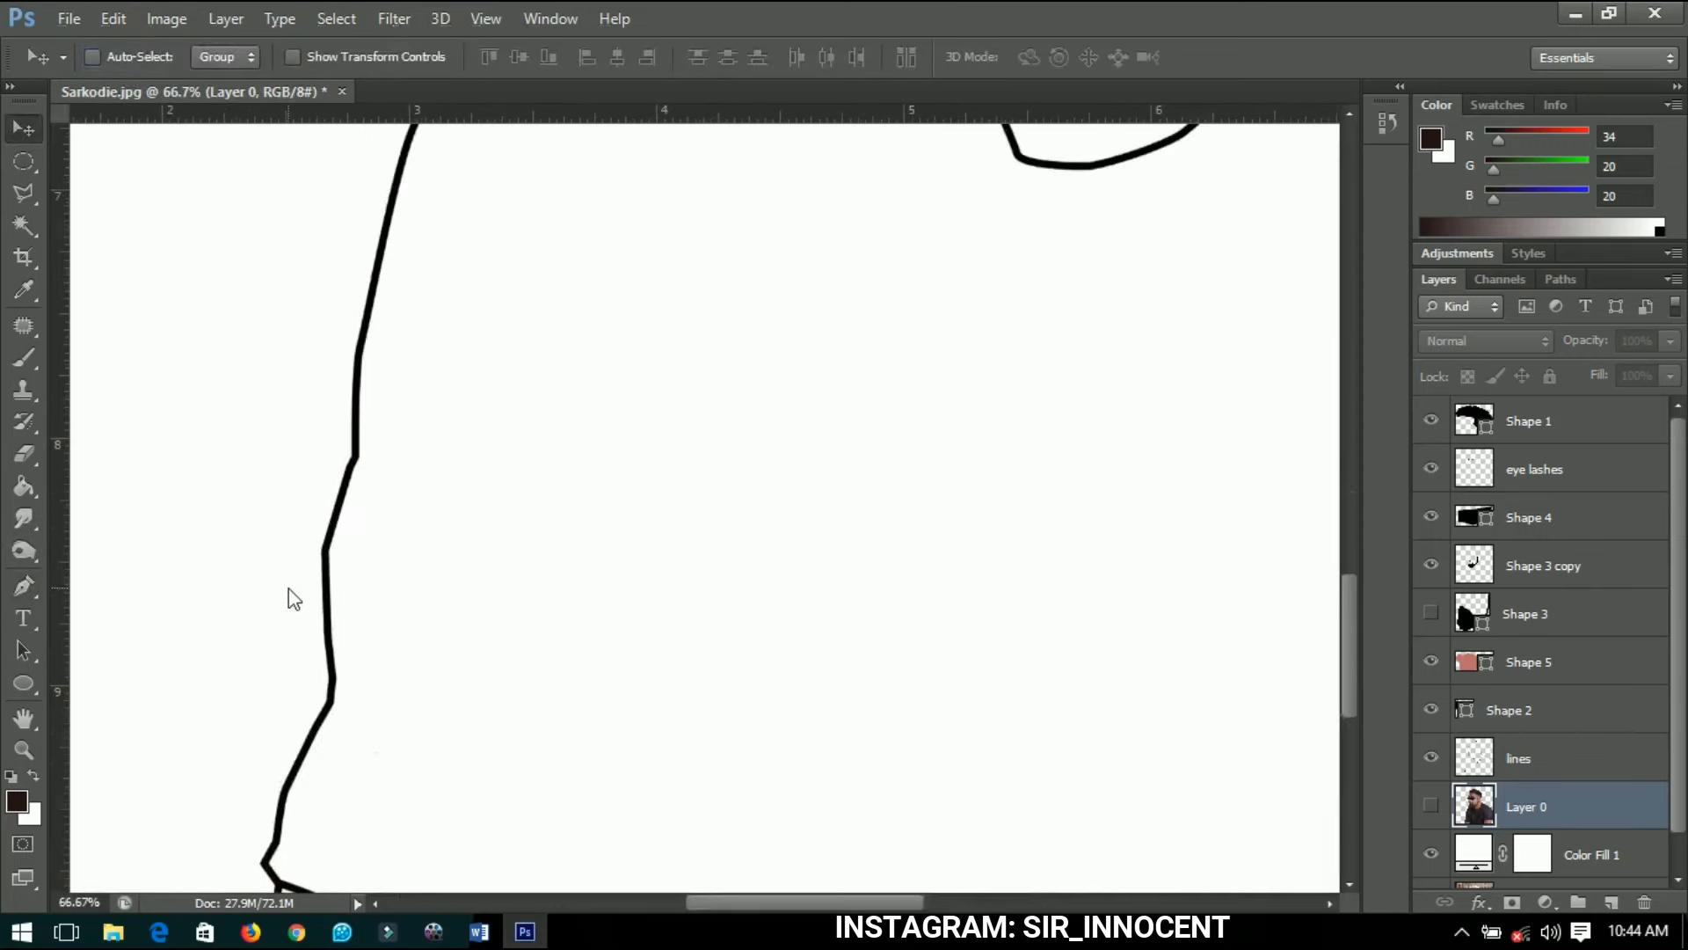
pyautogui.moveTo(472, 457); pyautogui.dragTo(665, 336)
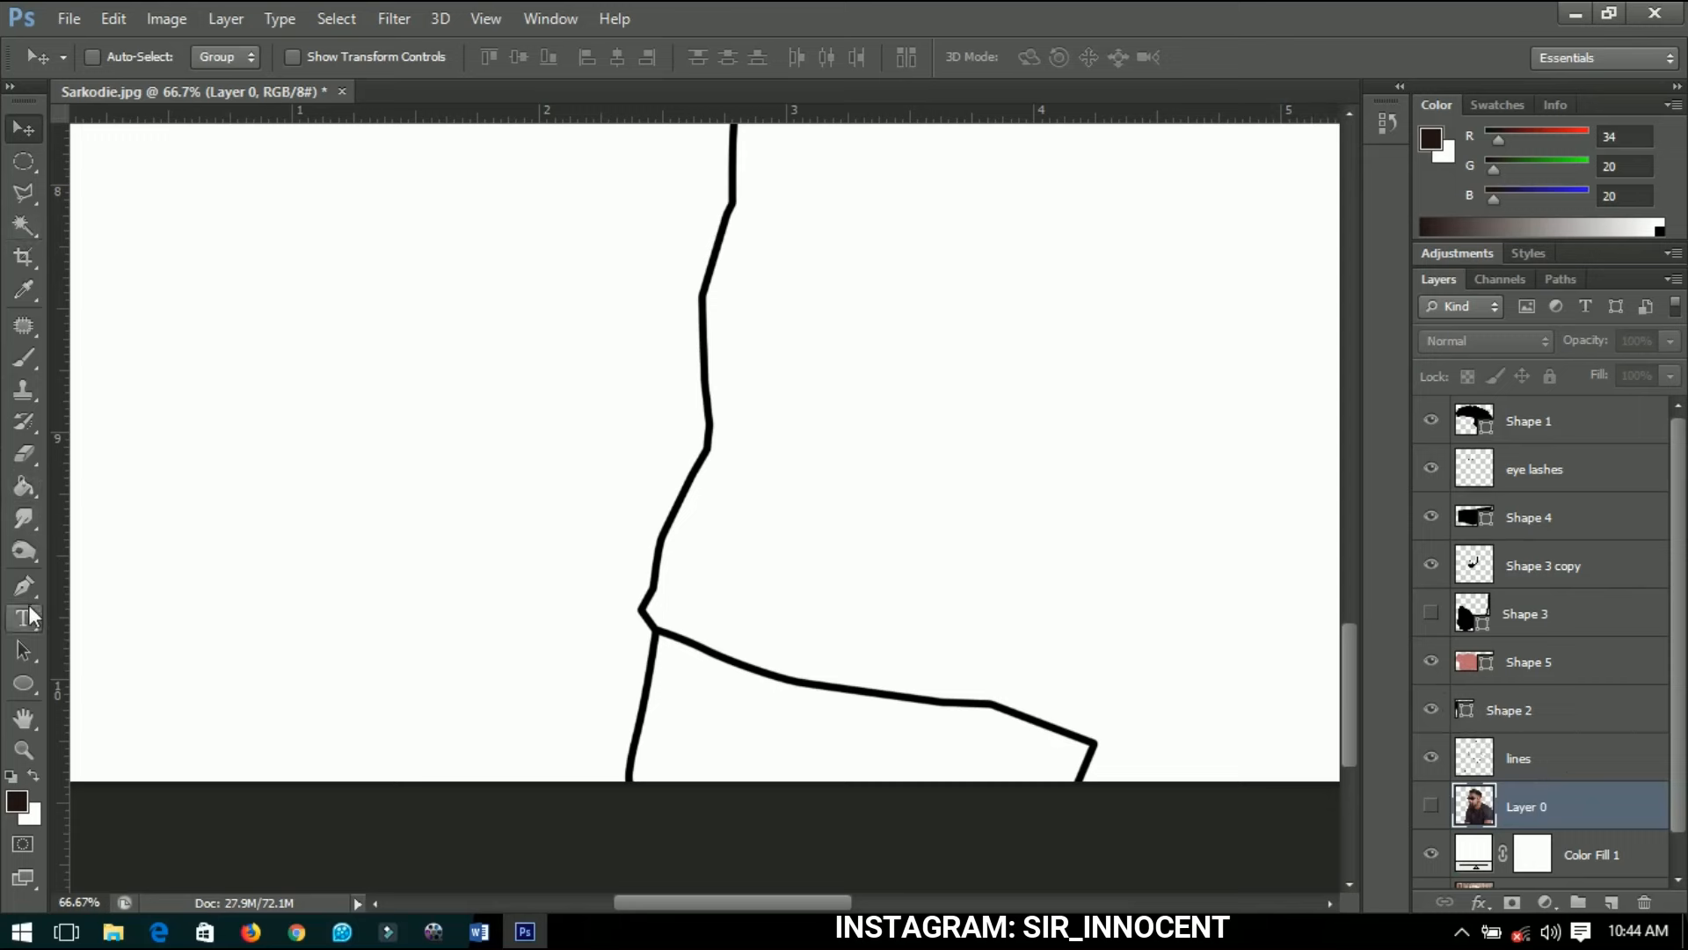
pyautogui.scroll(-5, 937, 532)
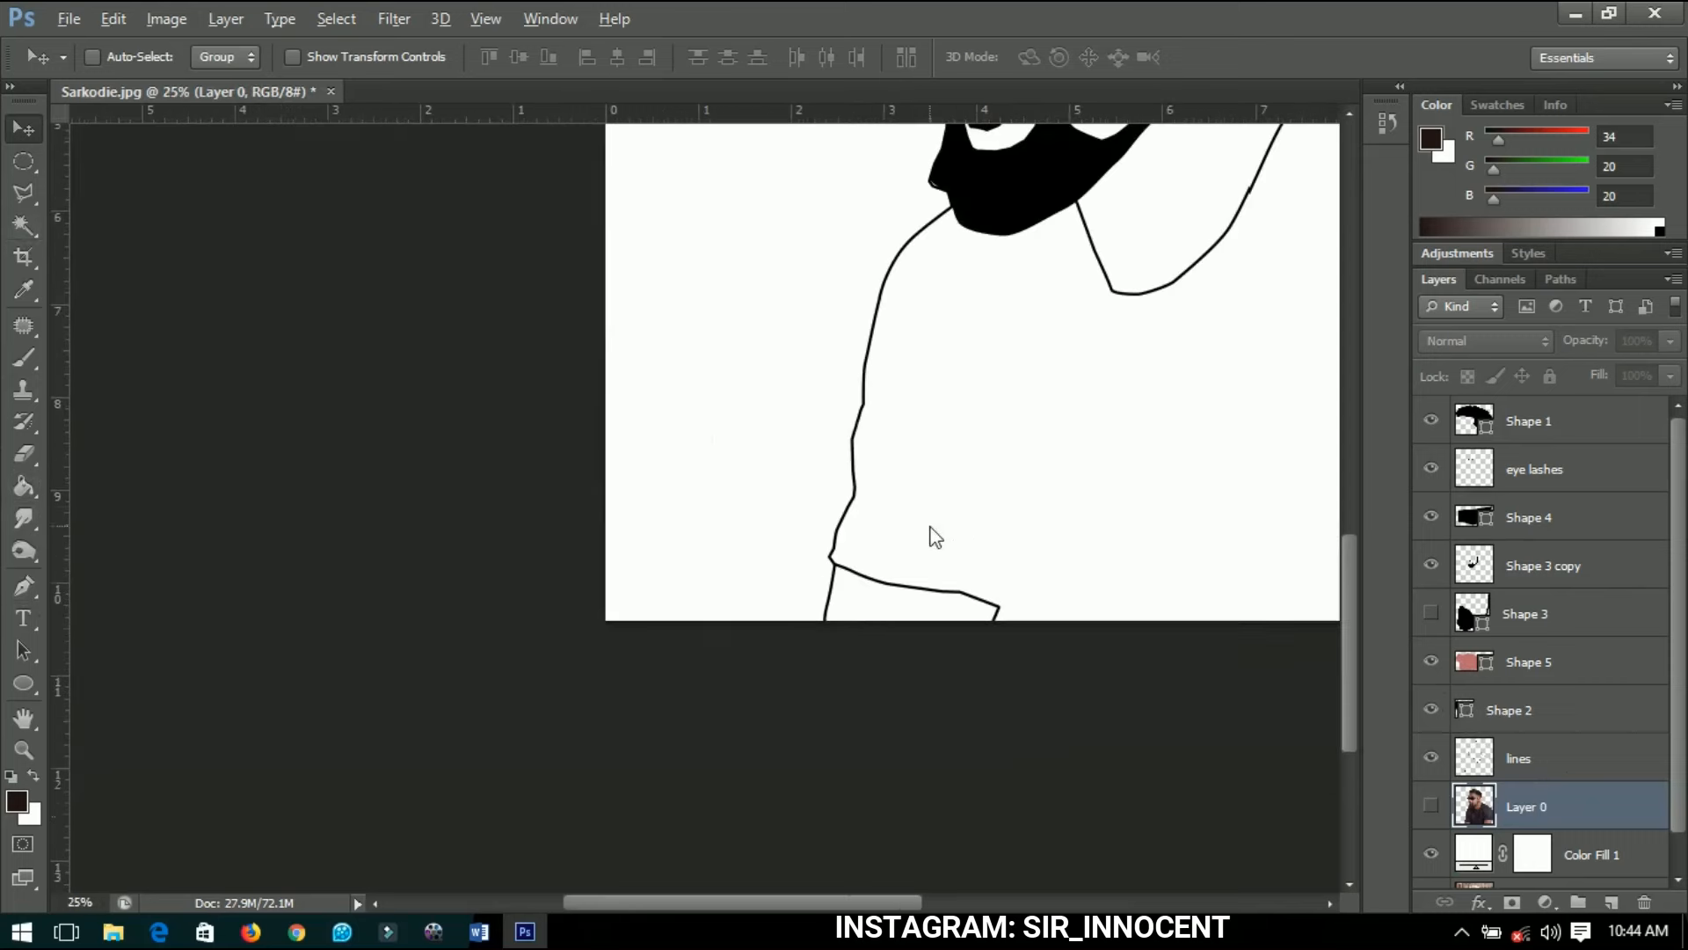
pyautogui.hscroll(5, 779, 418)
pyautogui.scroll(2, 779, 418)
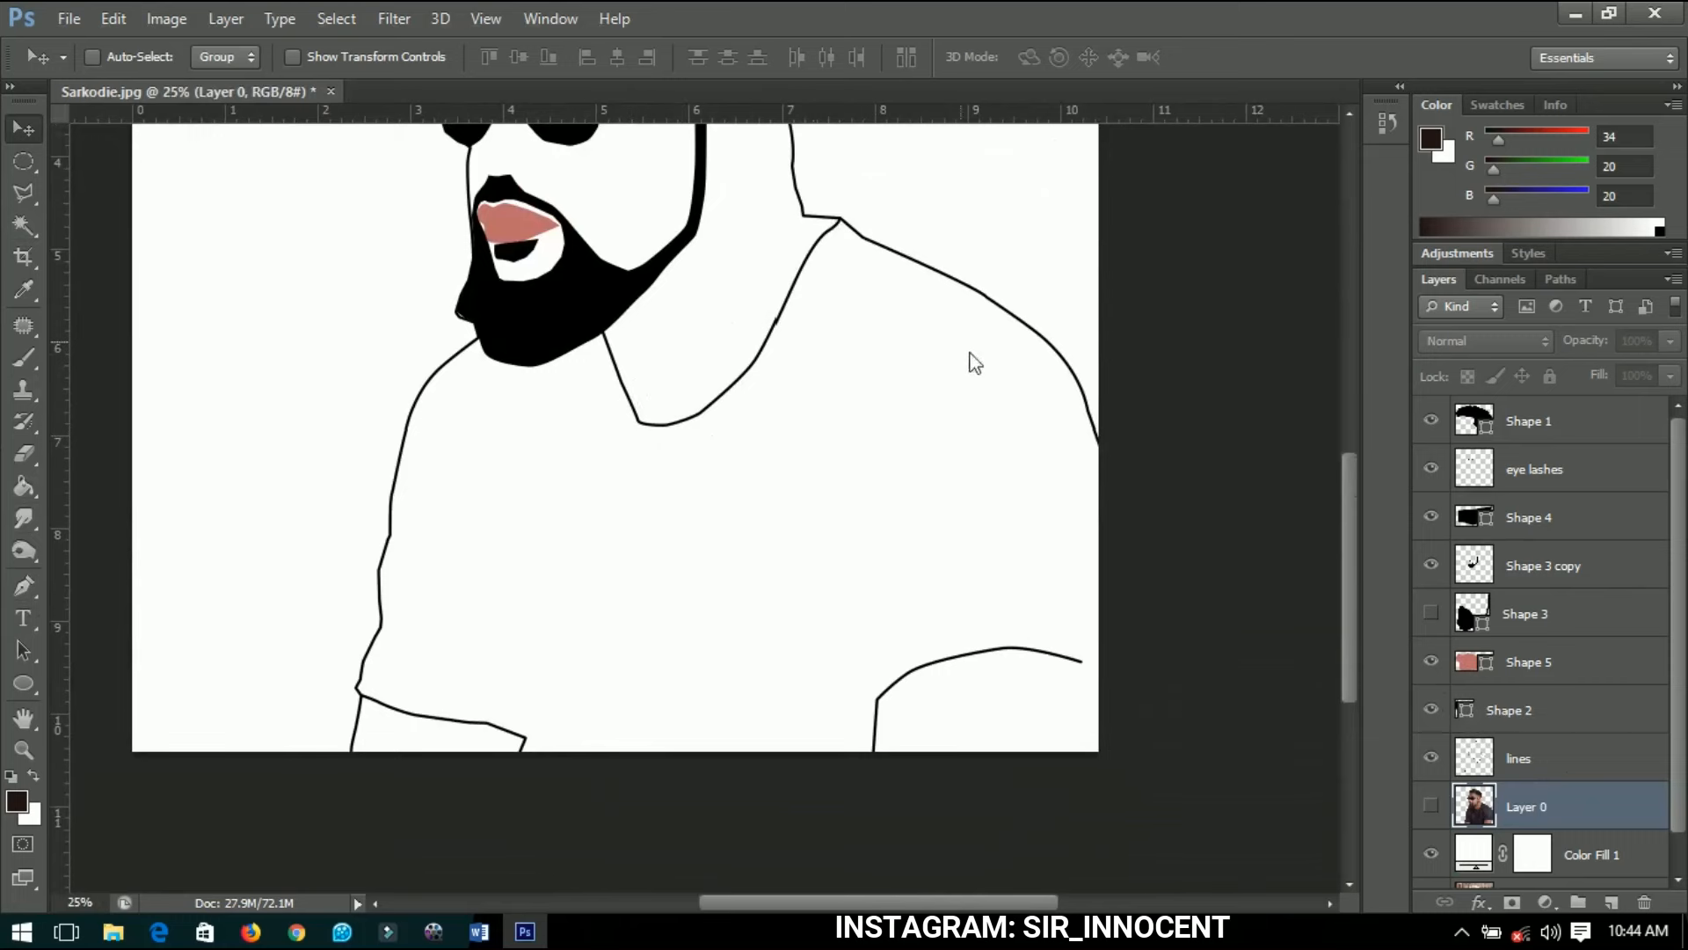
pyautogui.scroll(3, 400, 804)
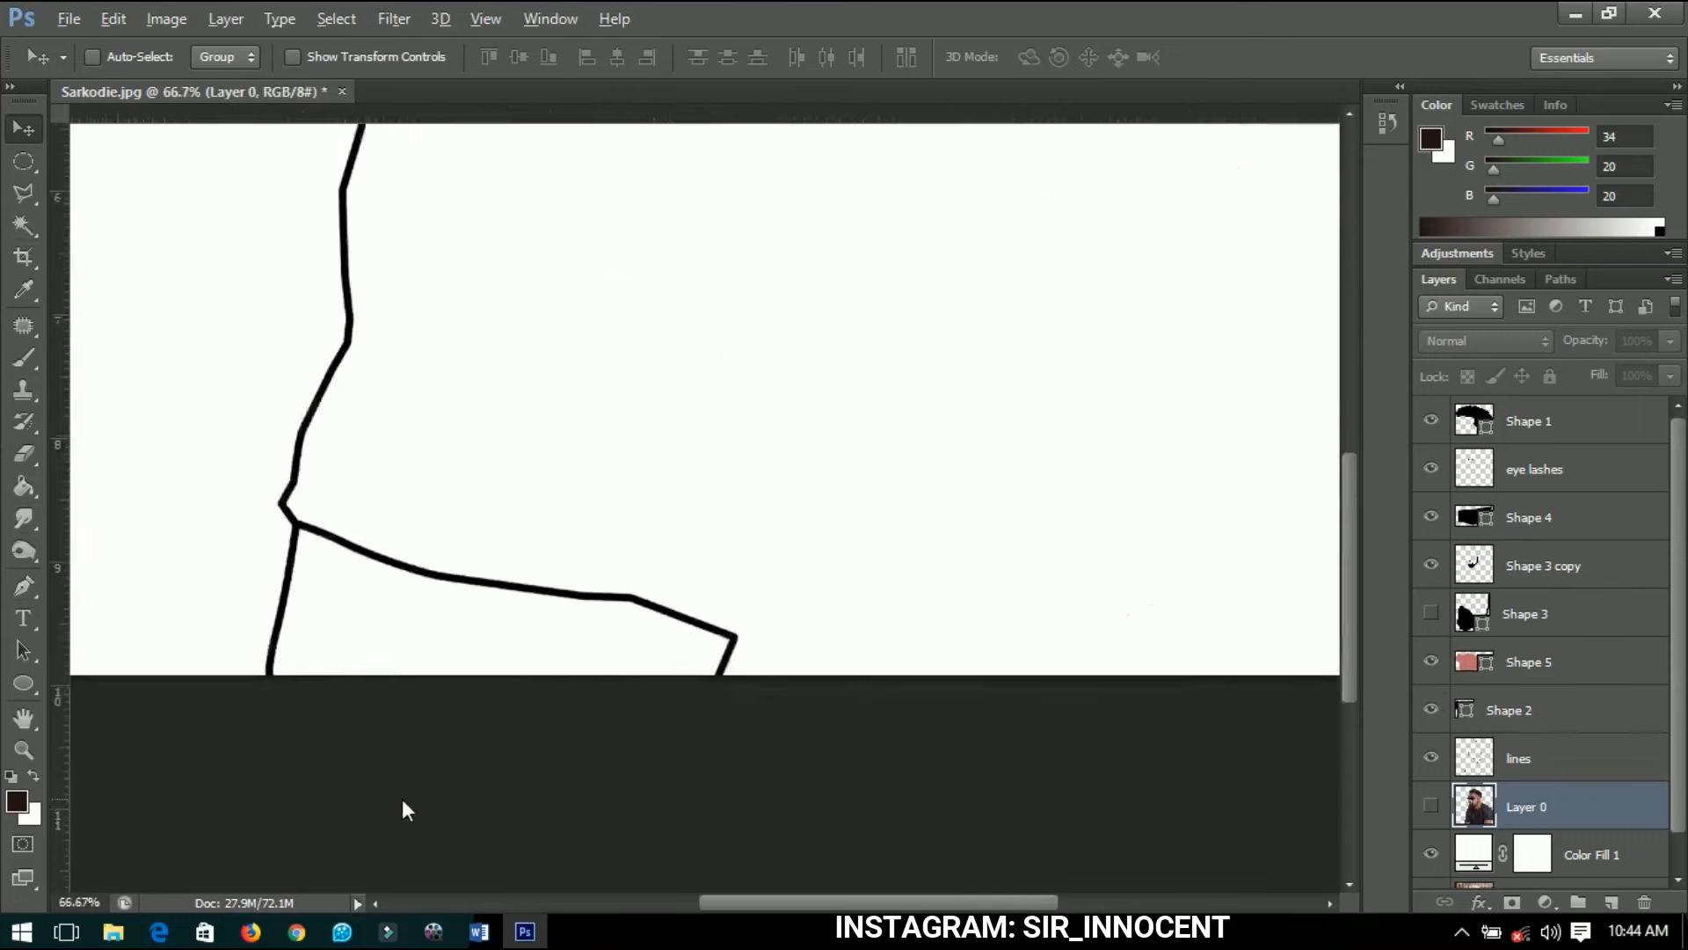
pyautogui.scroll(1, 316, 663)
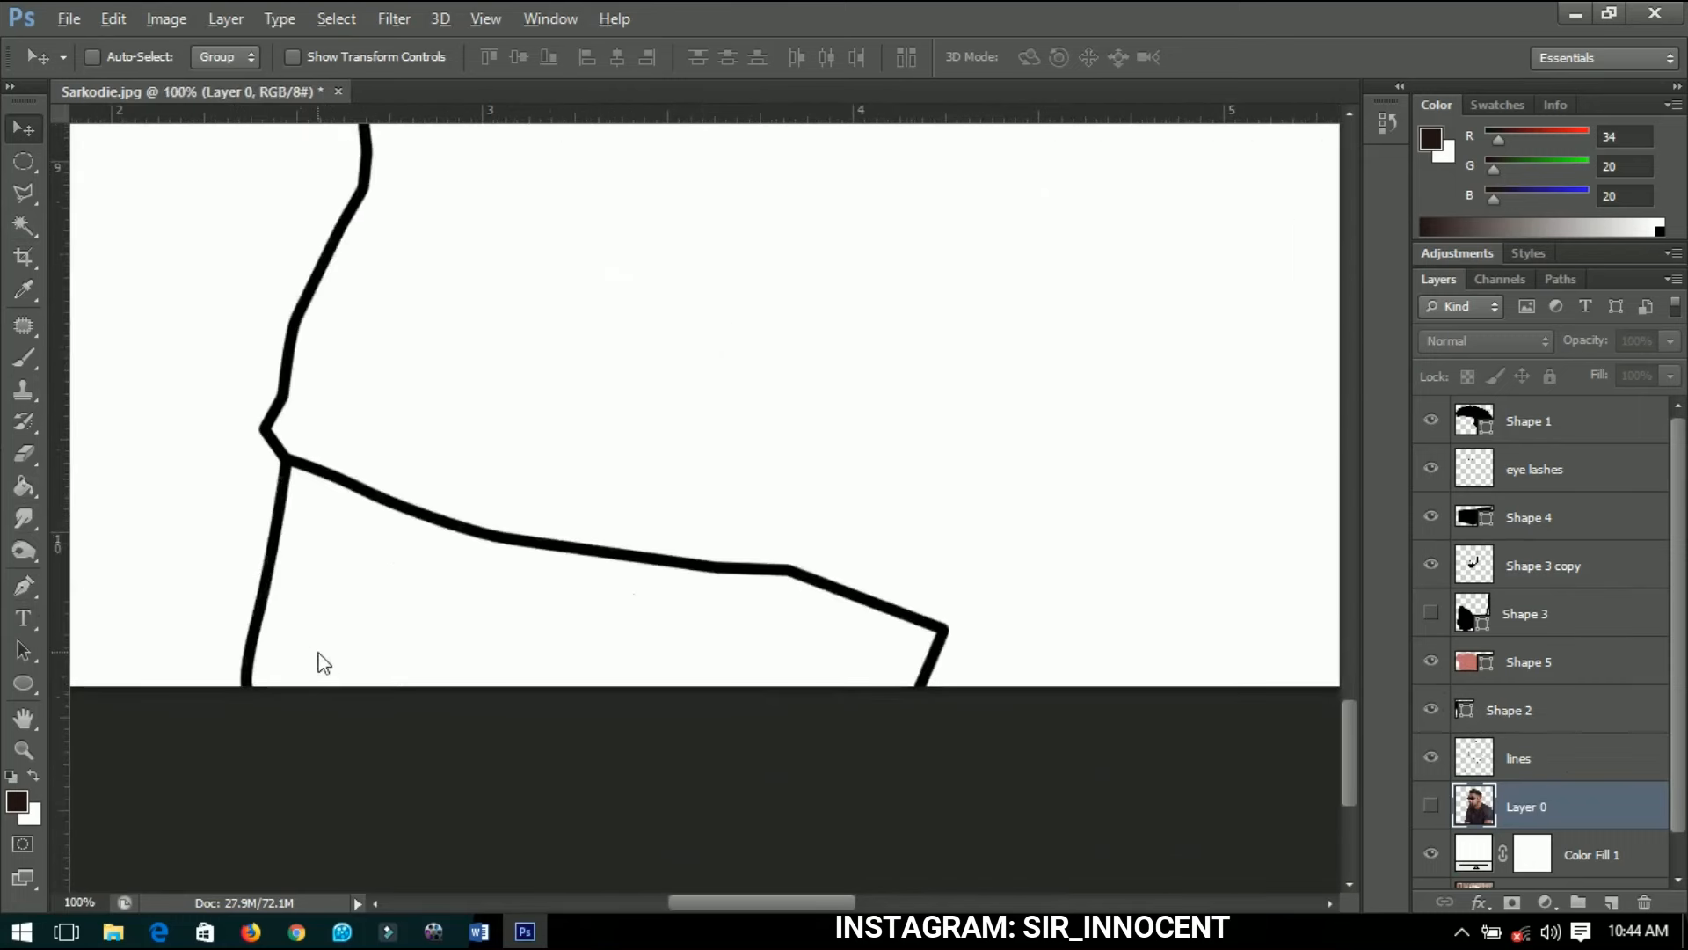
pyautogui.click(24, 586)
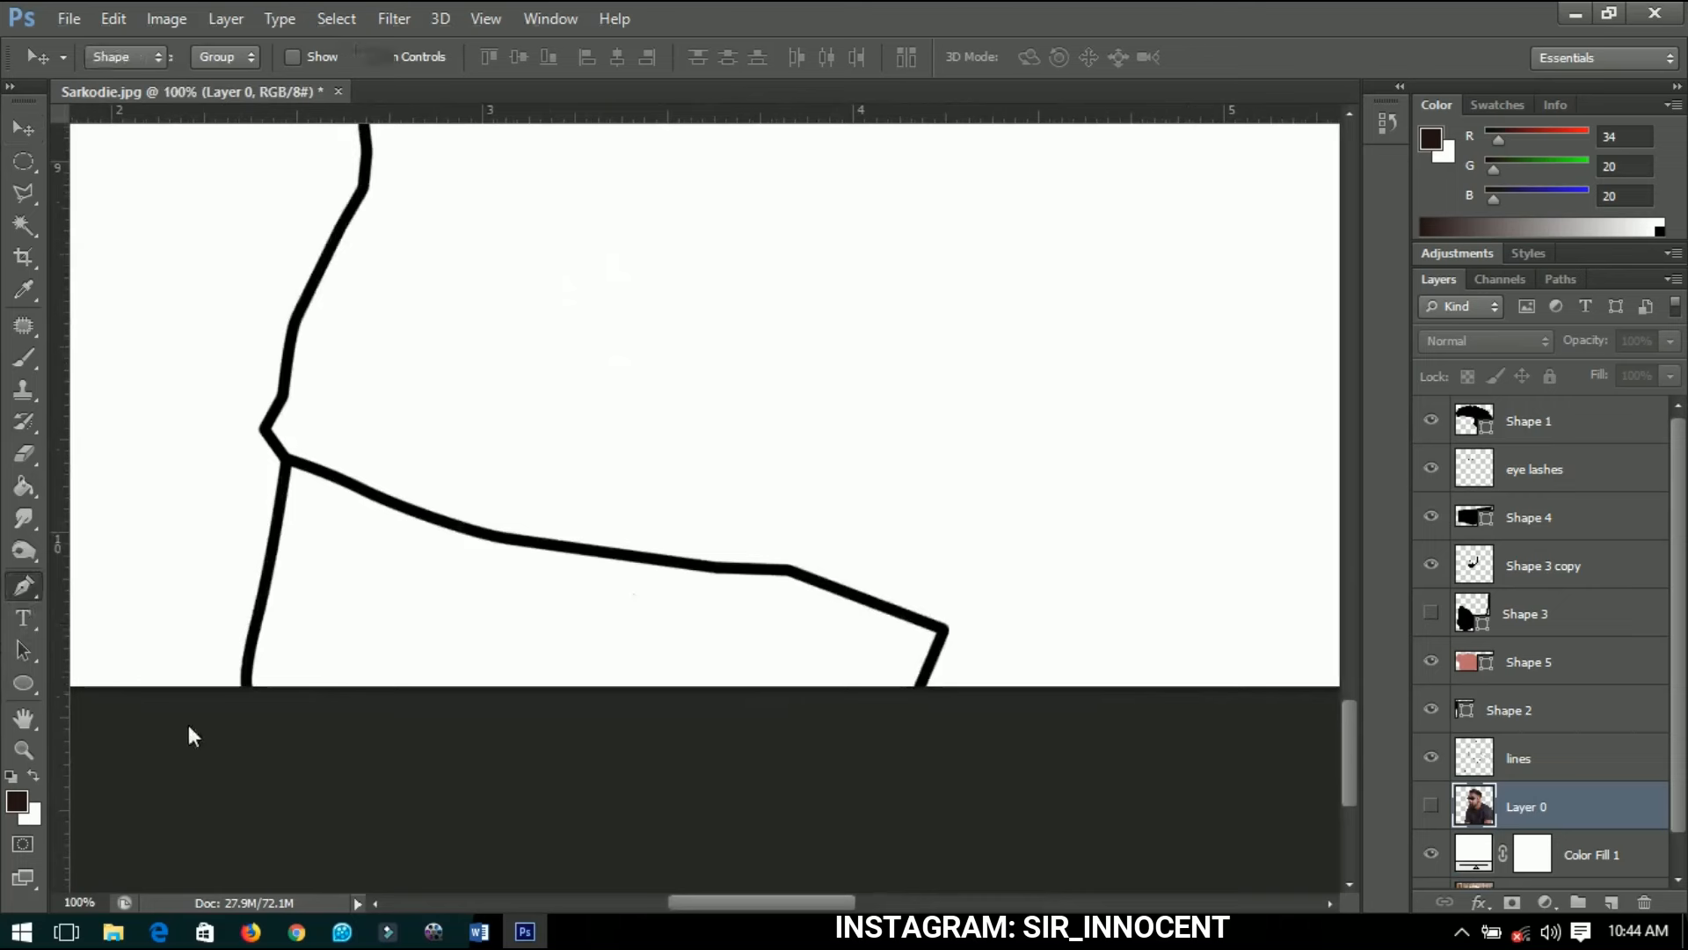
pyautogui.click(244, 694)
pyautogui.moveTo(261, 583); pyautogui.dragTo(271, 515)
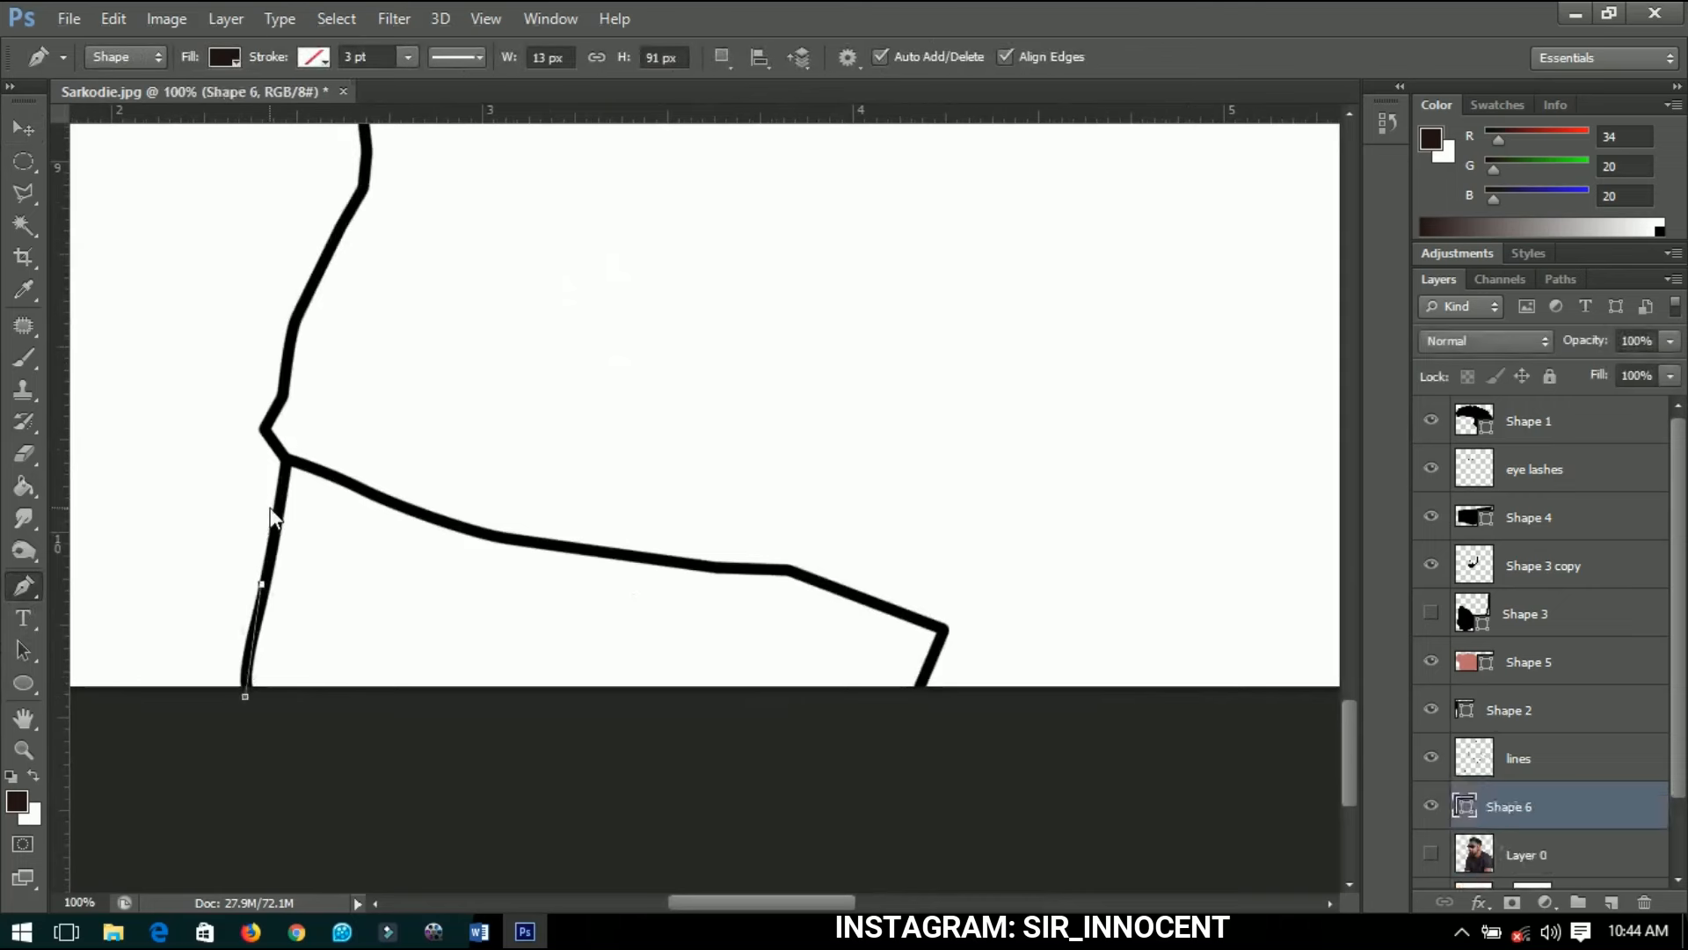
pyautogui.click(283, 461)
pyautogui.click(276, 442)
pyautogui.click(265, 428)
pyautogui.click(282, 388)
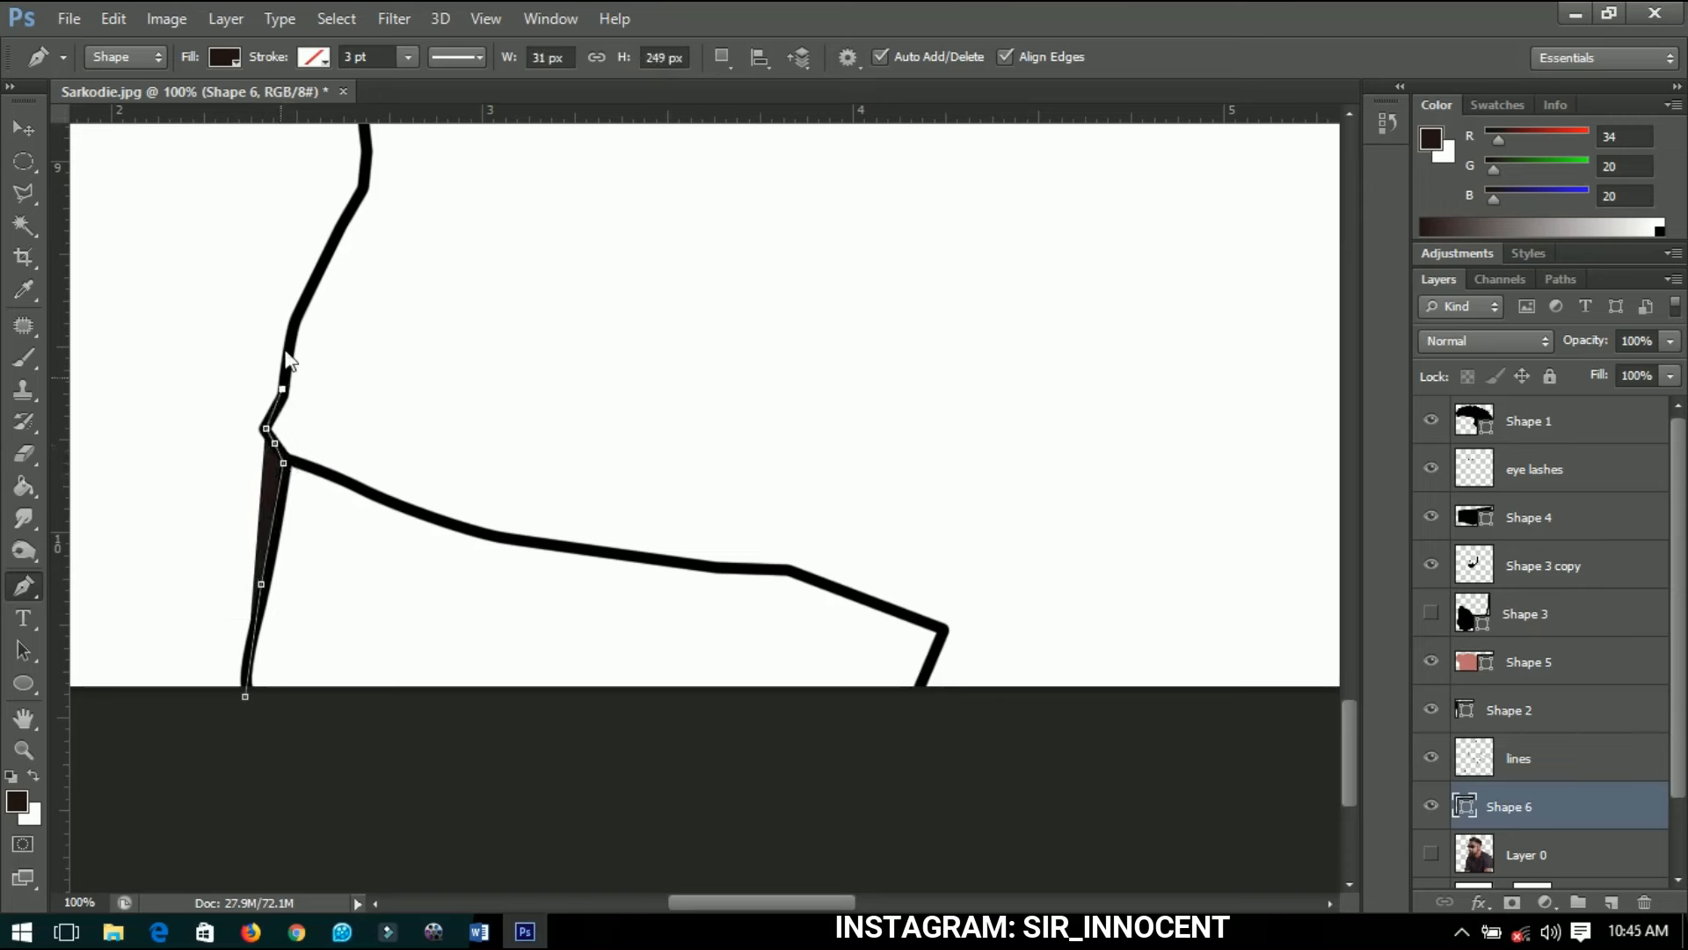
# Continue the shirt path up the outer edge of the left sleeve, following the drawn line.
pyautogui.click(289, 338)
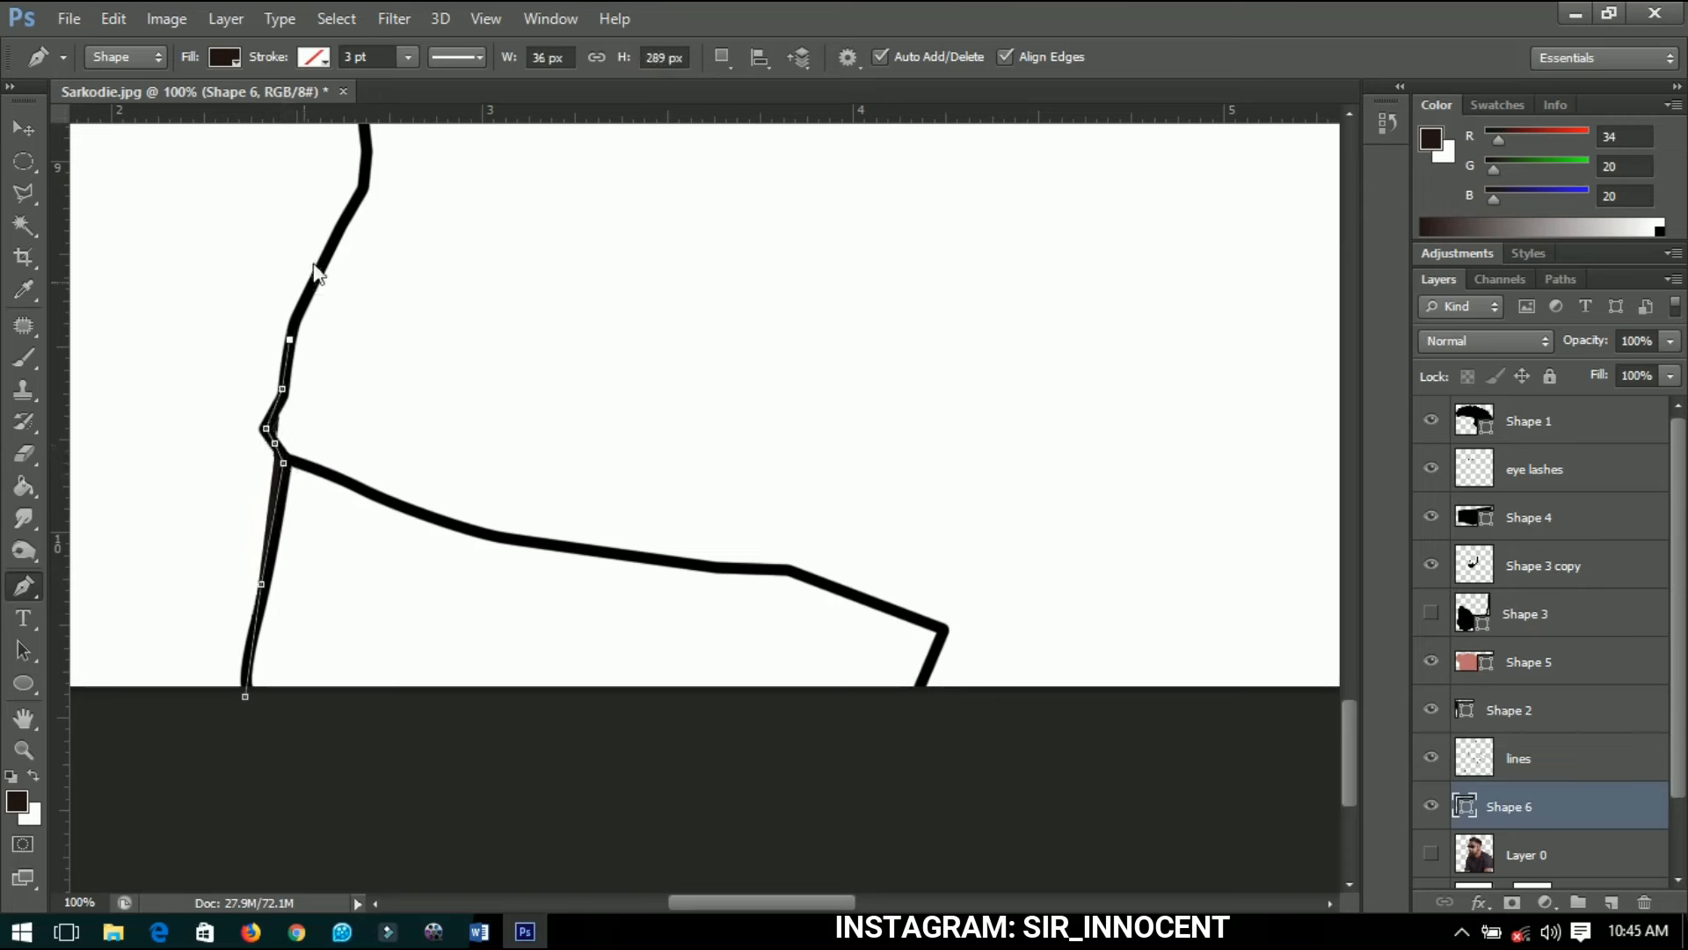
pyautogui.click(353, 201)
pyautogui.scroll(3, 457, 571)
pyautogui.moveTo(452, 560); pyautogui.dragTo(393, 484)
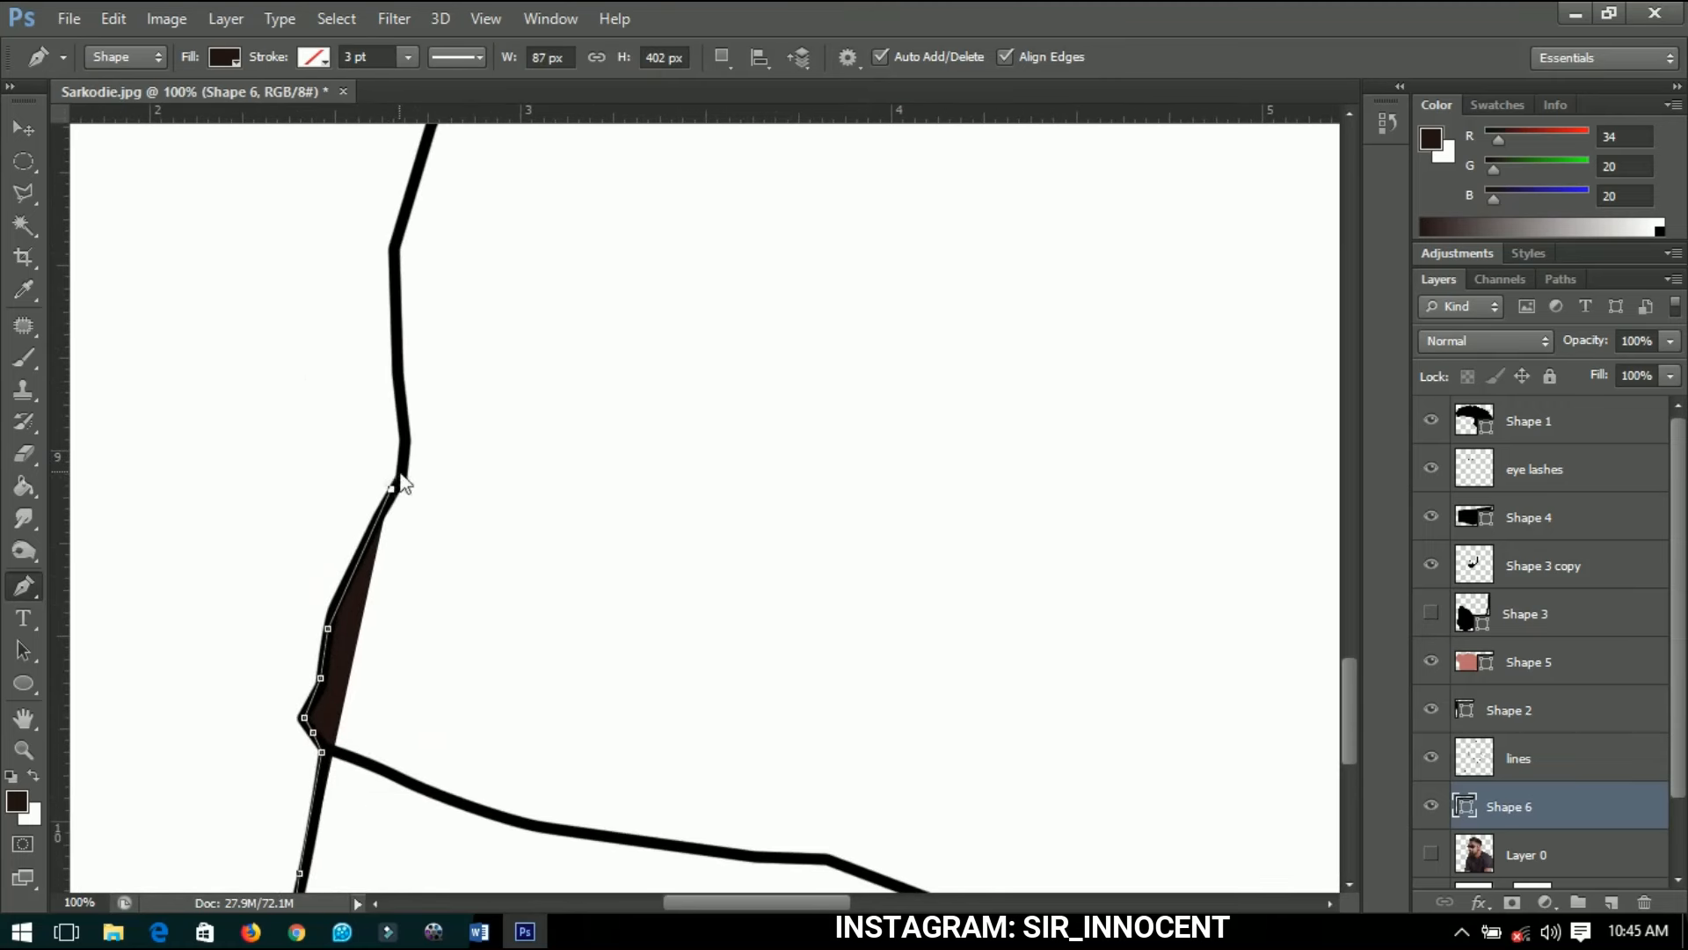
pyautogui.click(401, 467)
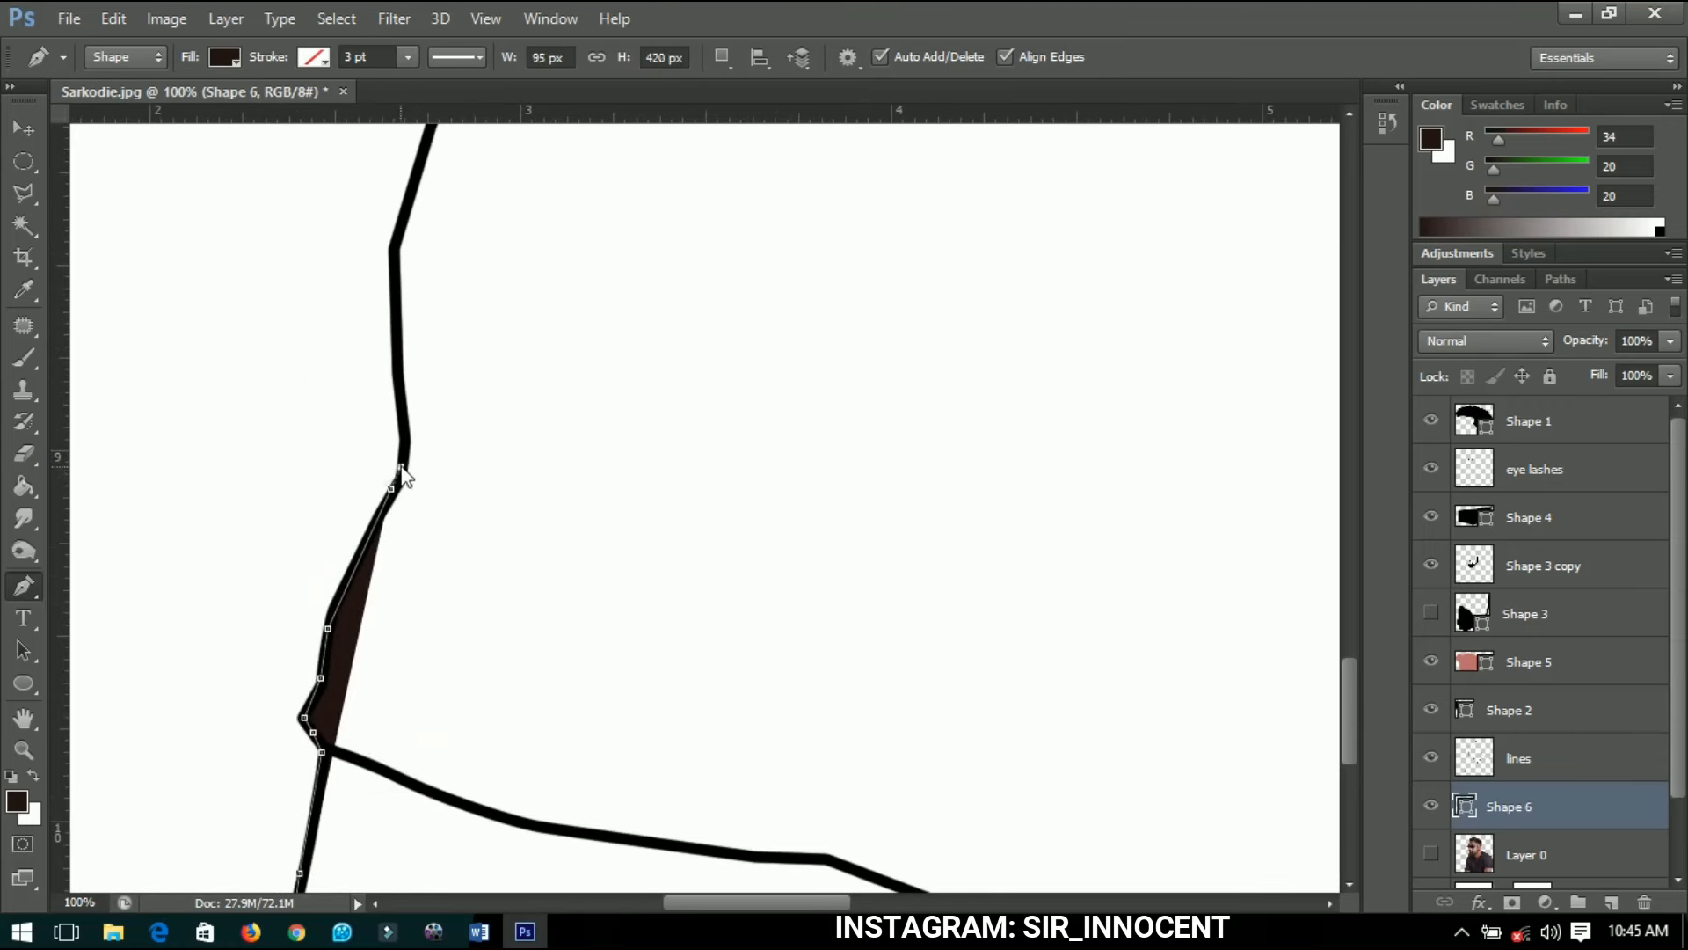
pyautogui.click(400, 404)
pyautogui.click(404, 214)
# Trace the upper left sleeve and shoulder line up to where it meets the beard.
pyautogui.moveTo(421, 194); pyautogui.dragTo(492, 397)
pyautogui.click(515, 181)
pyautogui.moveTo(516, 196); pyautogui.dragTo(534, 790)
pyautogui.moveTo(576, 556); pyautogui.dragTo(592, 484)
pyautogui.click(794, 180)
pyautogui.moveTo(670, 304); pyautogui.dragTo(564, 418)
pyautogui.click(630, 291)
# Carry the shirt path across behind the beard and down the short neckline edge to the collar's lowest corner.
pyautogui.click(938, 407)
pyautogui.click(1060, 404)
pyautogui.click(1084, 461)
pyautogui.moveTo(1161, 661); pyautogui.dragTo(785, 454)
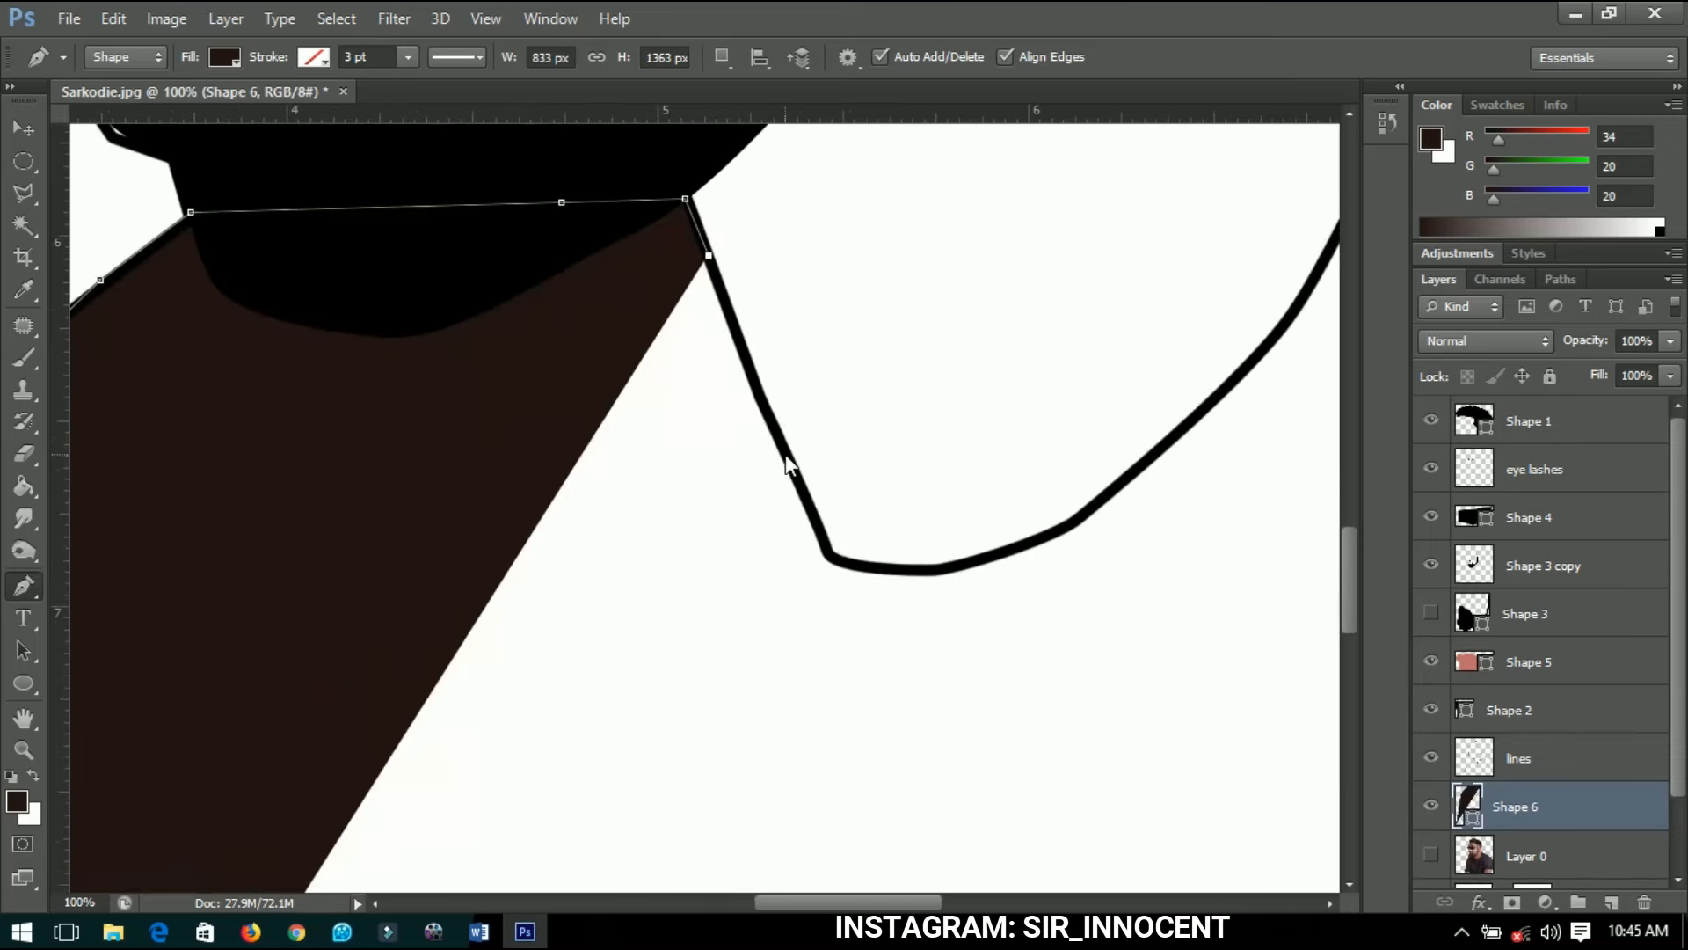
pyautogui.click(785, 453)
pyautogui.click(827, 549)
# Trace the curved neckline from its lowest point up toward the right side of the neck.
pyautogui.click(1057, 532)
pyautogui.click(1126, 477)
pyautogui.click(1251, 364)
pyautogui.moveTo(1254, 378); pyautogui.dragTo(710, 722)
pyautogui.click(739, 669)
pyautogui.click(810, 543)
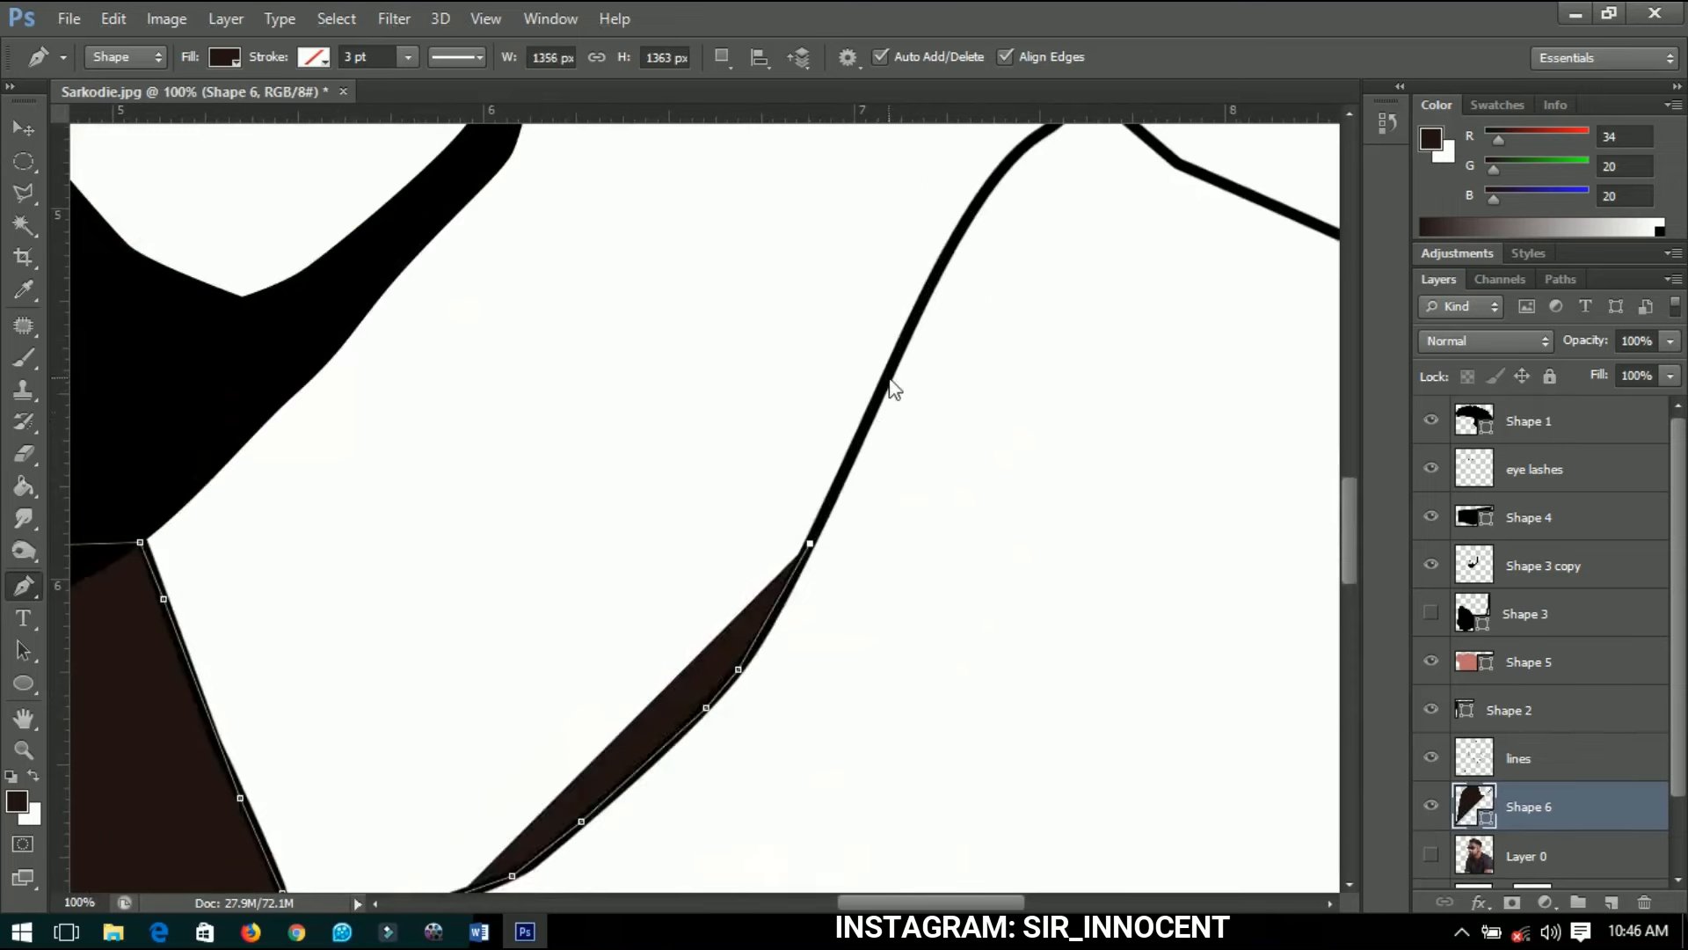
pyautogui.click(888, 379)
pyautogui.click(967, 221)
# Trace around the collar tip at the neck and along the right shoulder line.
pyautogui.moveTo(966, 220); pyautogui.dragTo(637, 460)
pyautogui.click(690, 393)
pyautogui.click(738, 355)
pyautogui.click(754, 328)
pyautogui.click(846, 401)
pyautogui.click(1107, 516)
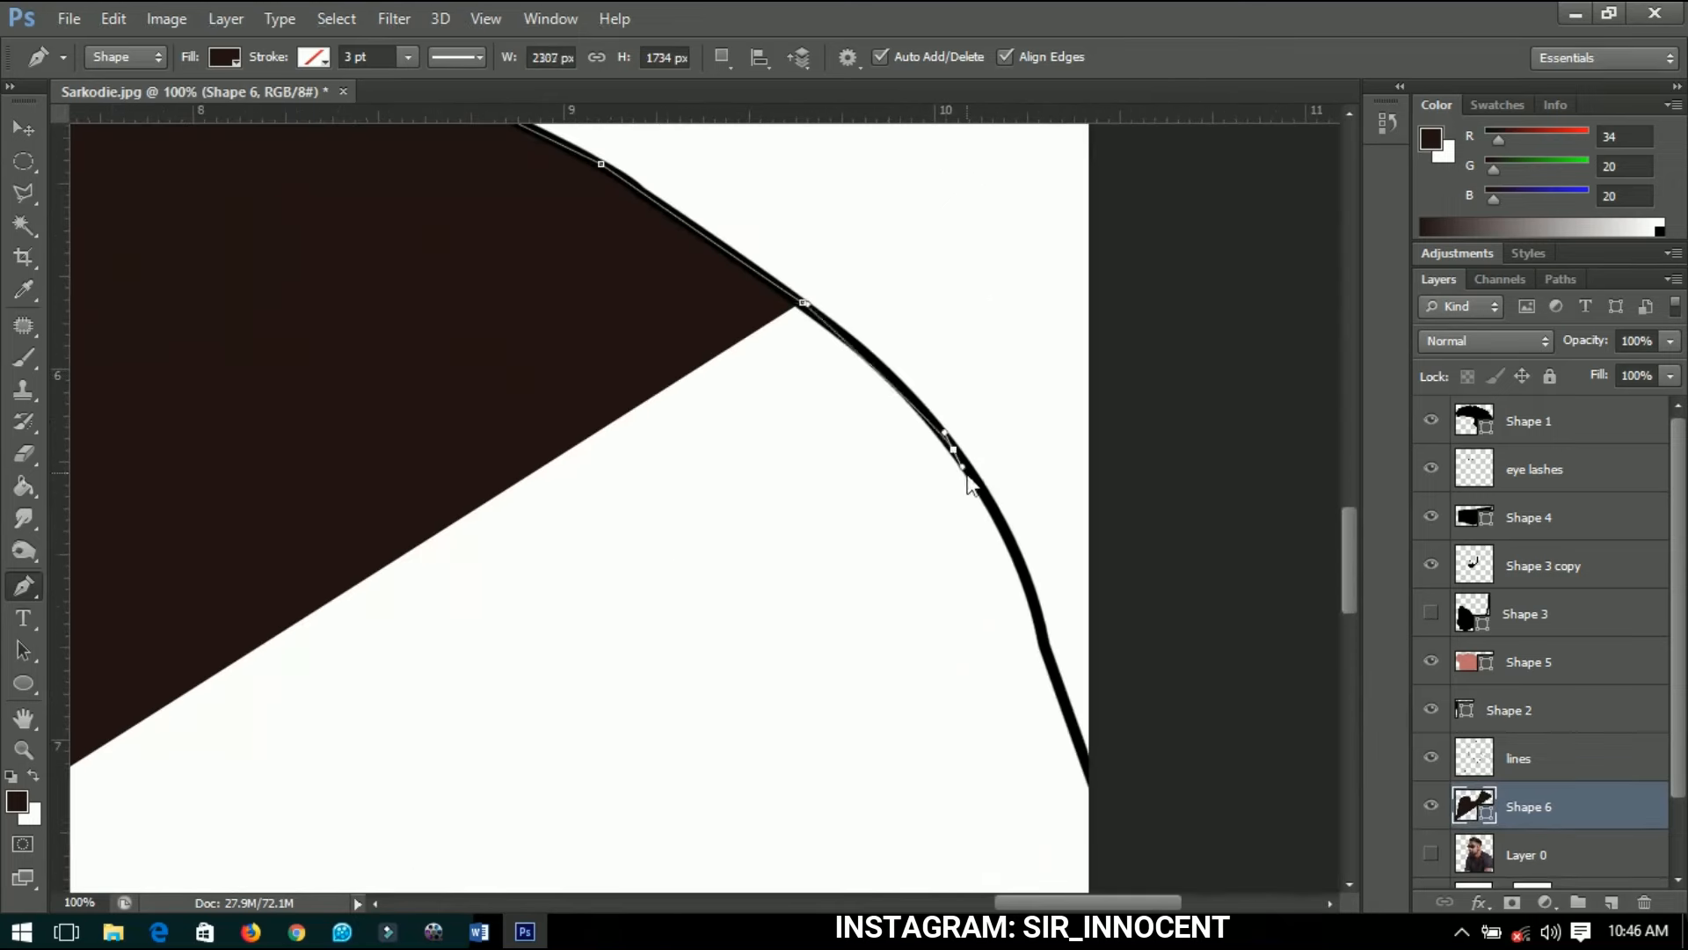
# Follow the right shoulder down past the canvas edge and extend the path outside the canvas to the level of the right sleeve hem.
pyautogui.moveTo(967, 475); pyautogui.dragTo(969, 484)
pyautogui.click(1021, 565)
pyautogui.click(1044, 644)
pyautogui.click(1082, 754)
pyautogui.click(1119, 803)
pyautogui.hotkey('ctrl', '-')
pyautogui.moveTo(1128, 829); pyautogui.dragTo(1287, 487)
pyautogui.click(1081, 741)
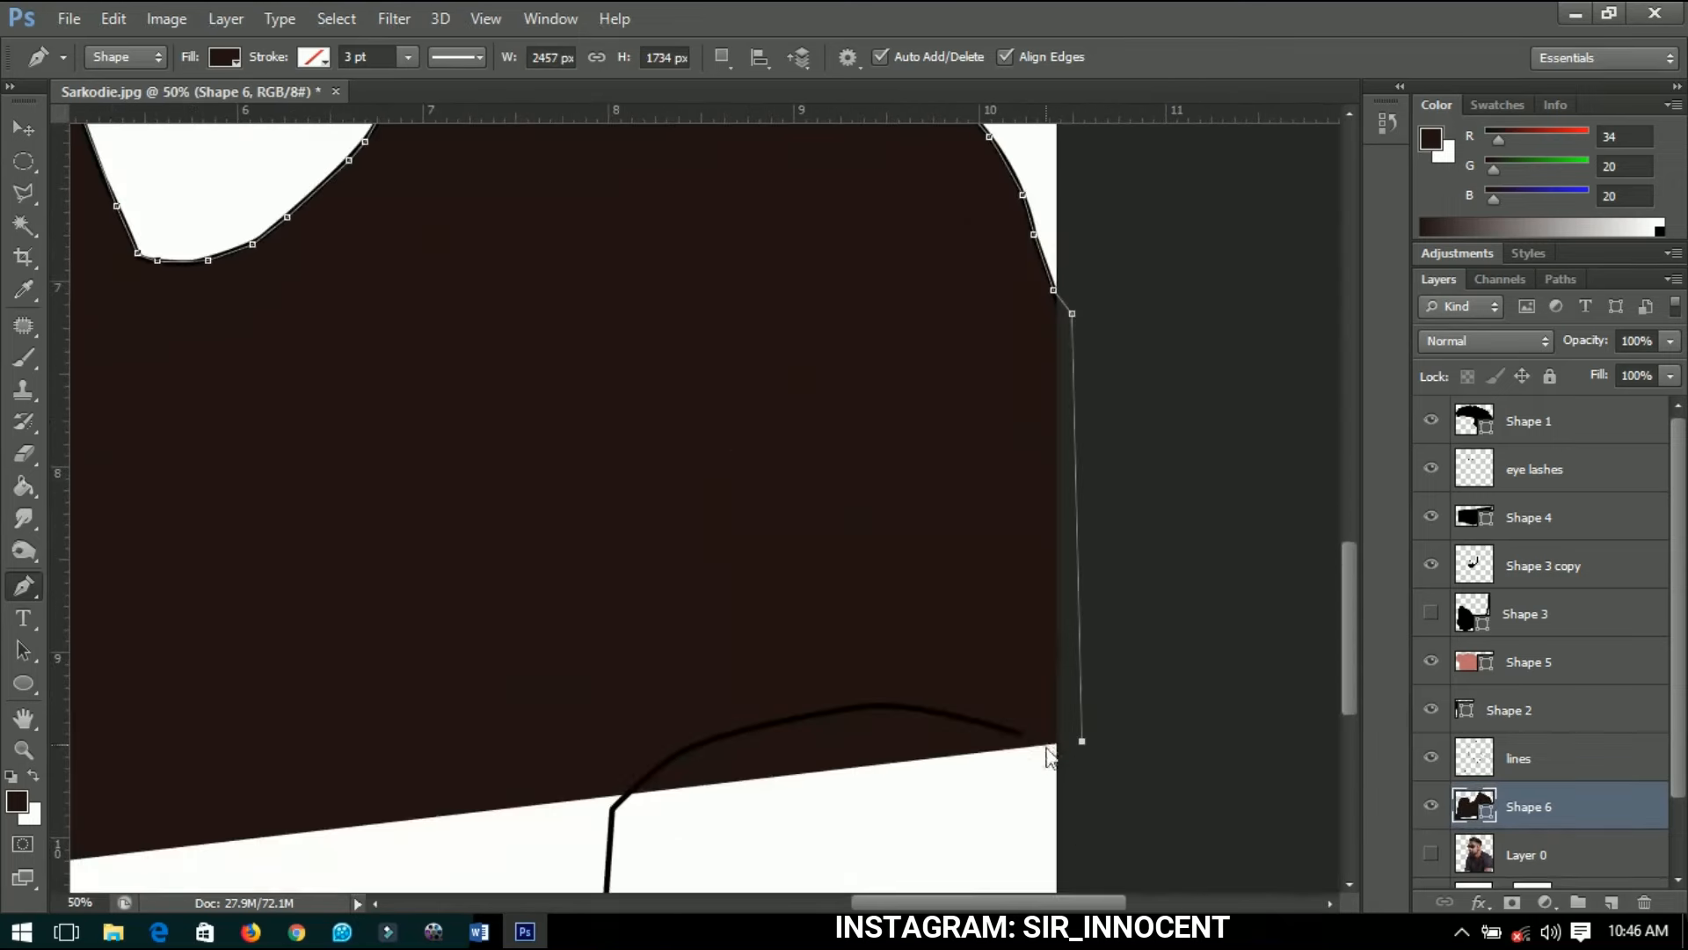
# Trace the curved hem of the right sleeve inward and take the path down toward the canvas's lower edge.
pyautogui.scroll(3, 1028, 742)
pyautogui.moveTo(1262, 573); pyautogui.dragTo(1206, 566)
pyautogui.moveTo(1020, 546); pyautogui.dragTo(927, 566)
pyautogui.click(571, 639)
pyautogui.moveTo(571, 638); pyautogui.dragTo(1193, 575)
pyautogui.moveTo(914, 677); pyautogui.dragTo(1075, 364)
# Run the path below the canvas back to its starting point, close the shirt shape and fit the whole image in view.
pyautogui.click(862, 535)
pyautogui.hotkey('ctrl', '-')
pyautogui.hotkey('ctrl', '-')
pyautogui.hotkey('ctrl', '-')
pyautogui.hotkey('ctrl', '-')
pyautogui.hotkey('ctrl', '-')
pyautogui.click(859, 580)
pyautogui.moveTo(551, 668); pyautogui.dragTo(932, 626)
pyautogui.click(815, 567)
pyautogui.click(716, 554)
pyautogui.hotkey('ctrl', '0')
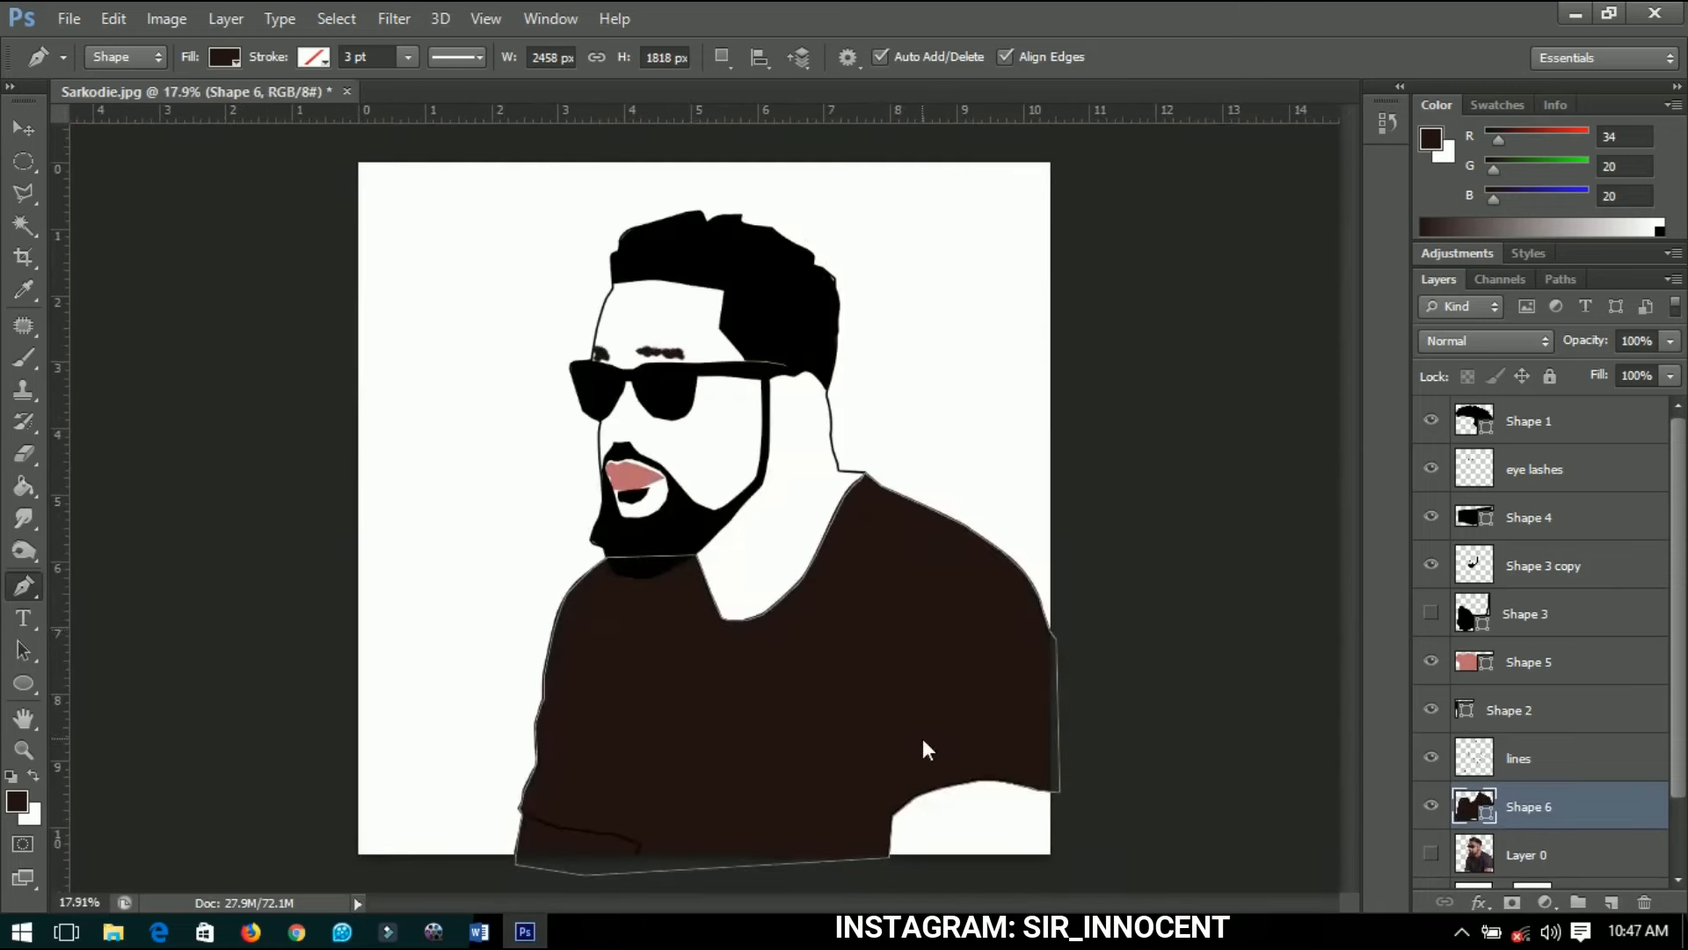
# Change the Shape 6 shirt fill colour to black (000000).
pyautogui.doubleClick(1485, 813)
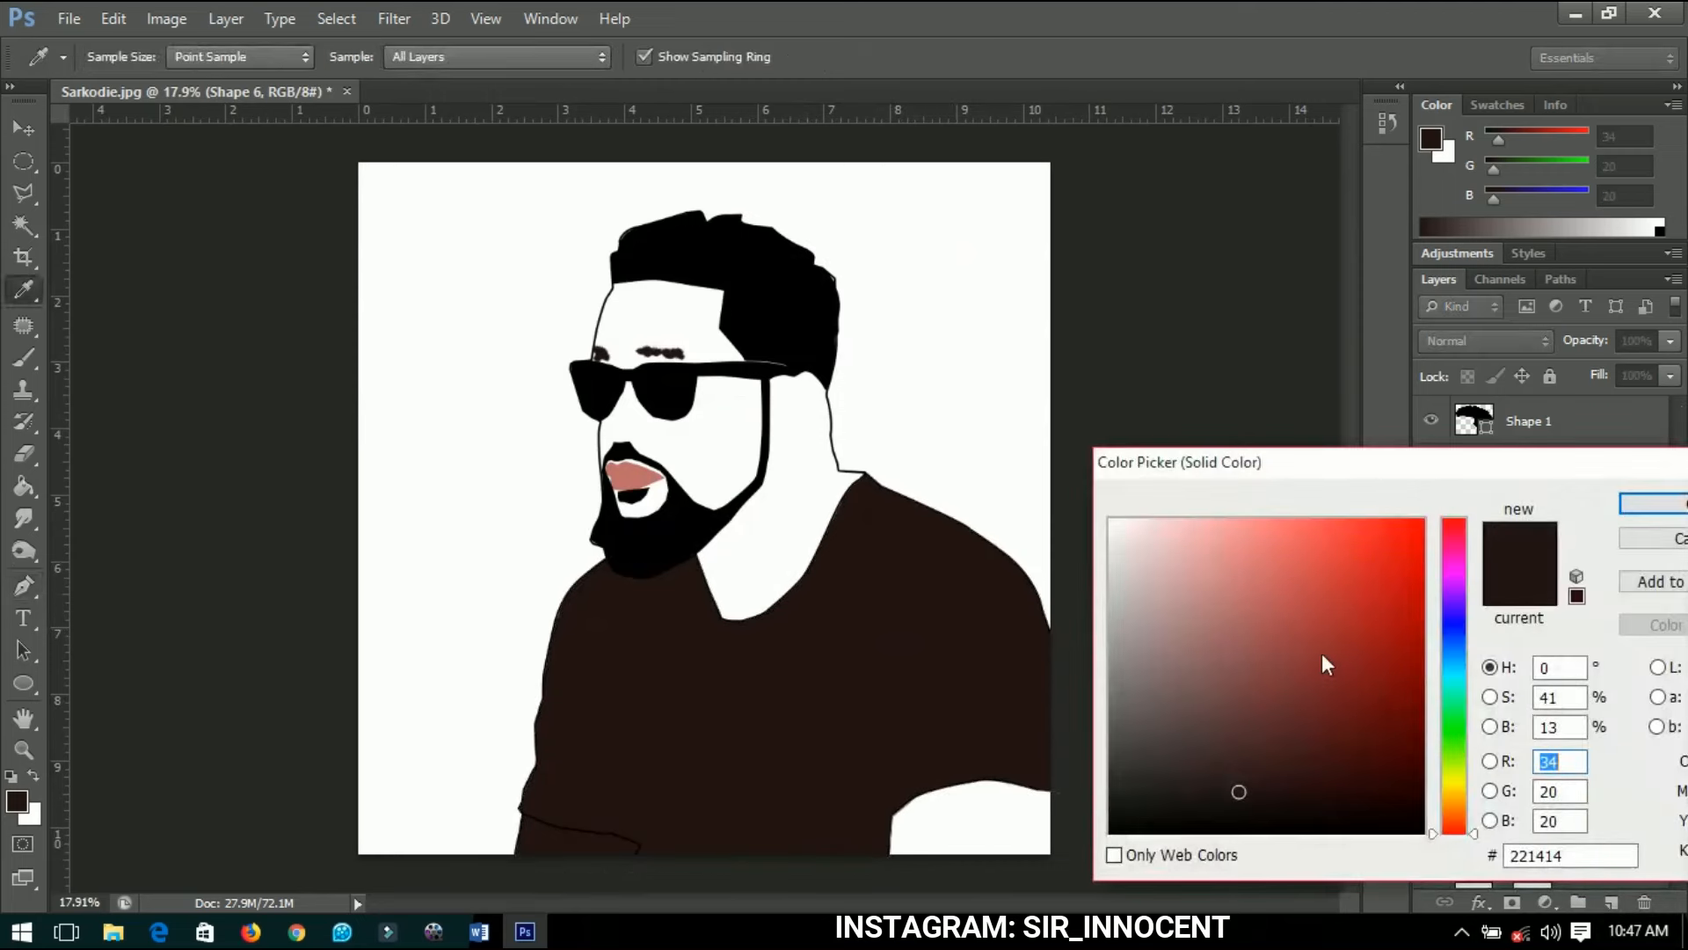
pyautogui.moveTo(1223, 759); pyautogui.dragTo(1067, 870)
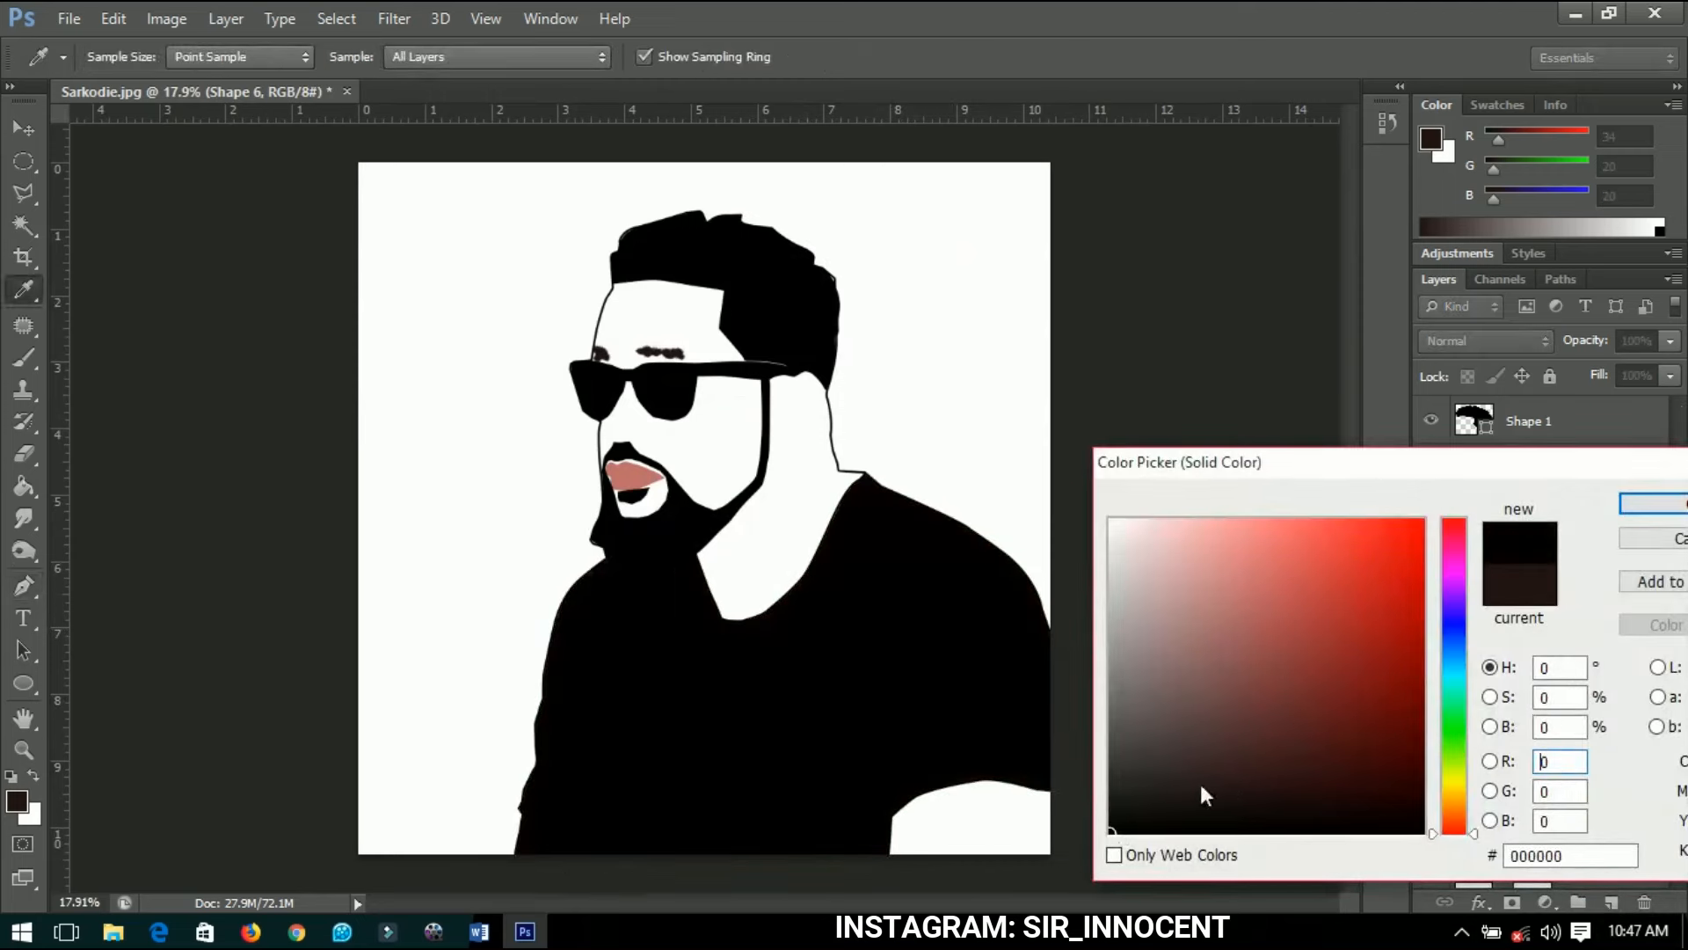
pyautogui.click(1649, 504)
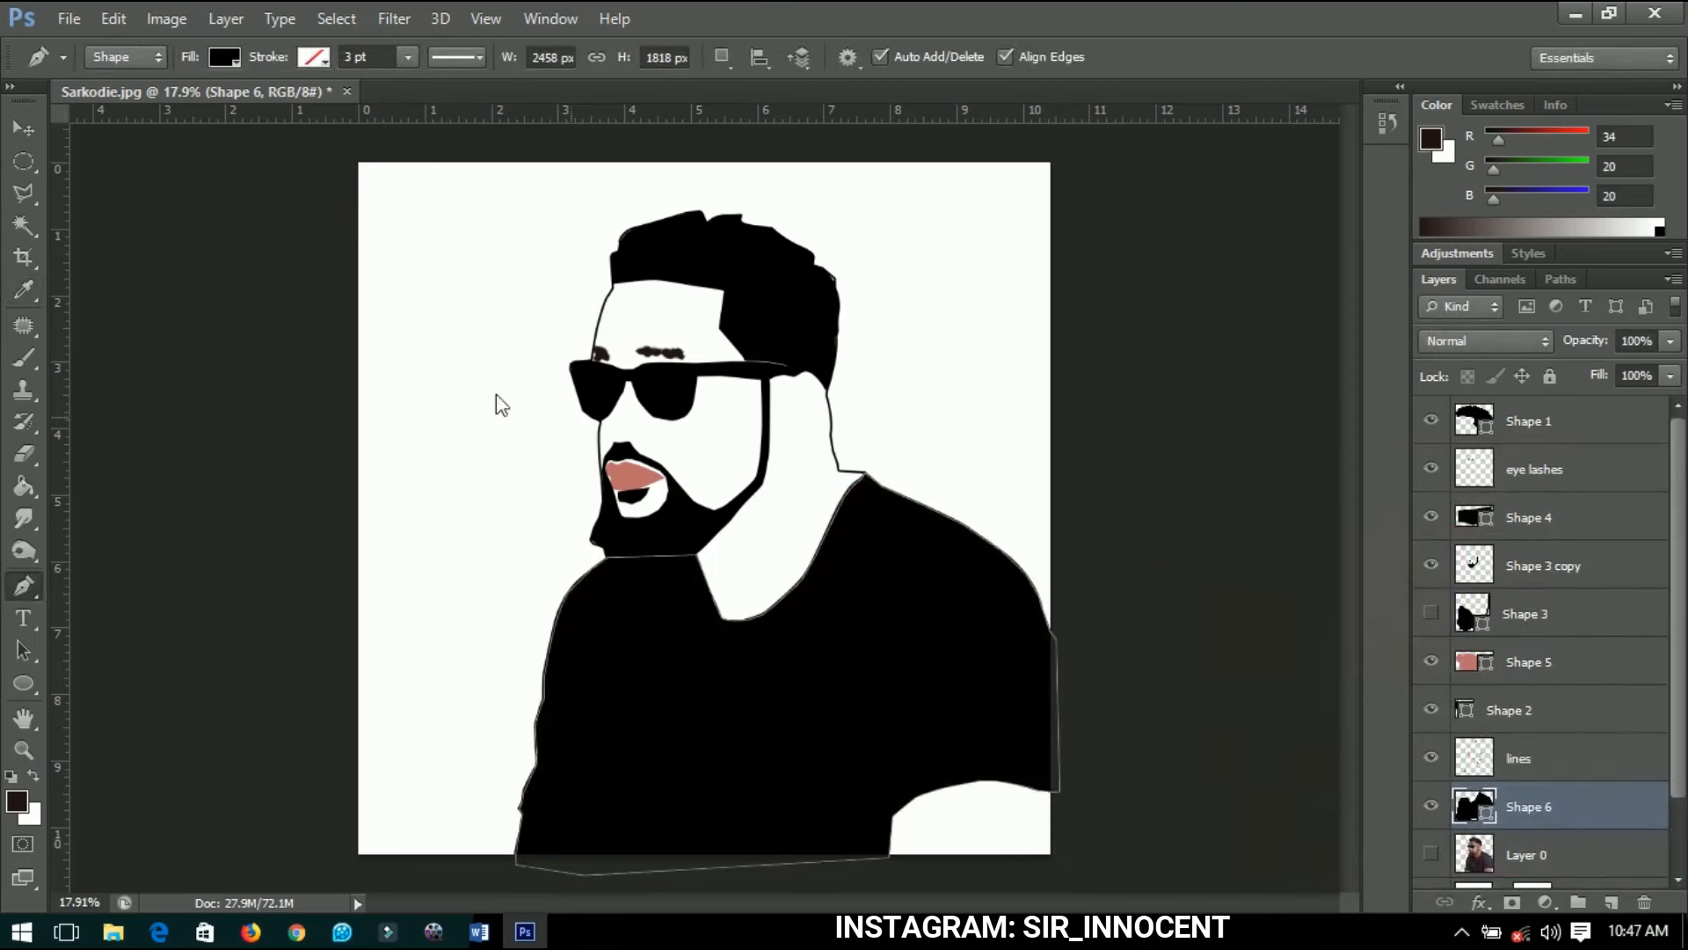
# Duplicate the Shape 6 layer, hide the original and rasterize the copy.
pyautogui.click(21, 127)
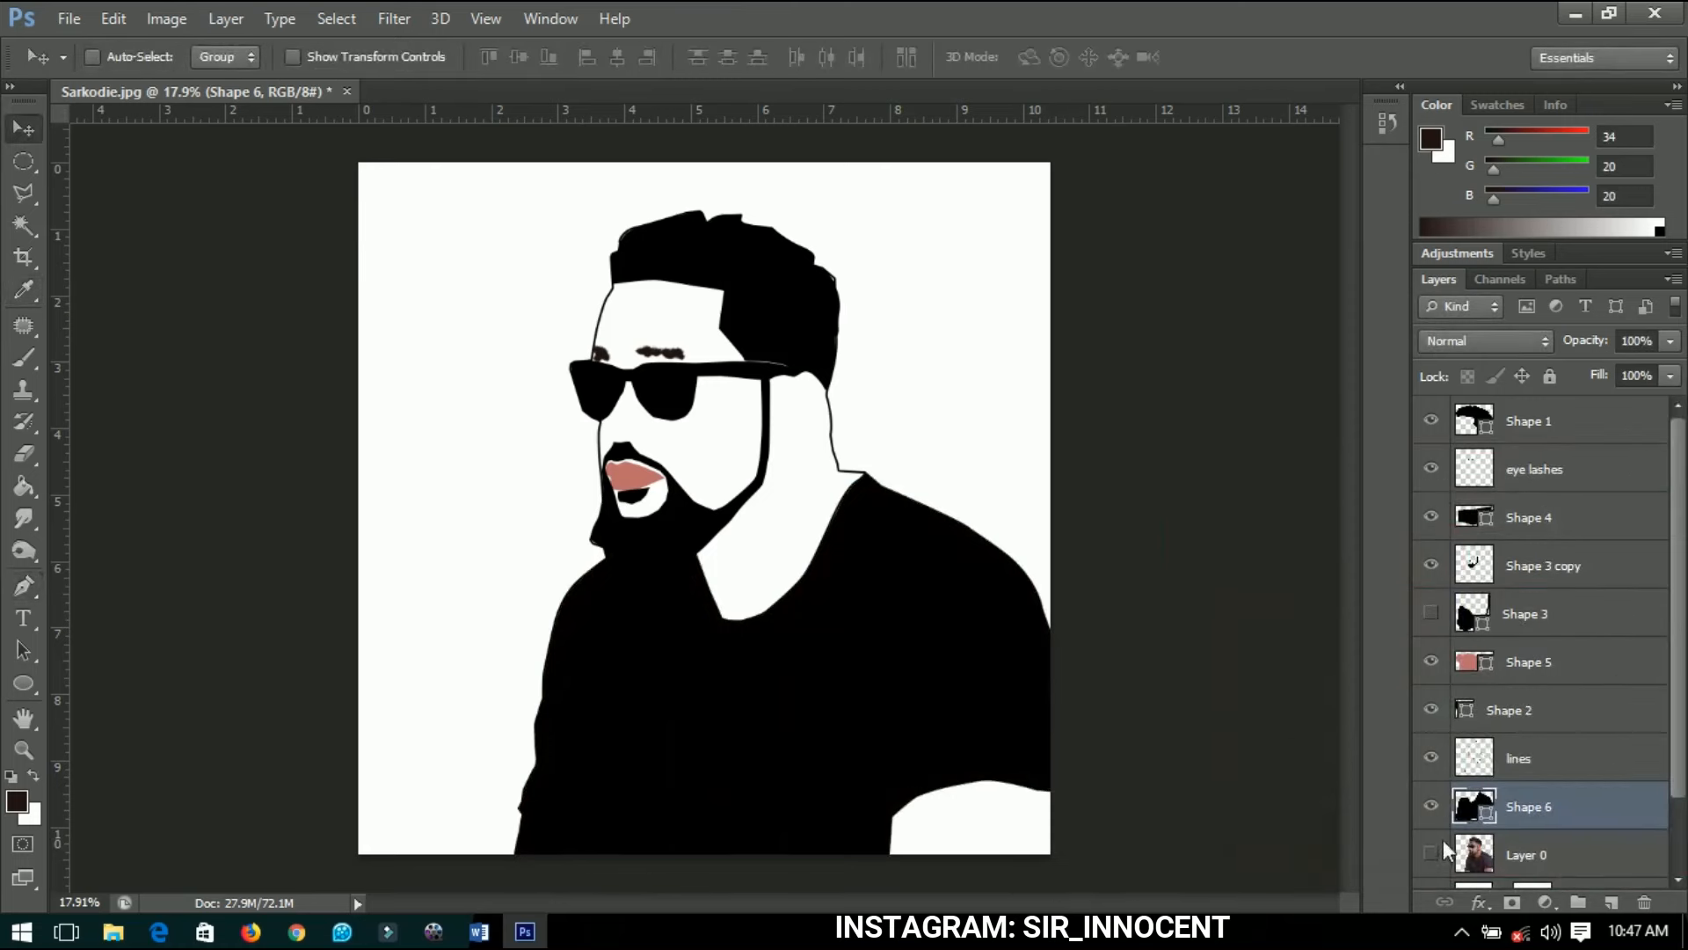
pyautogui.hotkey('ctrl', 'j')
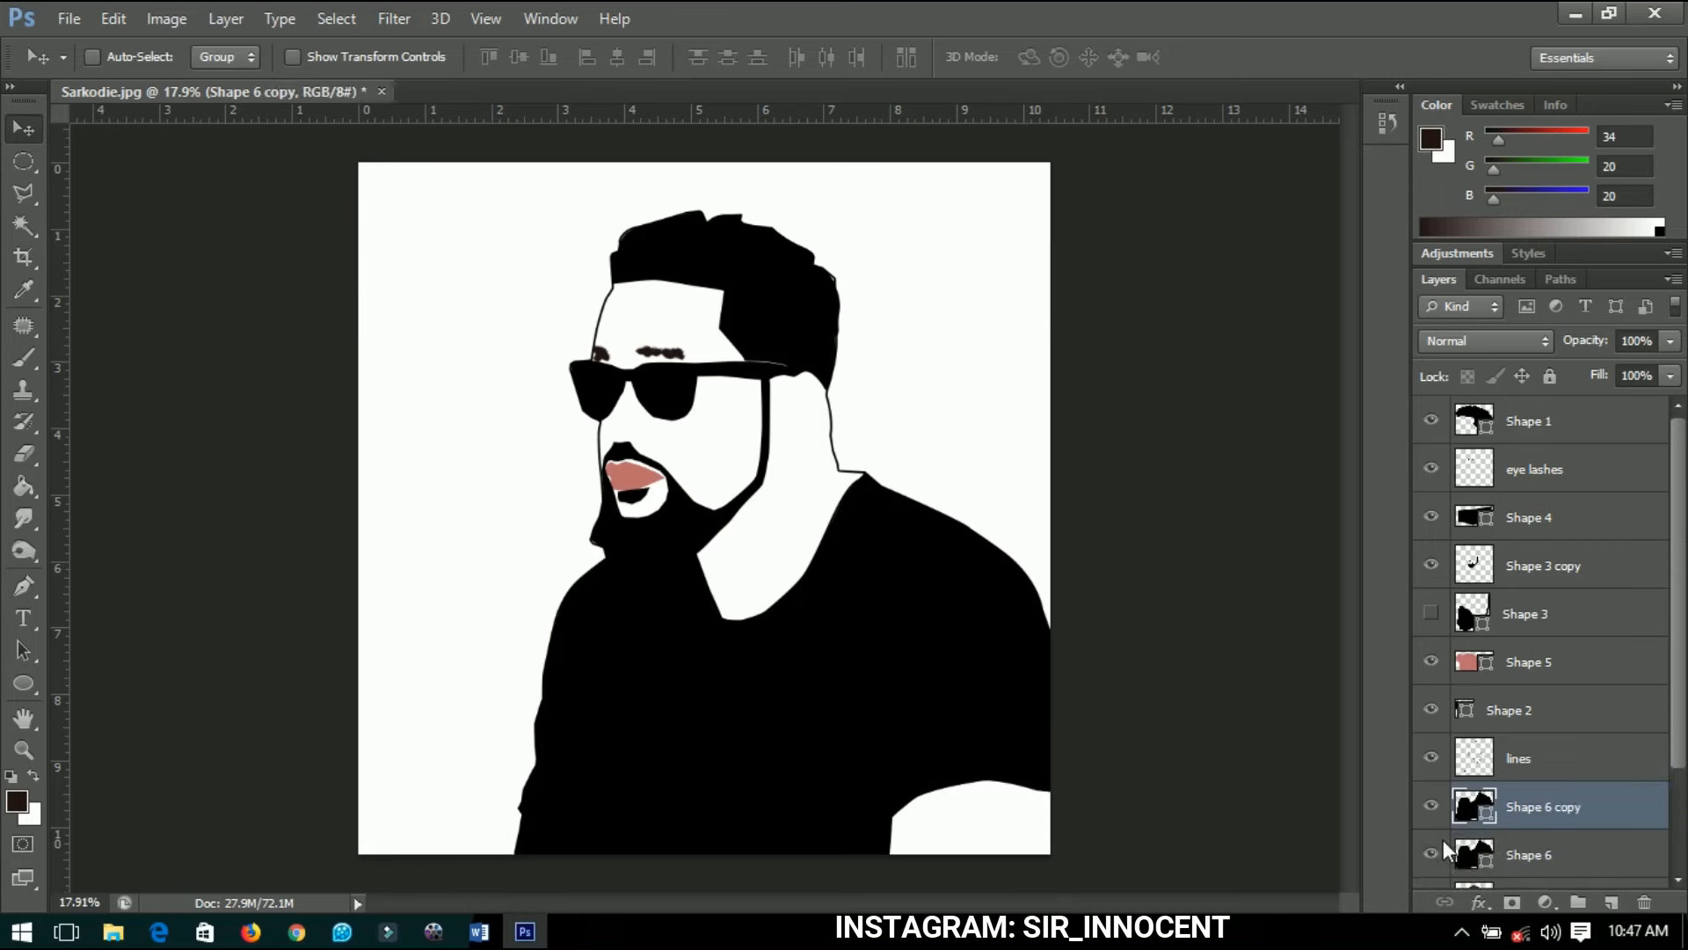
pyautogui.rightClick(1538, 798)
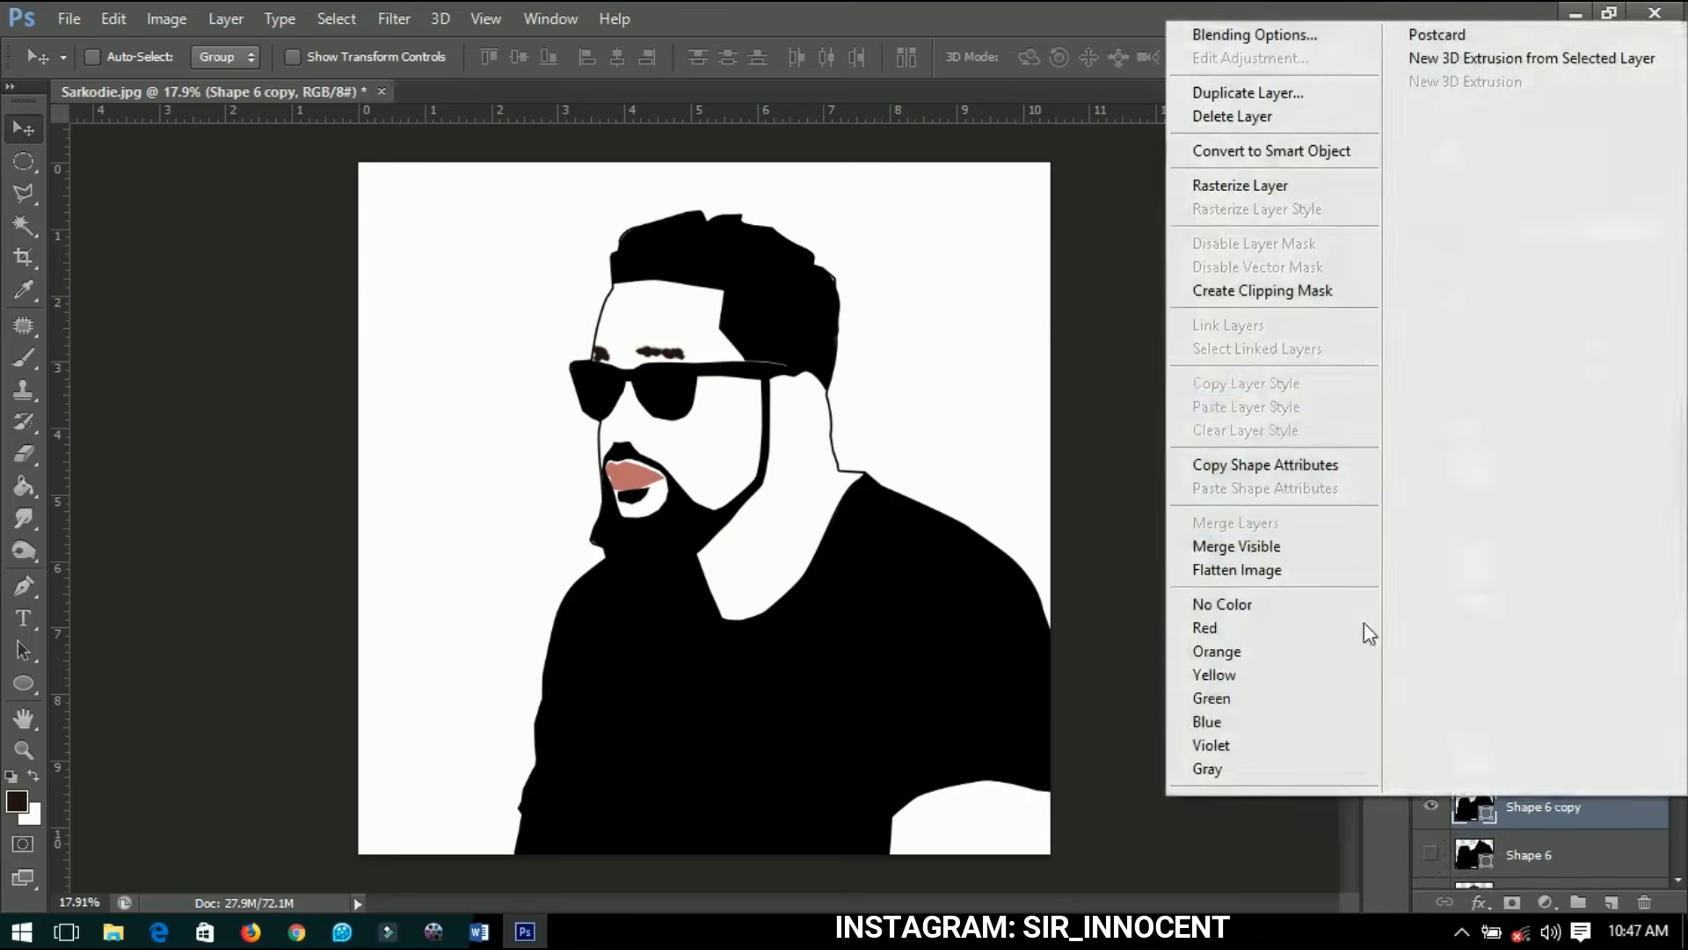
pyautogui.click(1257, 187)
# Set the Shape 6 copy layer's opacity to 0% to expose the outlines around the left arm.
pyautogui.moveTo(1572, 331); pyautogui.dragTo(1414, 338)
pyautogui.scroll(2, 514, 828)
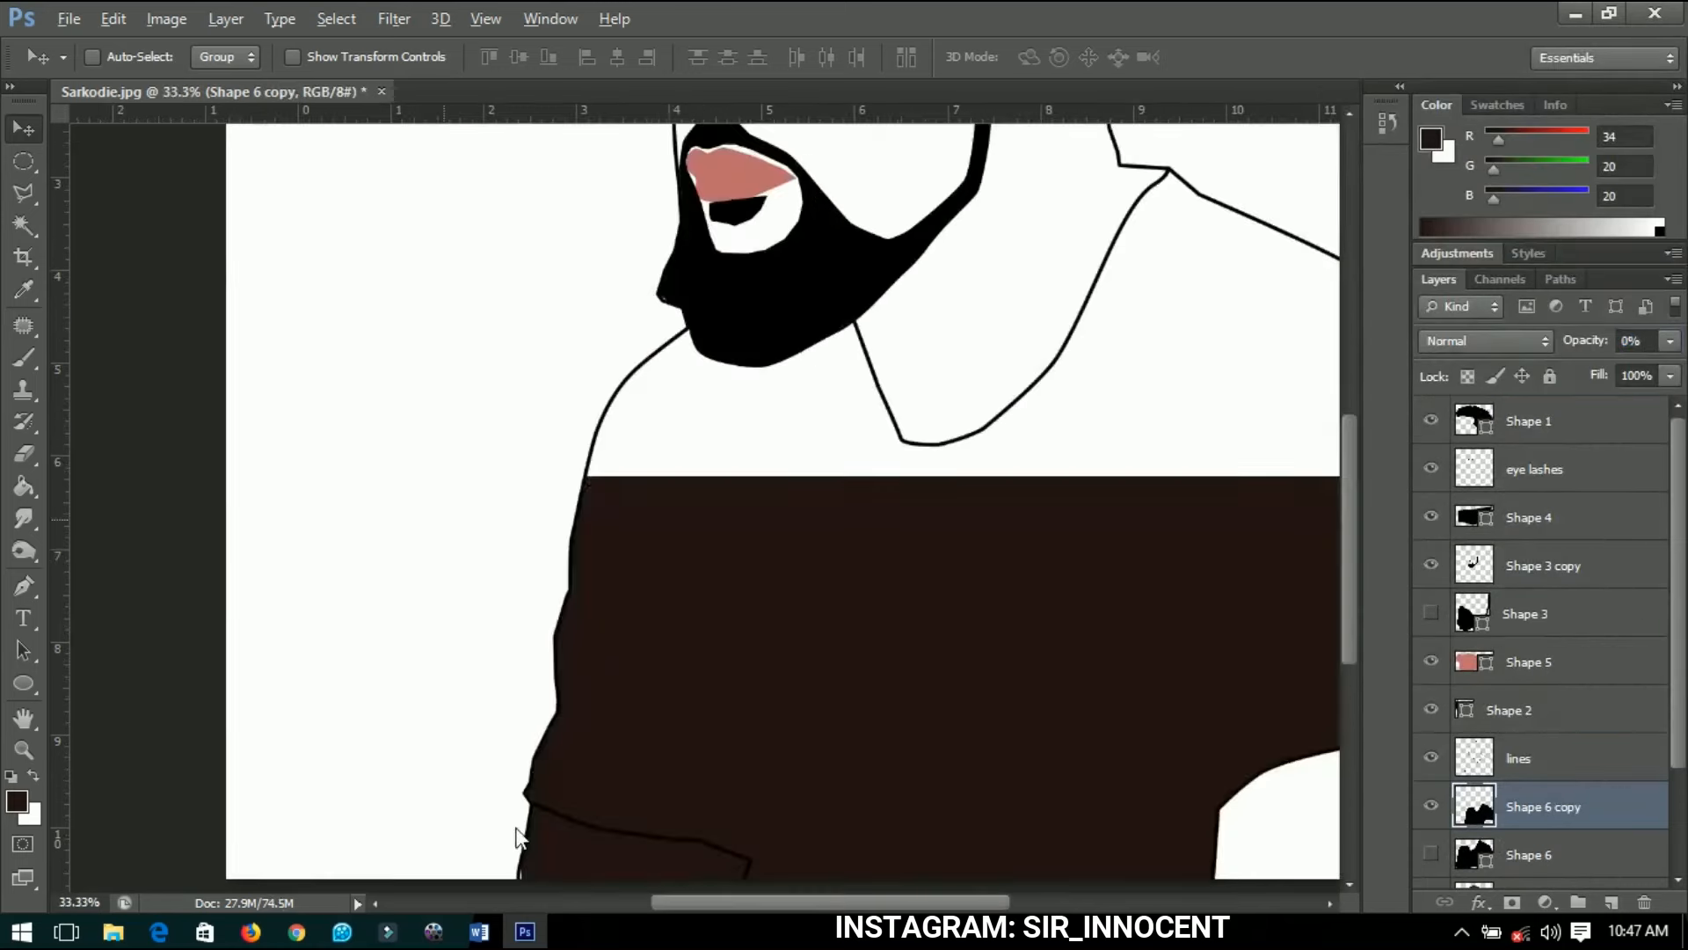
pyautogui.moveTo(575, 839); pyautogui.dragTo(654, 651)
pyautogui.scroll(2, 661, 653)
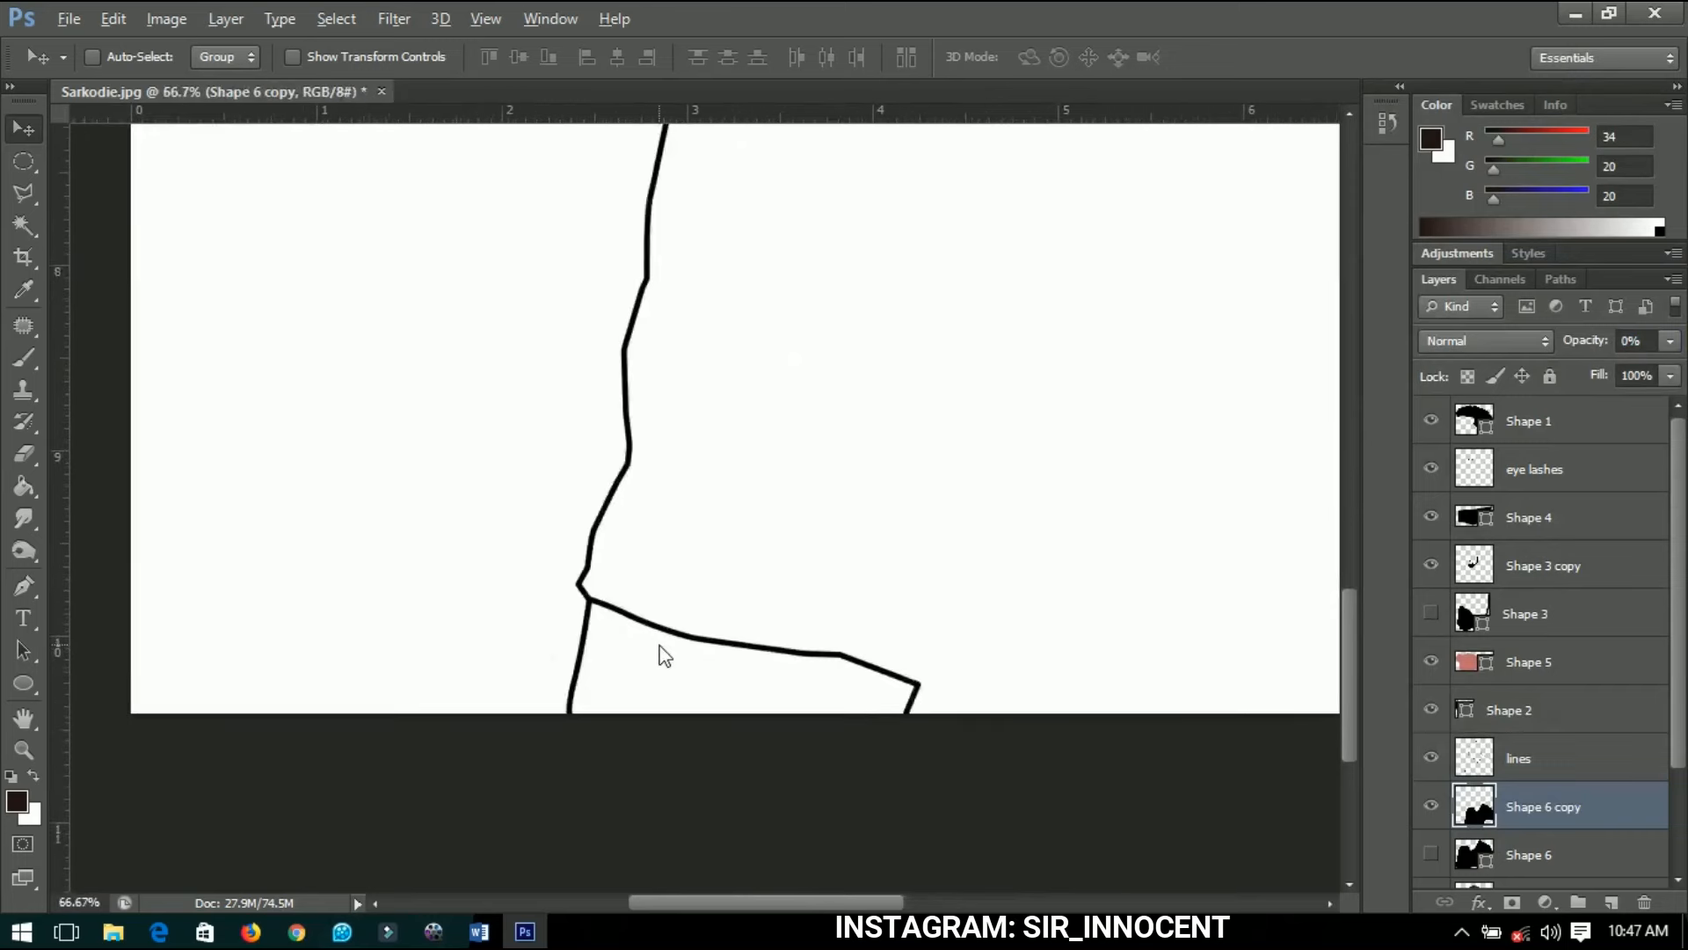
pyautogui.moveTo(443, 719); pyautogui.dragTo(566, 708)
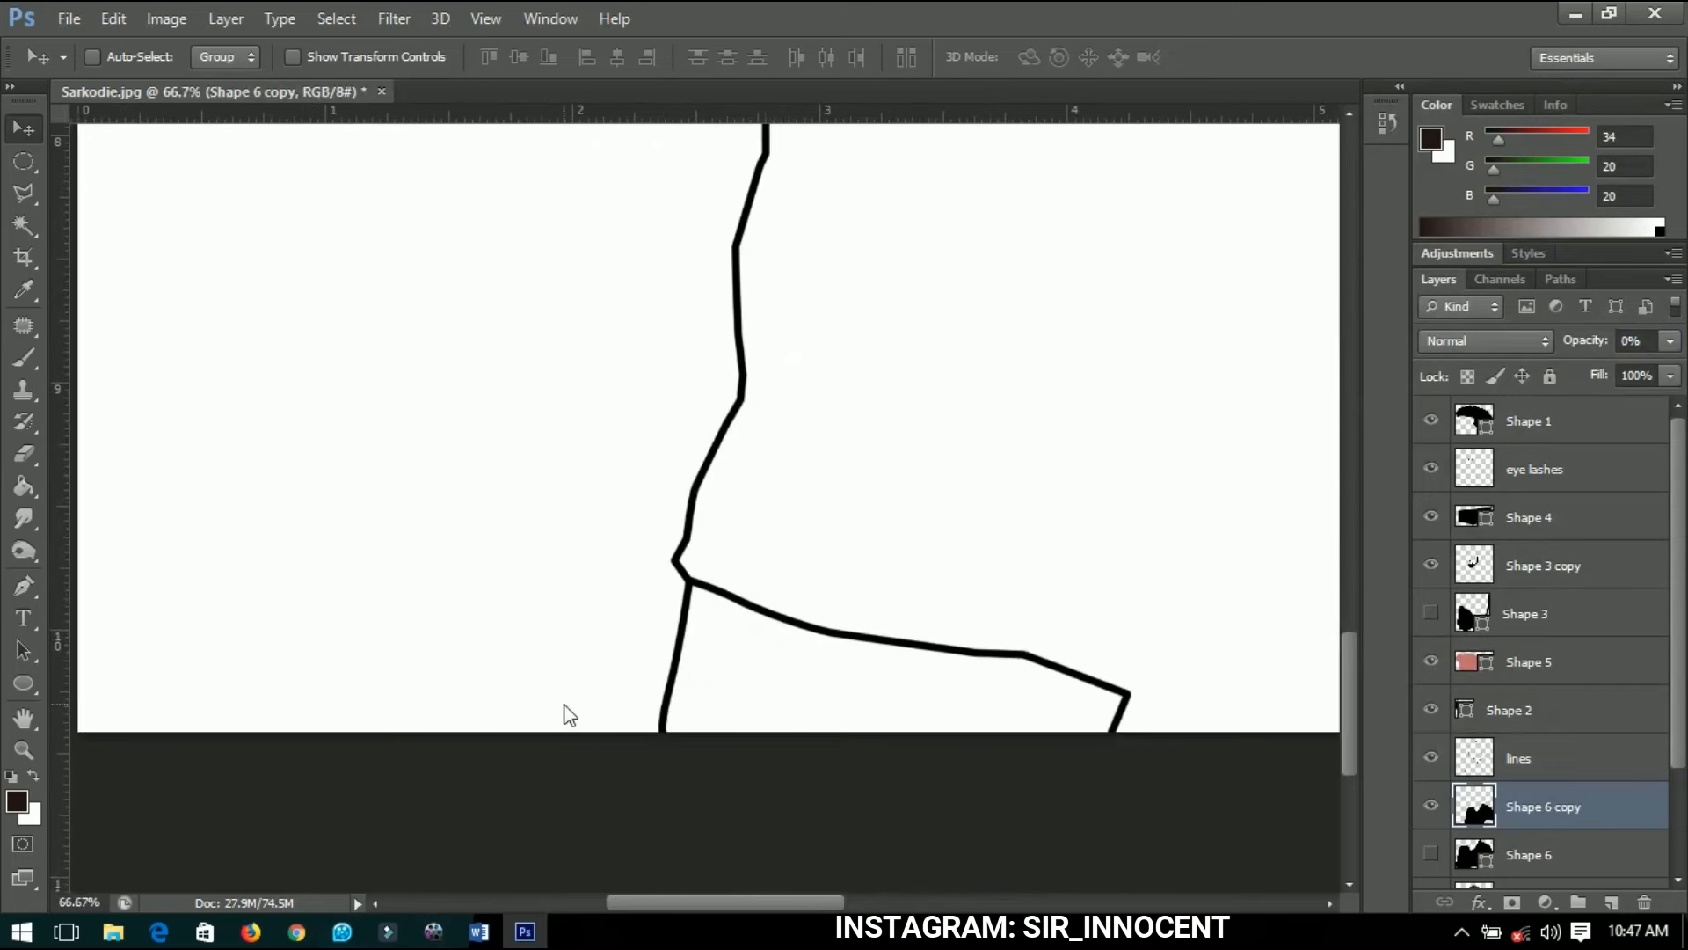
# Select the bare arm area below the left sleeve hem with the Polygonal Lasso, following the drawn lines and closing below the canvas.
pyautogui.click(30, 199)
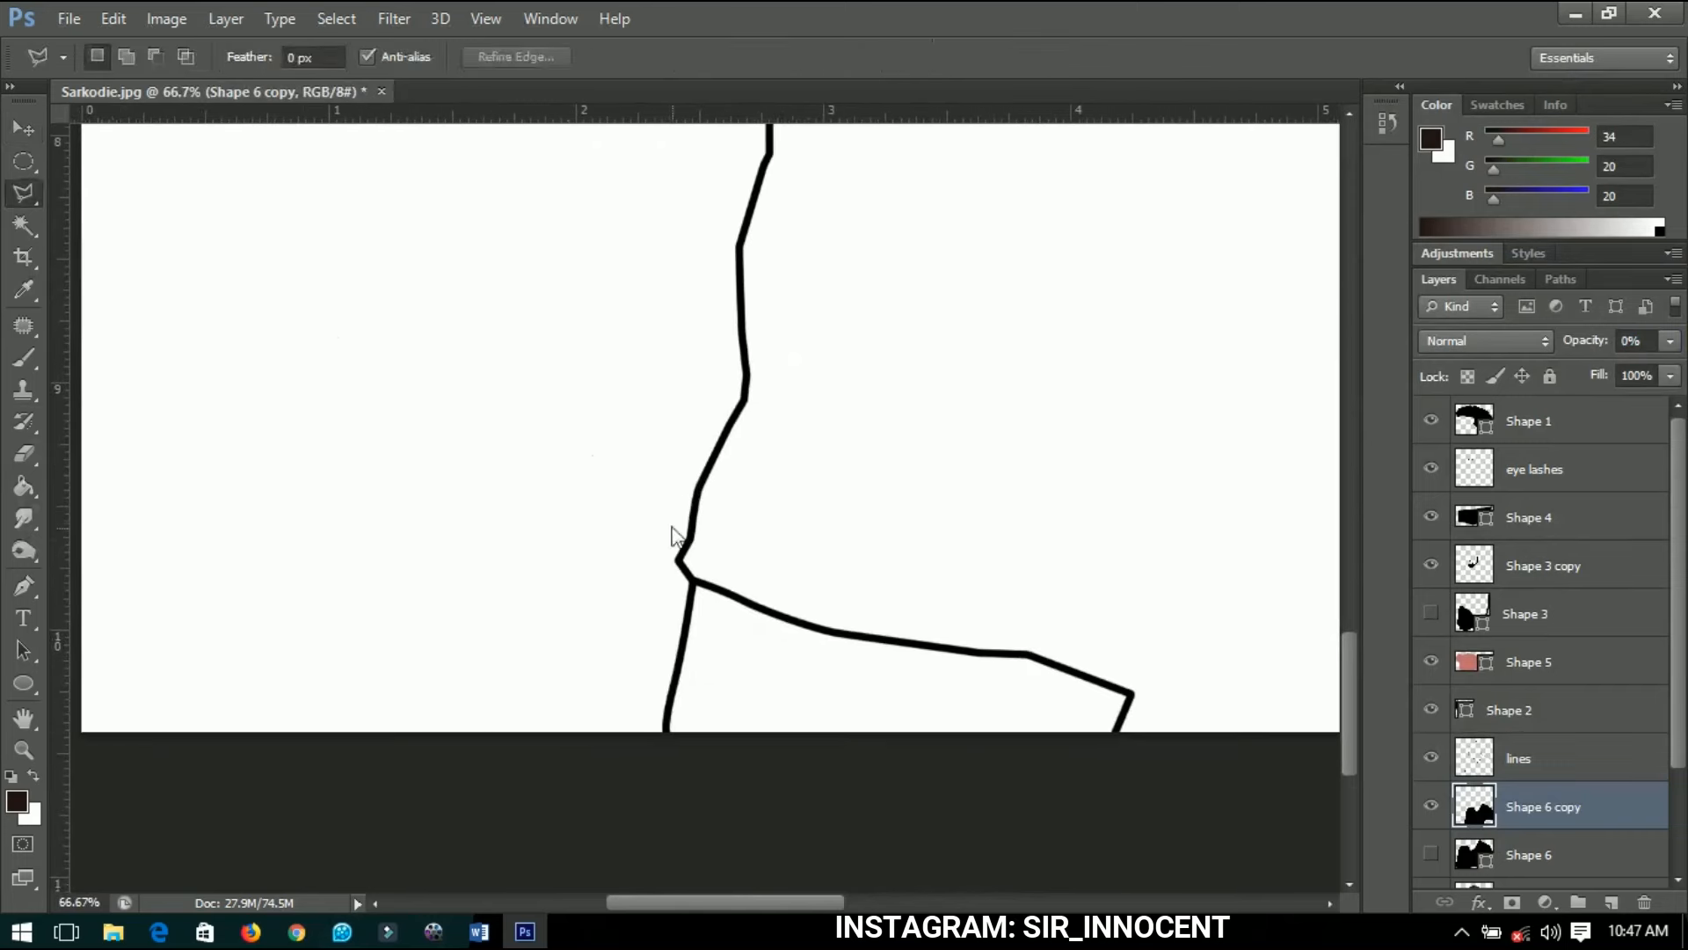
pyautogui.click(694, 581)
pyautogui.click(761, 610)
pyautogui.click(802, 624)
pyautogui.click(841, 634)
pyautogui.click(1025, 656)
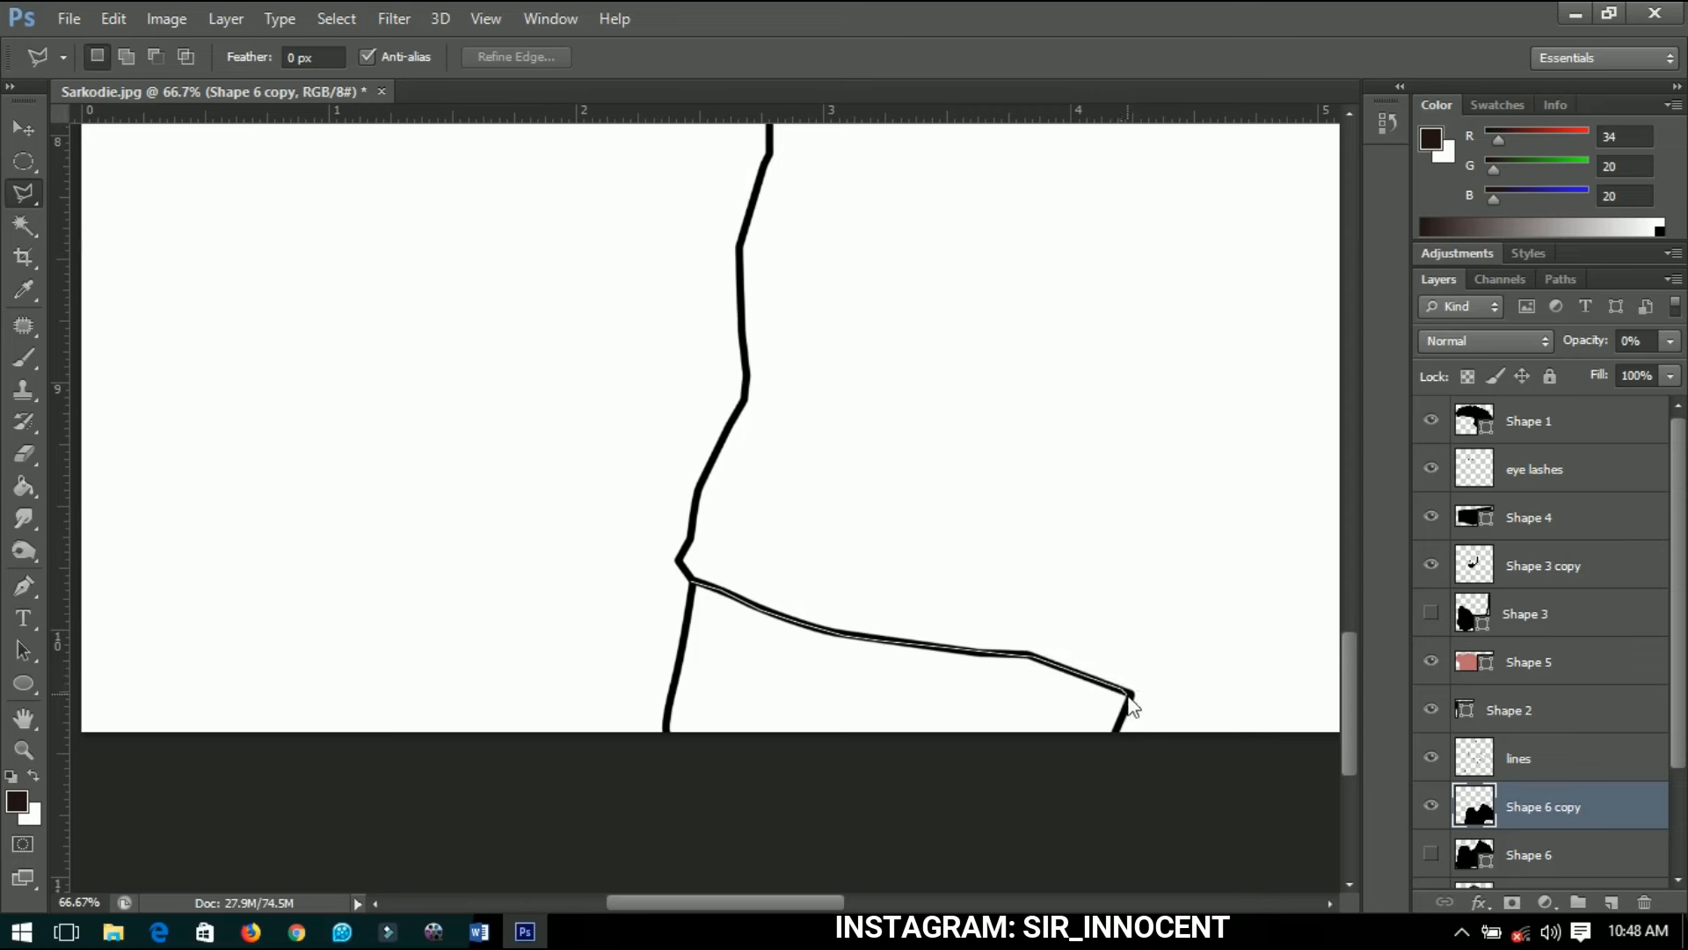
pyautogui.click(1111, 746)
pyautogui.click(628, 809)
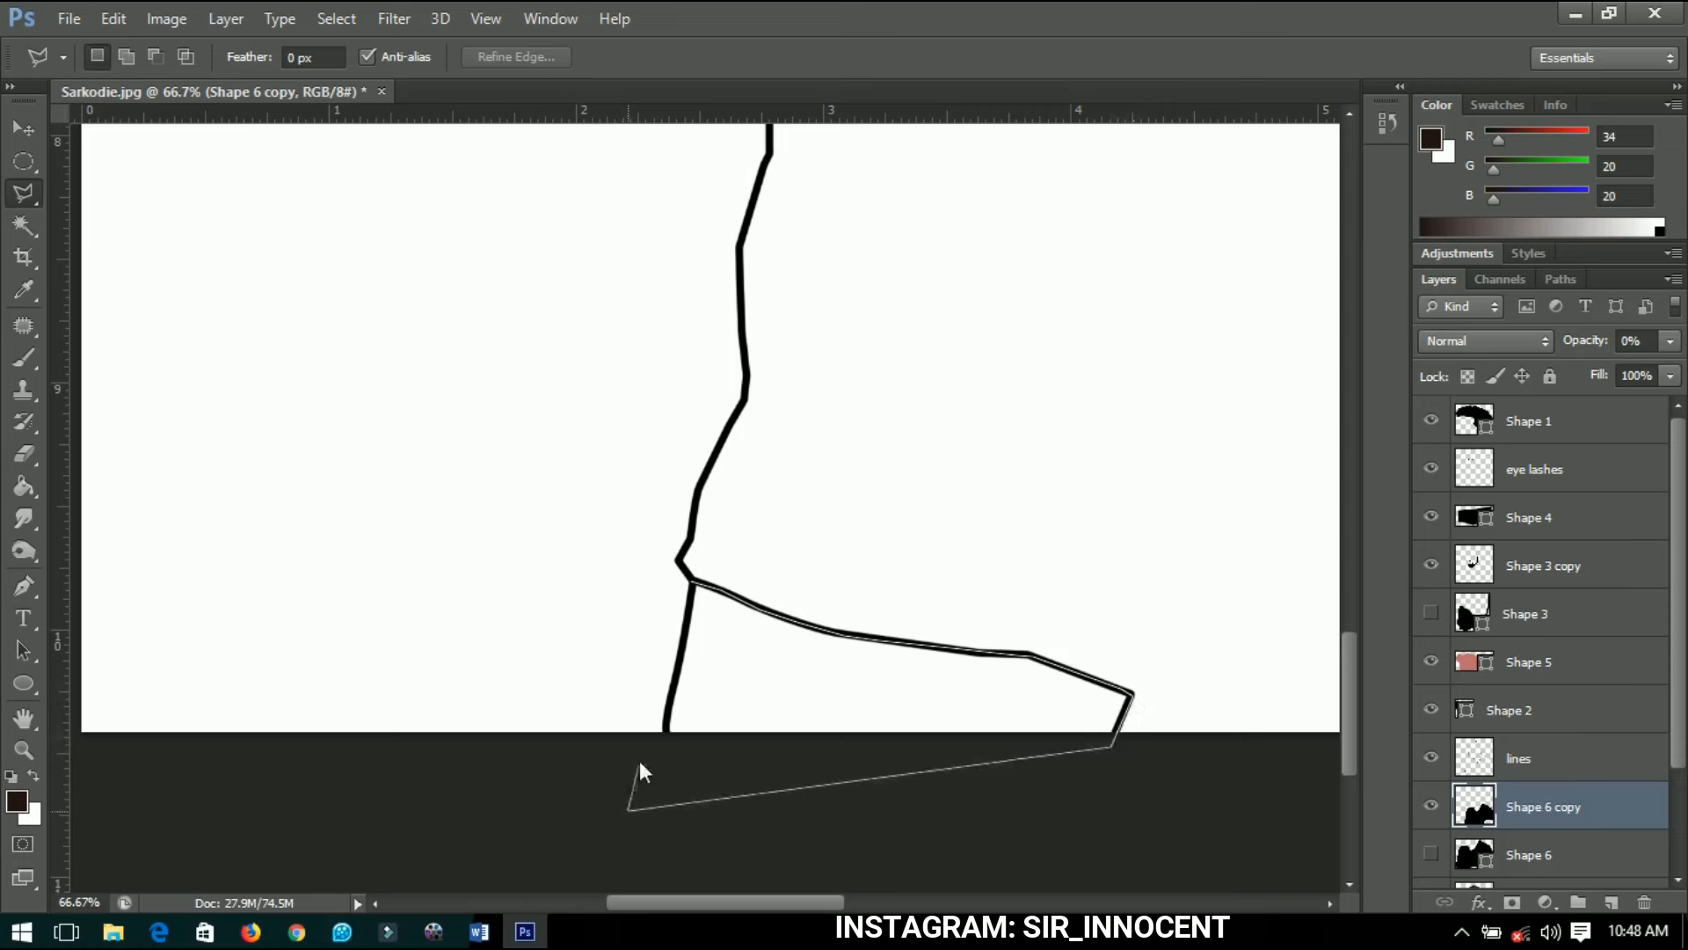
pyautogui.click(670, 728)
pyautogui.click(697, 586)
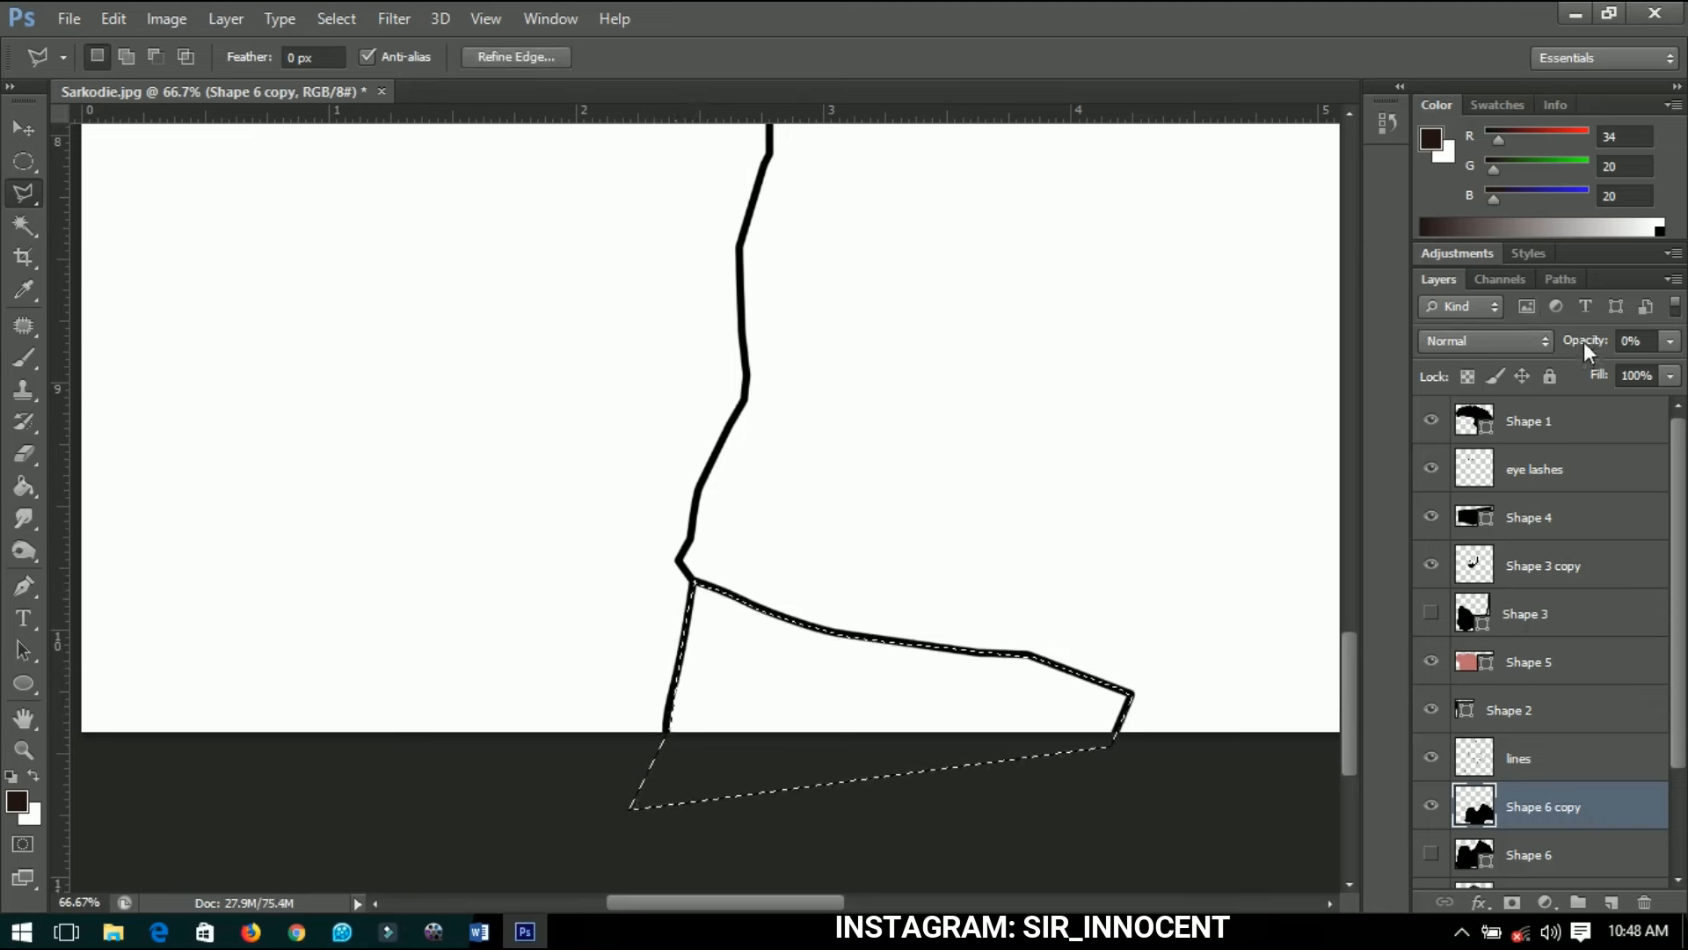
# Delete the selected arm area from the shirt, restore the Shape 6 copy layer to 100% opacity and deselect.
pyautogui.moveTo(1584, 341)
pyautogui.mouseDown()
pyautogui.moveTo(1655, 341)
pyautogui.moveTo(1601, 341)
pyautogui.moveTo(1618, 341)
pyautogui.mouseUp()
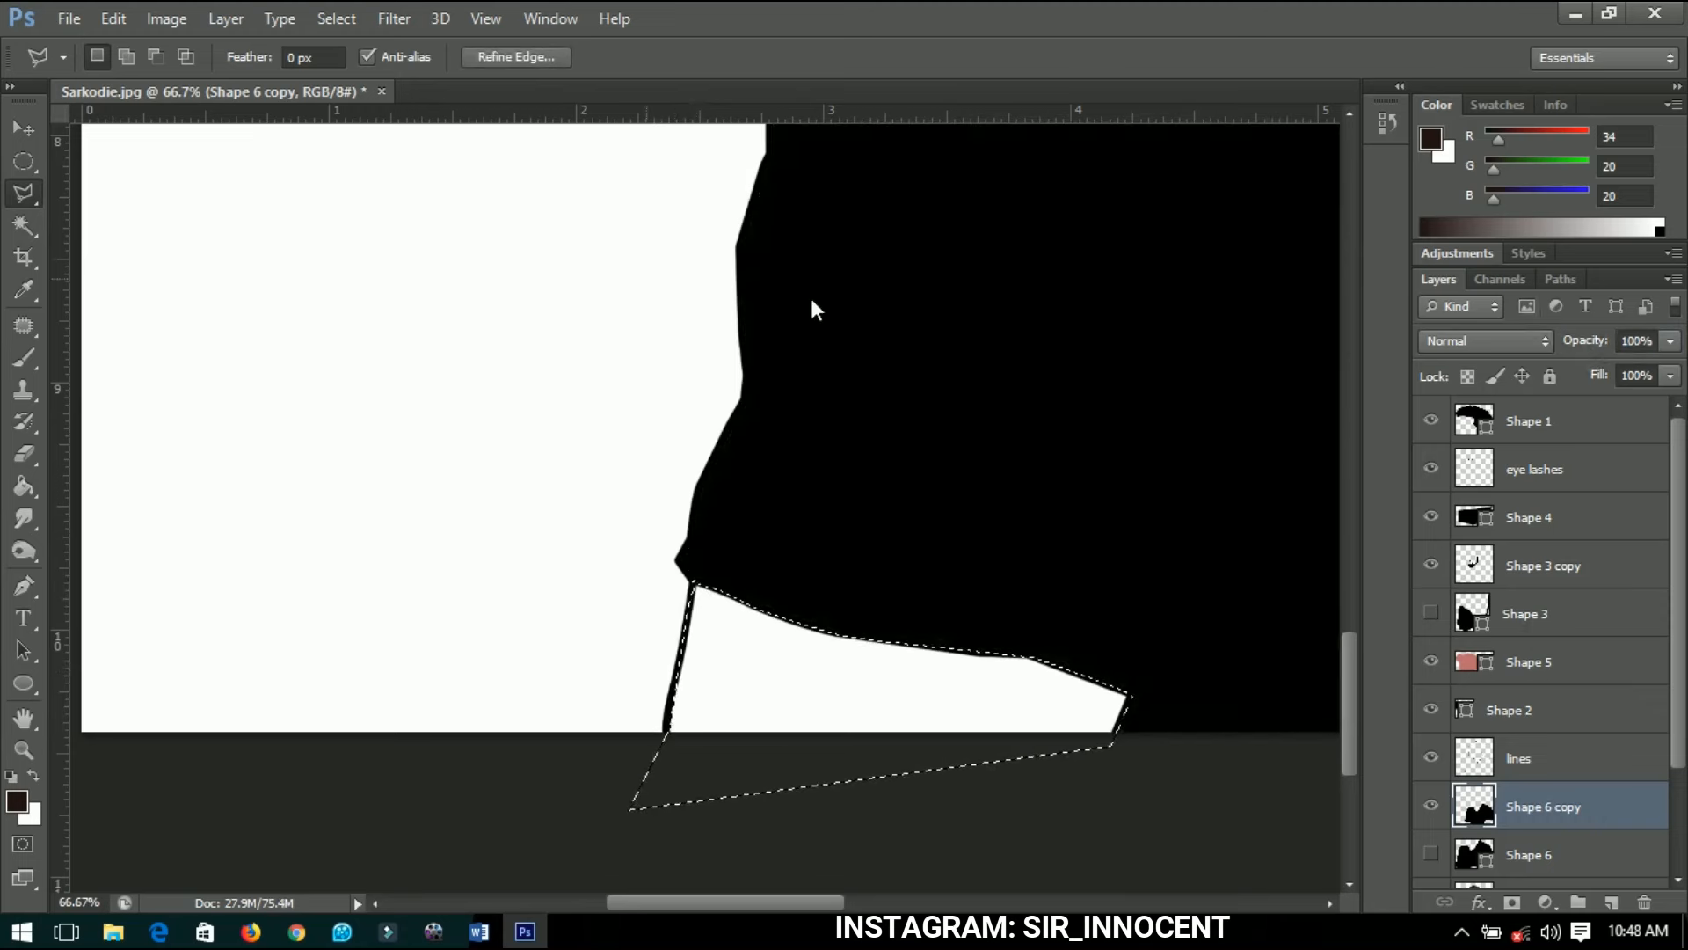
pyautogui.hotkey('ctrl', 'd')
pyautogui.hotkey('ctrl', '0')
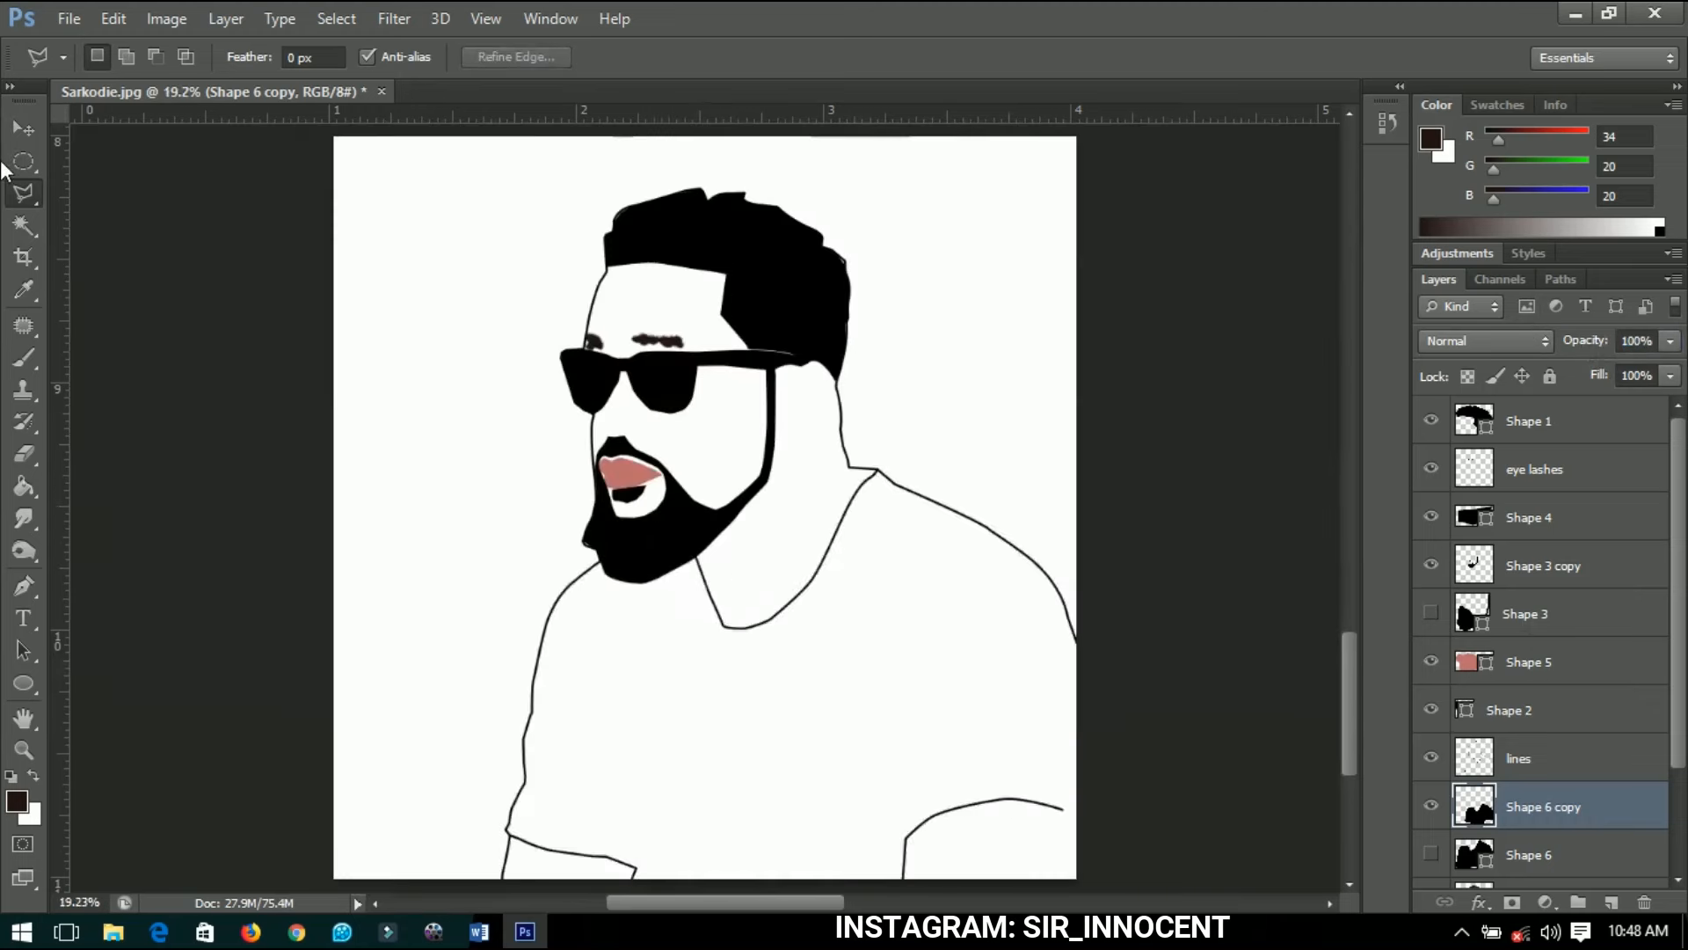
pyautogui.click(24, 128)
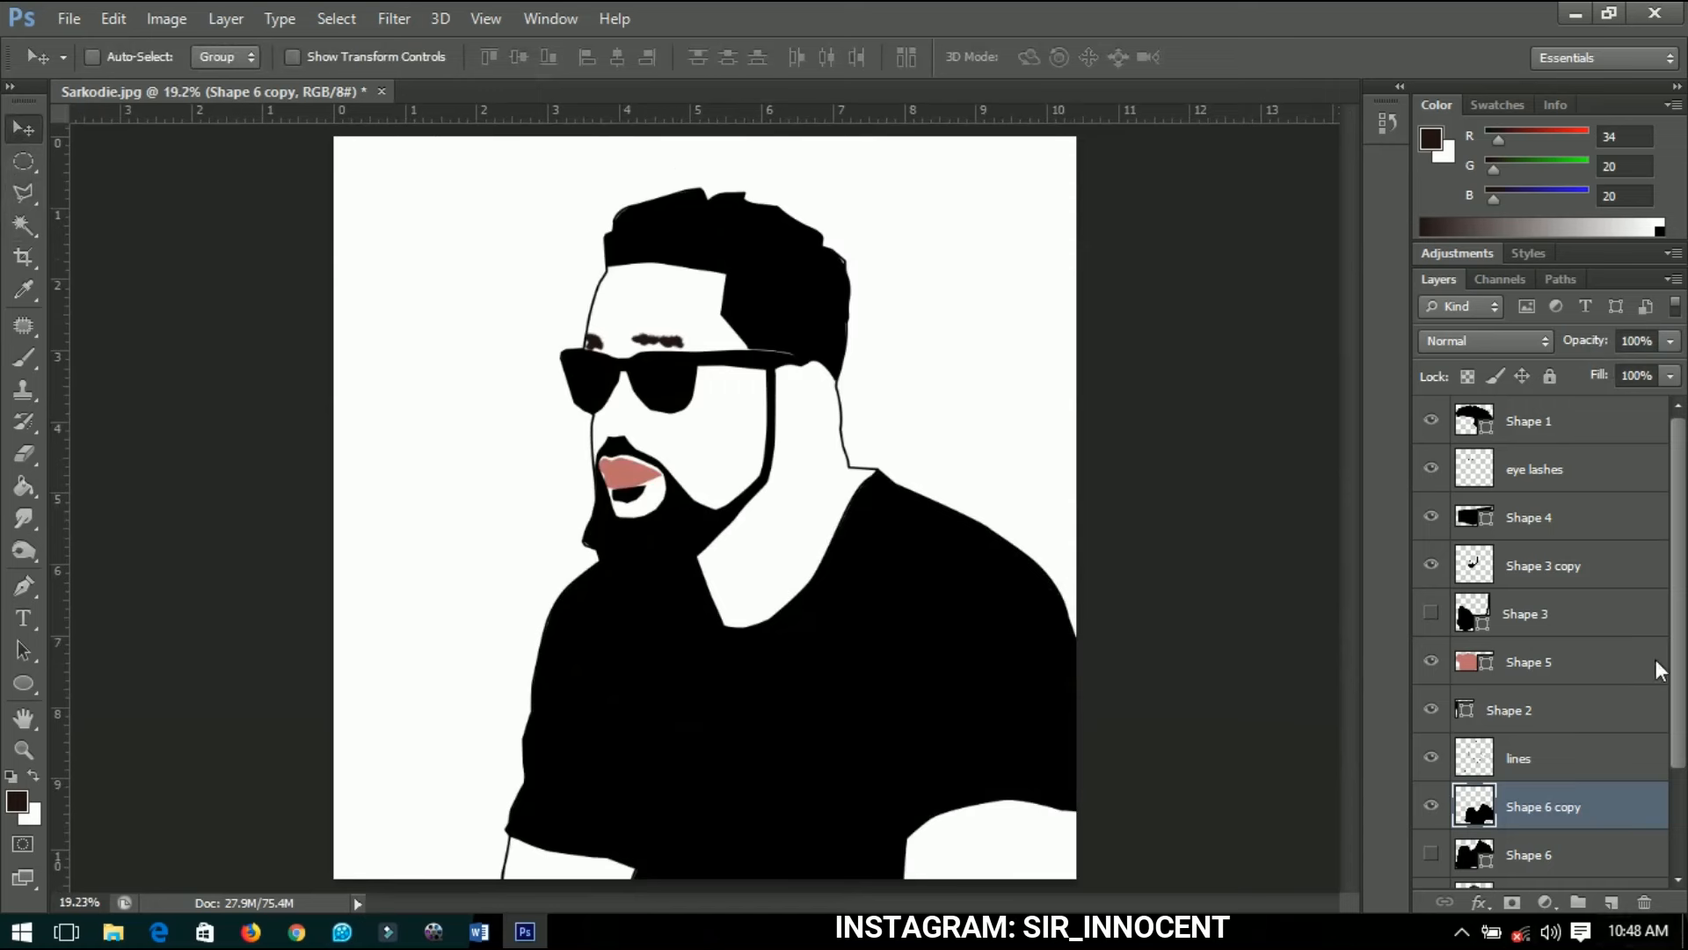
# Show the Layer 0 photo again beneath the traced shapes for reference around the ear.
pyautogui.scroll(-3, 1511, 772)
pyautogui.click(1431, 767)
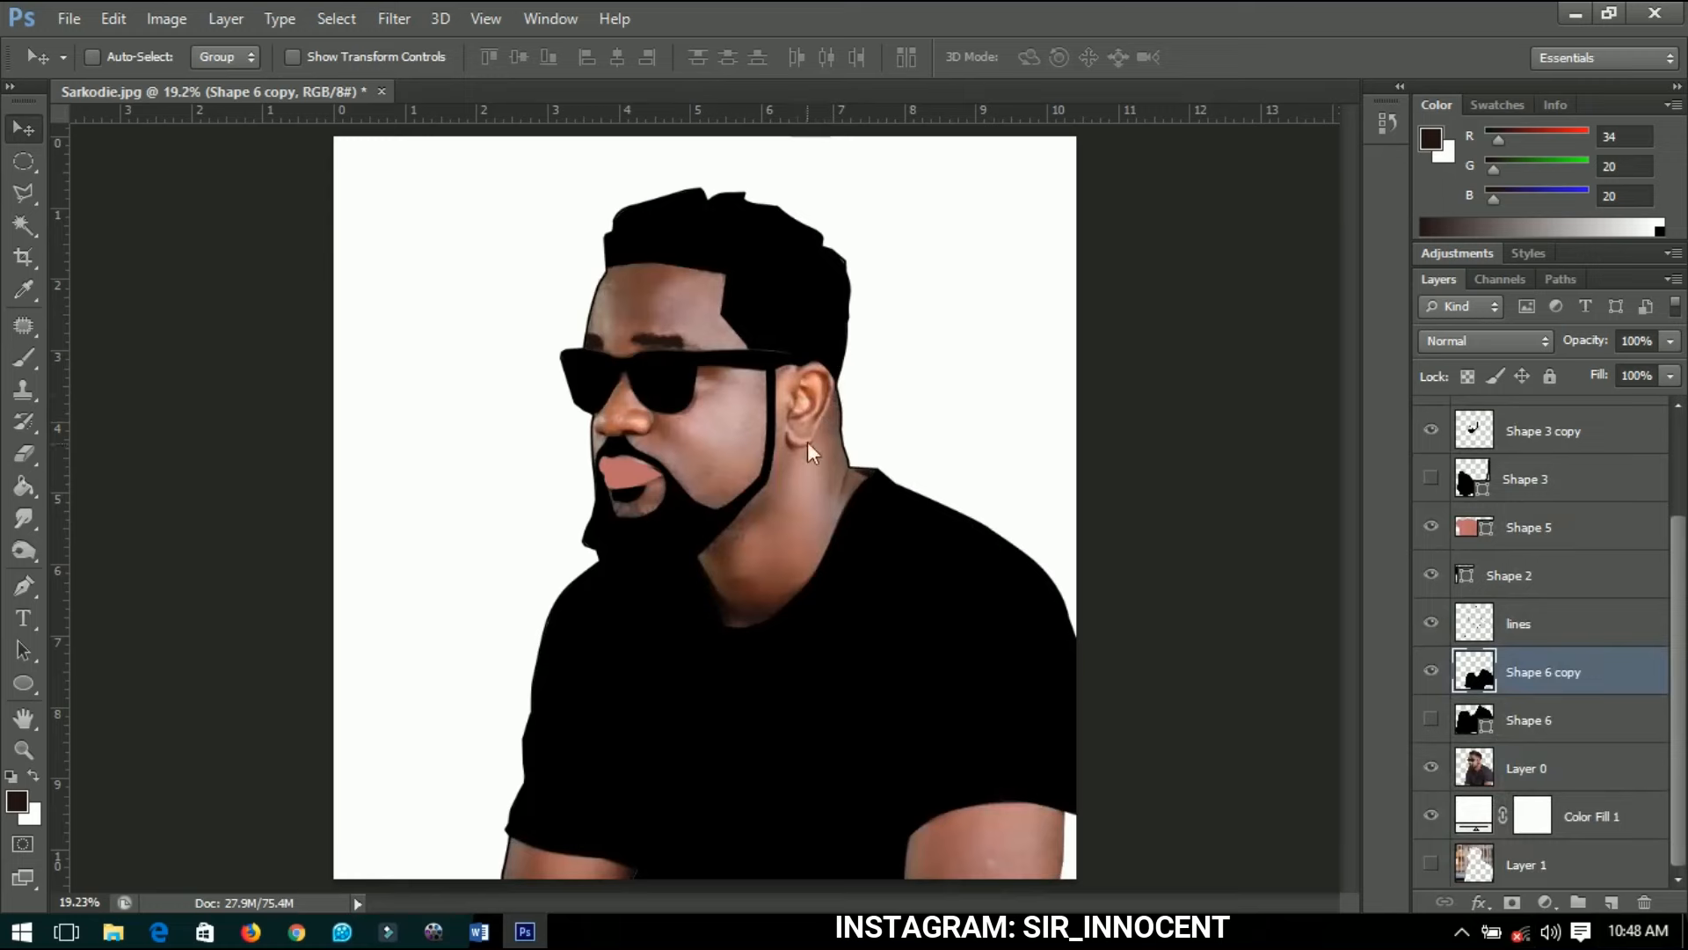
pyautogui.scroll(2, 809, 423)
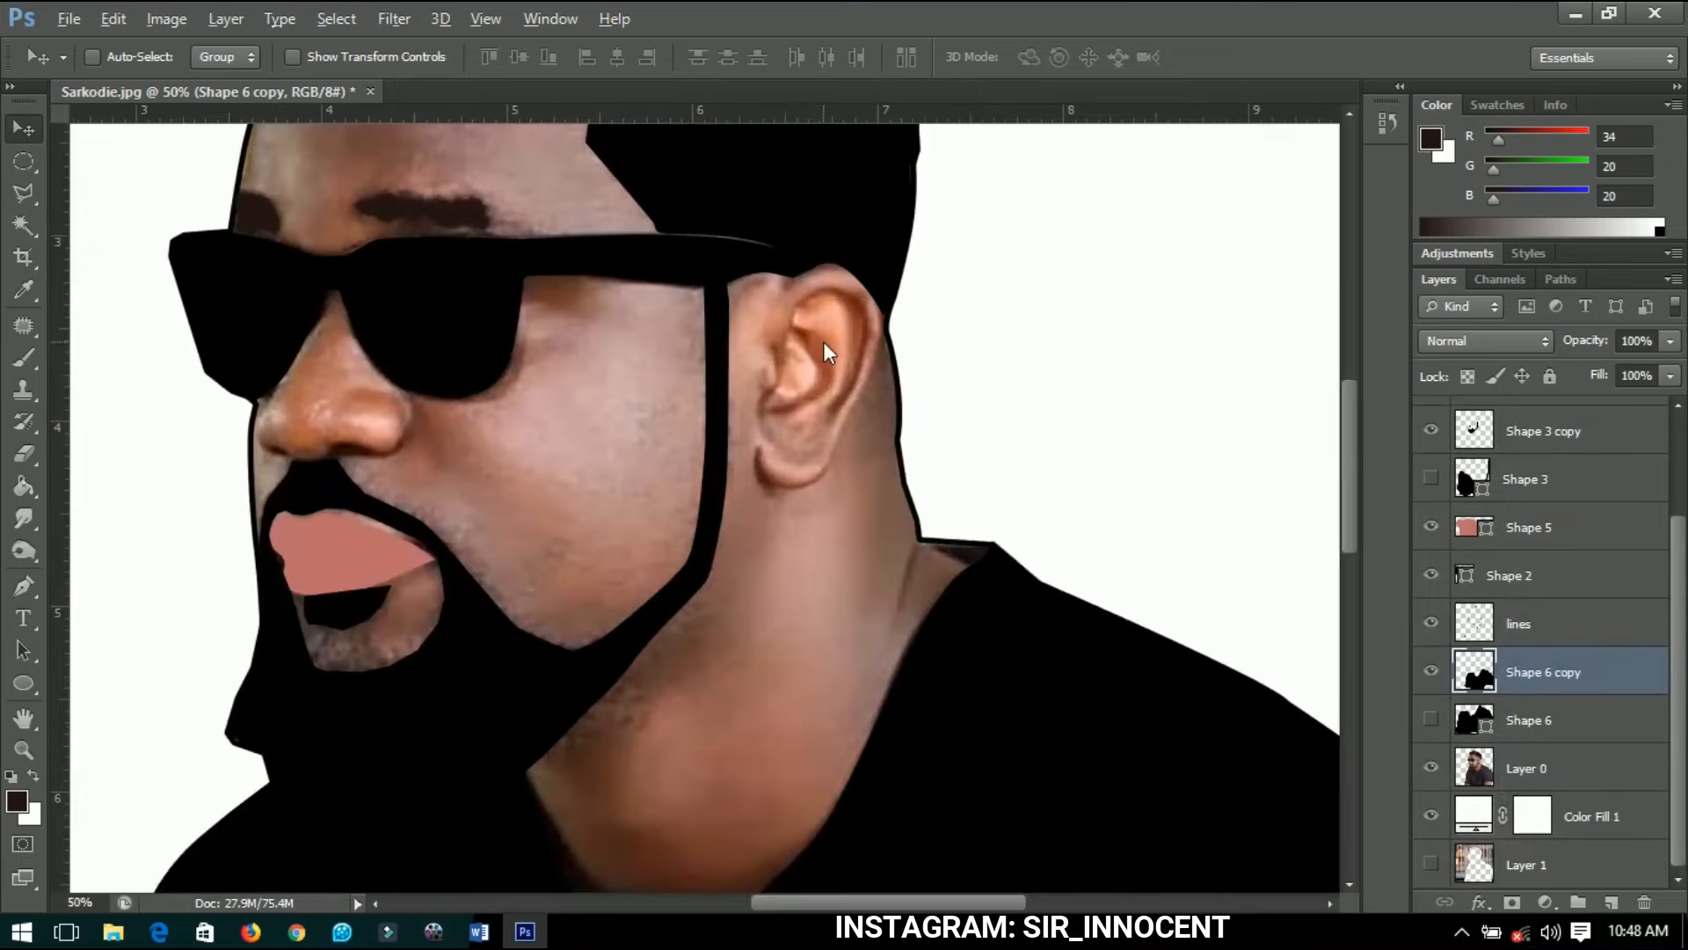
# Start a black Pen shape above the Shape 2 layer, tracing the outer edge of the ear's inner-rim shadow down toward the lobe.
pyautogui.scroll(2, 822, 341)
pyautogui.scroll(3, 1575, 718)
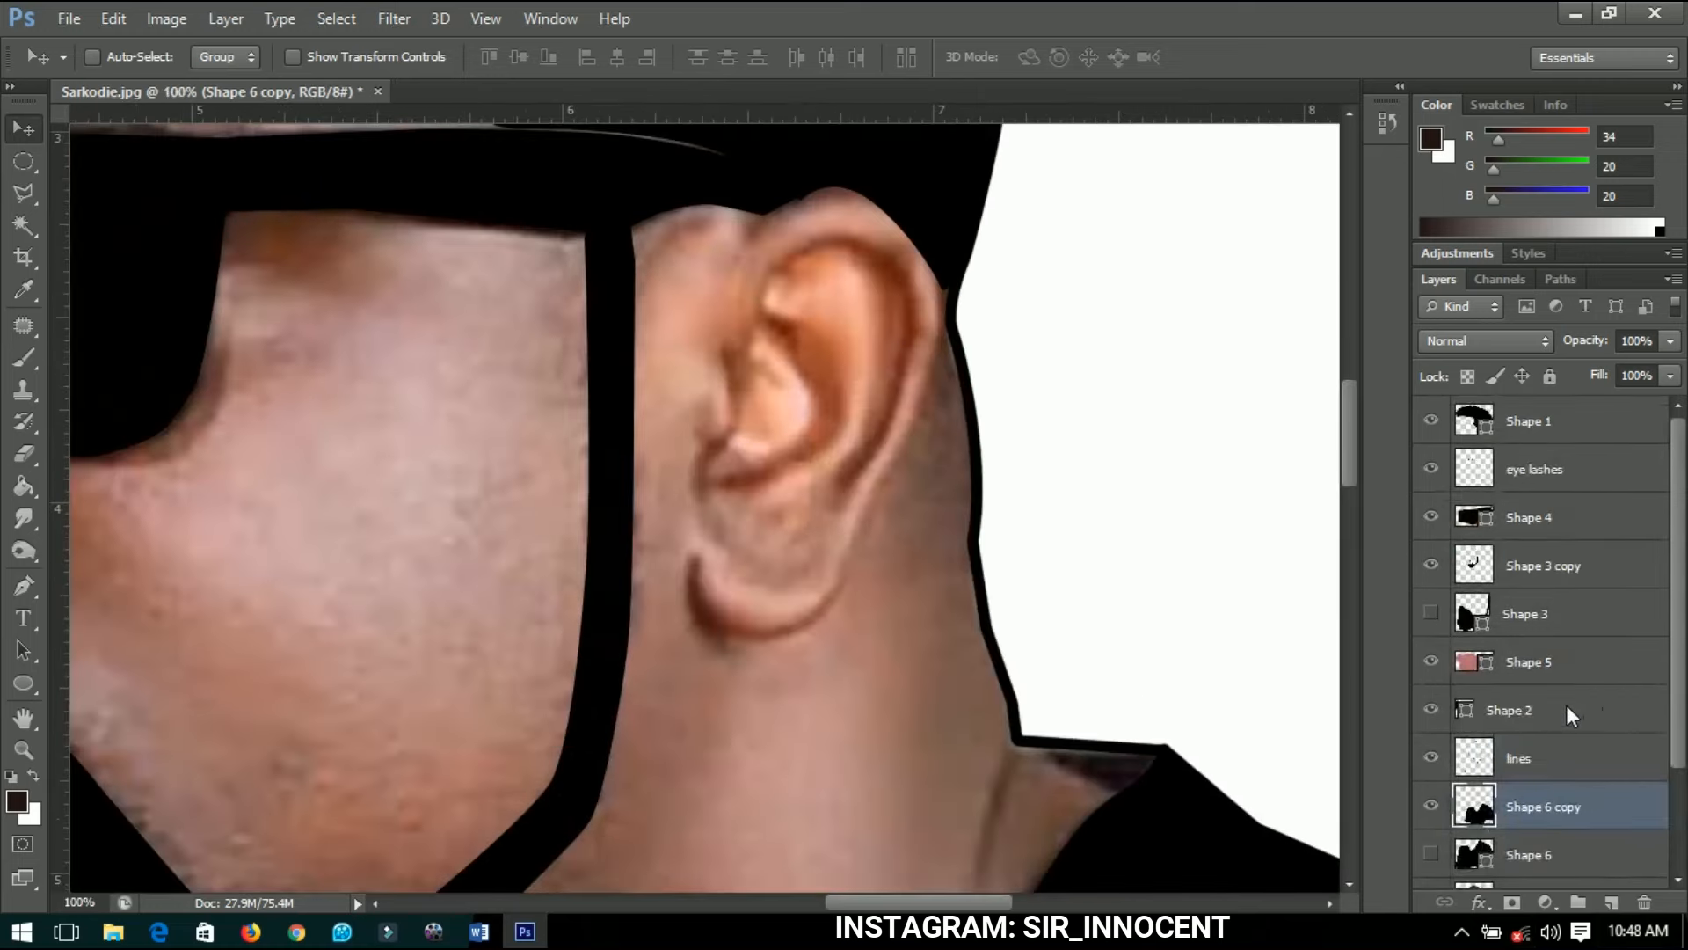
pyautogui.click(1532, 710)
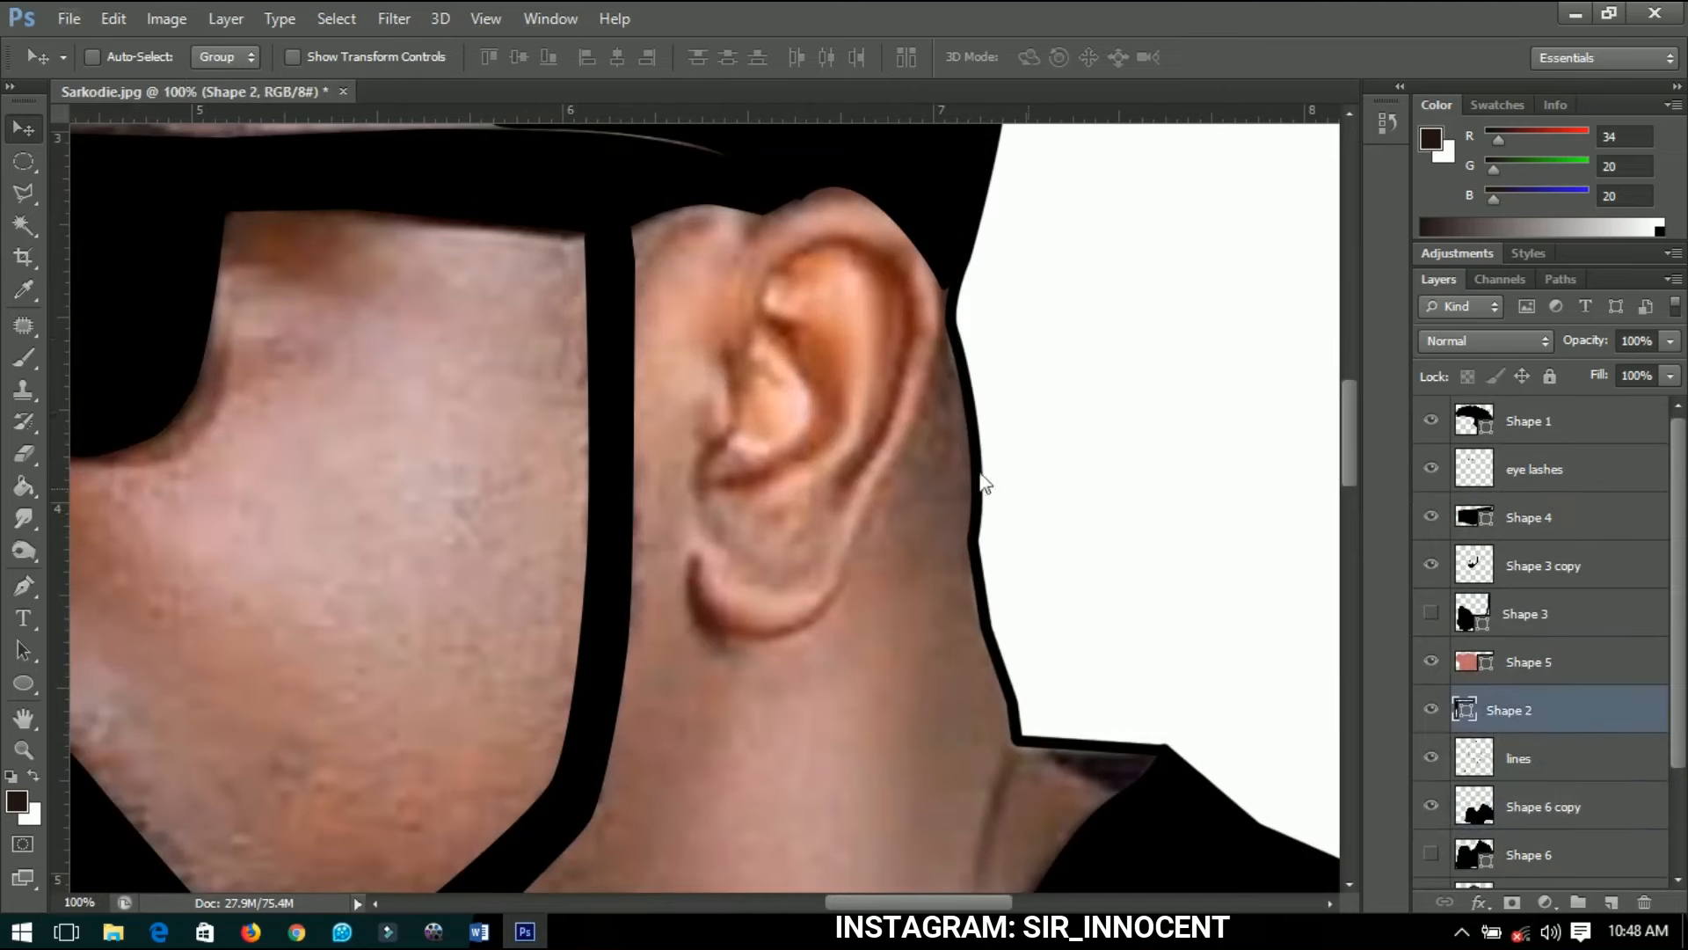
pyautogui.scroll(1, 791, 255)
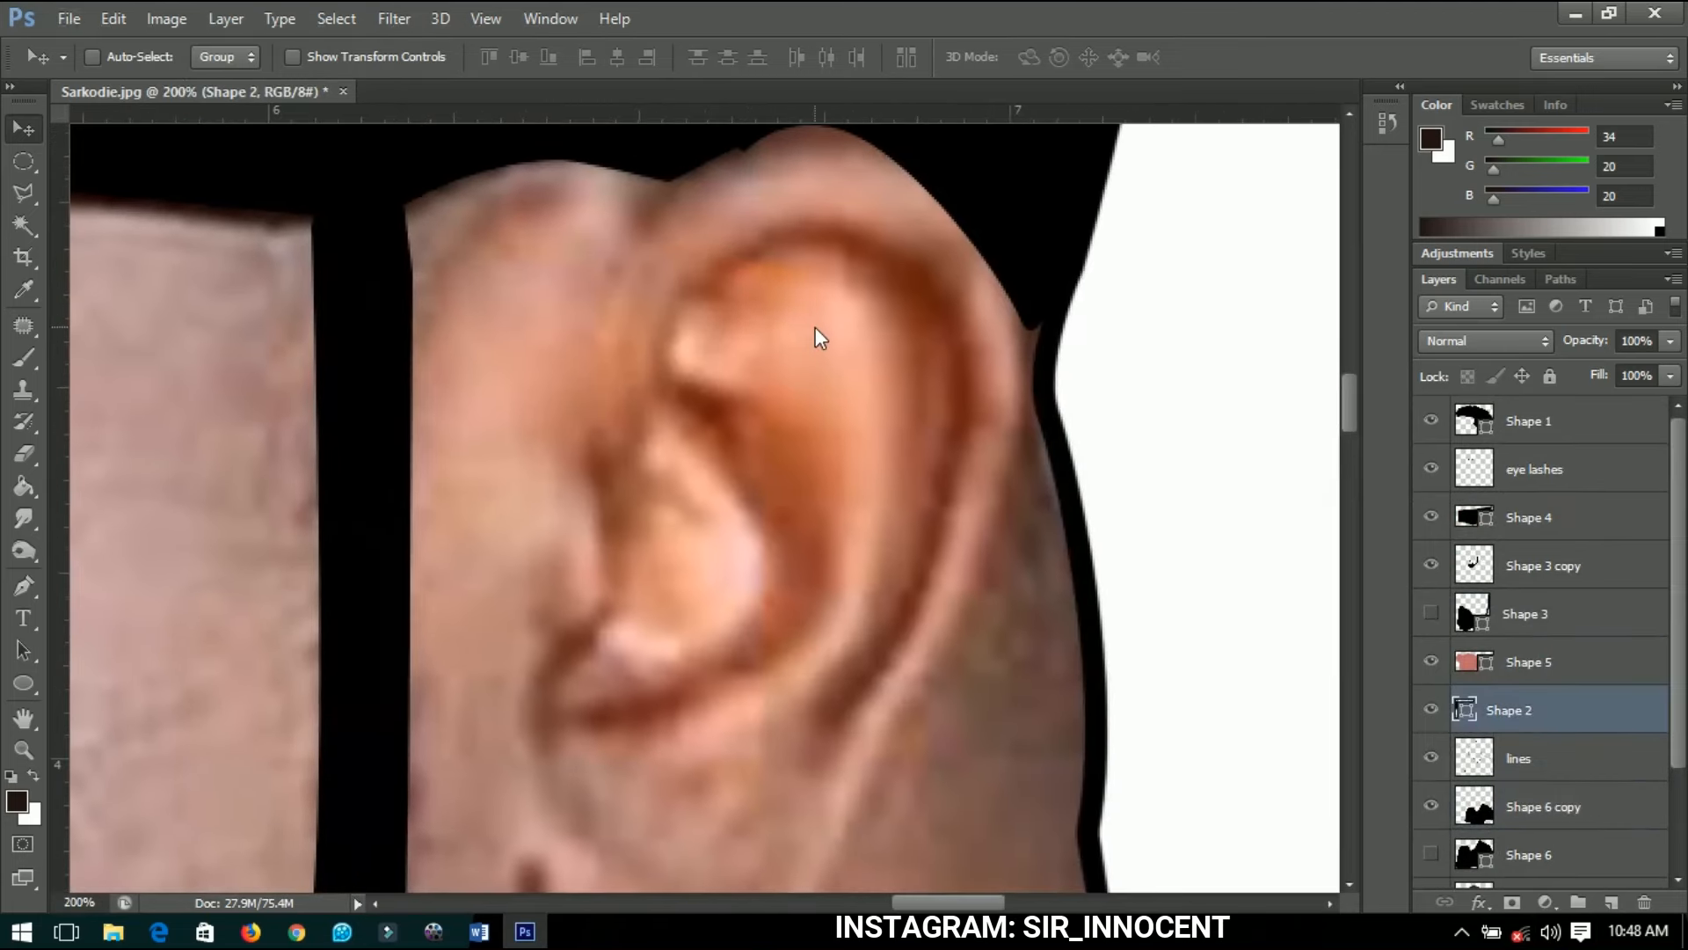
pyautogui.click(24, 586)
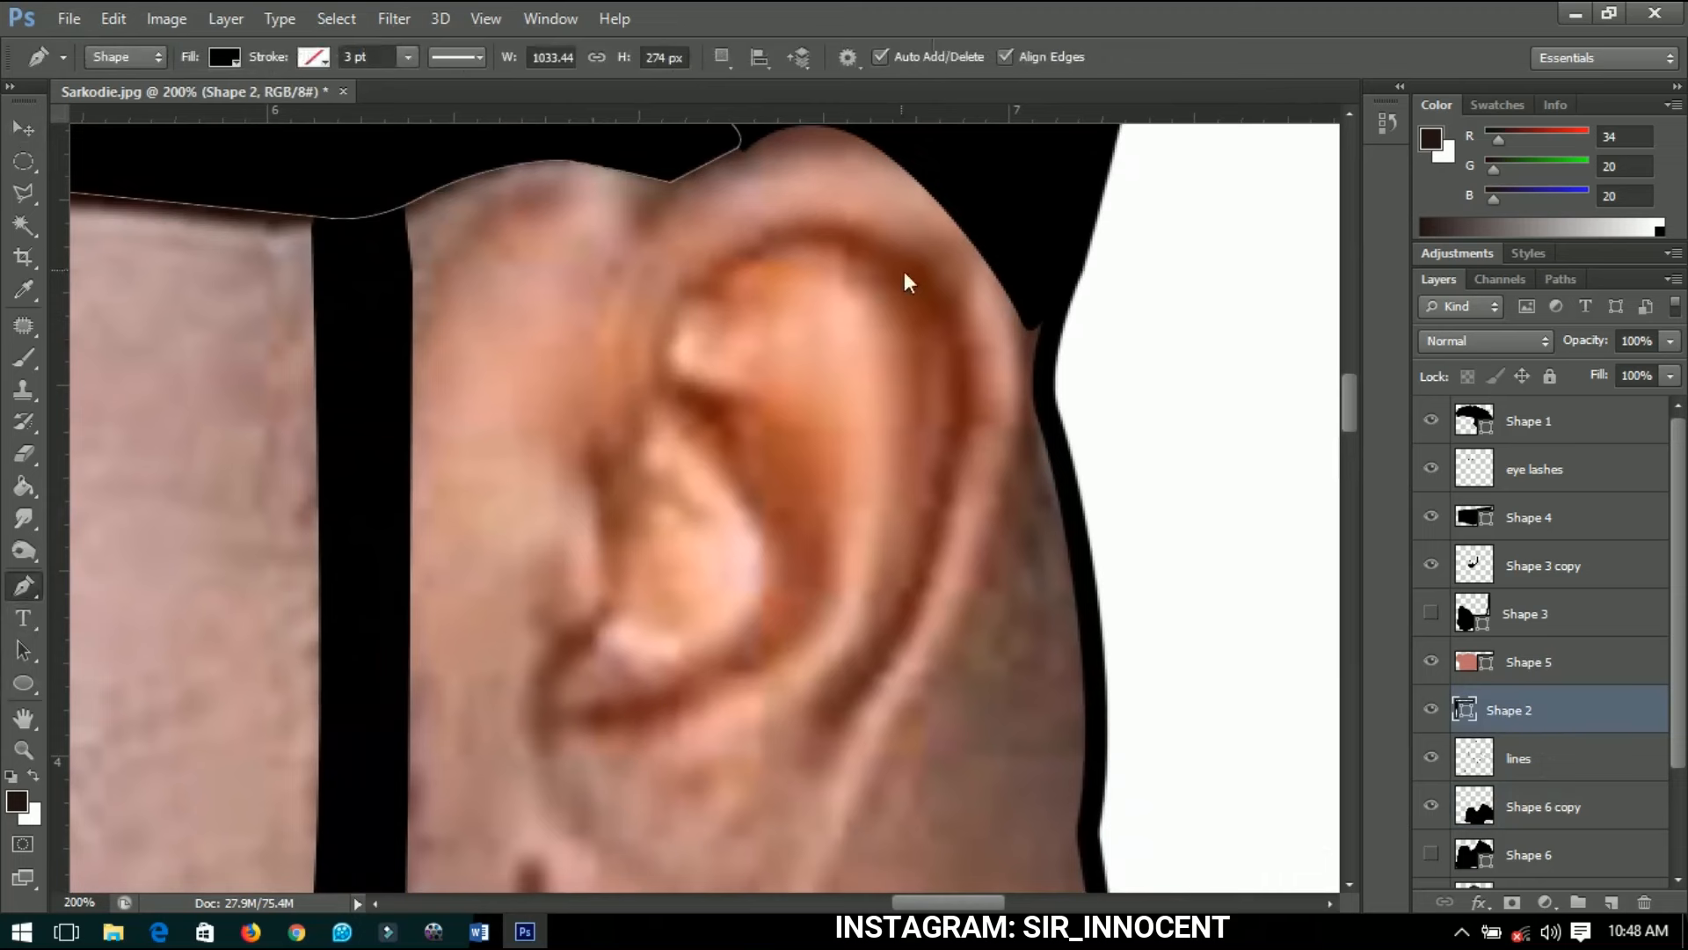
pyautogui.click(693, 282)
pyautogui.moveTo(732, 257); pyautogui.dragTo(781, 220)
pyautogui.moveTo(884, 239); pyautogui.dragTo(926, 264)
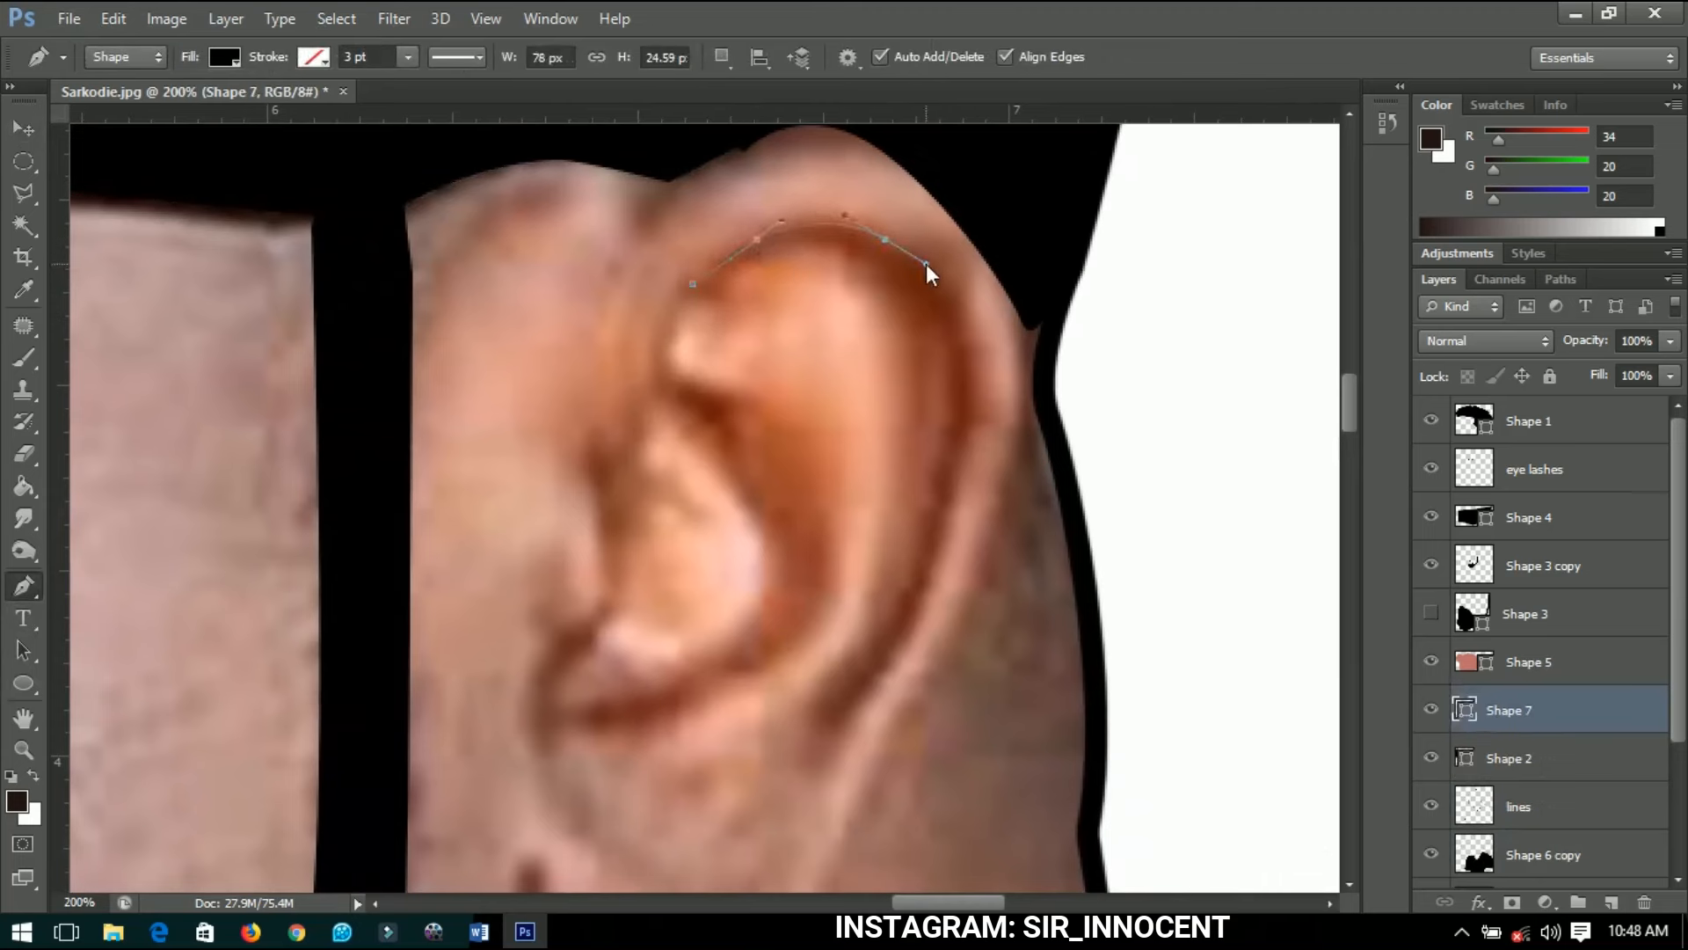
pyautogui.moveTo(971, 427); pyautogui.dragTo(953, 482)
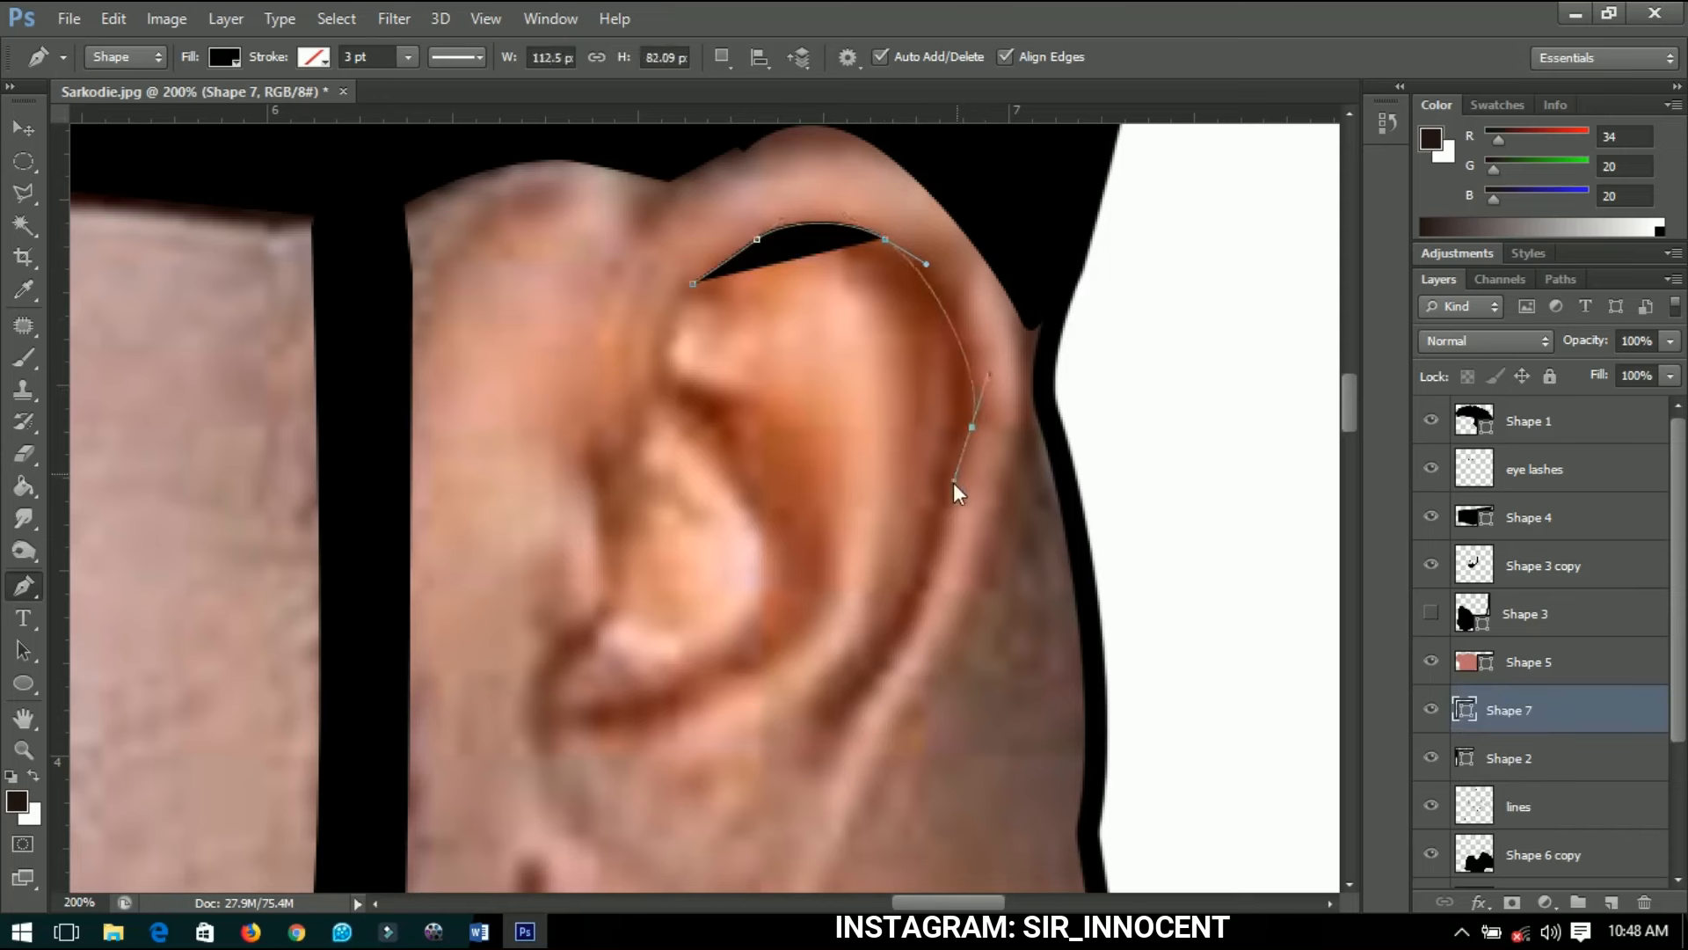
pyautogui.moveTo(857, 704); pyautogui.dragTo(814, 730)
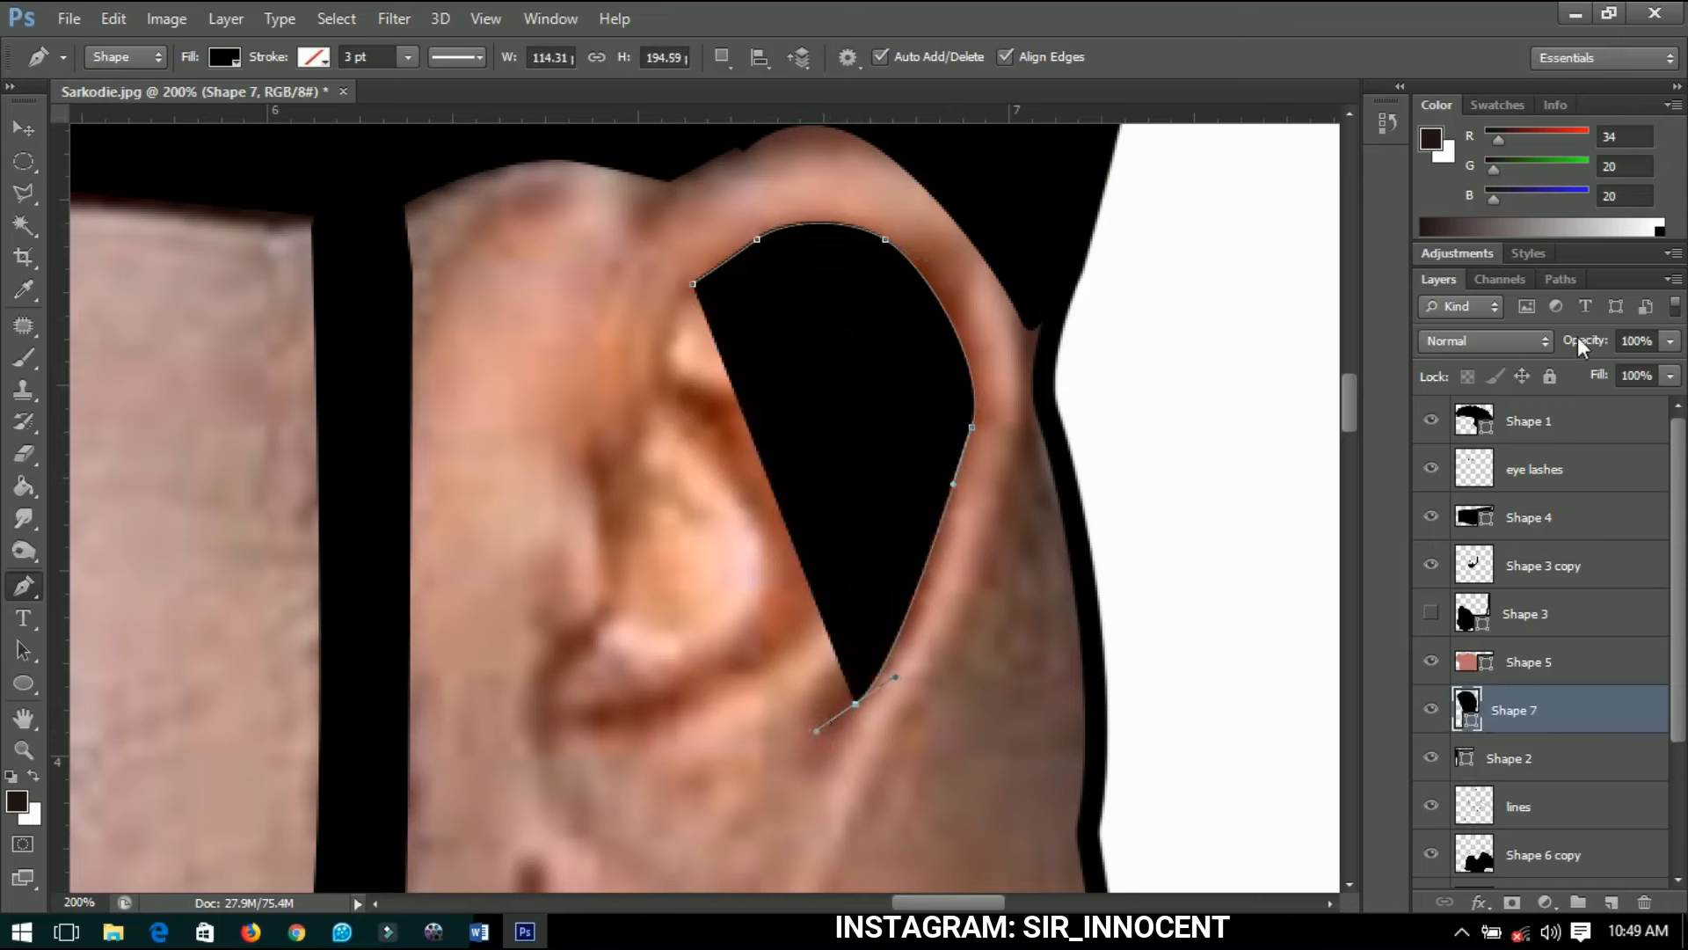
# Set the ear-rim shape's opacity to 0% and close its path along the inner edge of the shadow.
pyautogui.moveTo(1579, 340); pyautogui.dragTo(1347, 380)
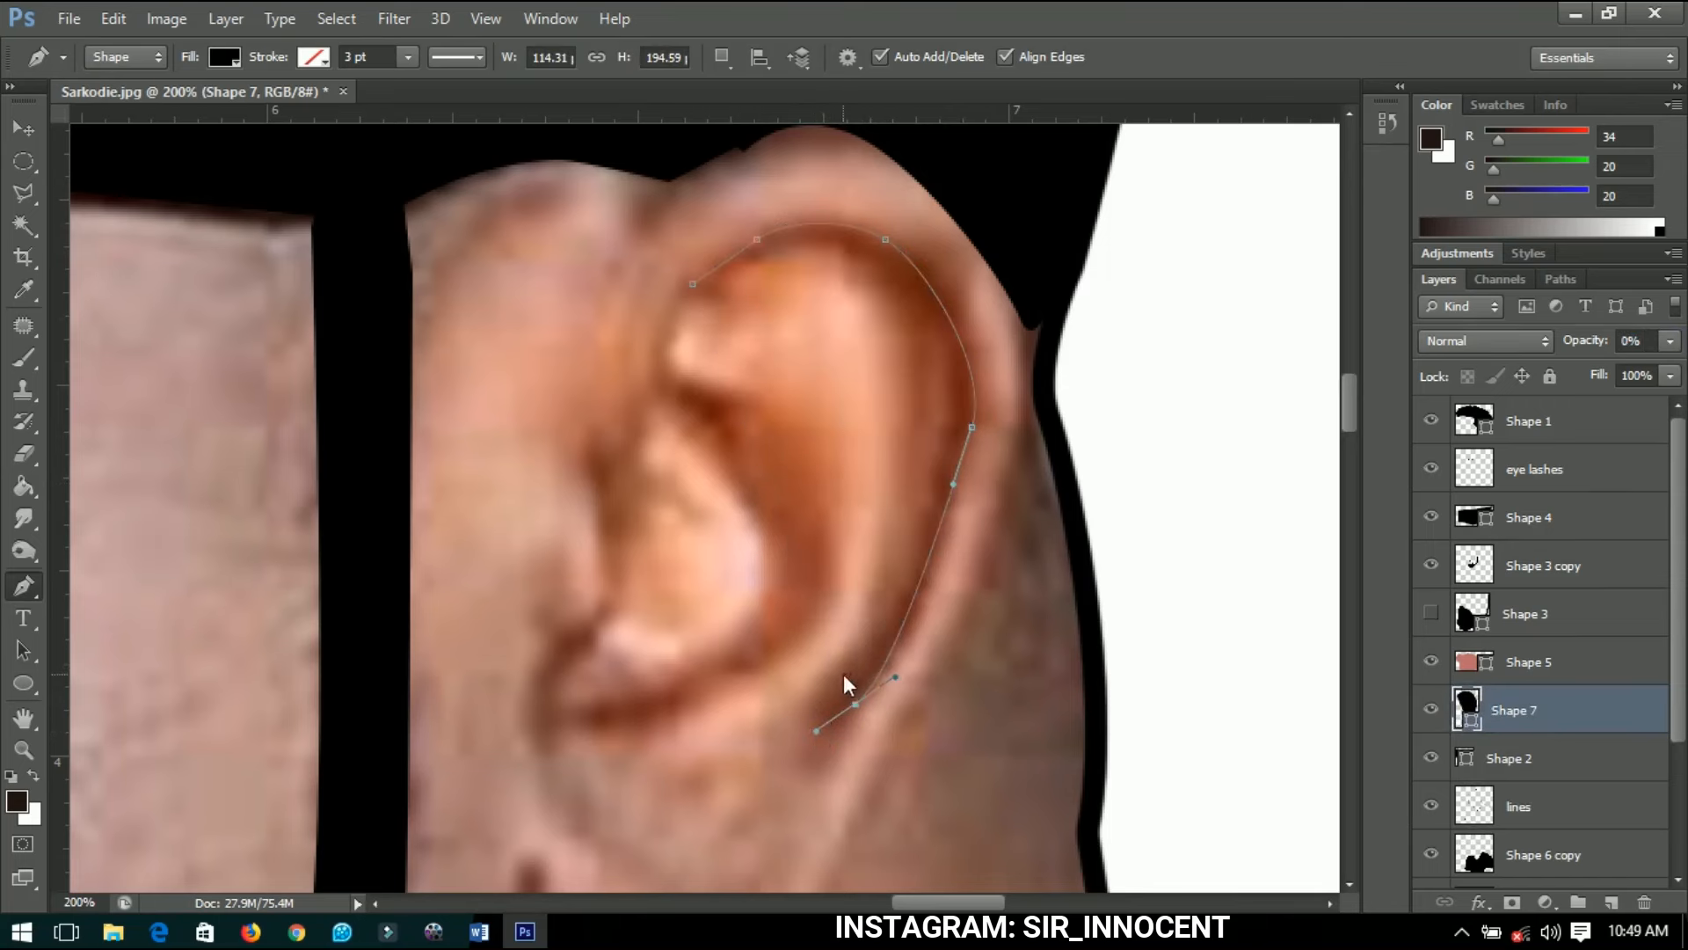
pyautogui.moveTo(816, 696); pyautogui.dragTo(854, 637)
pyautogui.moveTo(904, 491); pyautogui.dragTo(883, 317)
pyautogui.click(693, 285)
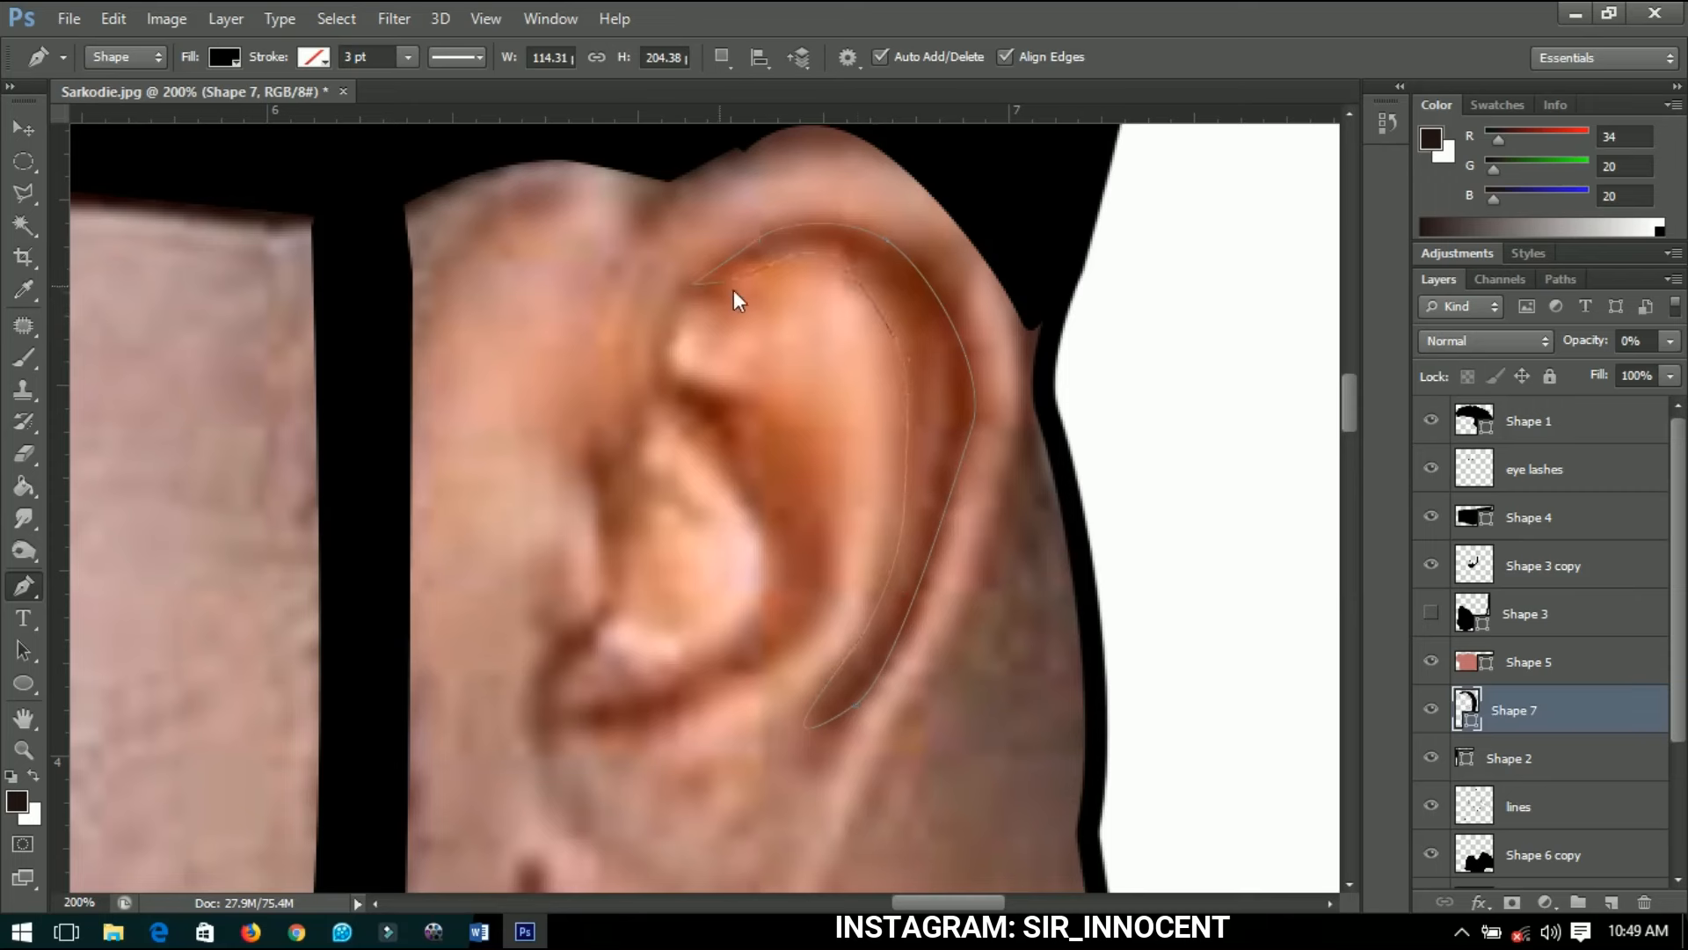
# Fill the ear-rim shape with the dark brown #722c12 sampled from the photo's ear shadow.
pyautogui.doubleClick(1467, 717)
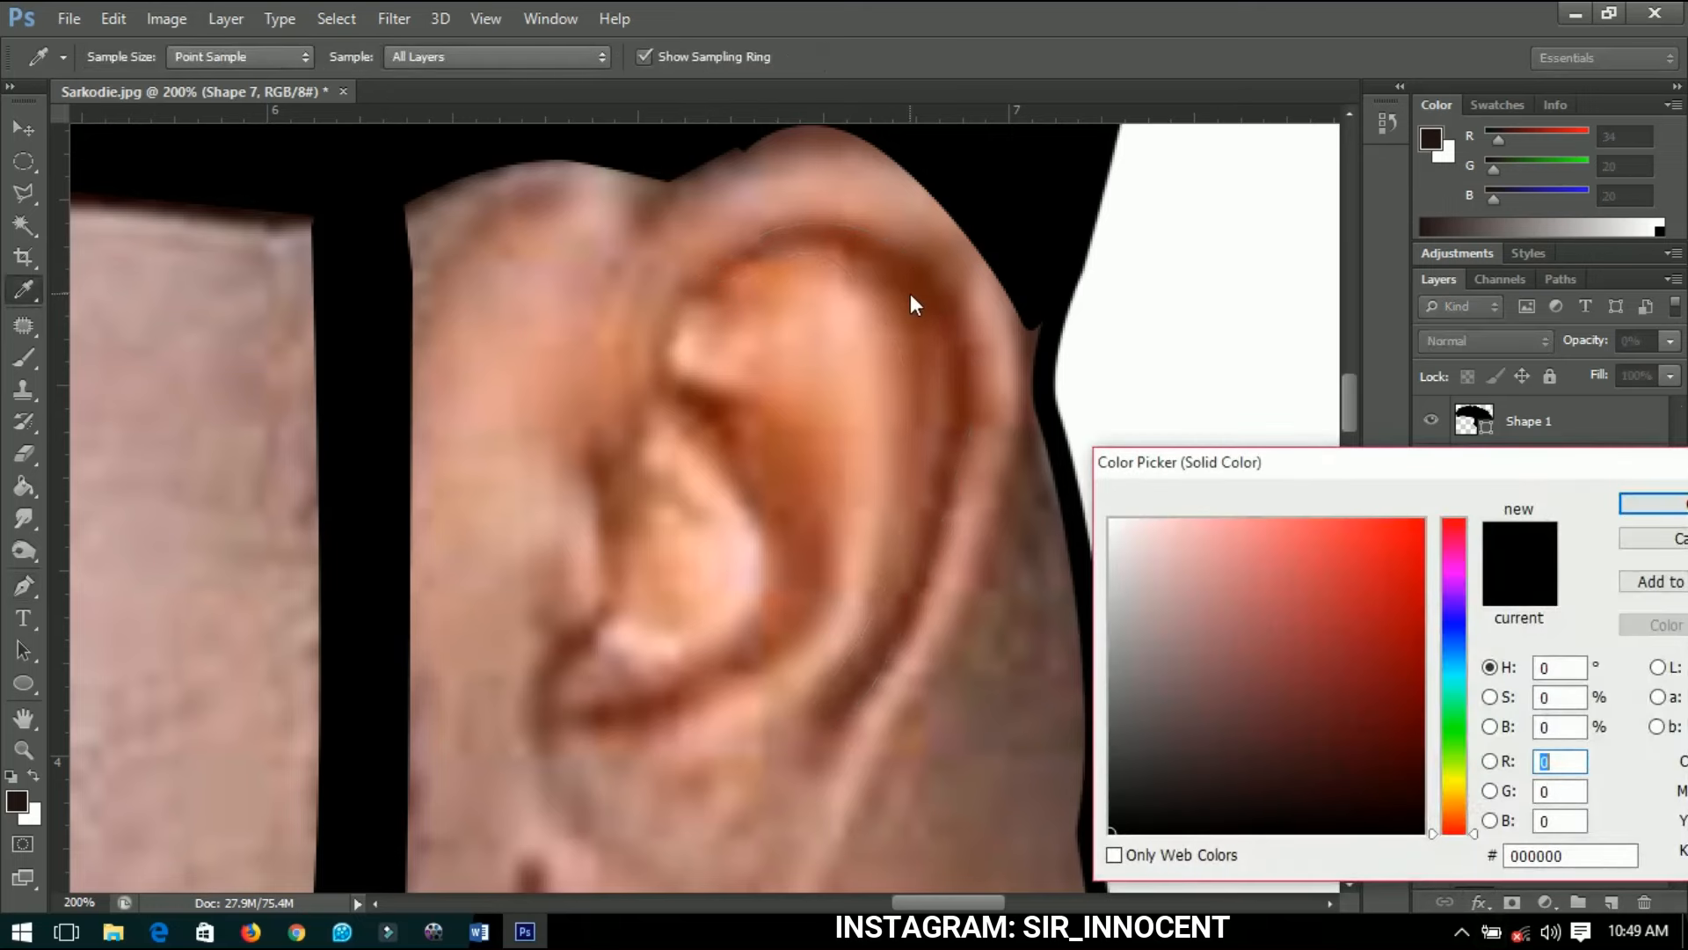
pyautogui.click(910, 294)
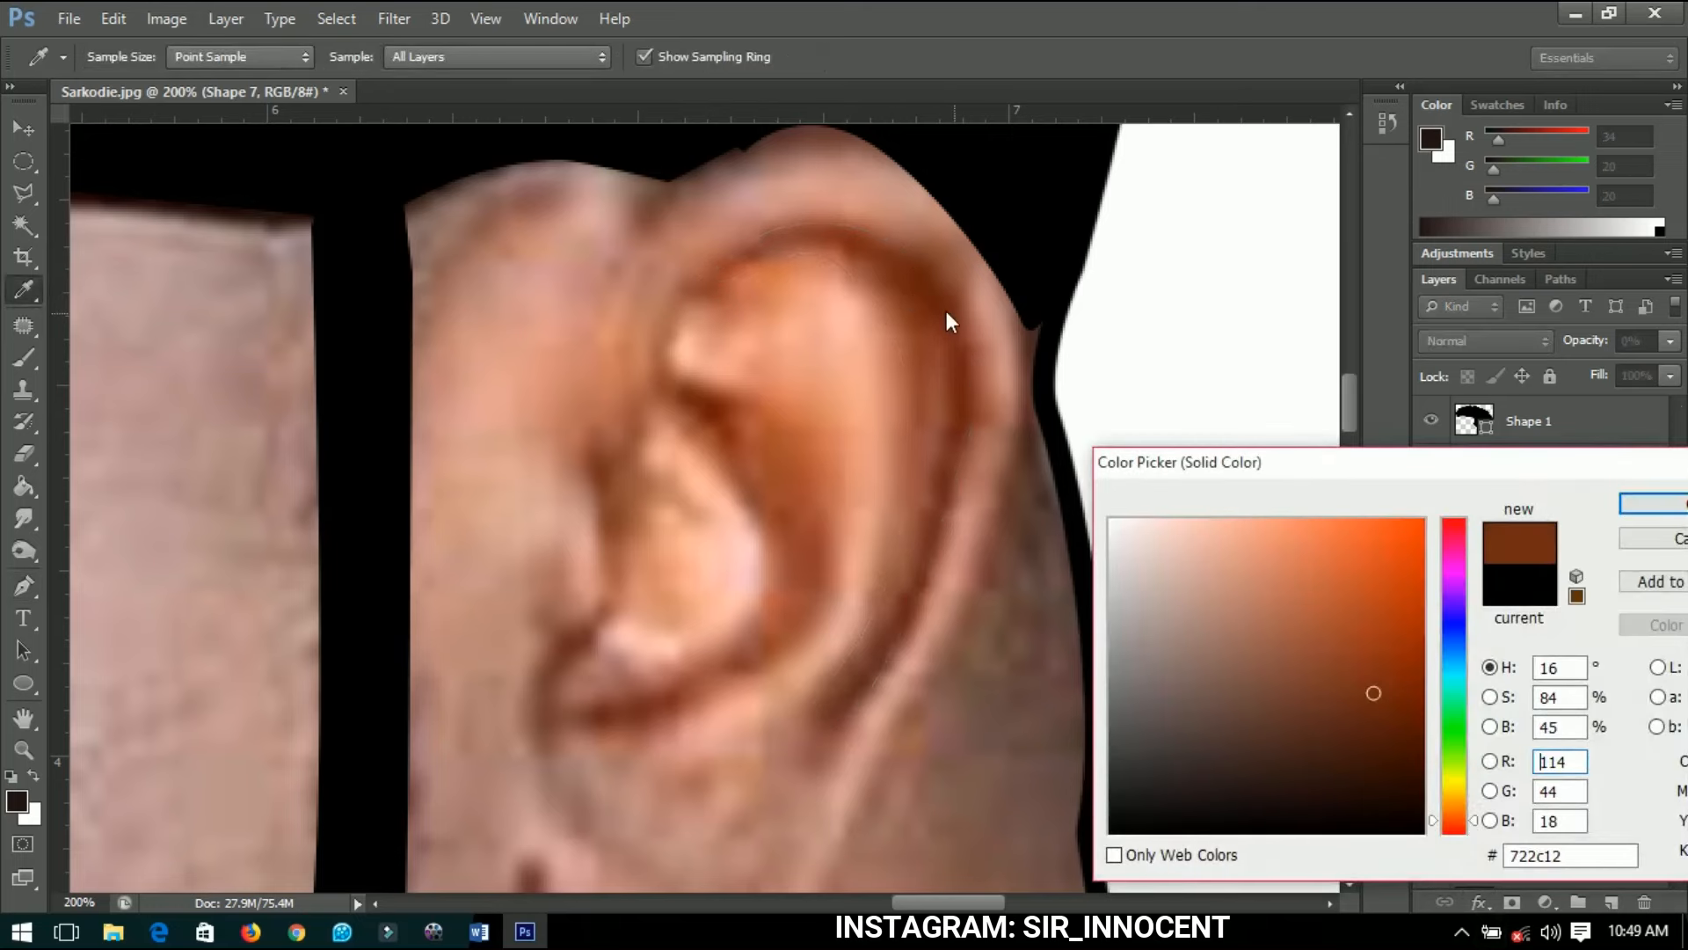
pyautogui.click(1653, 504)
# Trace the shadow fold around the ear canal as a separate brown Pen shape, curving down and around the inner hollow.
pyautogui.scroll(-2, 730, 475)
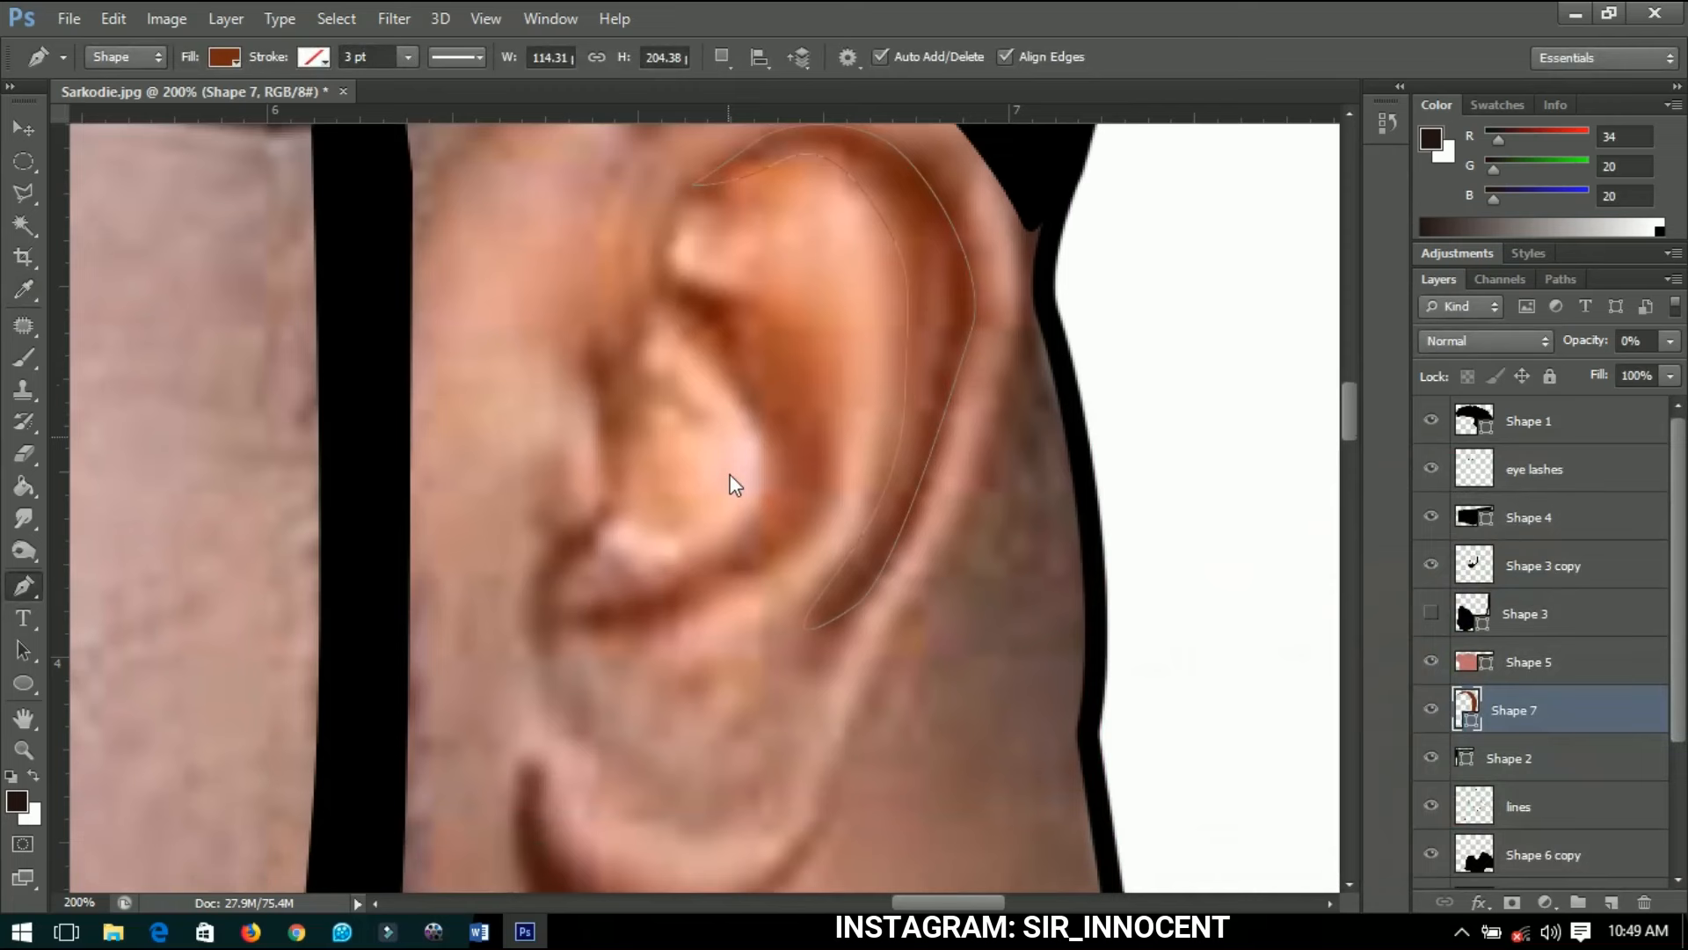
pyautogui.click(673, 277)
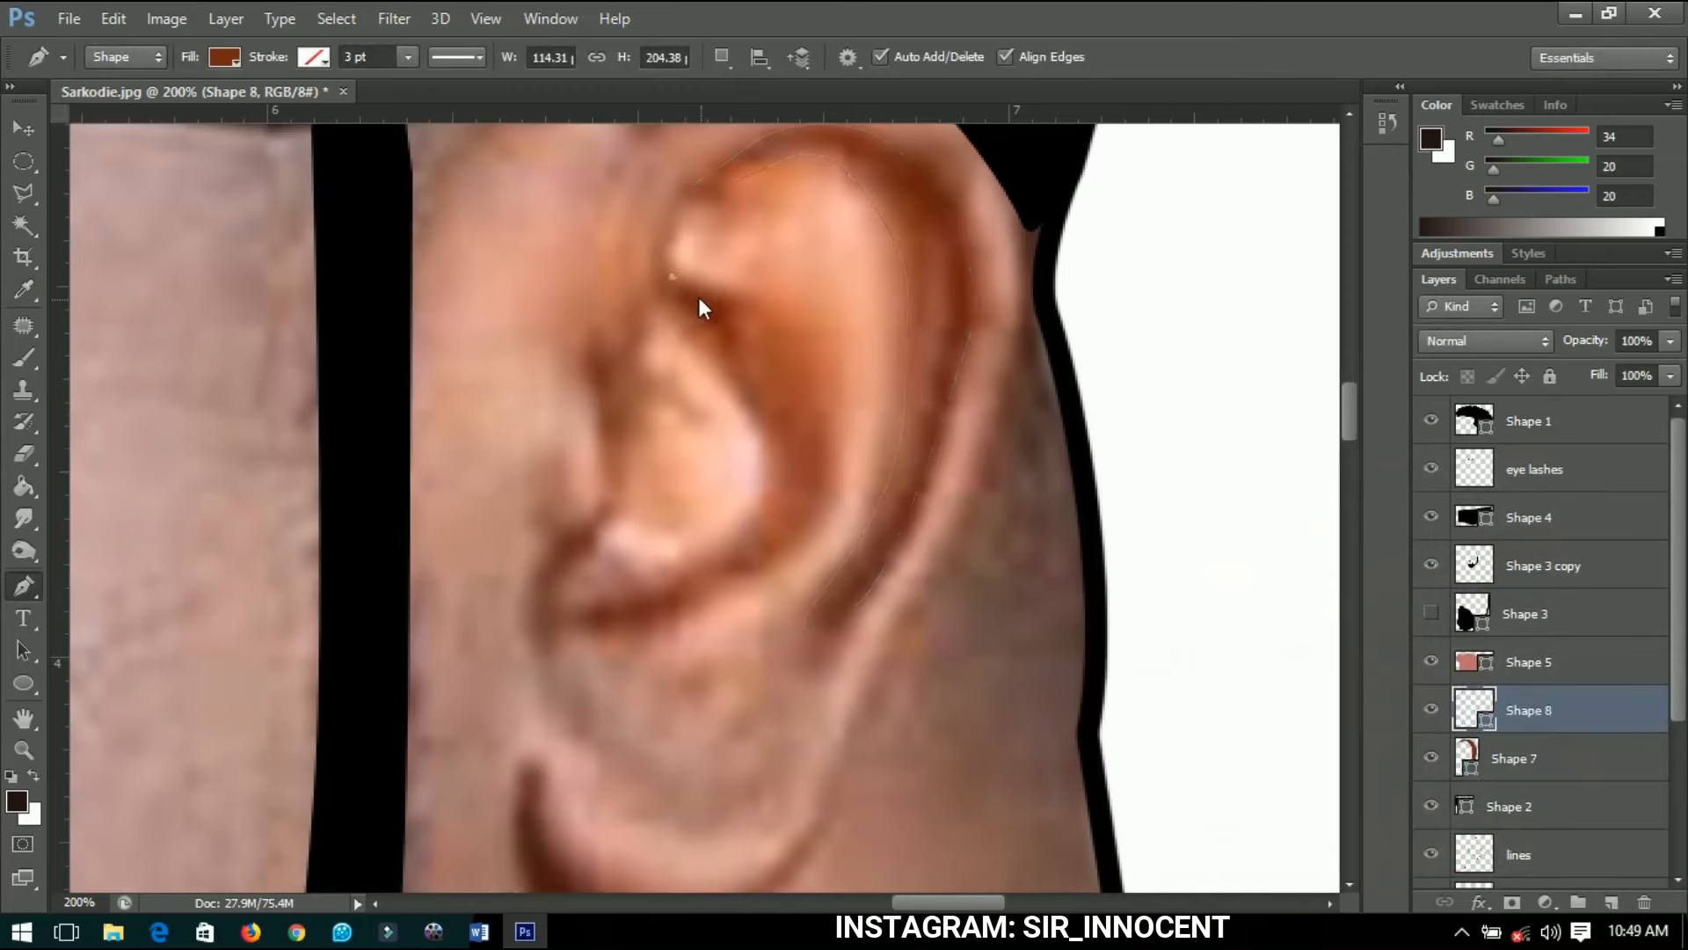
pyautogui.moveTo(720, 313); pyautogui.dragTo(729, 331)
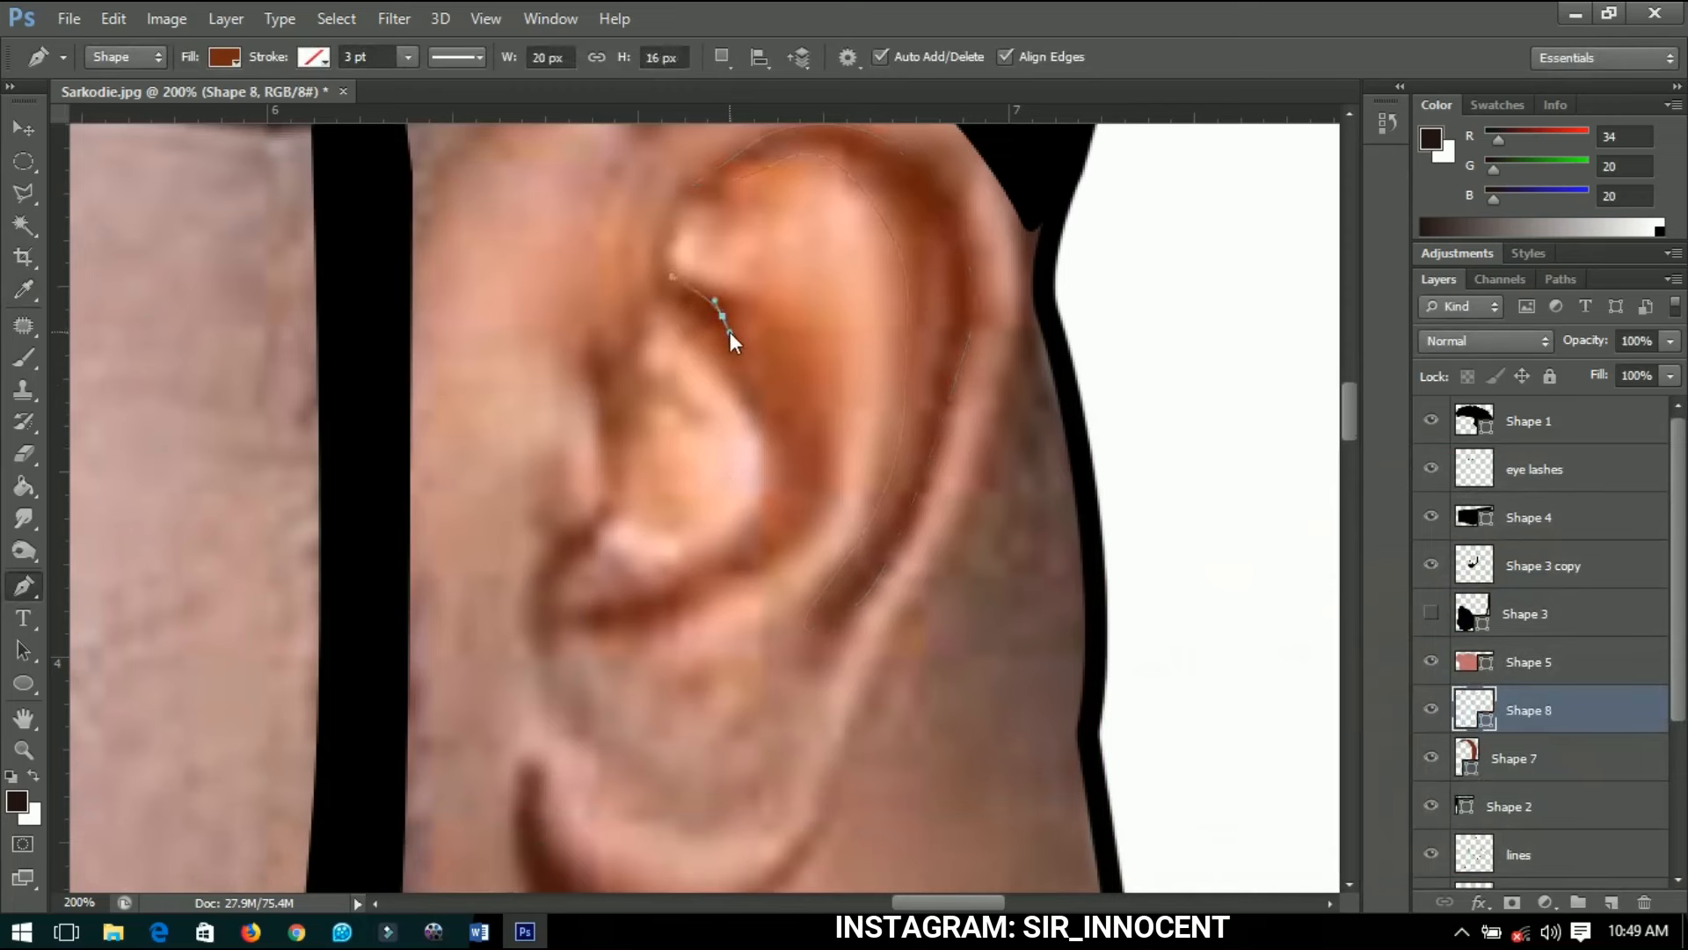
pyautogui.click(767, 397)
pyautogui.moveTo(814, 415); pyautogui.dragTo(816, 431)
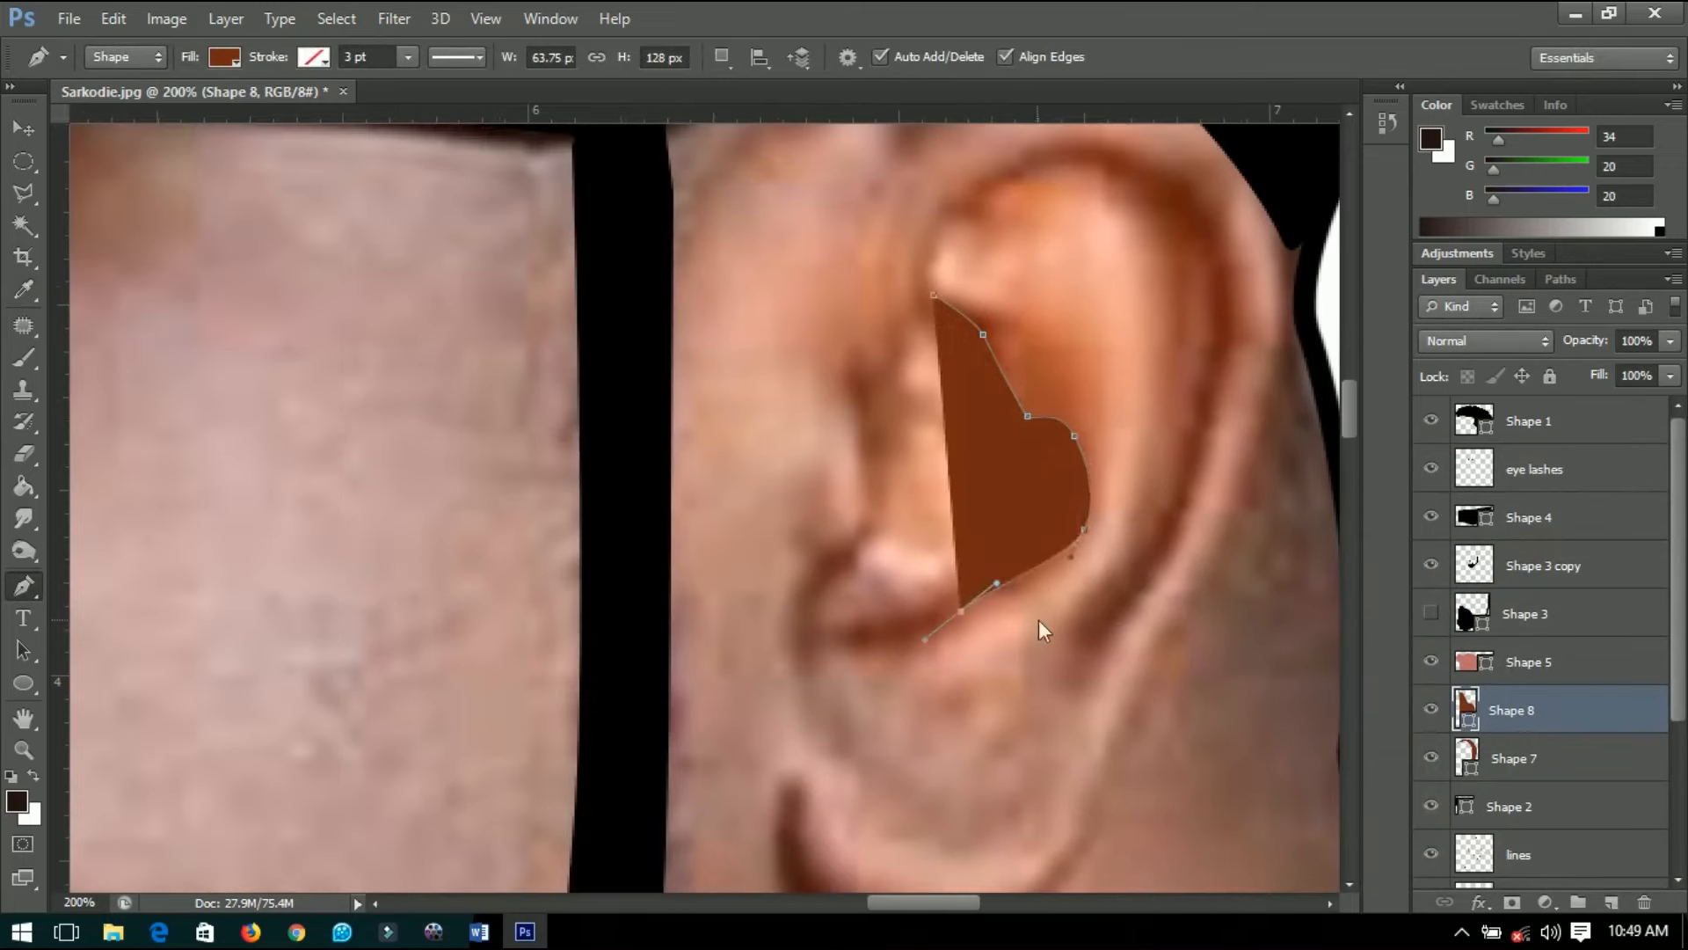
pyautogui.click(854, 647)
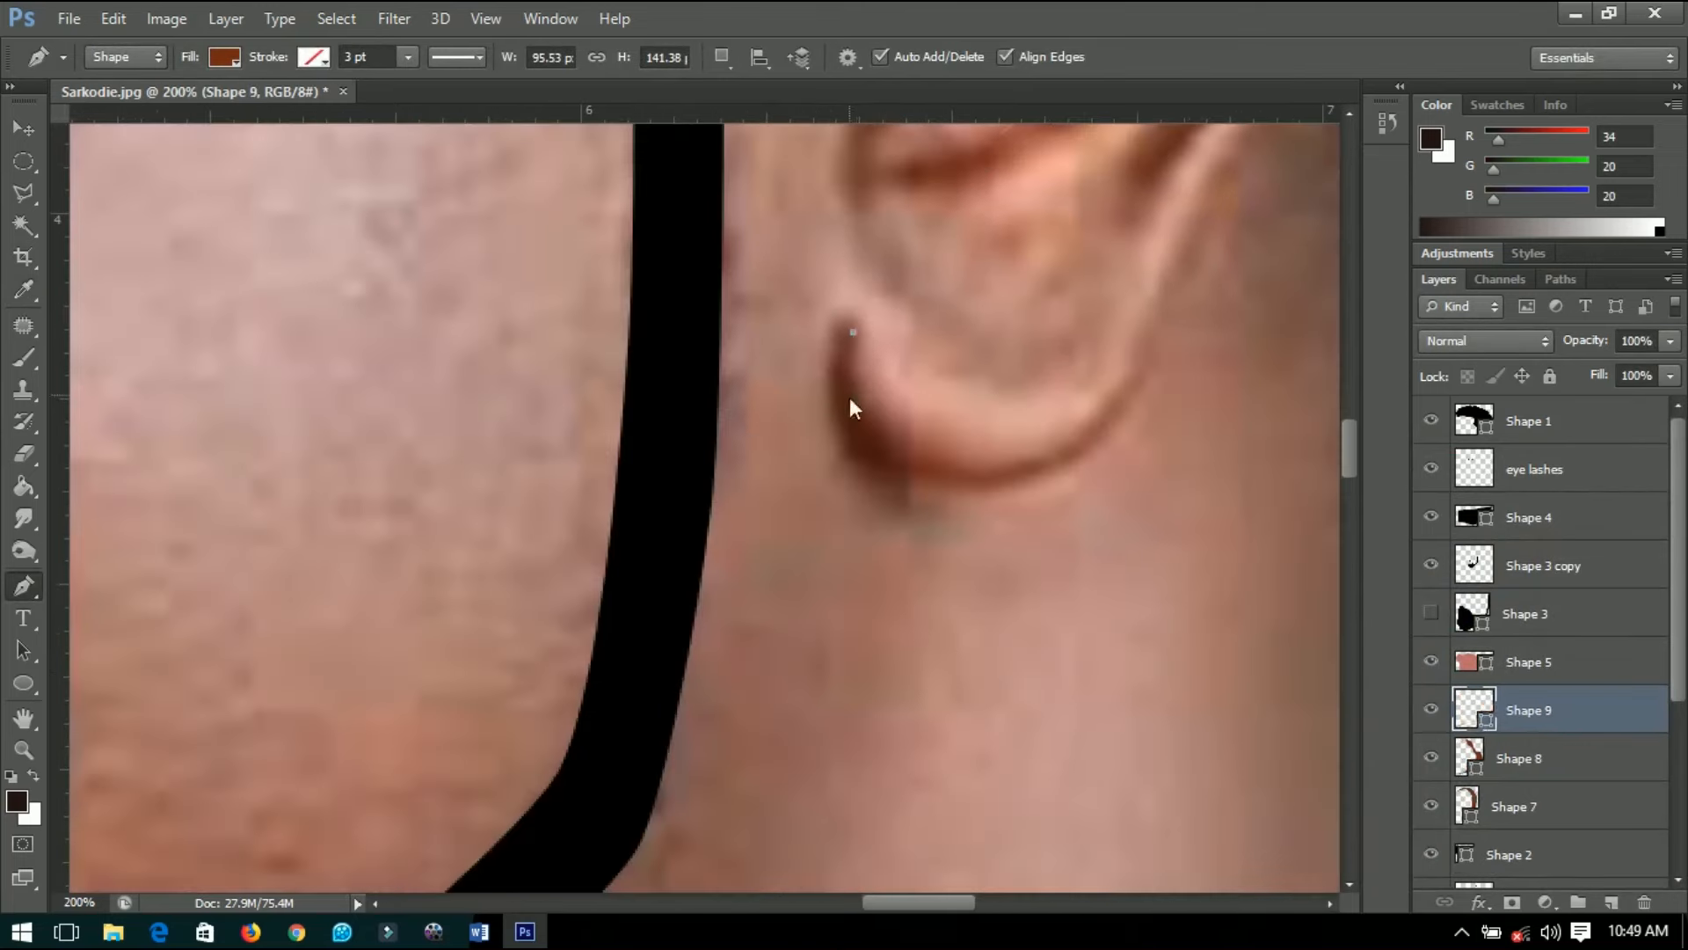
# Trace the dark crescent under the earlobe as a closed brown shape, and restore the crescent and ear-rim shapes to 100% opacity.
pyautogui.moveTo(867, 430); pyautogui.dragTo(881, 447)
pyautogui.moveTo(958, 467); pyautogui.dragTo(991, 466)
pyautogui.moveTo(1055, 452); pyautogui.dragTo(1105, 410)
pyautogui.click(1141, 371)
pyautogui.moveTo(961, 483); pyautogui.dragTo(904, 477)
pyautogui.click(844, 448)
pyautogui.click(854, 332)
pyautogui.press('0')
pyautogui.press('0')
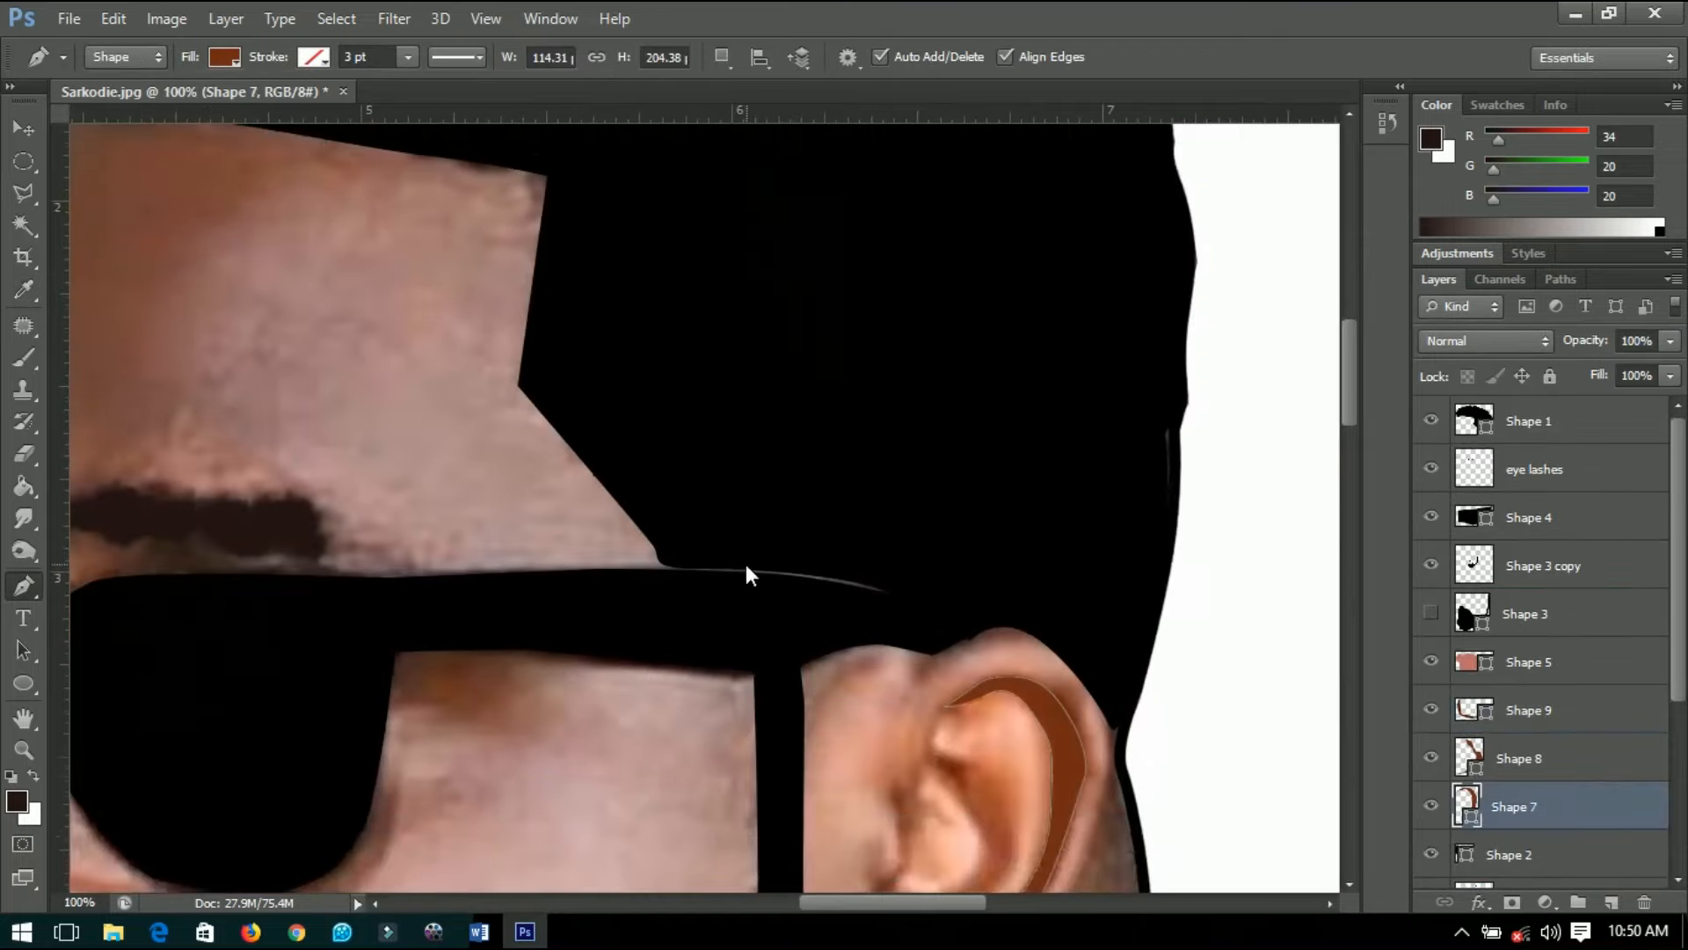
# Start a new Pen shape under the nose tip, tracing the upper edge of the near nostril's shadow around the nose wing.
pyautogui.scroll(-5, 703, 567)
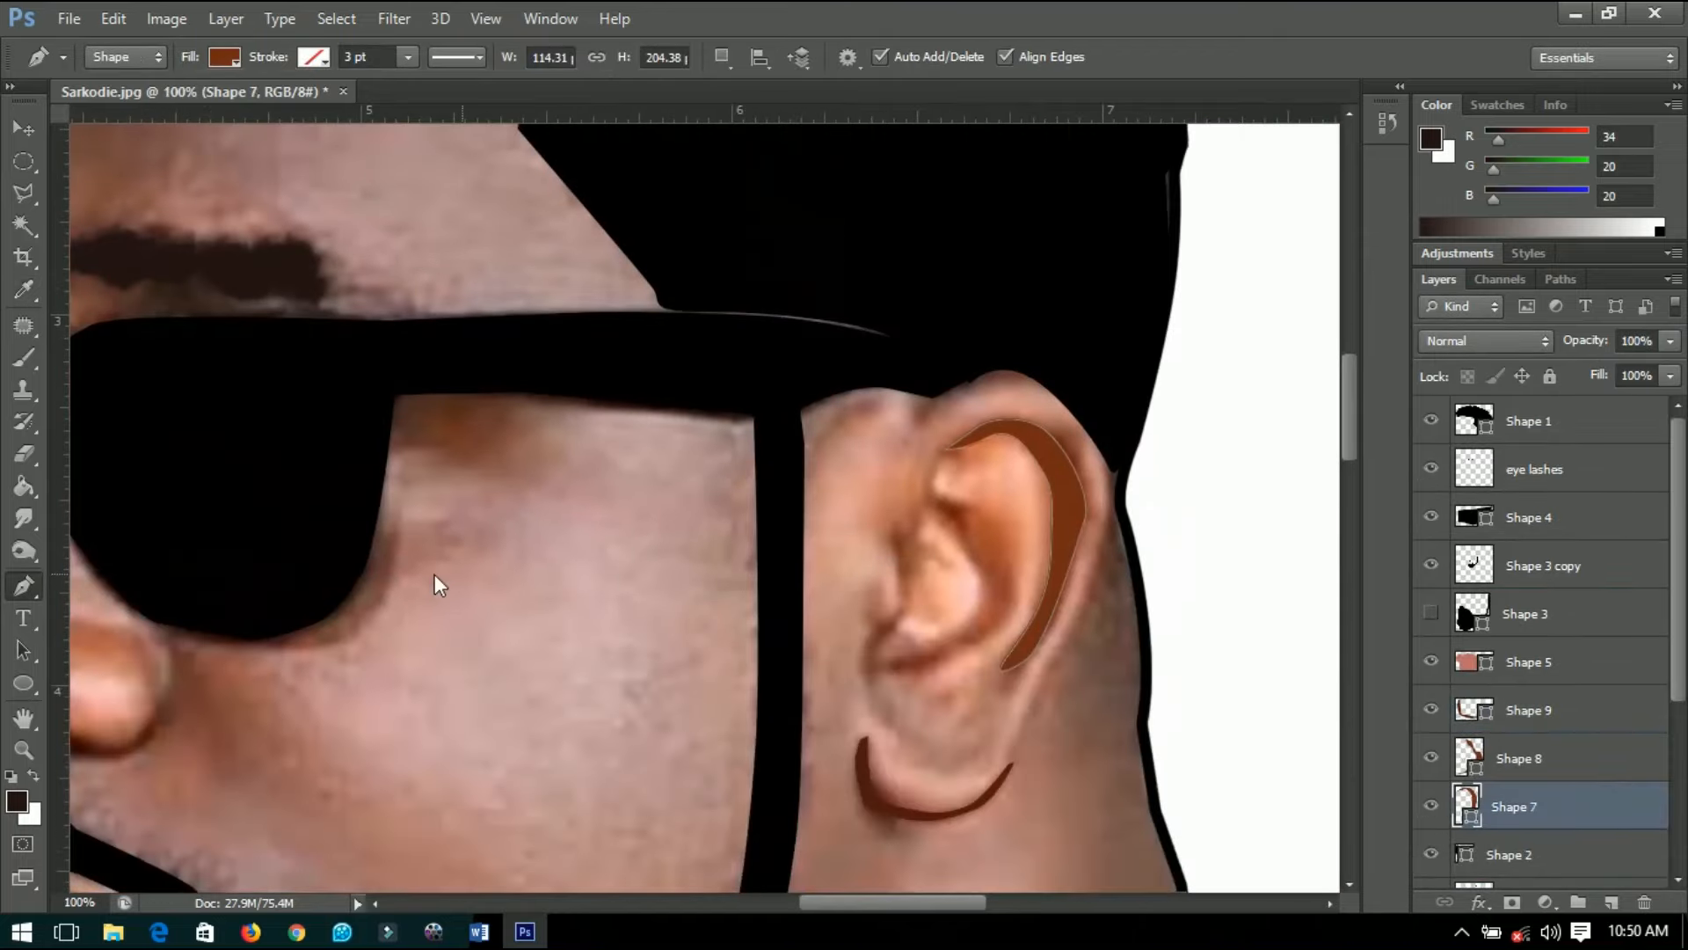
pyautogui.moveTo(435, 573); pyautogui.dragTo(1209, 542)
pyautogui.moveTo(995, 607); pyautogui.dragTo(591, 550)
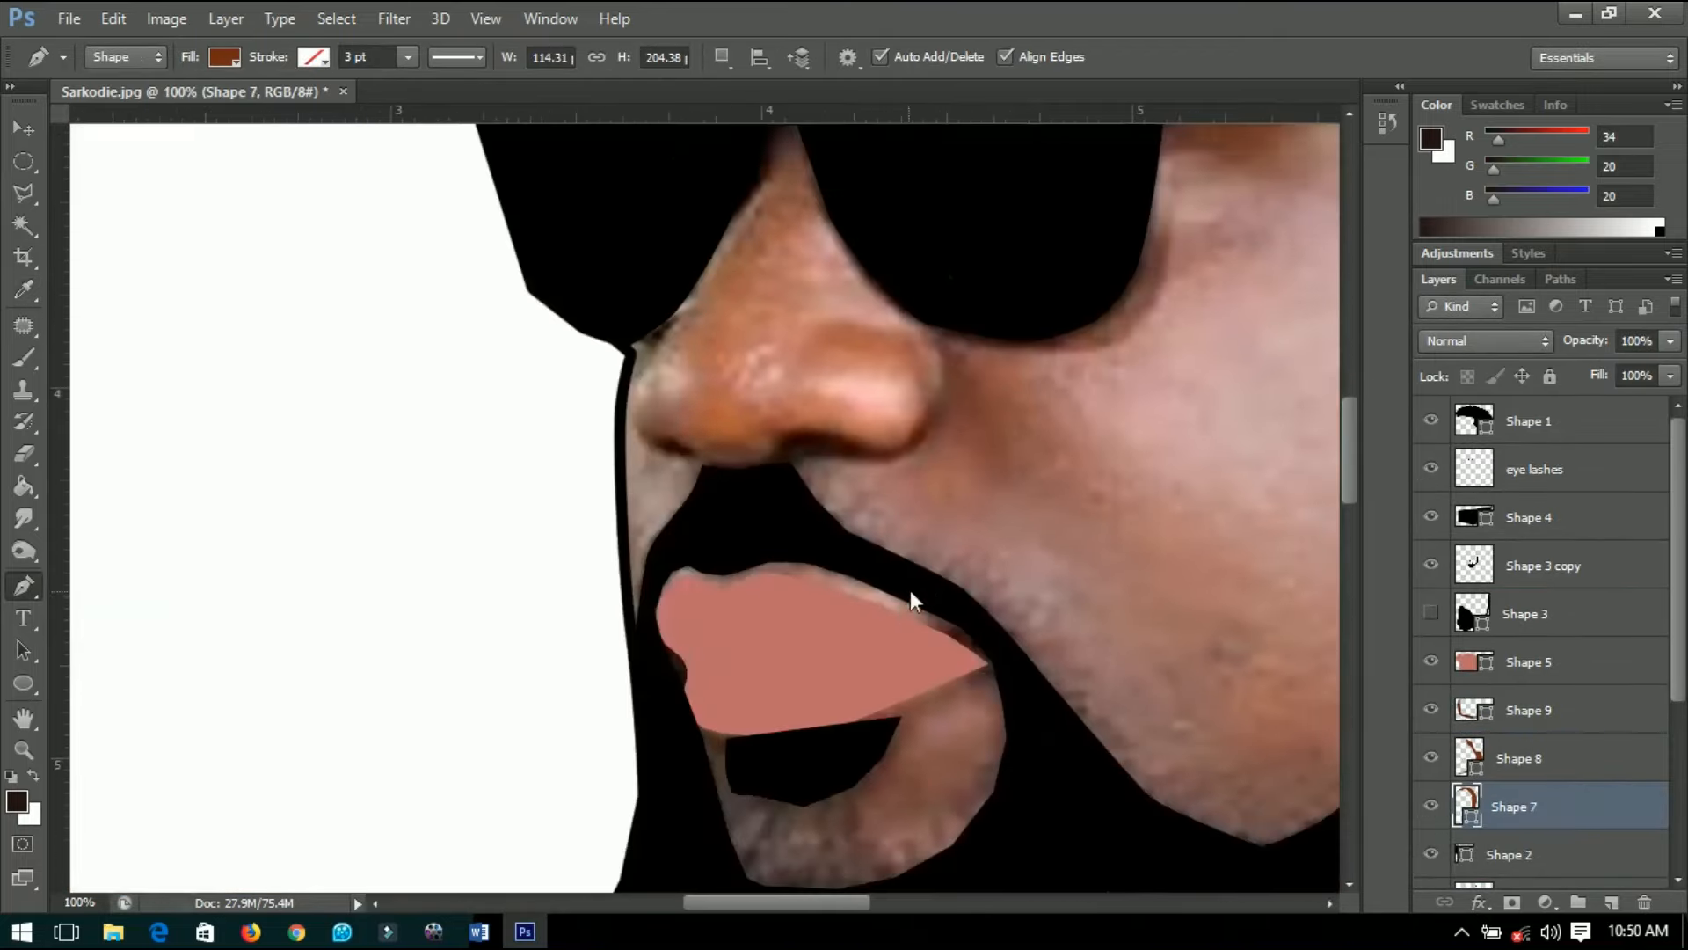
pyautogui.scroll(2, 774, 436)
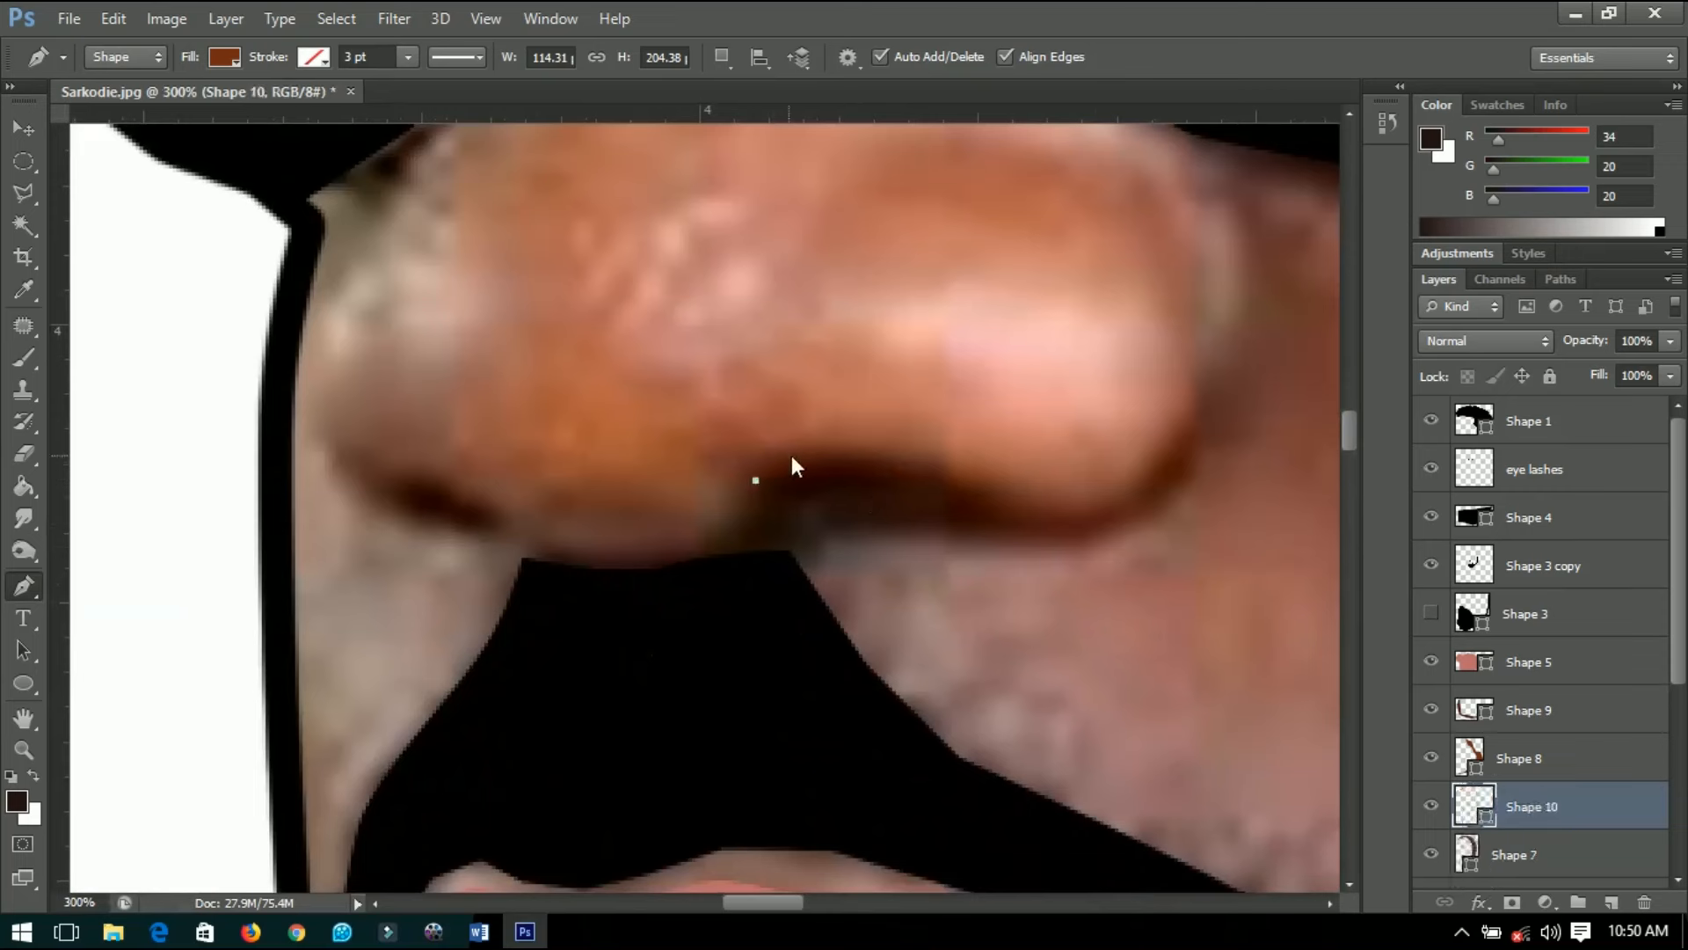
pyautogui.moveTo(804, 453); pyautogui.dragTo(846, 449)
pyautogui.moveTo(941, 475); pyautogui.dragTo(1073, 535)
pyautogui.click(1130, 484)
pyautogui.click(1163, 443)
pyautogui.click(1182, 422)
pyautogui.click(1194, 418)
pyautogui.click(1179, 483)
# Set the near-nostril shape's opacity to 0% and close its path along the shadow's lower edge.
pyautogui.moveTo(1585, 340); pyautogui.dragTo(1486, 340)
pyautogui.moveTo(964, 524); pyautogui.dragTo(938, 524)
pyautogui.moveTo(792, 529); pyautogui.dragTo(758, 526)
pyautogui.click(755, 480)
# Fill the near-nostril shape with a darker brown sampled from the photo and restore its opacity to 100%.
pyautogui.doubleClick(1465, 806)
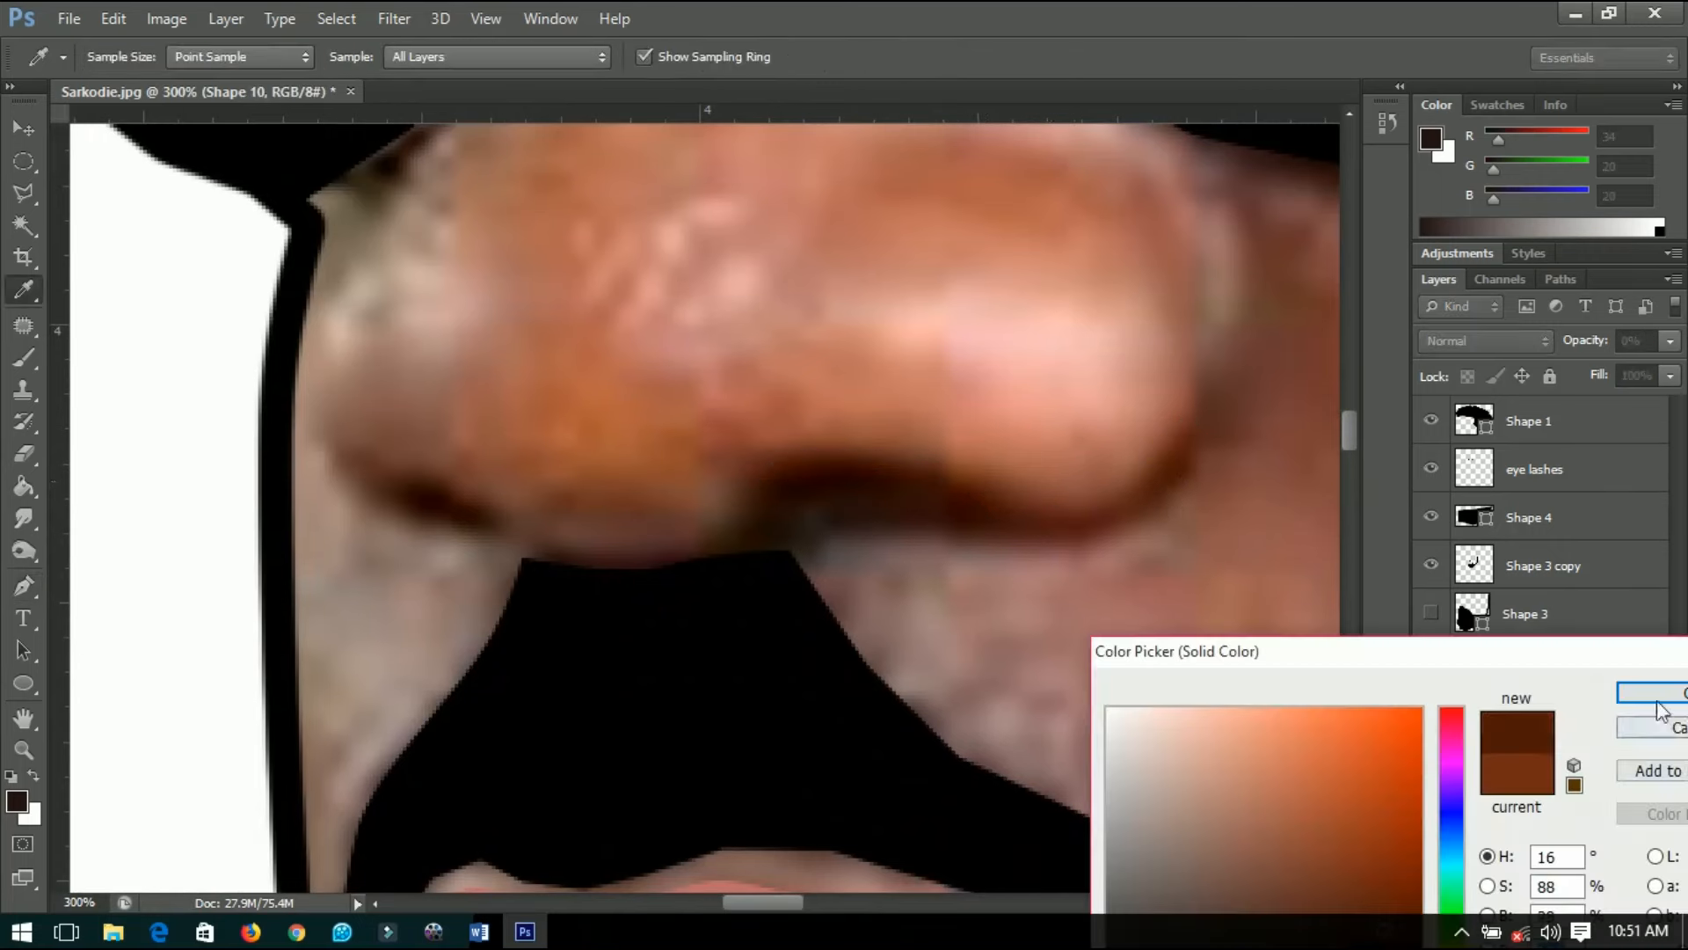
pyautogui.click(1657, 702)
pyautogui.press('0')
# Trace the small shadow under the far nostril as a closed dark brown Pen shape.
pyautogui.click(344, 449)
pyautogui.click(493, 516)
pyautogui.click(468, 531)
pyautogui.click(374, 492)
pyautogui.click(343, 450)
# Fit the whole canvas in view and hide the Layer 0 photo to show only the traced artwork.
pyautogui.scroll(-3, 556, 499)
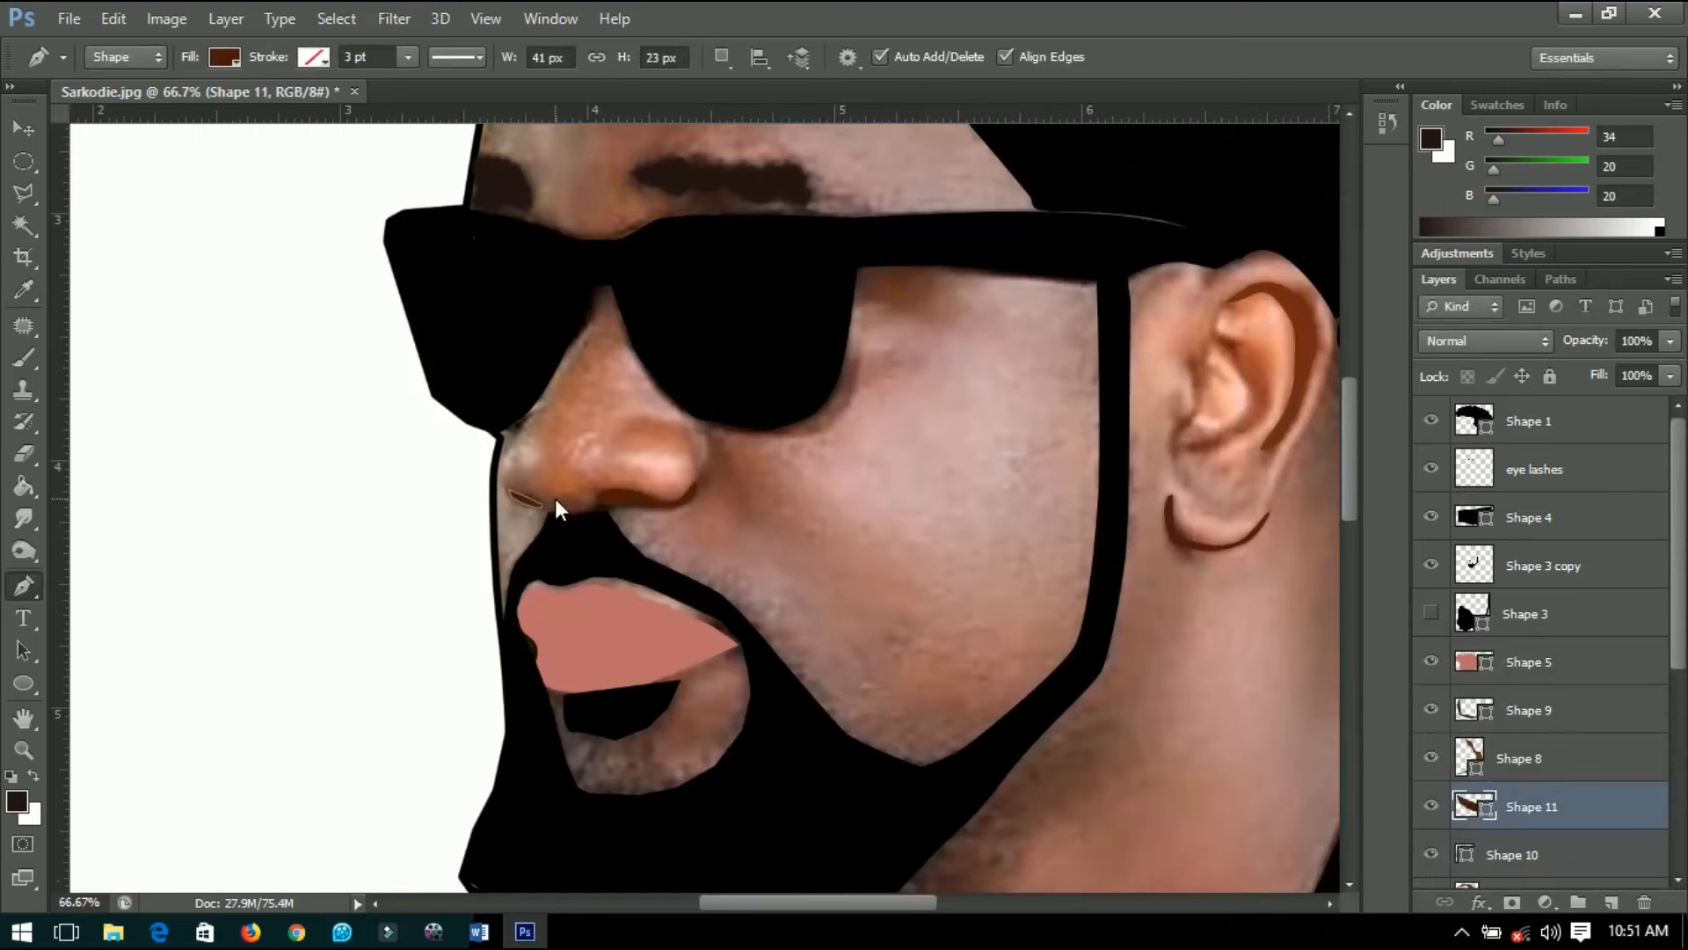
pyautogui.hotkey('ctrl', '0')
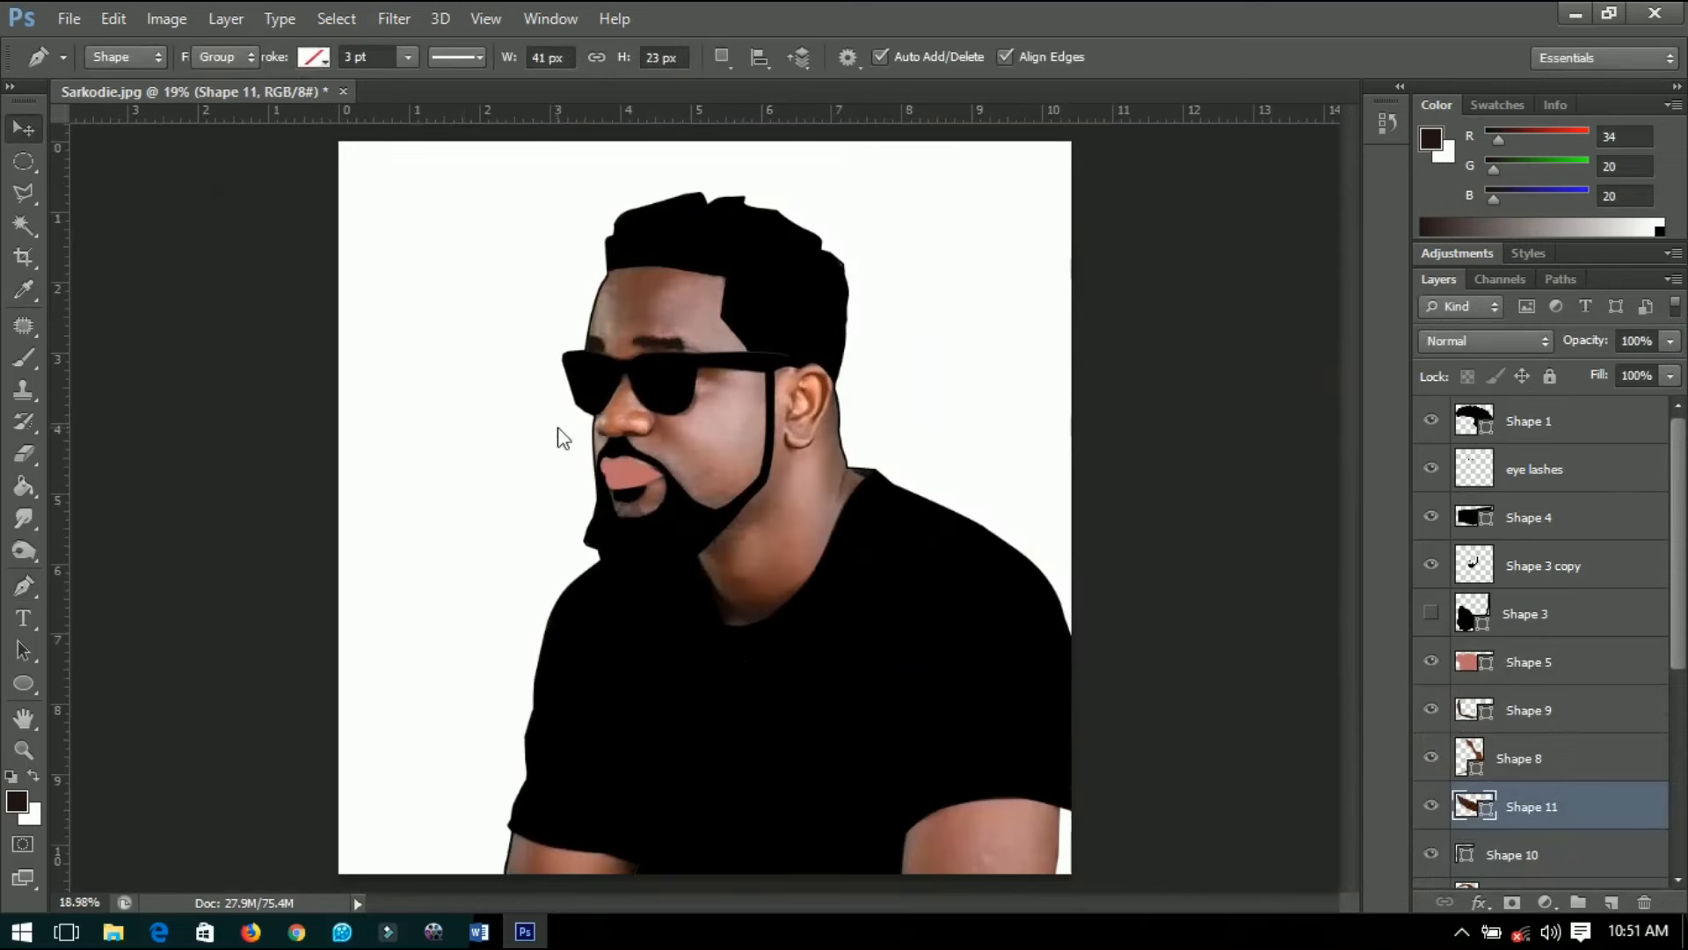
pyautogui.press('v')
pyautogui.scroll(-4, 1500, 766)
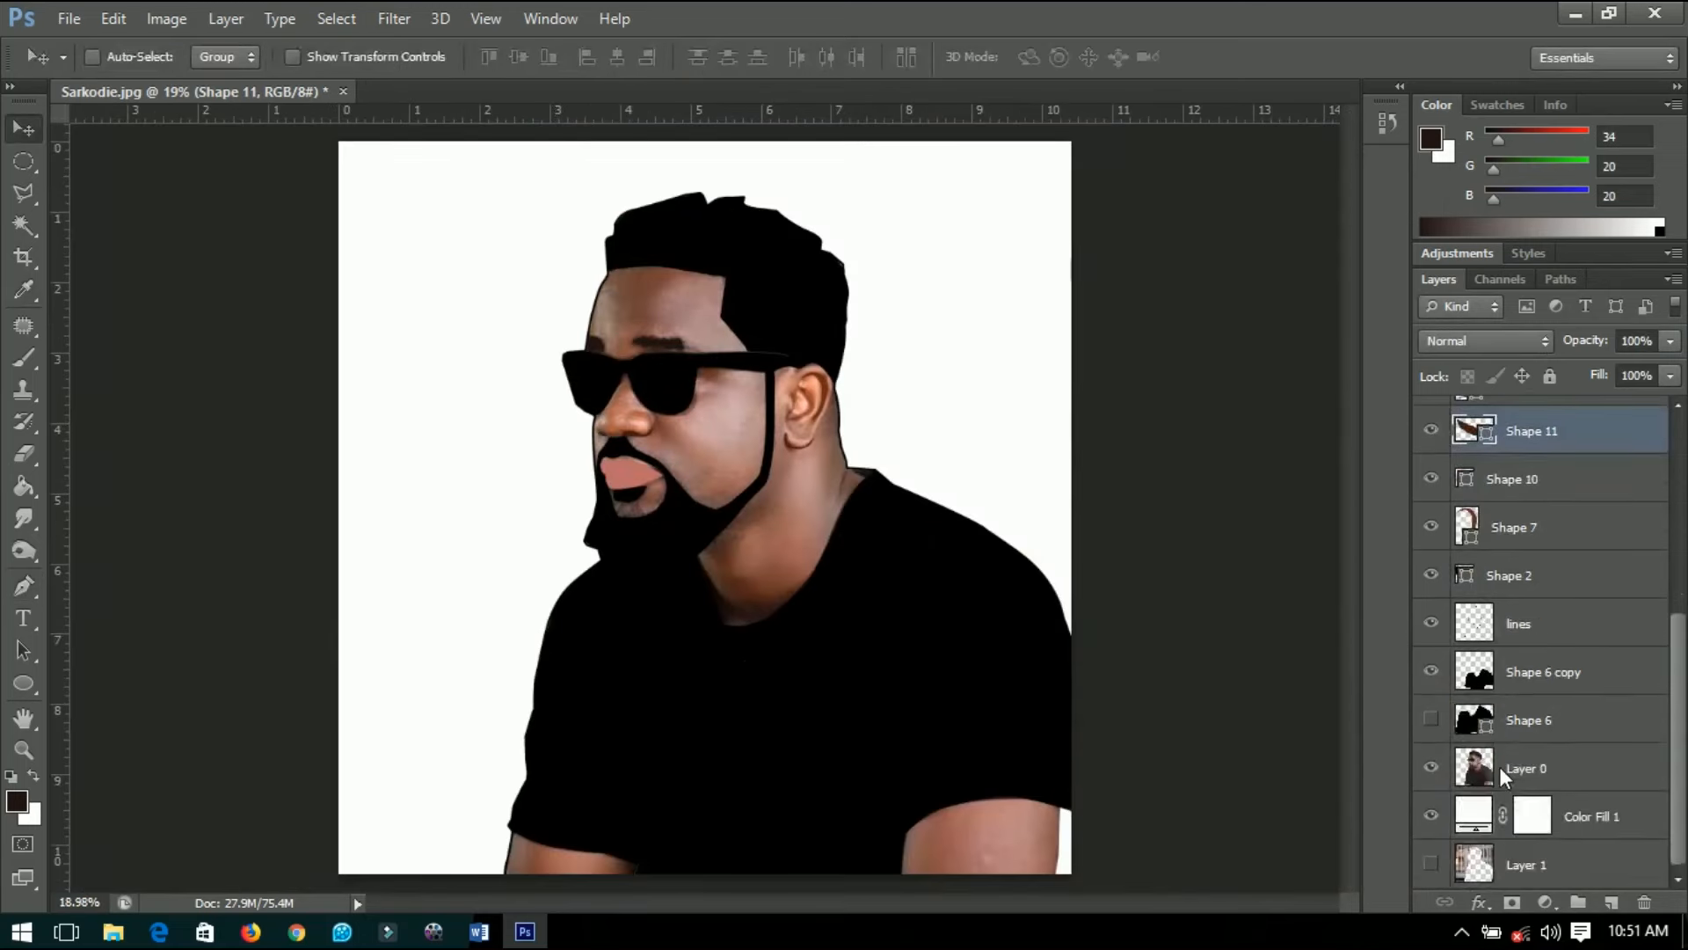
pyautogui.click(1424, 767)
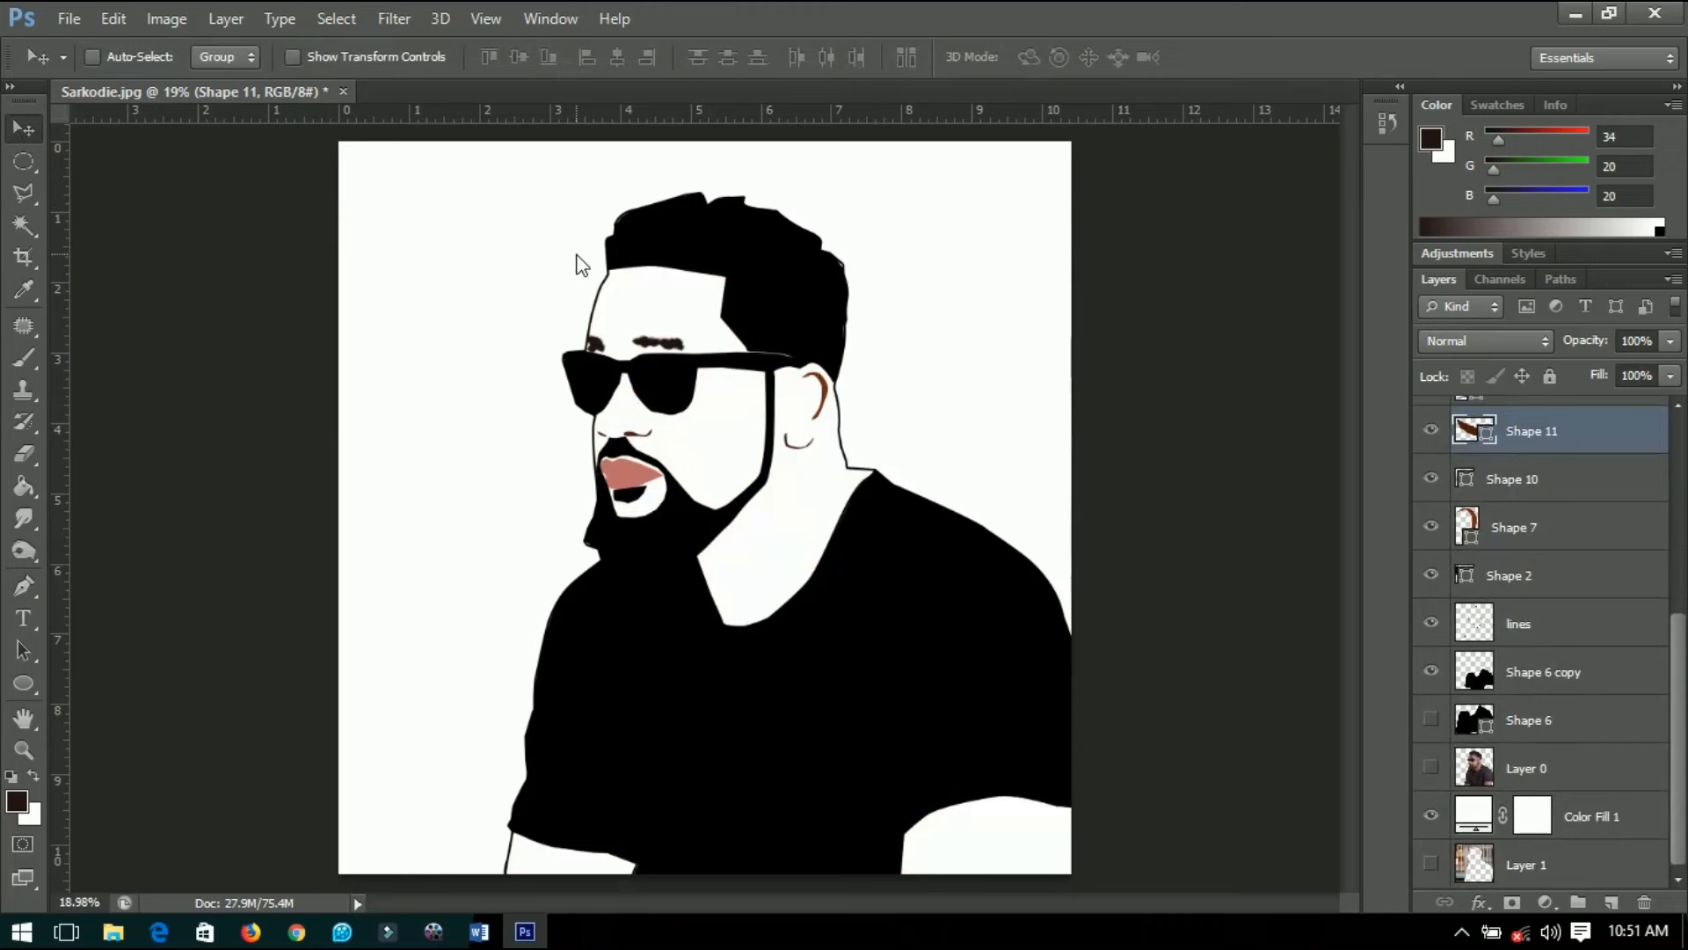
# Set the opacity of Shape 8, the inner ear fold, to 100%.
pyautogui.scroll(1, 1530, 519)
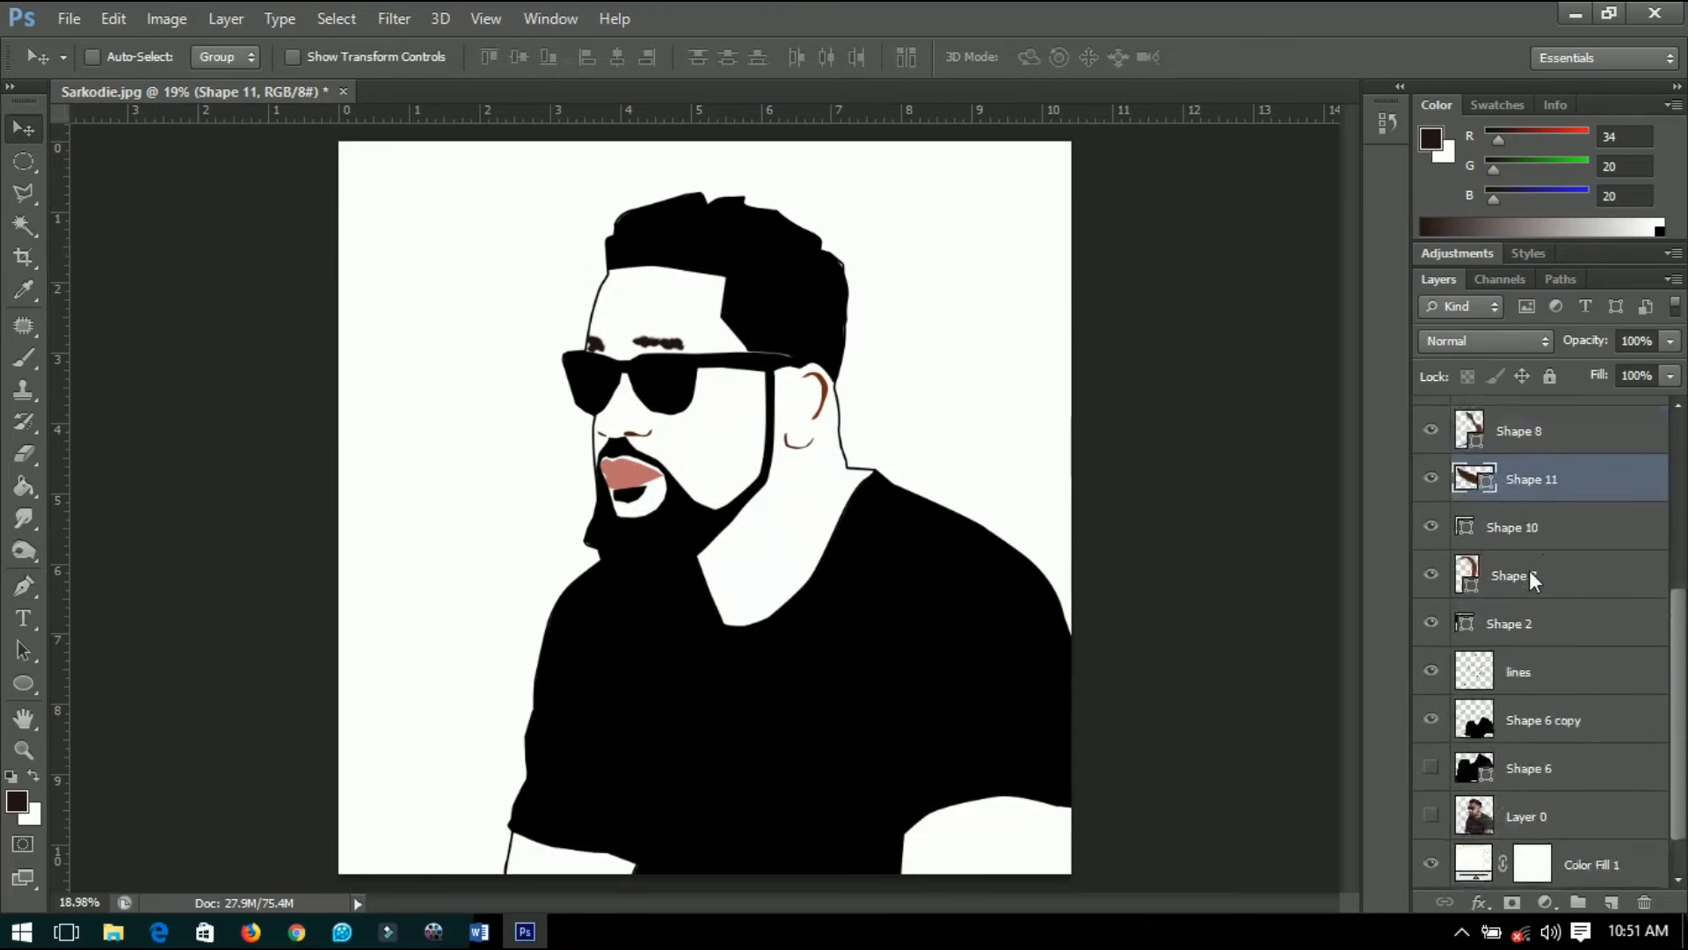
pyautogui.click(1527, 577)
pyautogui.click(1528, 514)
pyautogui.scroll(1, 1528, 514)
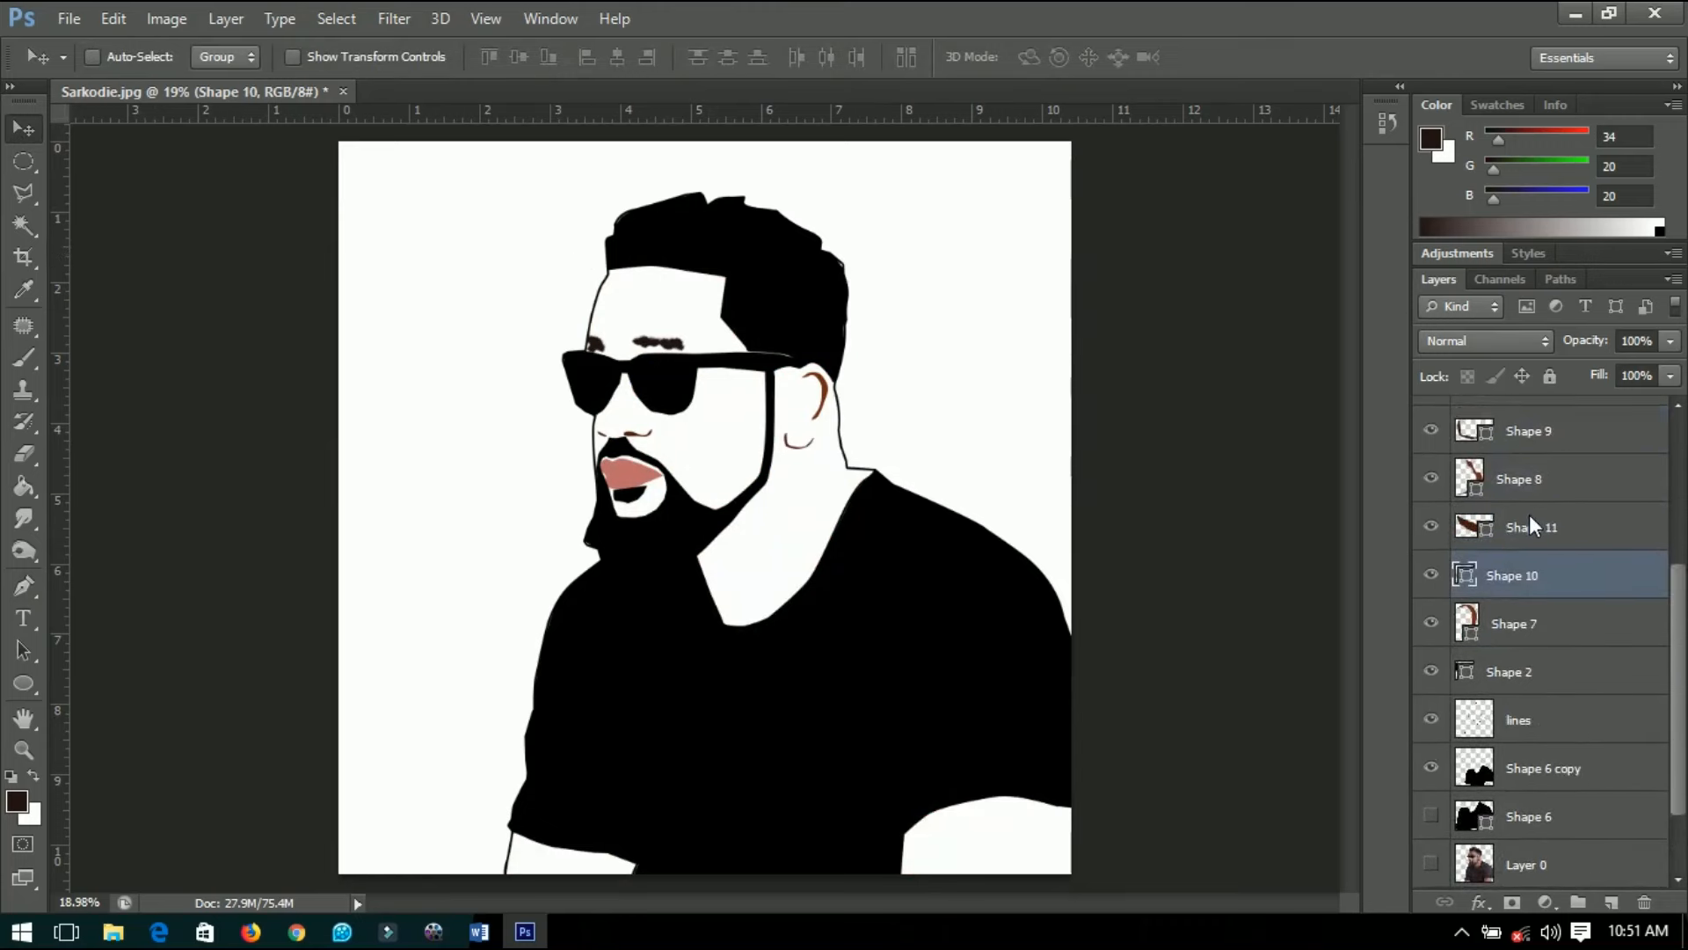
pyautogui.doubleClick(1531, 519)
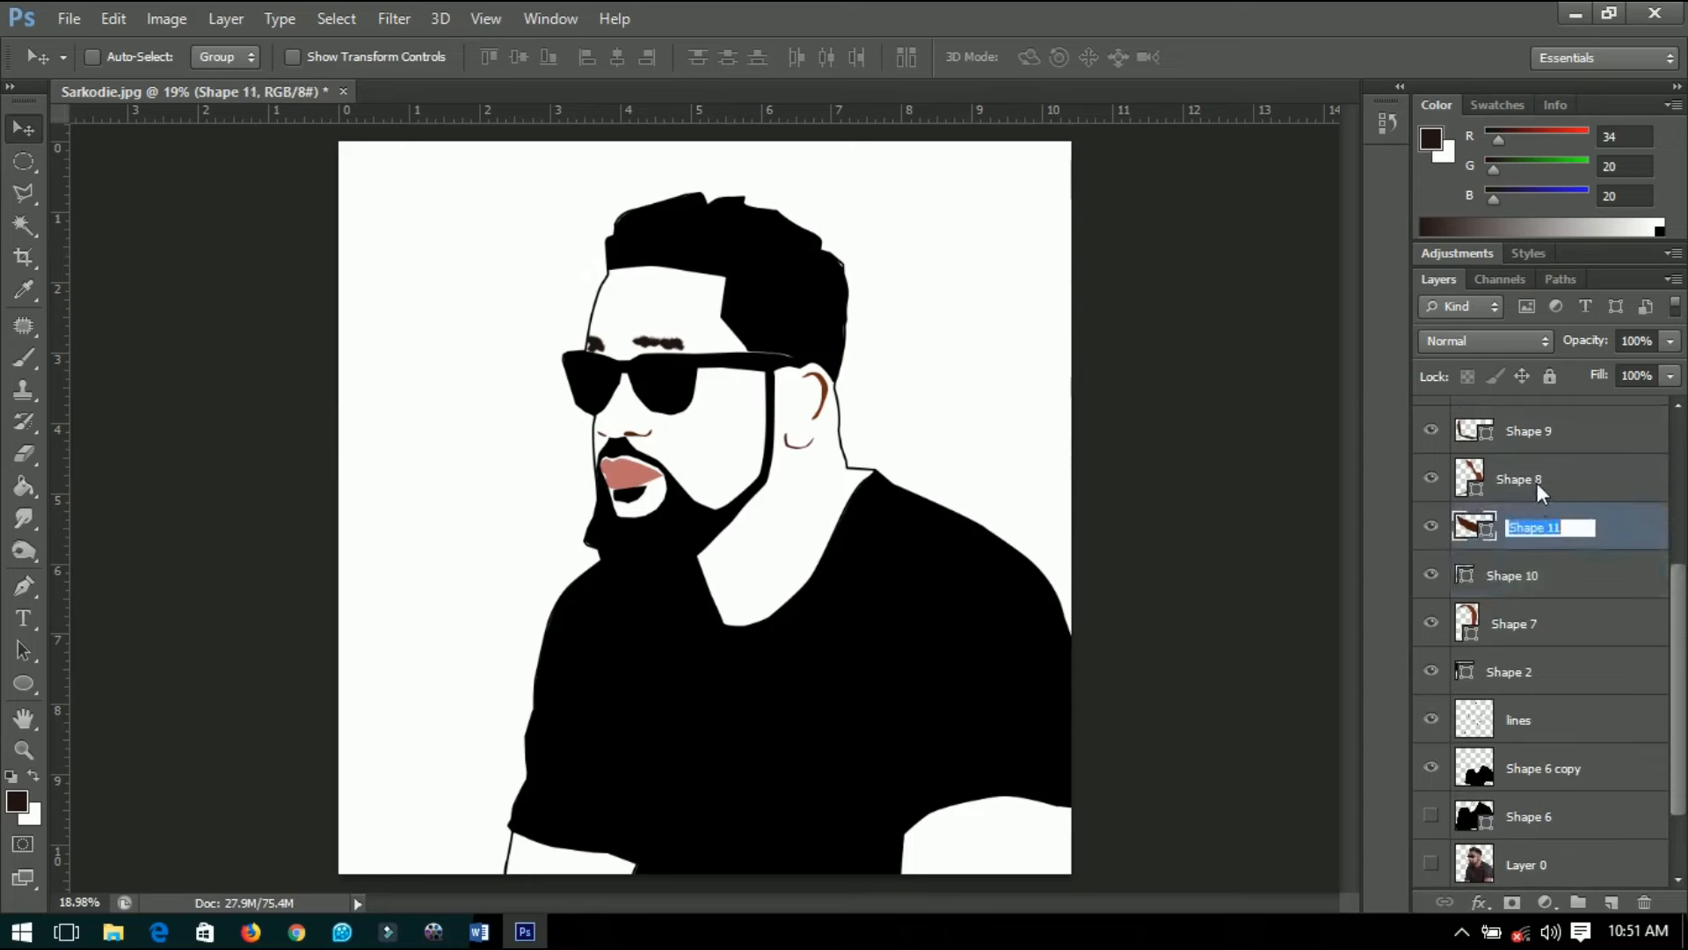
pyautogui.click(1537, 482)
pyautogui.click(1622, 343)
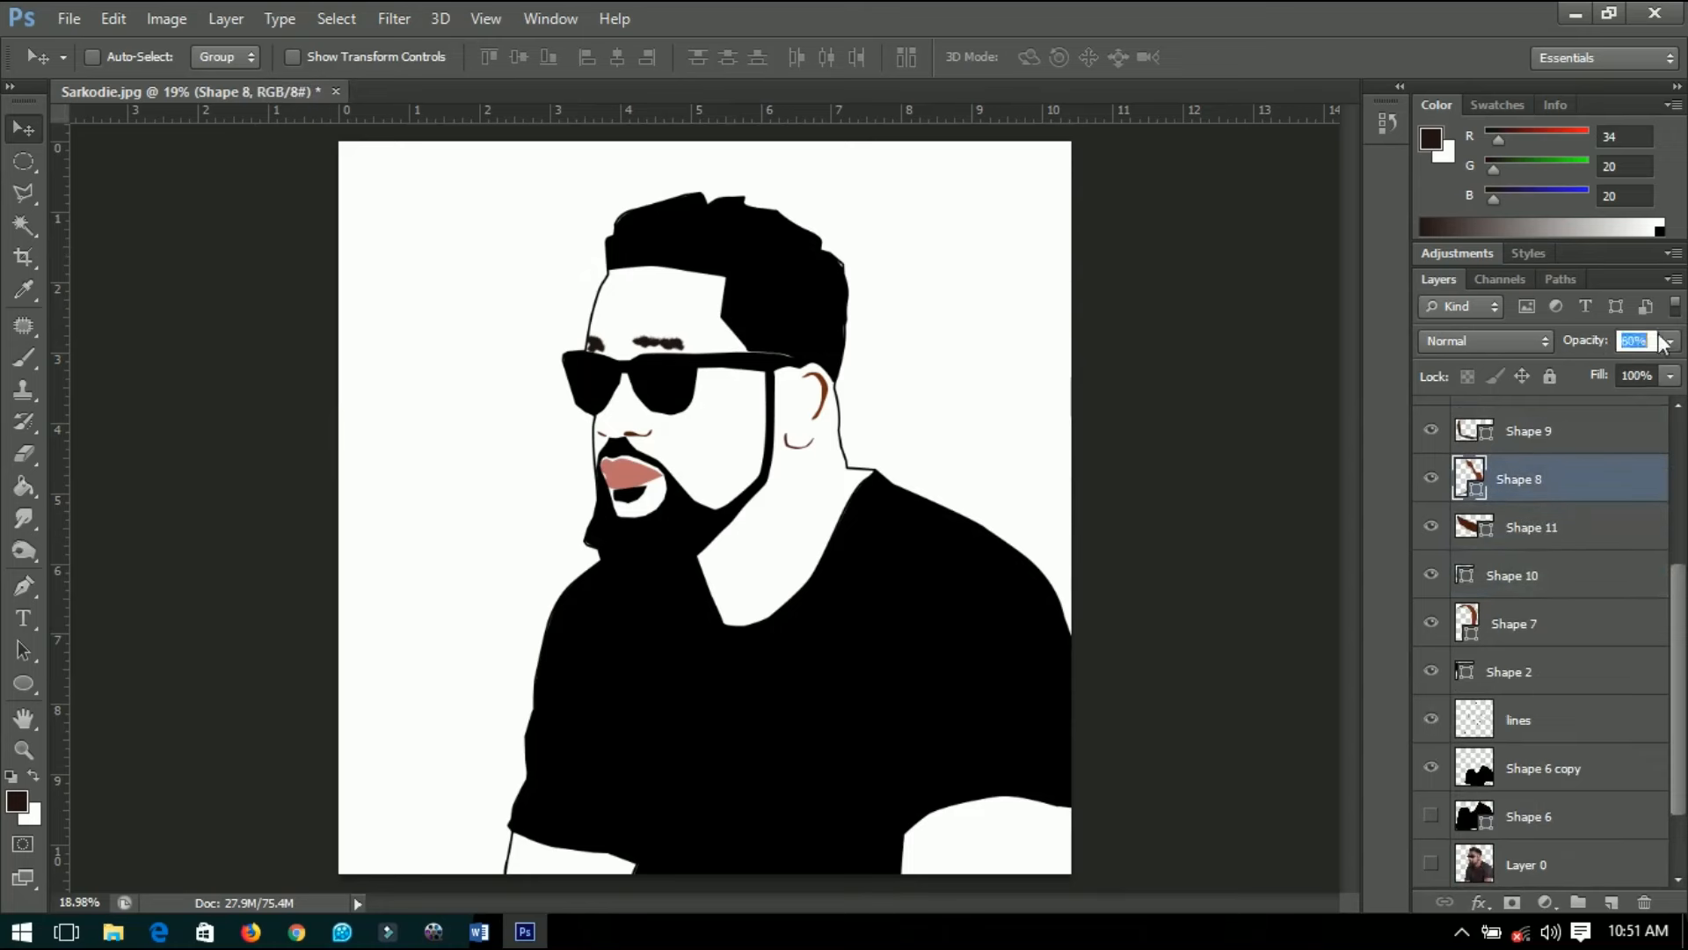
pyautogui.write('84')
pyautogui.moveTo(1583, 343); pyautogui.dragTo(1645, 350)
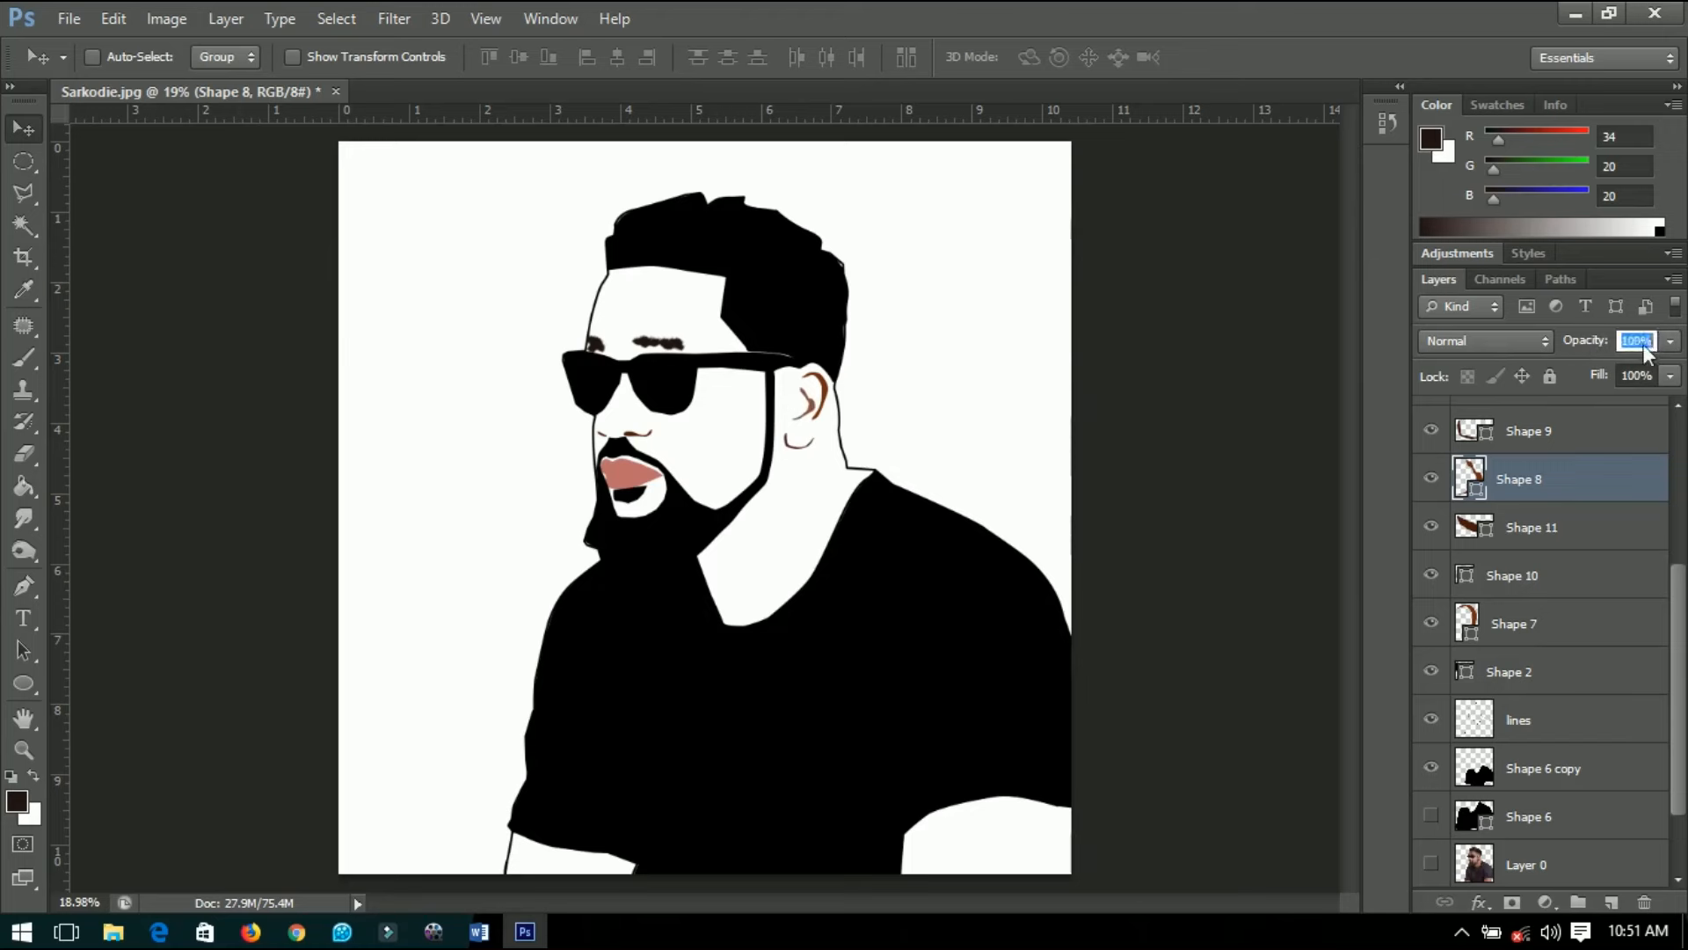
# Select the Layer 0 photo layer and activate the Pen tool for a new shape directly above it.
pyautogui.scroll(1, 750, 336)
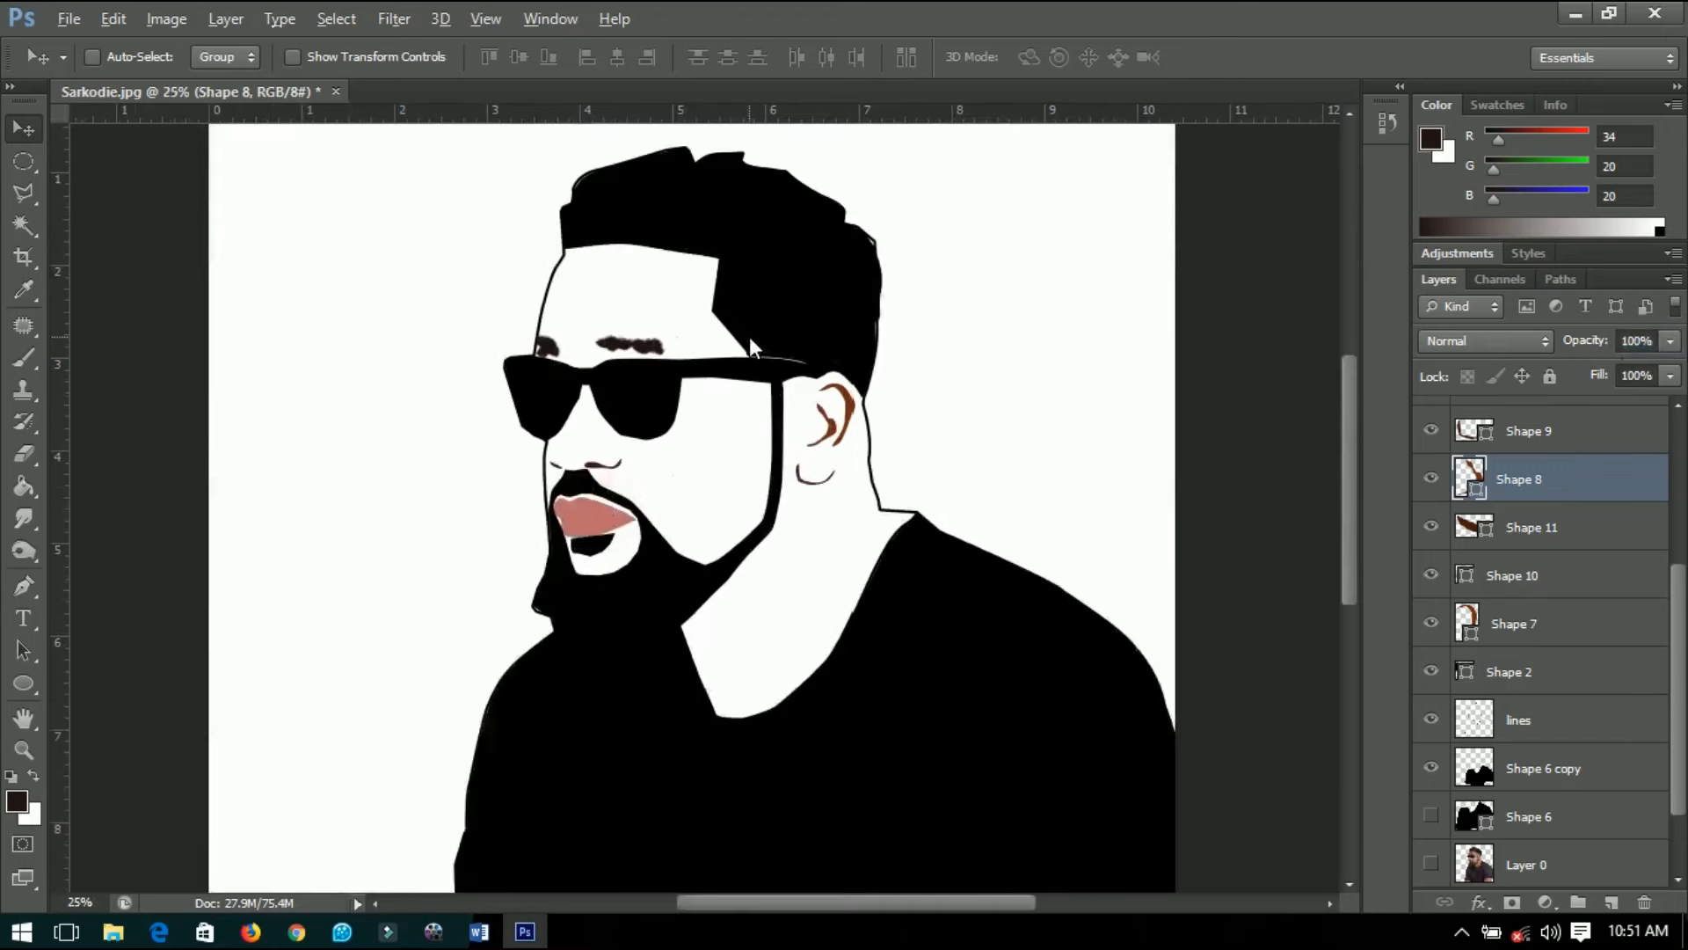
pyautogui.scroll(-2, 752, 340)
pyautogui.scroll(1, 593, 758)
pyautogui.scroll(3, 591, 758)
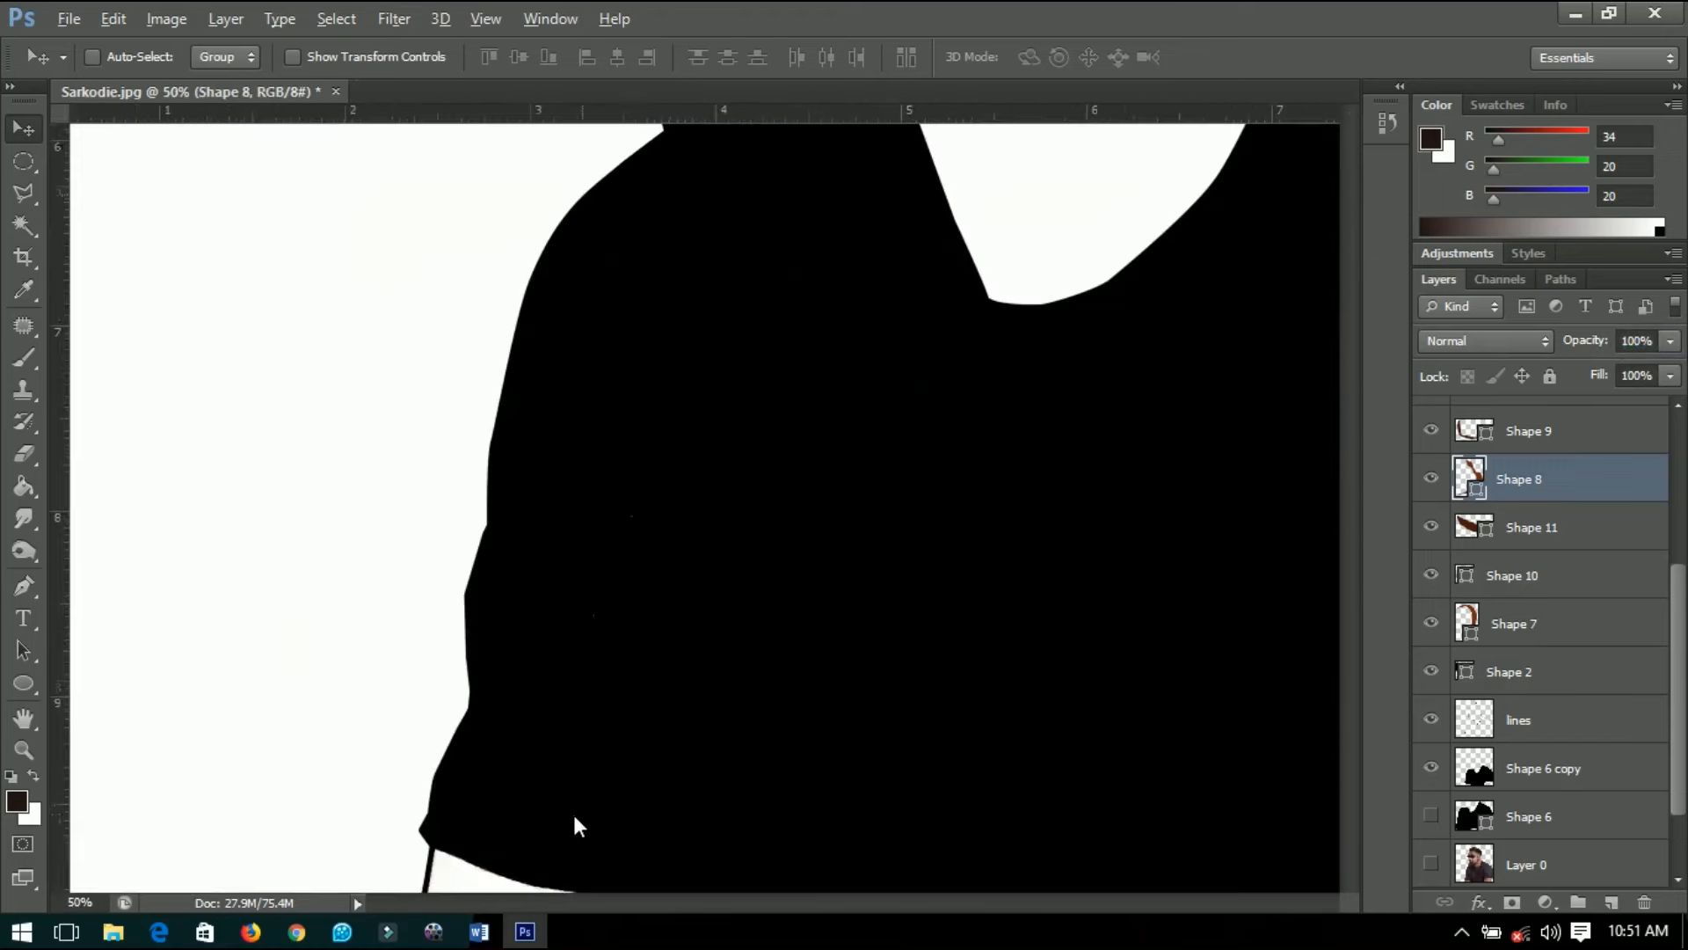
pyautogui.moveTo(572, 802); pyautogui.dragTo(631, 453)
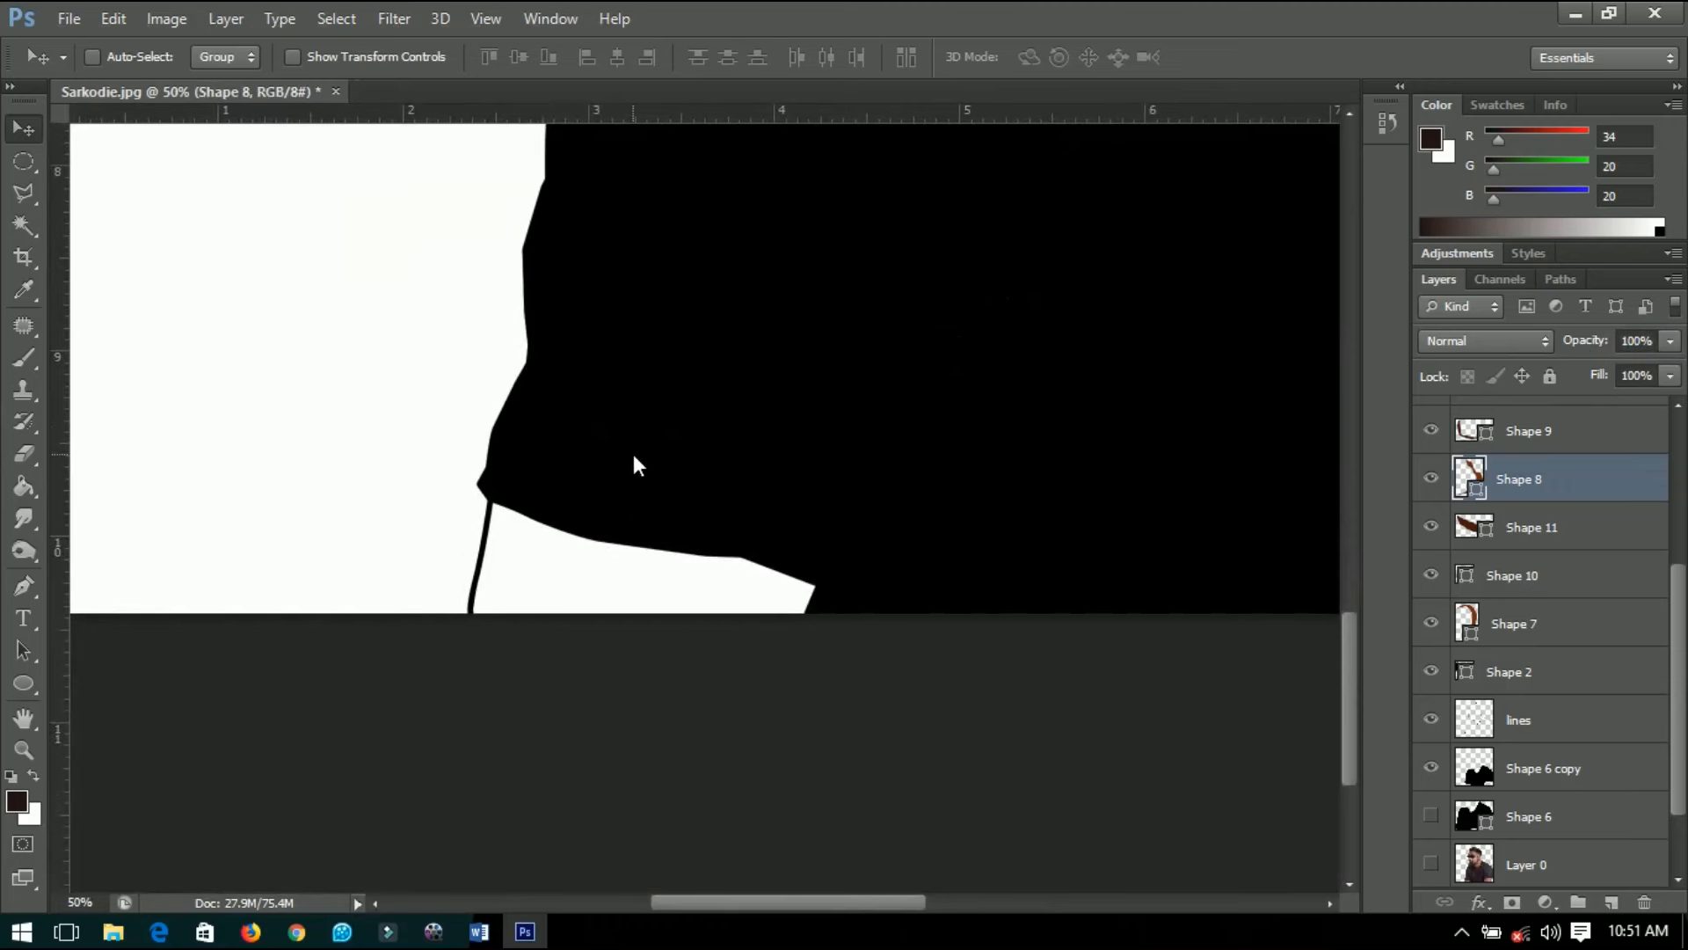
pyautogui.scroll(-2, 1673, 701)
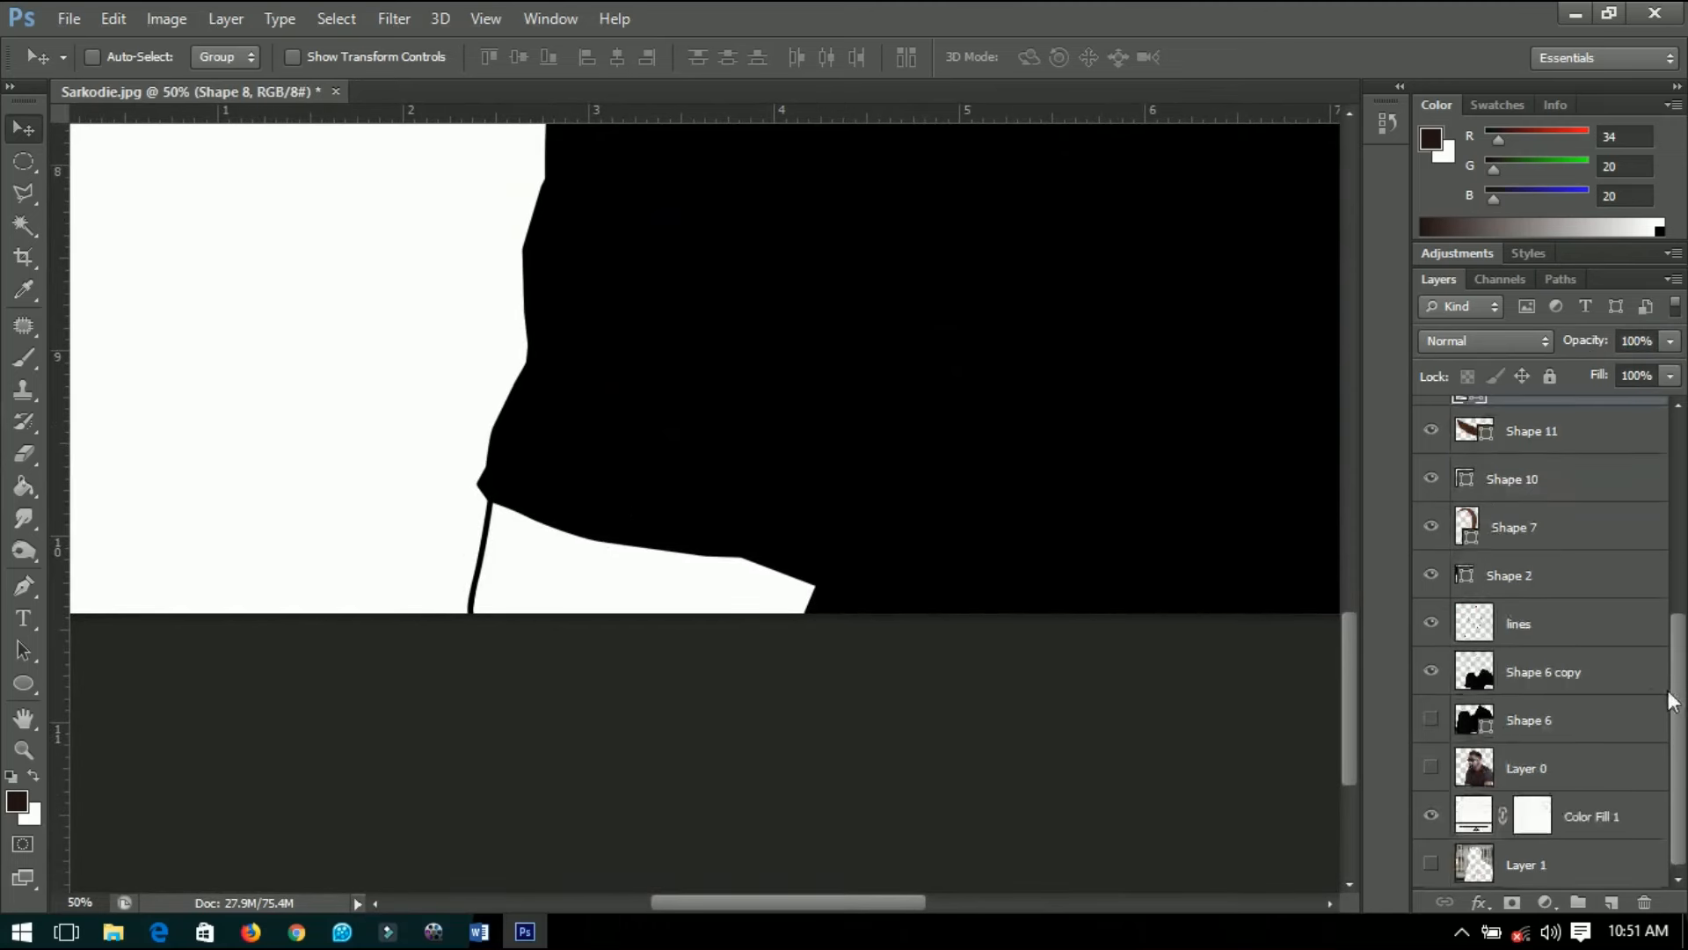
pyautogui.click(1549, 765)
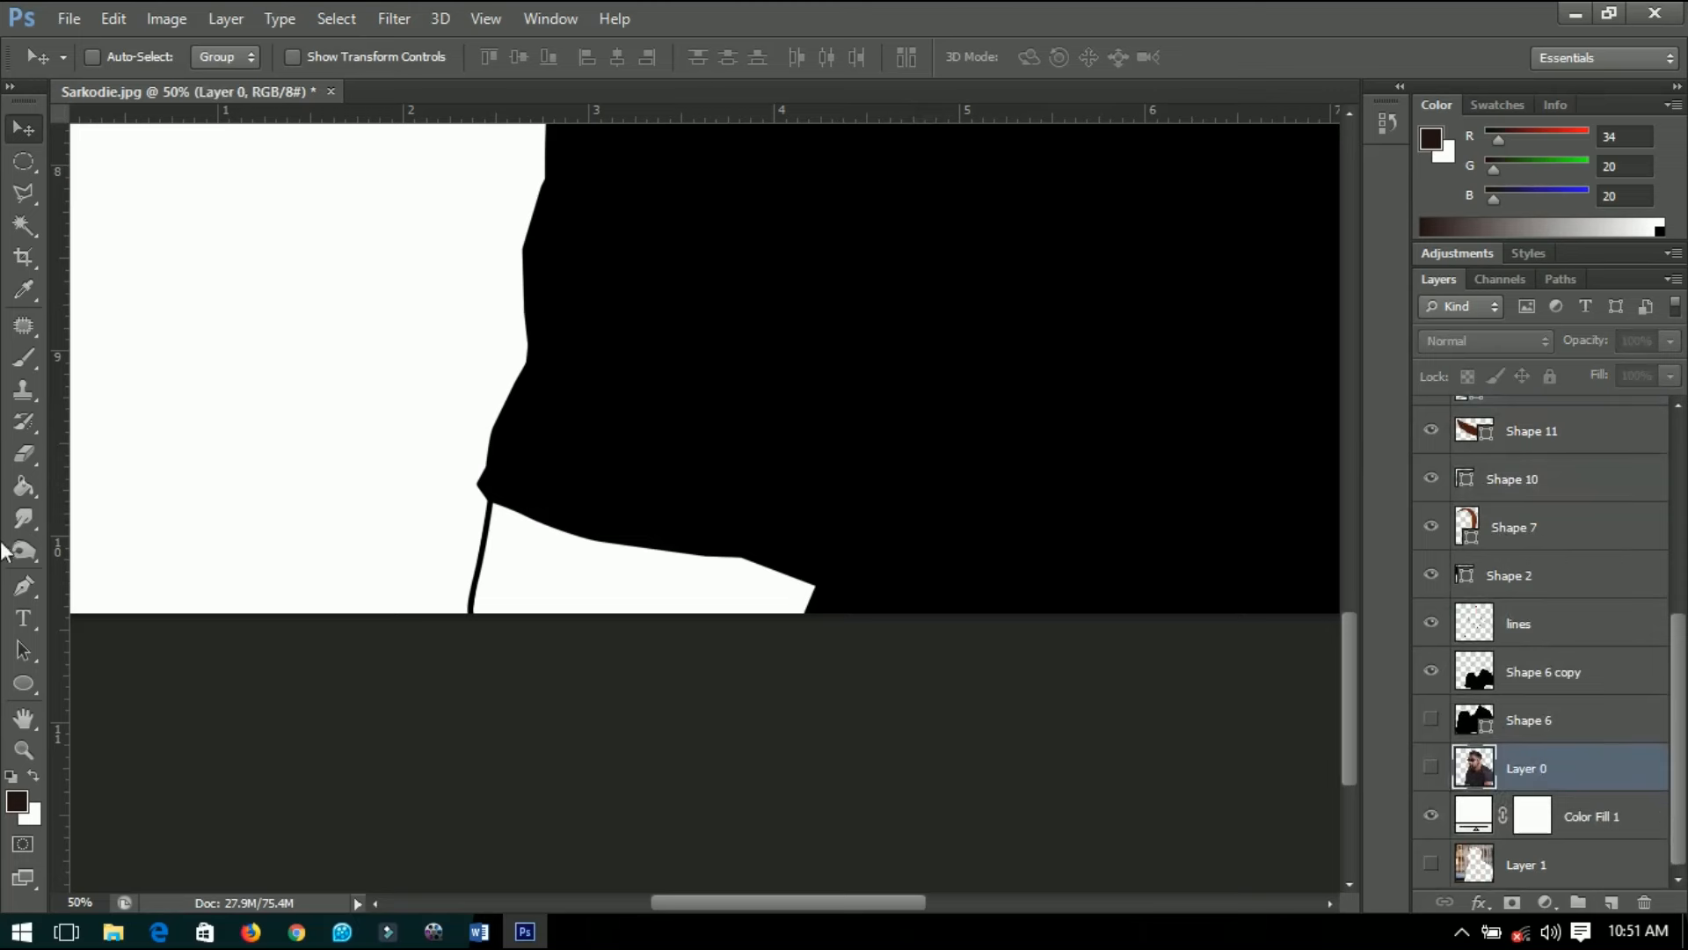
pyautogui.click(24, 587)
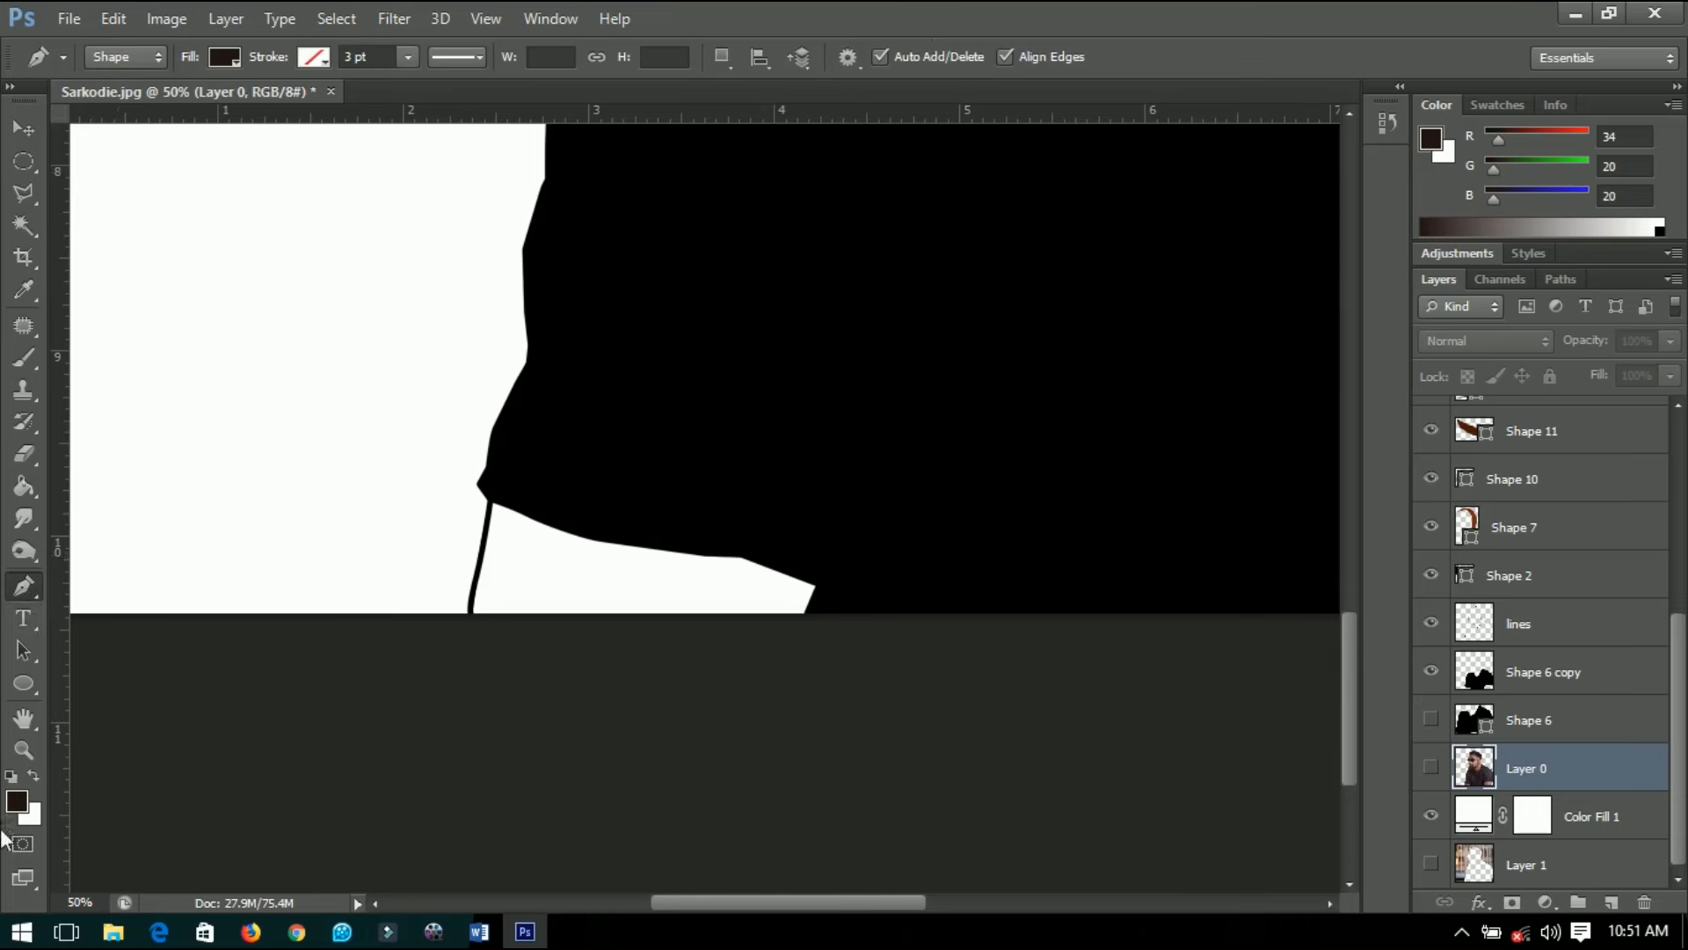
# Set the foreground colour to an orange skin tone with R 228, G 151, B 83.
pyautogui.click(16, 800)
pyautogui.click(1257, 791)
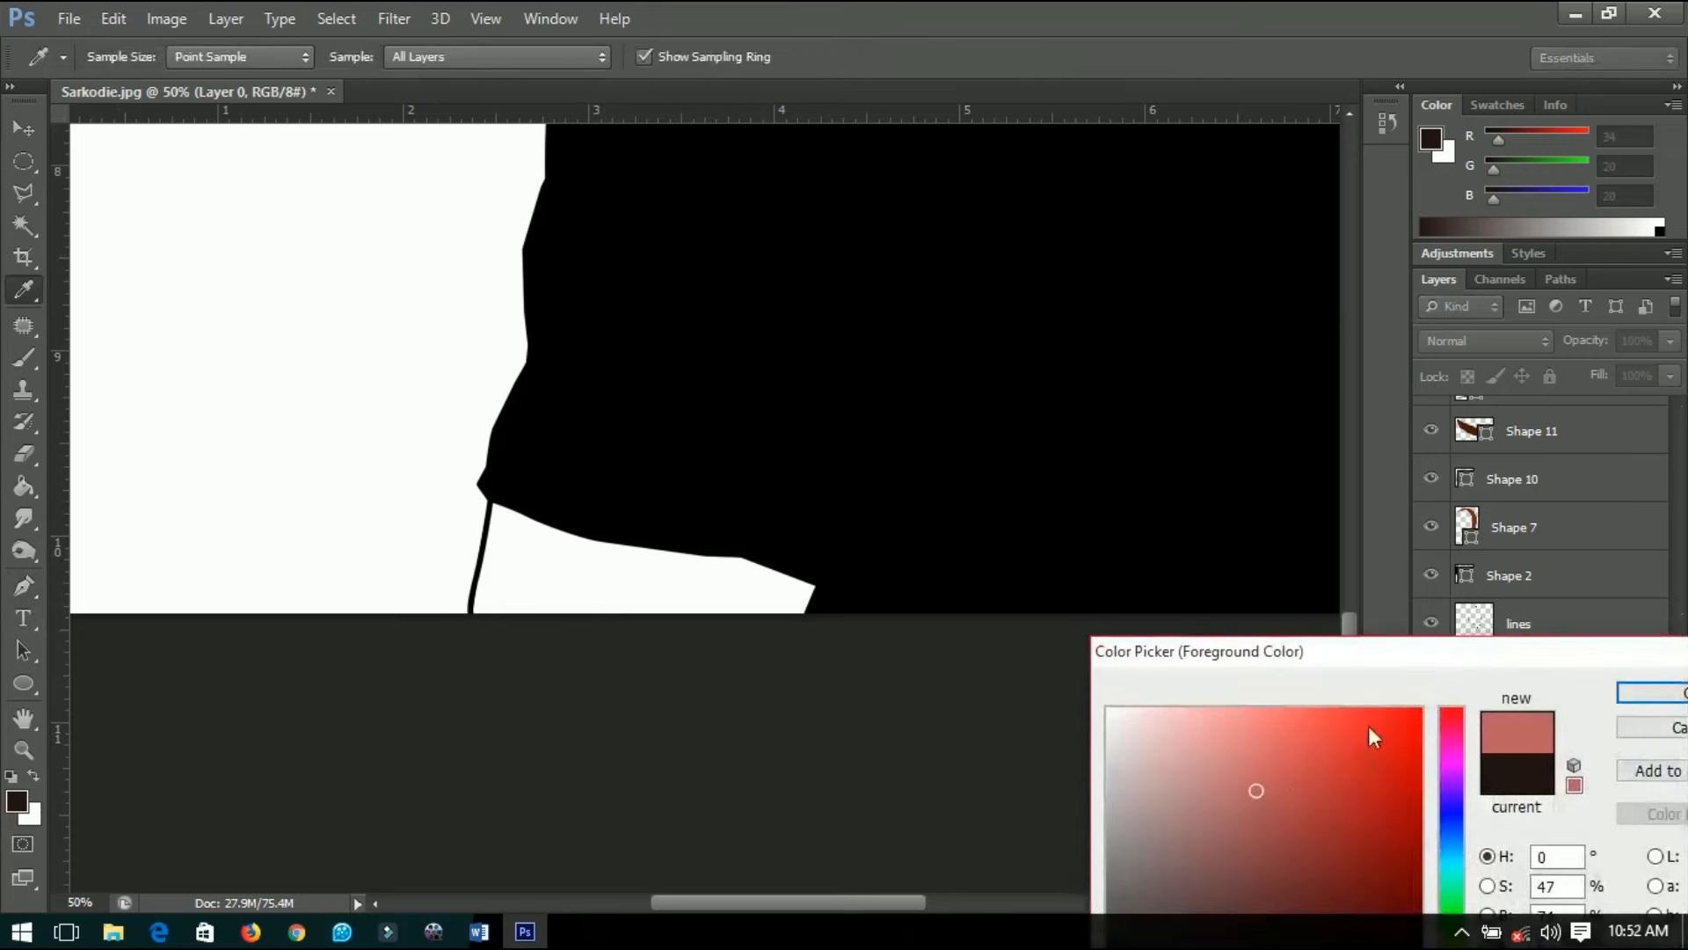
pyautogui.moveTo(1520, 655); pyautogui.dragTo(1376, 438)
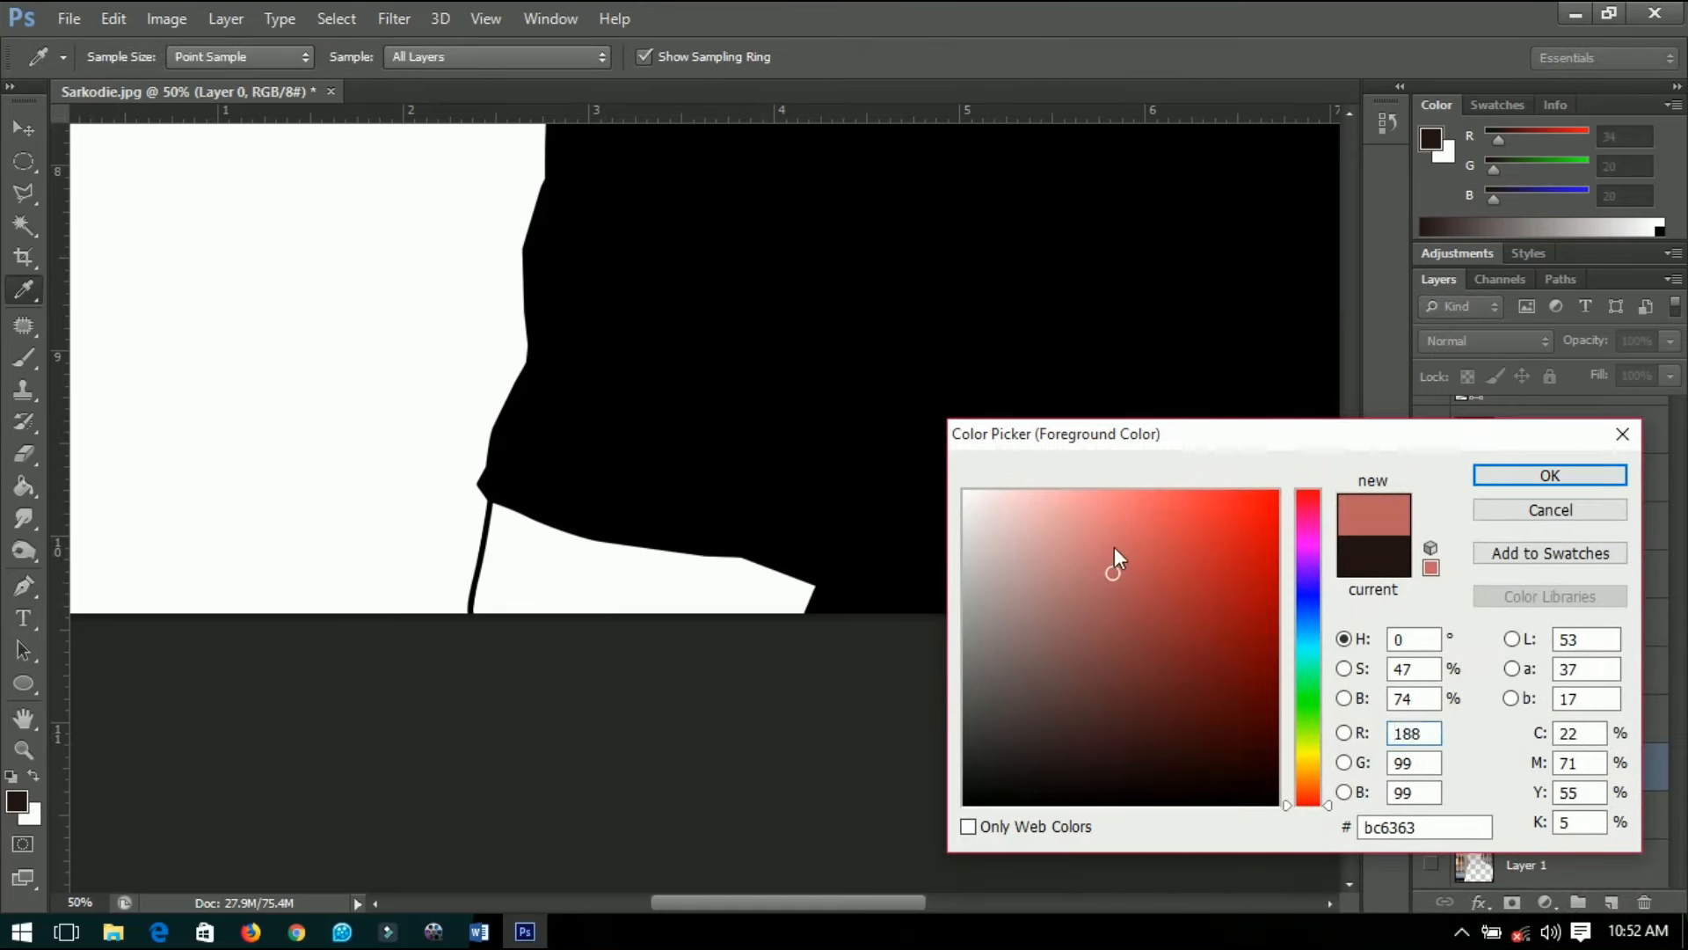
pyautogui.moveTo(1115, 547); pyautogui.dragTo(1126, 519)
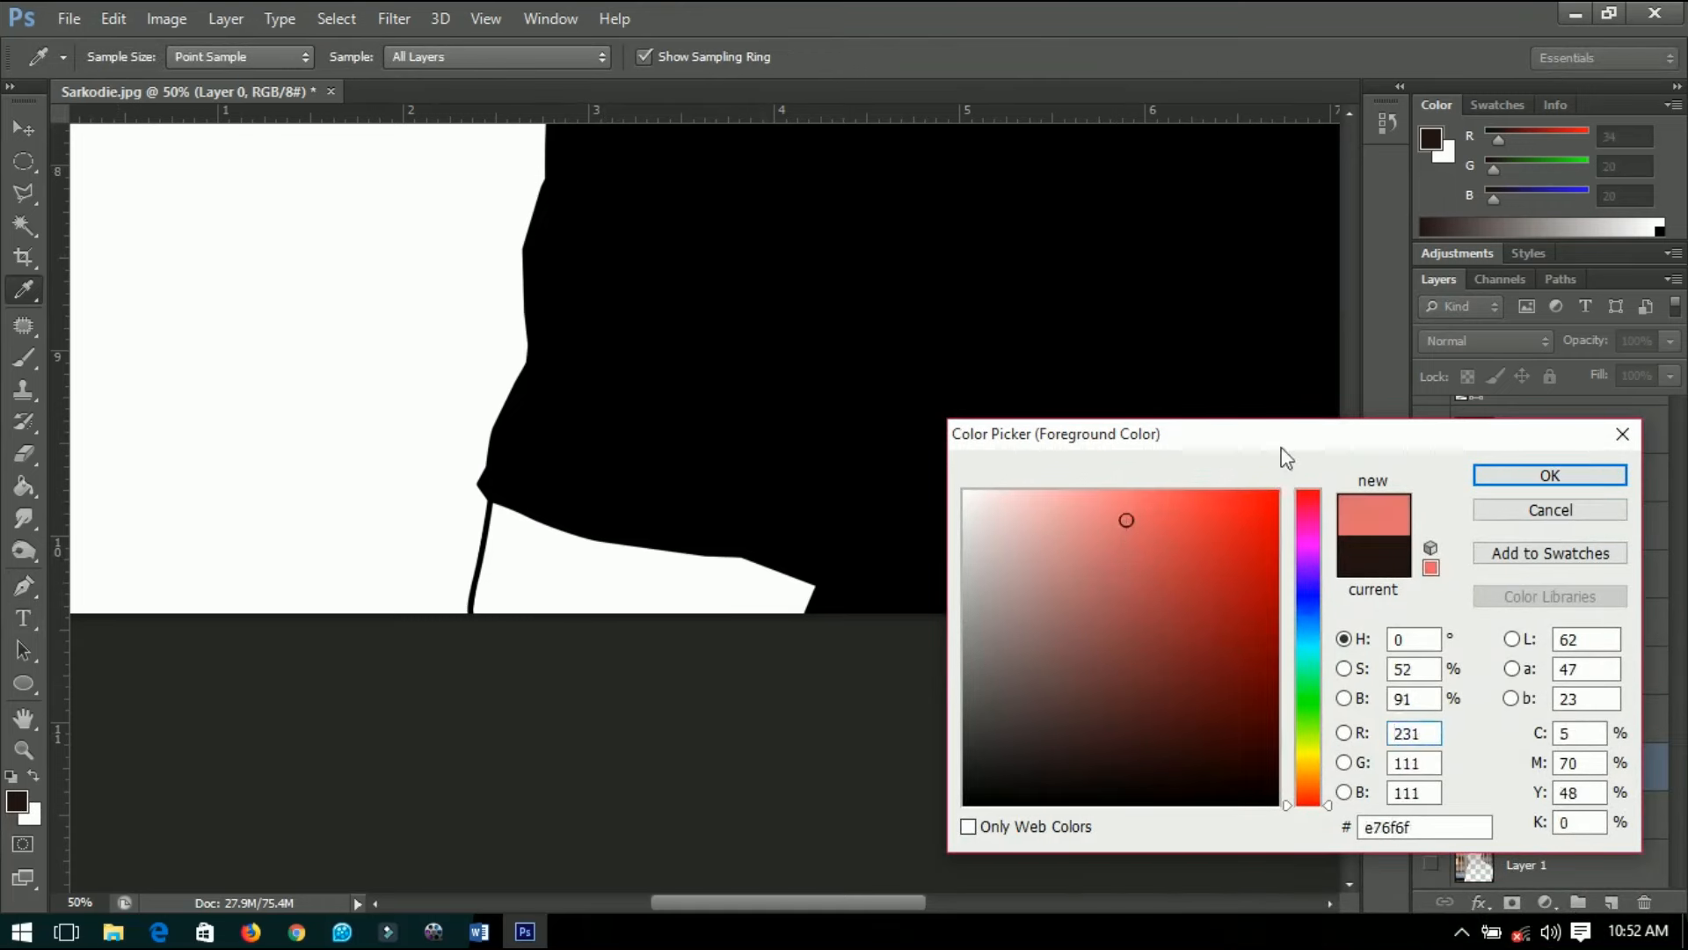
pyautogui.moveTo(1286, 457); pyautogui.dragTo(1137, 408)
pyautogui.click(1157, 717)
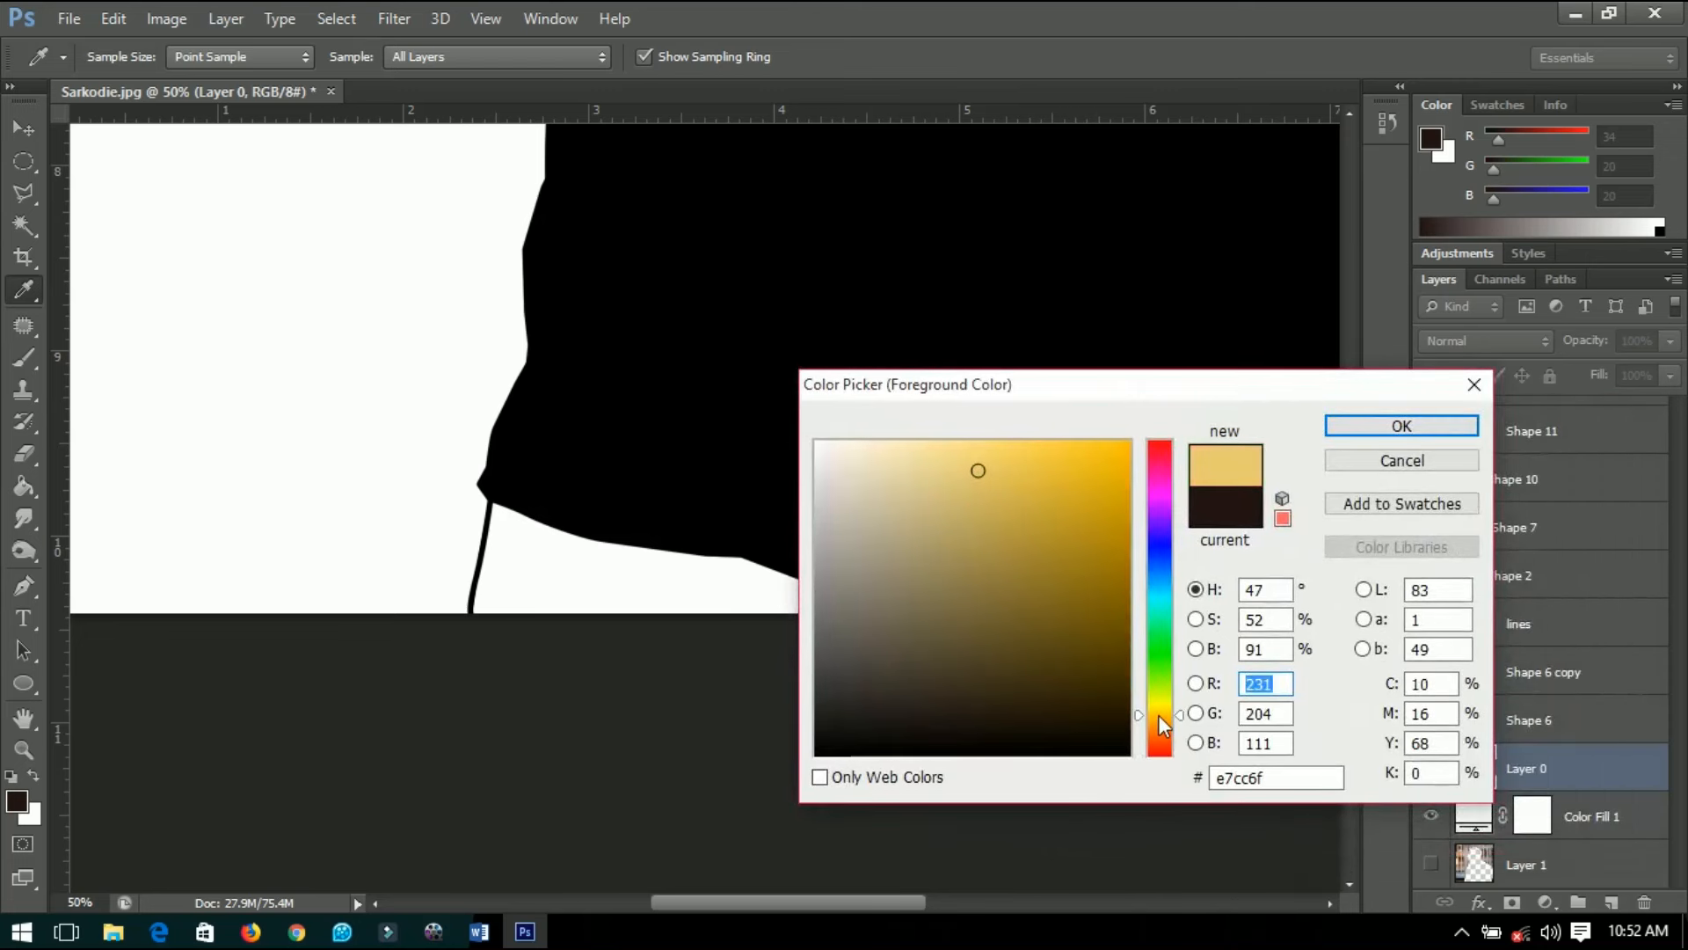
pyautogui.moveTo(1157, 719); pyautogui.dragTo(1158, 731)
pyautogui.click(1010, 481)
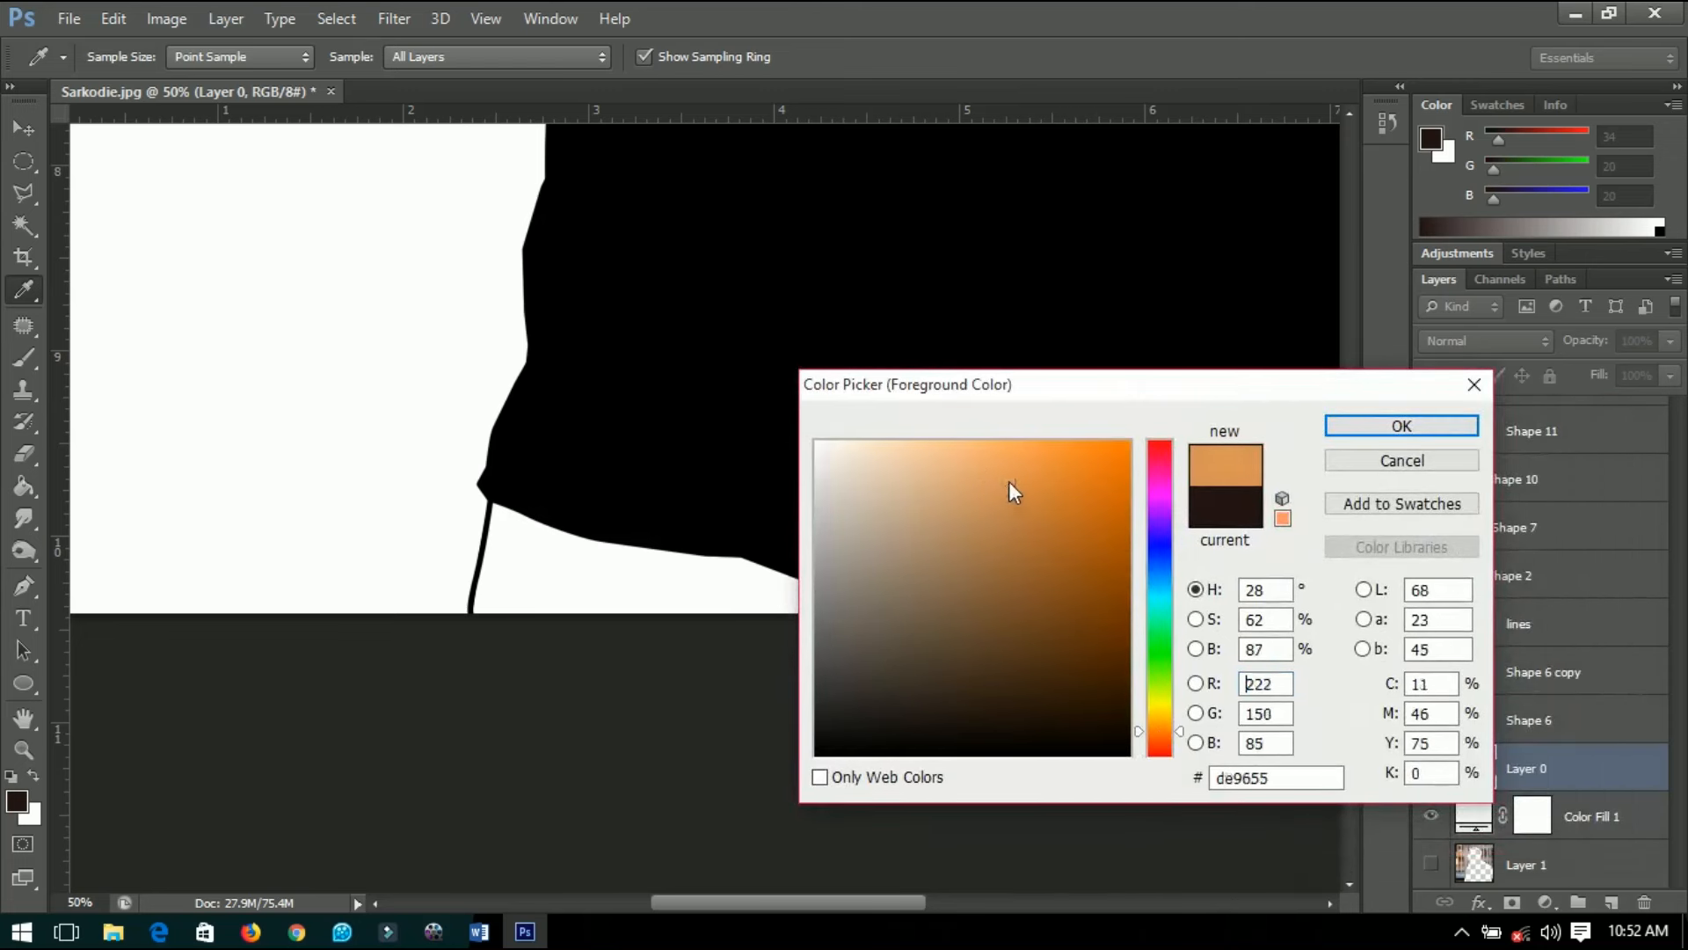
pyautogui.click(1011, 476)
pyautogui.click(1402, 426)
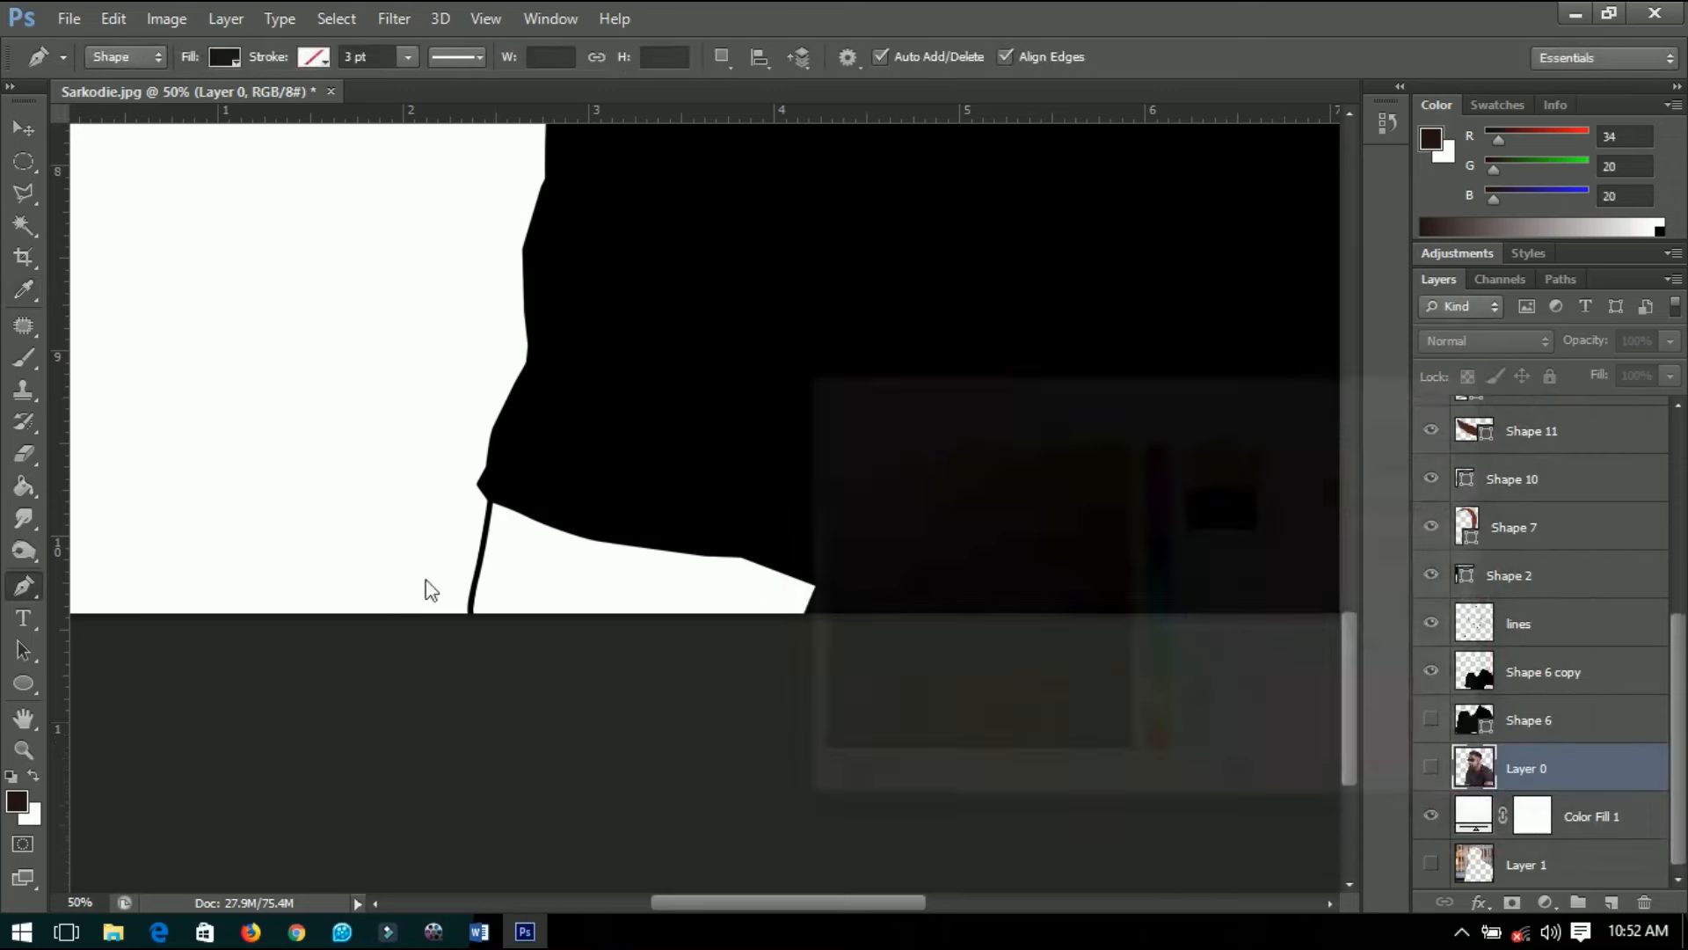
# Start a Pen shape just below the canvas edge and trace the forearm's outer line up to the sleeve hem.
pyautogui.scroll(1, 477, 631)
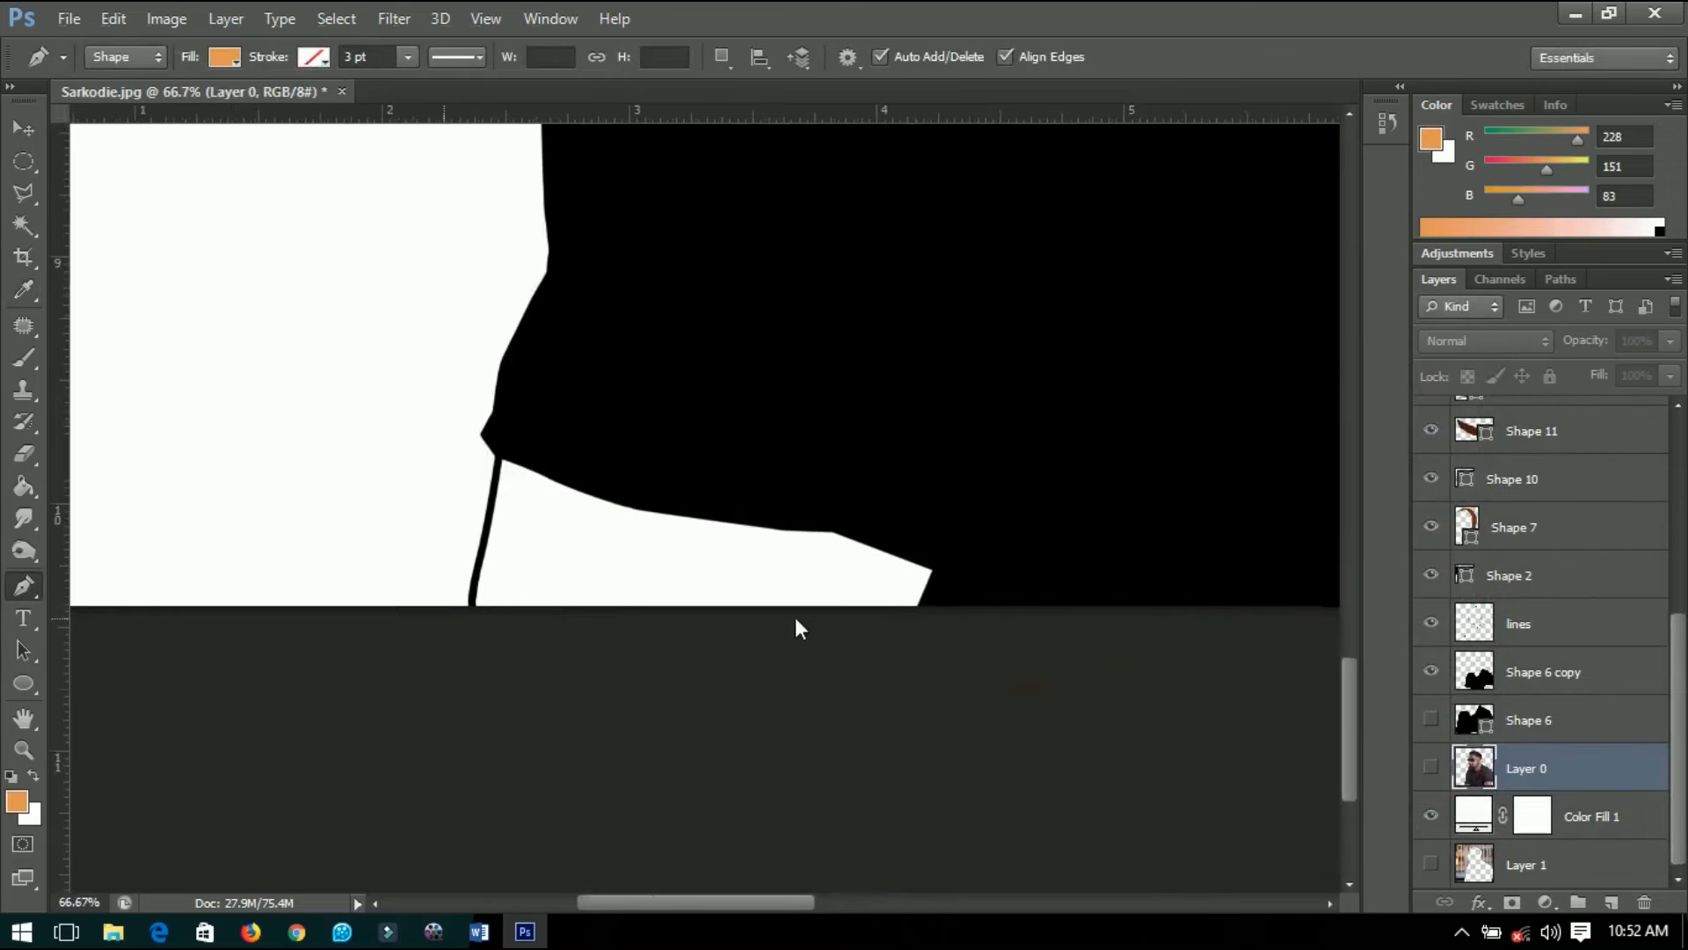
pyautogui.scroll(2, 795, 626)
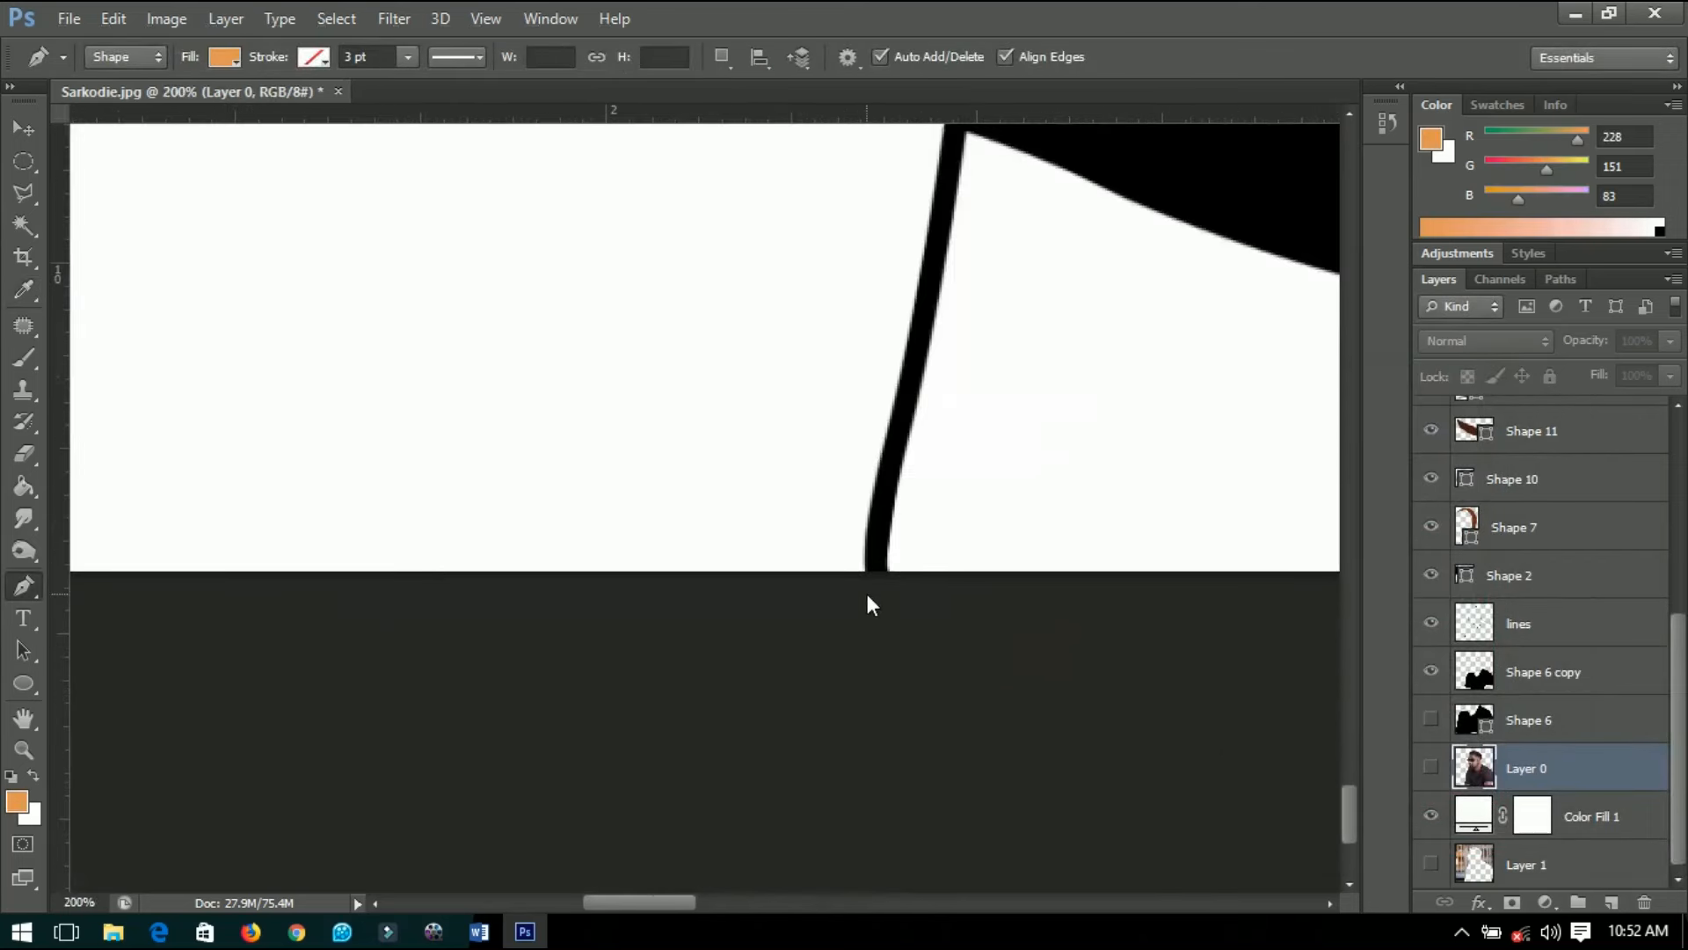
pyautogui.click(867, 594)
pyautogui.click(912, 363)
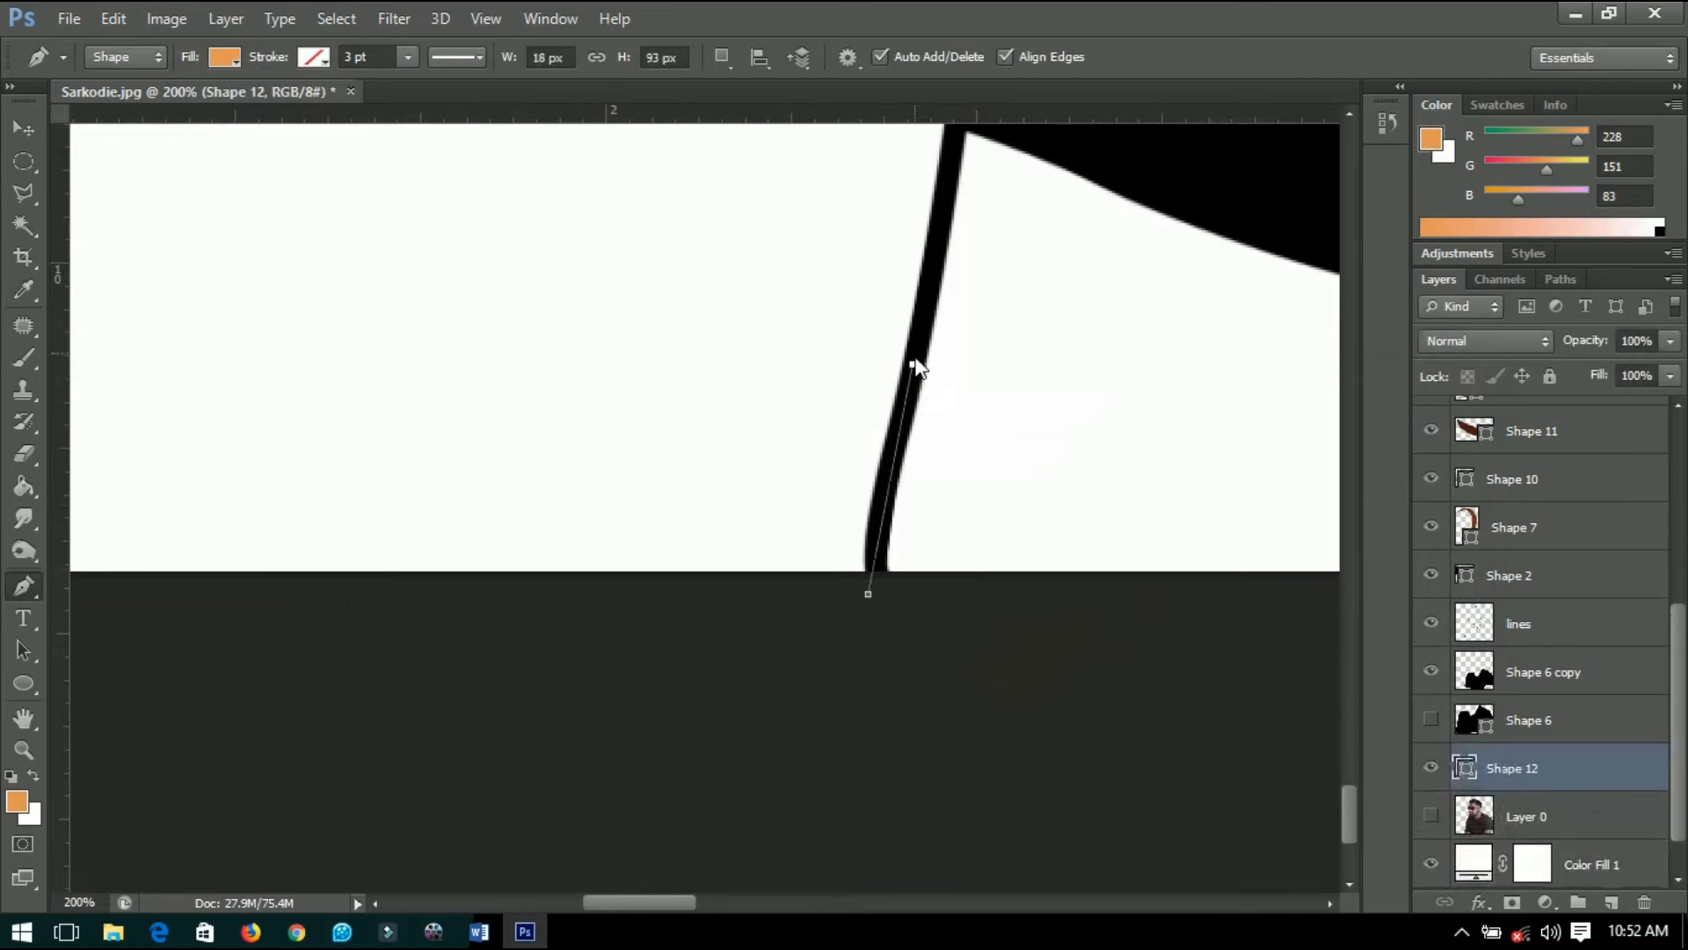
pyautogui.click(954, 127)
pyautogui.moveTo(869, 304); pyautogui.dragTo(682, 557)
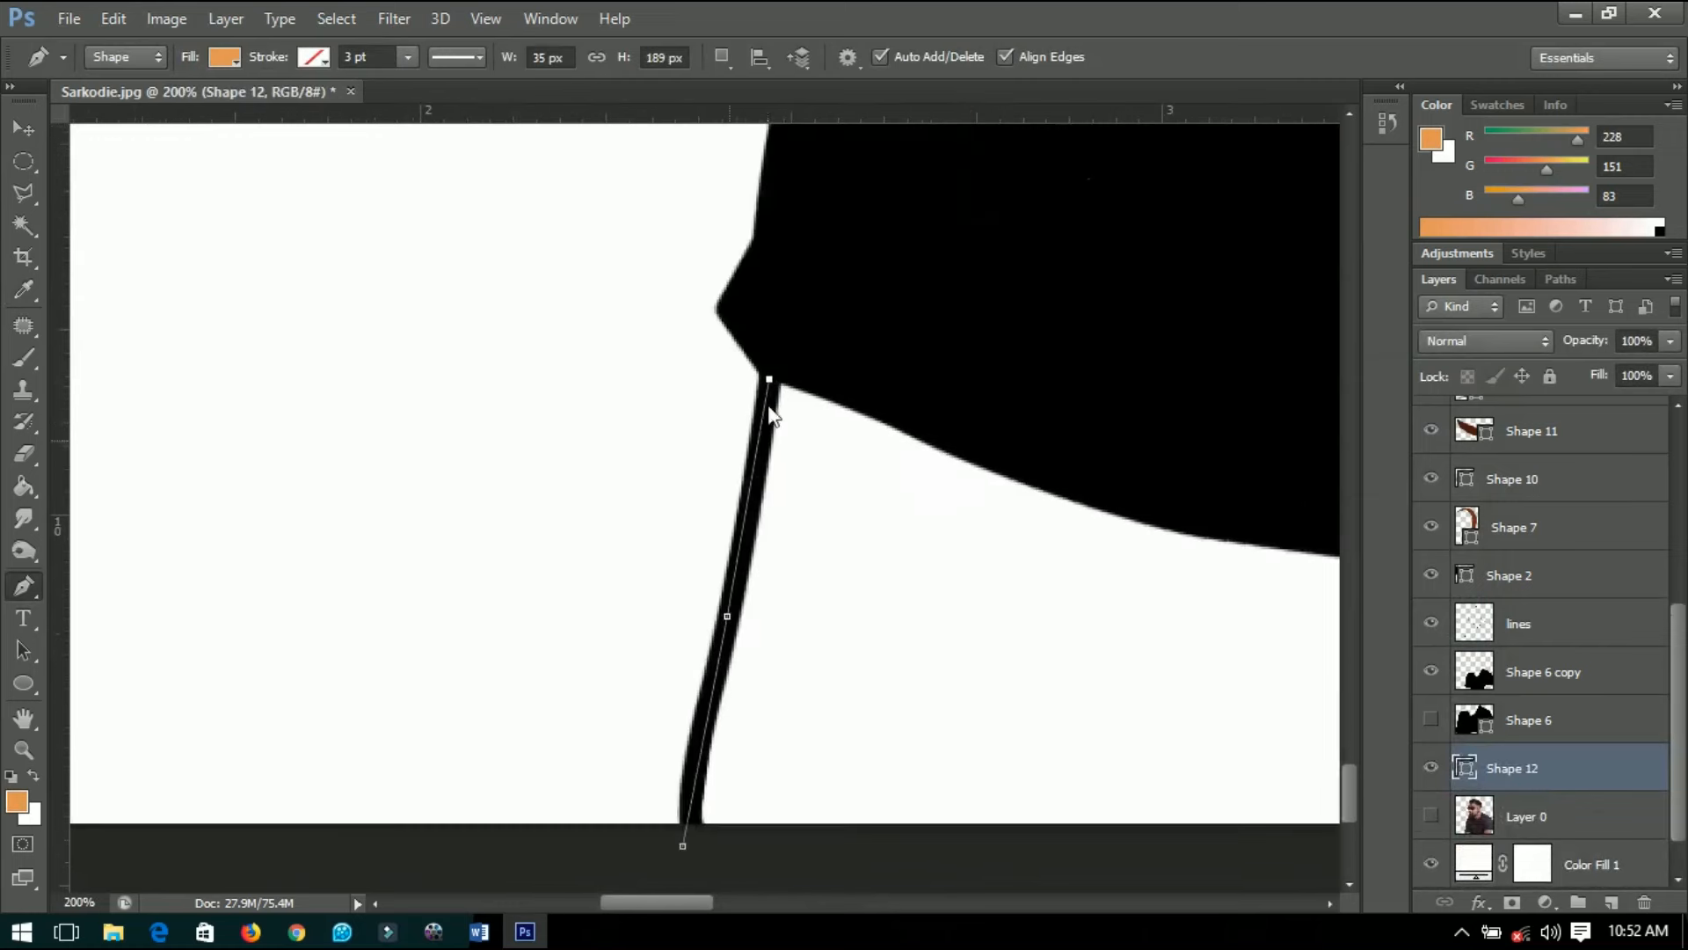
# Continue the skin path beneath the black shirt from the sleeve hem up into the beard.
pyautogui.scroll(-1, 782, 407)
pyautogui.scroll(-3, 783, 422)
pyautogui.scroll(1, 769, 449)
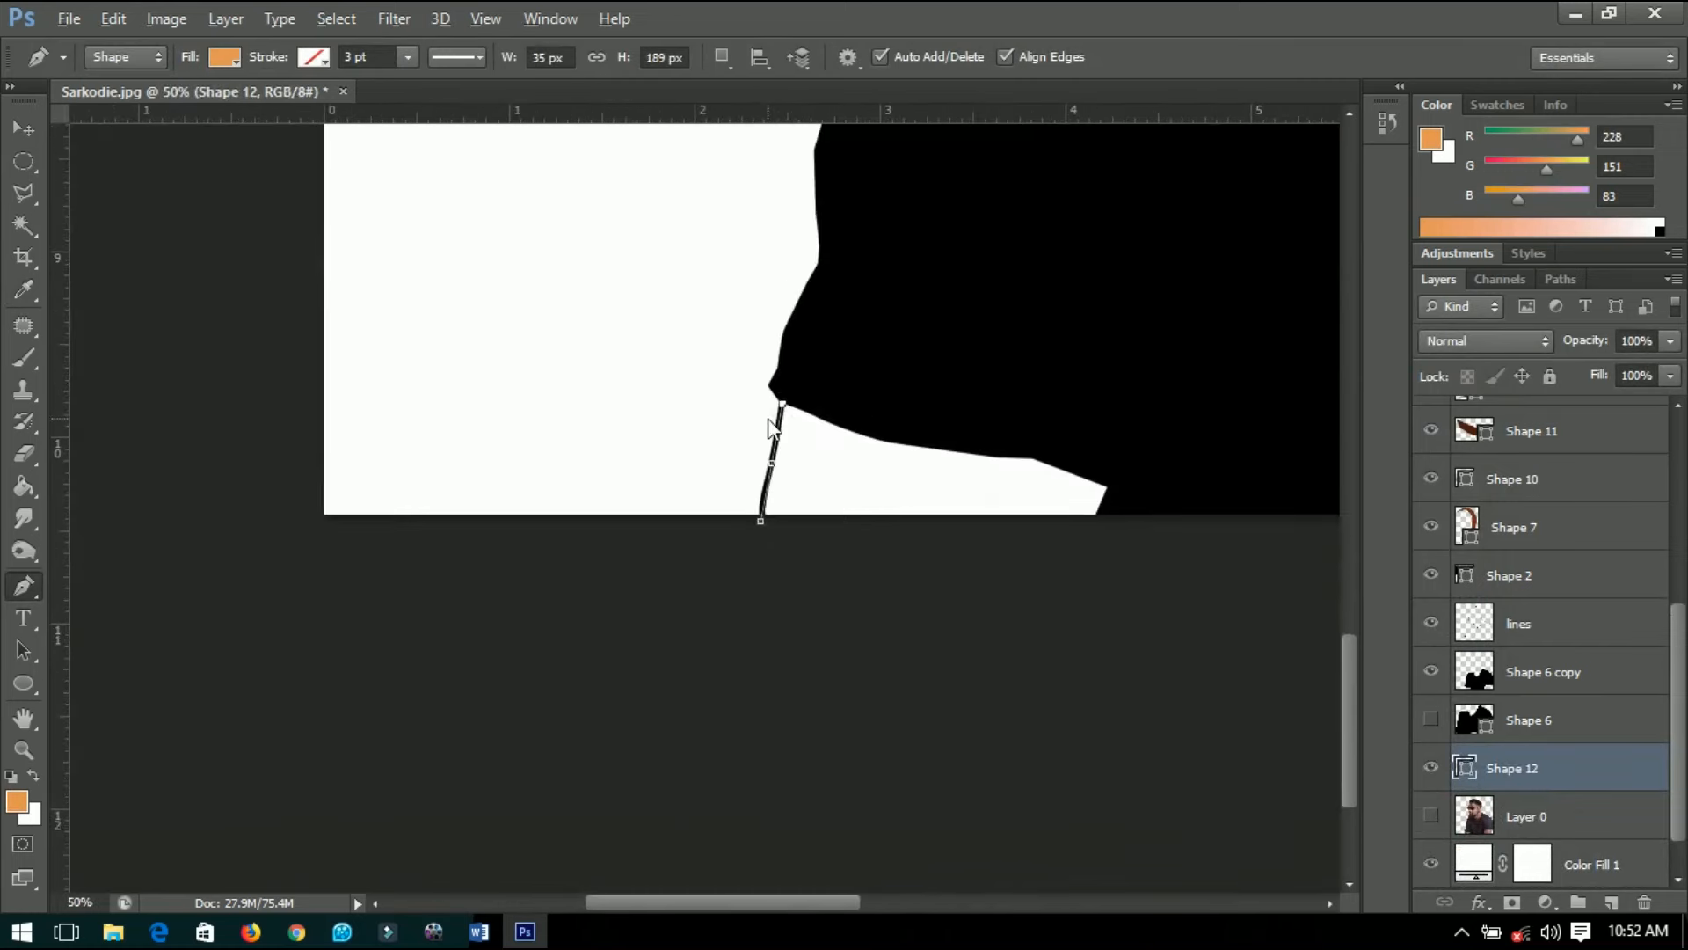
pyautogui.scroll(-1, 773, 429)
pyautogui.scroll(-1, 773, 428)
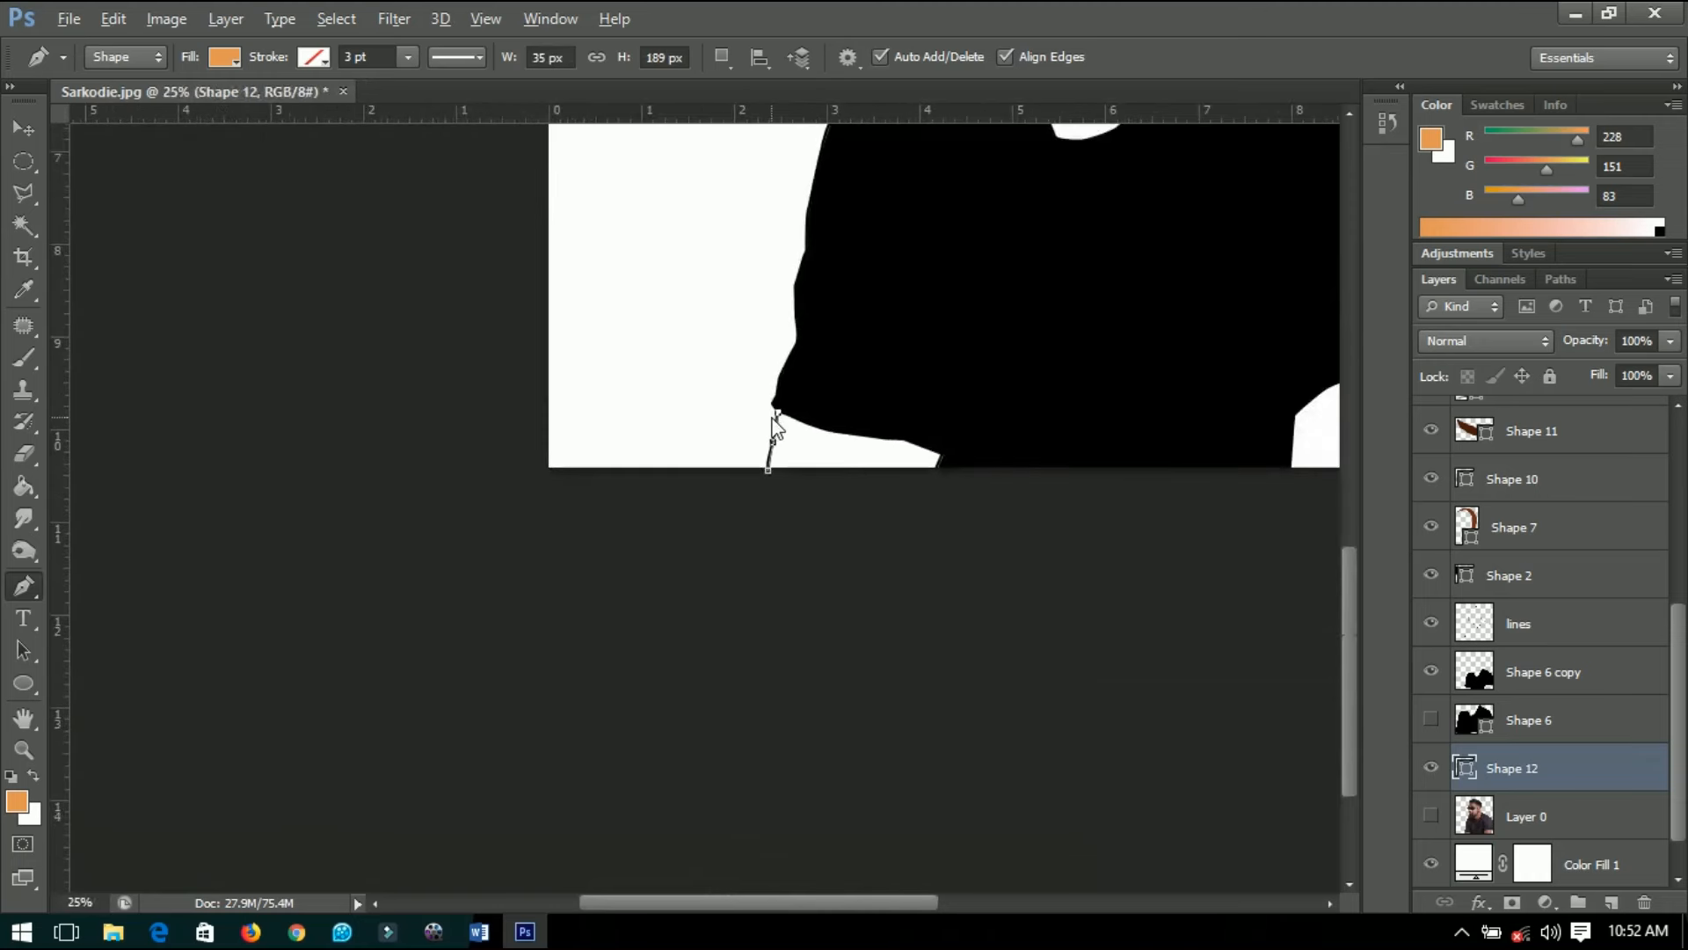
pyautogui.scroll(-1, 772, 422)
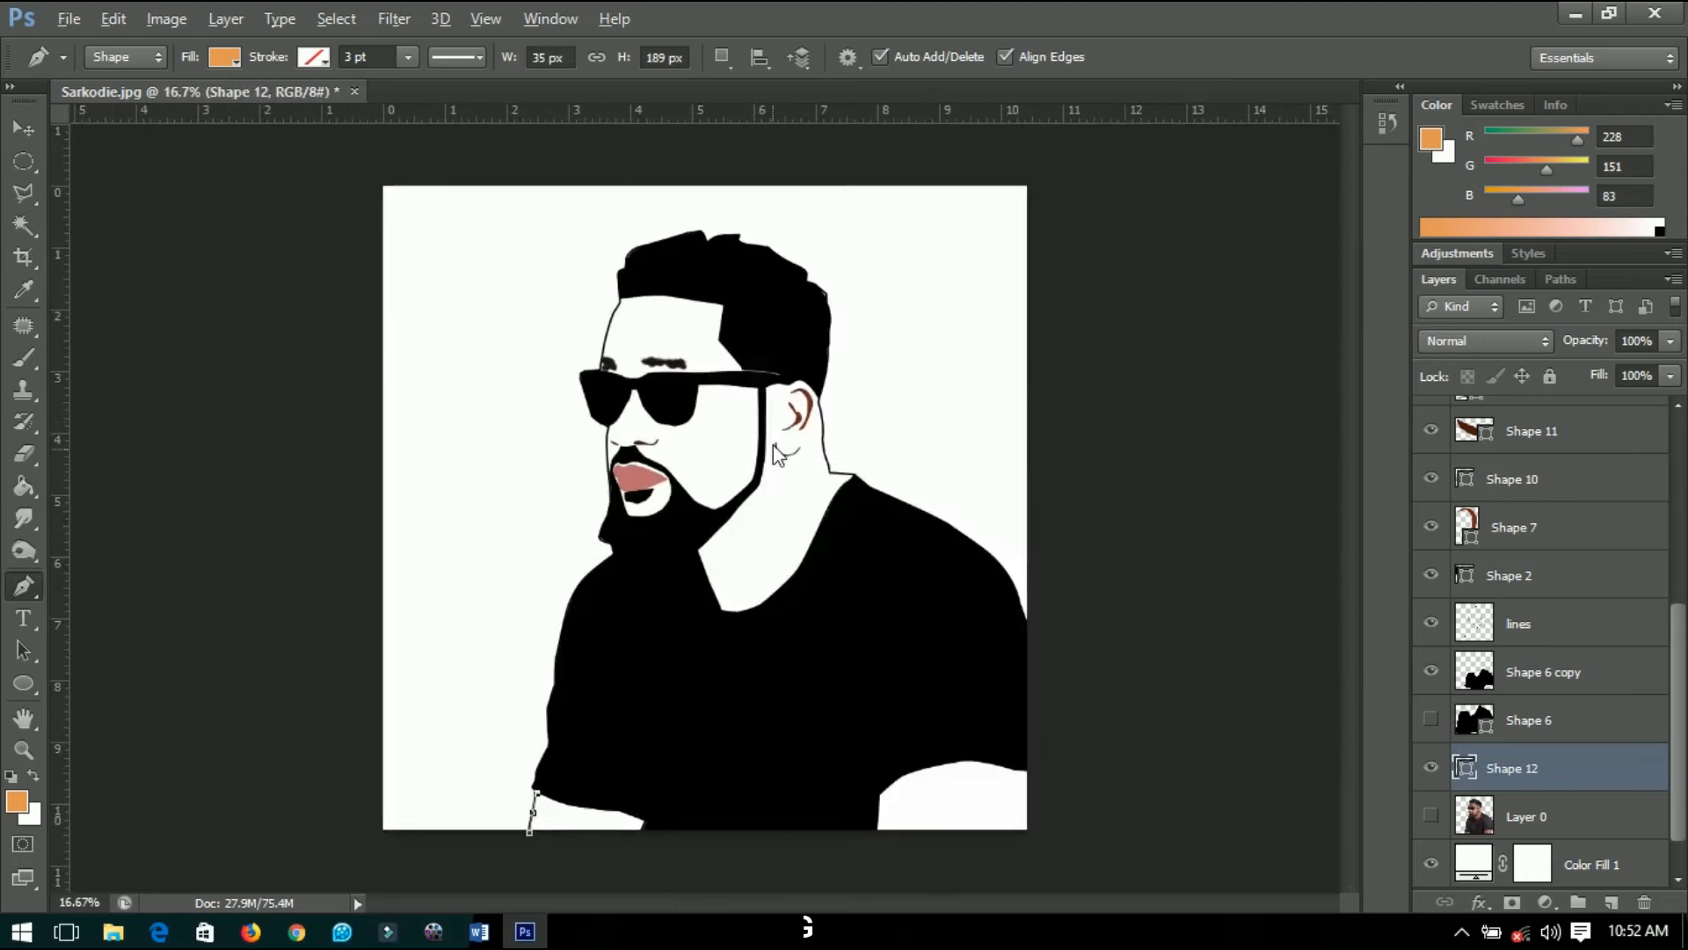
pyautogui.click(584, 708)
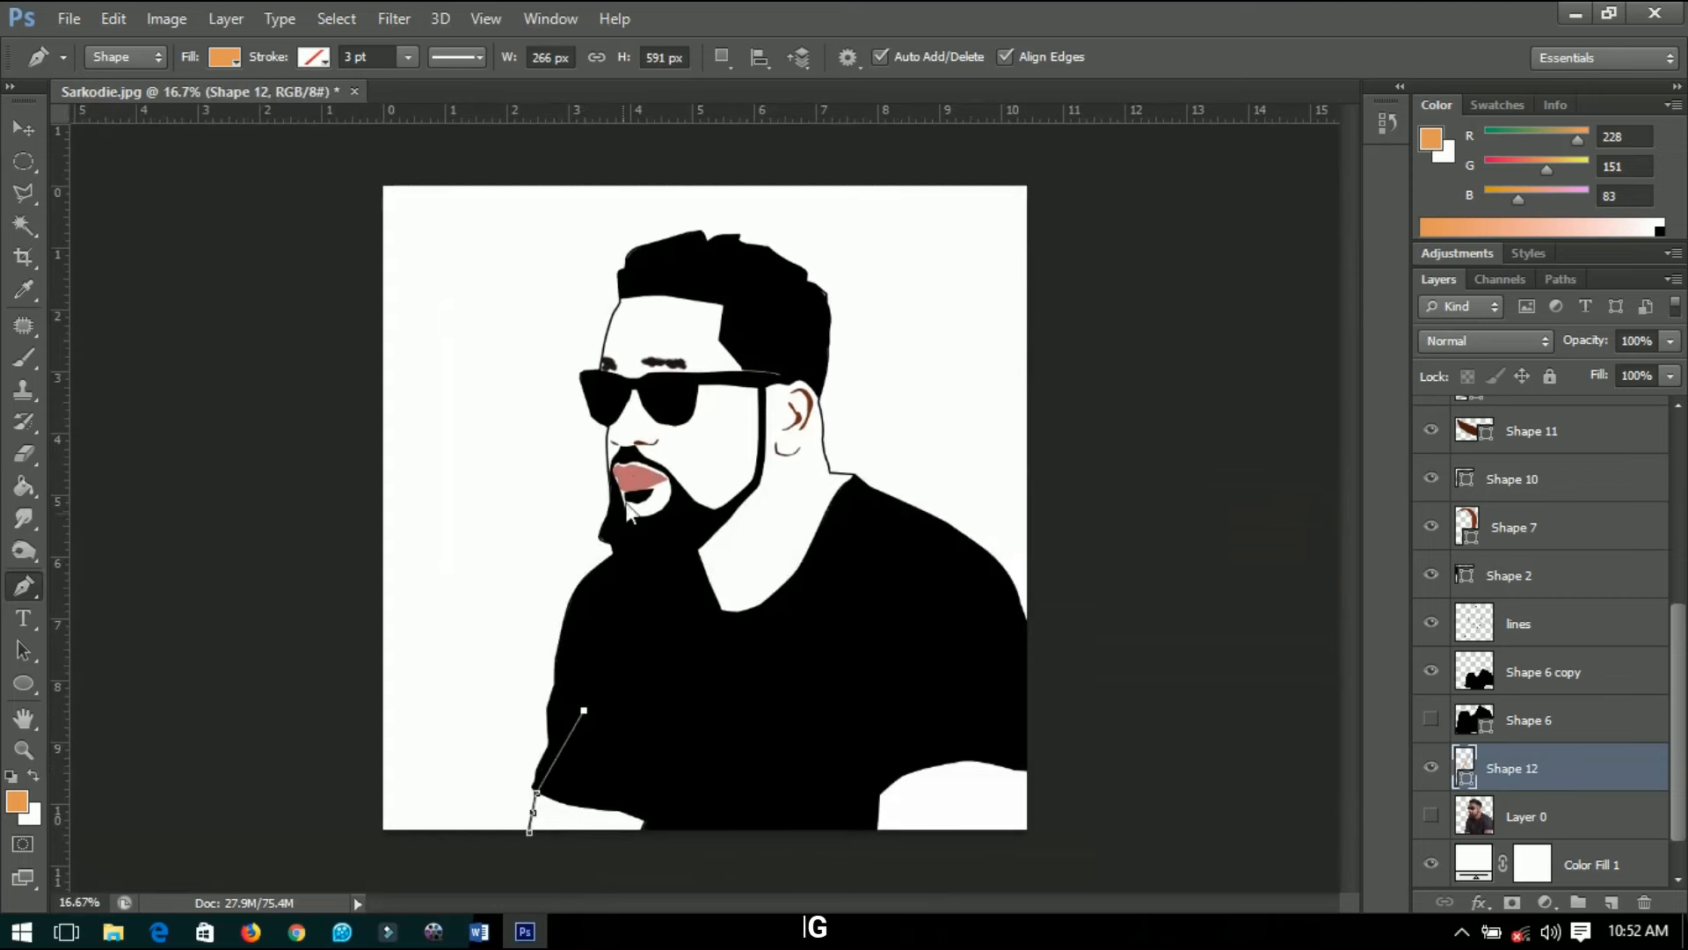
pyautogui.click(625, 531)
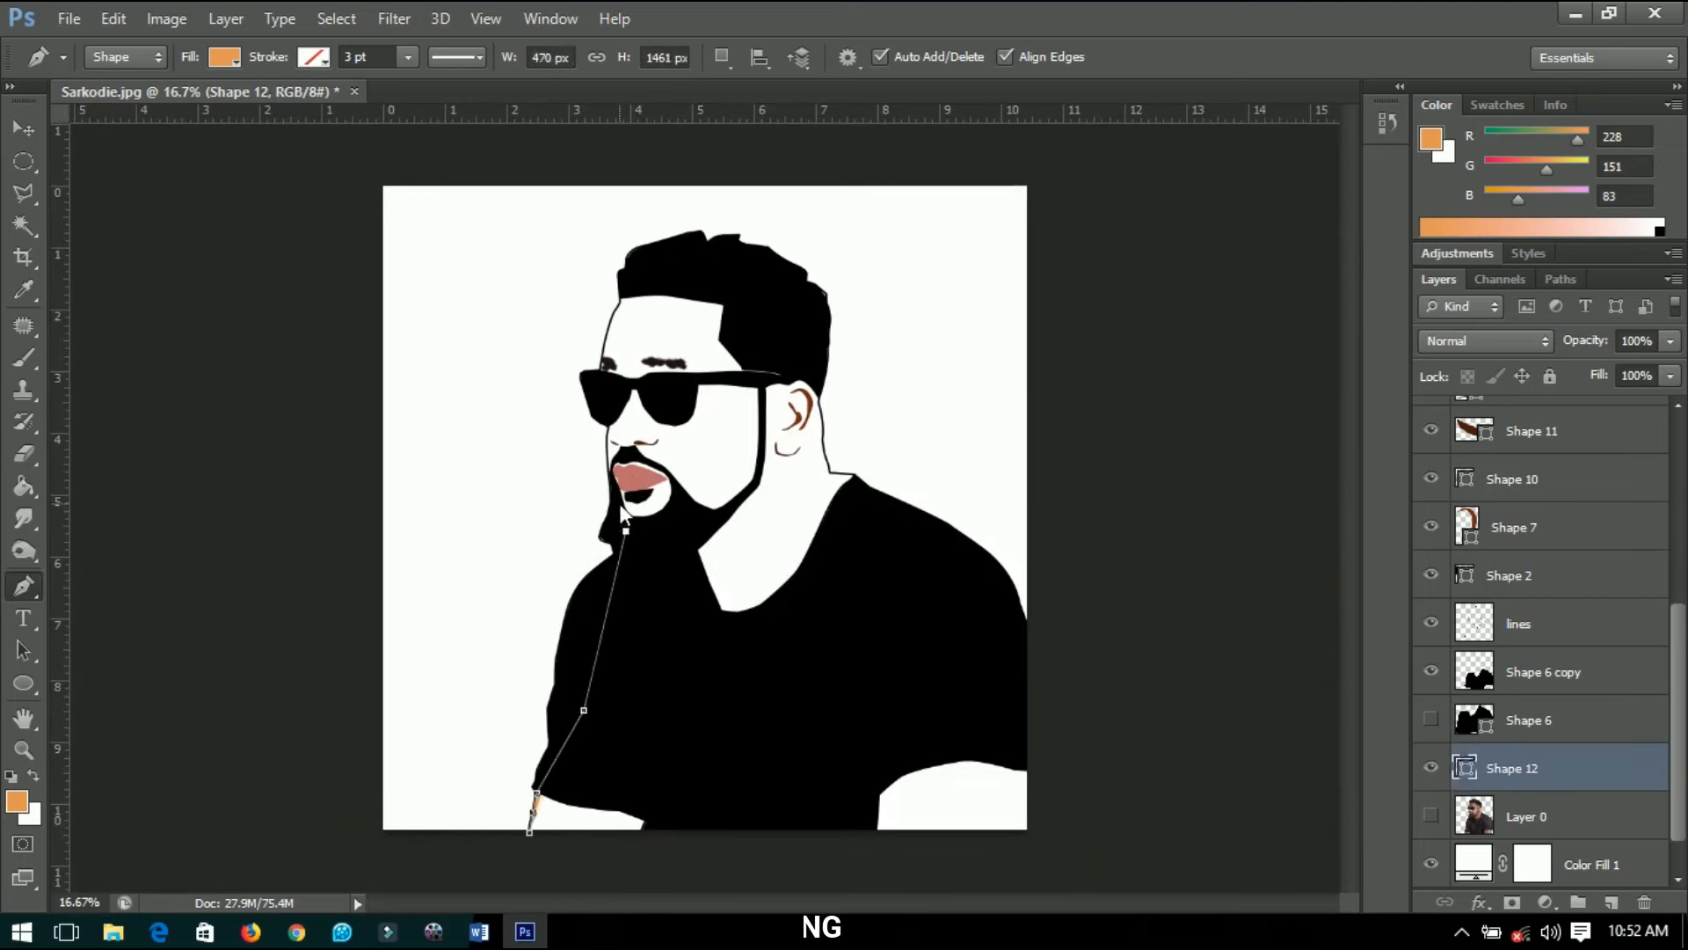
# Trace the skin path along the face outline from the beard past the mouth and nose to the sunglasses.
pyautogui.scroll(6, 614, 502)
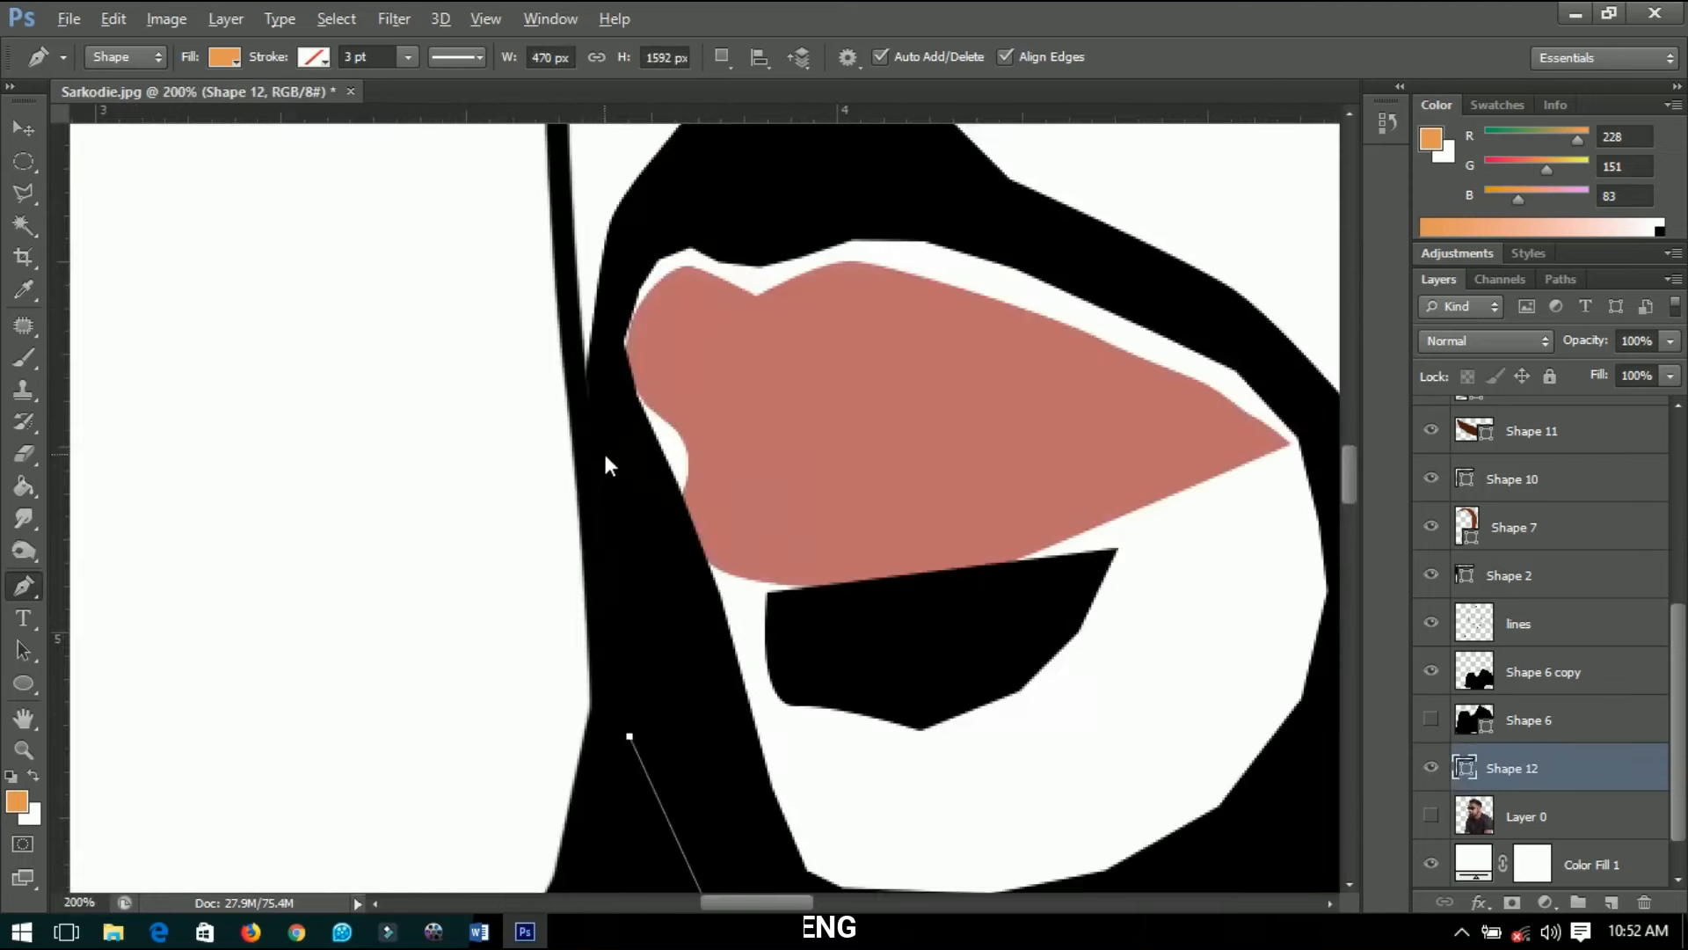
pyautogui.click(580, 394)
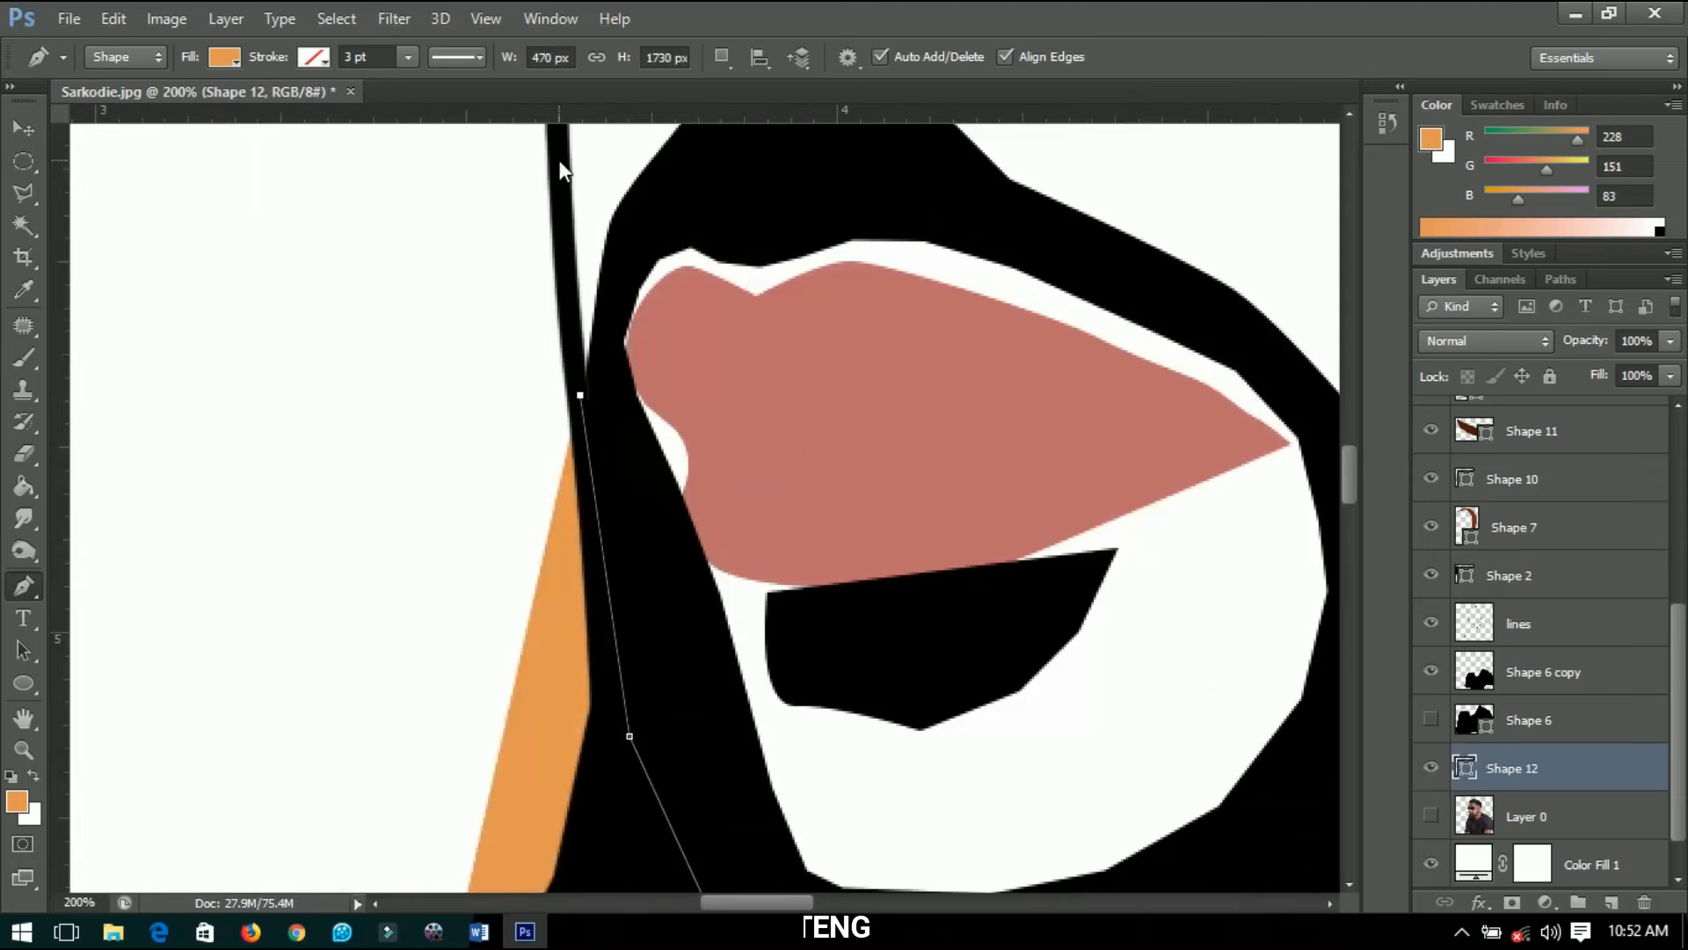
pyautogui.moveTo(561, 161); pyautogui.dragTo(560, 145)
pyautogui.moveTo(576, 220); pyautogui.dragTo(635, 674)
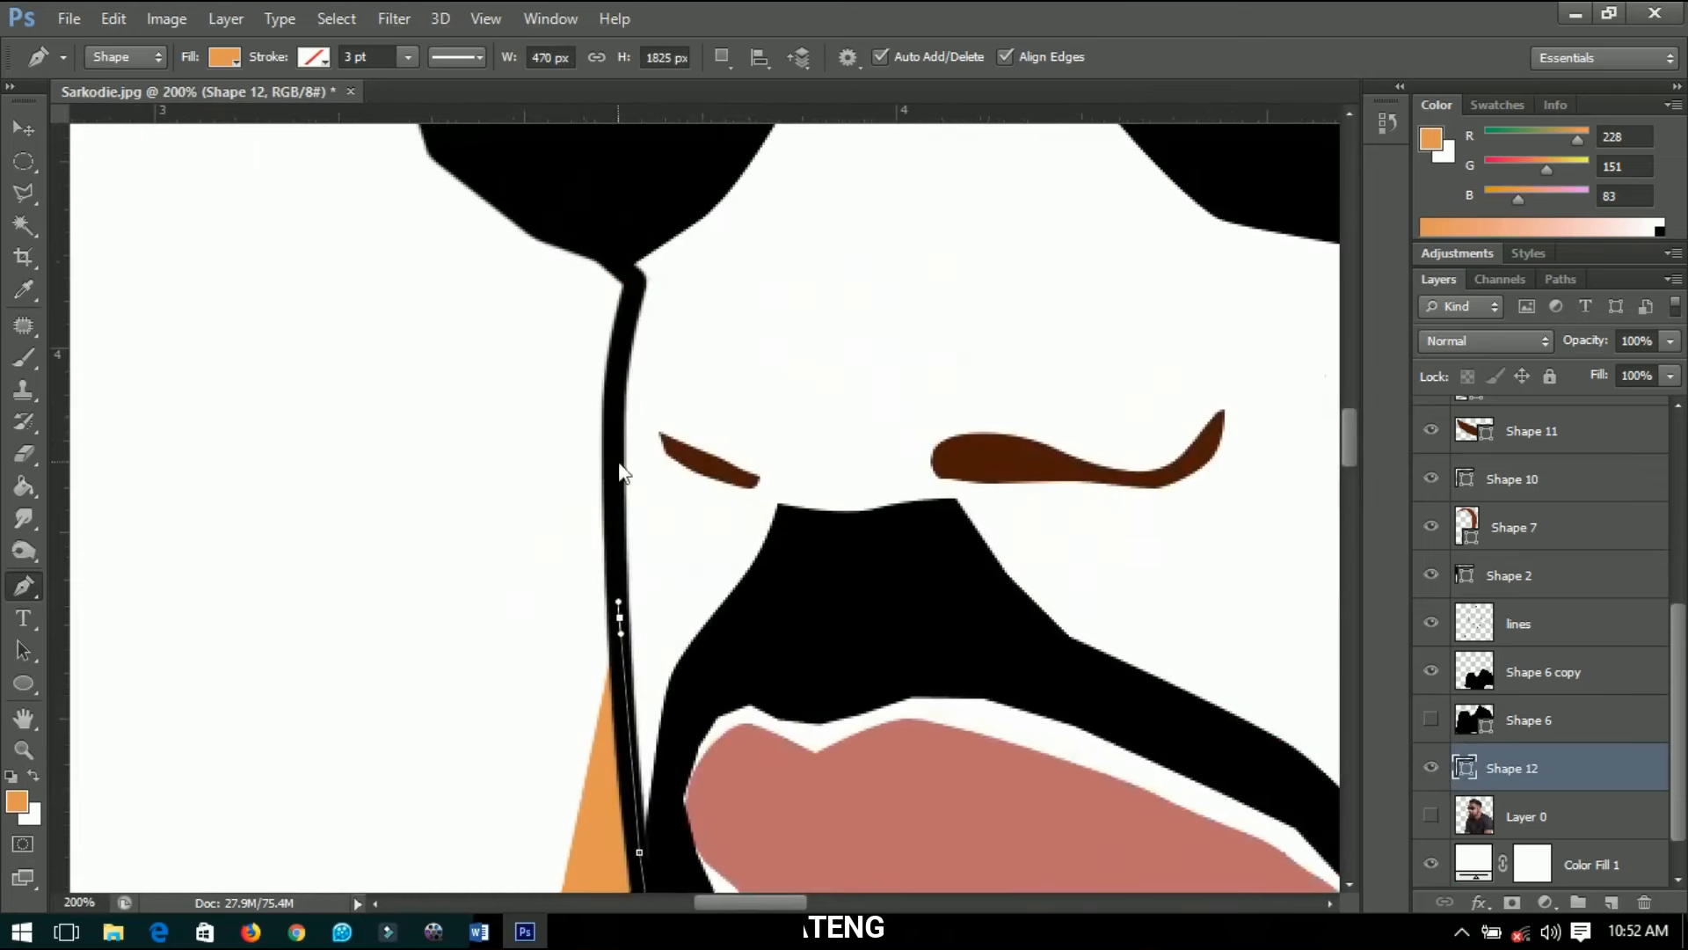
pyautogui.click(615, 416)
pyautogui.moveTo(627, 301); pyautogui.dragTo(635, 281)
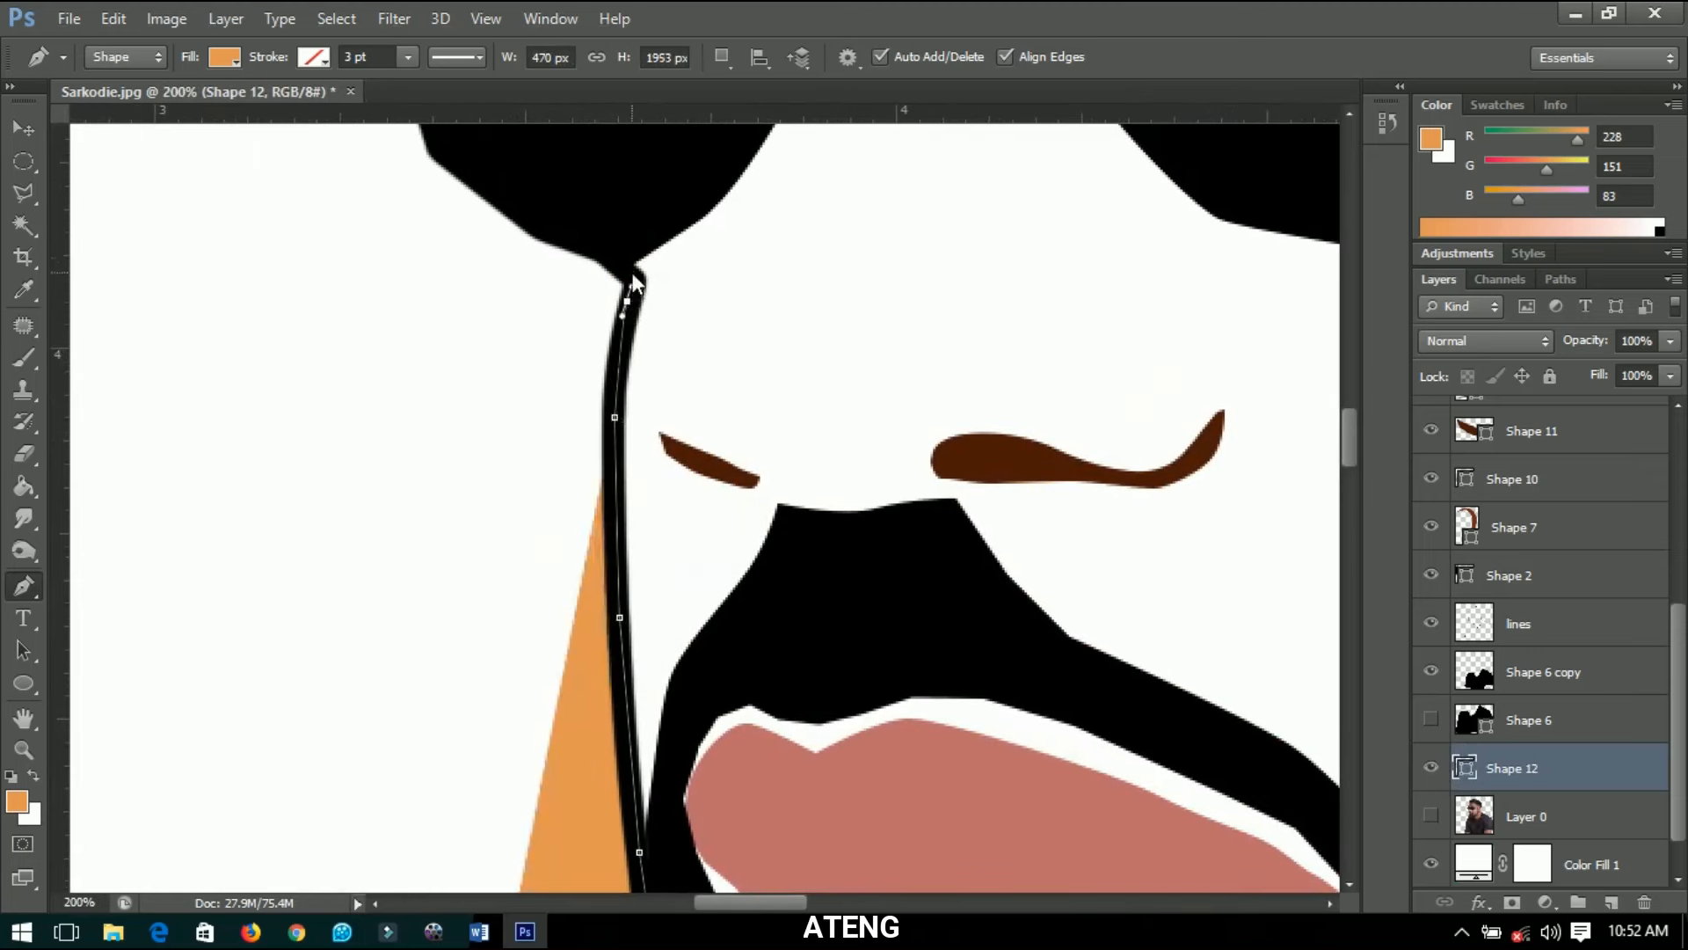
pyautogui.click(618, 252)
pyautogui.scroll(-2, 618, 252)
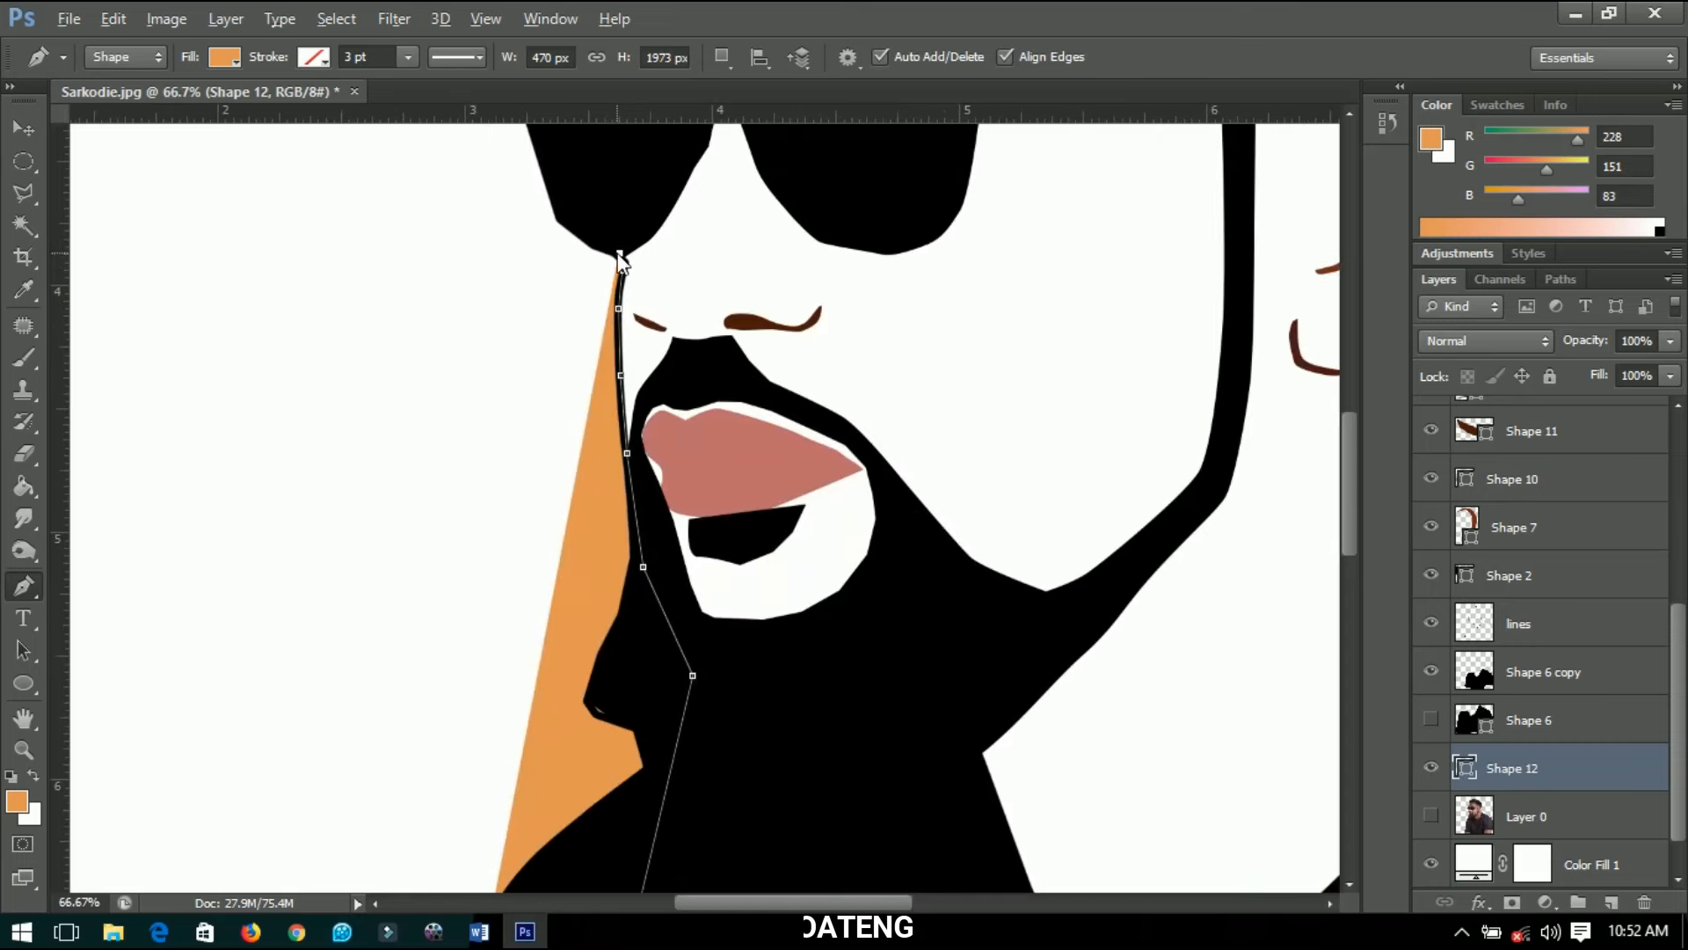
pyautogui.scroll(-1, 619, 255)
# Carry the skin path behind the sunglasses lens and onto the forehead line beside the eyebrow.
pyautogui.moveTo(629, 314); pyautogui.dragTo(726, 751)
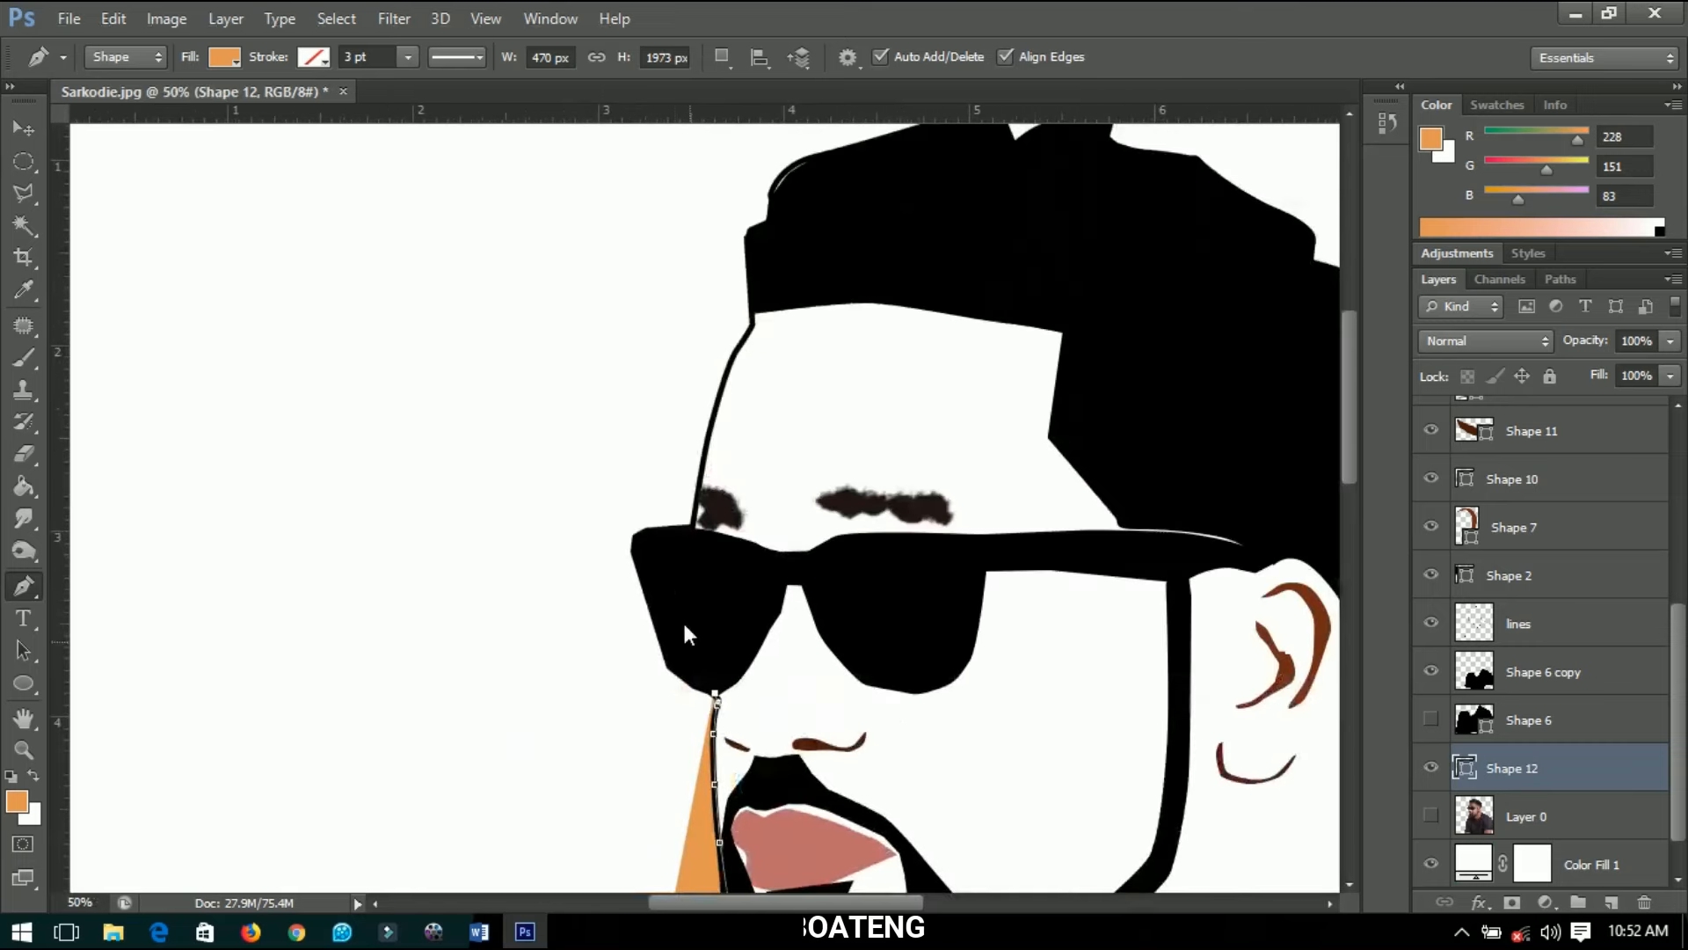
pyautogui.click(686, 541)
pyautogui.scroll(1, 685, 530)
pyautogui.scroll(4, 684, 520)
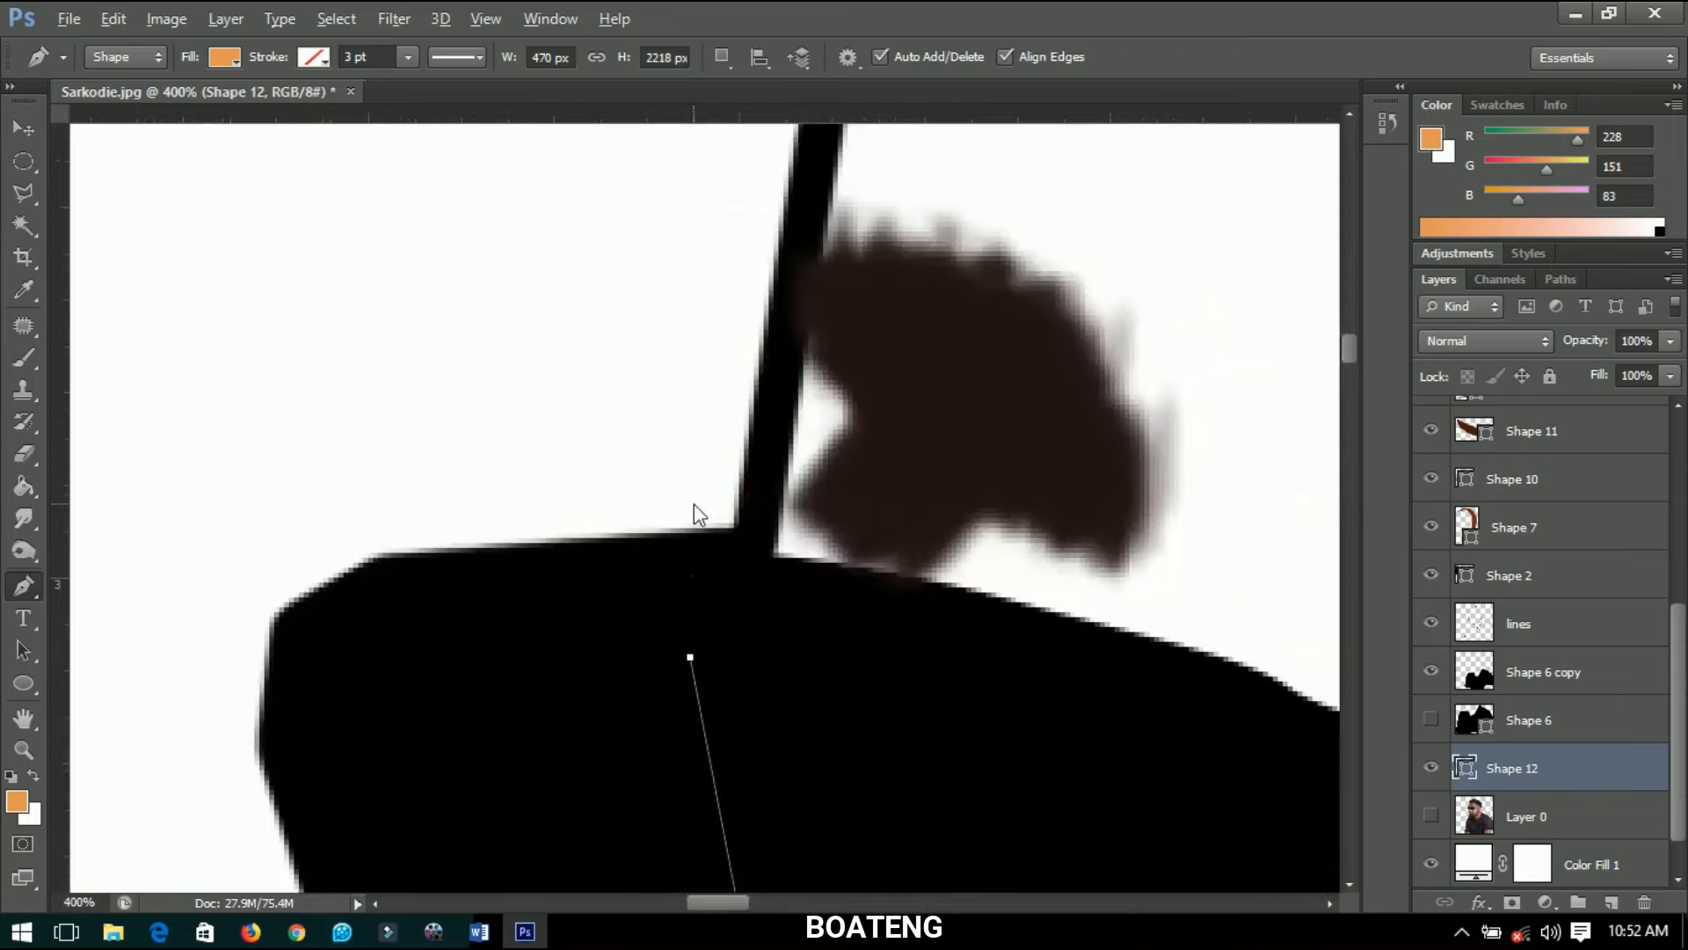
pyautogui.click(754, 513)
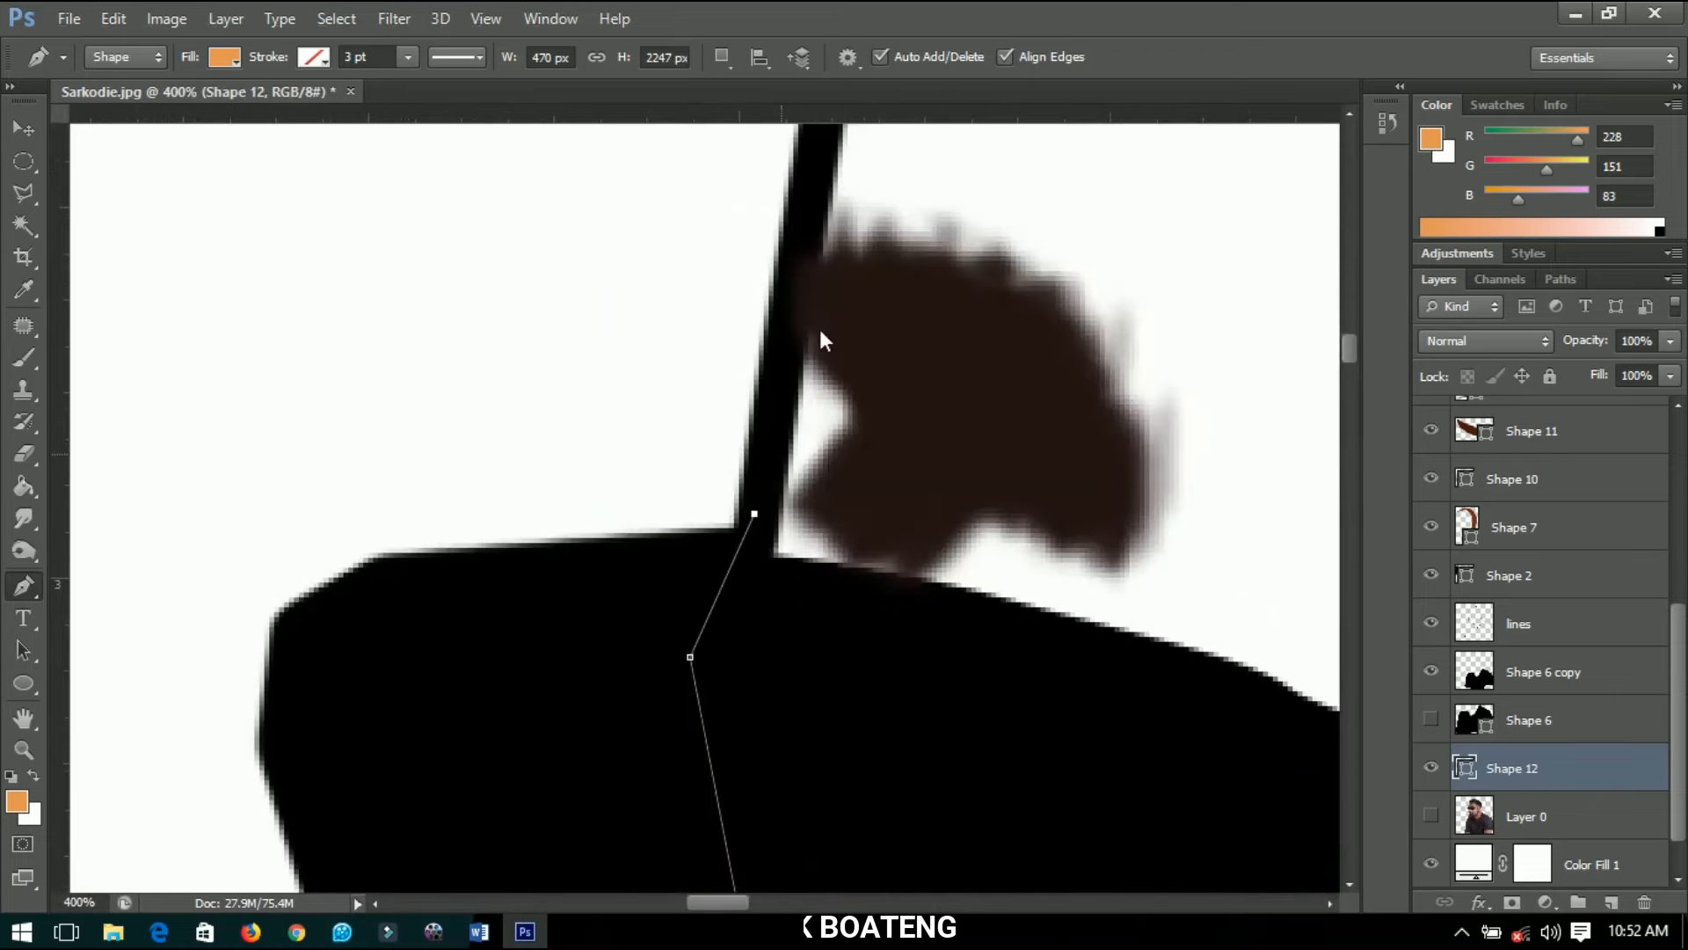
pyautogui.click(810, 164)
# Trace the skin path along the curved forehead line up into the hairline.
pyautogui.moveTo(815, 182); pyautogui.dragTo(735, 559)
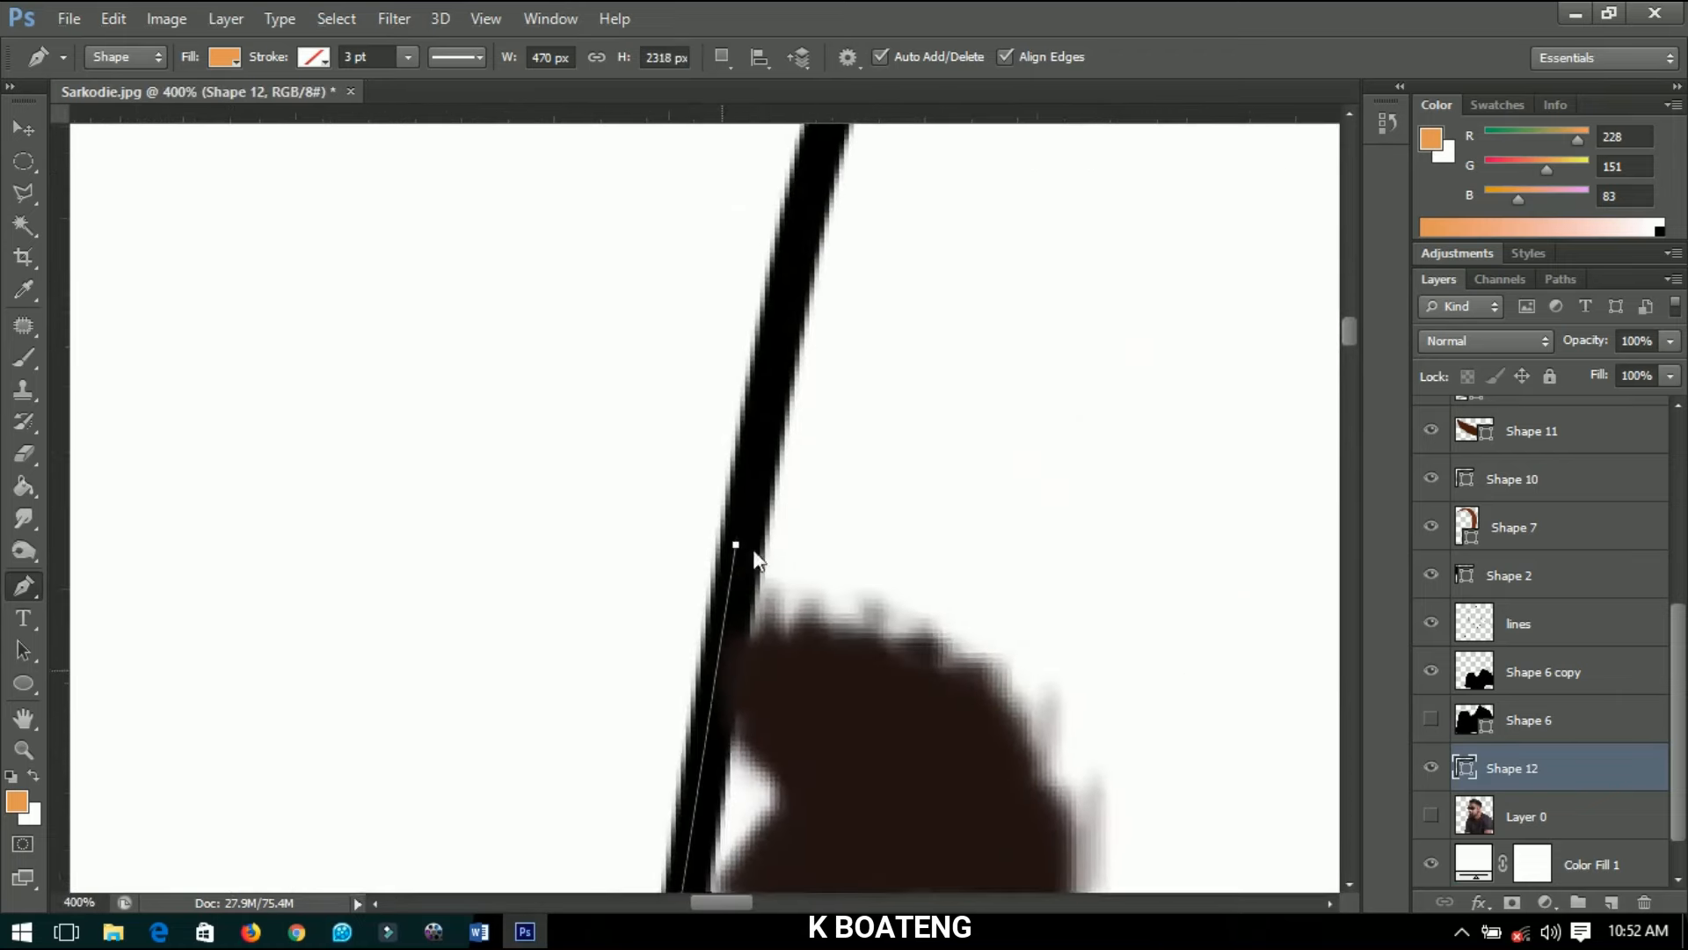
pyautogui.moveTo(814, 219); pyautogui.dragTo(816, 173)
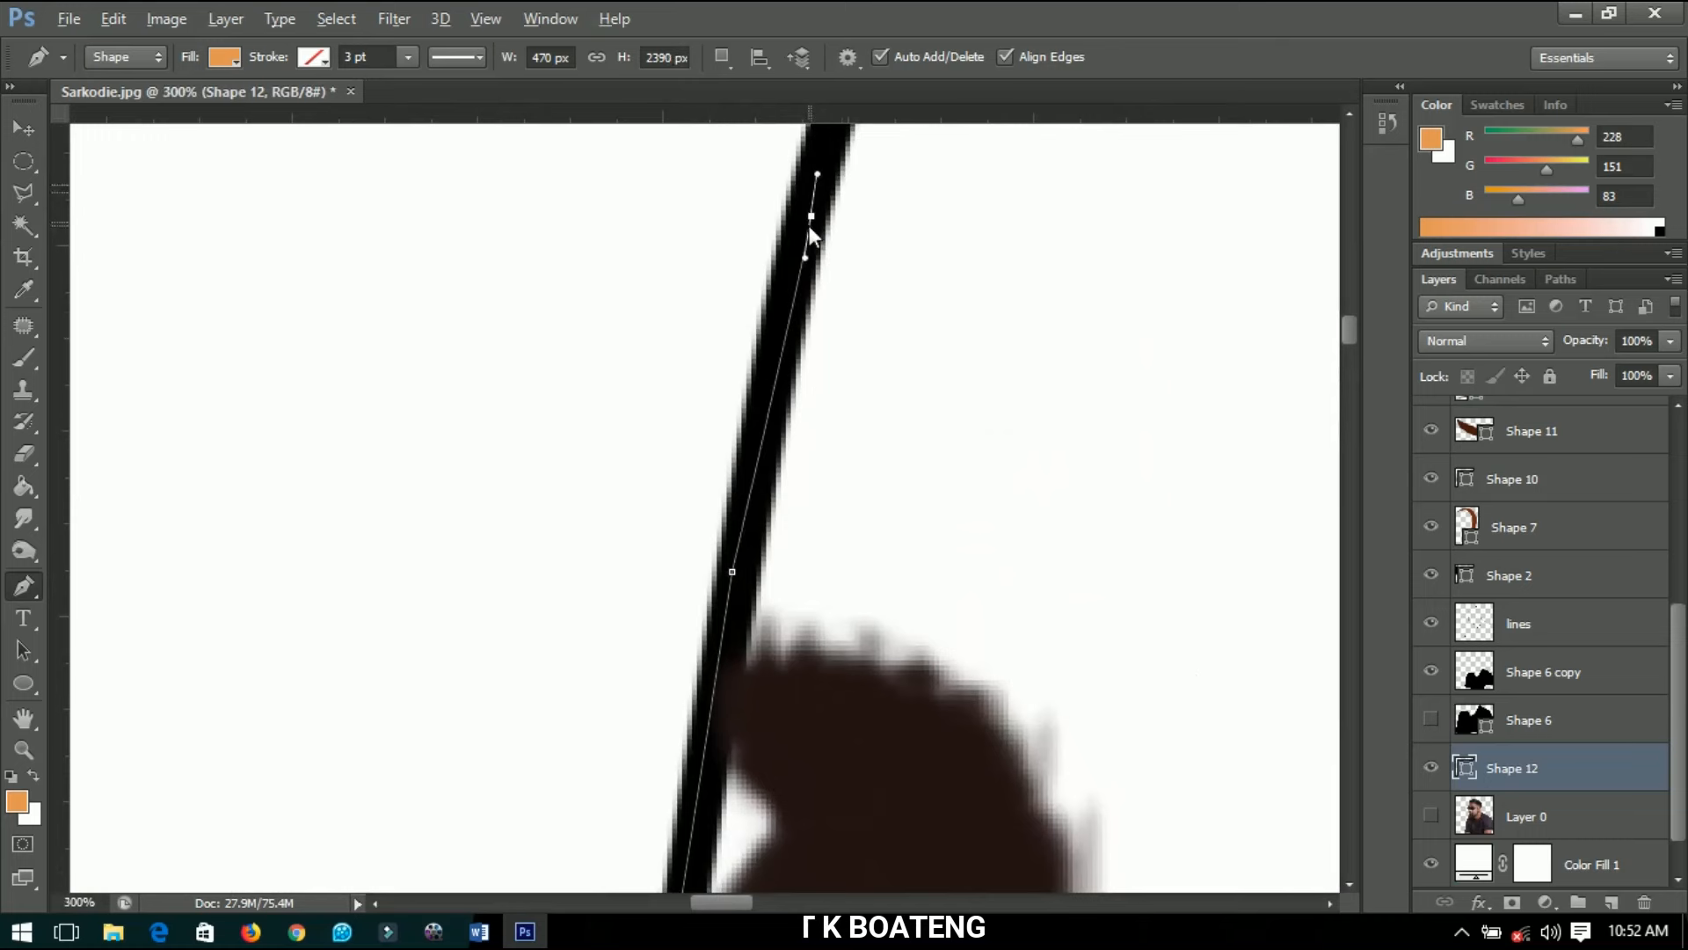
pyautogui.scroll(-1, 808, 225)
pyautogui.moveTo(827, 475); pyautogui.dragTo(669, 797)
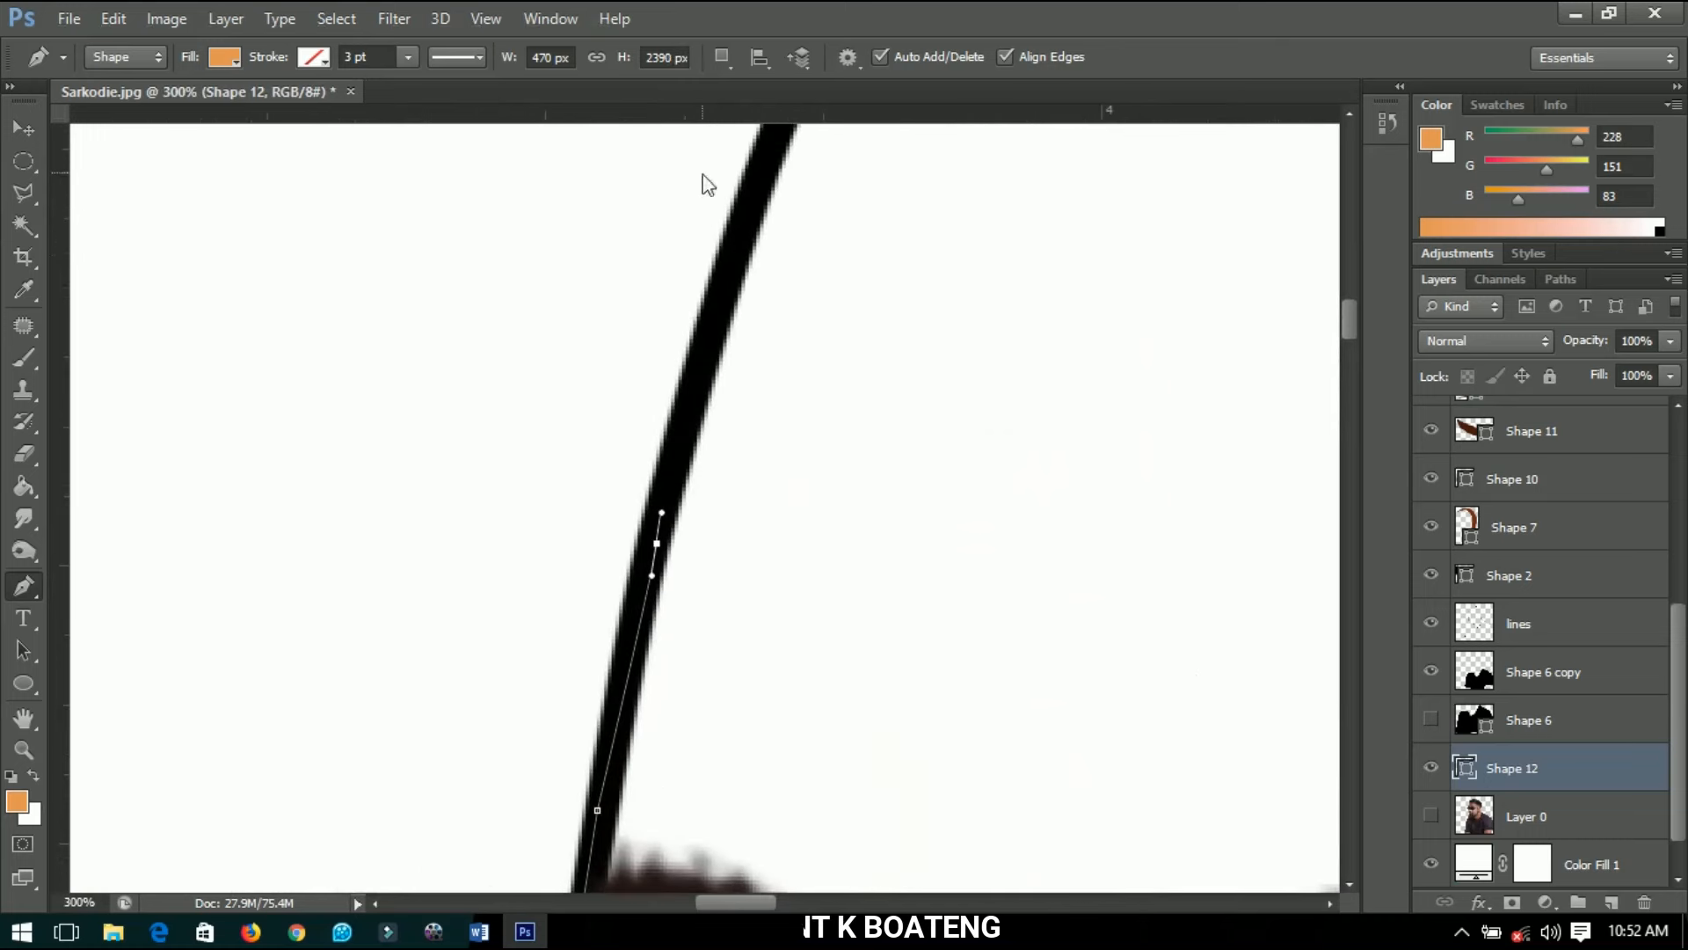
pyautogui.moveTo(747, 200); pyautogui.dragTo(678, 569)
pyautogui.click(753, 380)
pyautogui.click(825, 287)
pyautogui.click(825, 193)
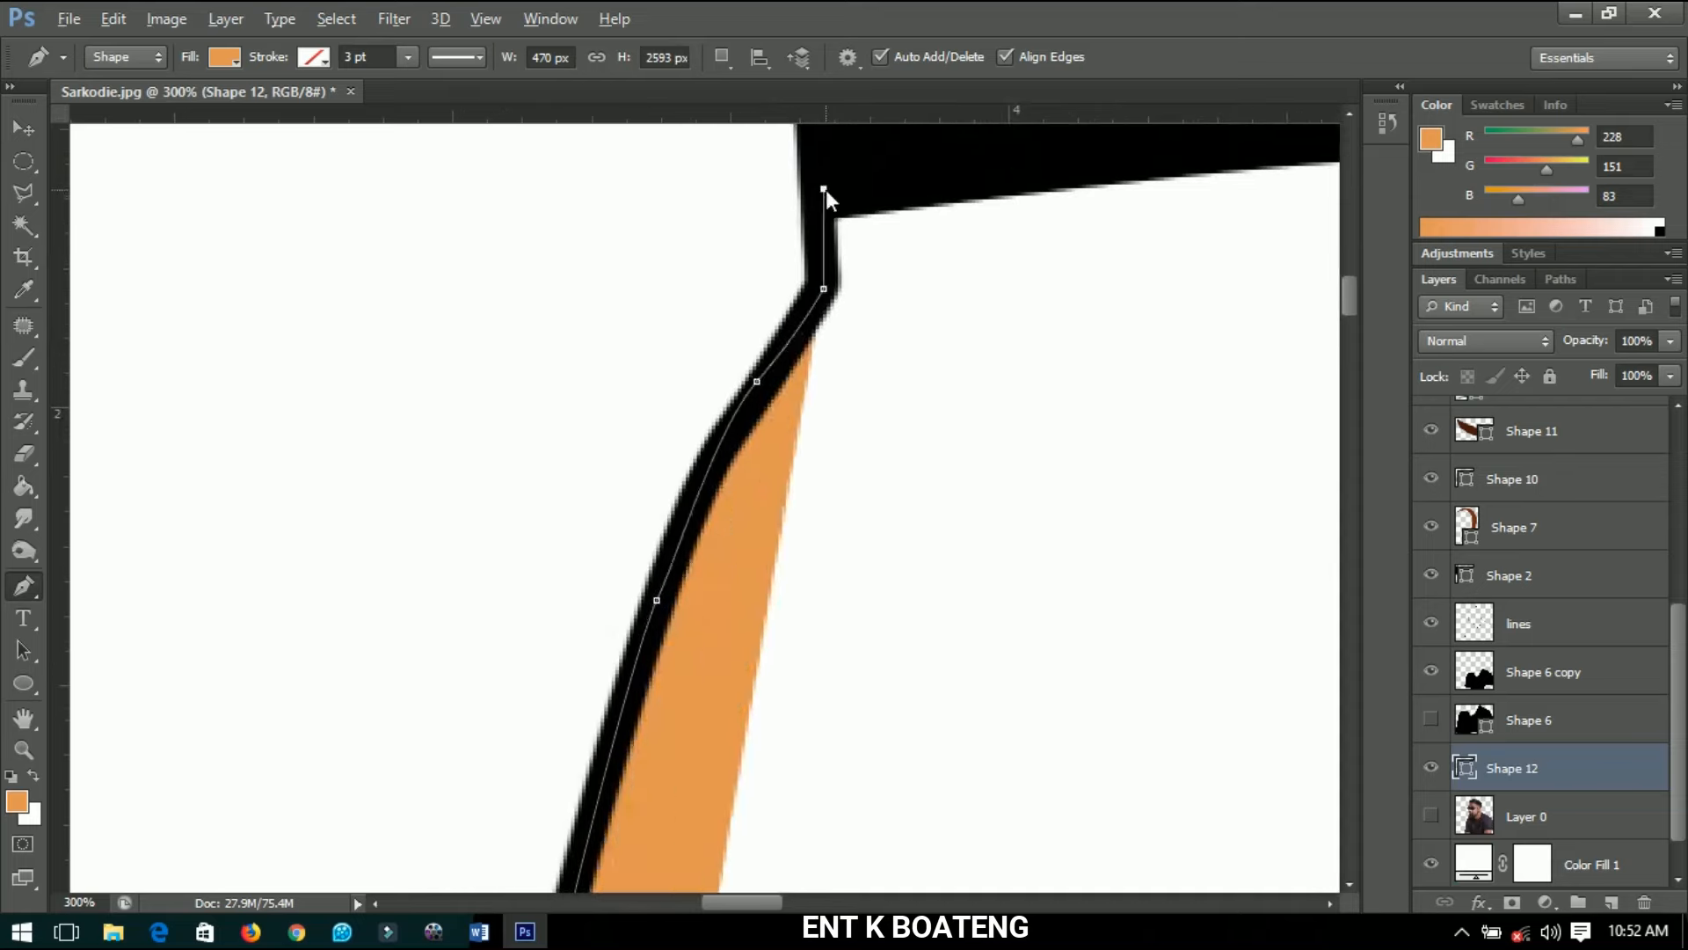
# Run the skin path through the black hair from the forehead across to the back of the head.
pyautogui.scroll(-5, 825, 192)
pyautogui.click(1036, 198)
pyautogui.click(1059, 248)
pyautogui.click(1188, 356)
pyautogui.scroll(2, 1228, 408)
pyautogui.scroll(3, 1228, 408)
# Trace the skin path down the back of the neck to the shoulder at the shirt collar.
pyautogui.moveTo(832, 272); pyautogui.dragTo(847, 305)
pyautogui.click(870, 784)
pyautogui.click(874, 580)
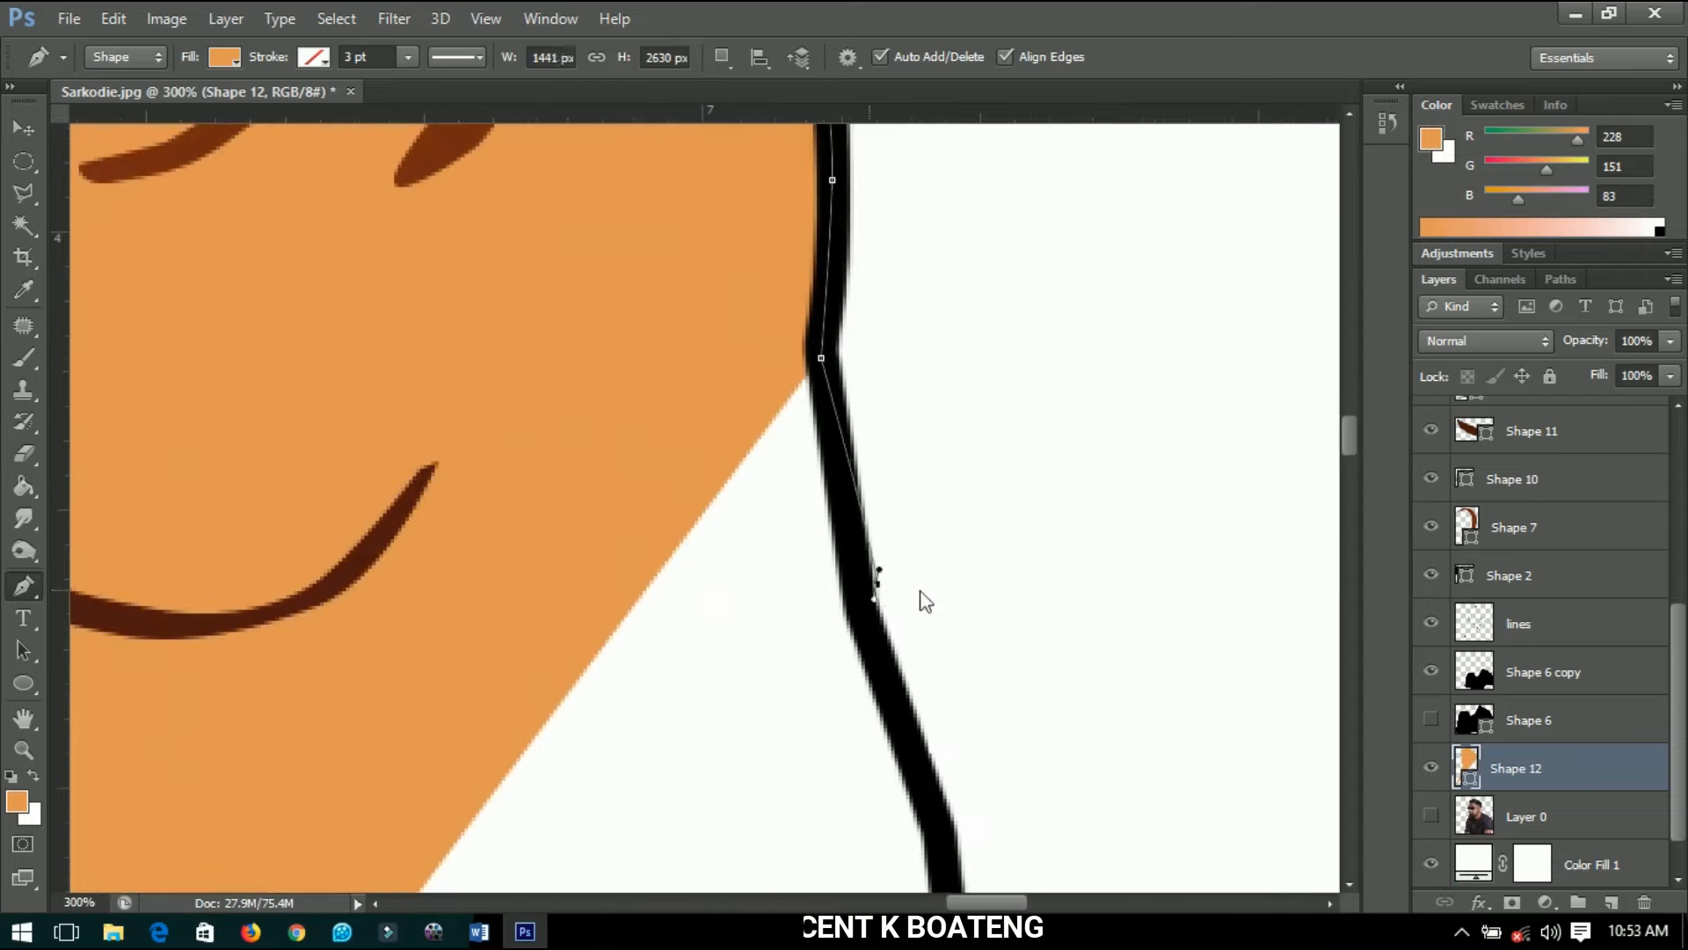
pyautogui.click(972, 350)
pyautogui.click(991, 472)
pyautogui.scroll(-1, 1265, 483)
pyautogui.click(739, 446)
# Take the skin path beneath the shirt and outside the canvas around both arms, closing it at the forearm starting point.
pyautogui.scroll(-5, 752, 478)
pyautogui.click(886, 370)
pyautogui.click(1063, 610)
pyautogui.click(1131, 695)
pyautogui.click(1085, 851)
pyautogui.click(457, 850)
pyautogui.click(338, 807)
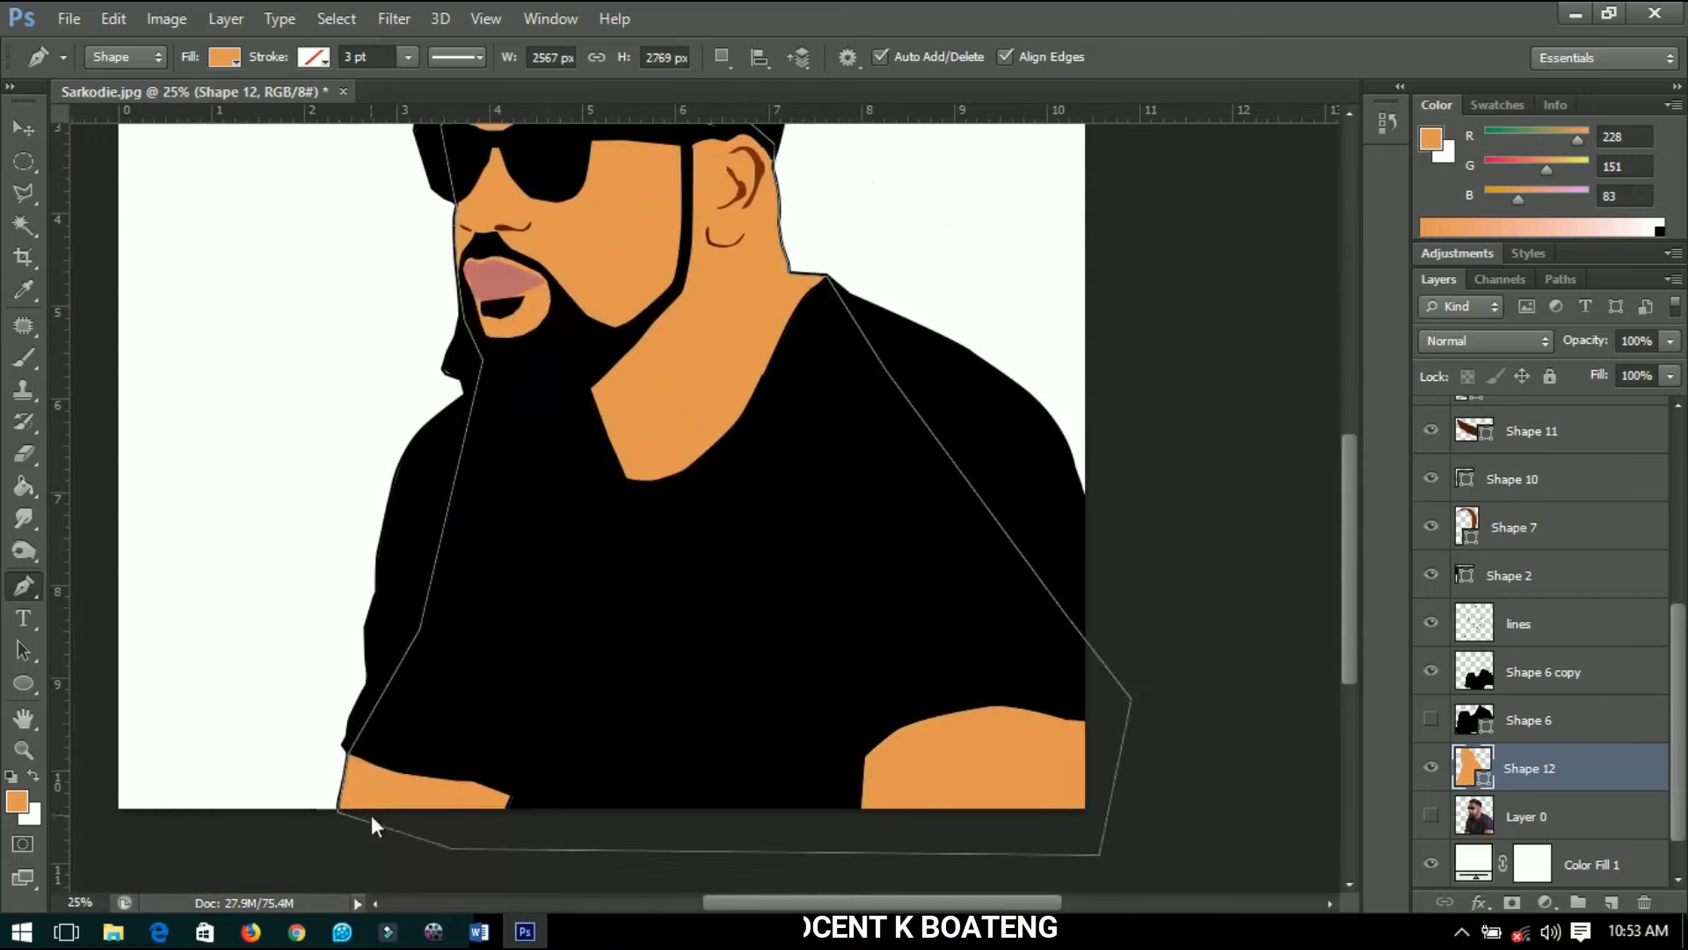
# Lower the Shape 12 skin layer's opacity to 0% and show Layer 0 to reveal the original photo beneath.
pyautogui.hotkey('ctrl', '0')
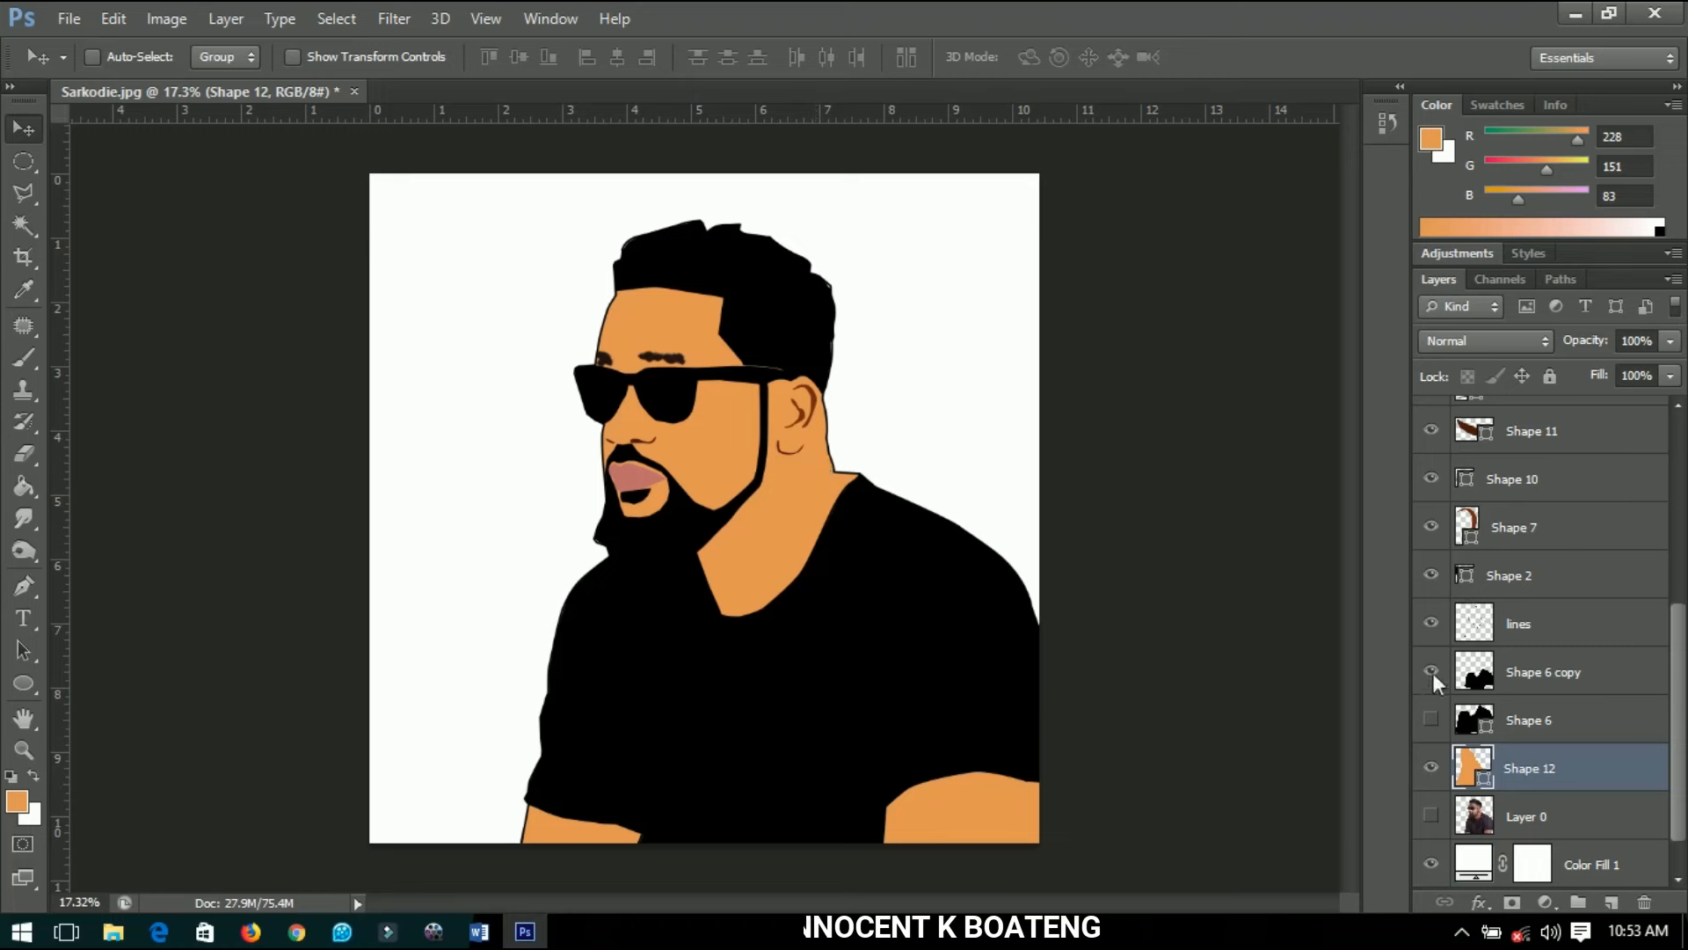
pyautogui.click(1430, 622)
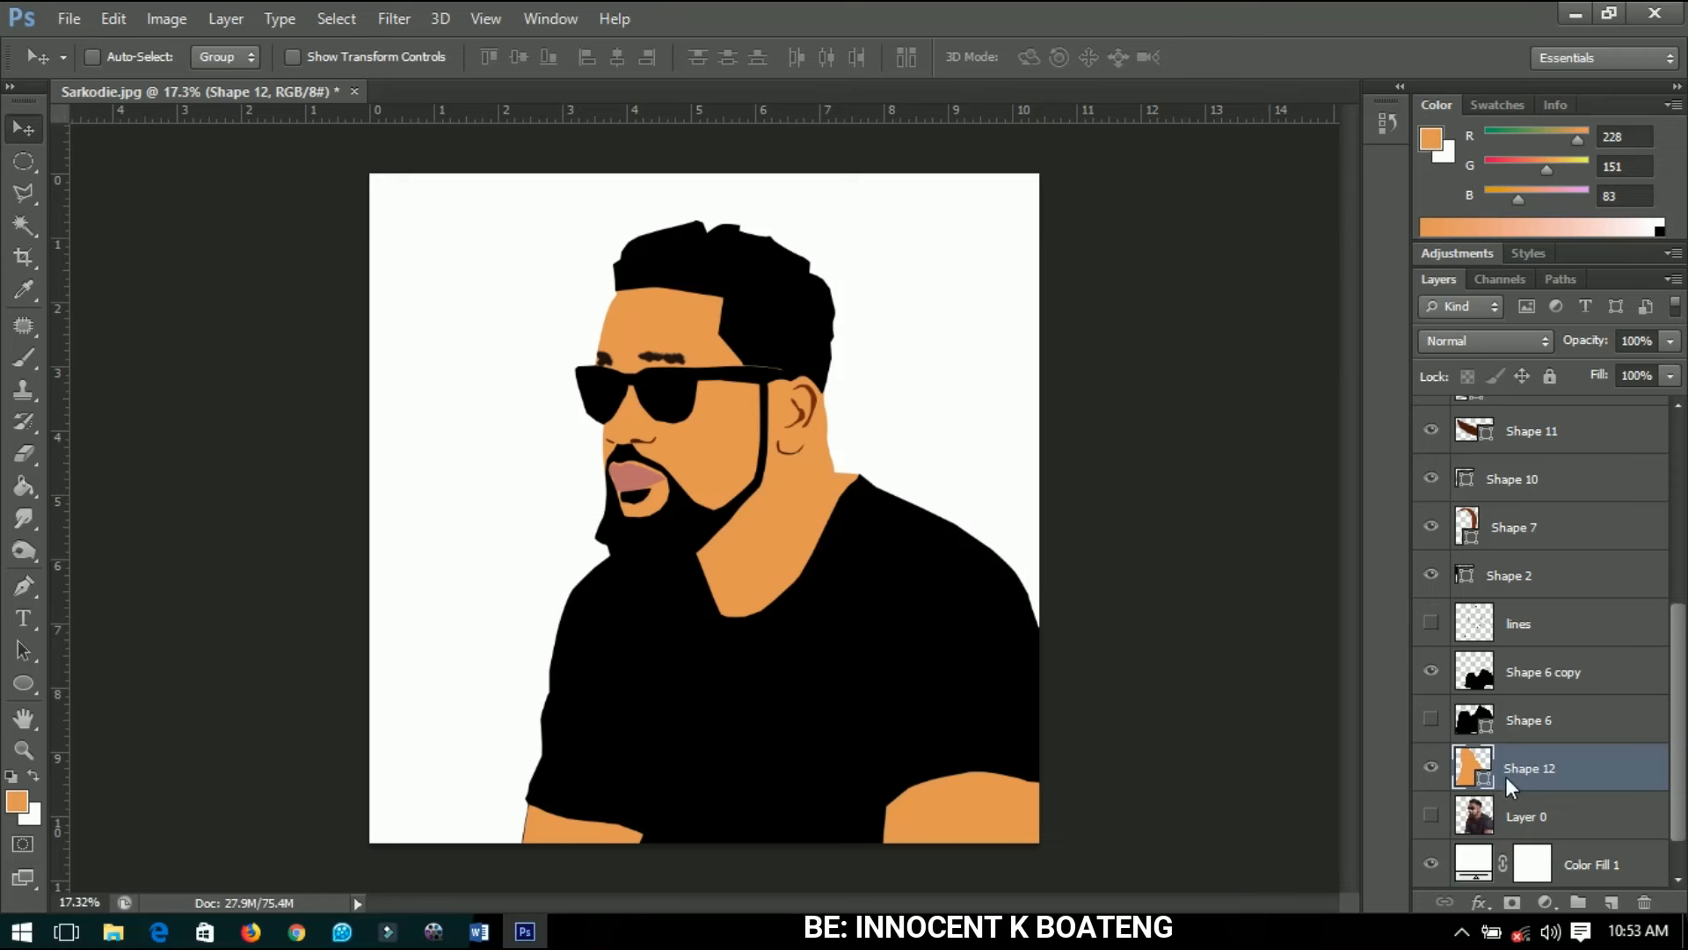
pyautogui.moveTo(1586, 340); pyautogui.dragTo(1169, 447)
pyautogui.click(1425, 624)
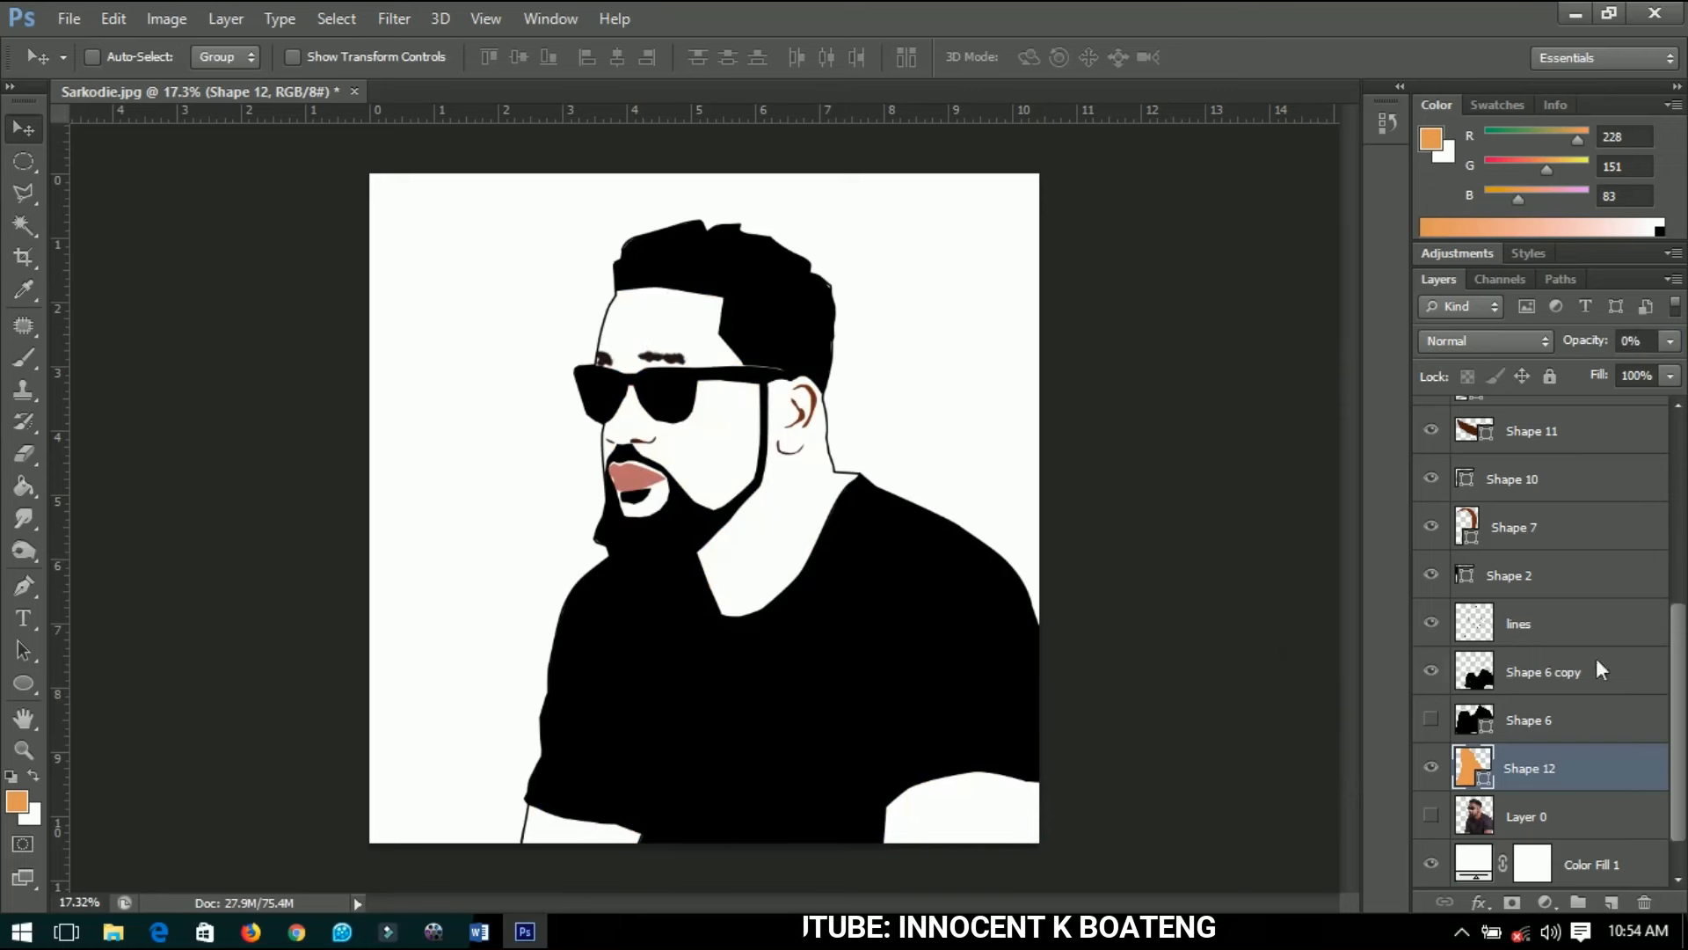
pyautogui.click(1440, 812)
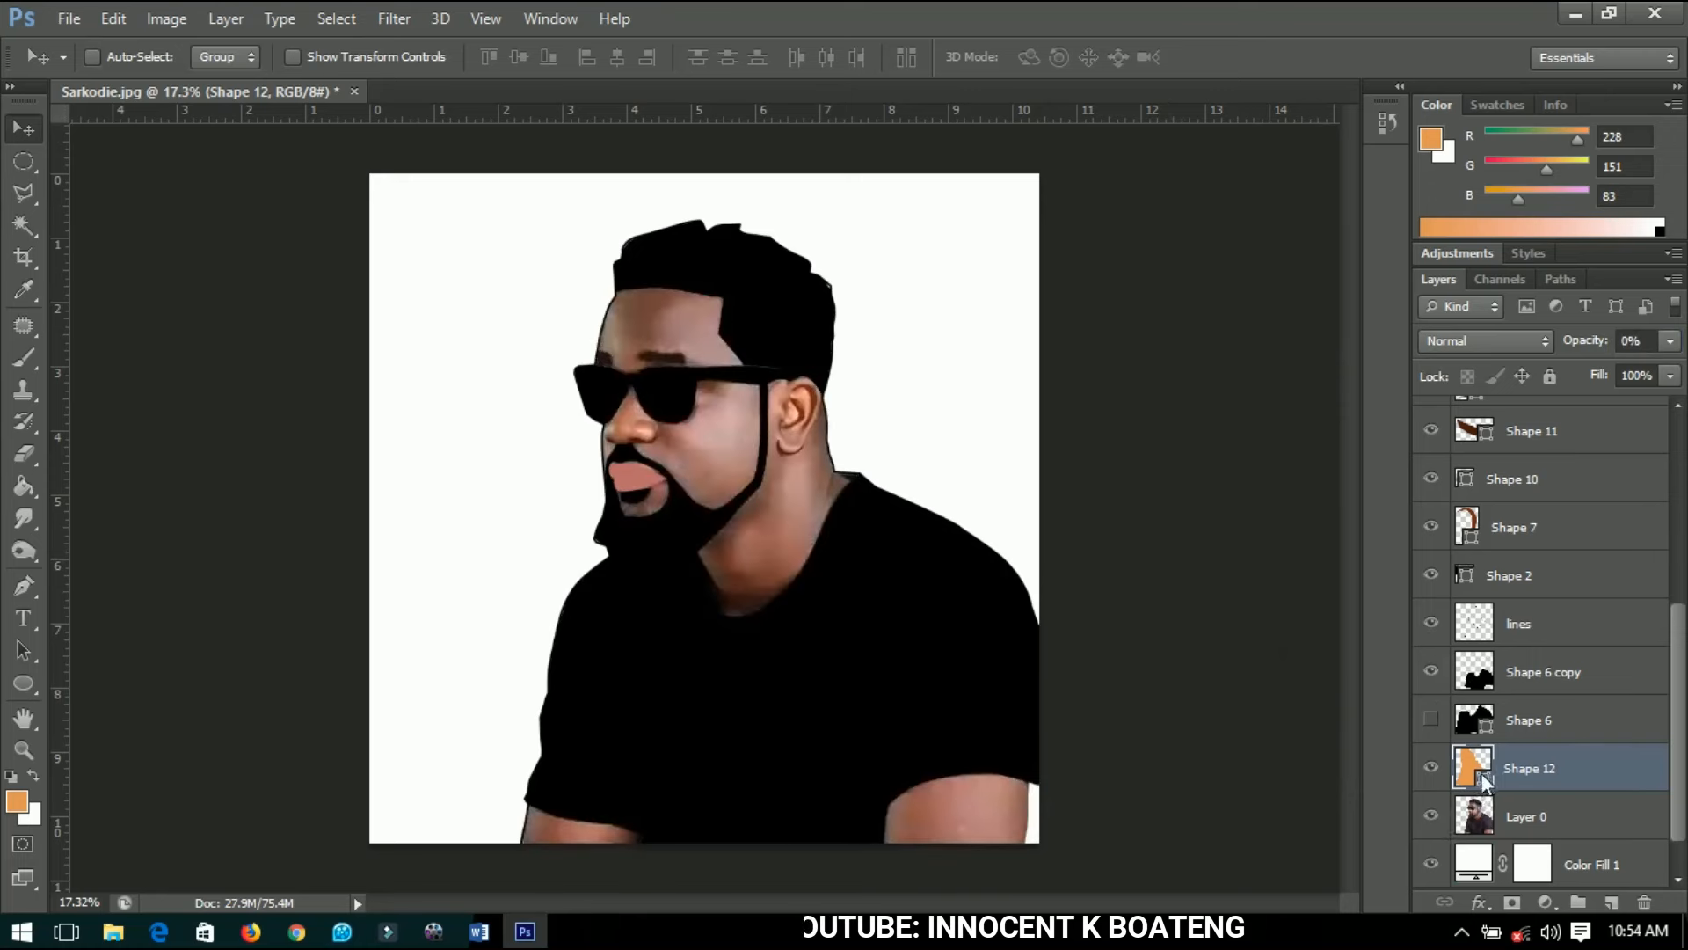
# Recolour the Shape 12 skin fill to e79e8c by sampling the skin tone near the ear in the photo.
pyautogui.doubleClick(1483, 777)
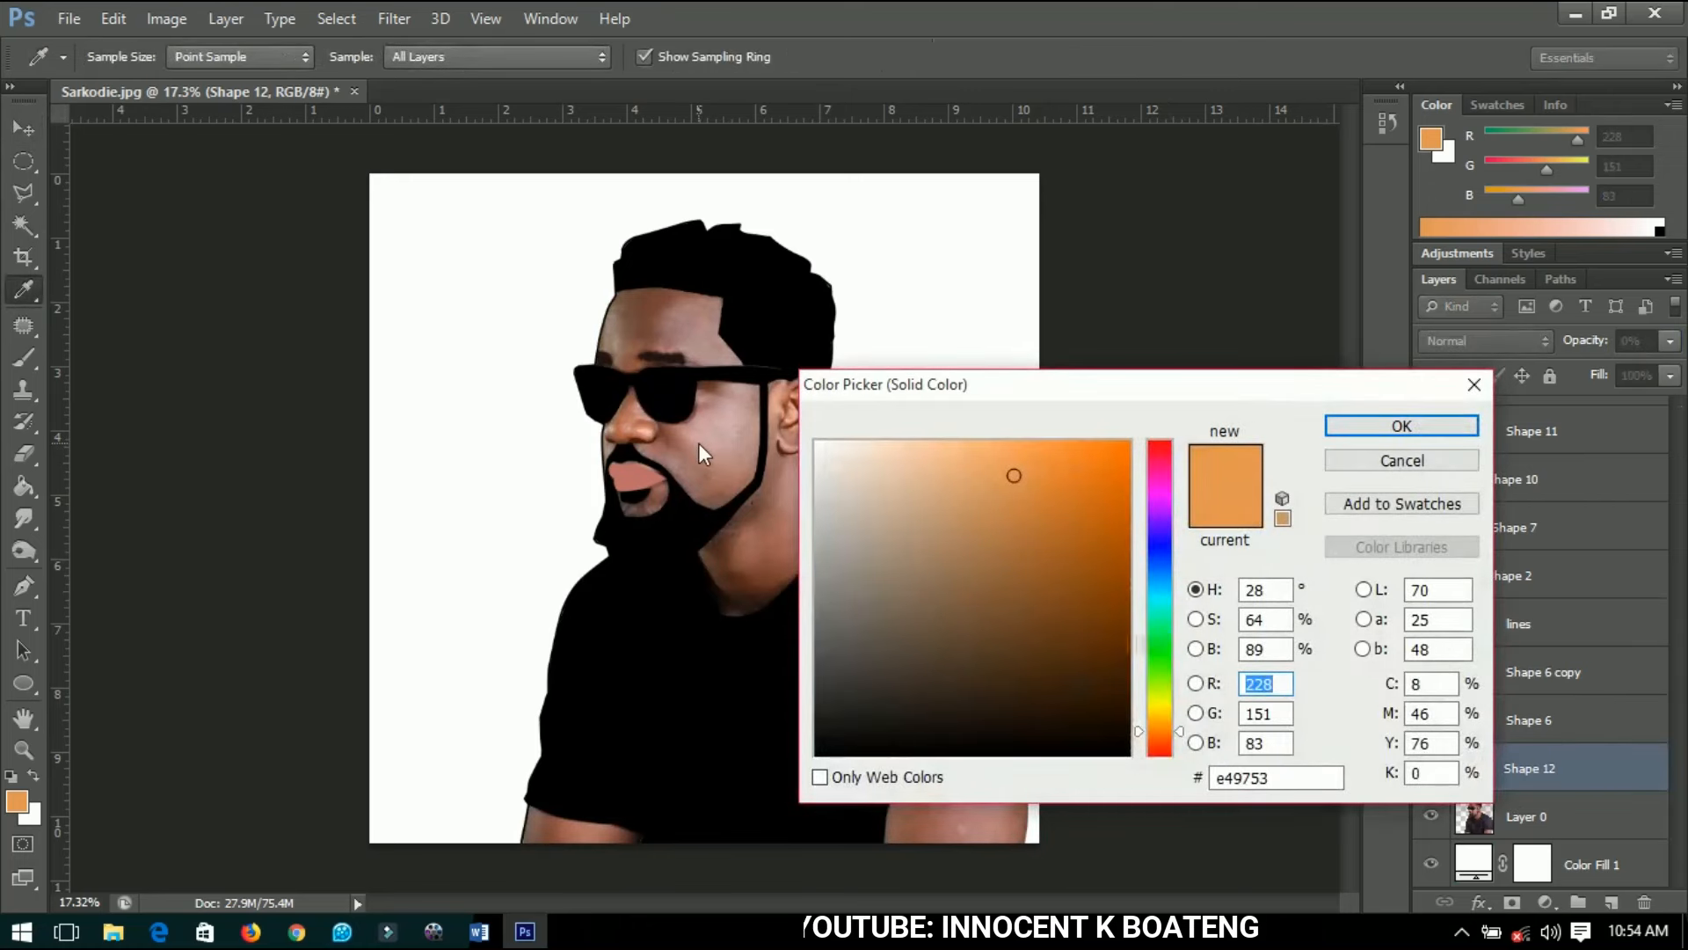
pyautogui.moveTo(698, 442); pyautogui.dragTo(725, 426)
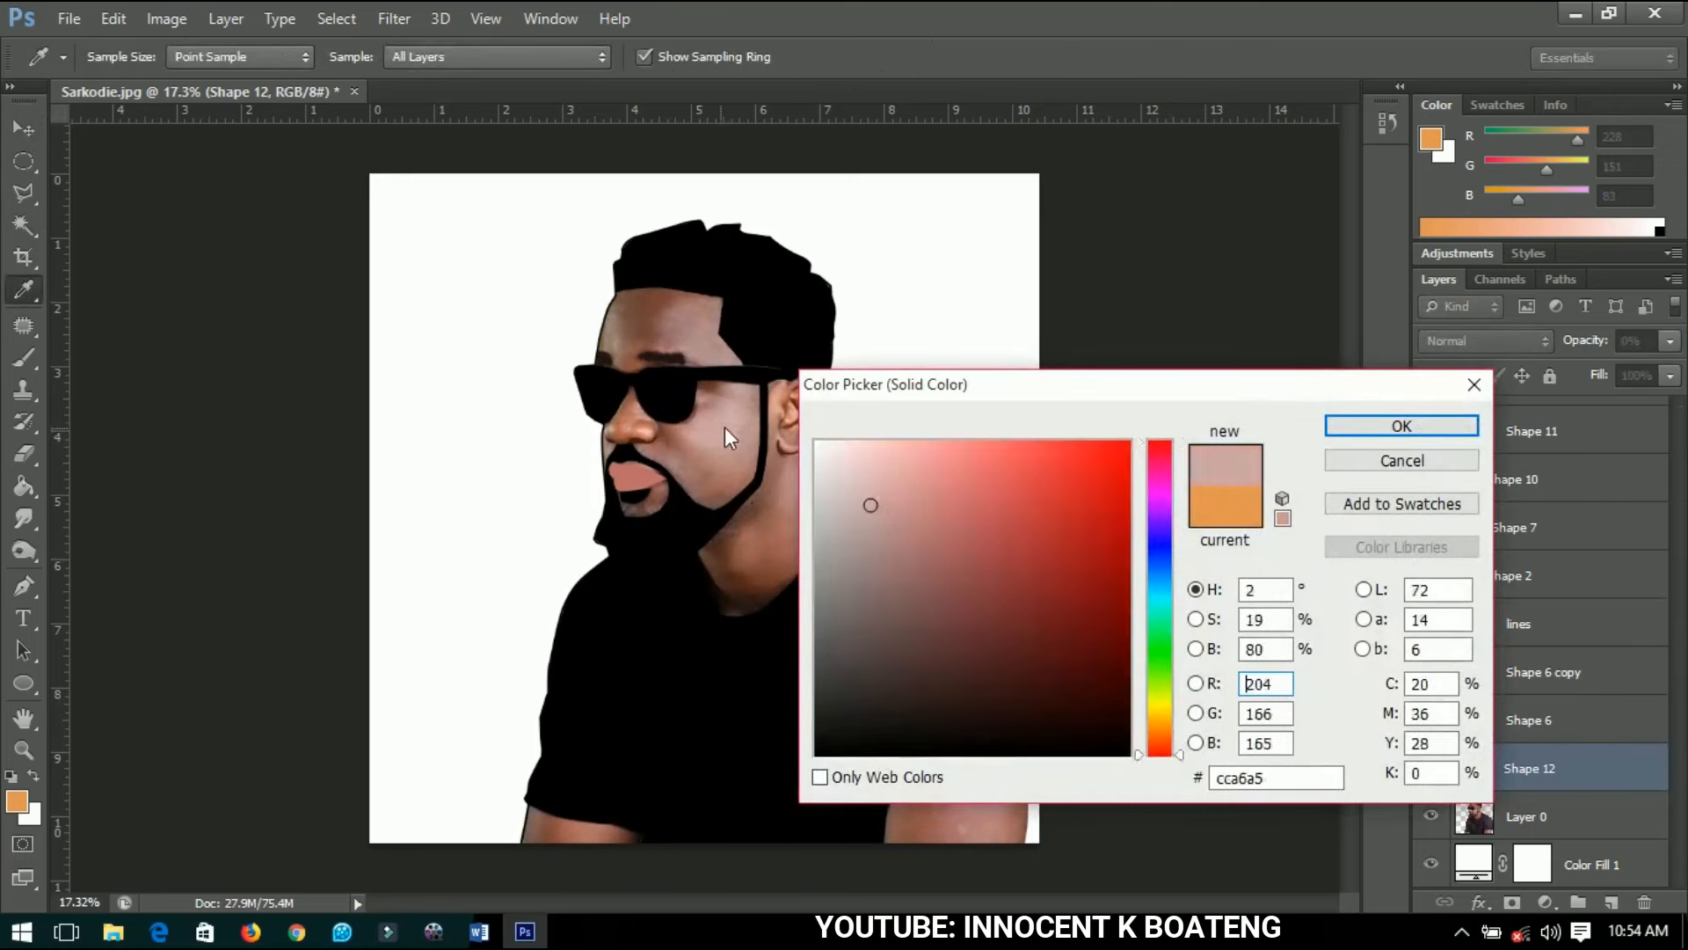
pyautogui.click(760, 527)
pyautogui.click(779, 398)
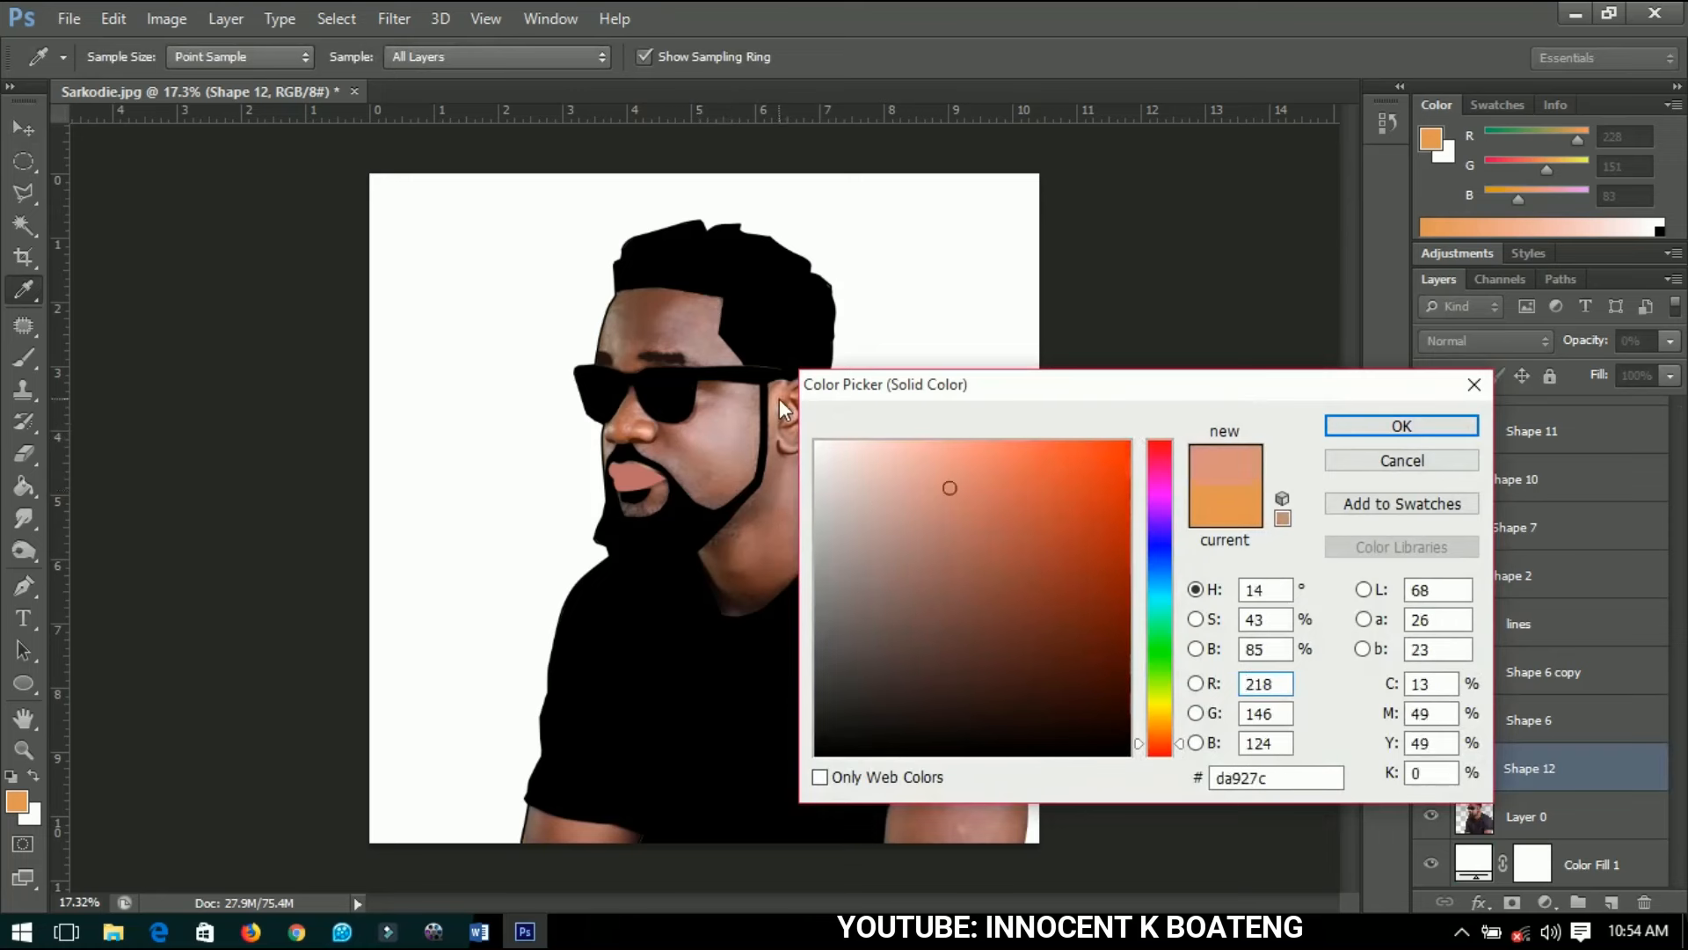
pyautogui.click(777, 397)
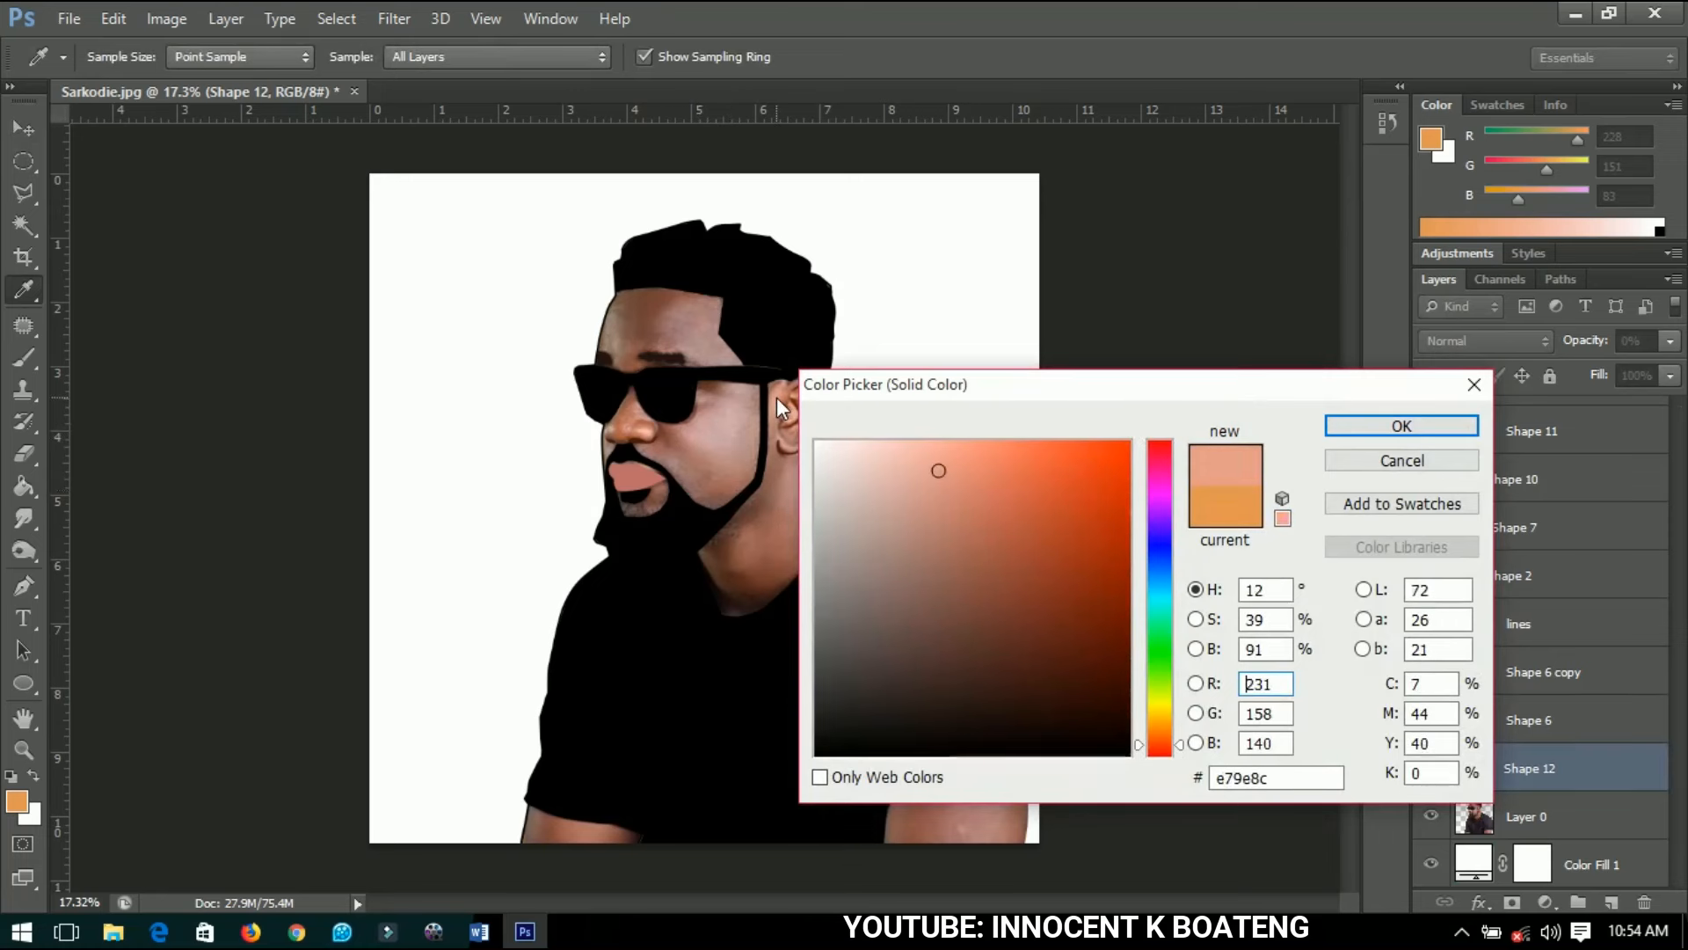
pyautogui.click(1391, 429)
pyautogui.press('v')
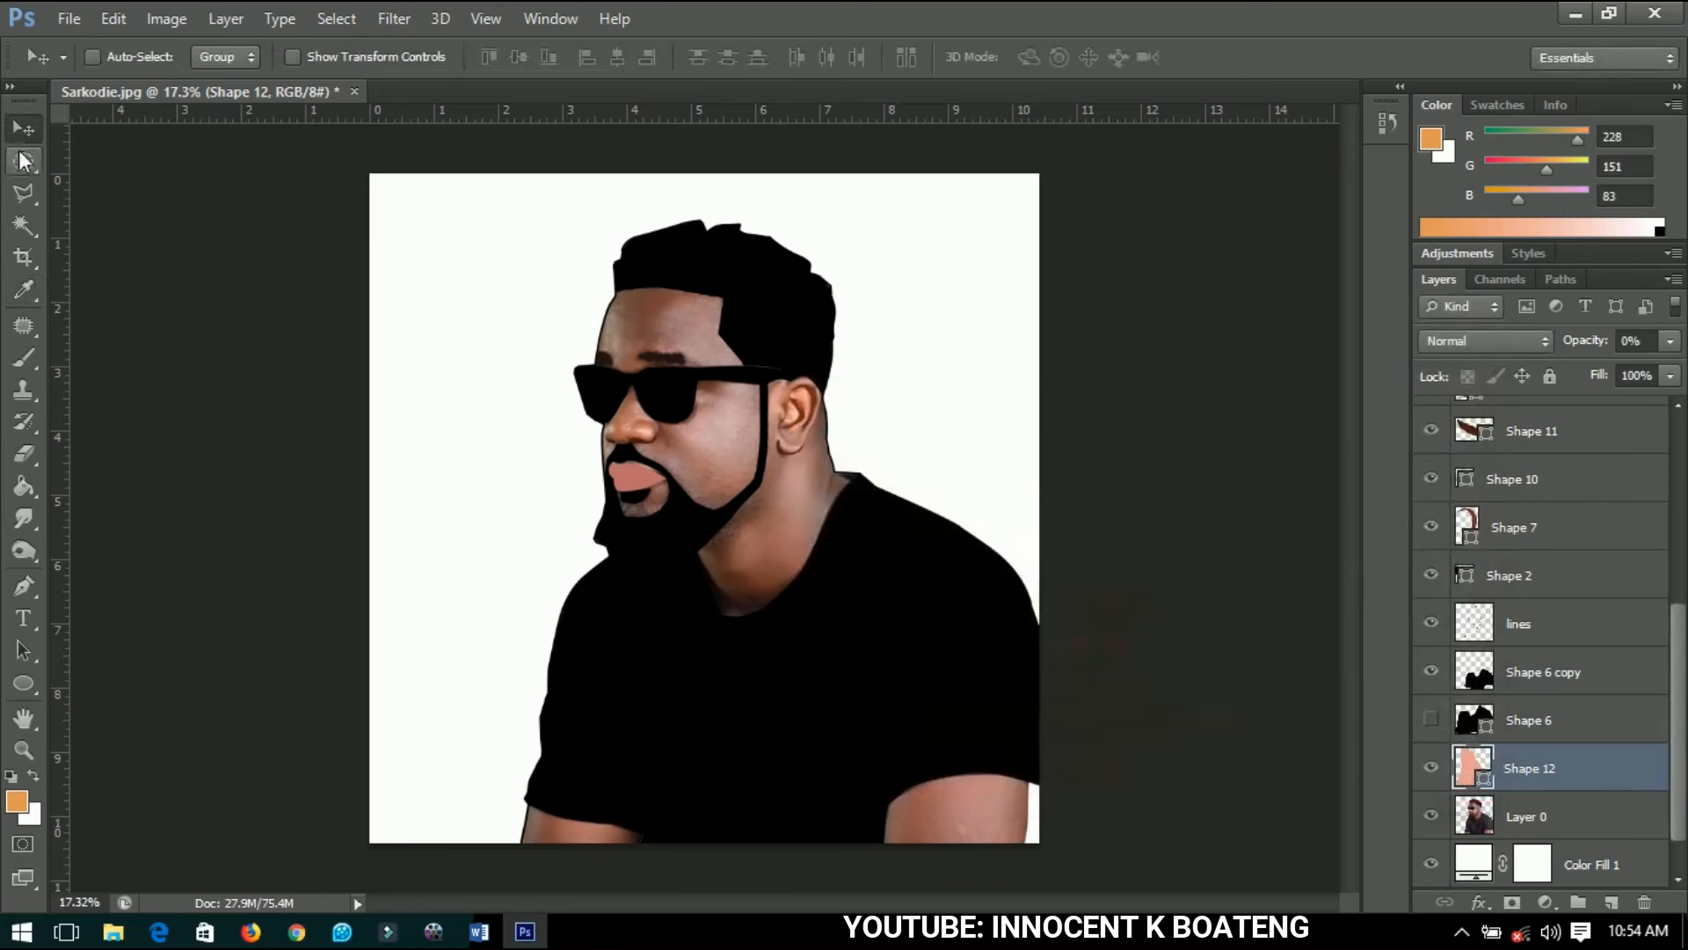
# Restore the Shape 12 skin layer to full opacity.
pyautogui.moveTo(1593, 339)
pyautogui.mouseDown()
pyautogui.moveTo(1655, 339)
pyautogui.moveTo(1611, 352)
pyautogui.mouseUp()
pyautogui.click(1583, 342)
pyautogui.press('Return')
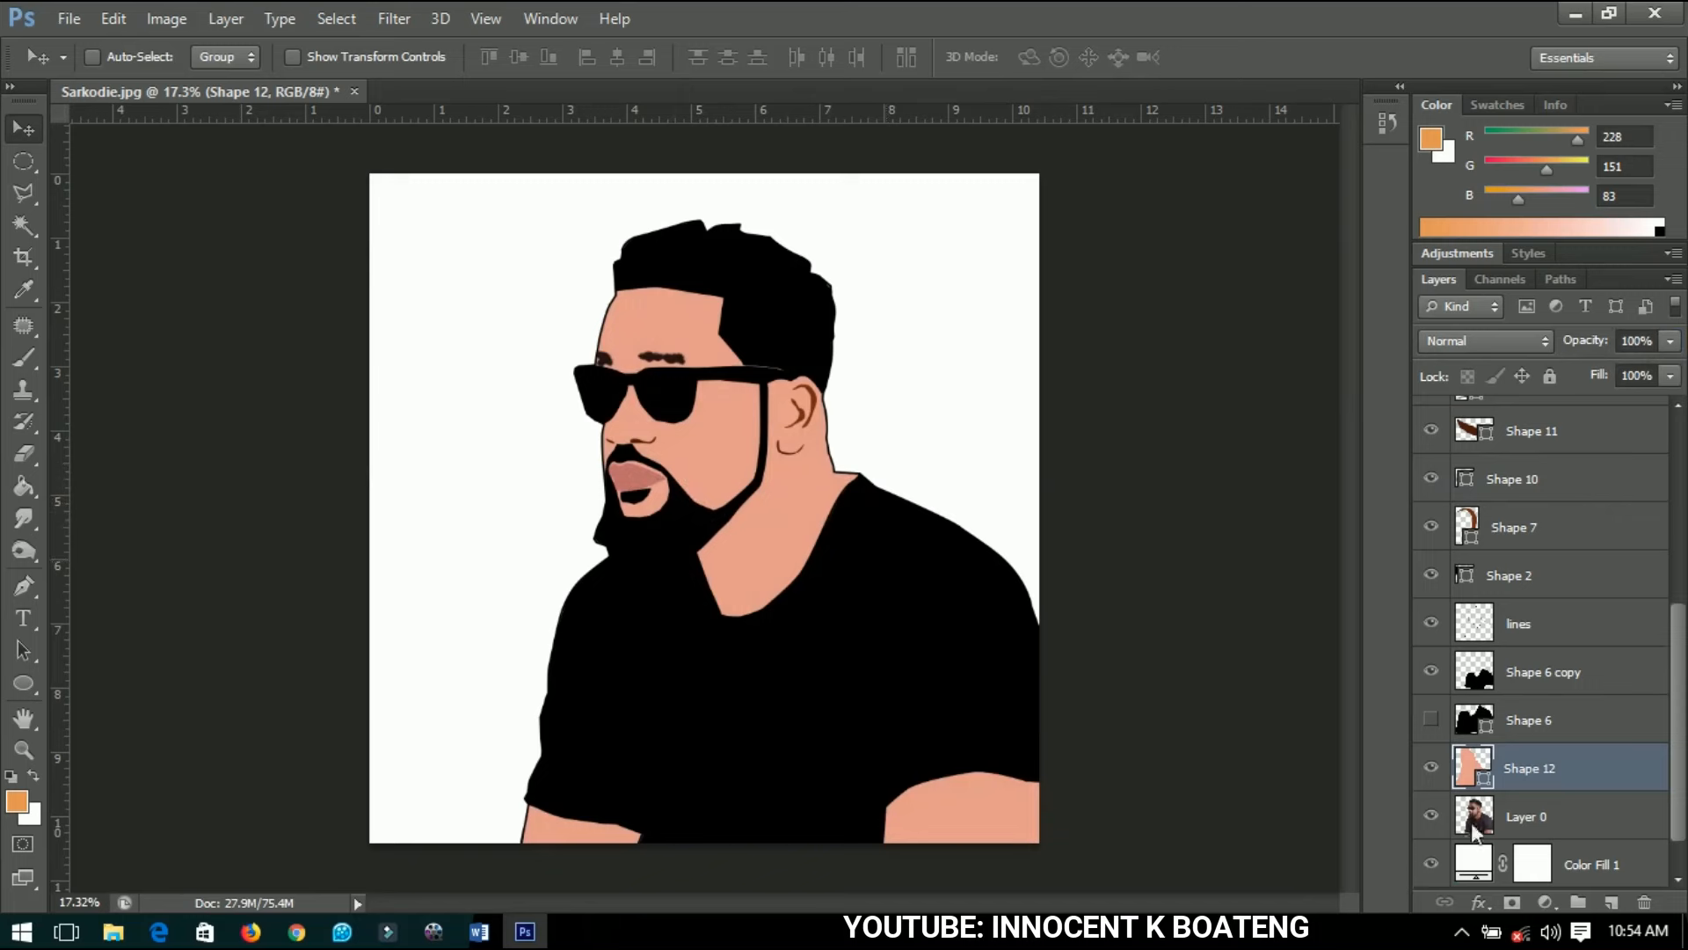
# Duplicate the photo layer Layer 0, bring the copy to the top of the layer stack and hide it.
pyautogui.scroll(-1, 1575, 772)
pyautogui.click(1555, 767)
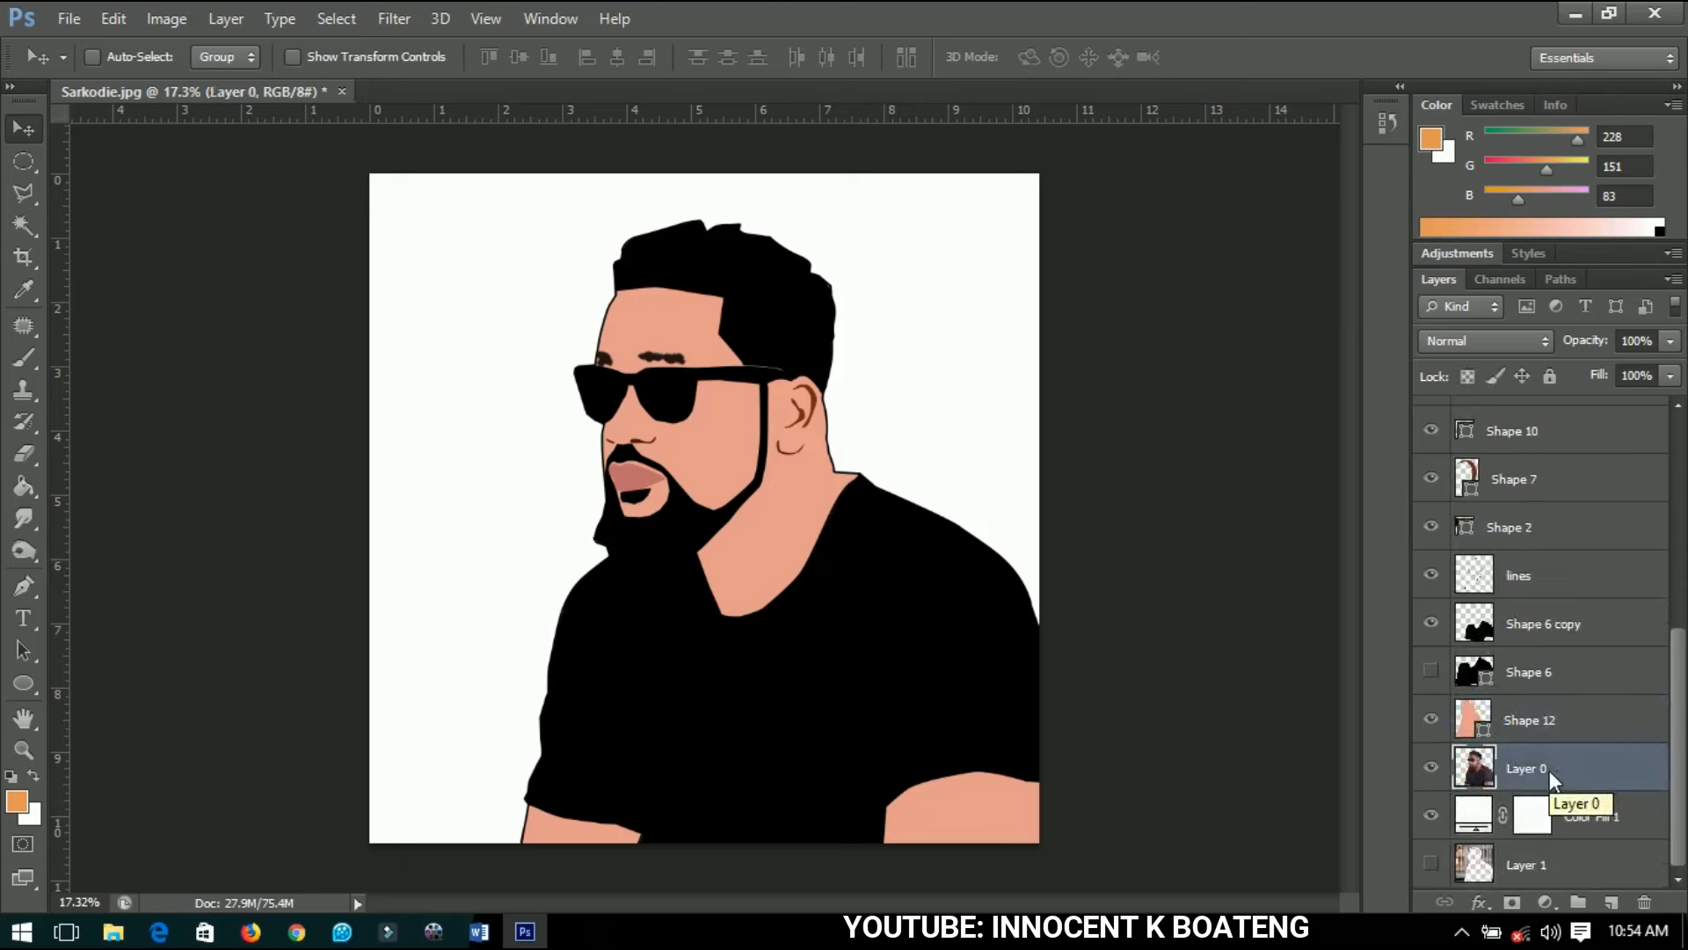
pyautogui.scroll(1, 1549, 770)
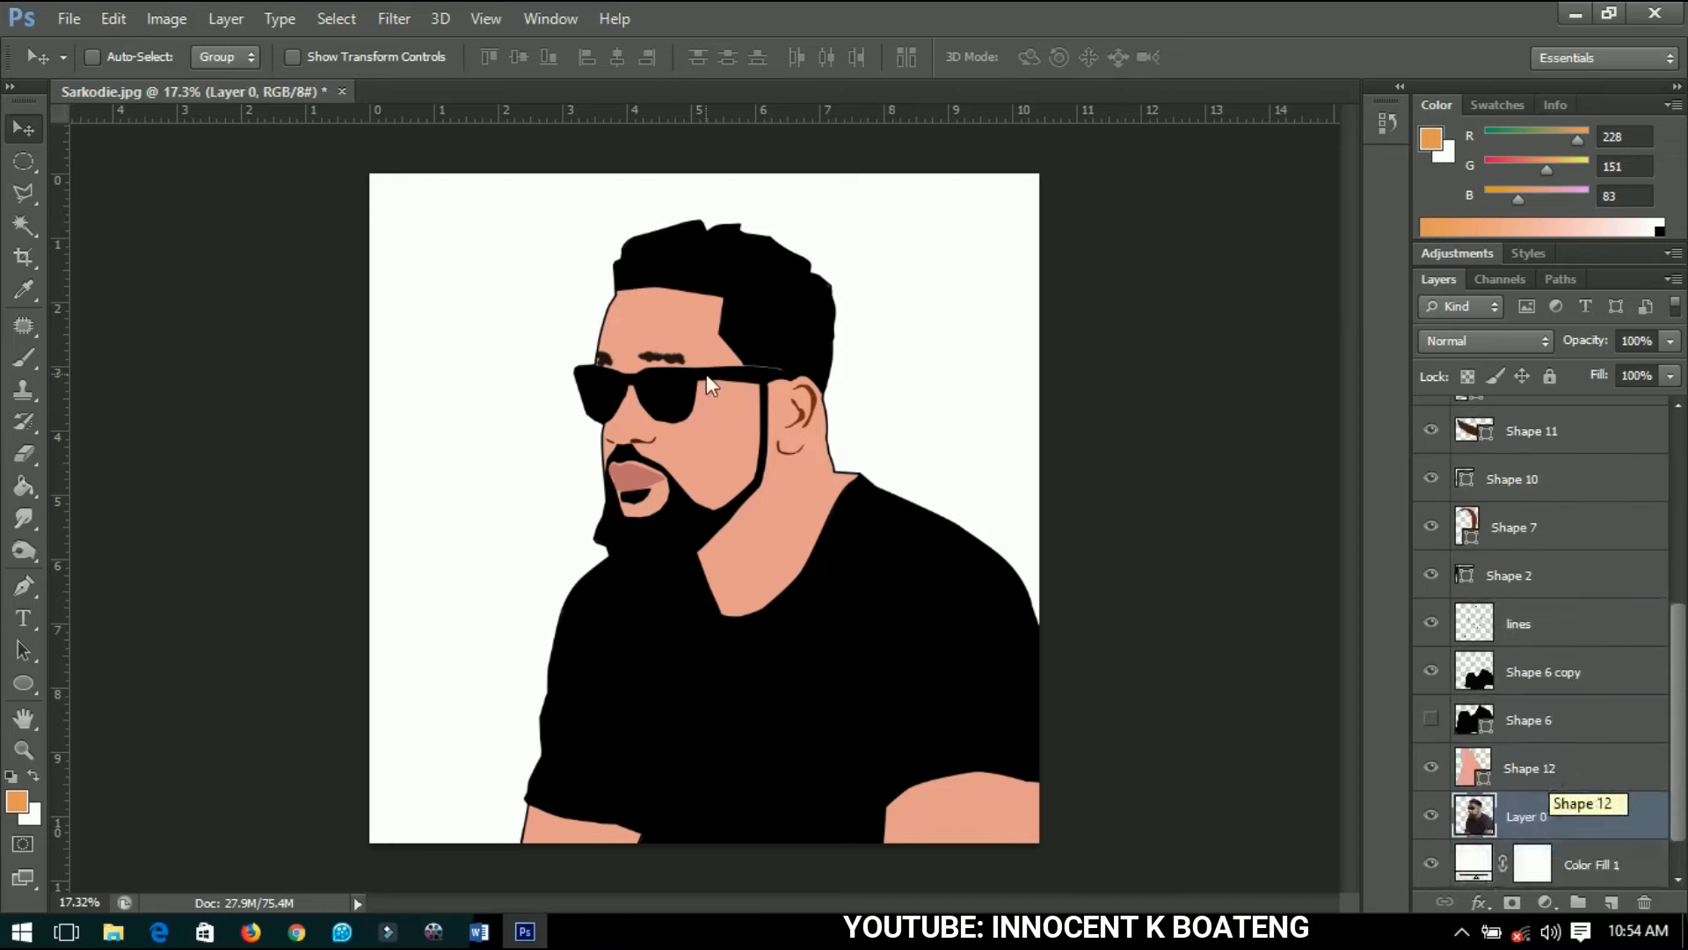
pyautogui.rightClick(772, 304)
pyautogui.click(791, 300)
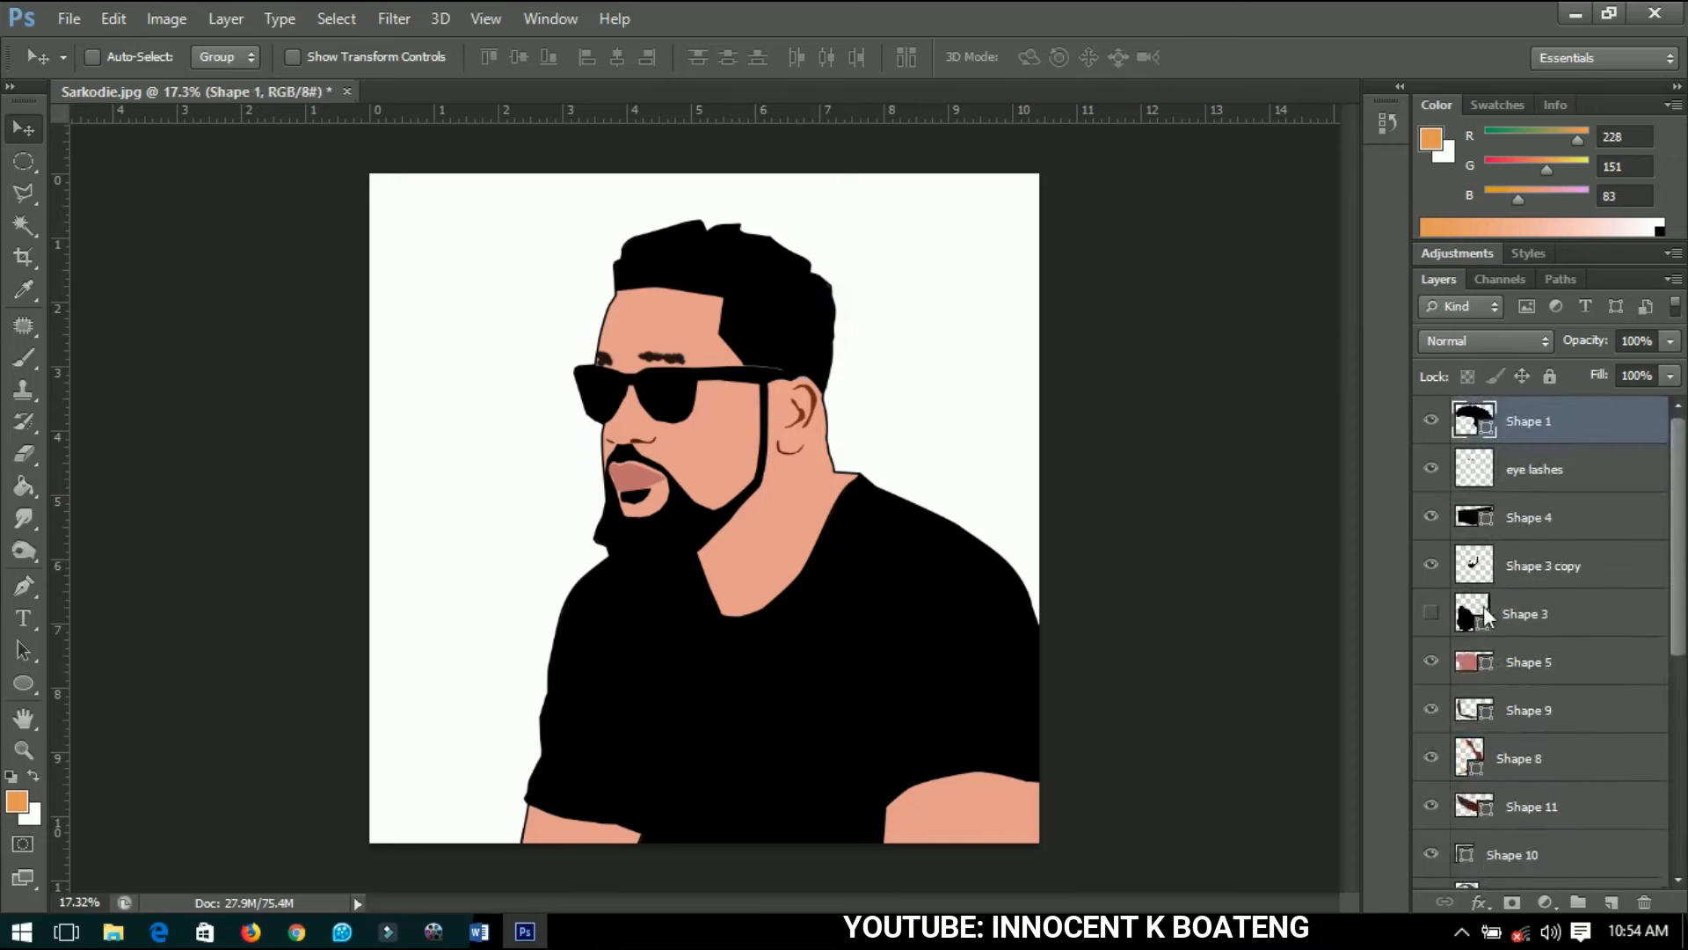
pyautogui.scroll(-5, 1519, 751)
pyautogui.click(1532, 779)
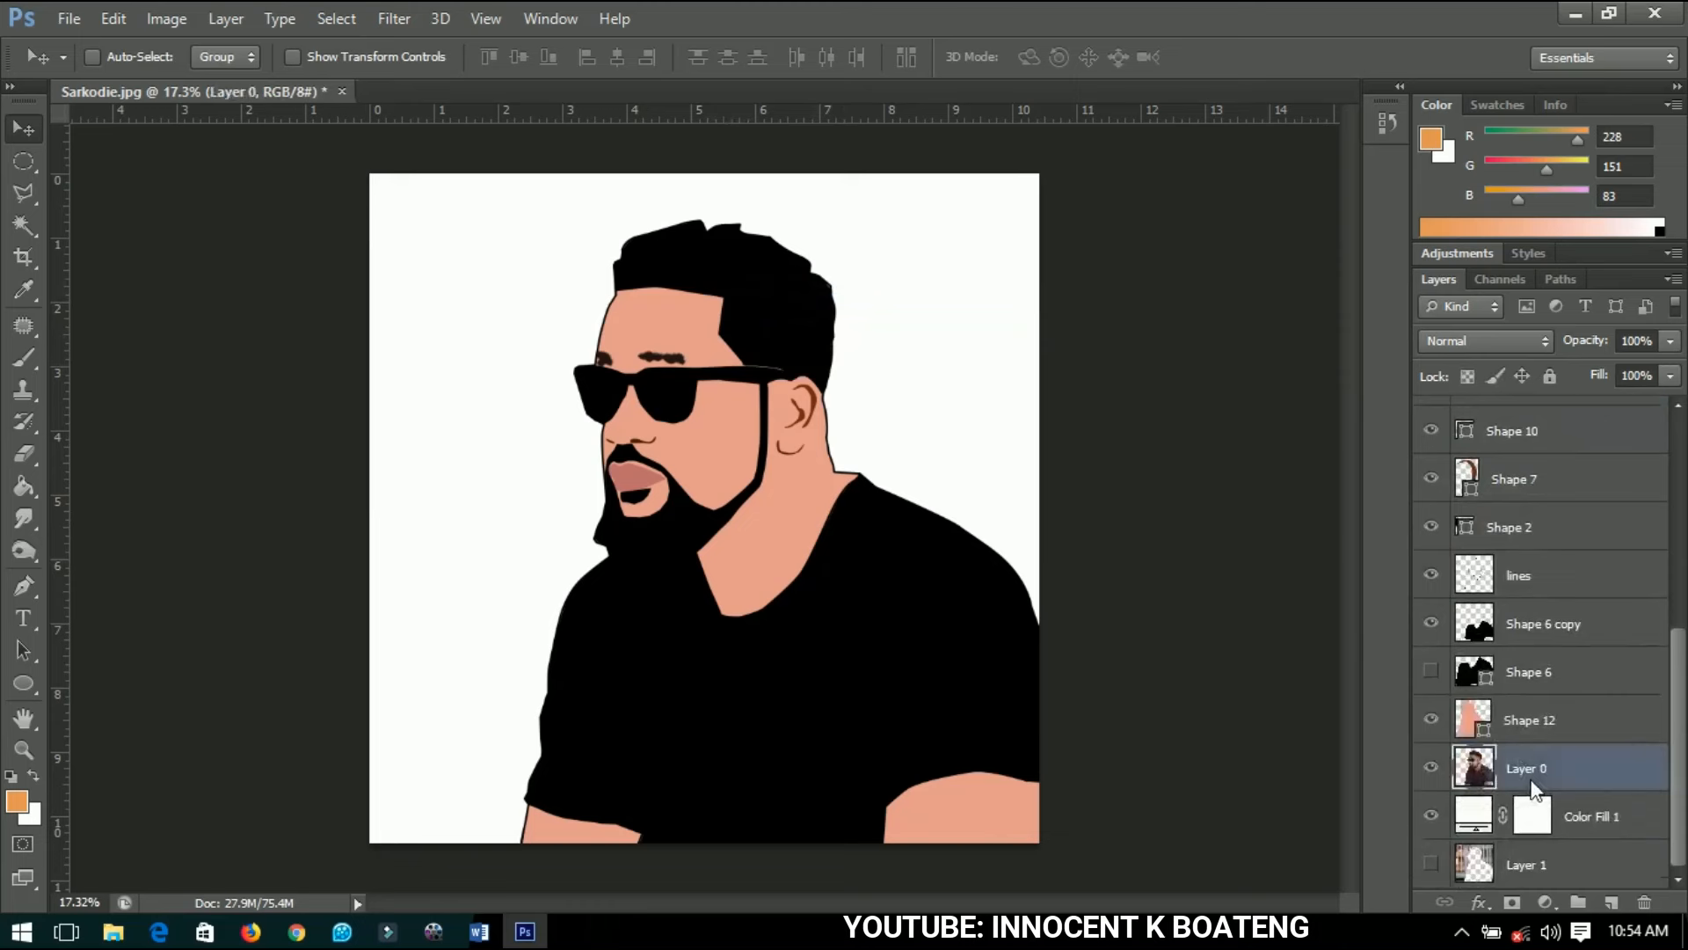
pyautogui.hotkey('ctrl', 'j')
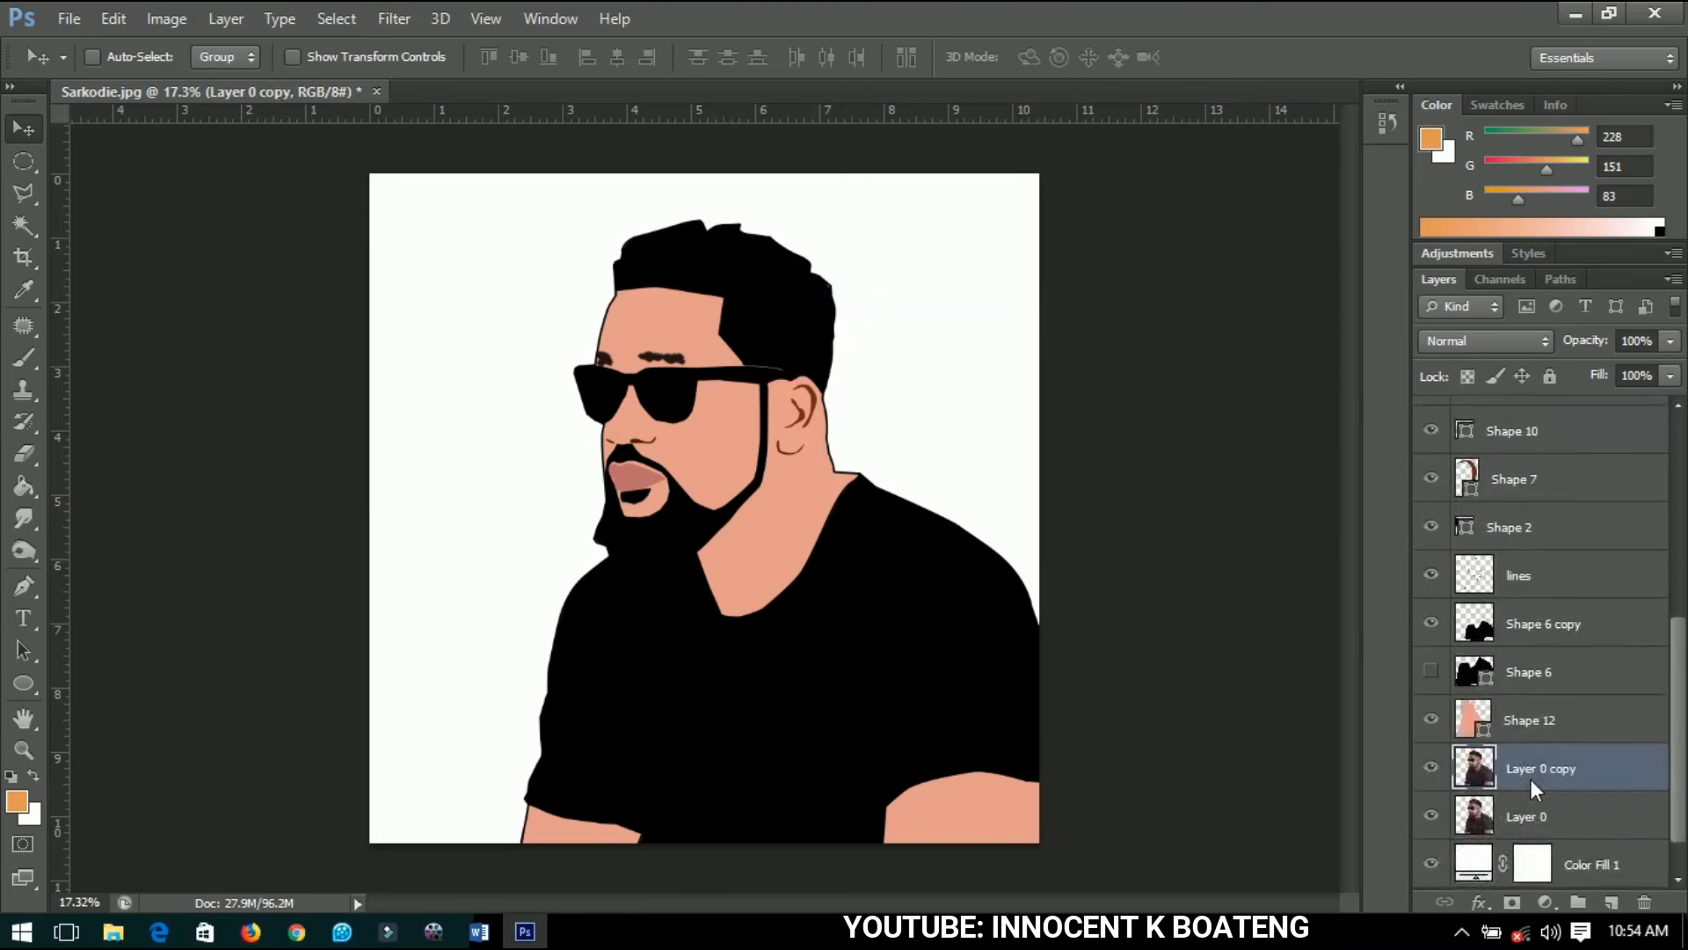
pyautogui.hotkey('ctrl', 'shift', ']')
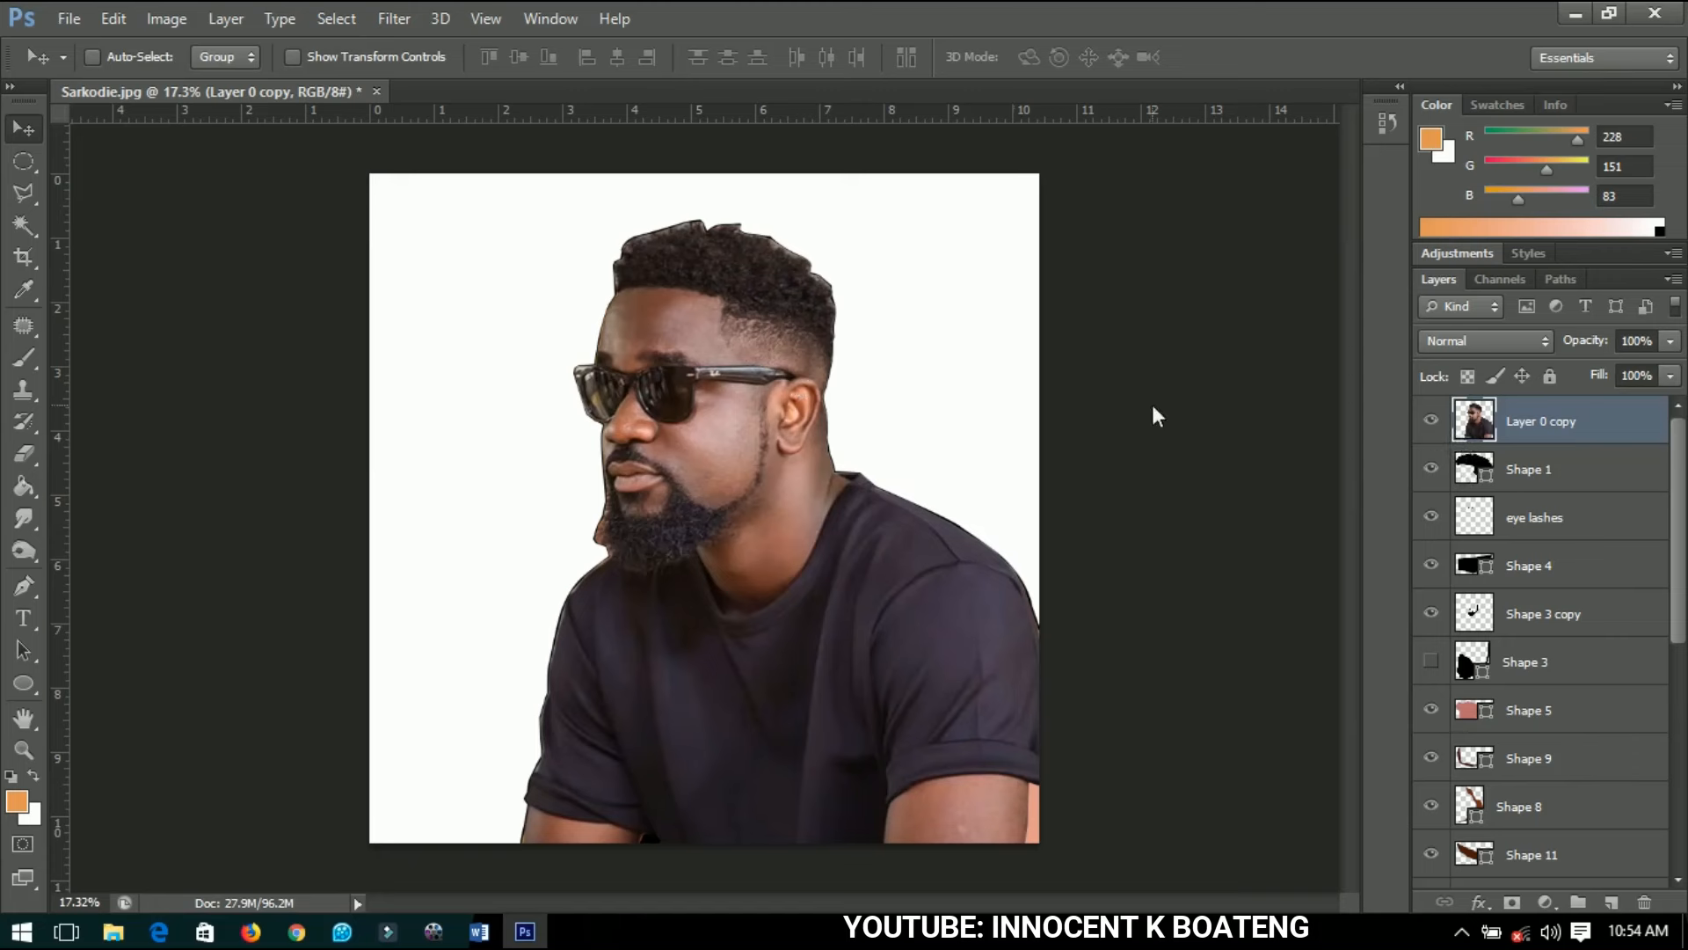
pyautogui.click(1431, 421)
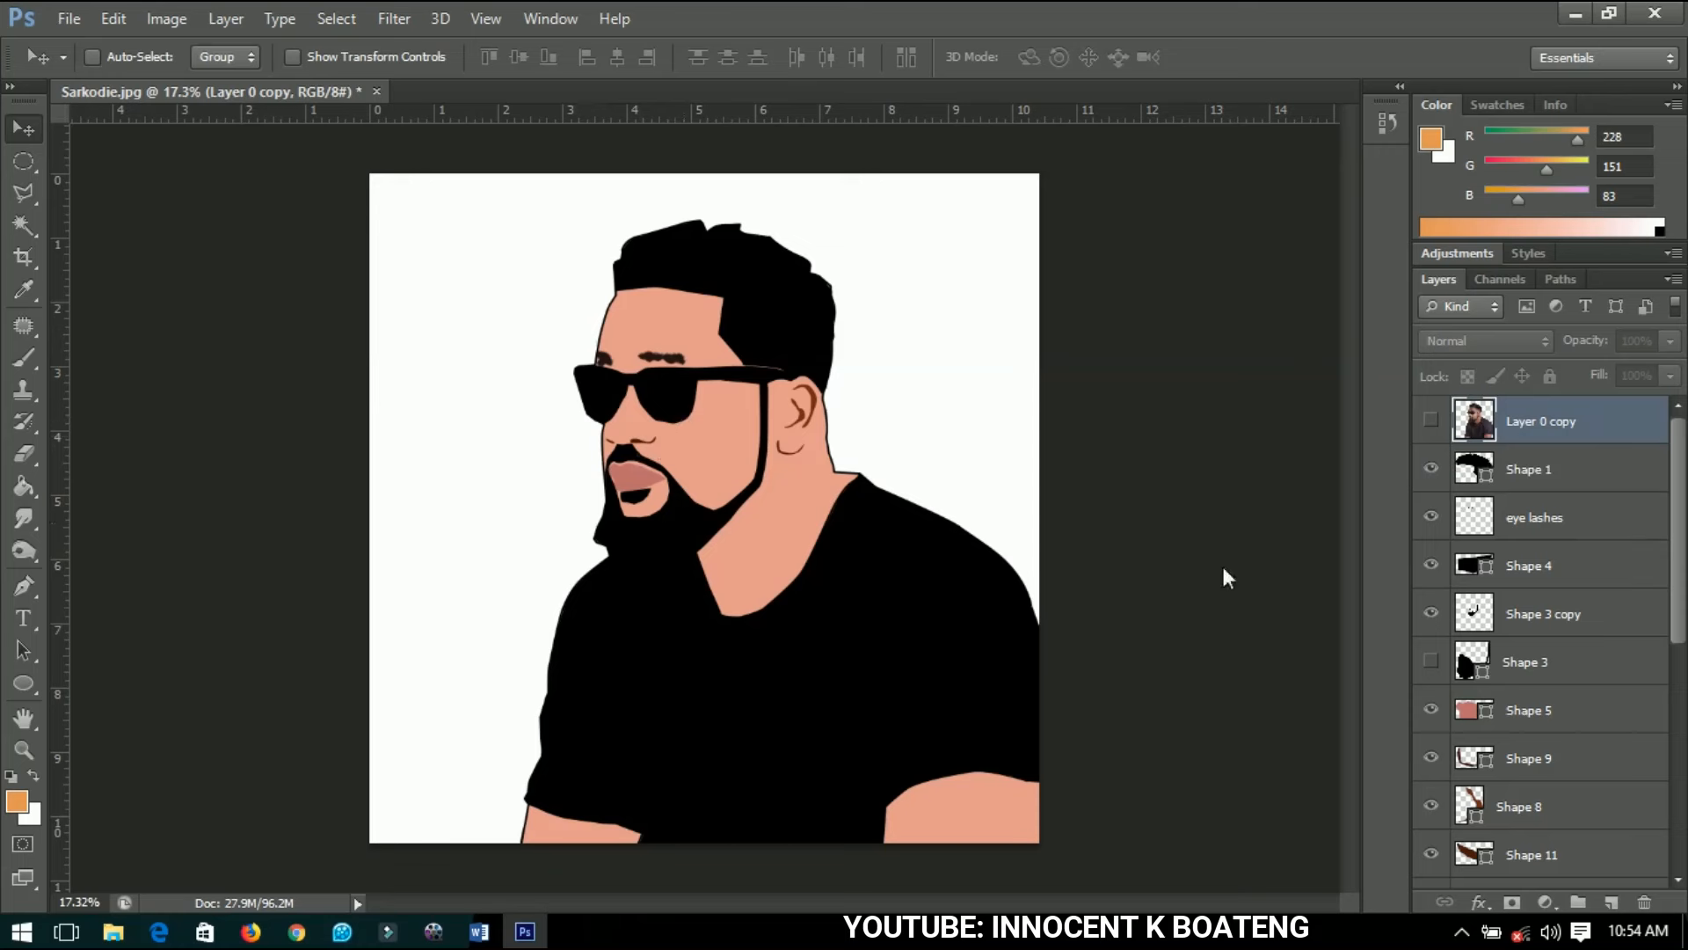
# Rename the Shape 1 layer as hair.
pyautogui.rightClick(741, 327)
pyautogui.click(773, 336)
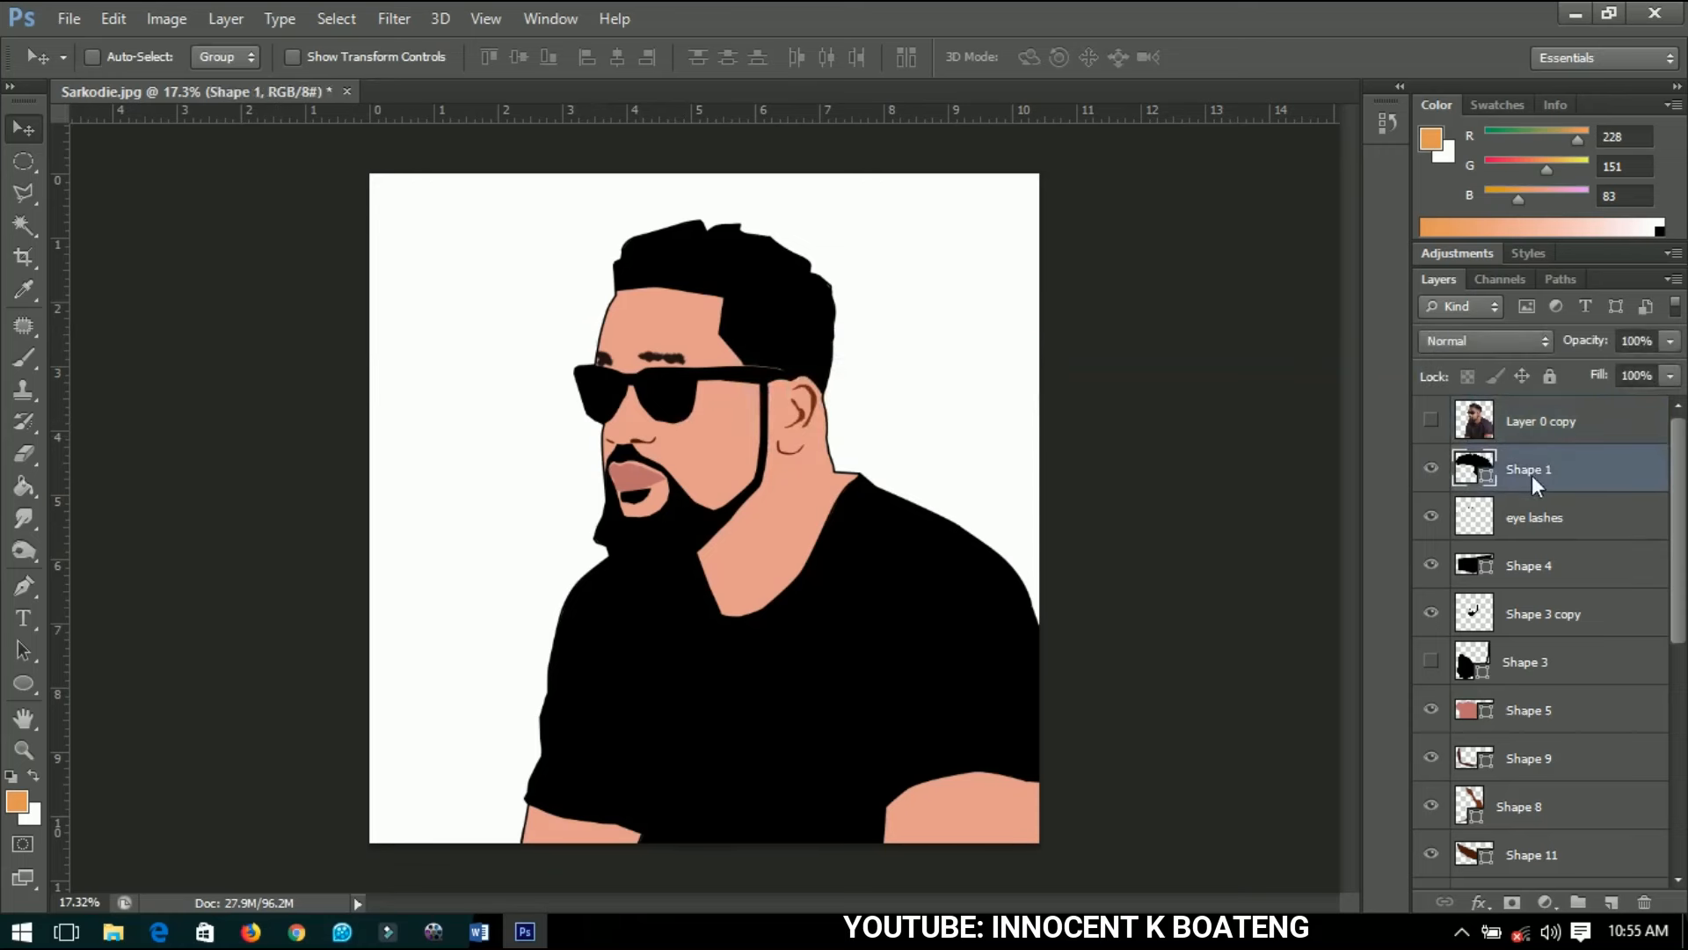
pyautogui.doubleClick(1532, 475)
pyautogui.press('Return')
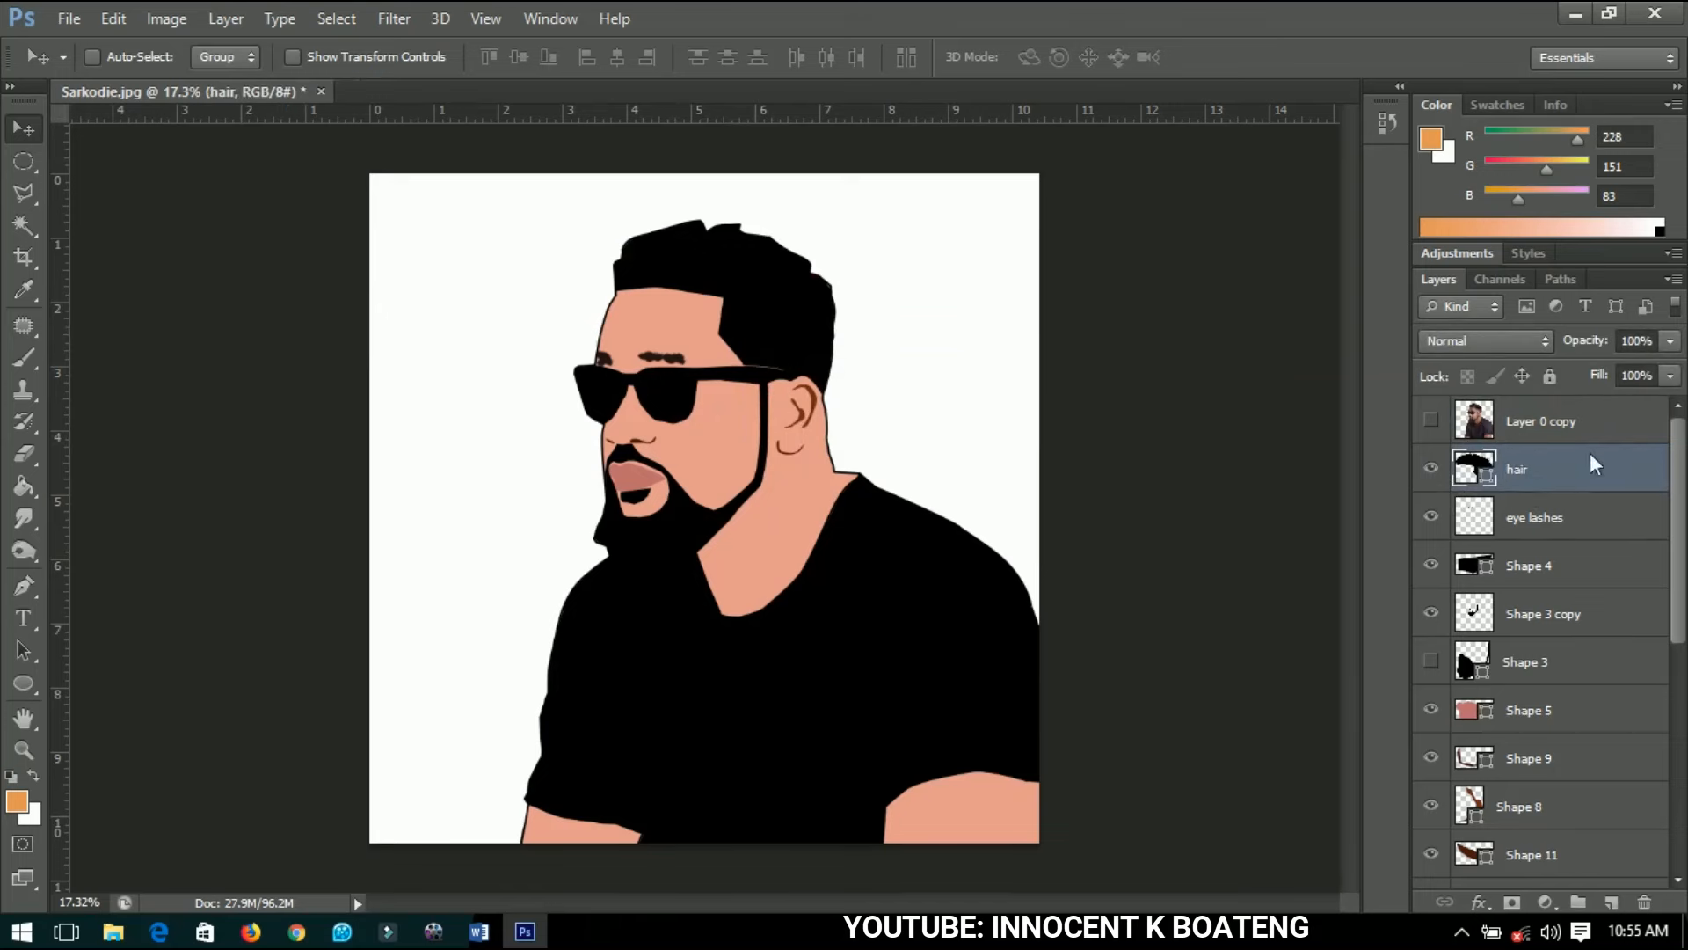
# Add a Gradient Overlay to the hair layer and open its gradient for editing.
pyautogui.rightClick(1568, 474)
pyautogui.click(1143, 149)
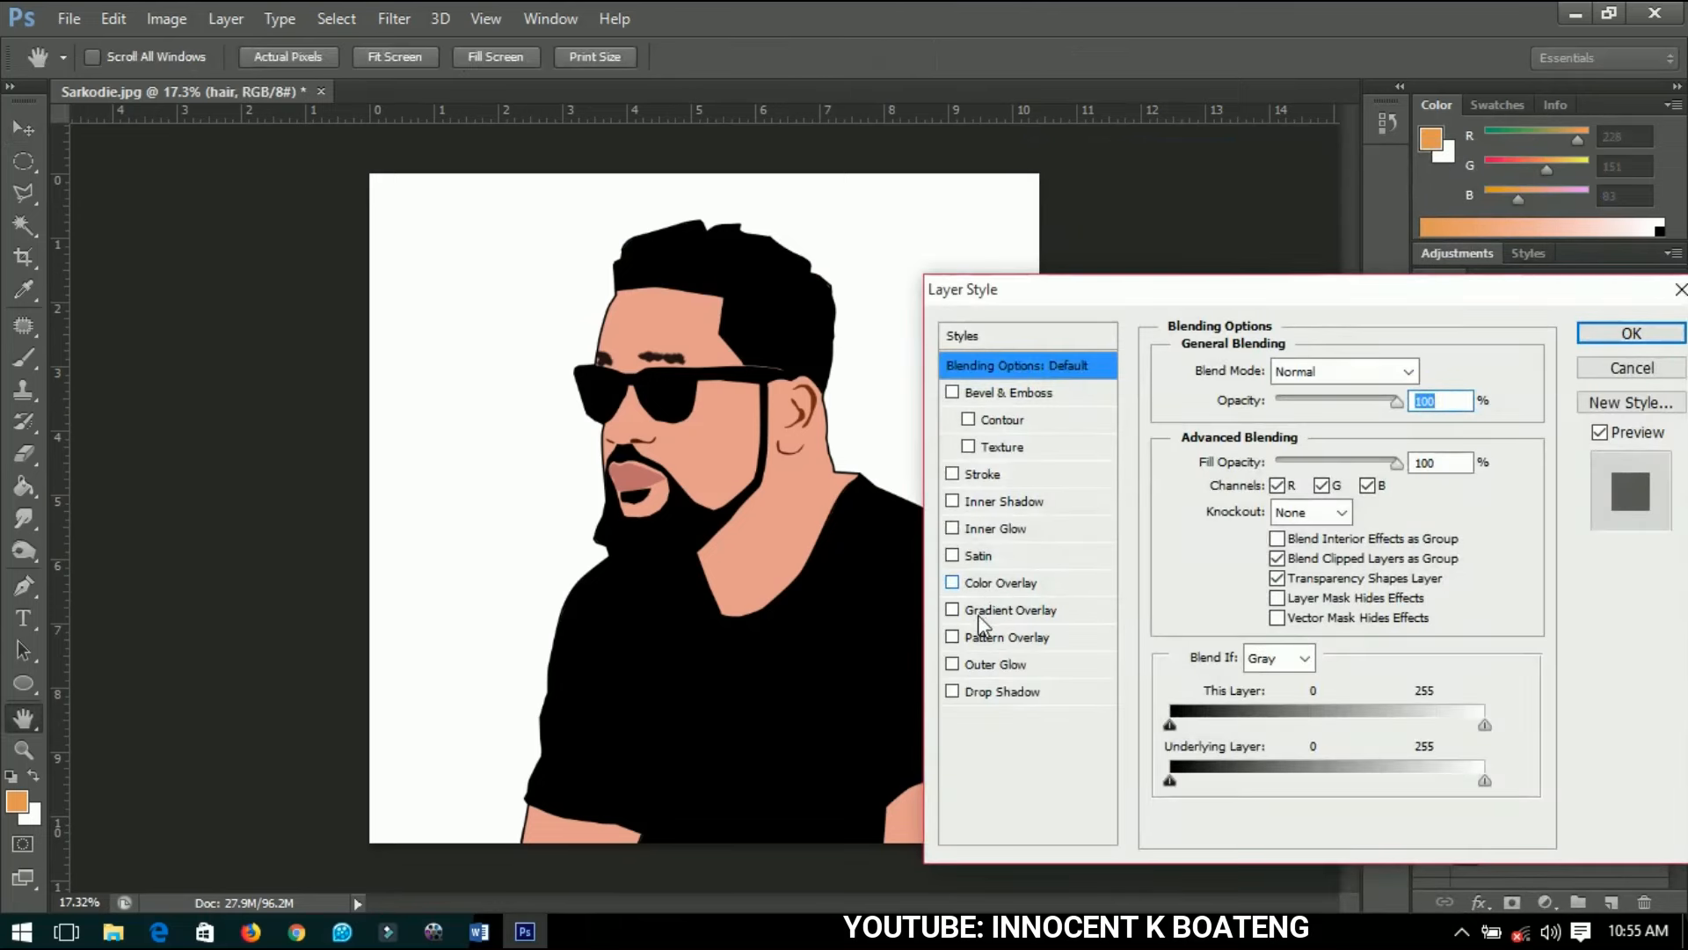
pyautogui.click(1010, 610)
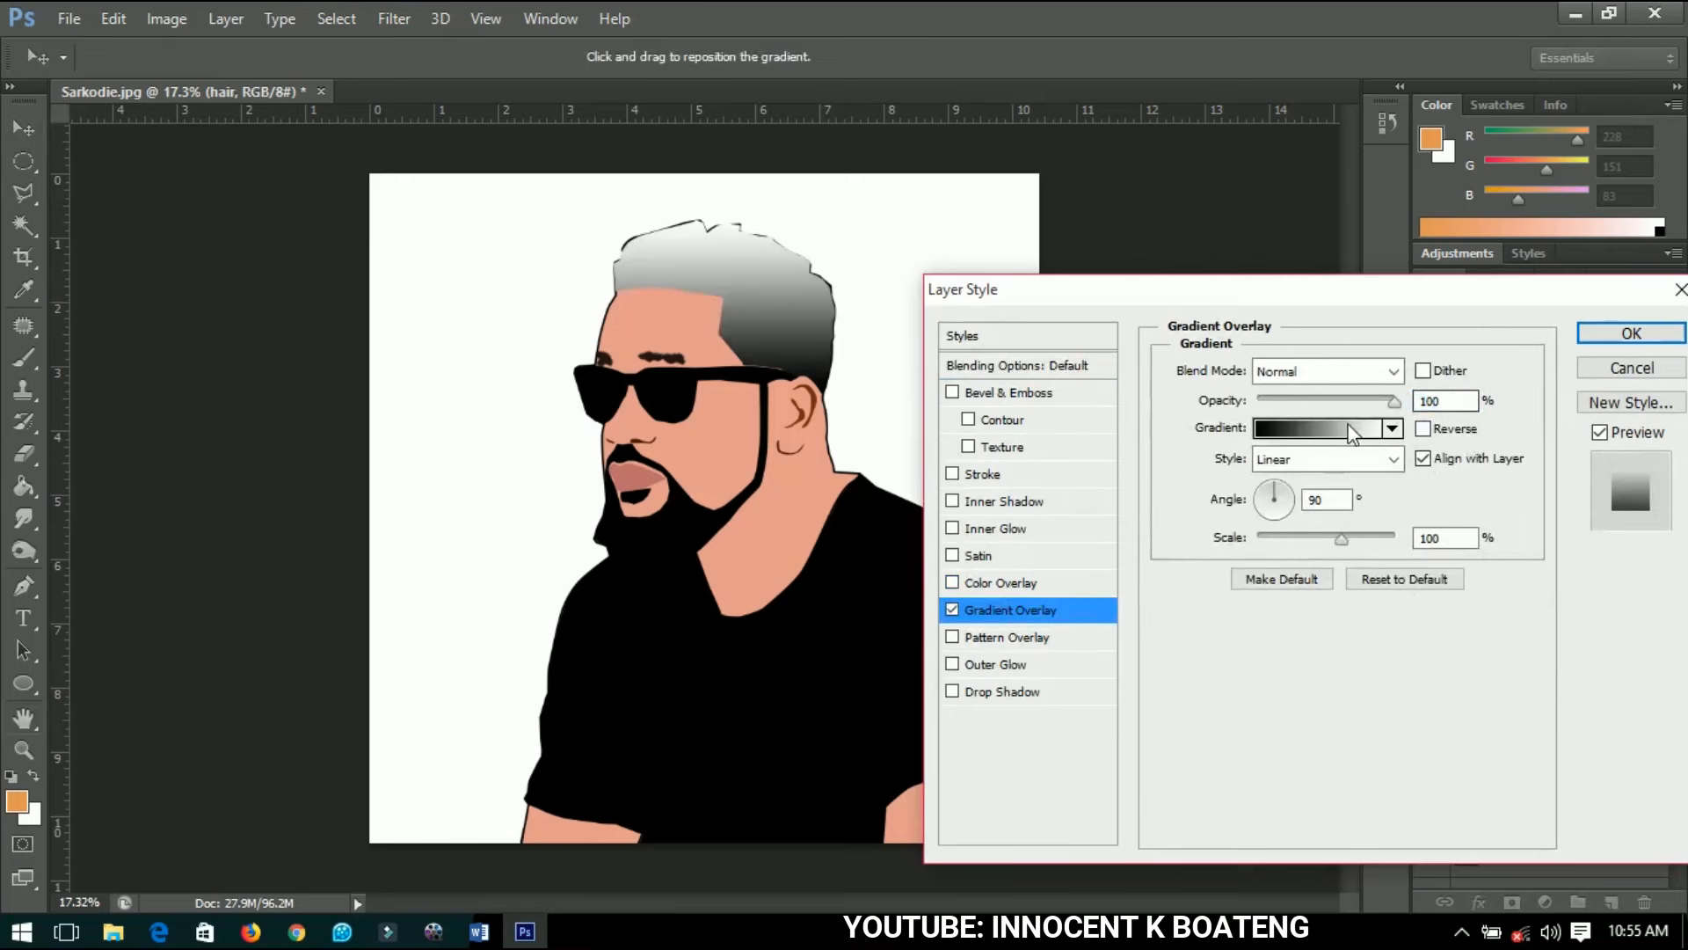
pyautogui.click(1354, 433)
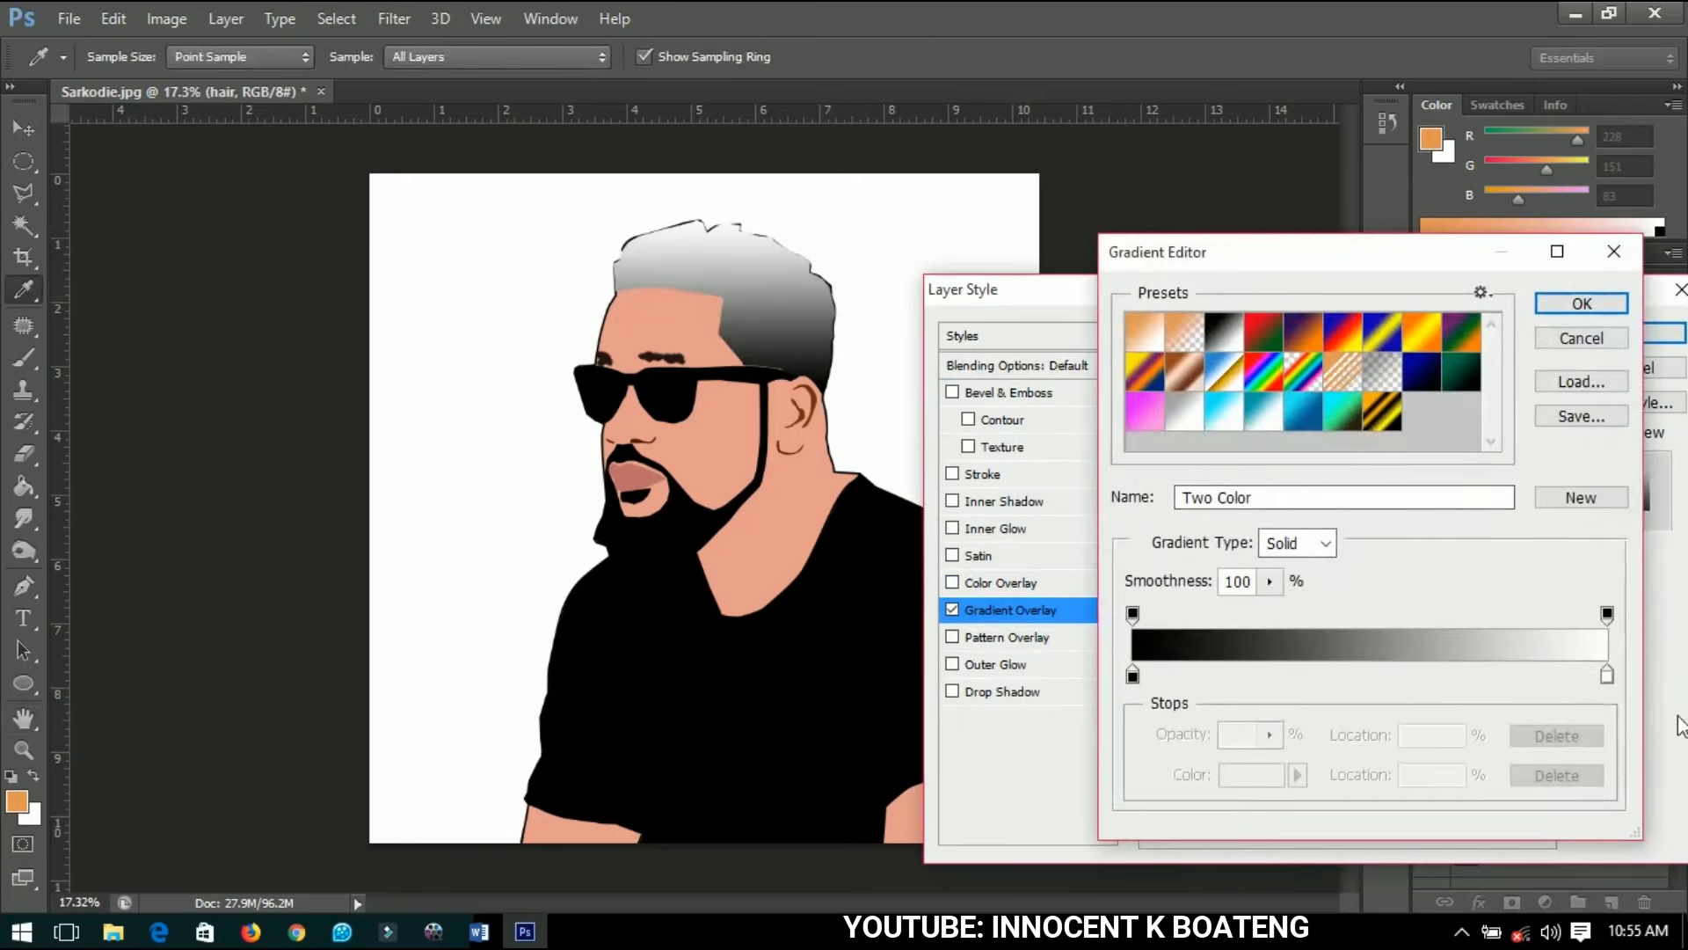
# Try the skin colour e79e8c, sampled from the cheek, on the white end stop of the hair gradient.
pyautogui.click(1605, 677)
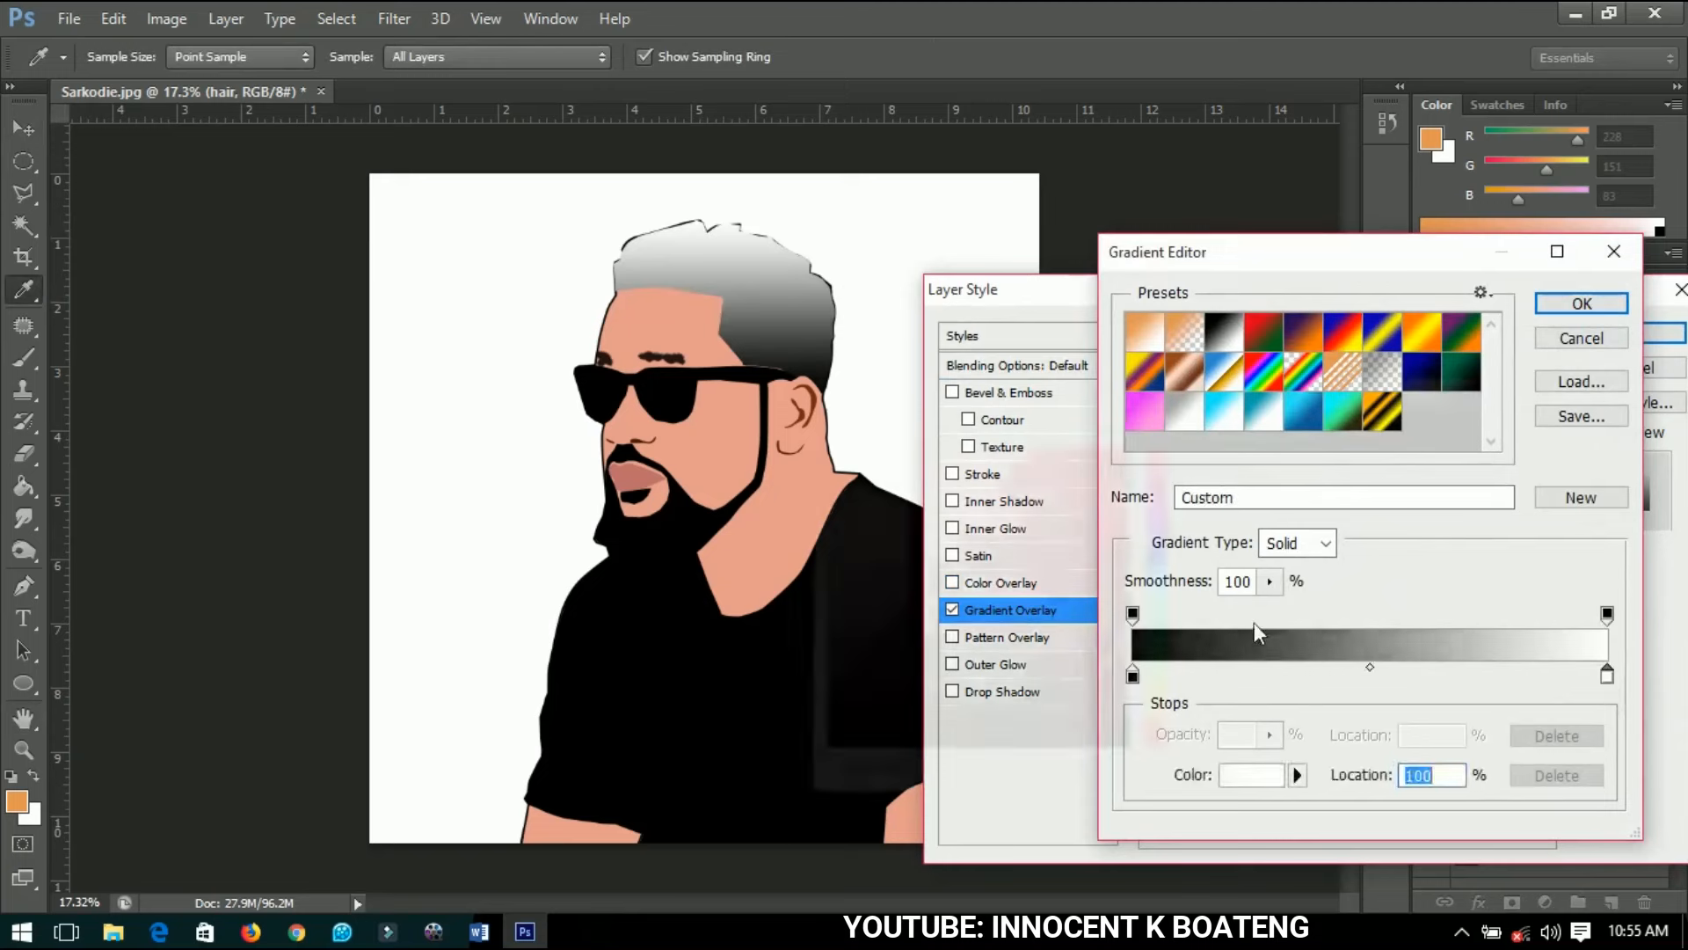
pyautogui.click(1251, 773)
pyautogui.click(725, 446)
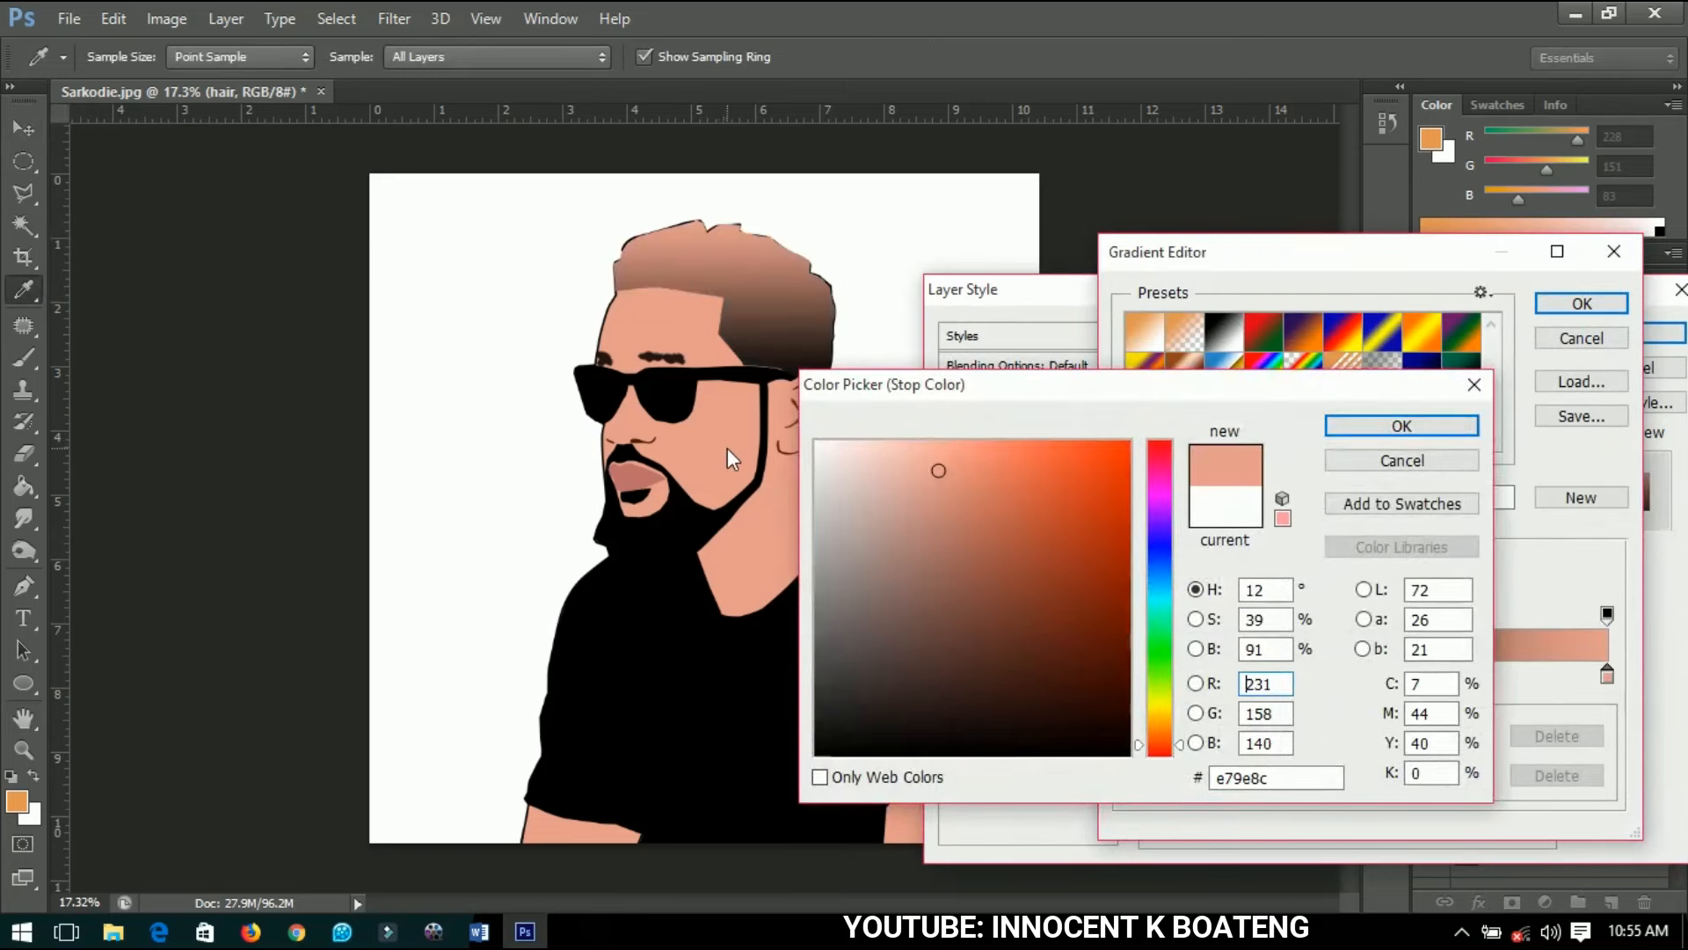
pyautogui.click(1401, 426)
# Set the start stop of the hair gradient to the skin colour e79e8c sampled from the cheek.
pyautogui.doubleClick(1133, 676)
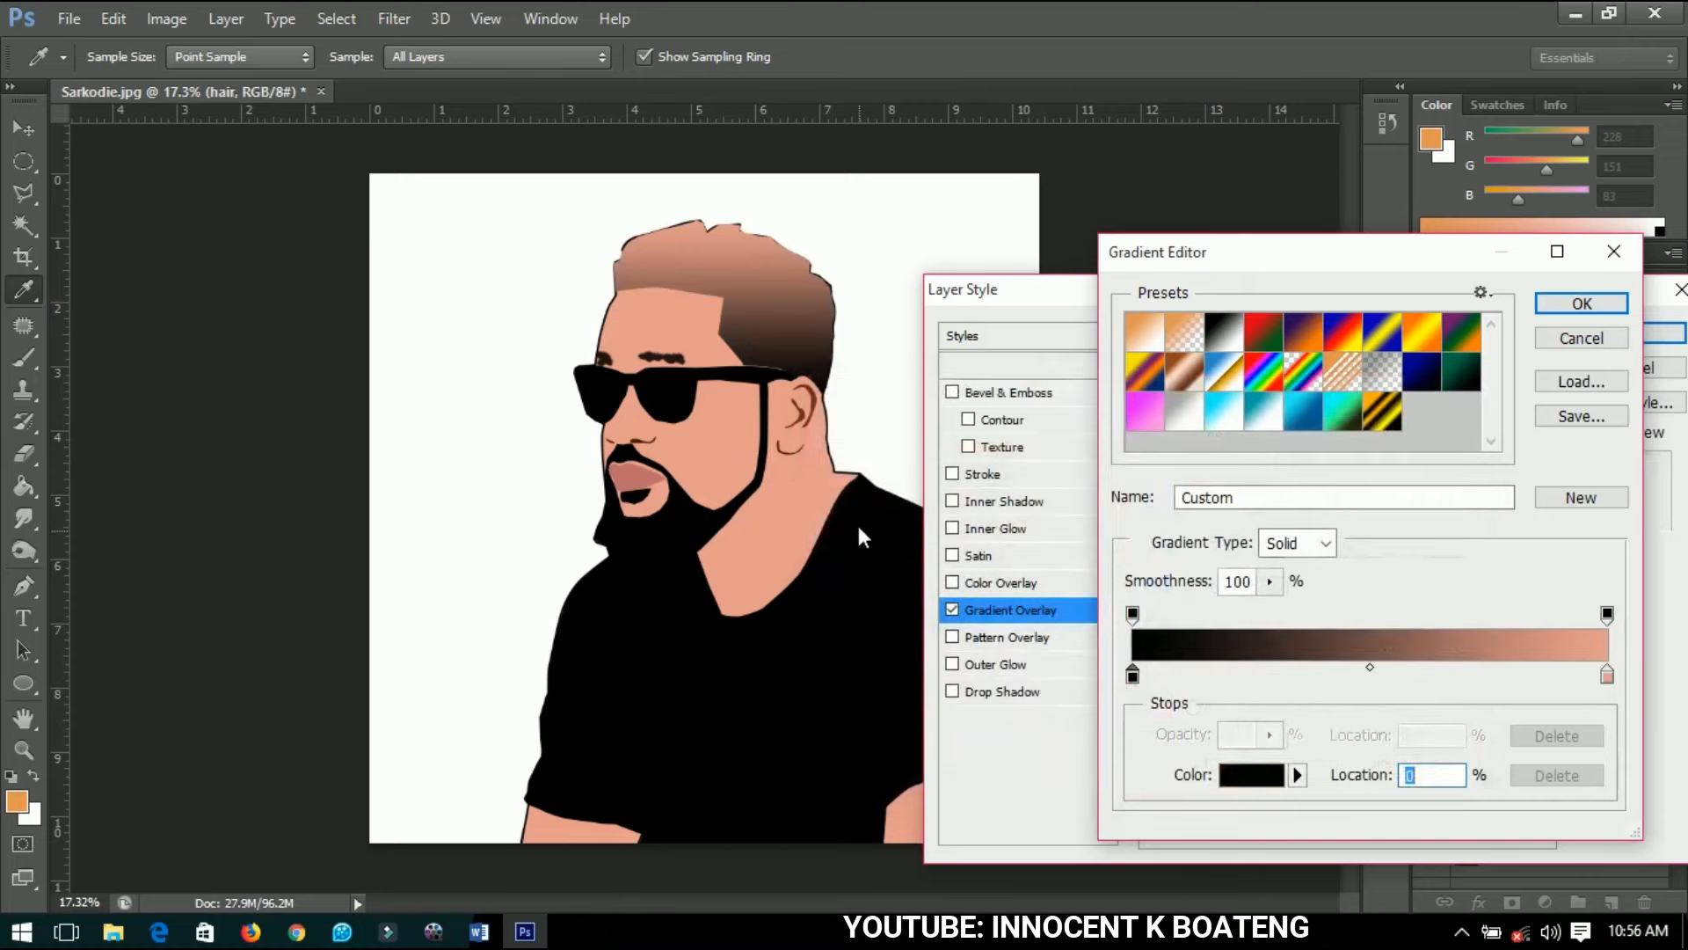
pyautogui.click(706, 439)
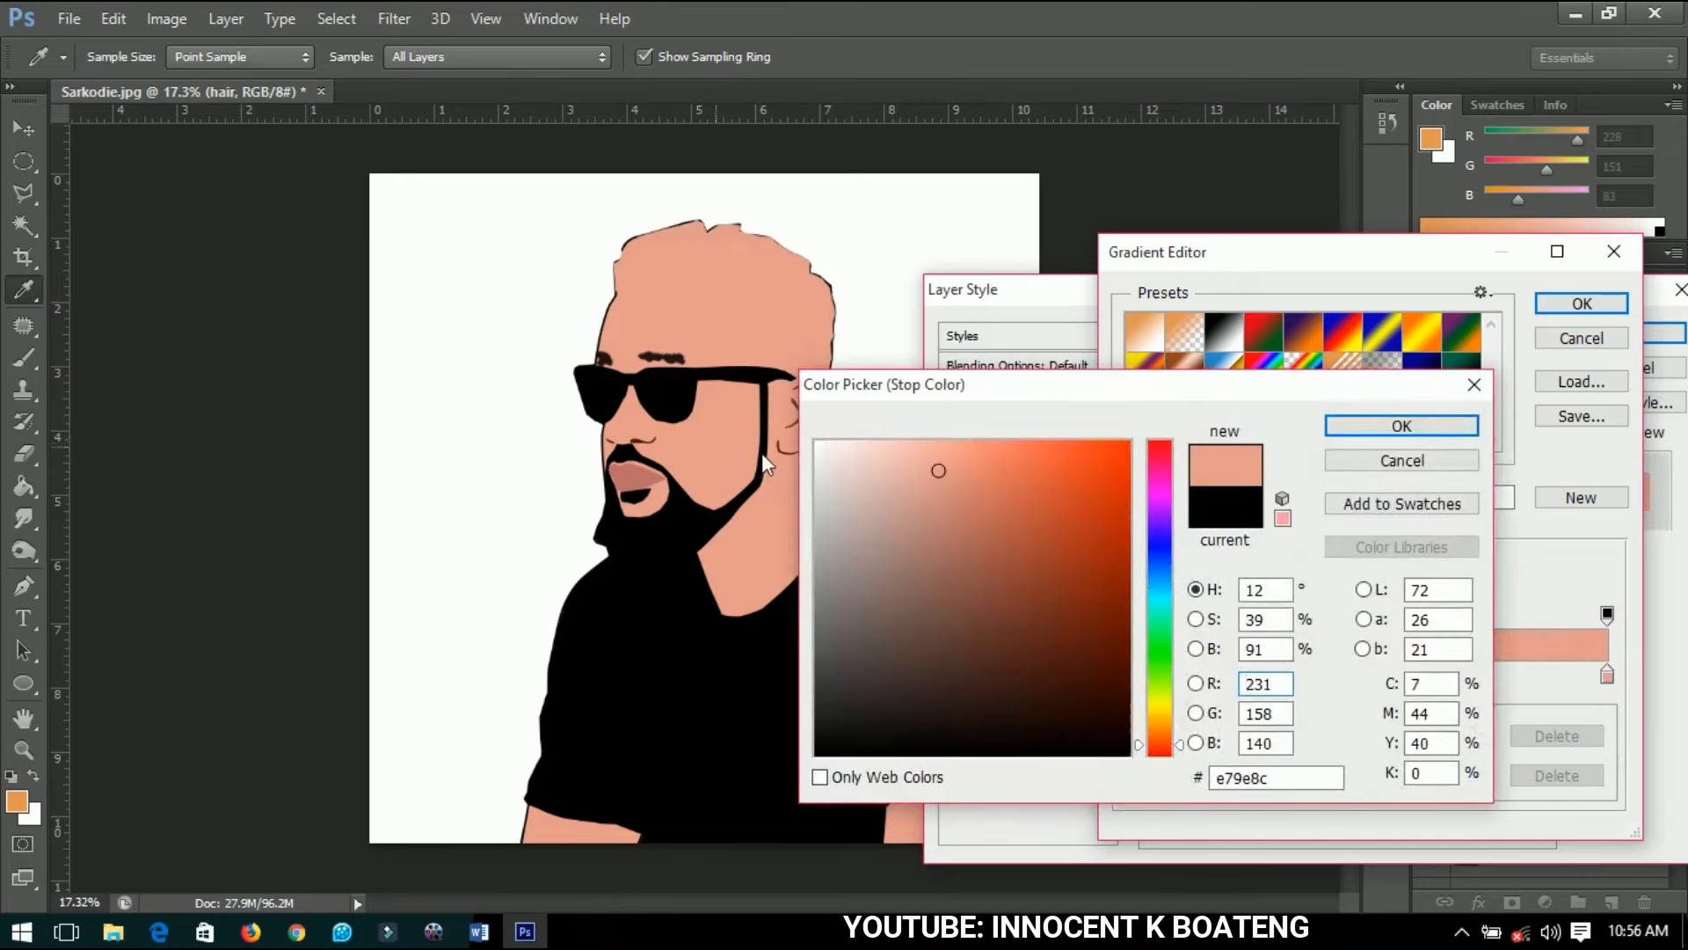
pyautogui.click(1394, 427)
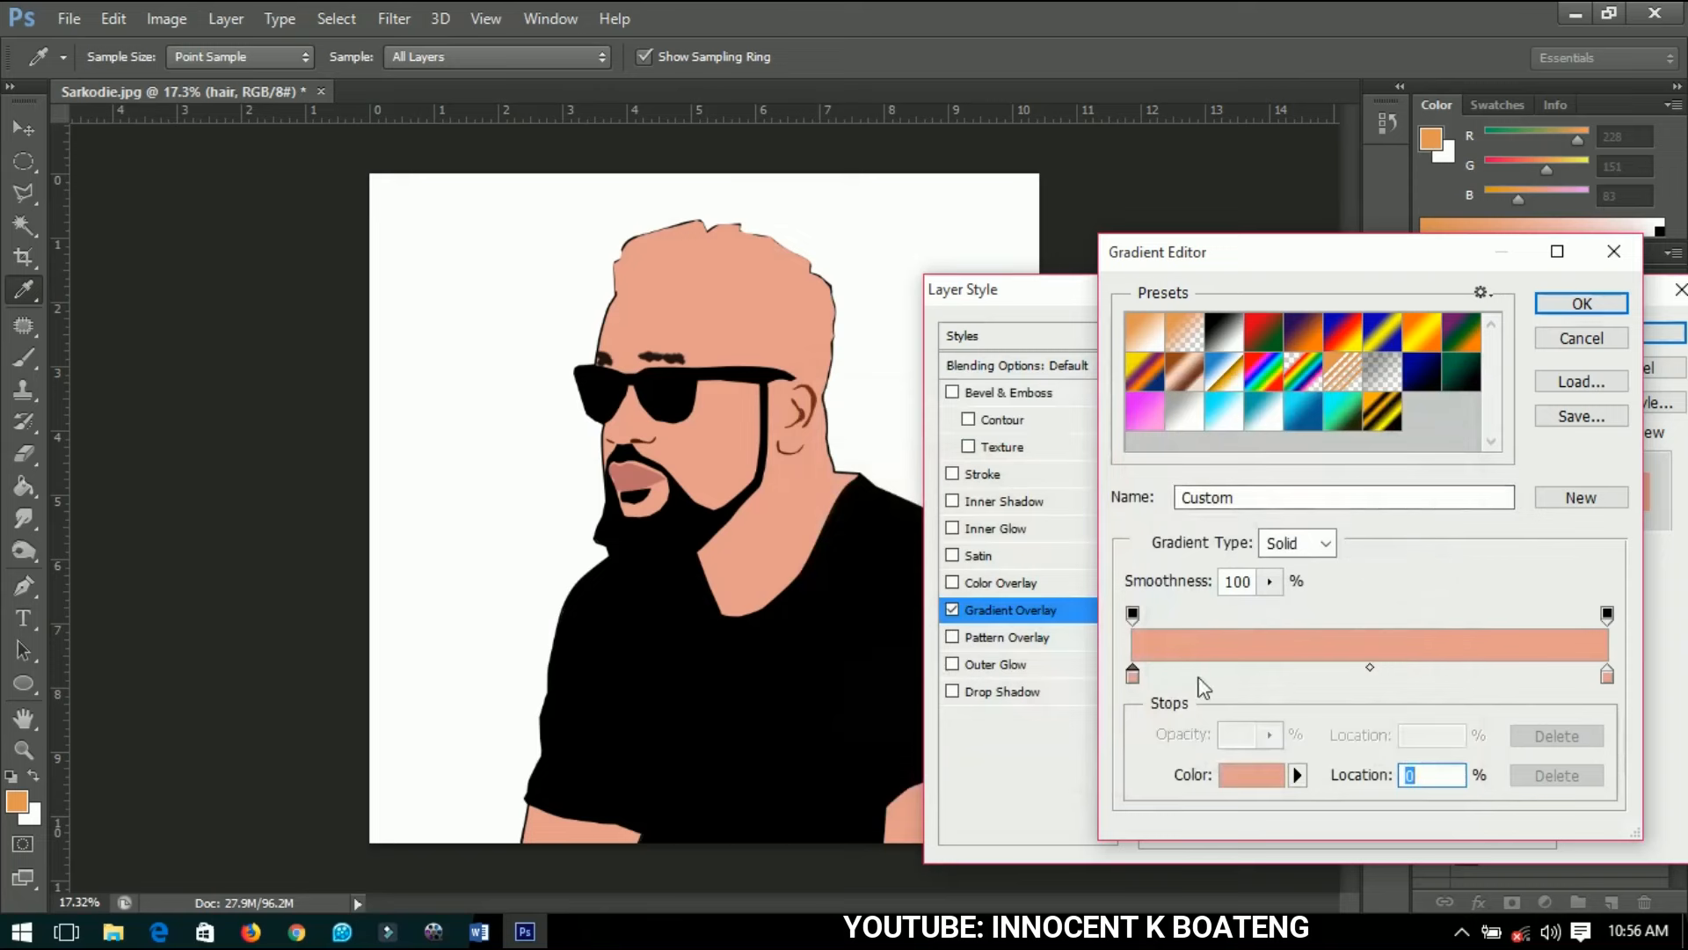
# Set the end stop of the hair gradient to black 000000 at location 77% and accept the gradient.
pyautogui.click(1607, 676)
pyautogui.moveTo(1123, 571); pyautogui.dragTo(738, 775)
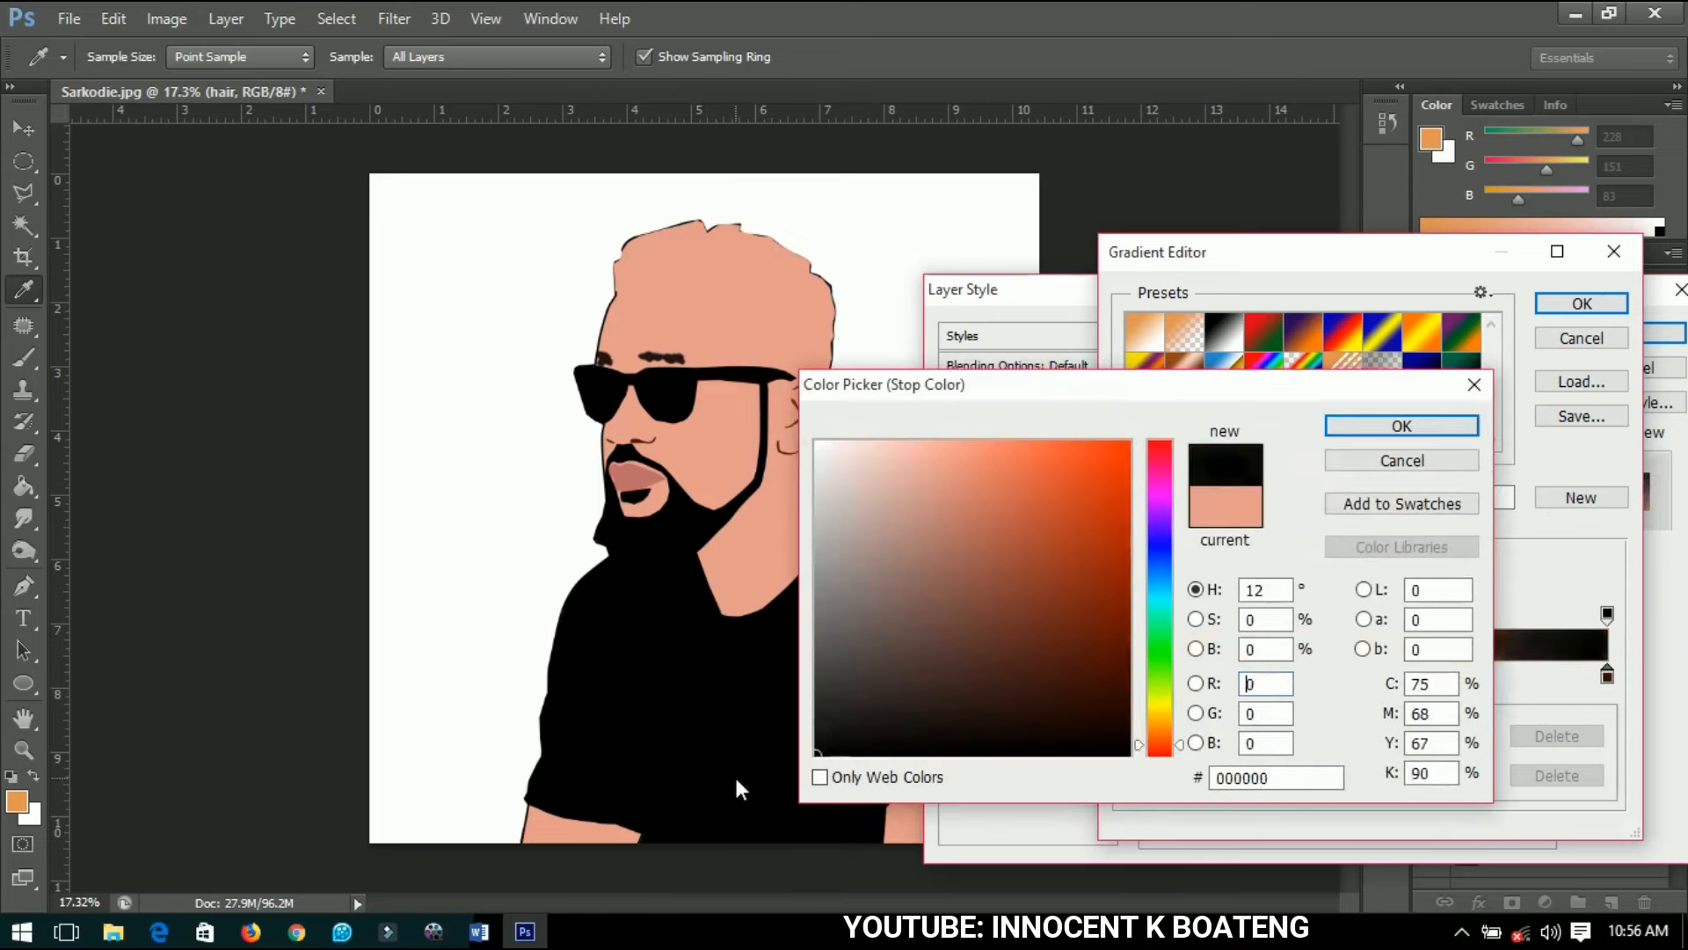
pyautogui.click(1416, 426)
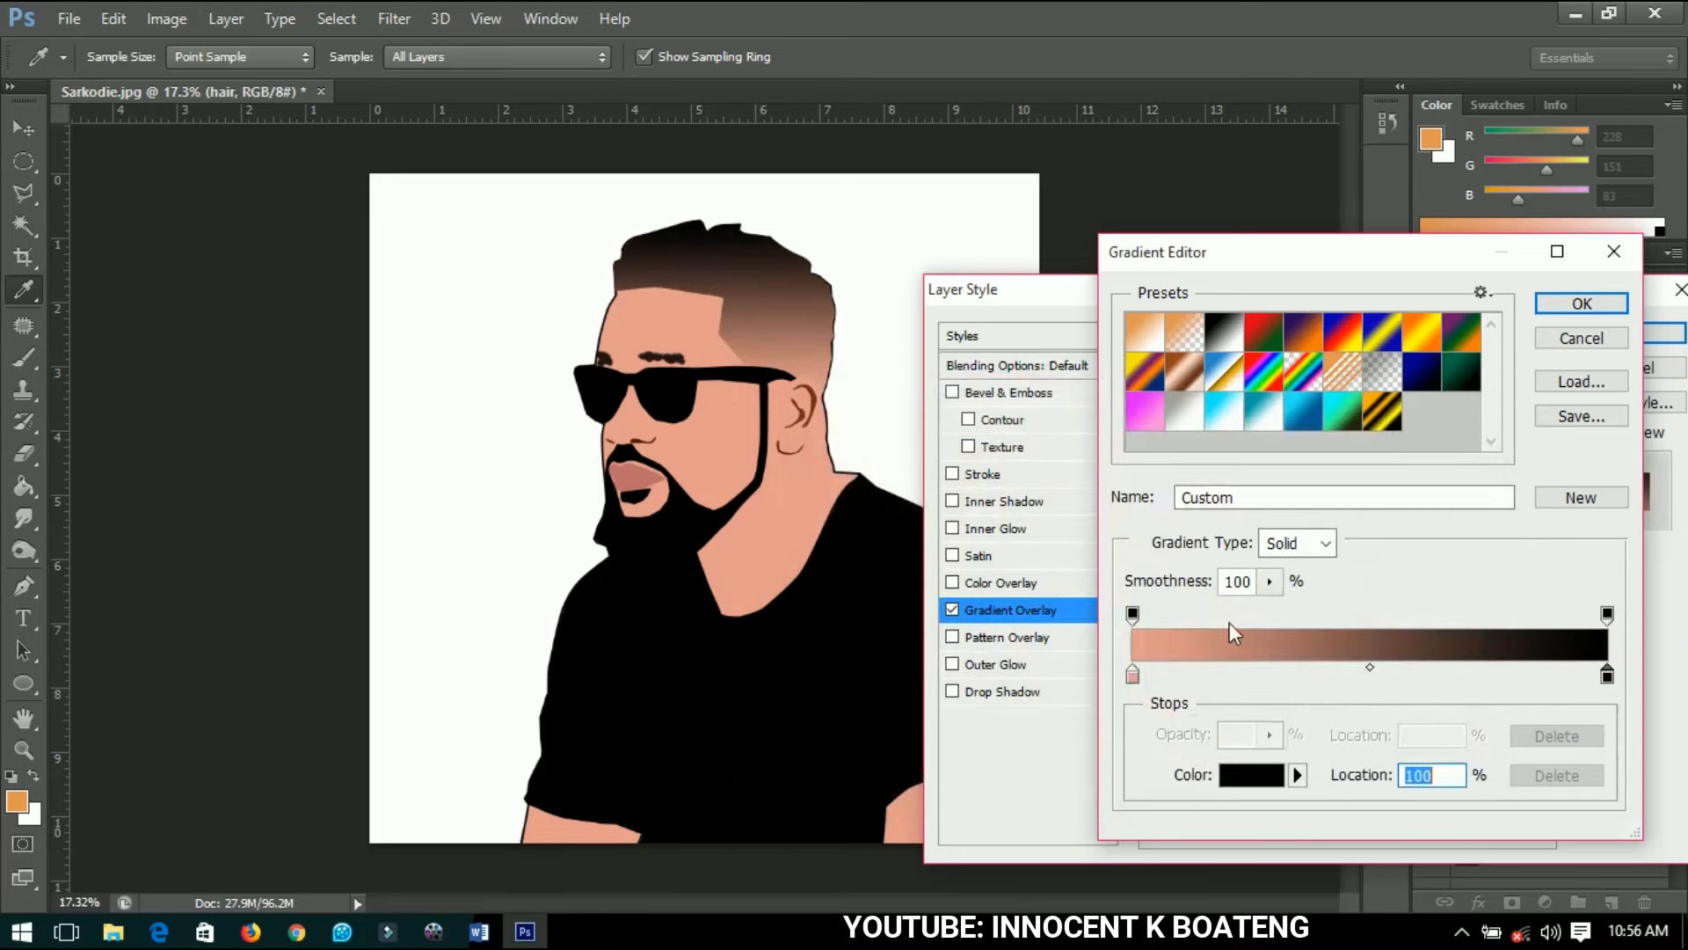
pyautogui.moveTo(1607, 675); pyautogui.dragTo(1498, 675)
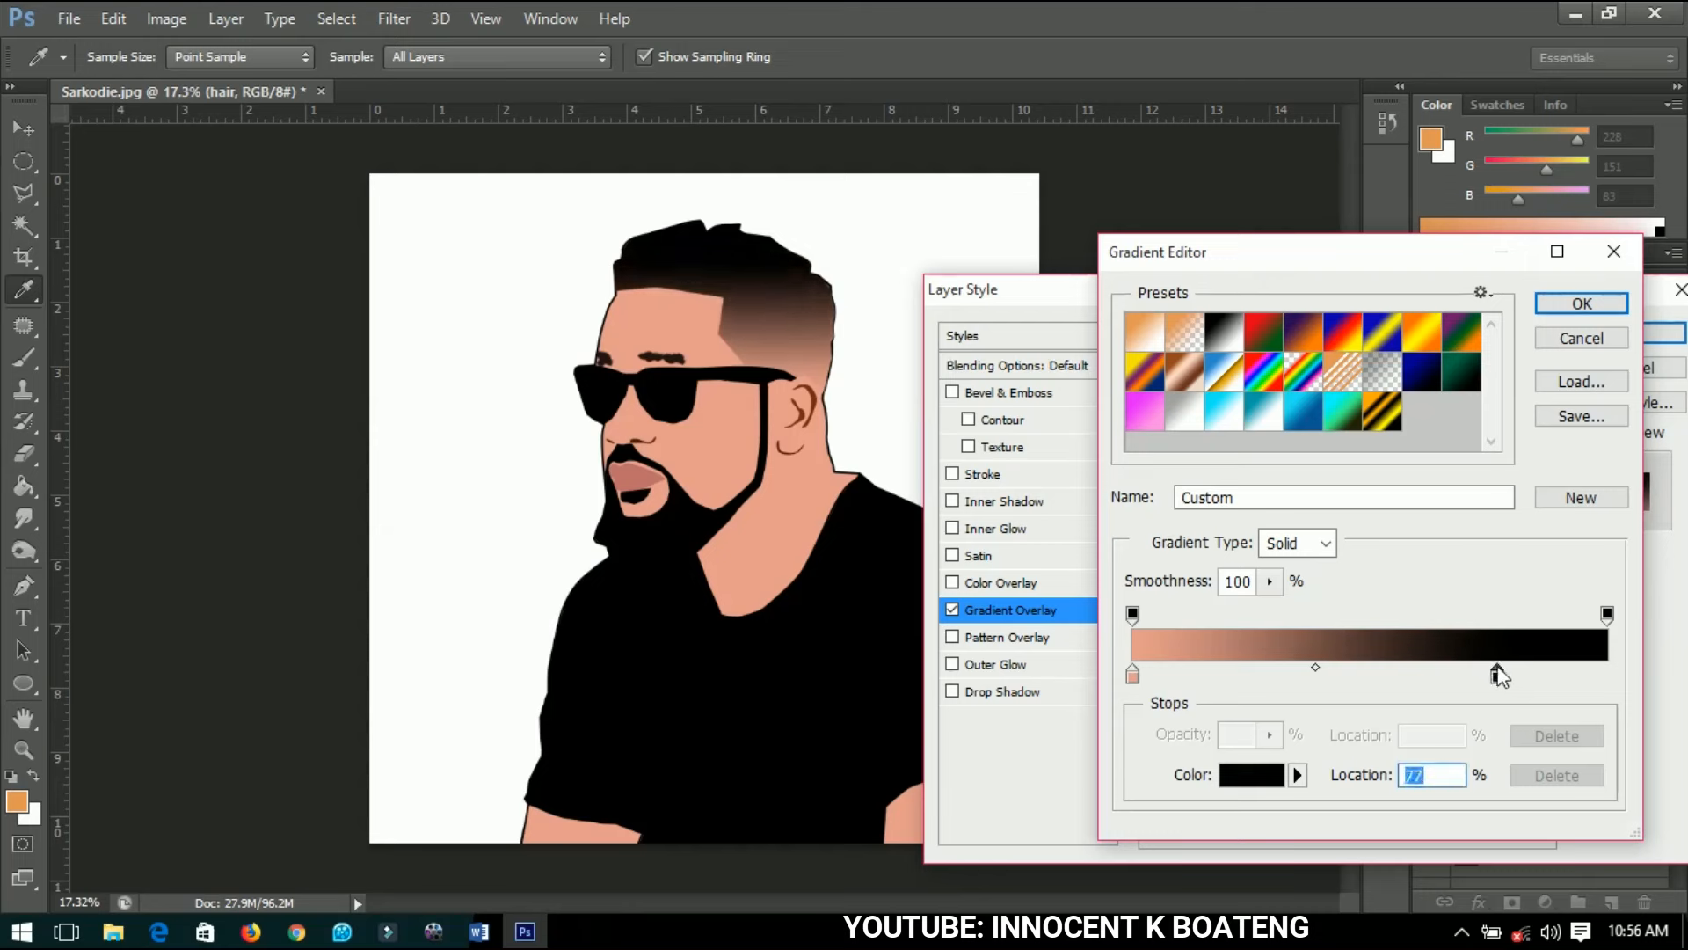
pyautogui.click(1582, 304)
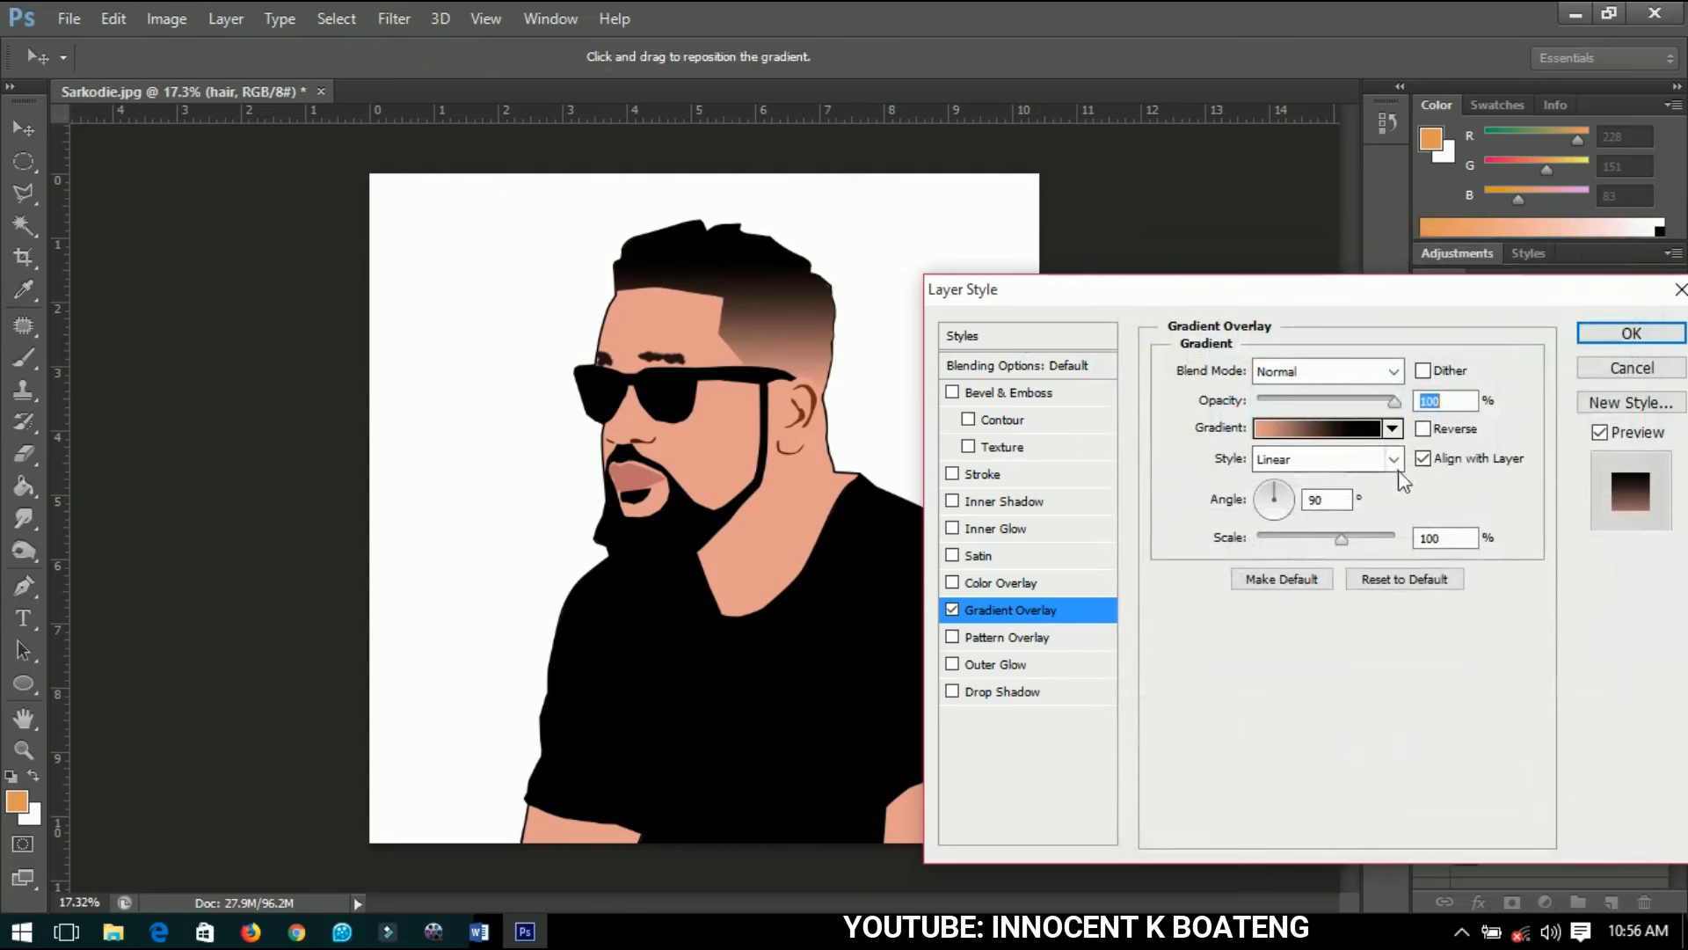
# Set the angle of the hair's gradient overlay to 86°.
pyautogui.click(1279, 487)
pyautogui.click(1276, 492)
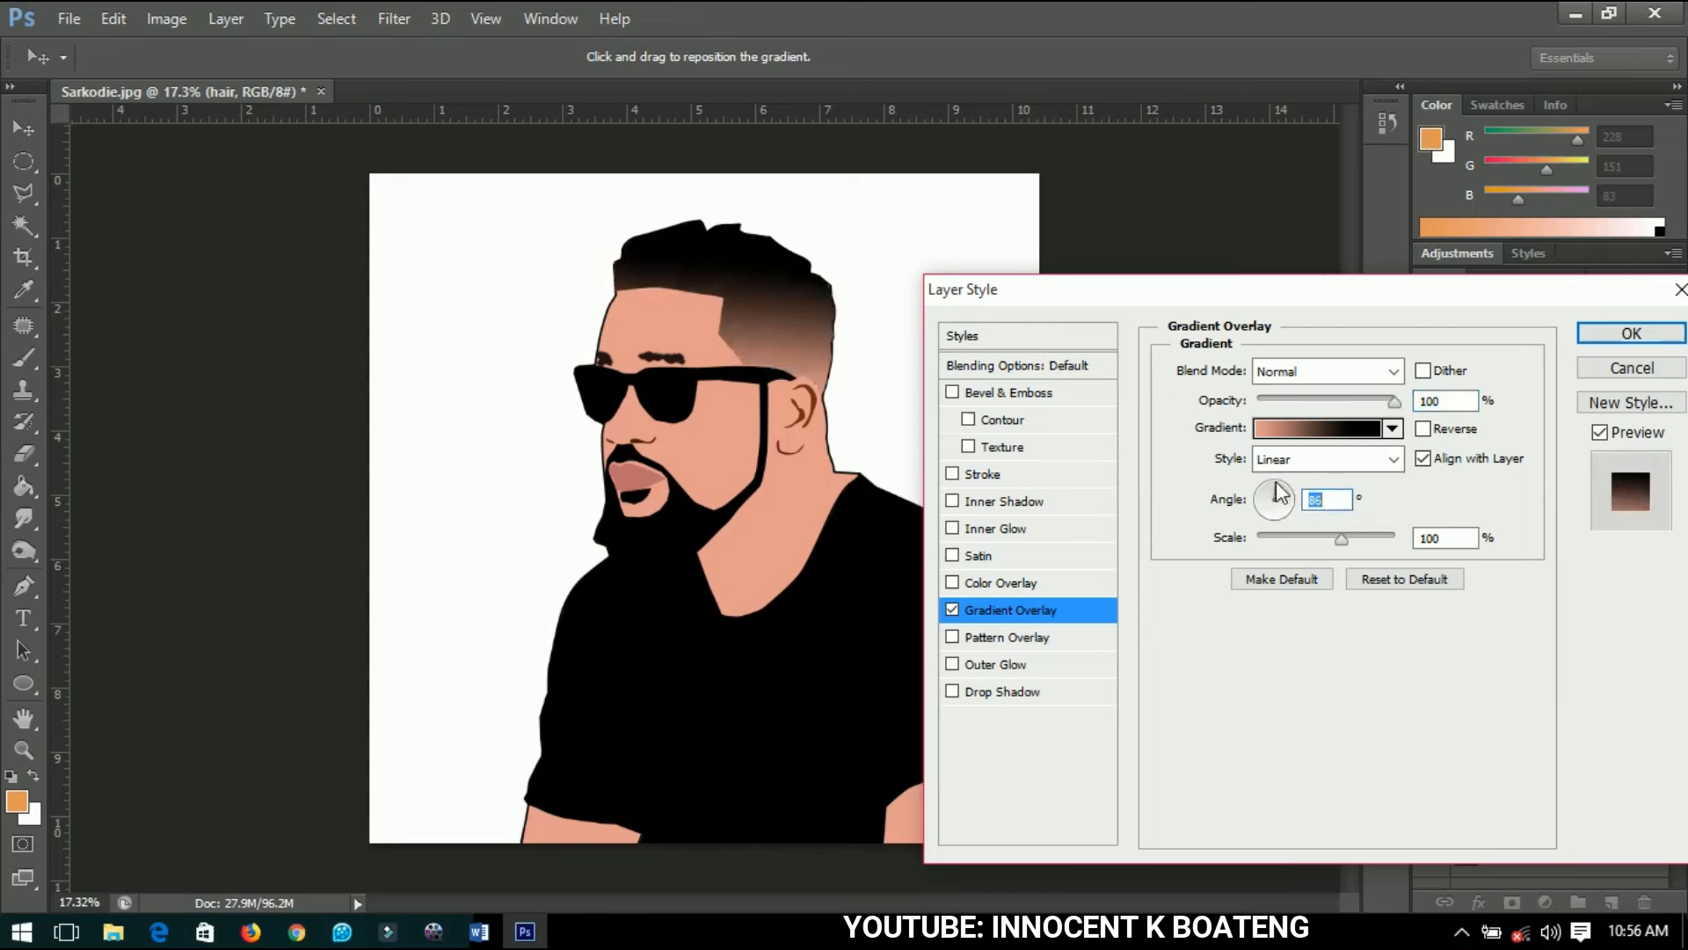
pyautogui.click(1280, 492)
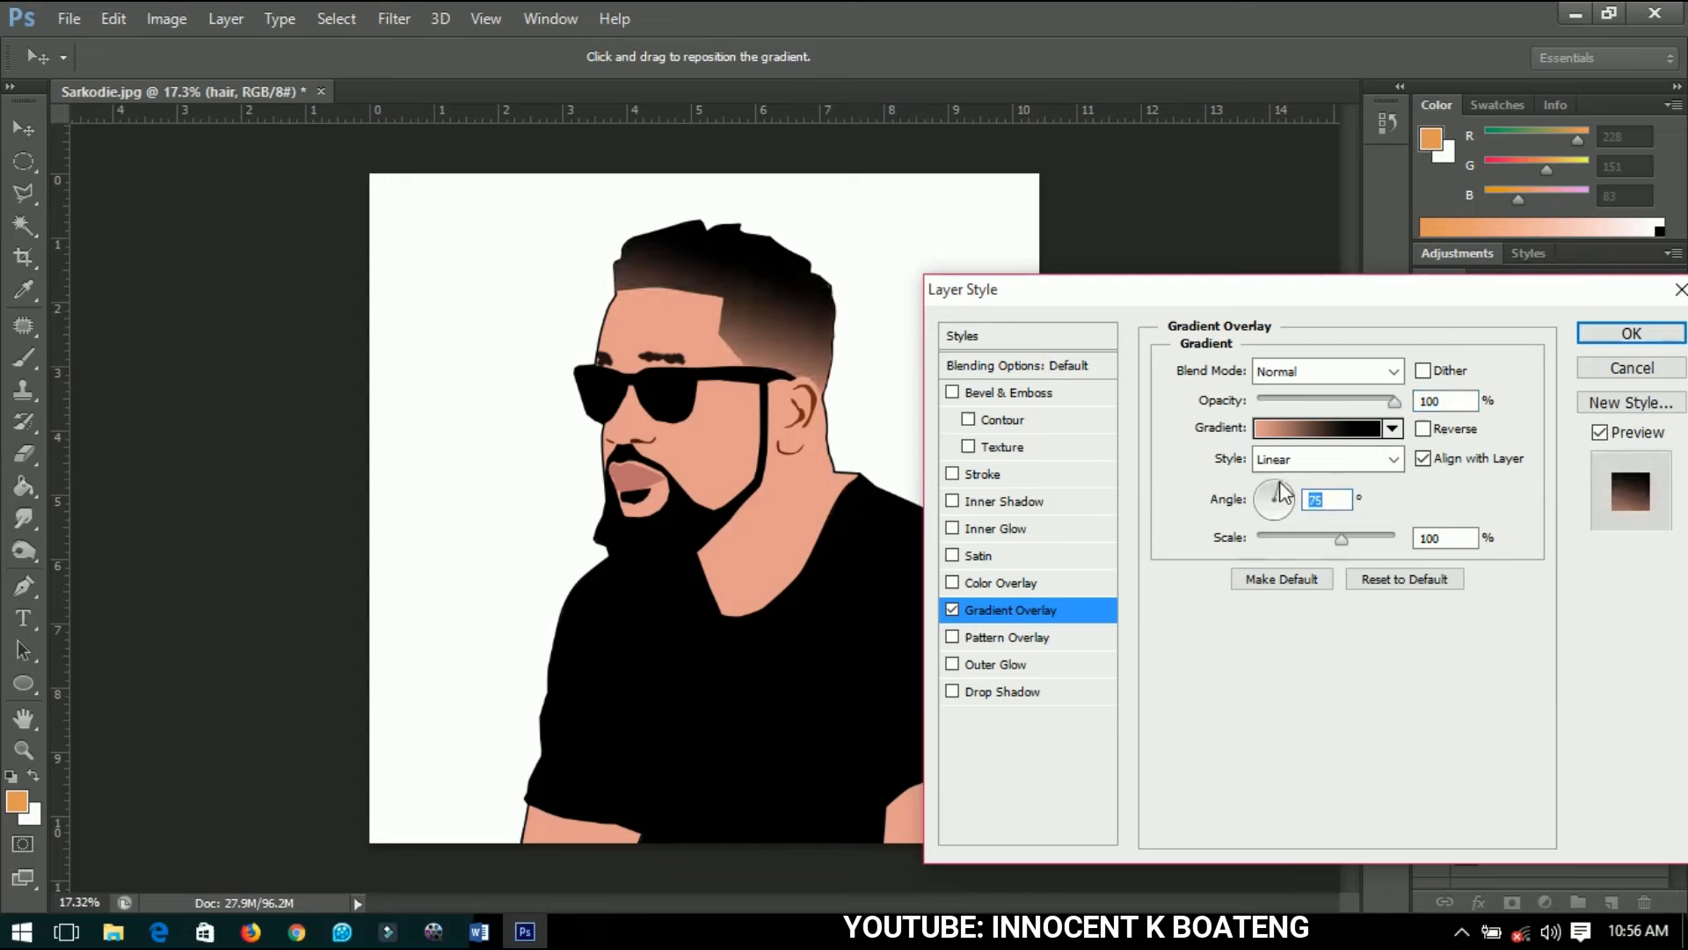
pyautogui.click(1282, 496)
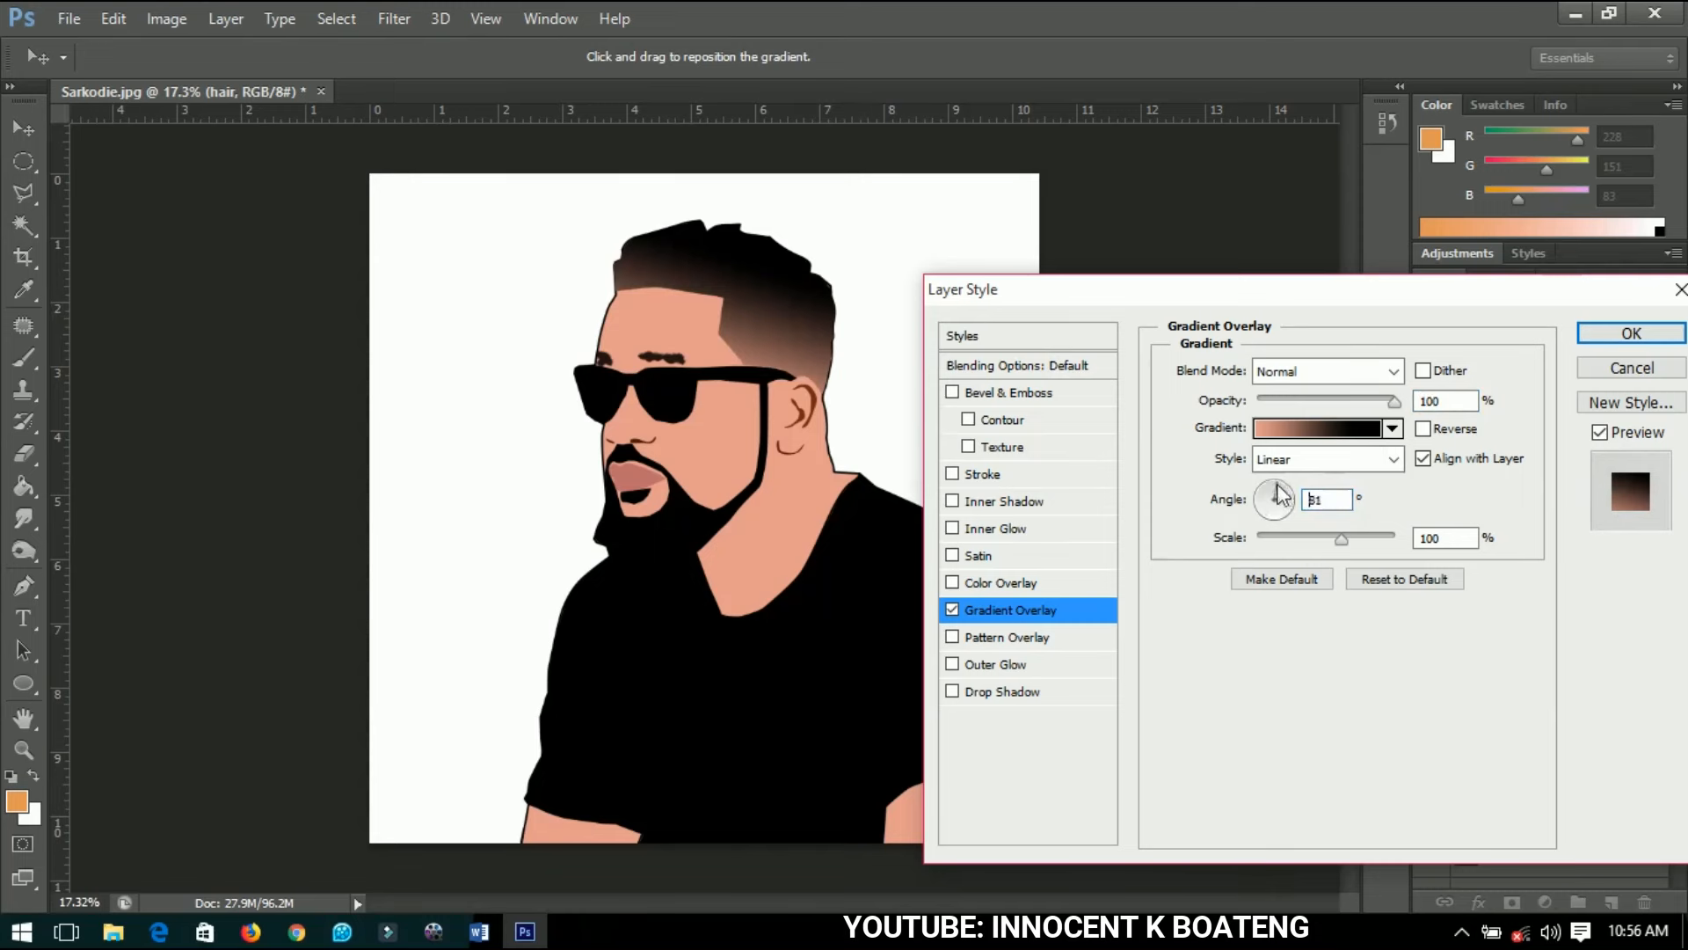
pyautogui.click(1278, 493)
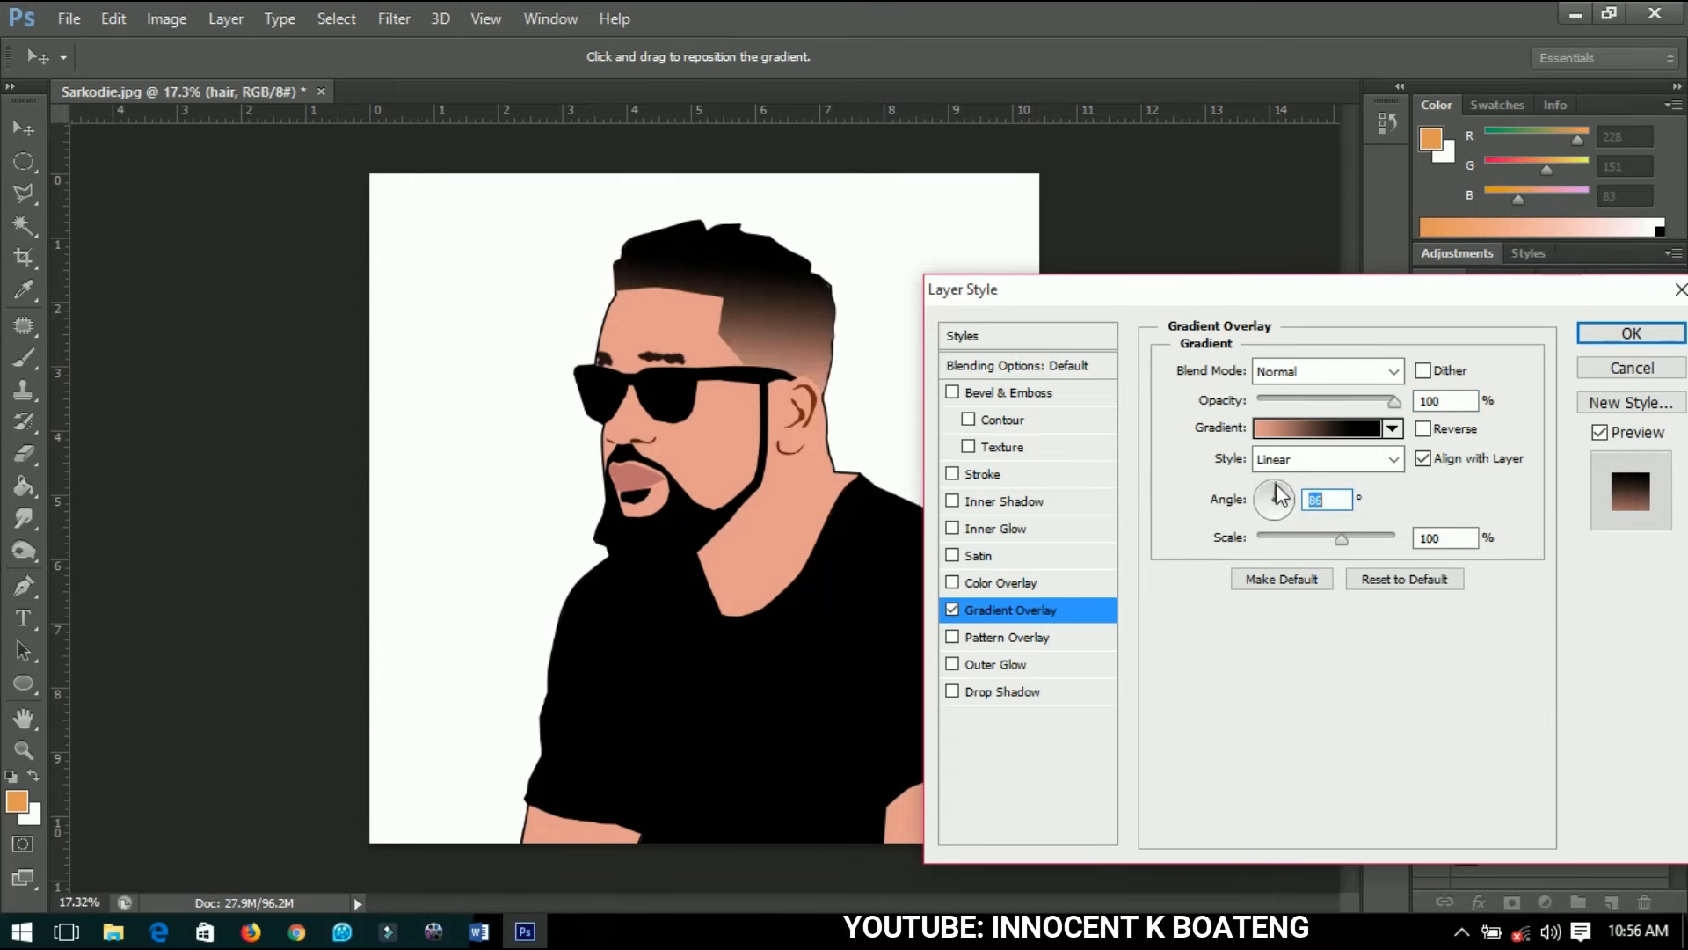
# Apply the gradient overlay to the hair layer and collapse its effects list.
pyautogui.click(1618, 333)
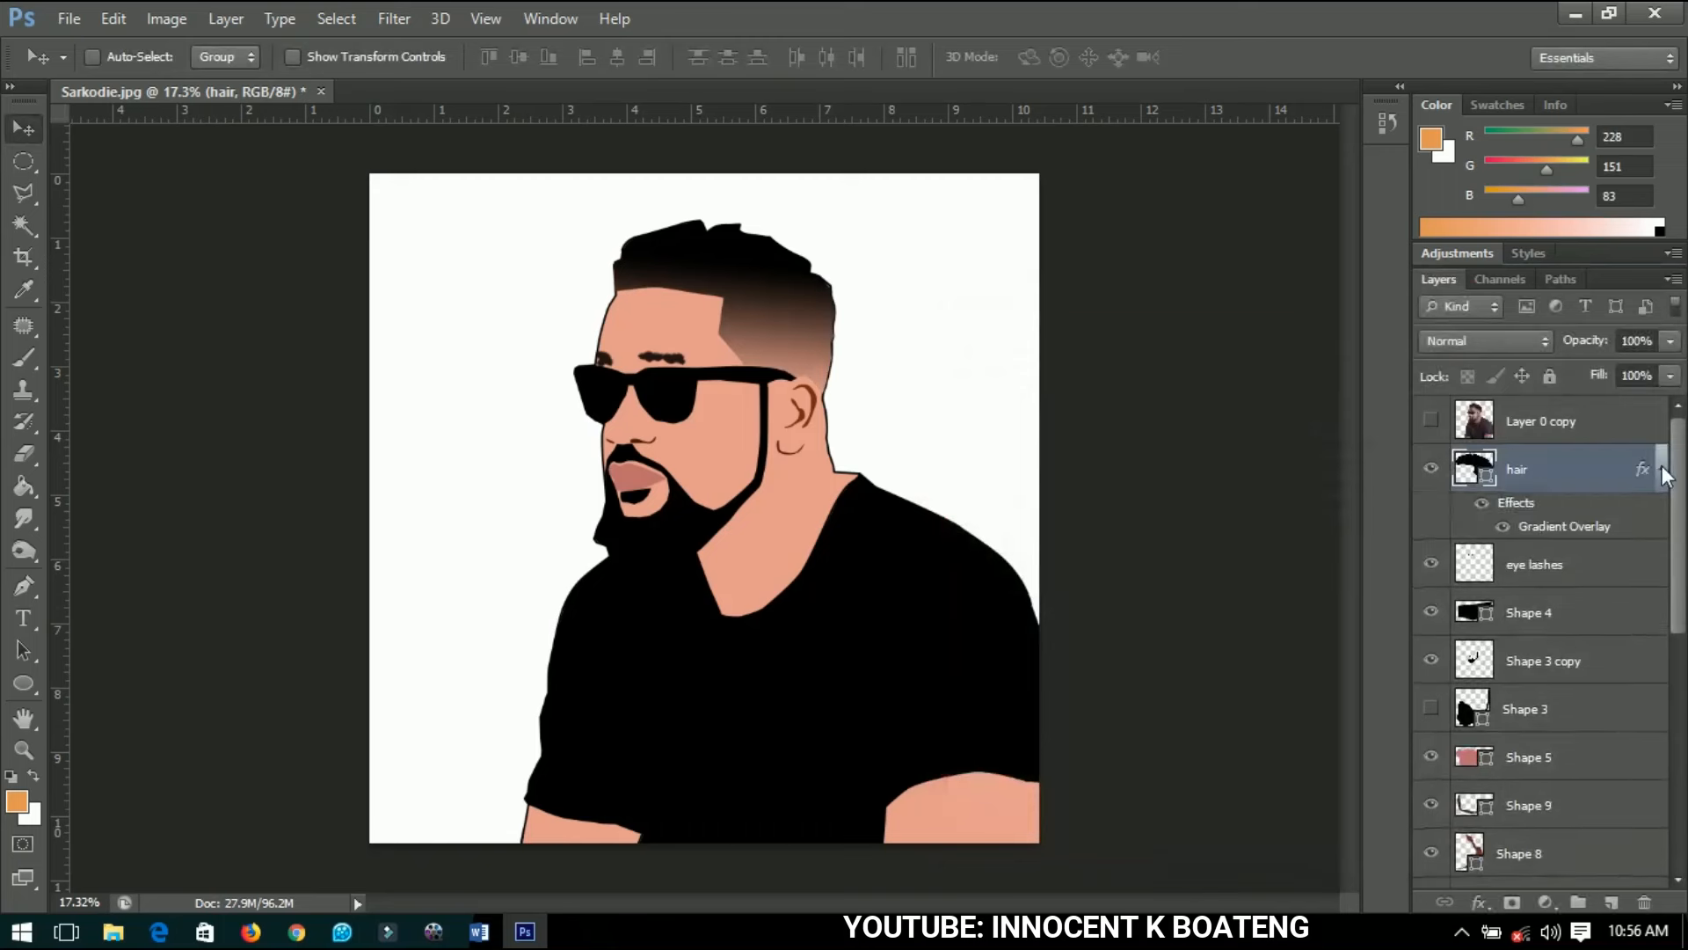
pyautogui.click(1660, 468)
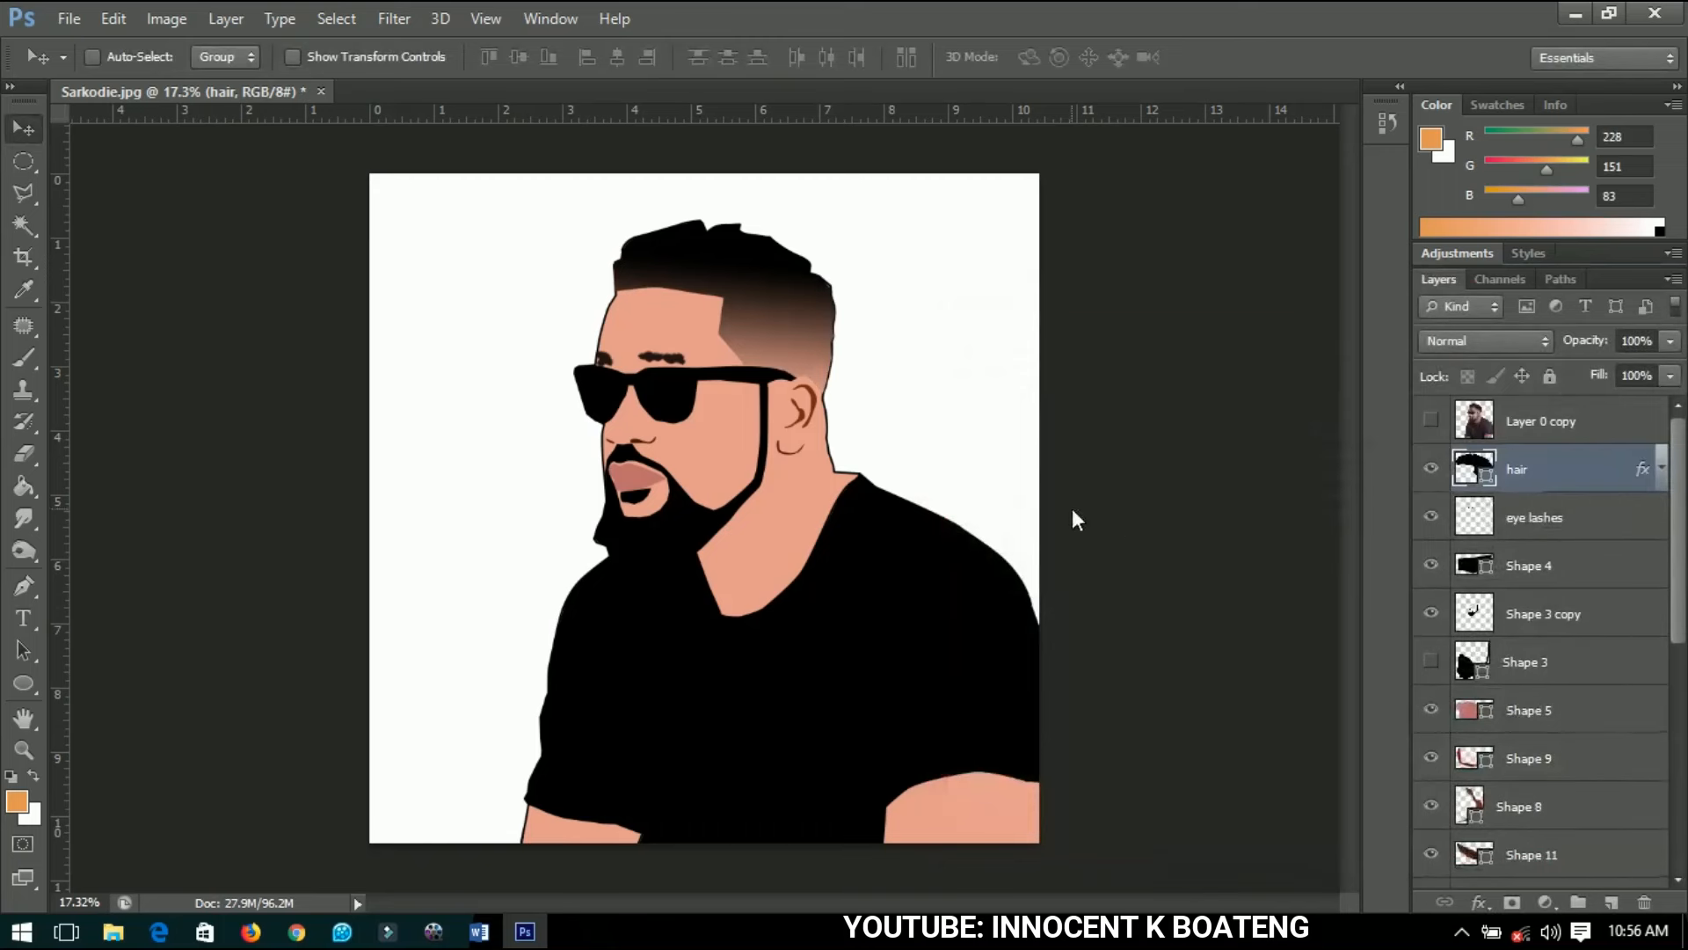
# Find the layer holding the beard shape, Shape 3 copy, and rename it beard.
pyautogui.rightClick(700, 524)
pyautogui.click(768, 542)
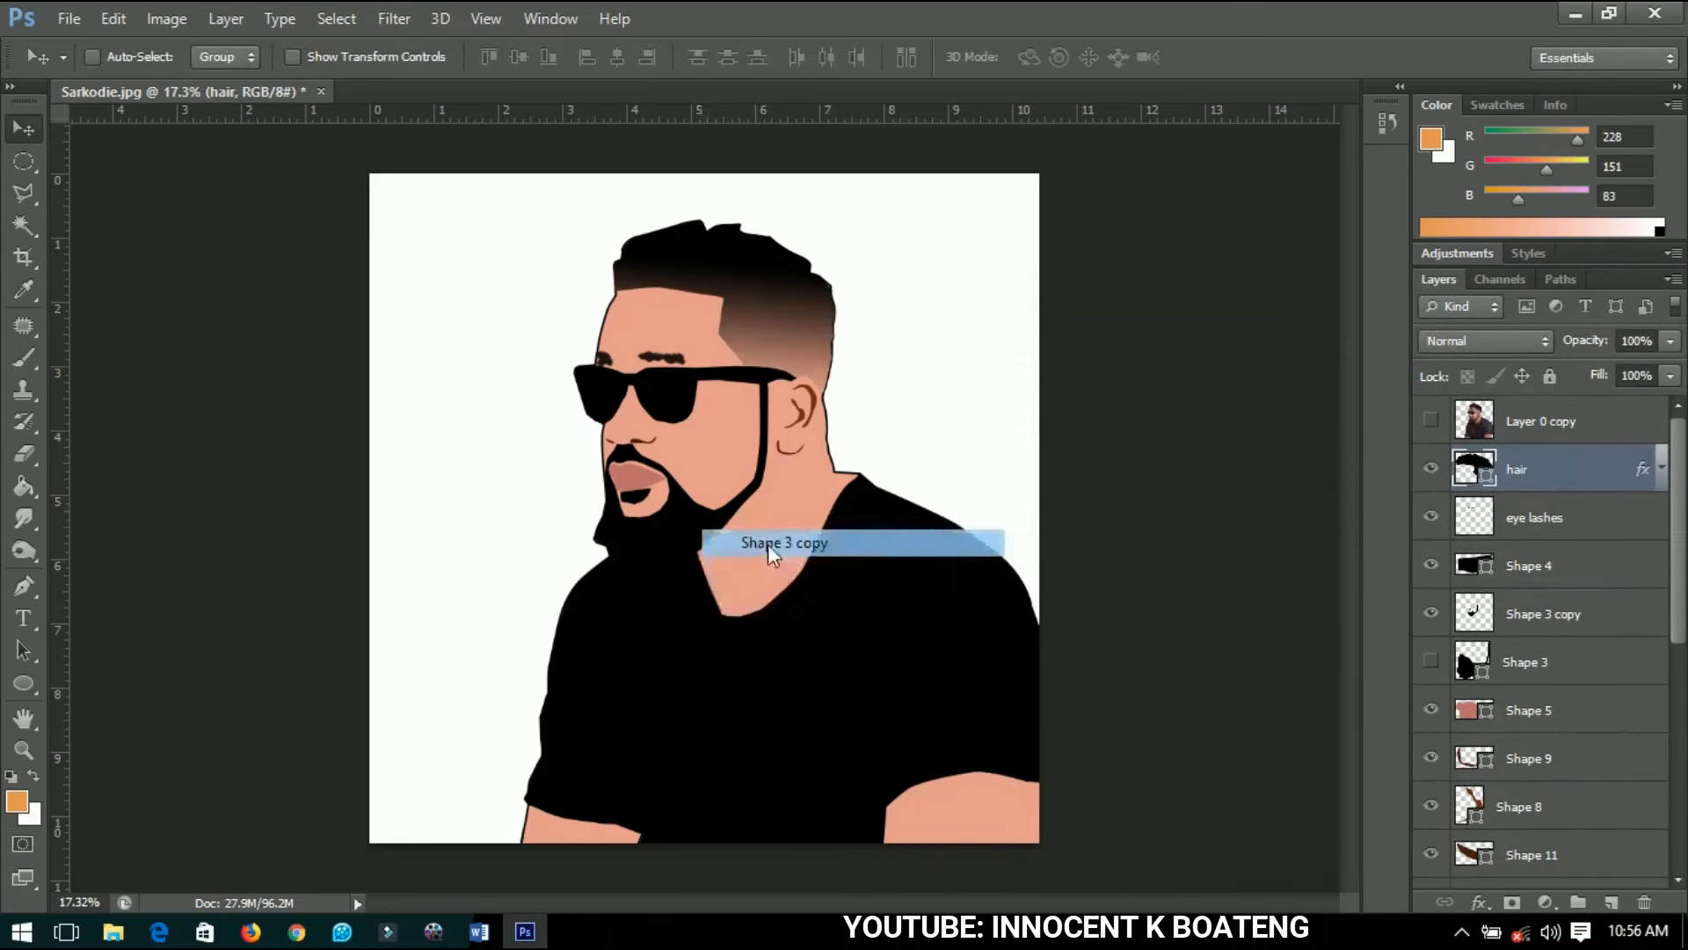
pyautogui.doubleClick(1564, 620)
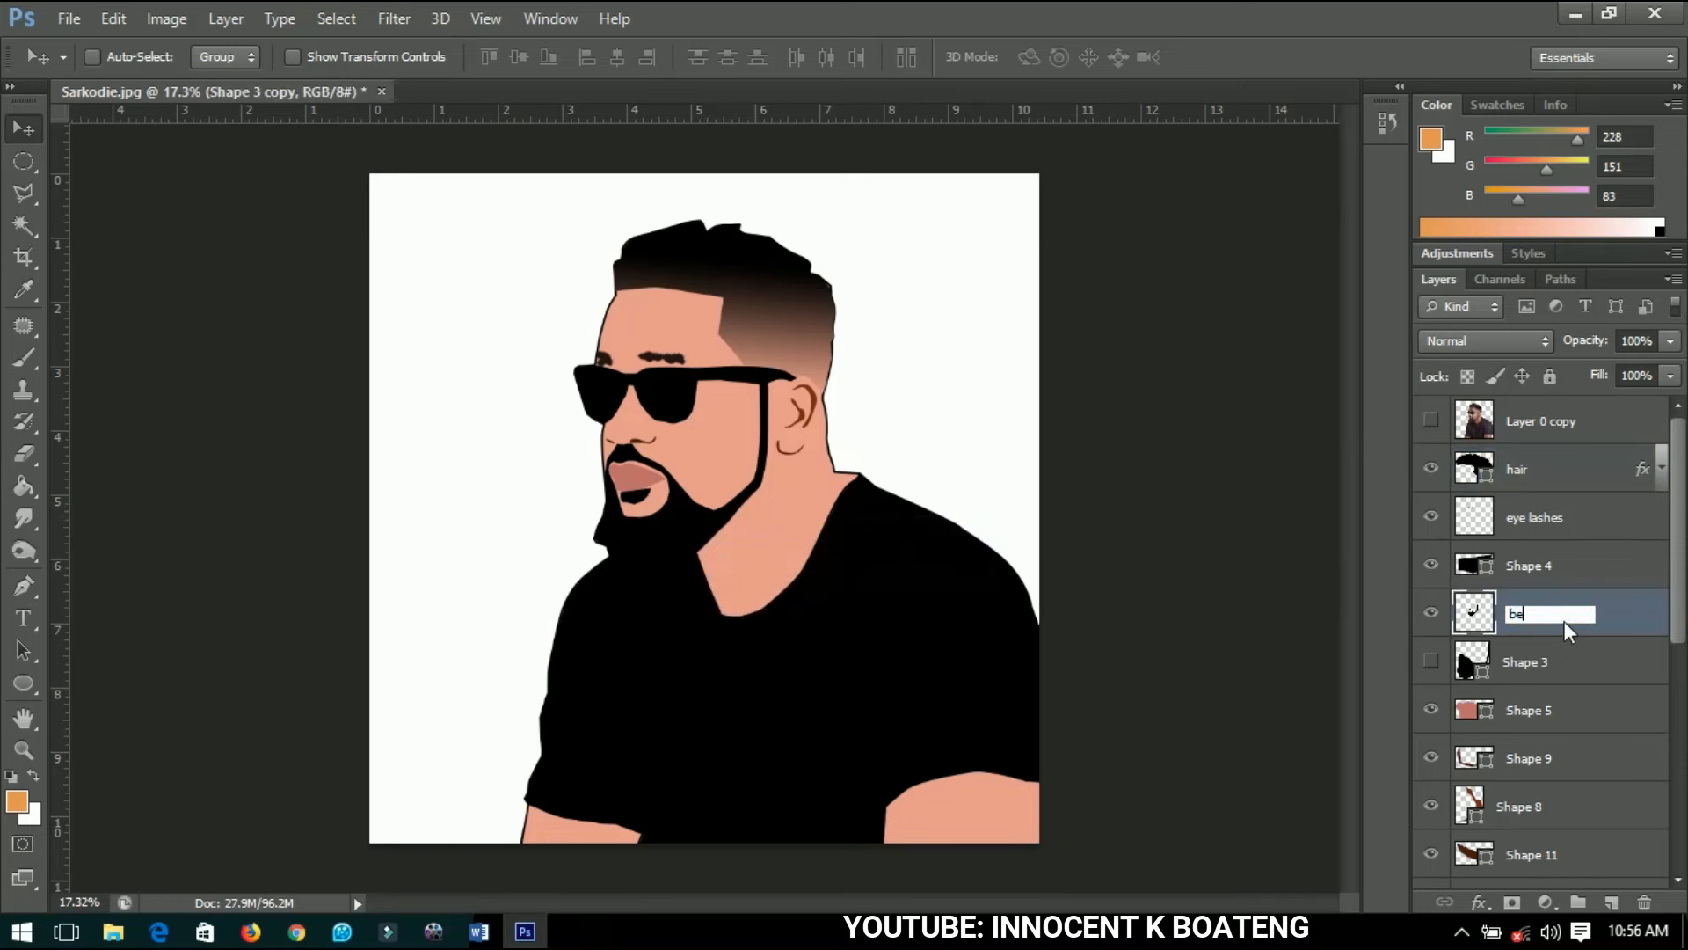
pyautogui.write('beard')
pyautogui.press('Return')
# Add a gradient overlay to the beard layer and set its white end stop to the skin colour e79e8c sampled from the neck.
pyautogui.rightClick(1564, 620)
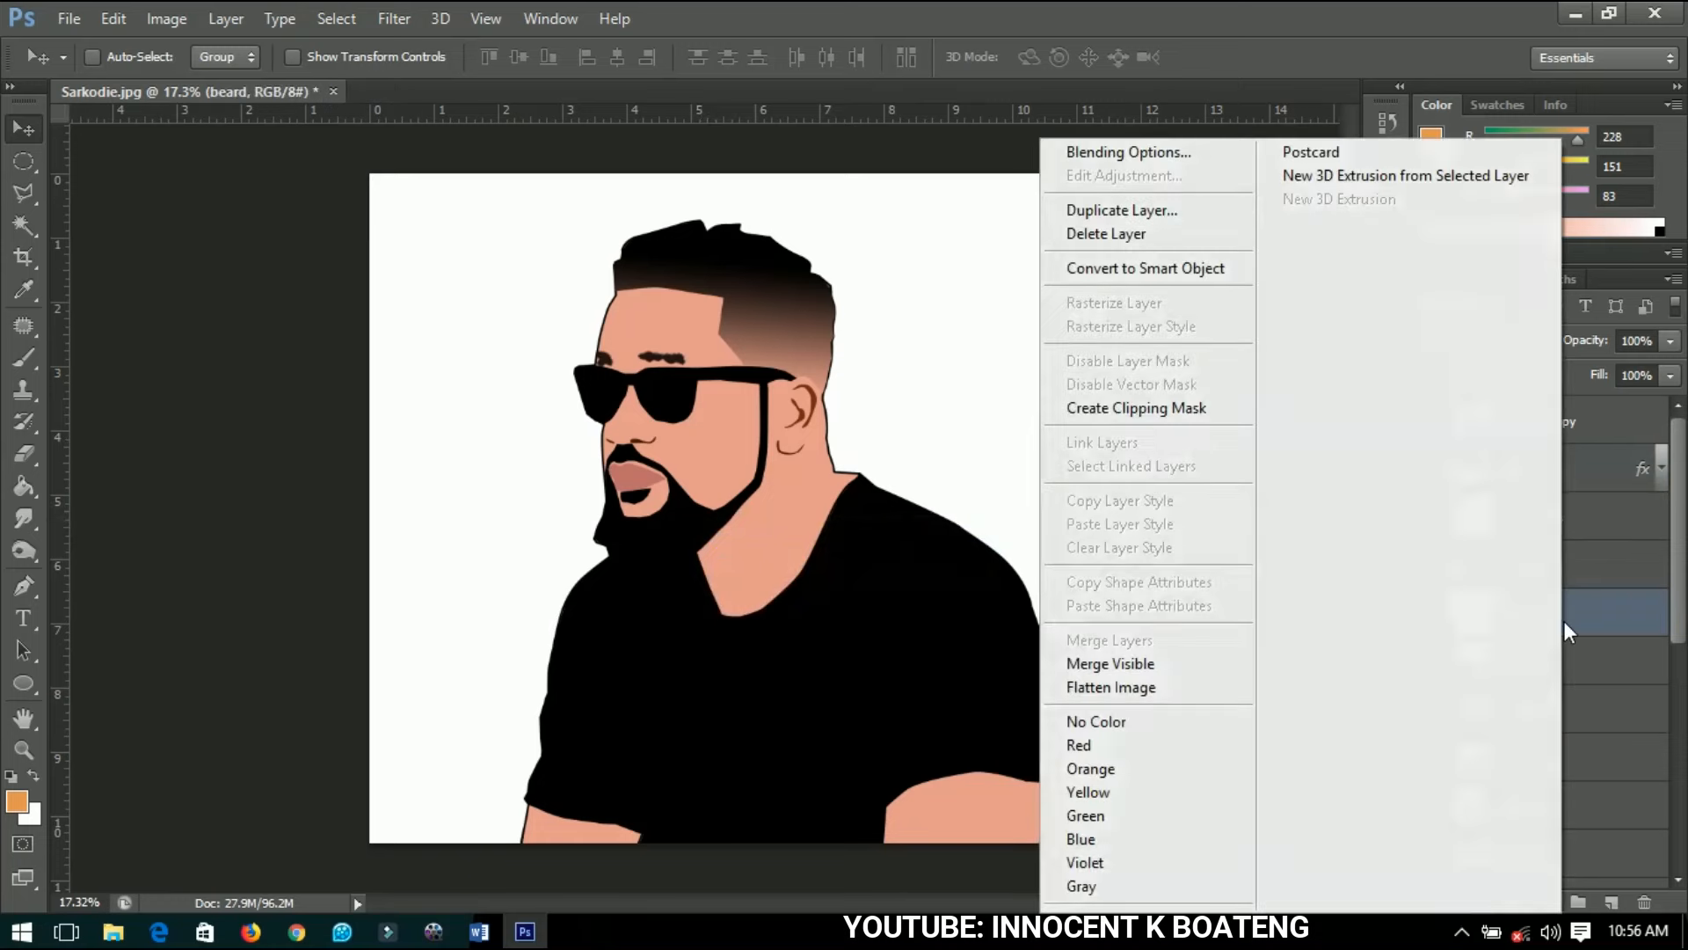
pyautogui.click(1165, 171)
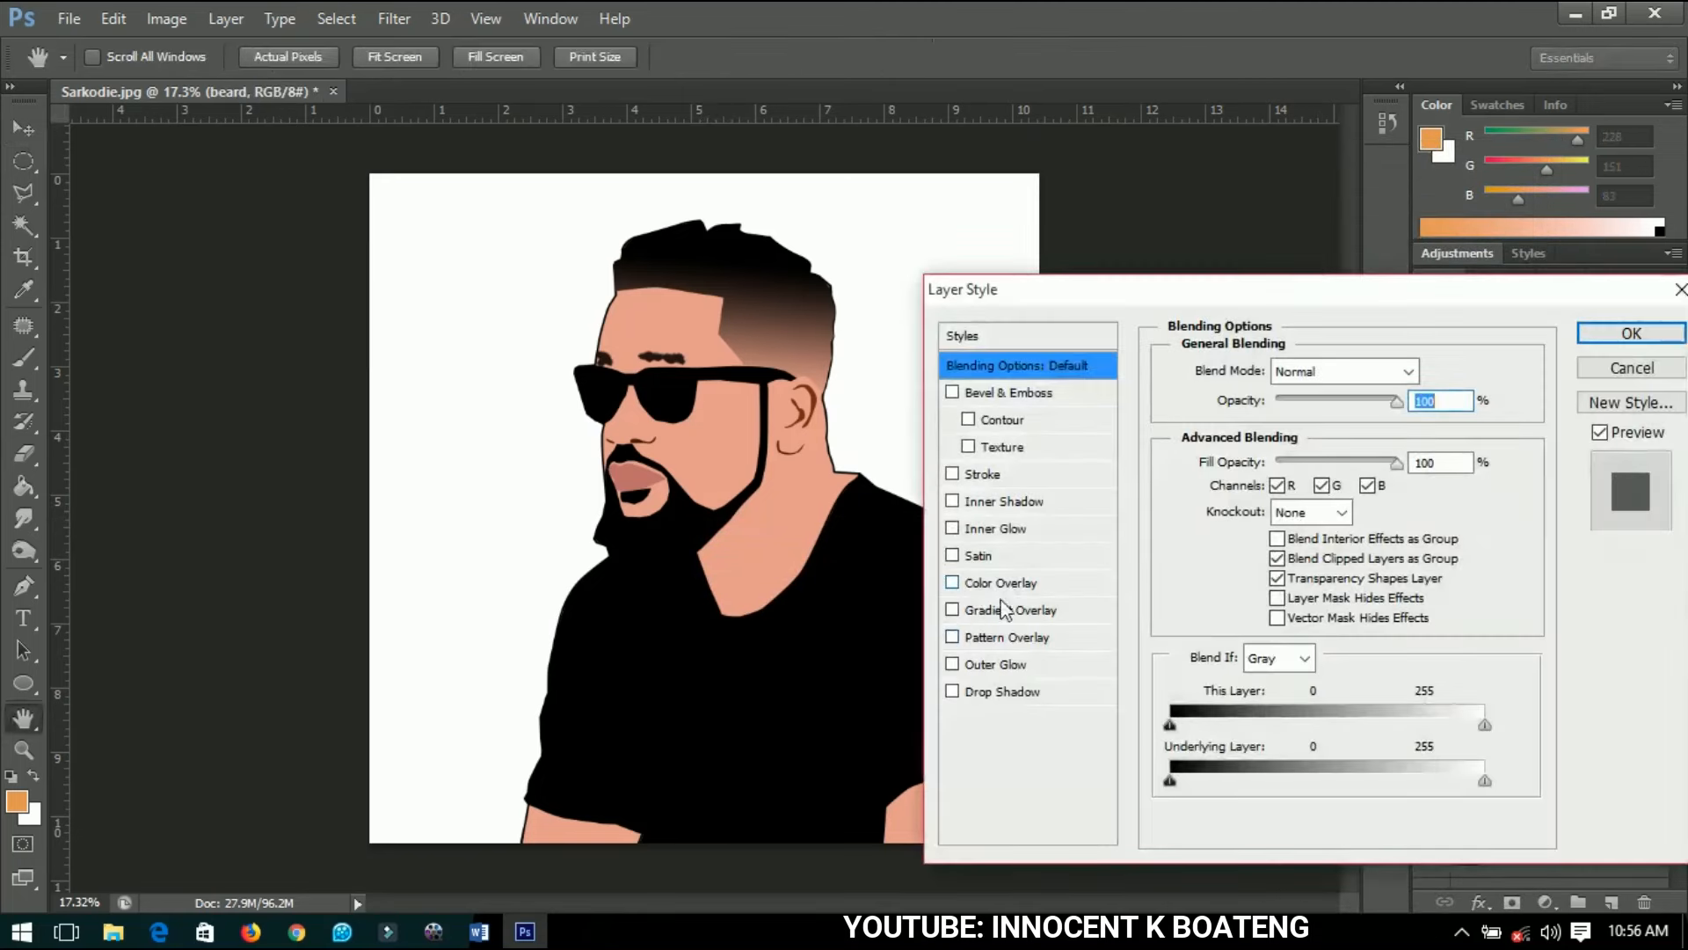
pyautogui.click(1001, 610)
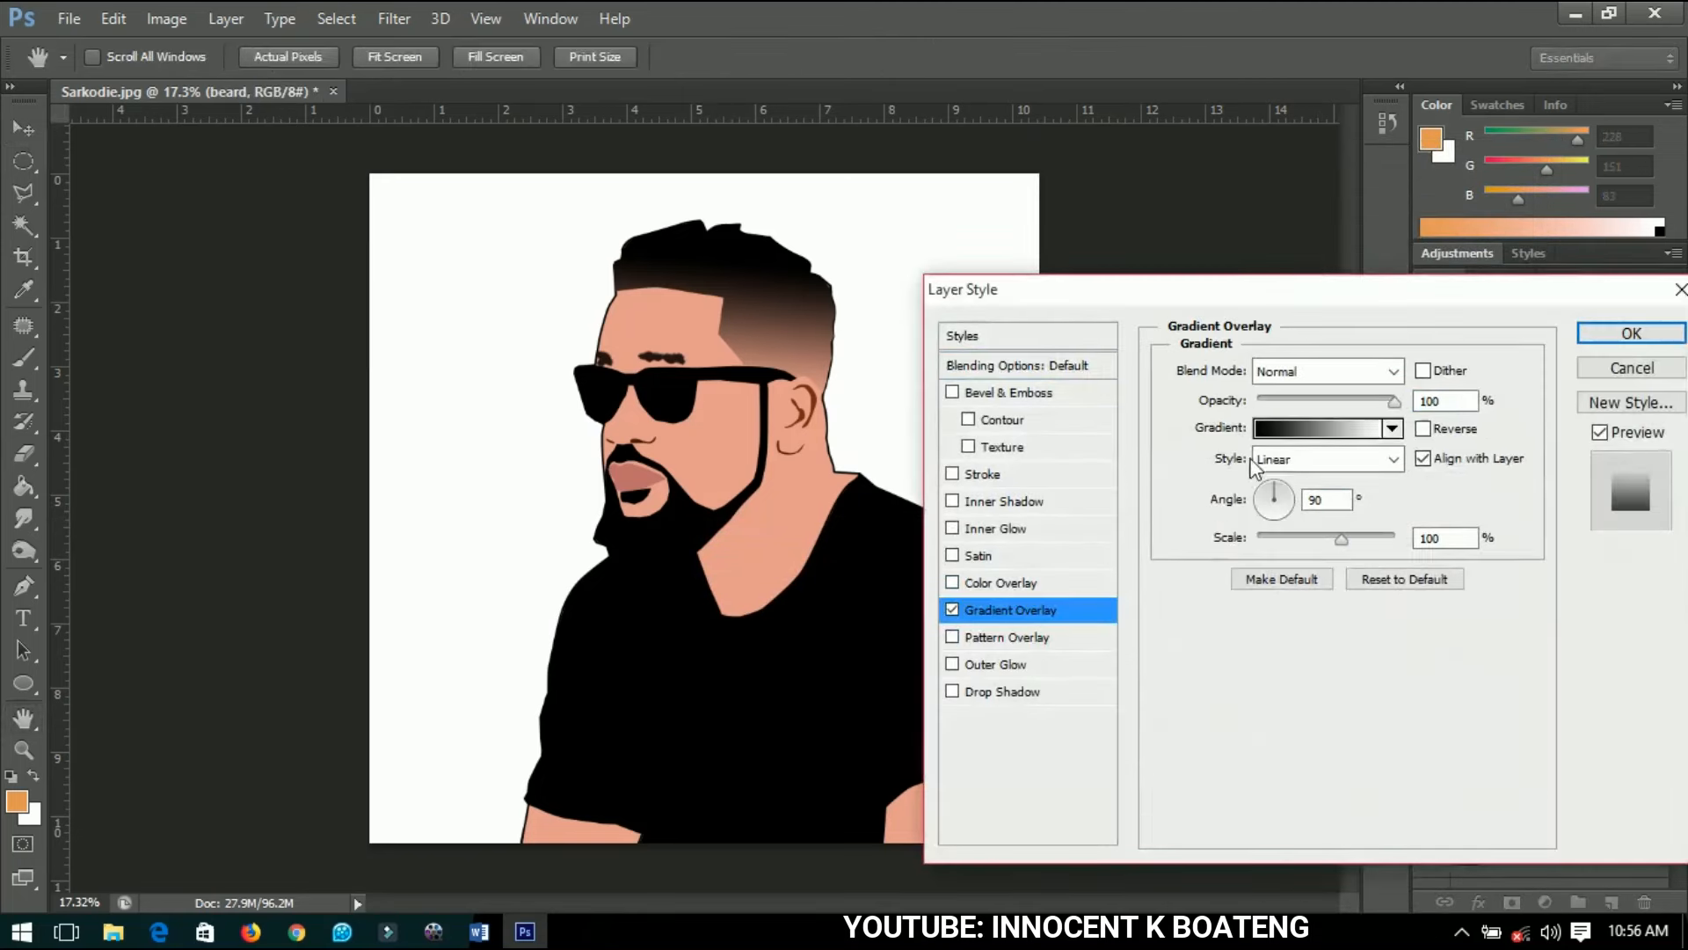
pyautogui.click(1316, 428)
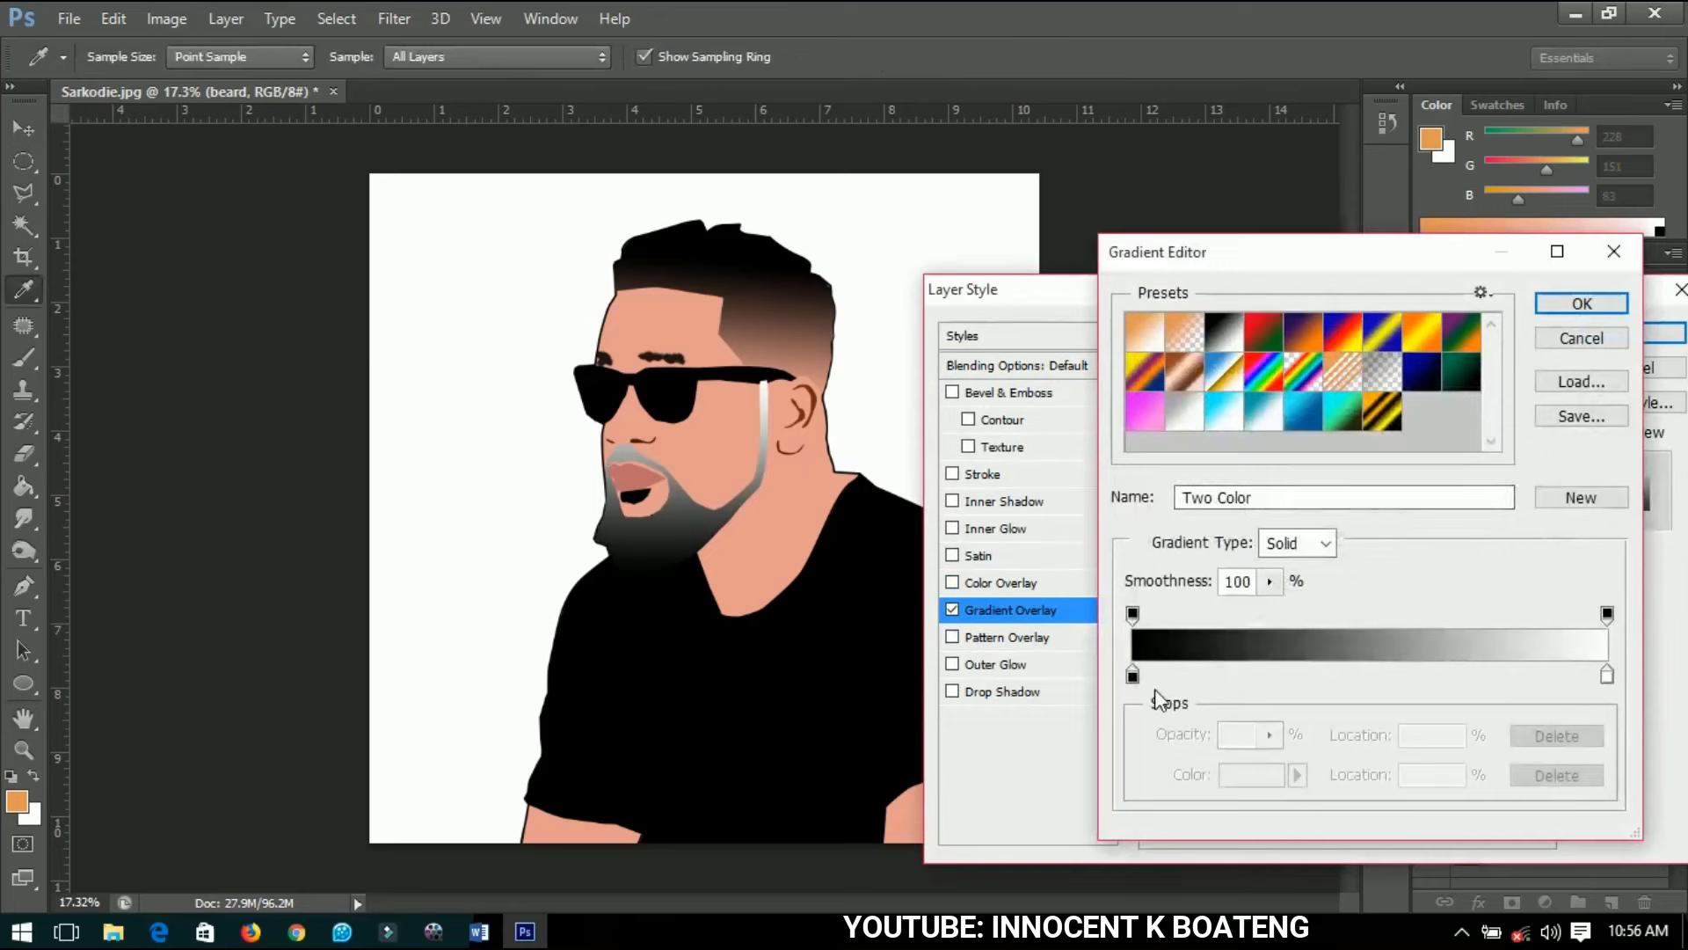
pyautogui.doubleClick(1607, 676)
pyautogui.click(752, 541)
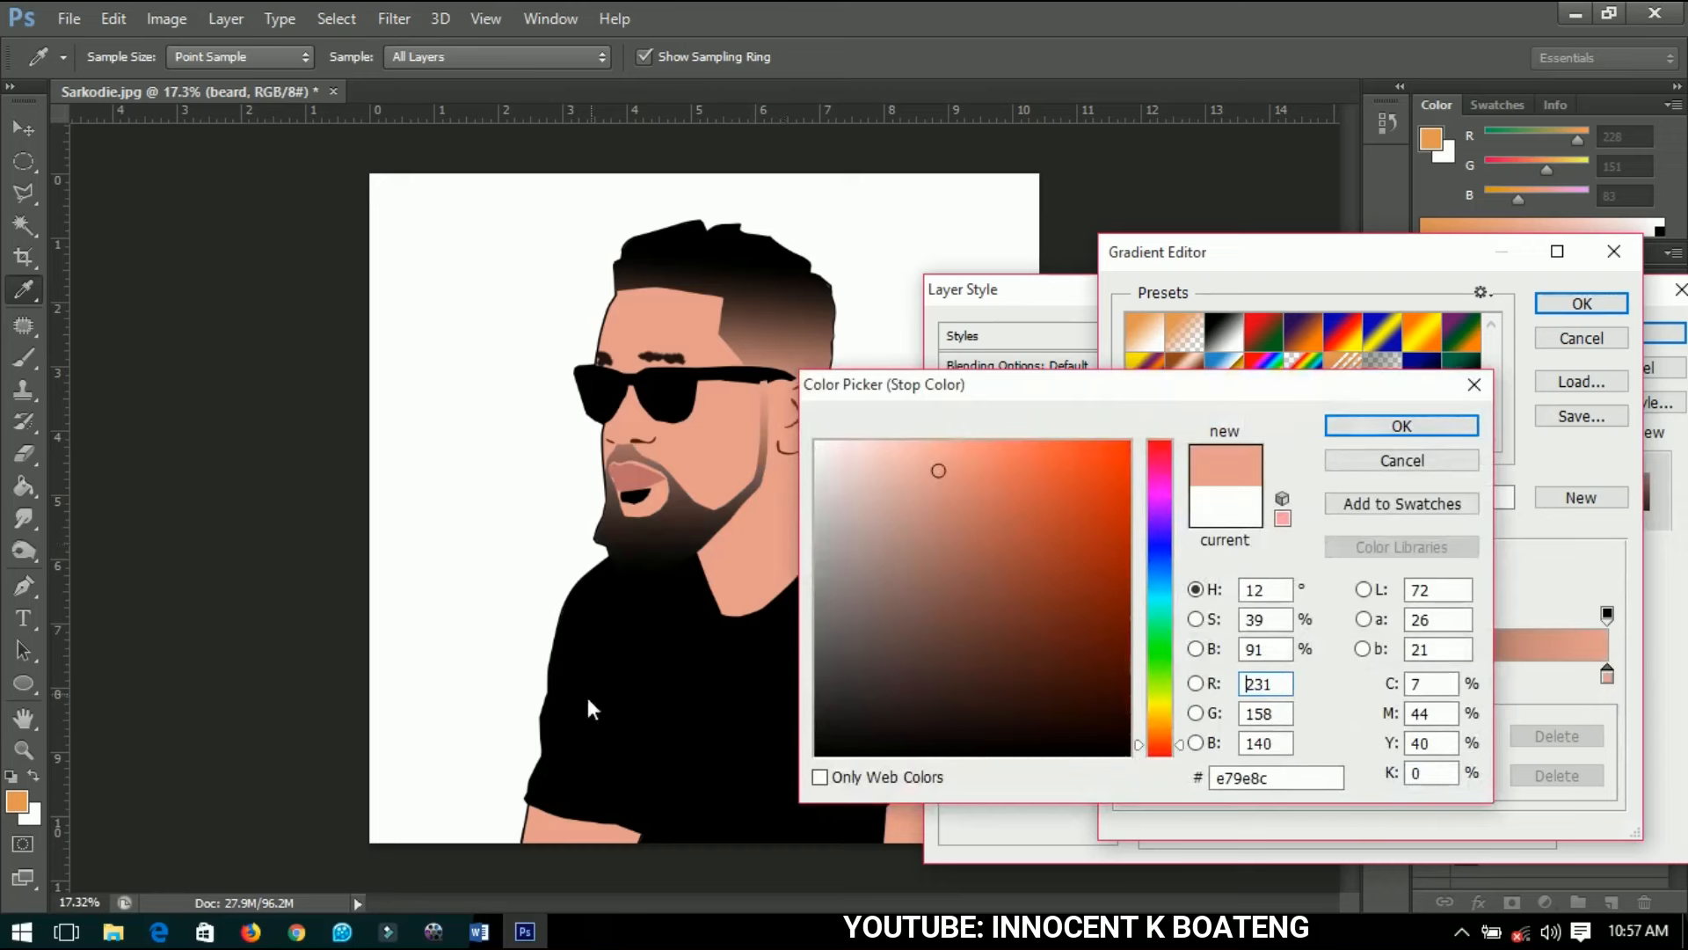
pyautogui.click(1399, 426)
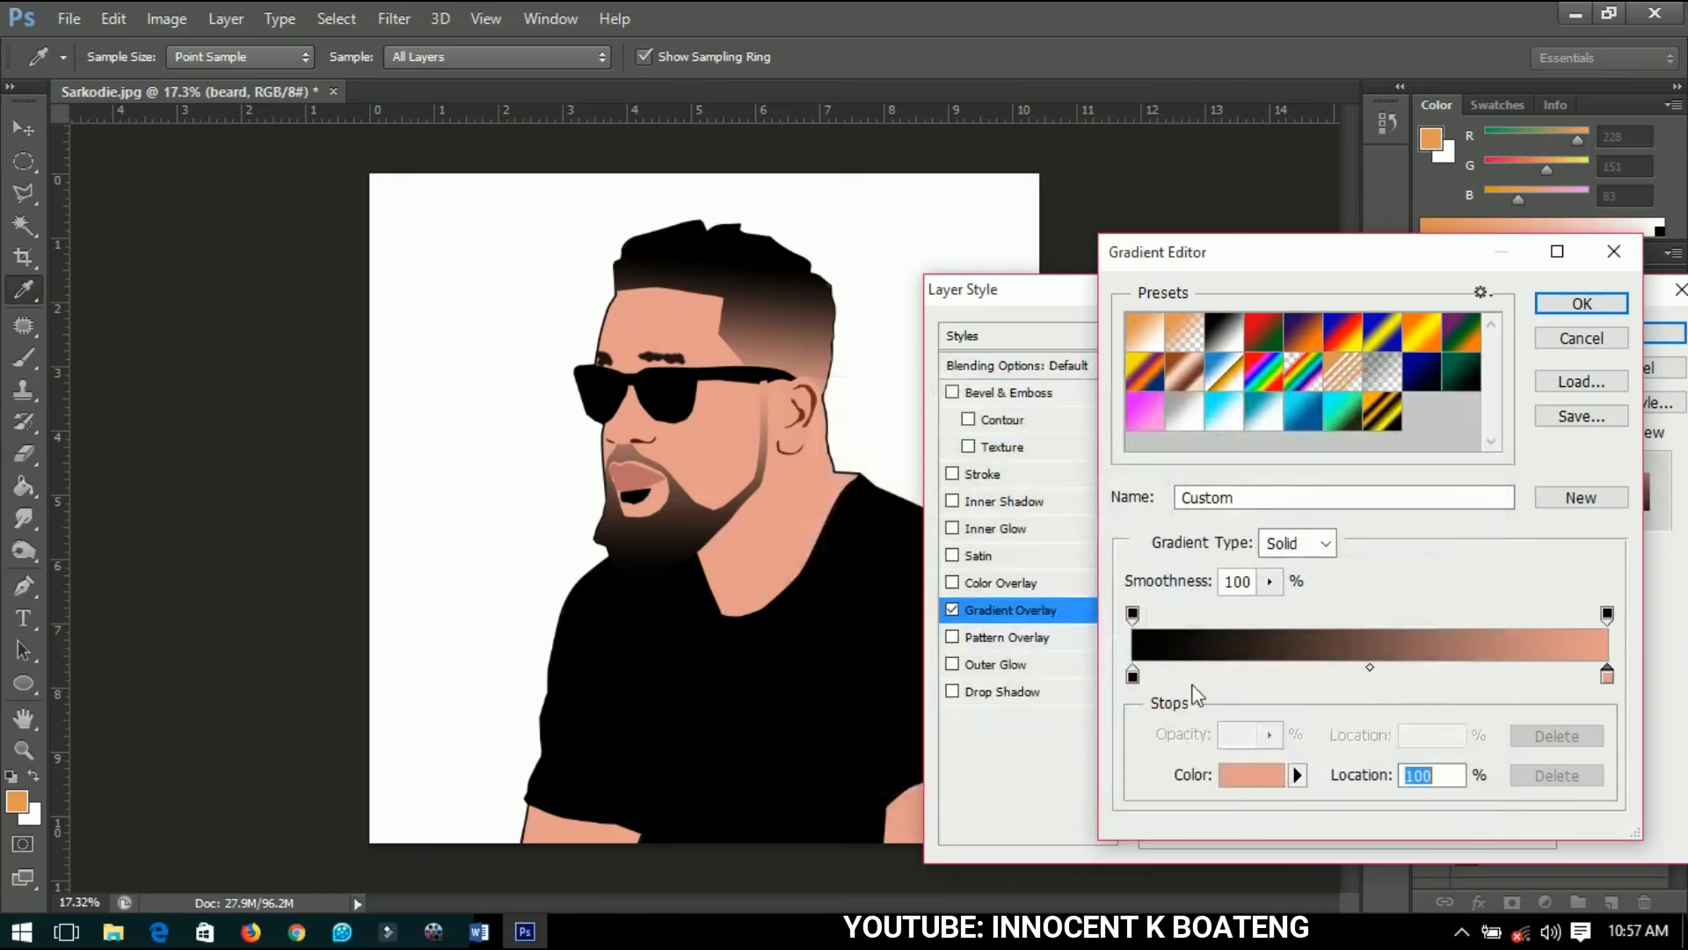
# Set the beard gradient's black stop to location 44% and its skin-colour stop to 99%, and apply the overlay.
pyautogui.click(1166, 678)
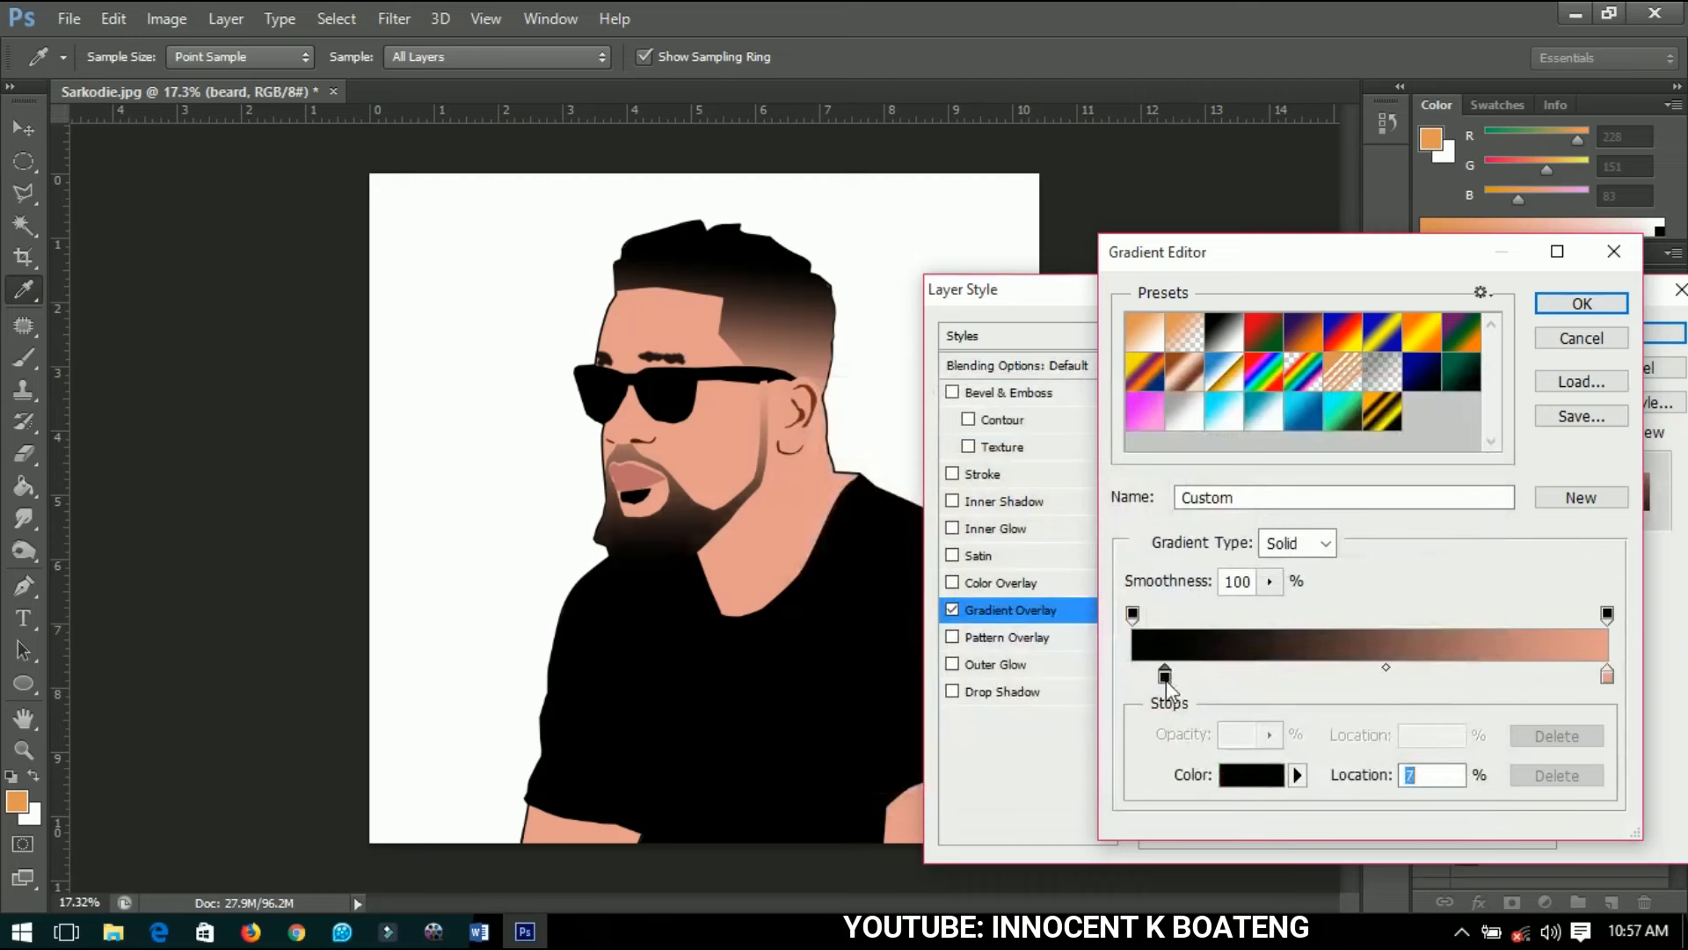
pyautogui.moveTo(1166, 679); pyautogui.dragTo(1335, 686)
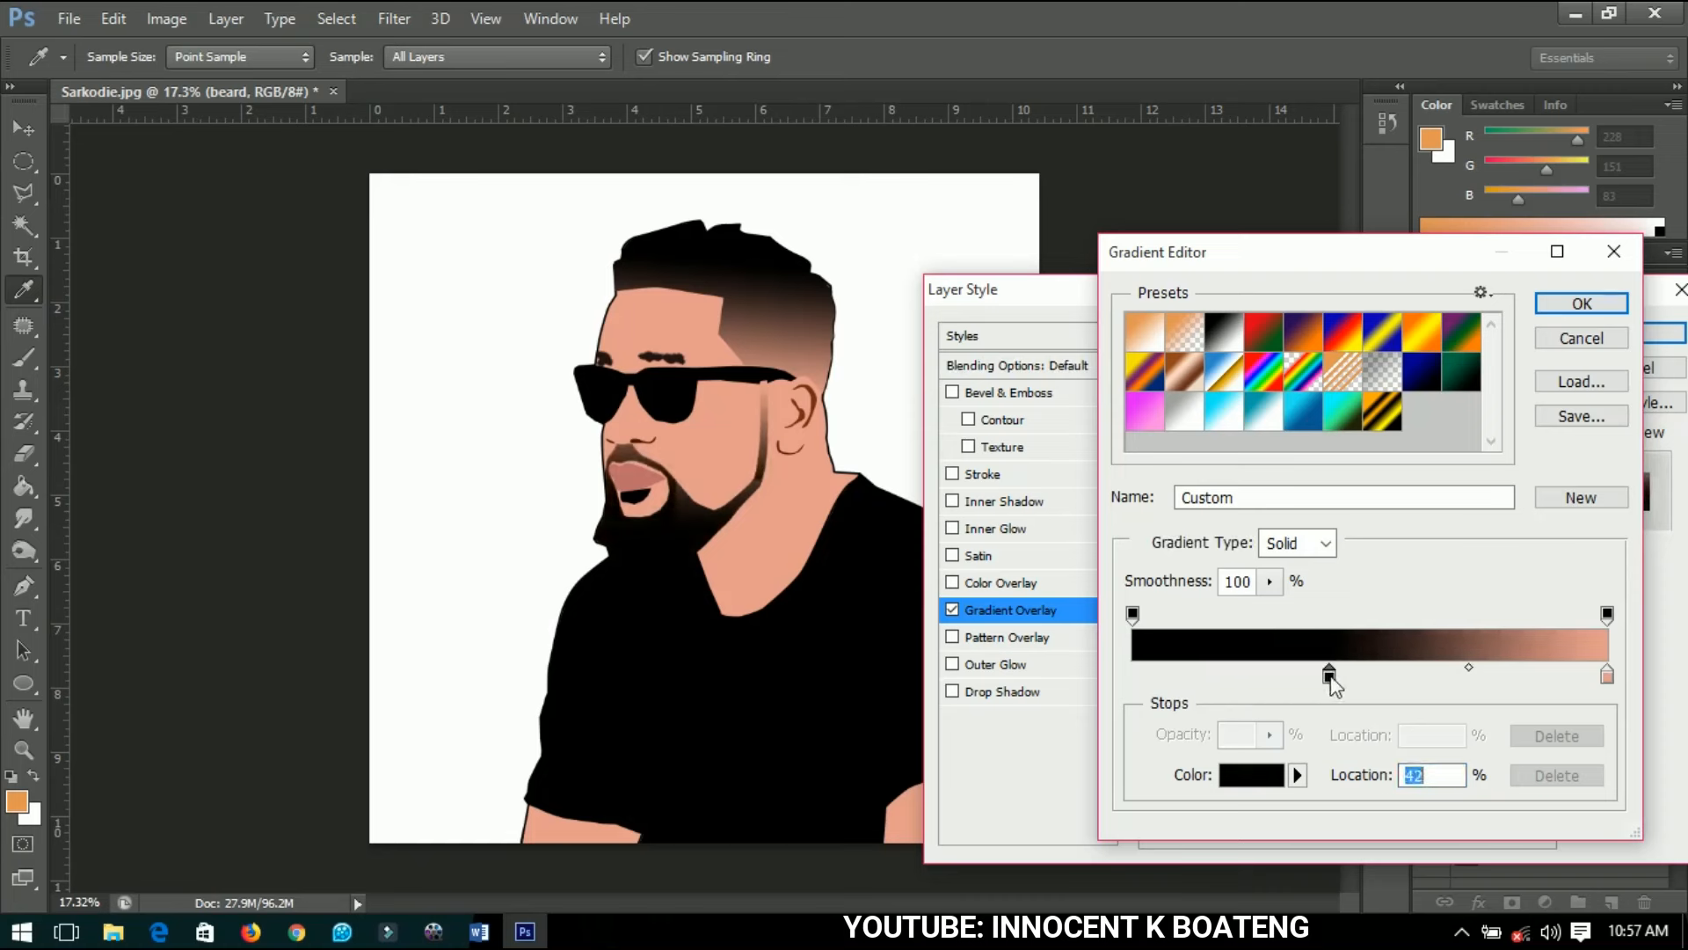
pyautogui.click(1607, 675)
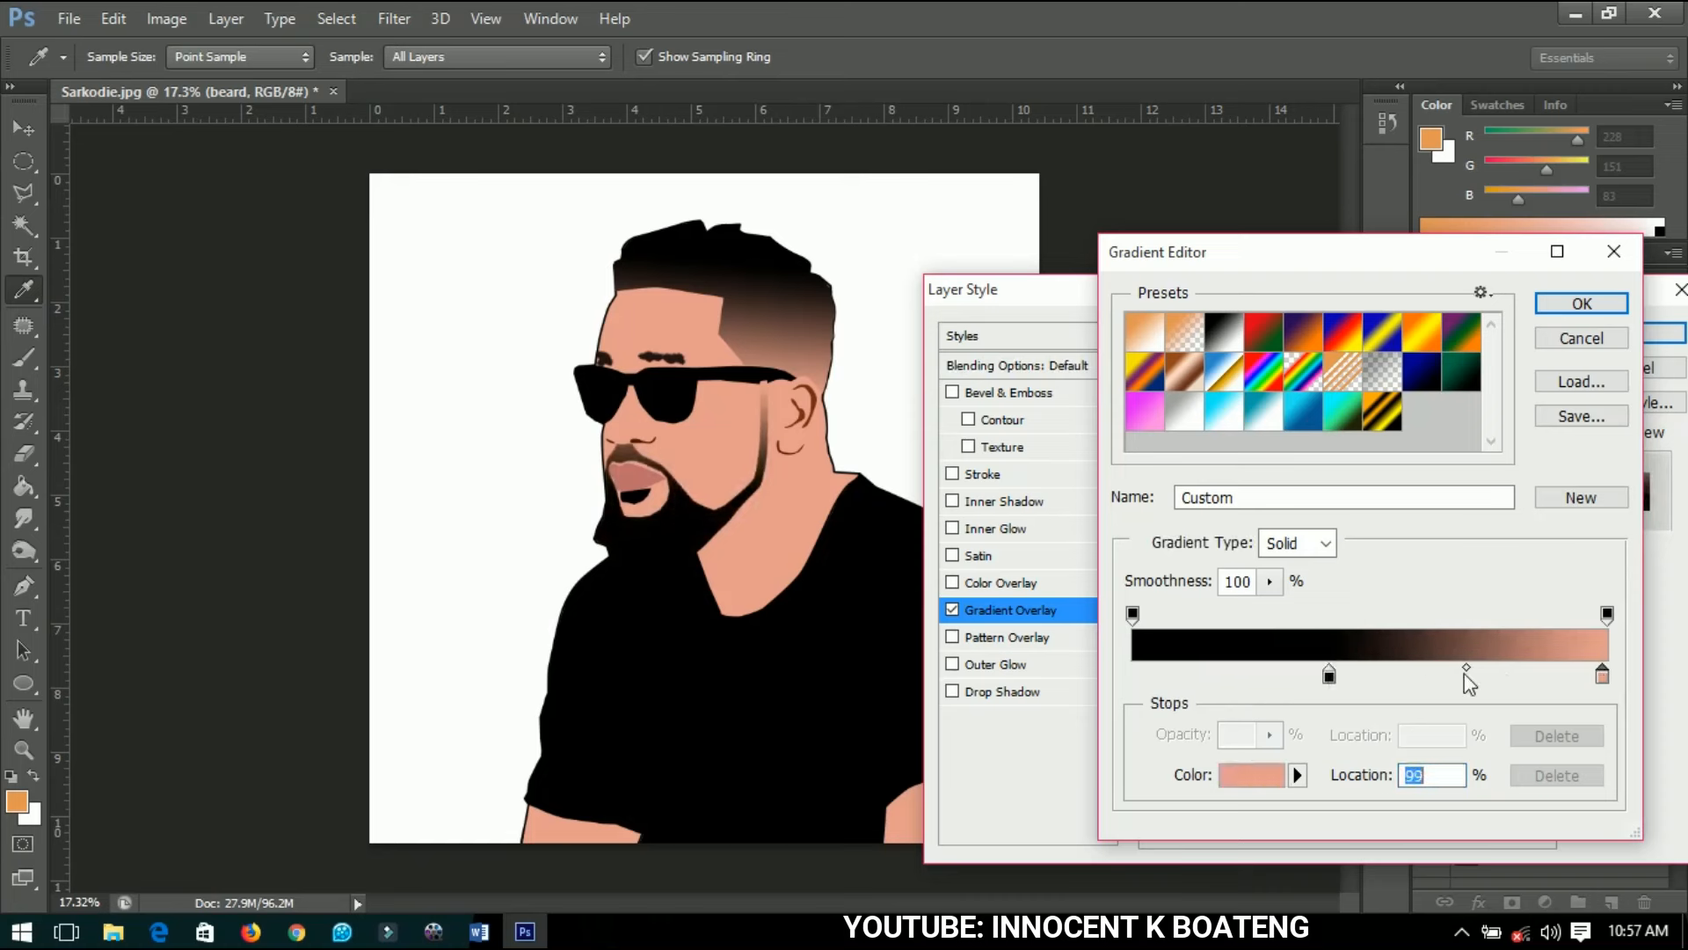
pyautogui.click(1334, 677)
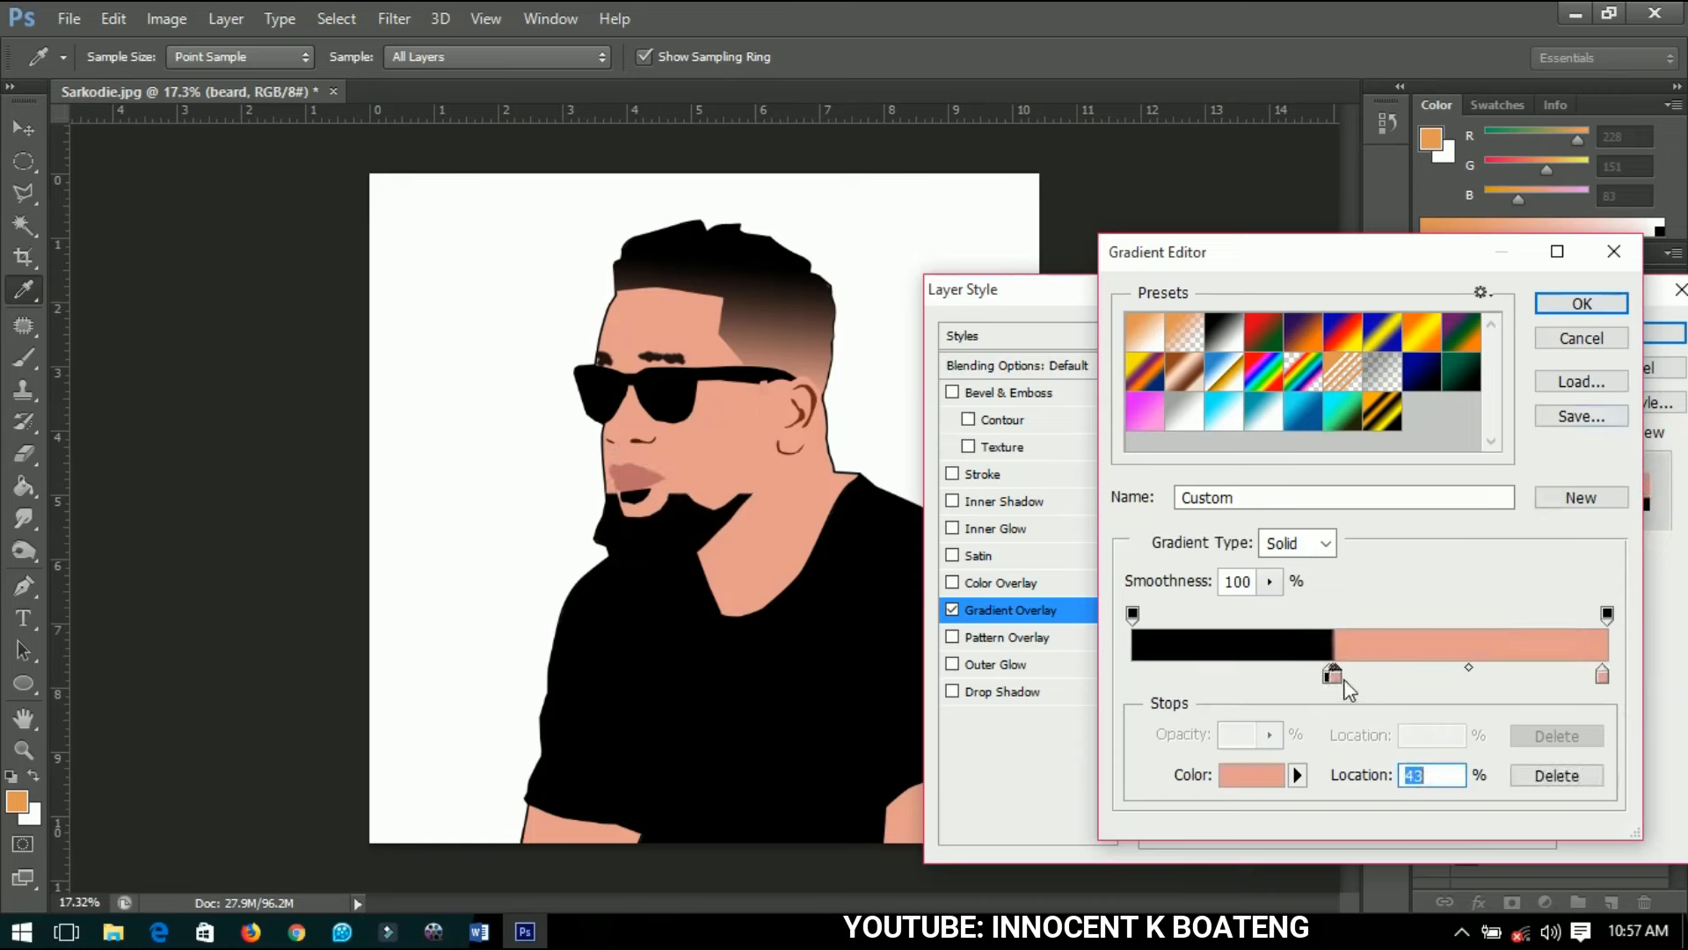
pyautogui.click(1530, 772)
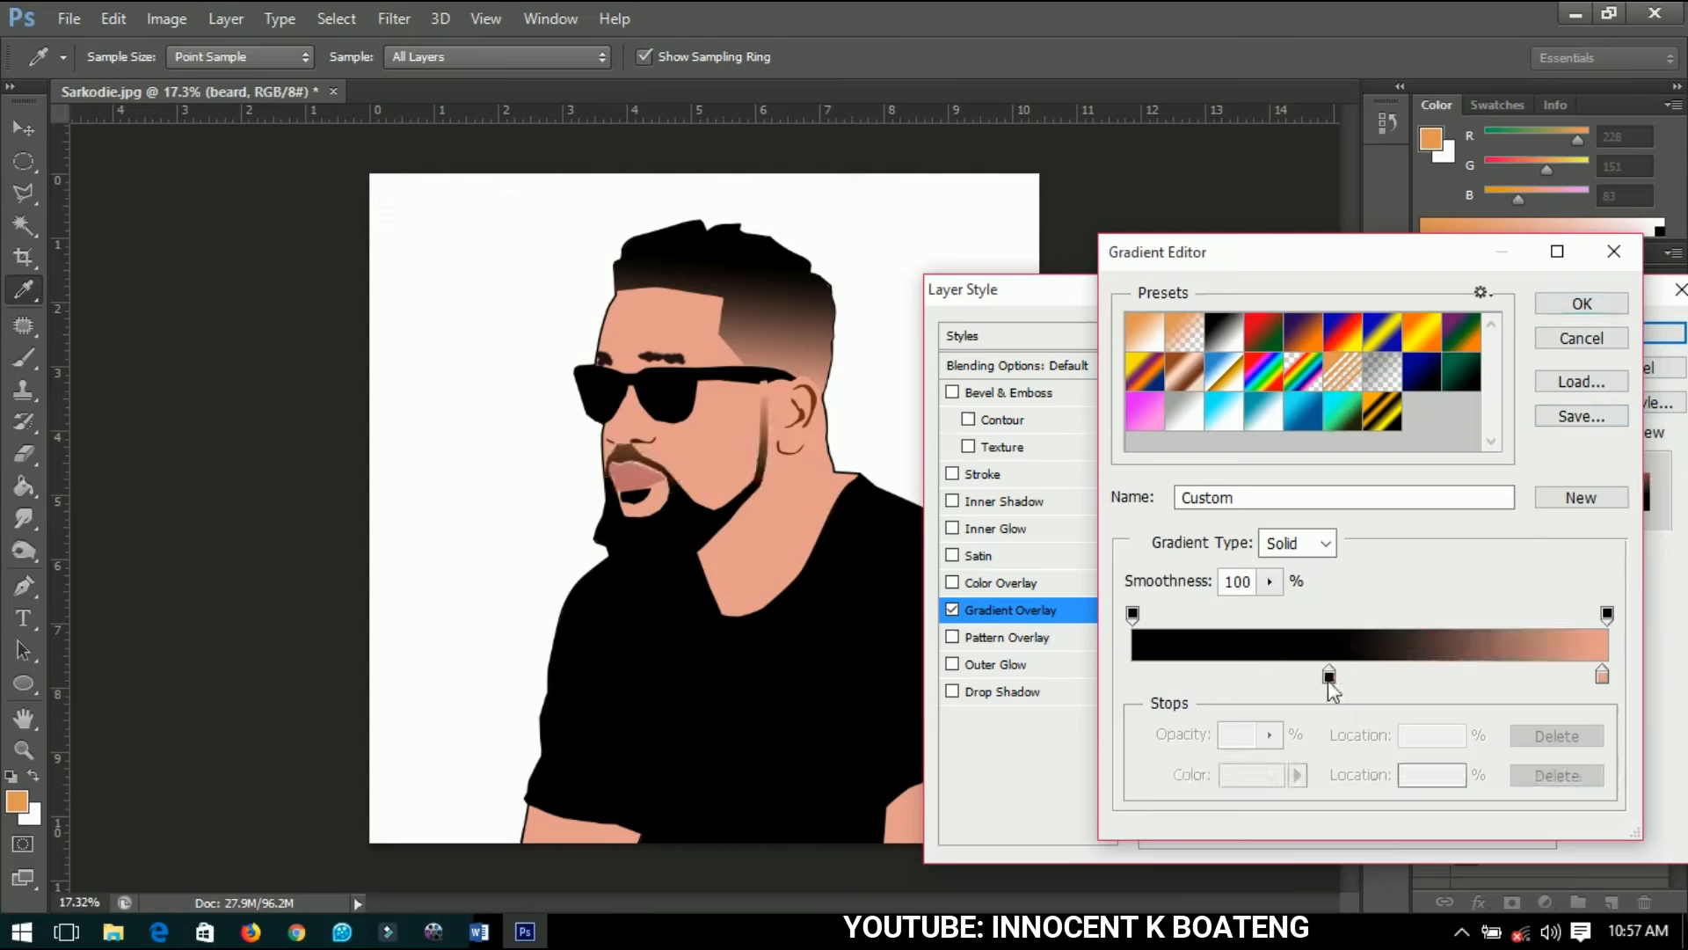
pyautogui.moveTo(1330, 677); pyautogui.dragTo(1348, 684)
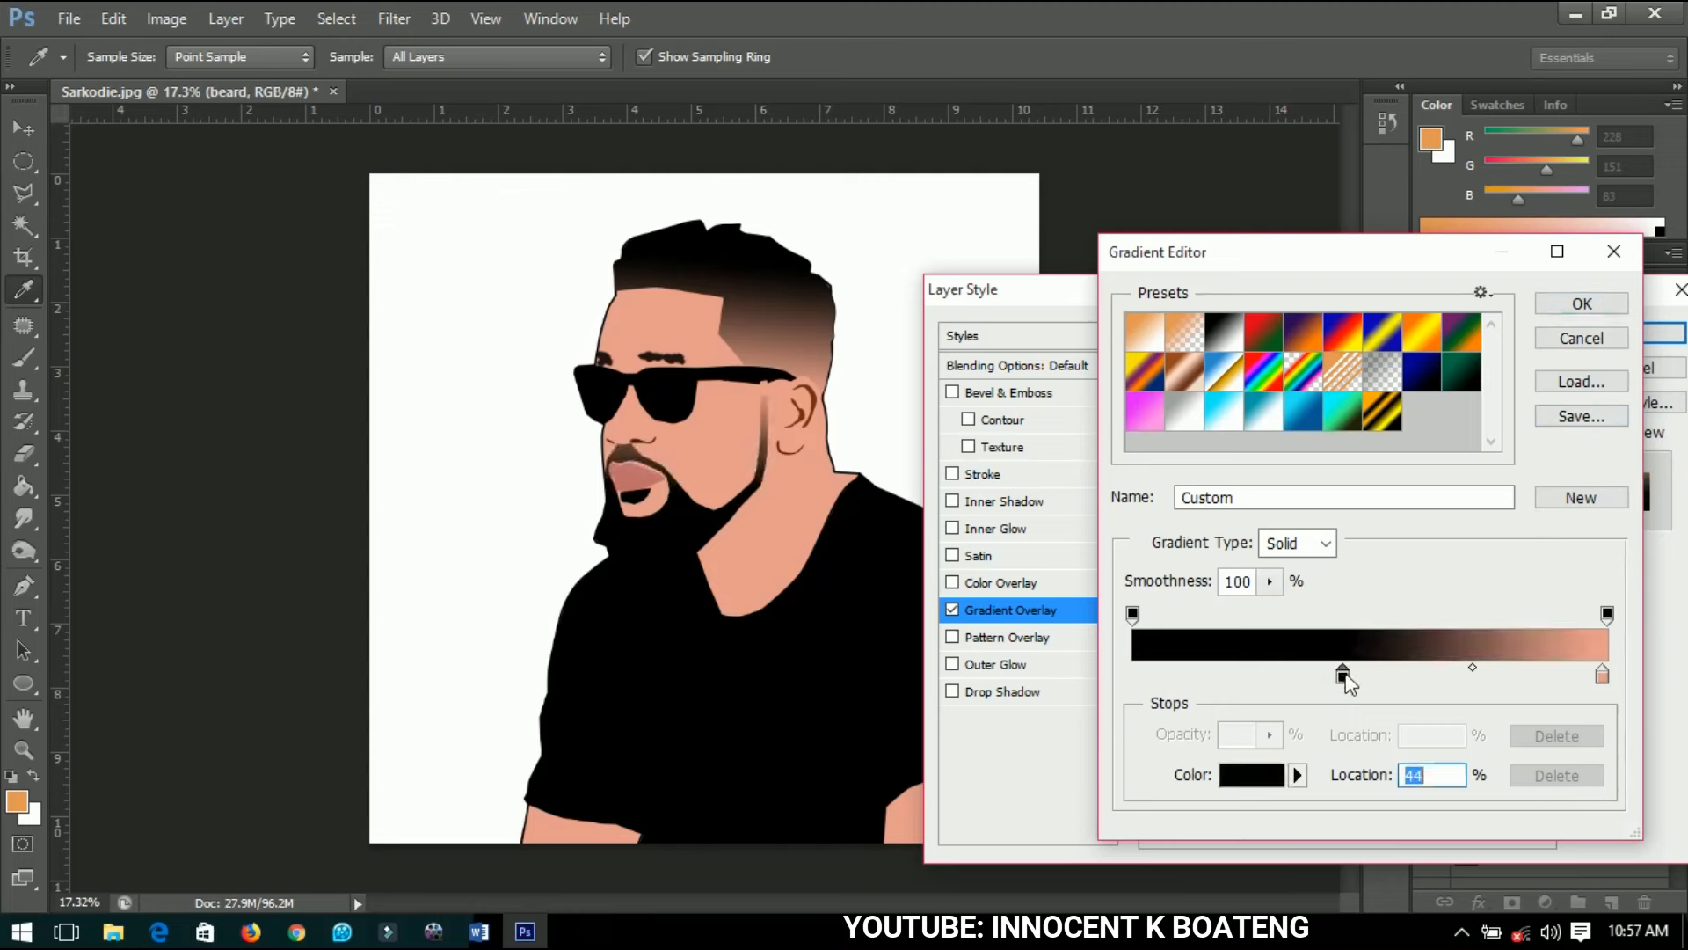
pyautogui.click(1582, 304)
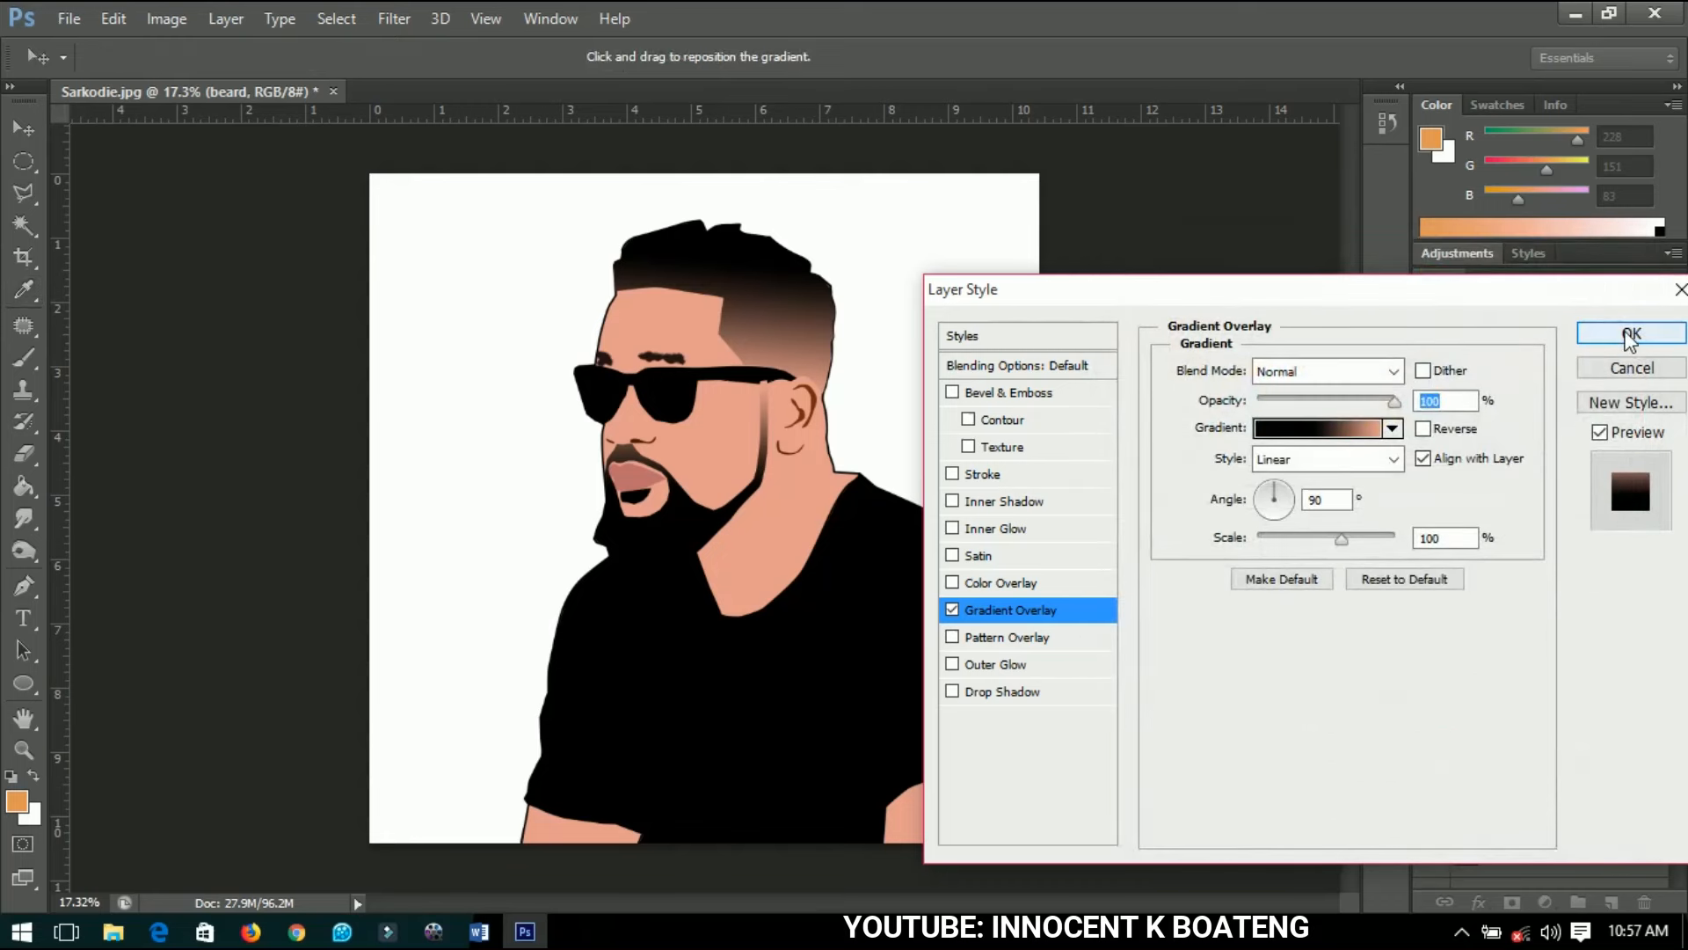
pyautogui.click(1629, 333)
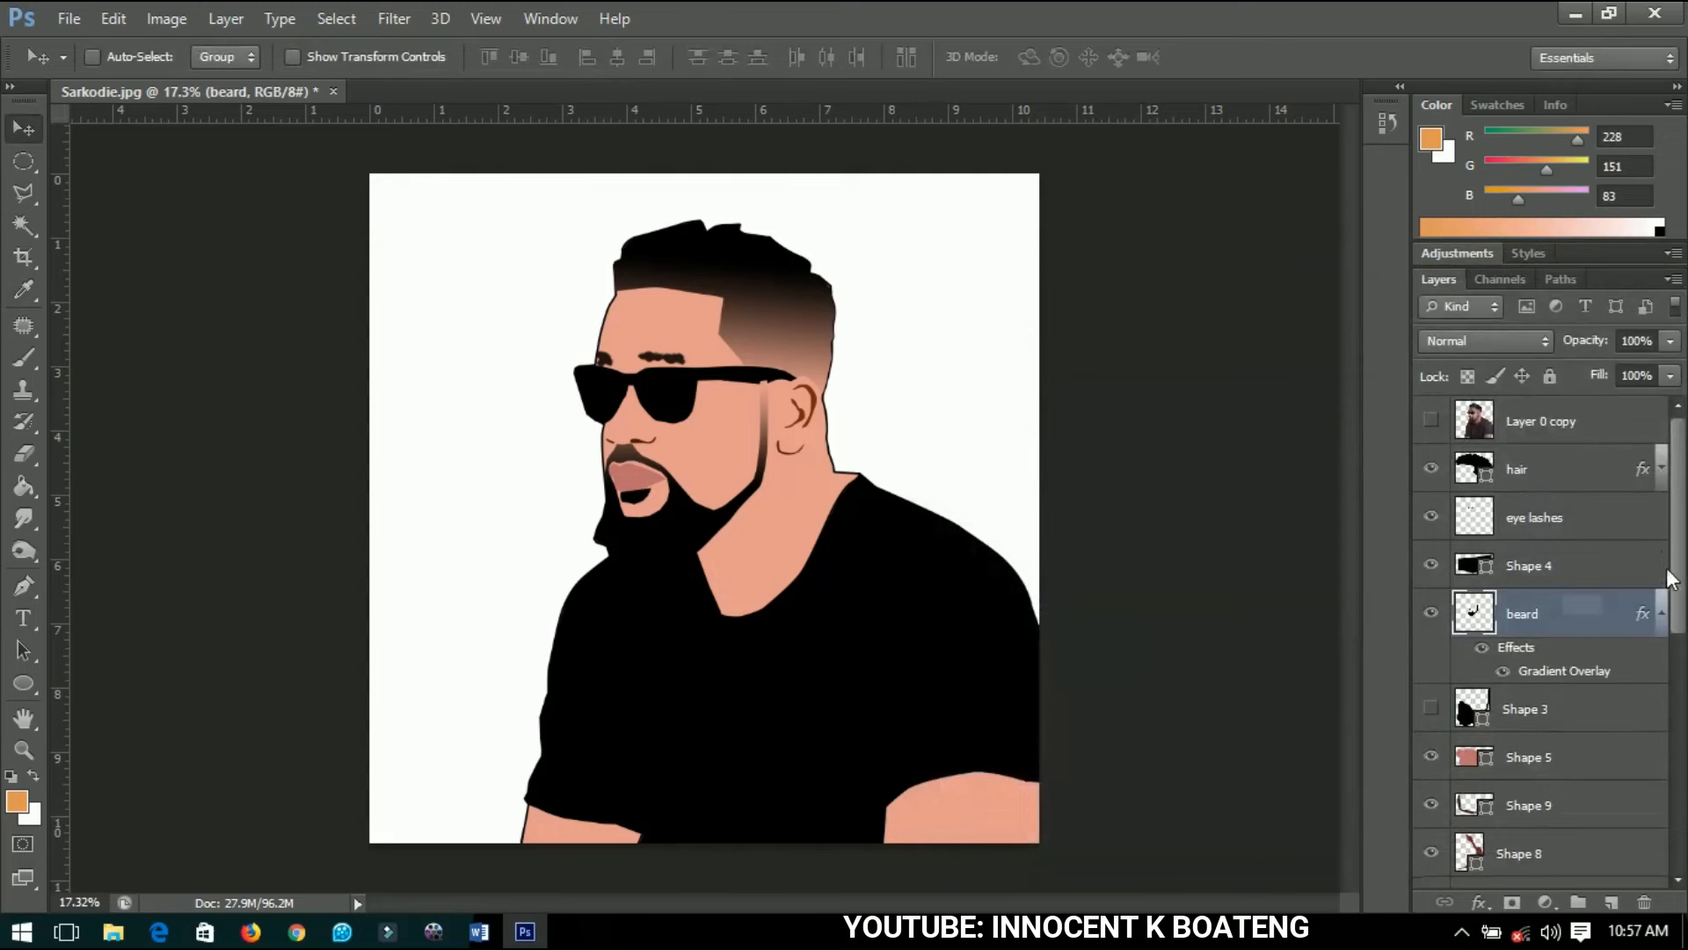
pyautogui.click(1661, 613)
pyautogui.scroll(-1, 867, 427)
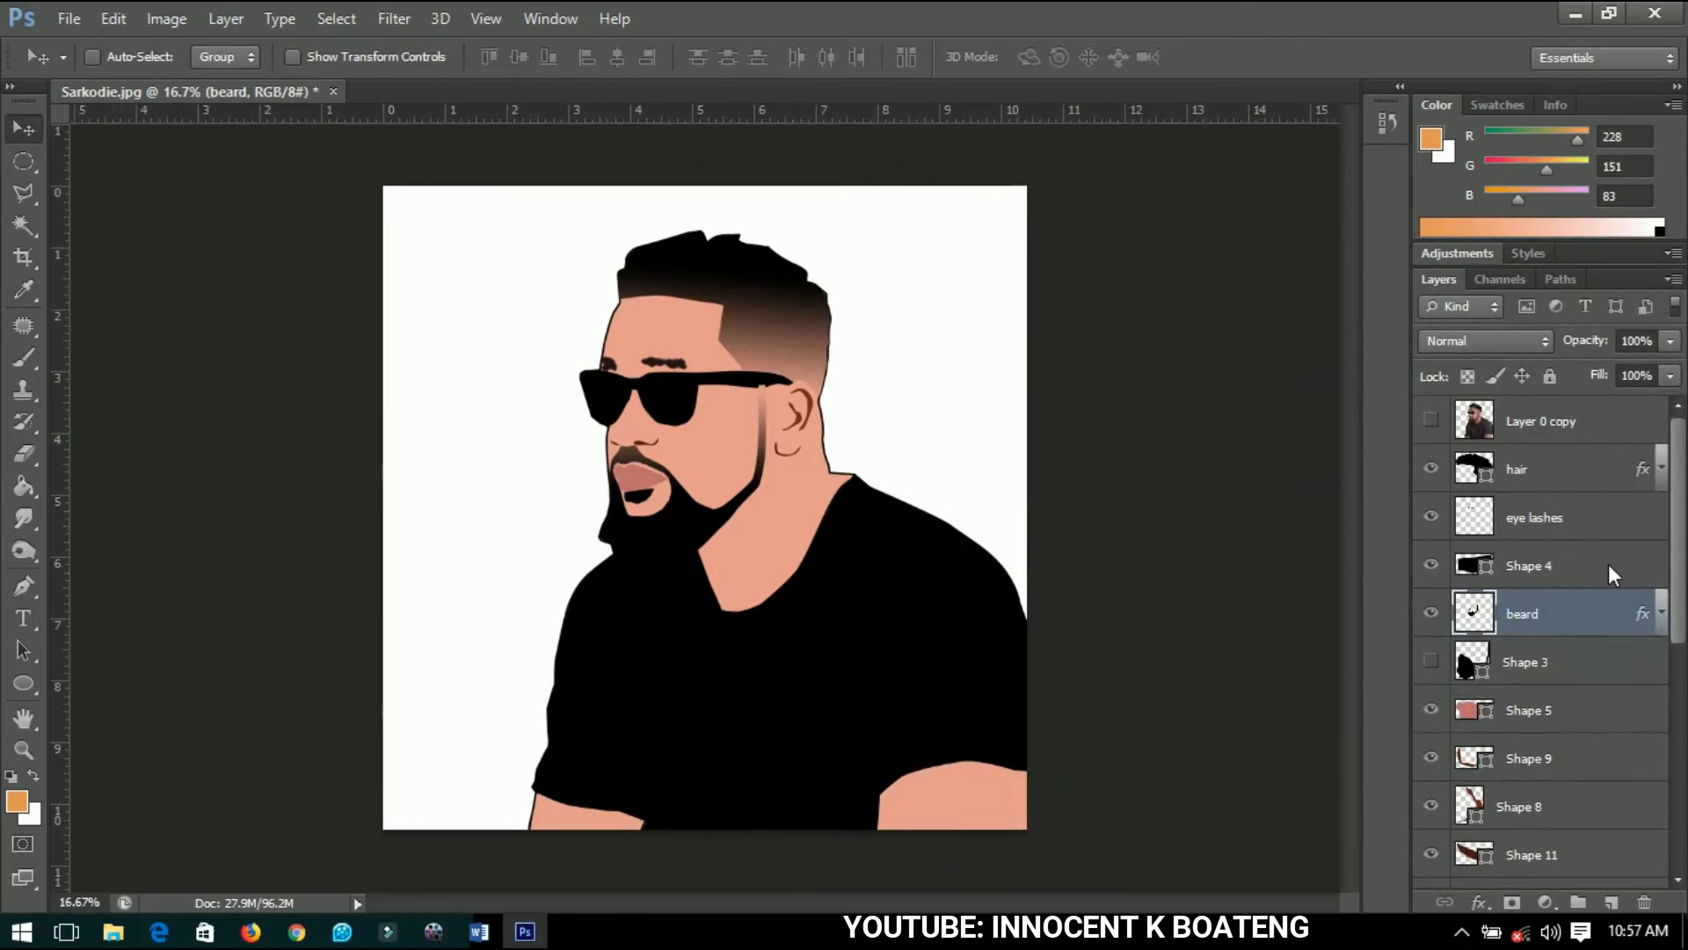
# Show the Layer 0 copy photo layer and posterize it with 7 levels.
pyautogui.click(1528, 431)
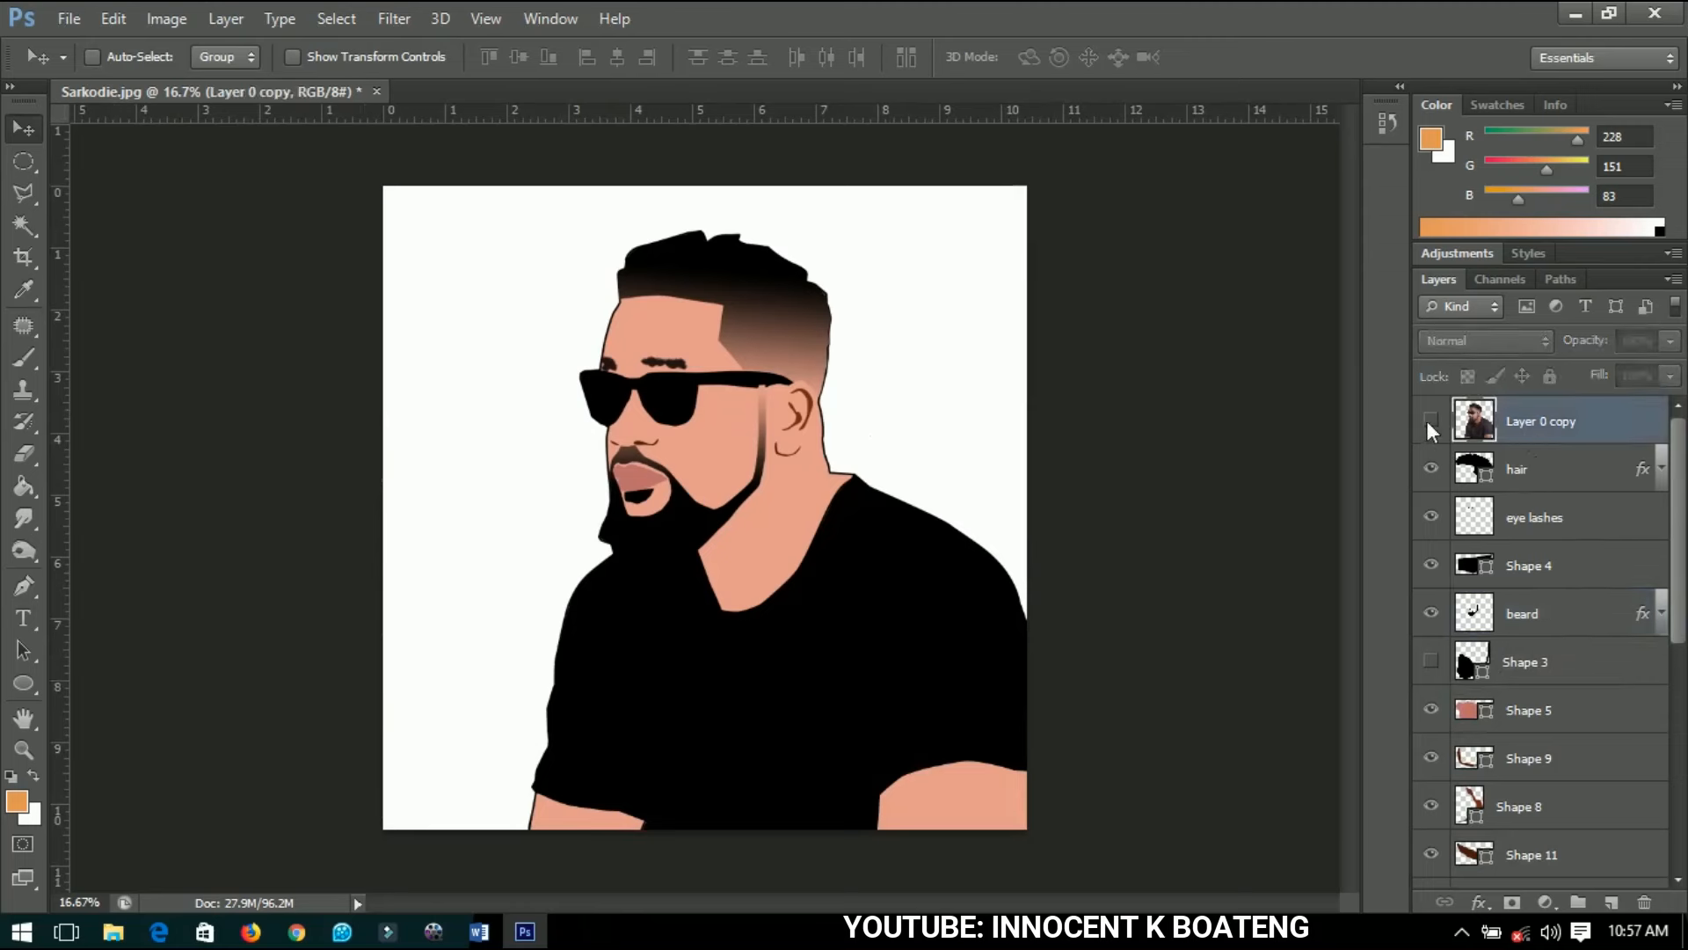
pyautogui.click(1429, 420)
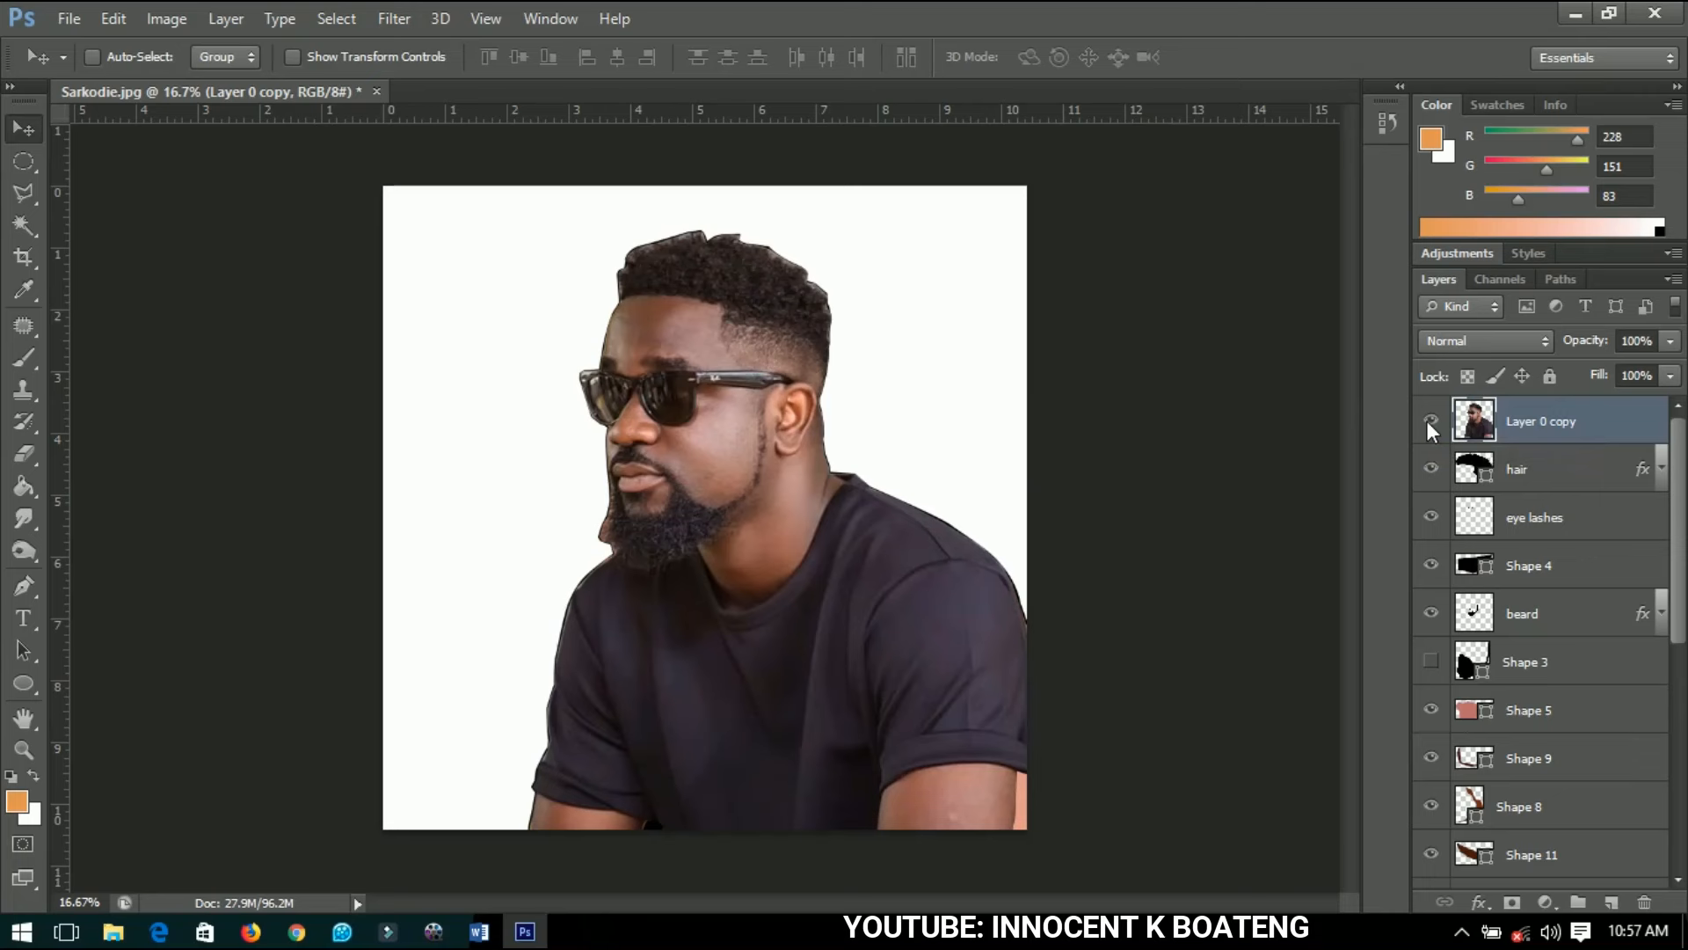
pyautogui.click(177, 19)
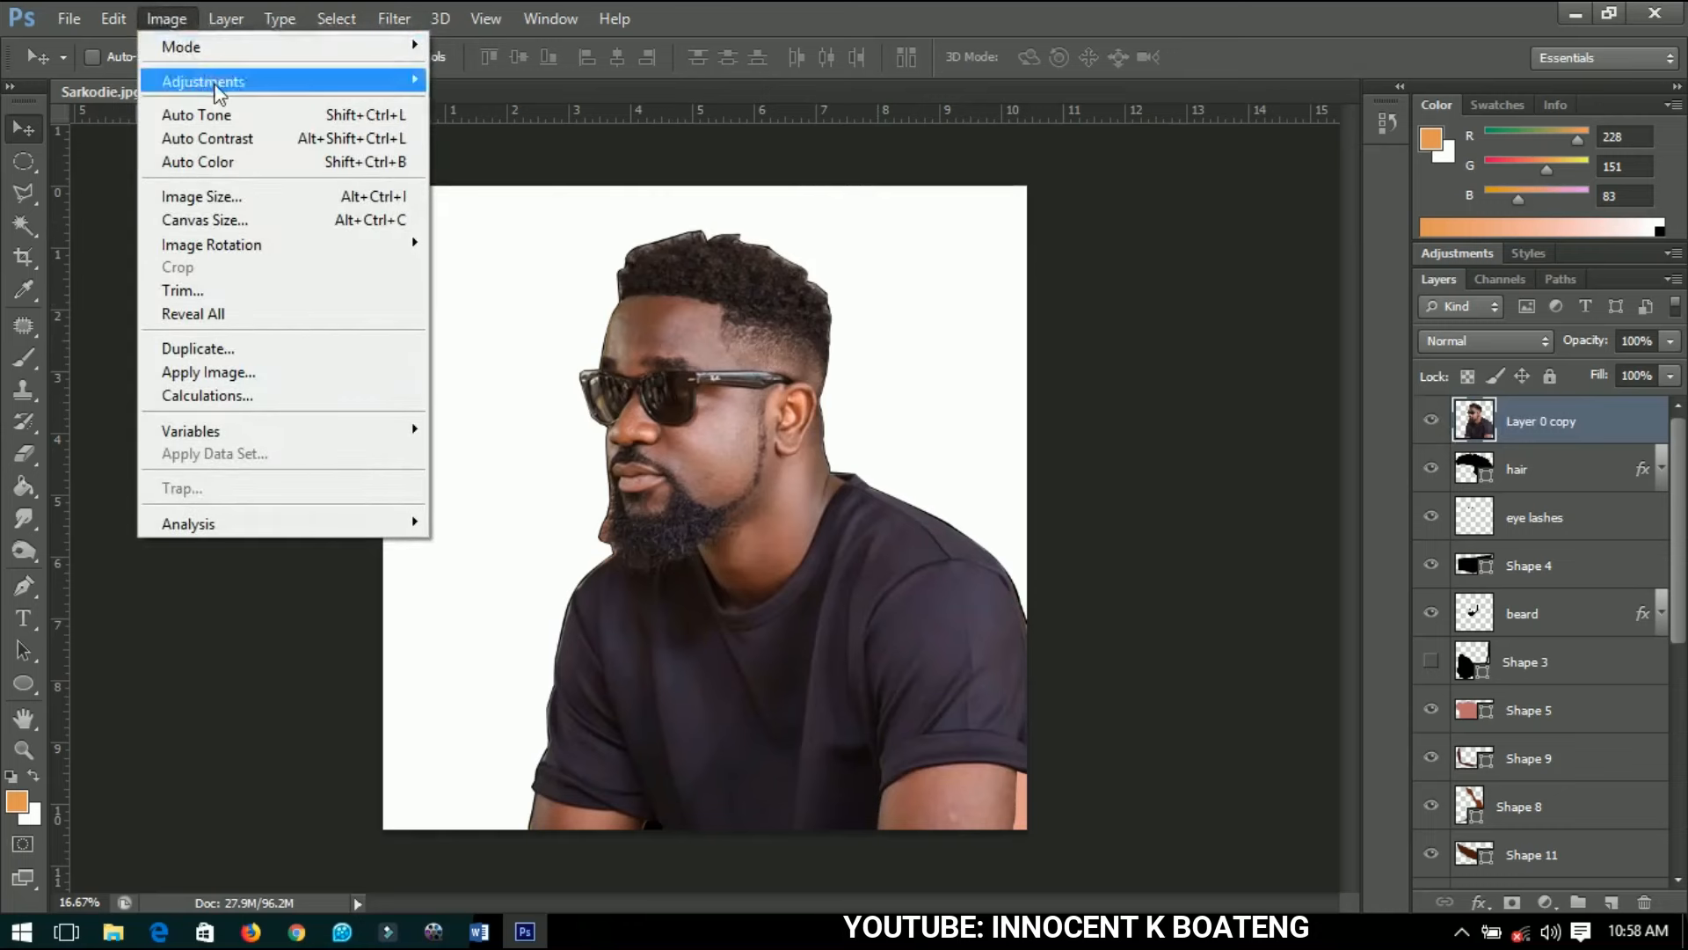
pyautogui.moveTo(261, 88)
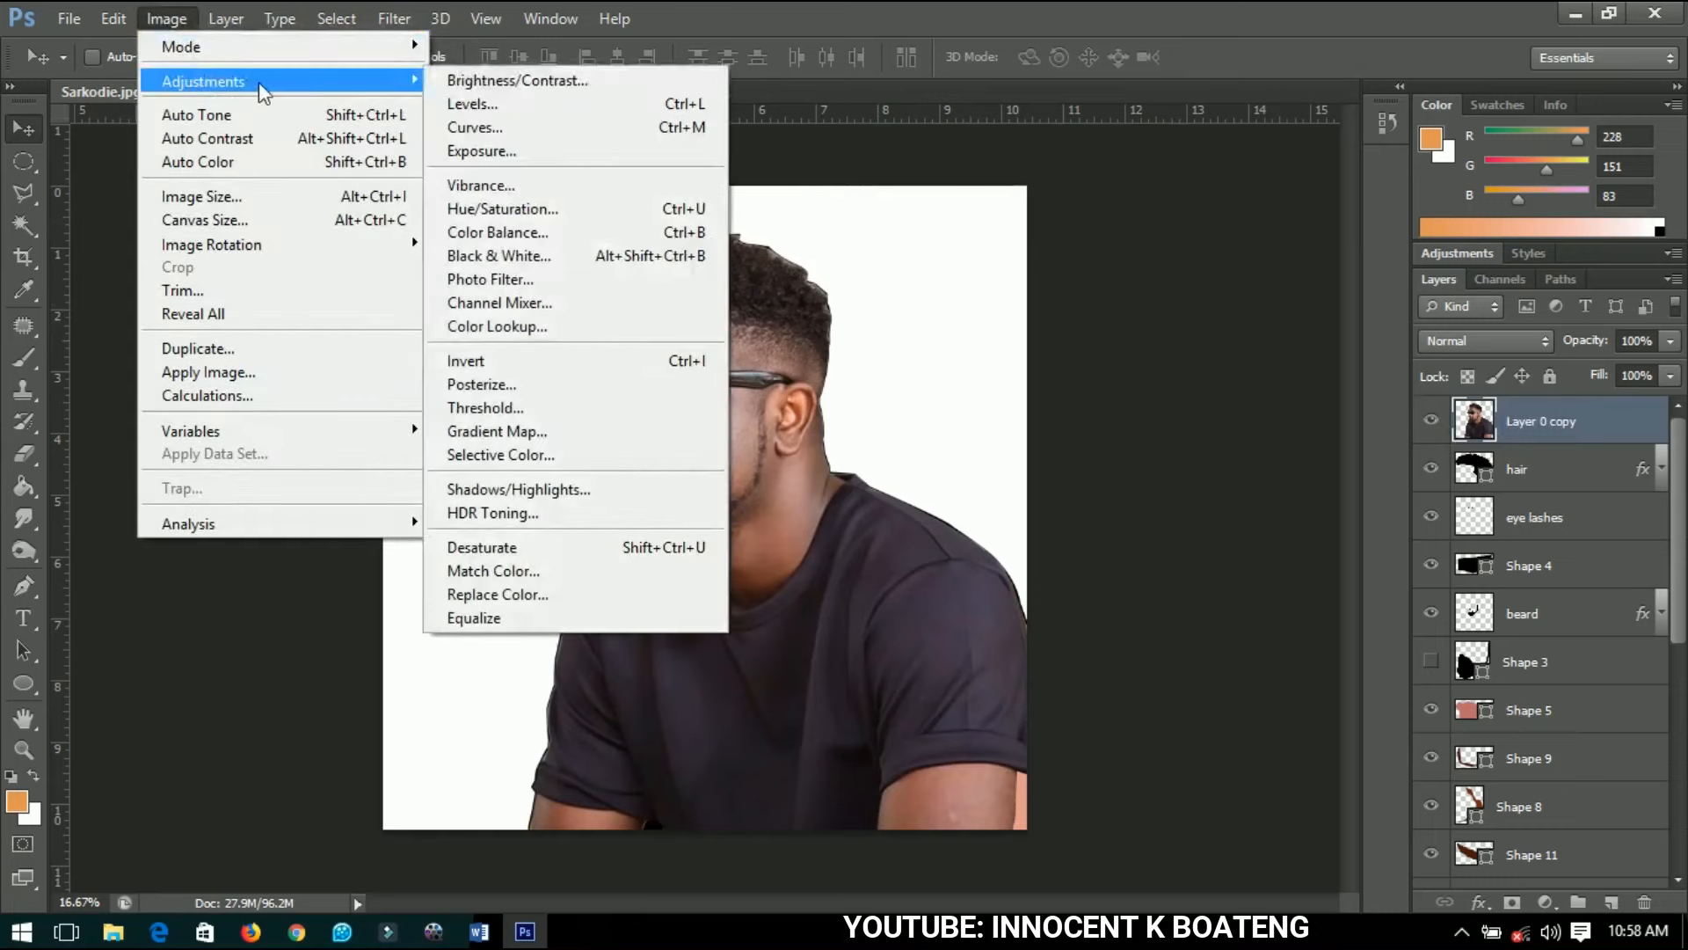
pyautogui.click(538, 387)
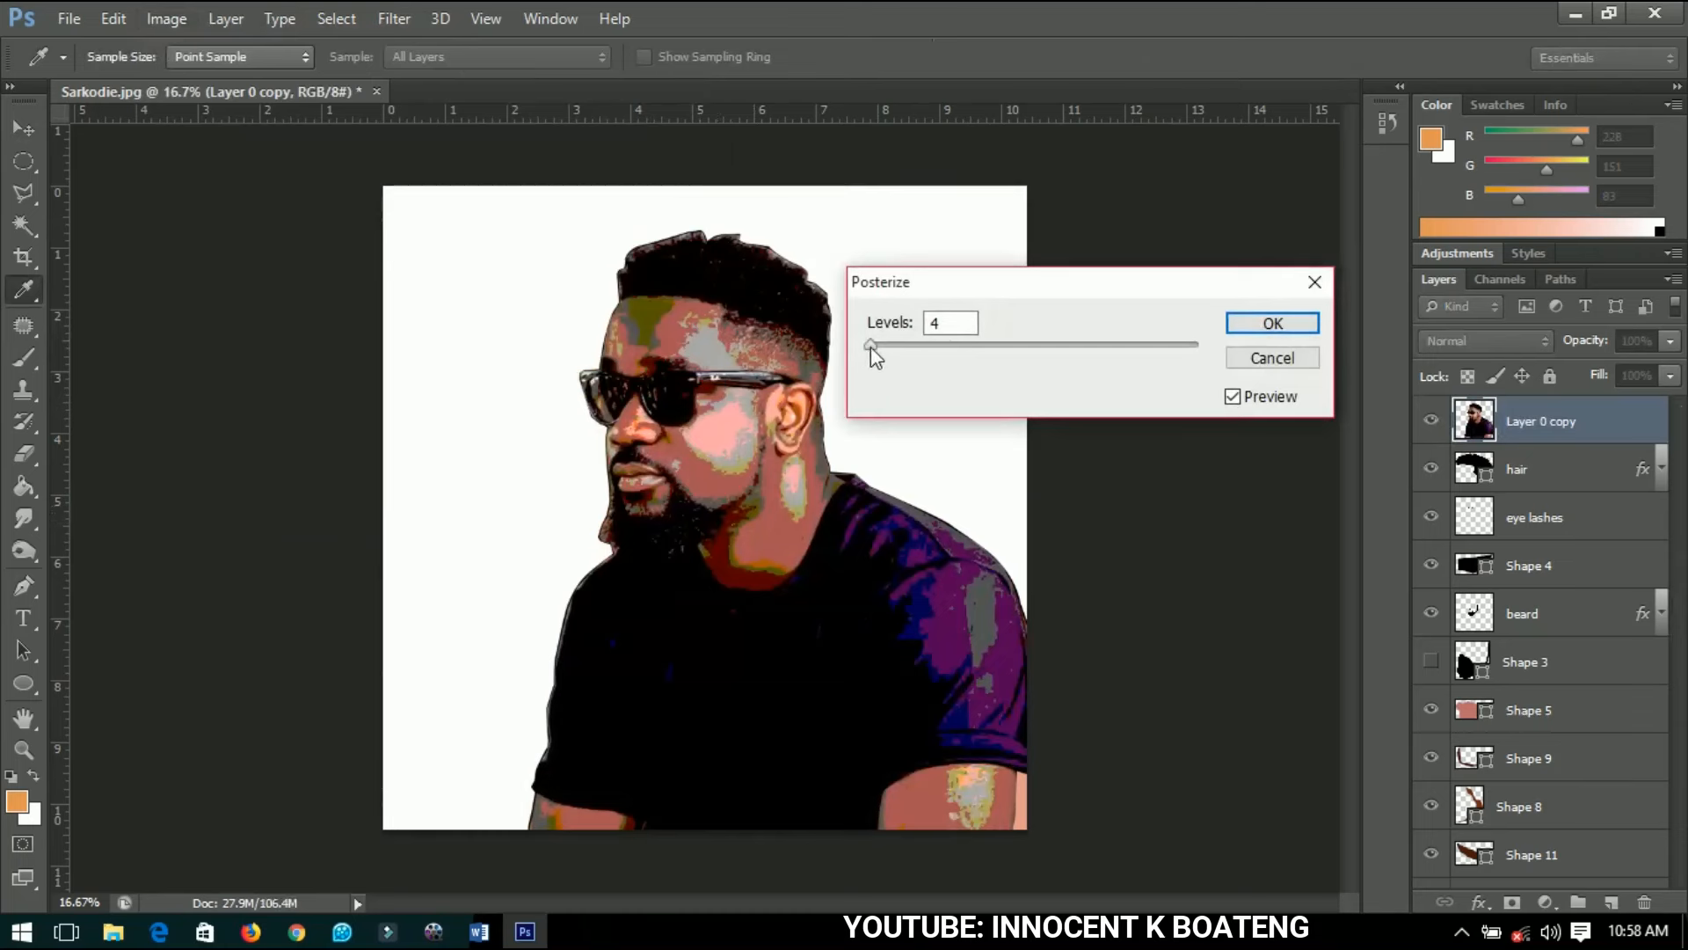
pyautogui.moveTo(870, 347); pyautogui.dragTo(876, 349)
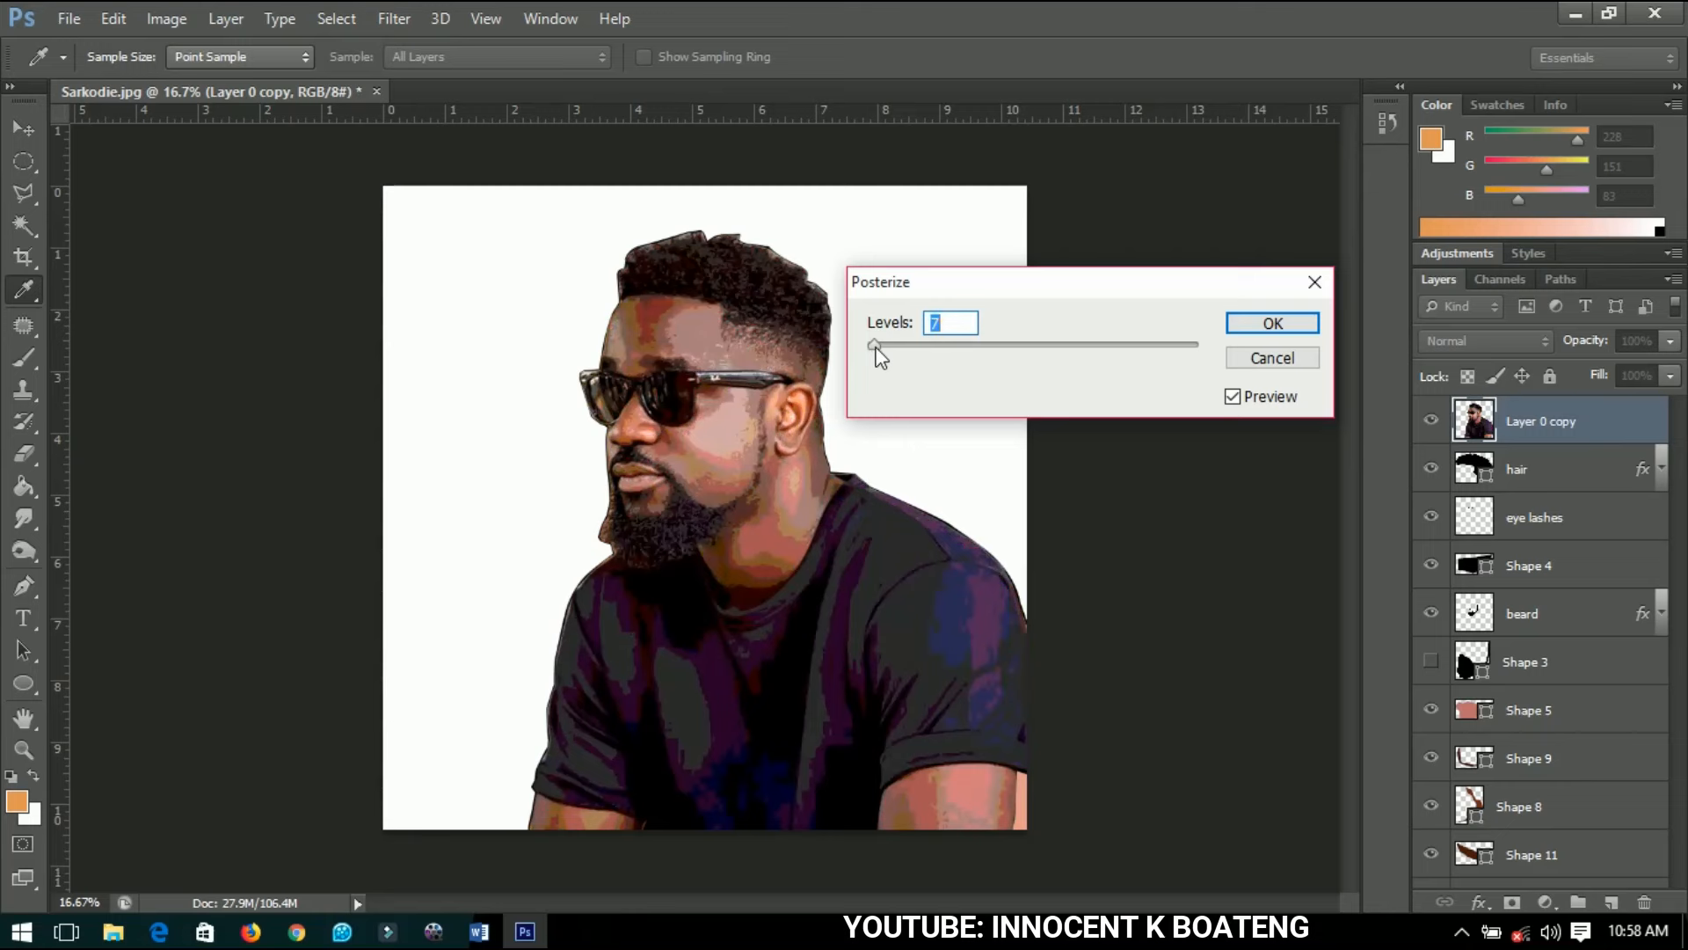
pyautogui.click(1255, 322)
pyautogui.press('v')
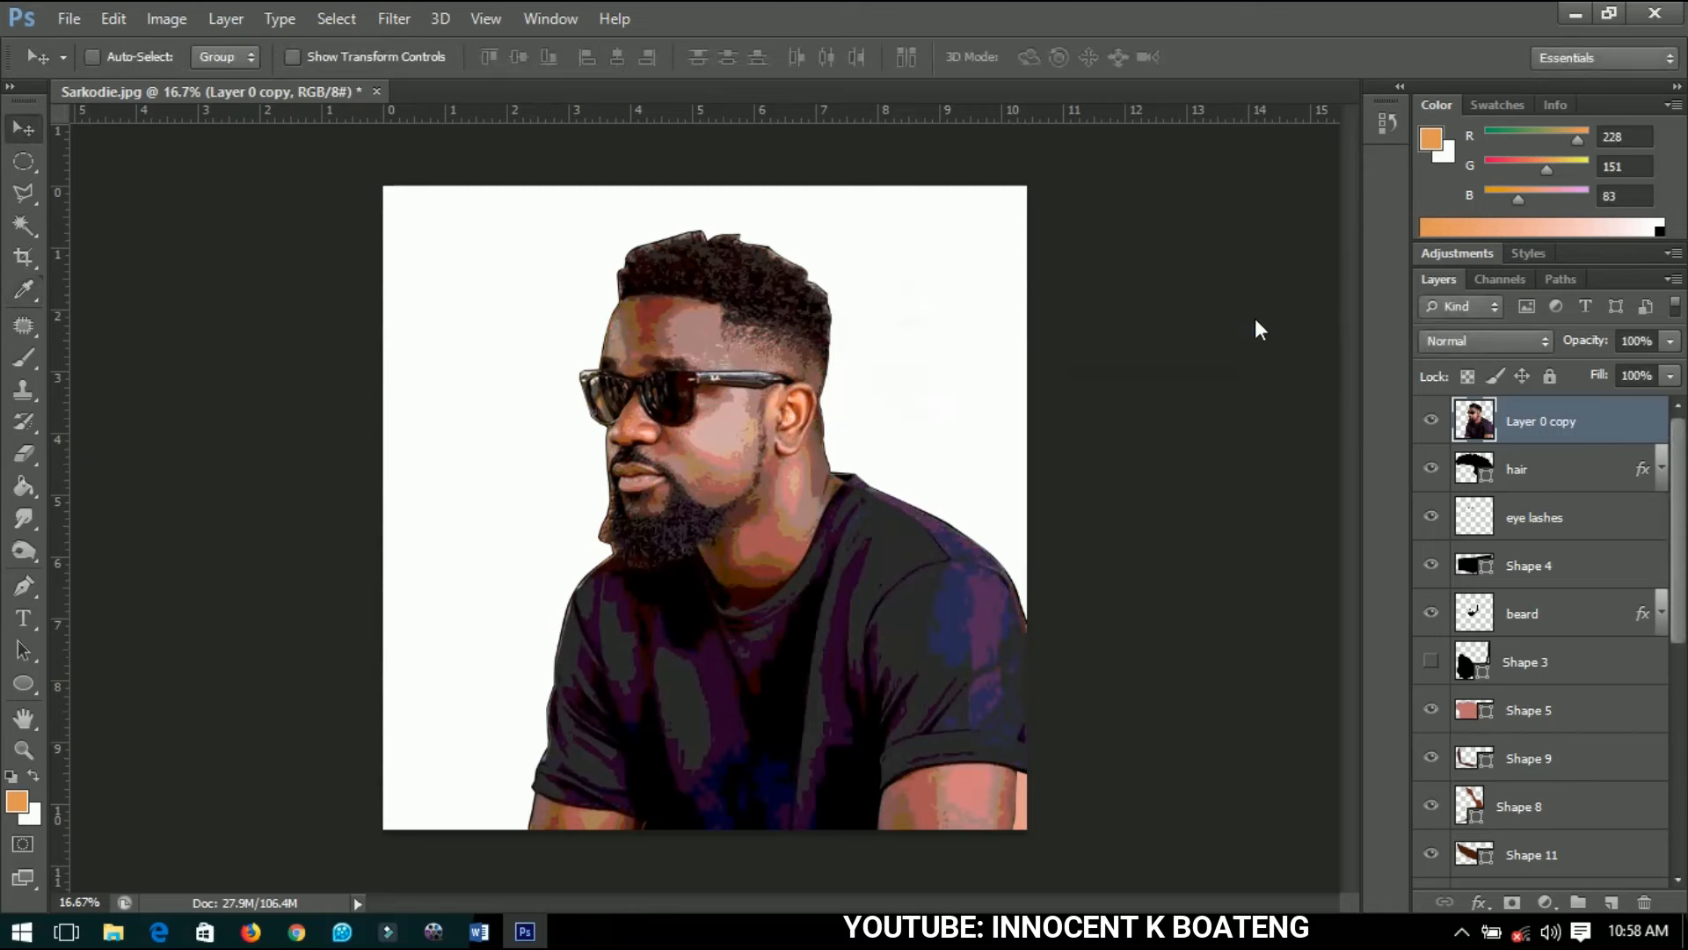
# Set the posterized photo layer's blend mode to Soft Light and its opacity to 56%.
pyautogui.click(1480, 343)
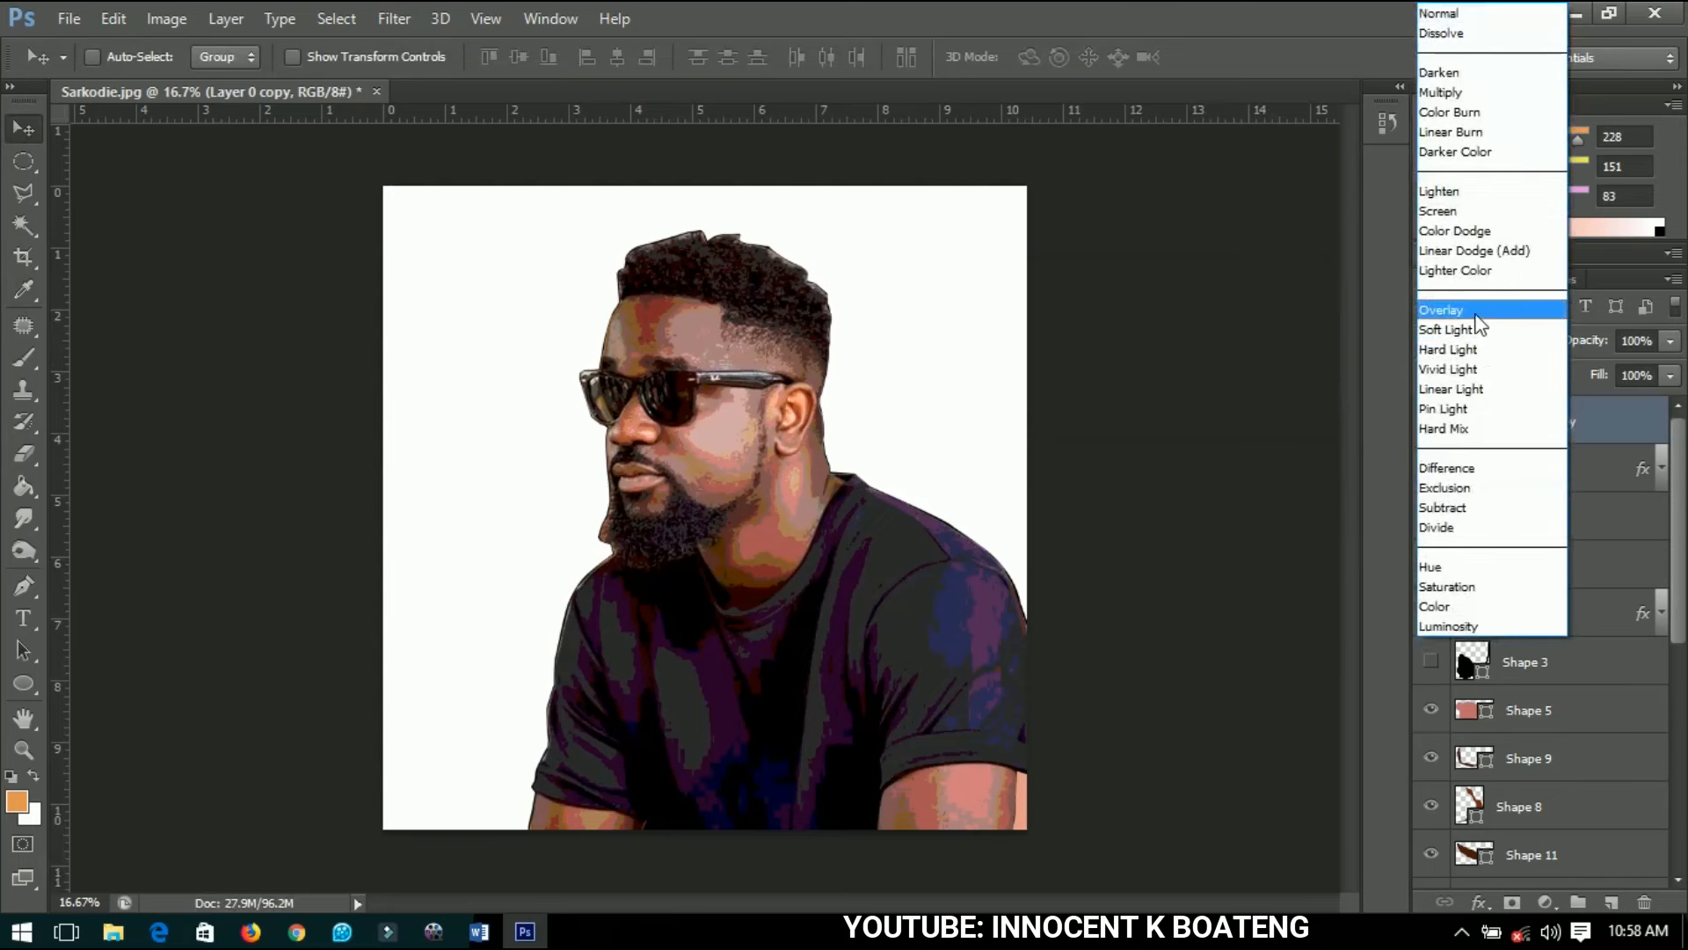
pyautogui.click(1474, 311)
pyautogui.click(1475, 345)
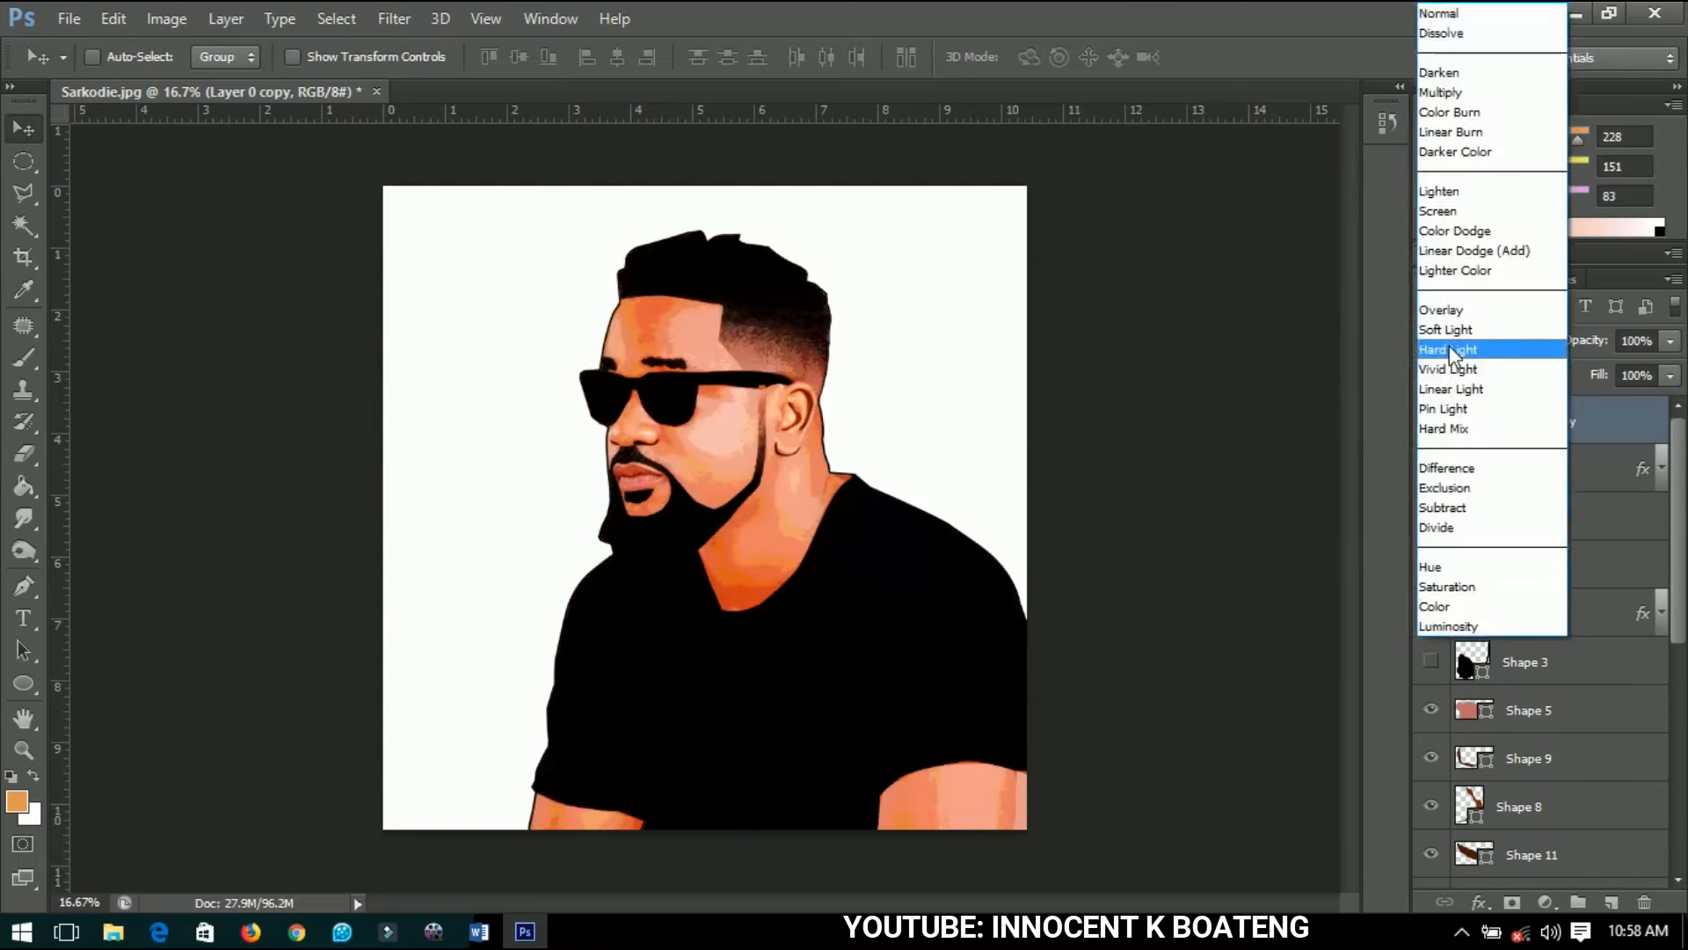
pyautogui.click(1452, 323)
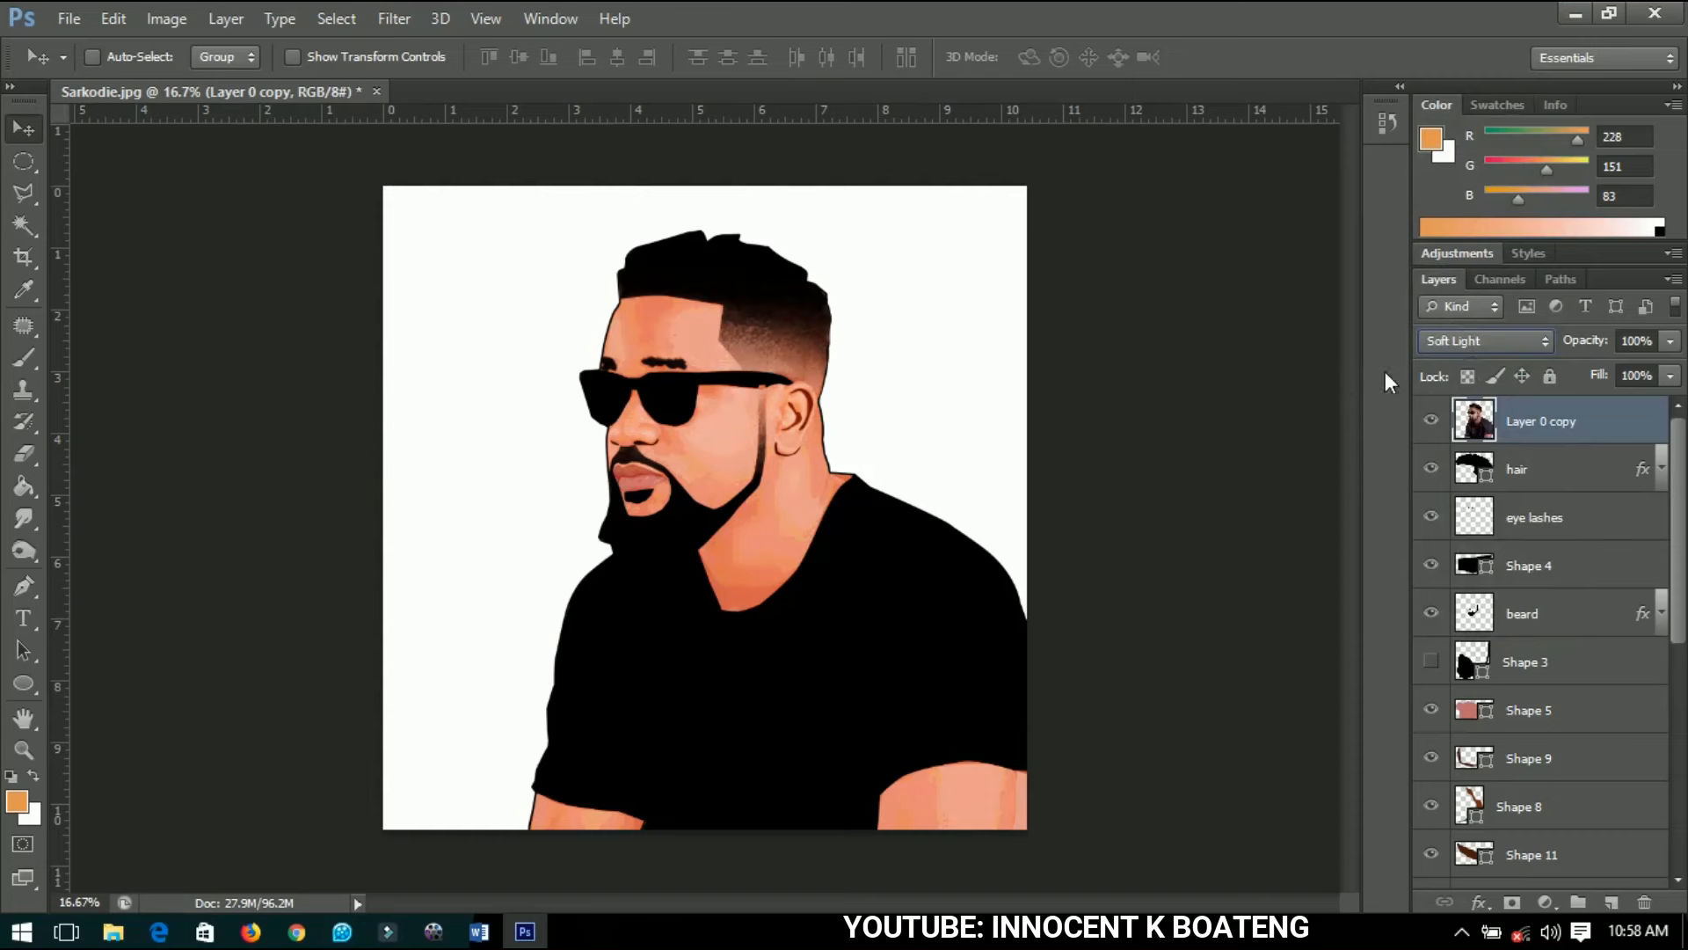
pyautogui.moveTo(1601, 341); pyautogui.dragTo(1544, 334)
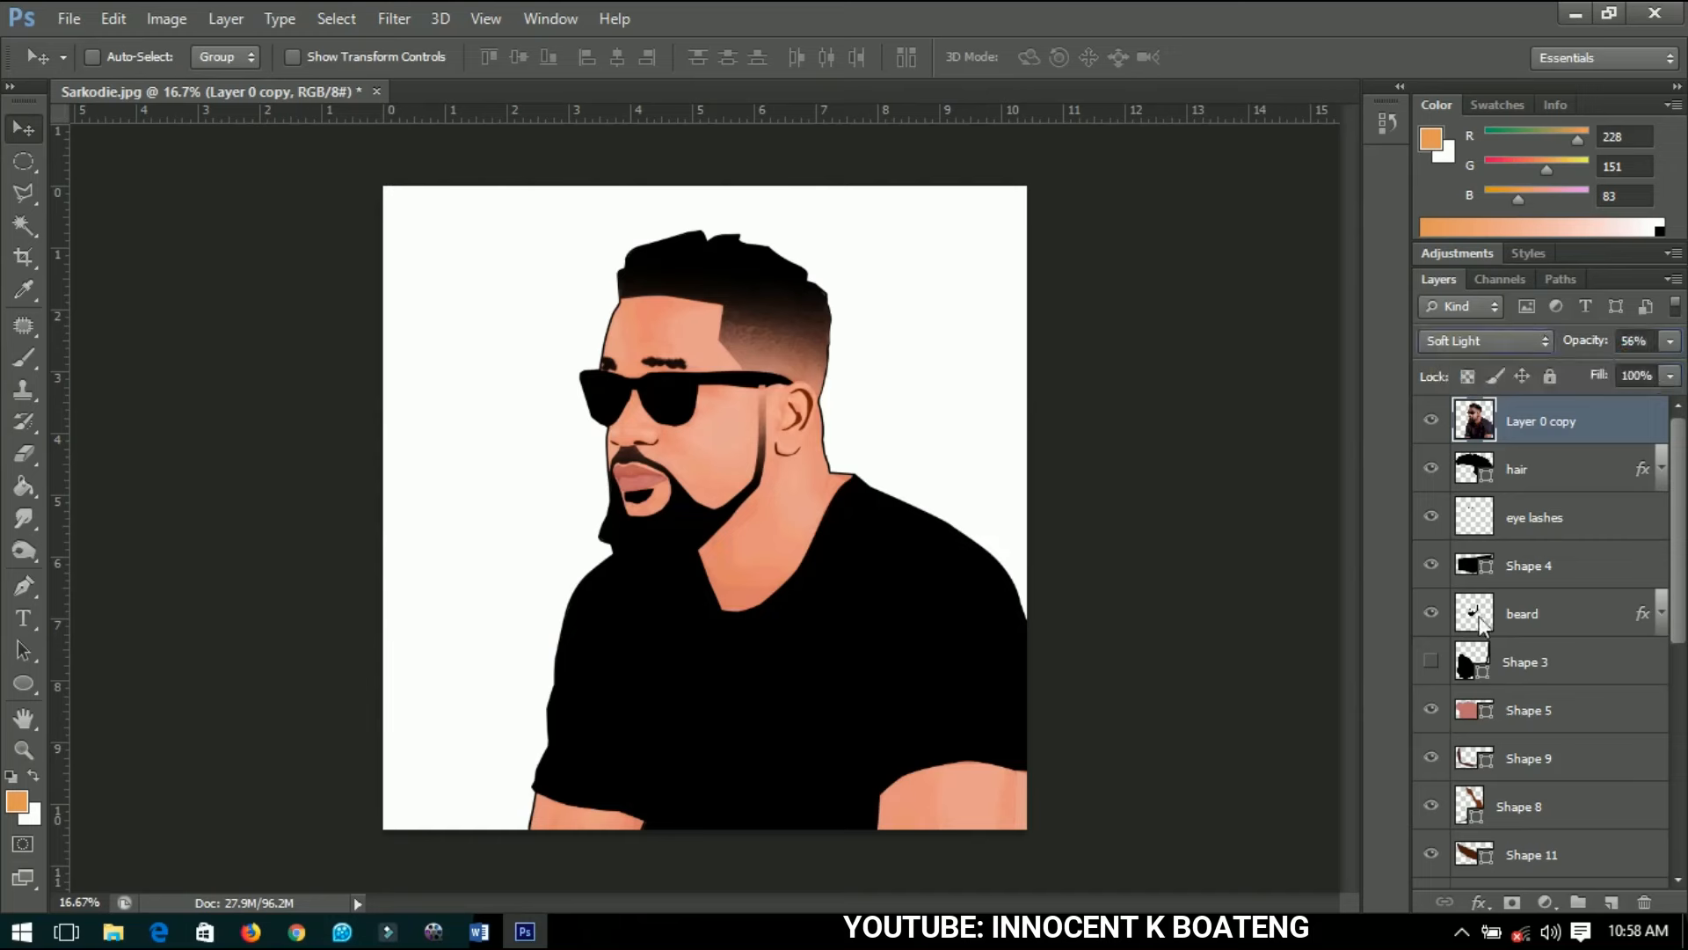
# Duplicate the original photo layer, Layer 0, and bring the copy to the top of the layer stack.
pyautogui.scroll(-5, 1522, 584)
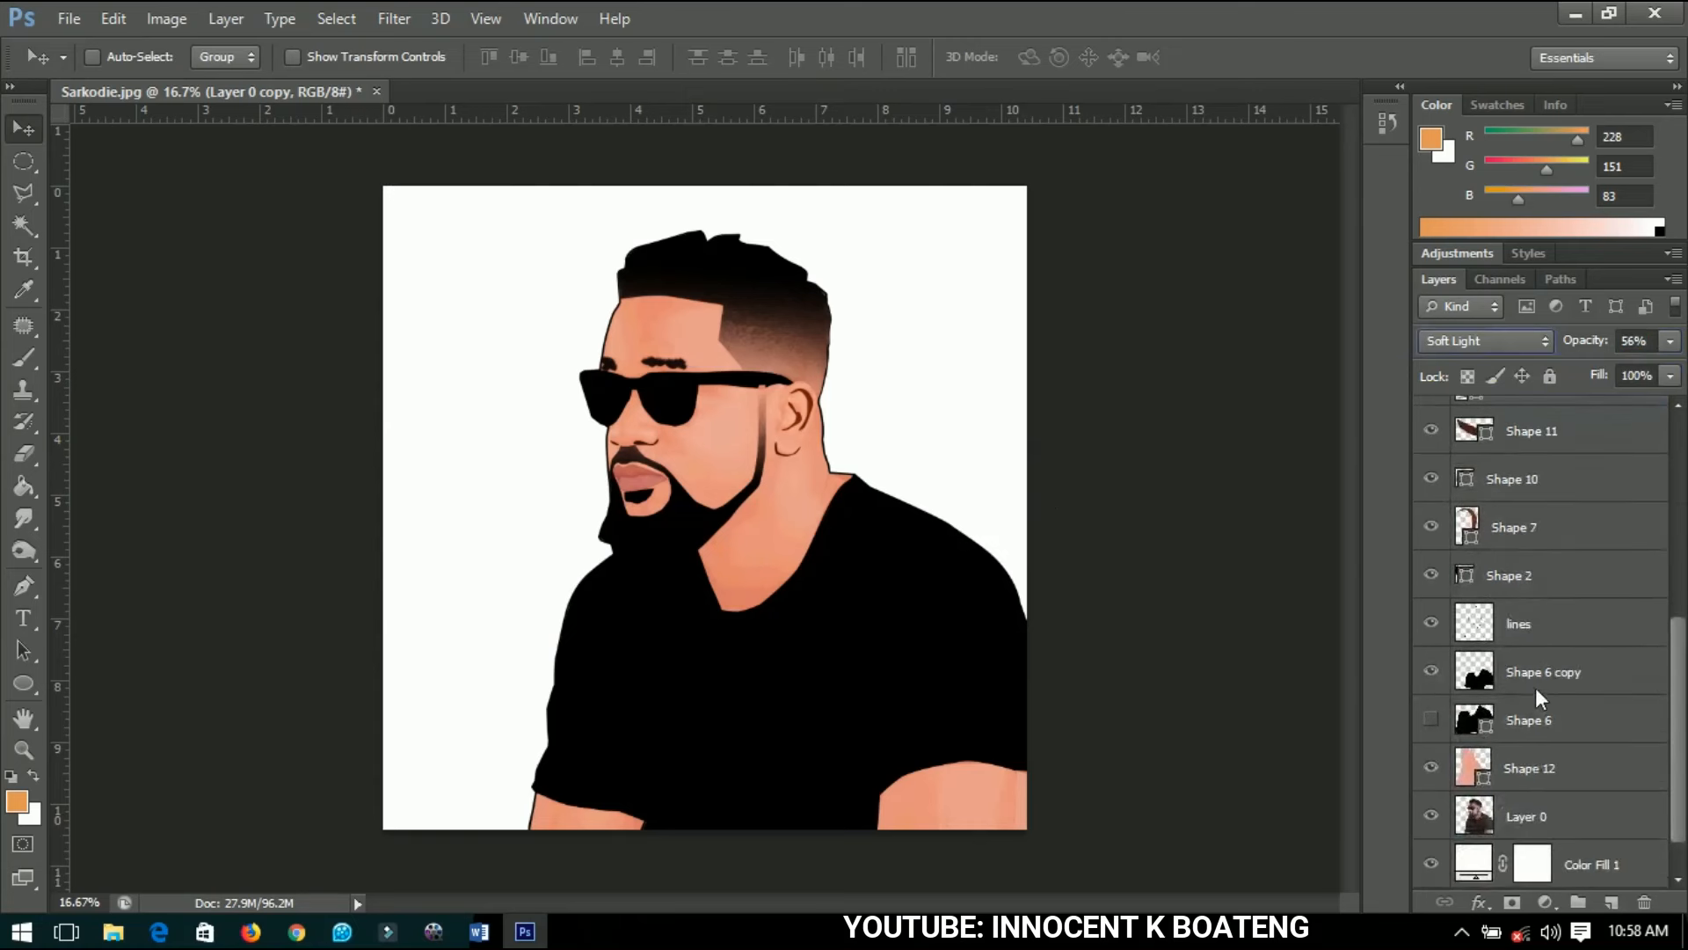
pyautogui.click(1532, 818)
pyautogui.hotkey('ctrl', 'j')
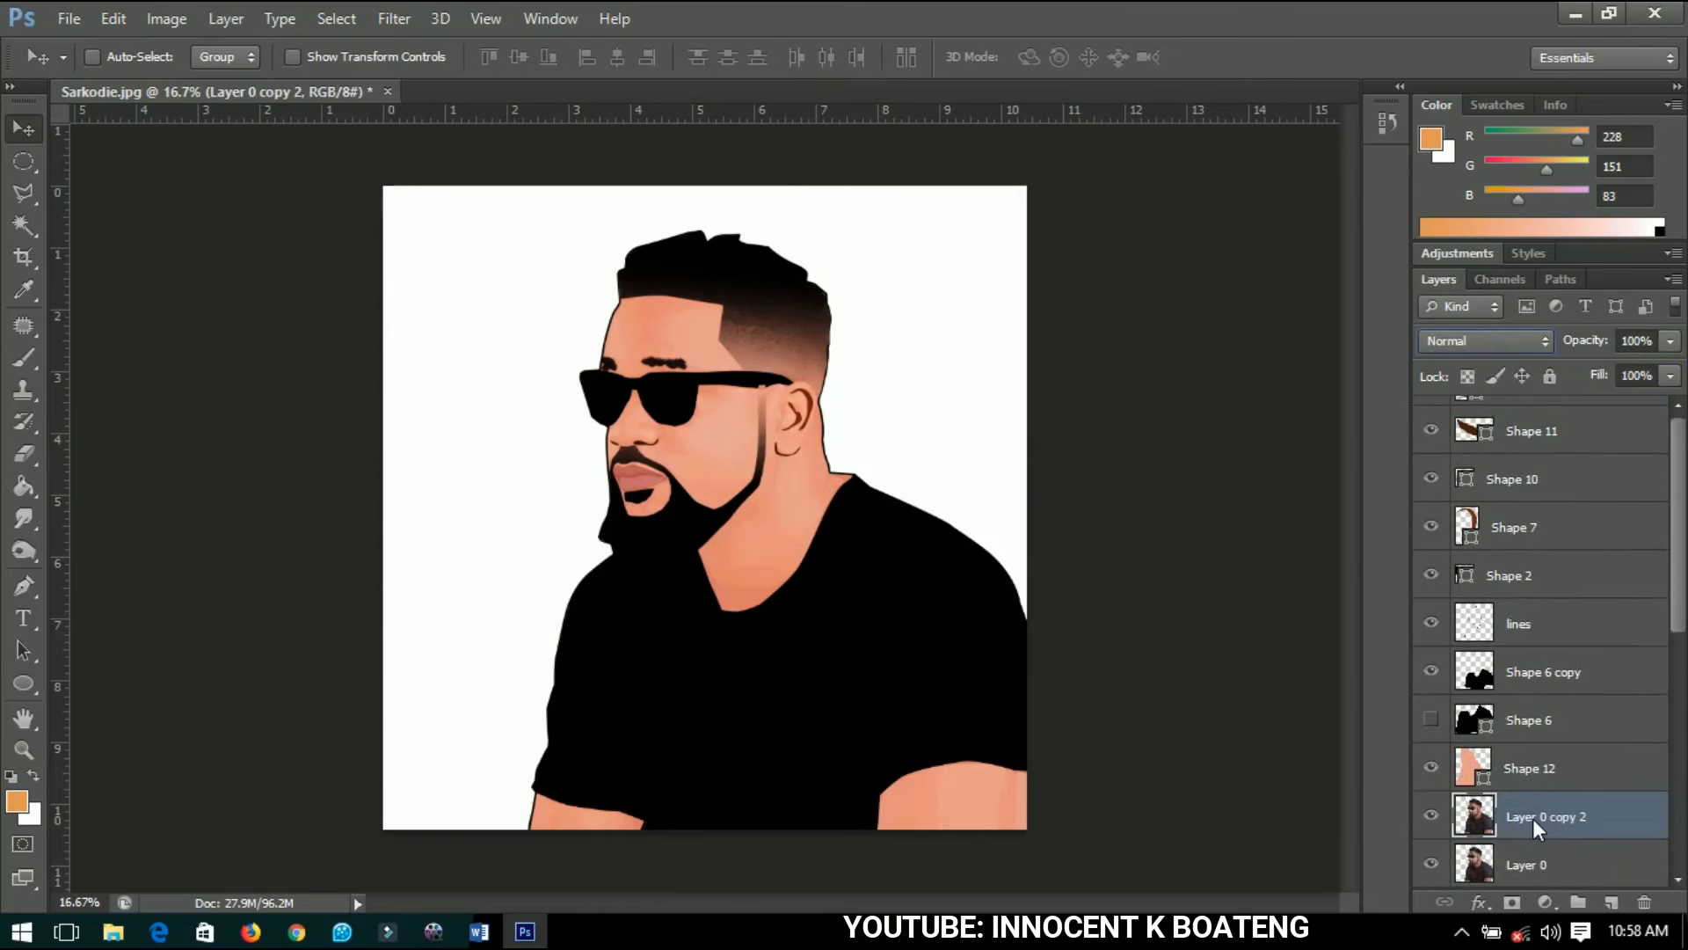
pyautogui.hotkey('ctrl', 'shift', ']')
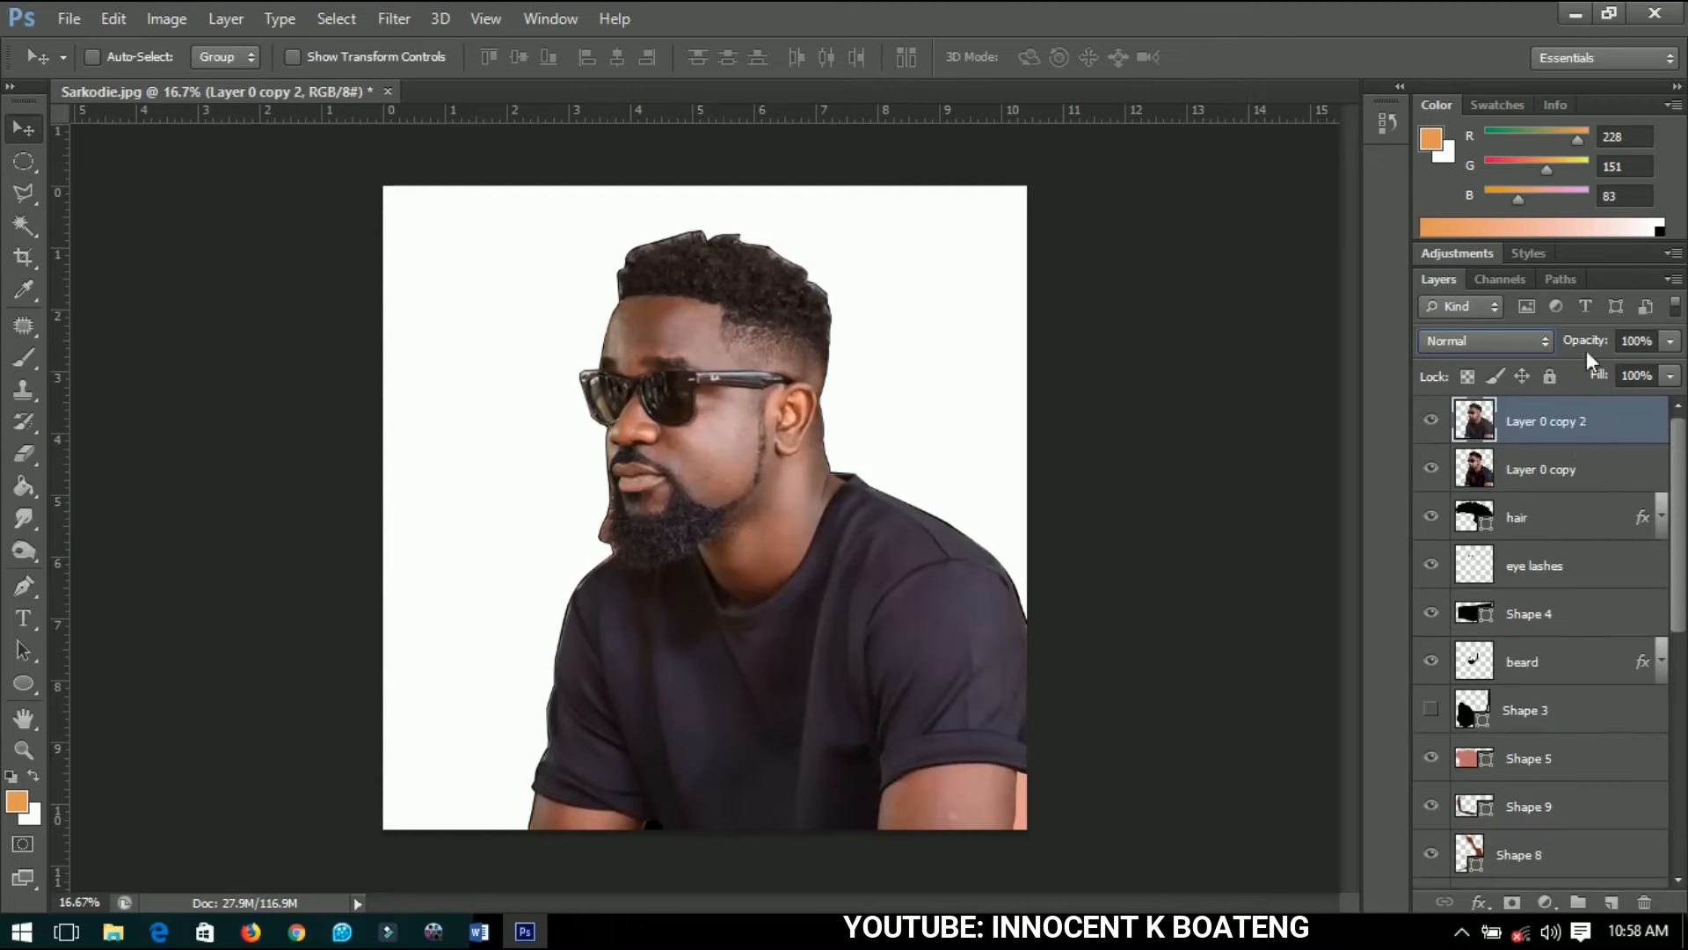
# Lower the opacity of the new photo copy to 12%.
pyautogui.moveTo(1586, 339); pyautogui.dragTo(1486, 340)
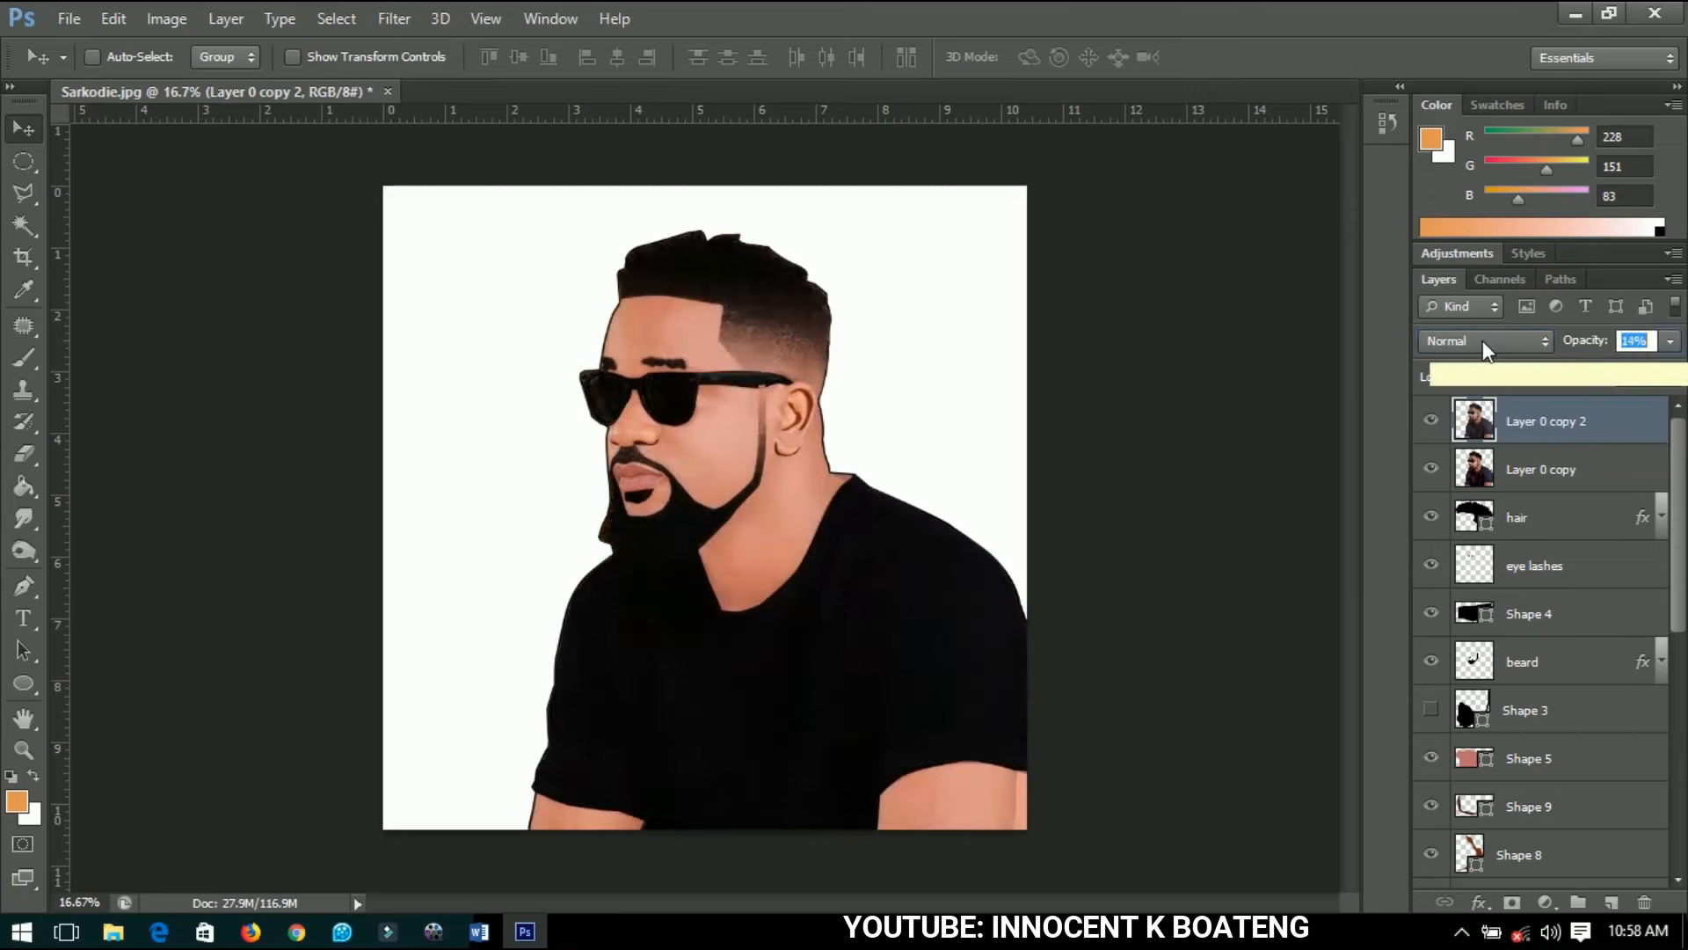
pyautogui.moveTo(1482, 340); pyautogui.dragTo(1472, 340)
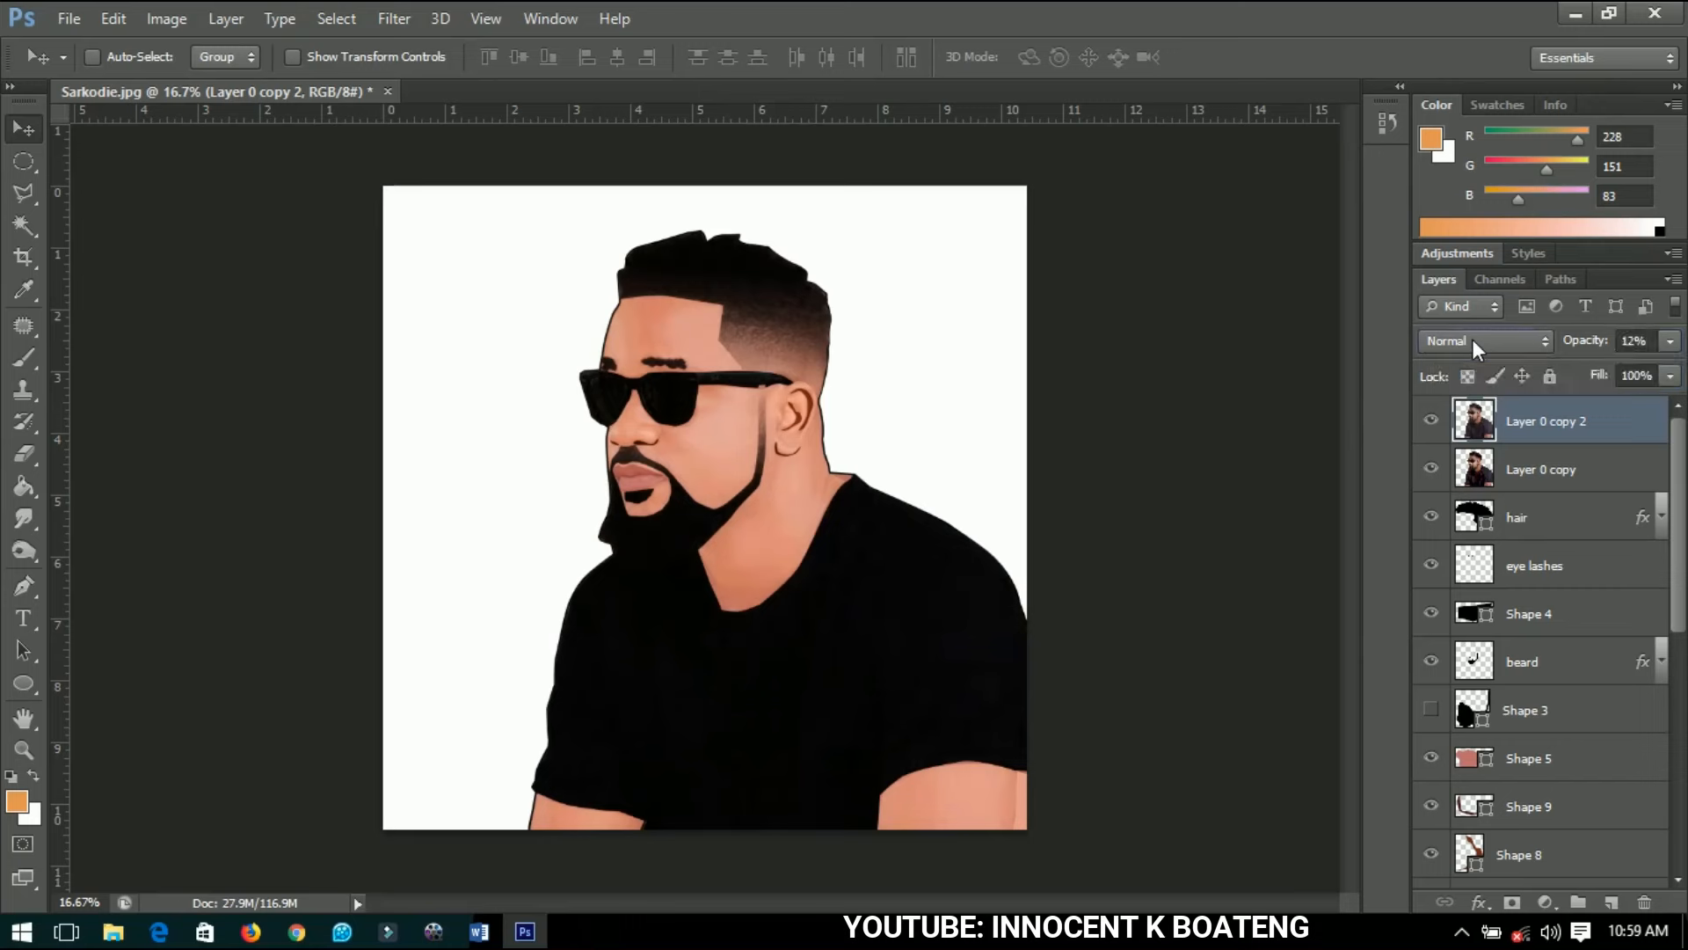
# Apply the Dust & Scratches filter to Layer 0 copy 2 with a radius of 13 pixels and threshold 0.
pyautogui.click(417, 11)
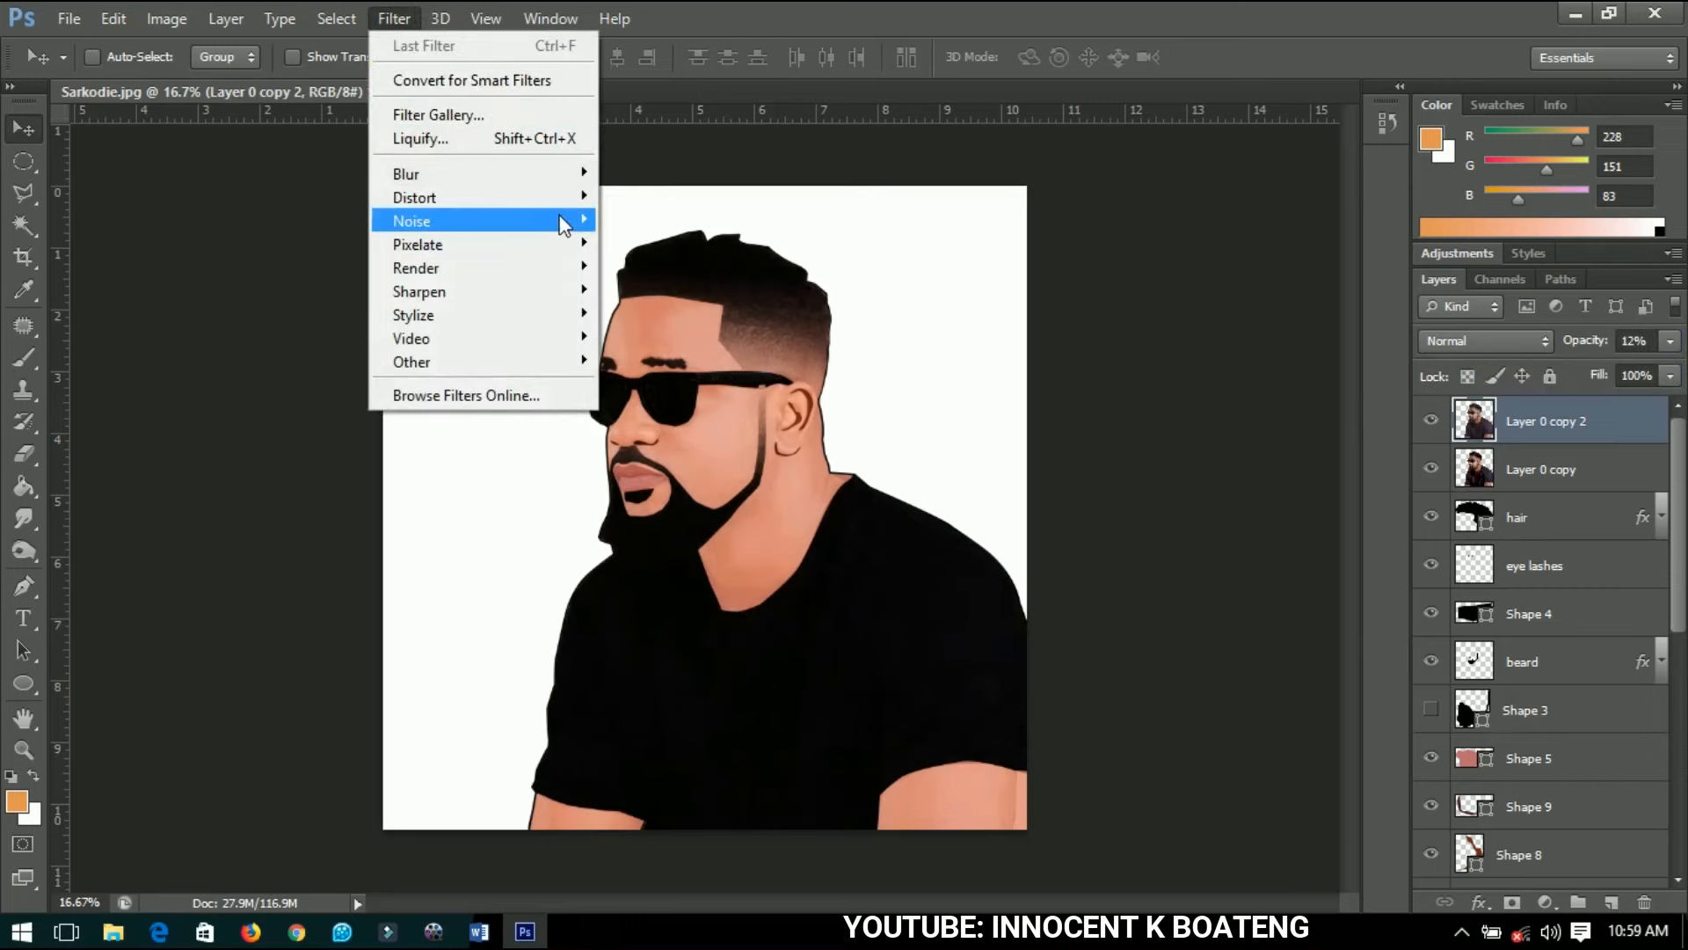
pyautogui.moveTo(570, 220)
pyautogui.click(677, 267)
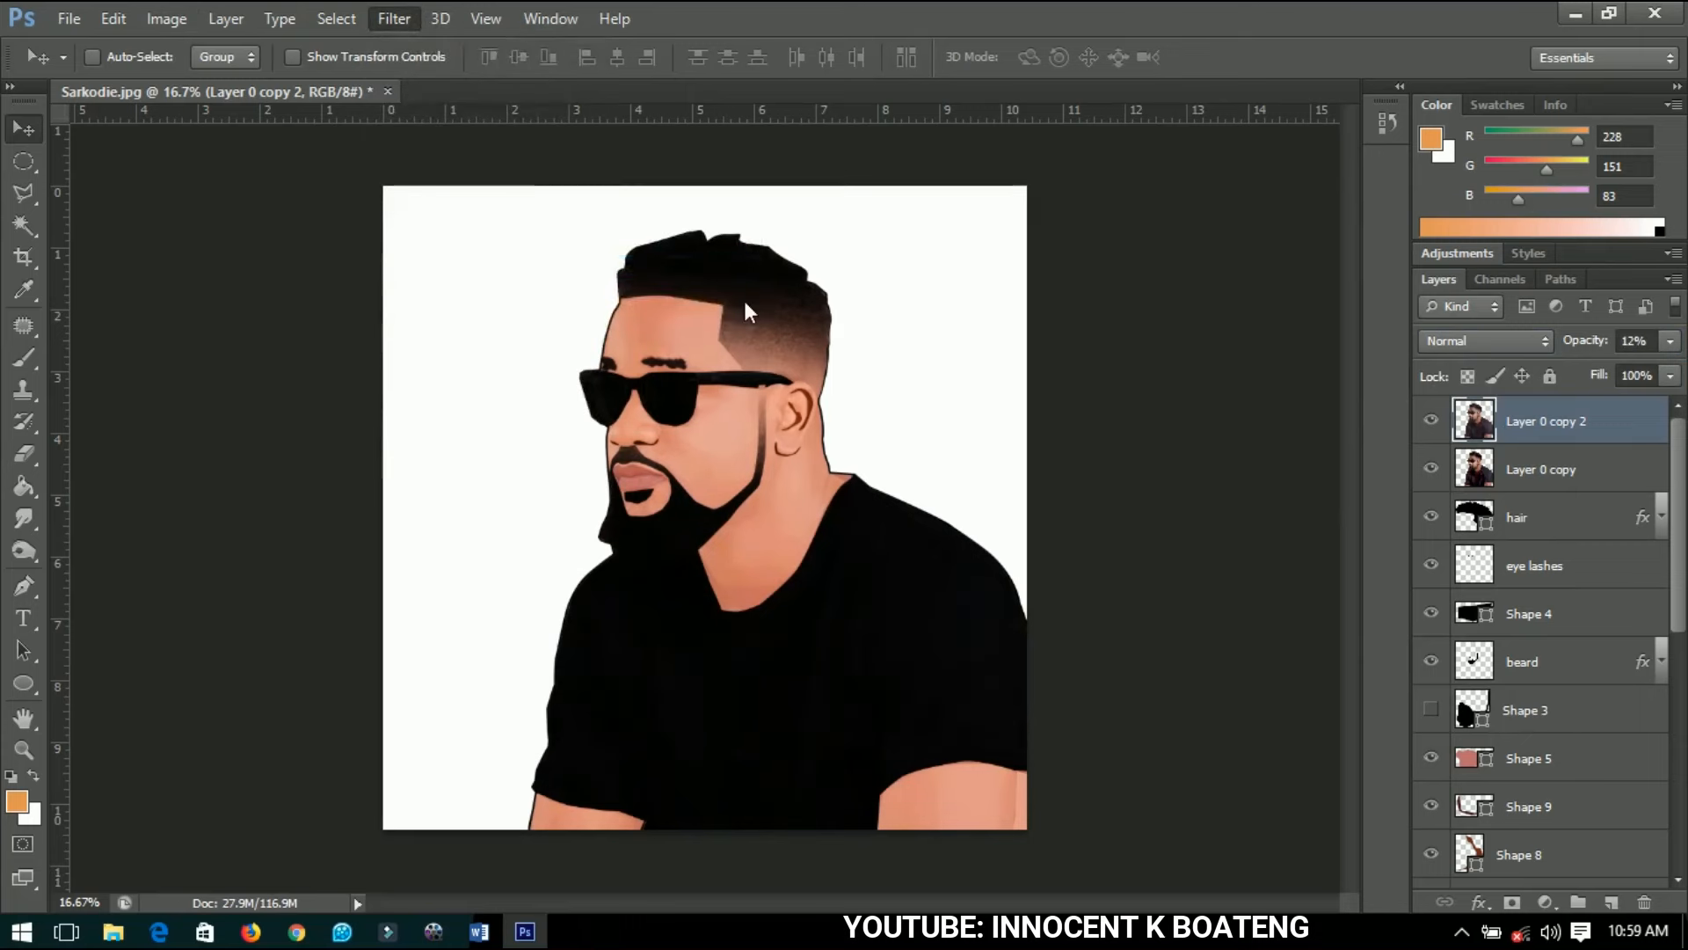
pyautogui.moveTo(1150, 689); pyautogui.dragTo(1163, 692)
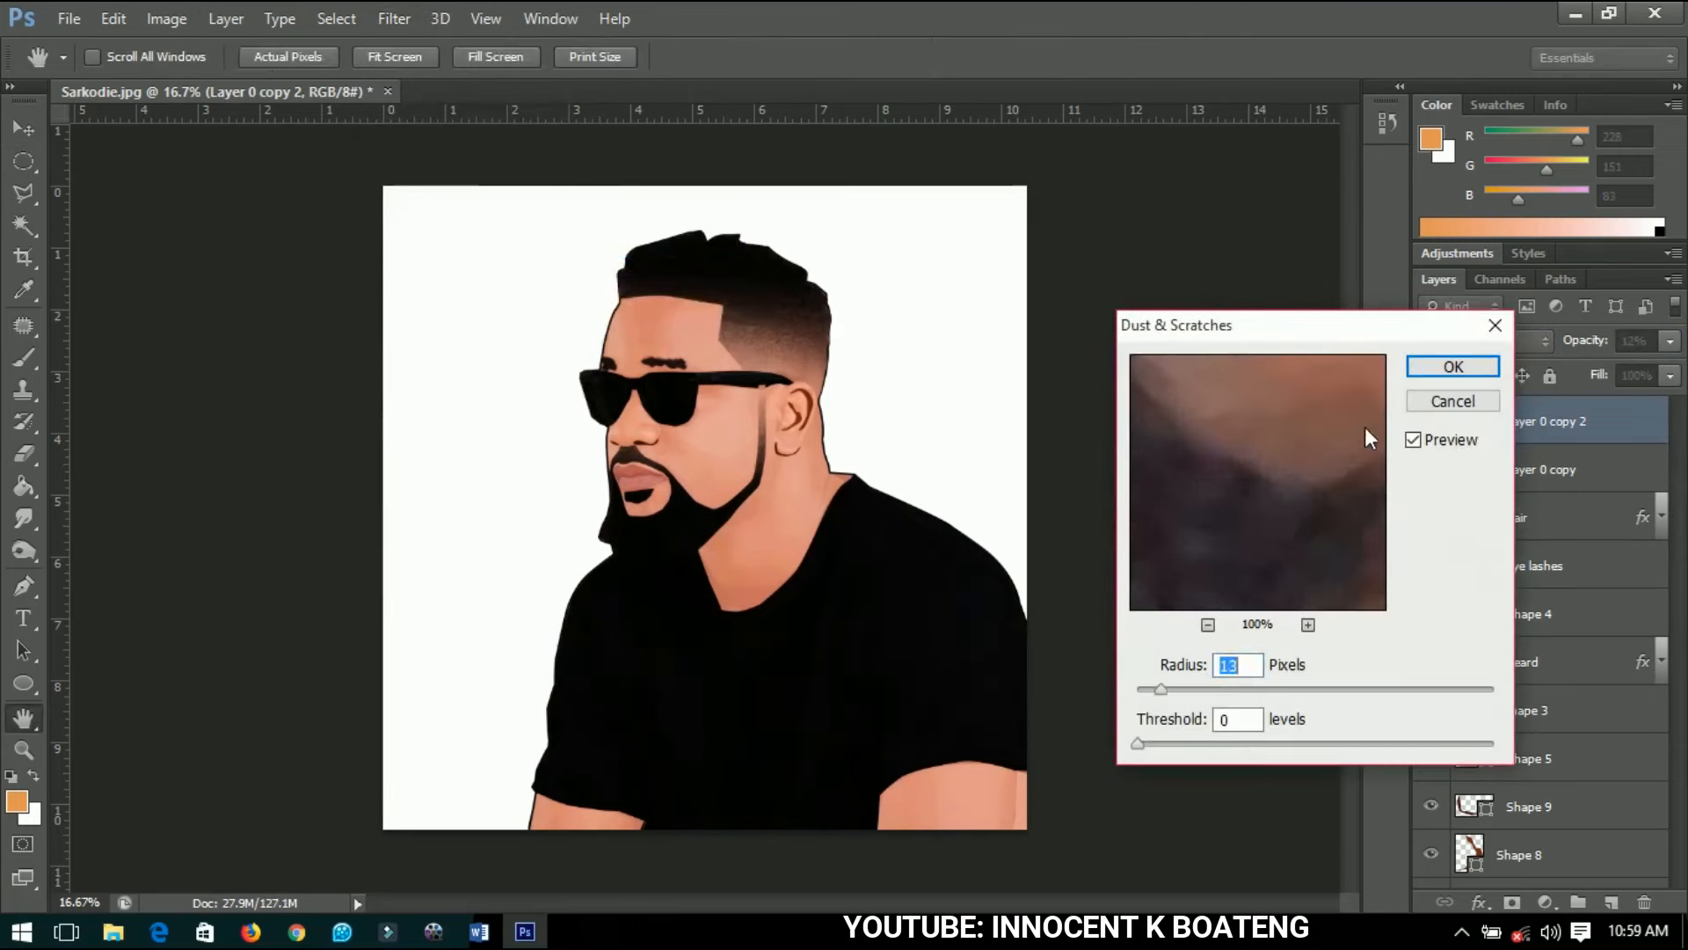
pyautogui.click(1442, 367)
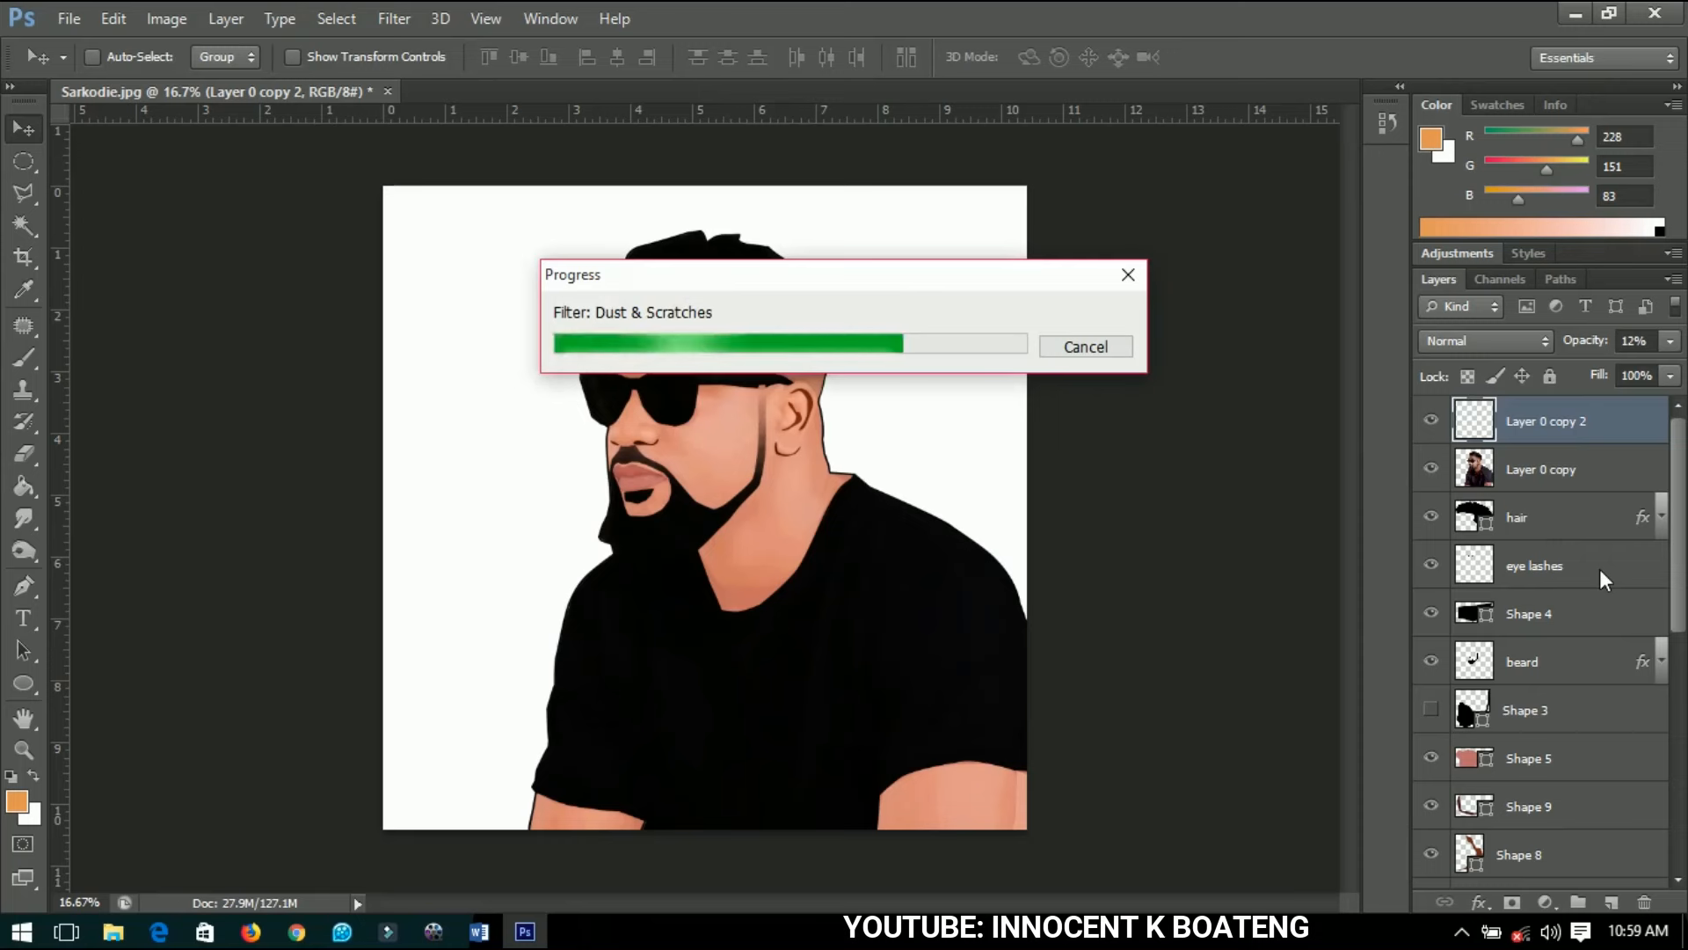
pyautogui.scroll(-2, 1598, 570)
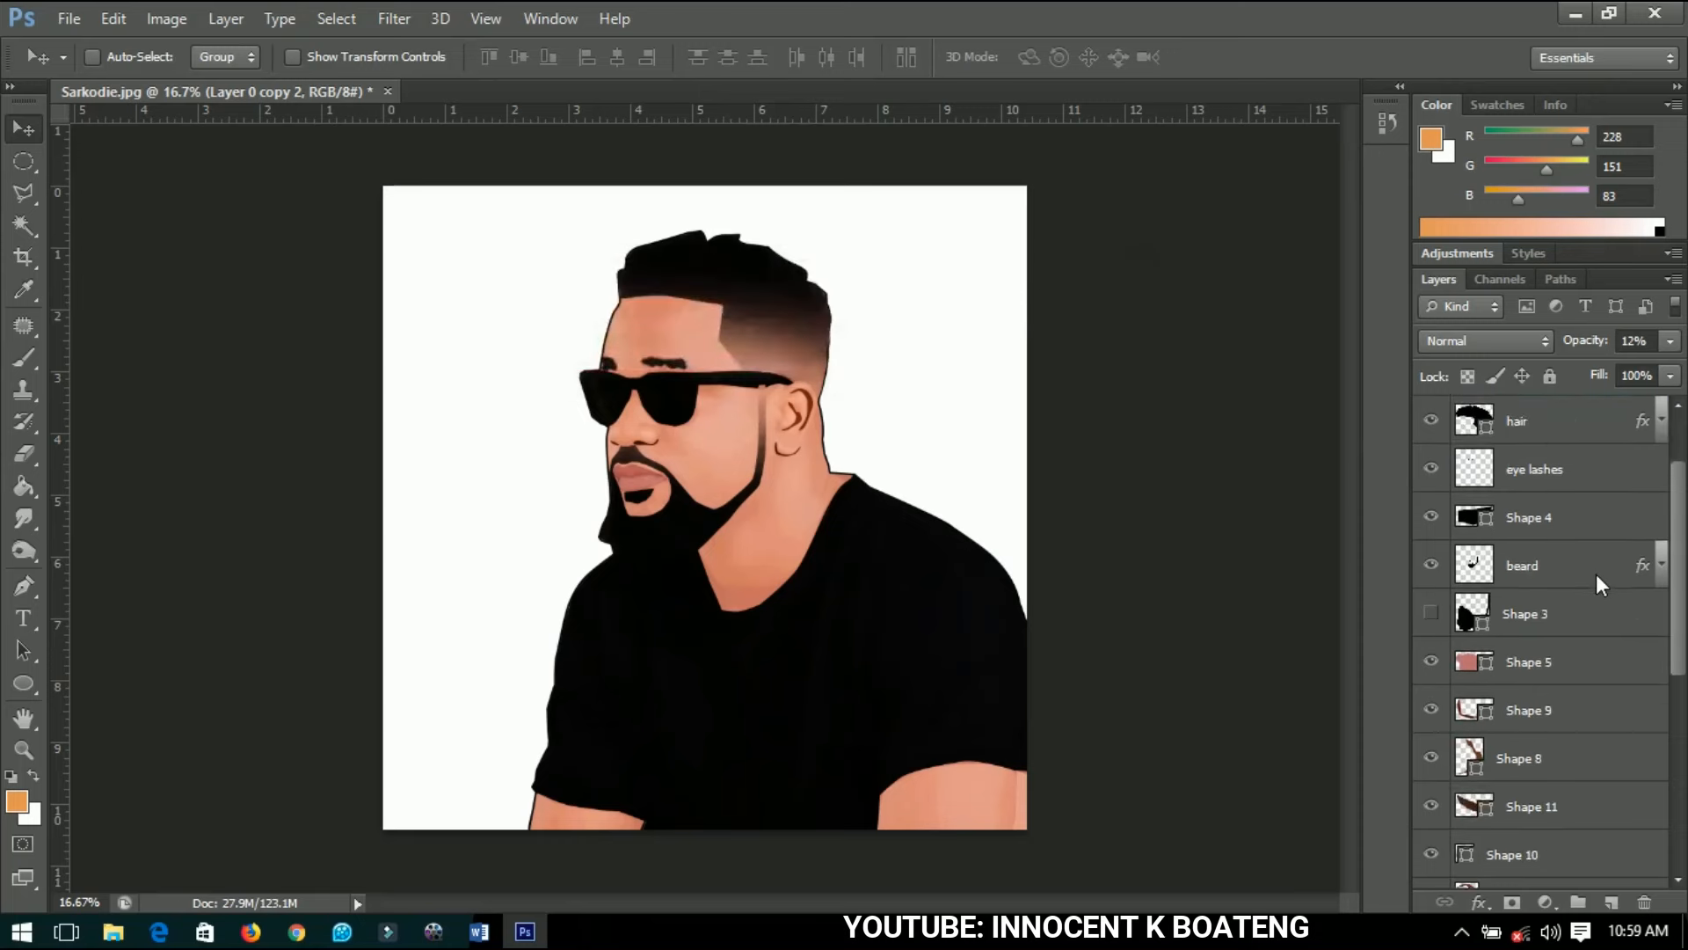
pyautogui.scroll(-5, 1596, 573)
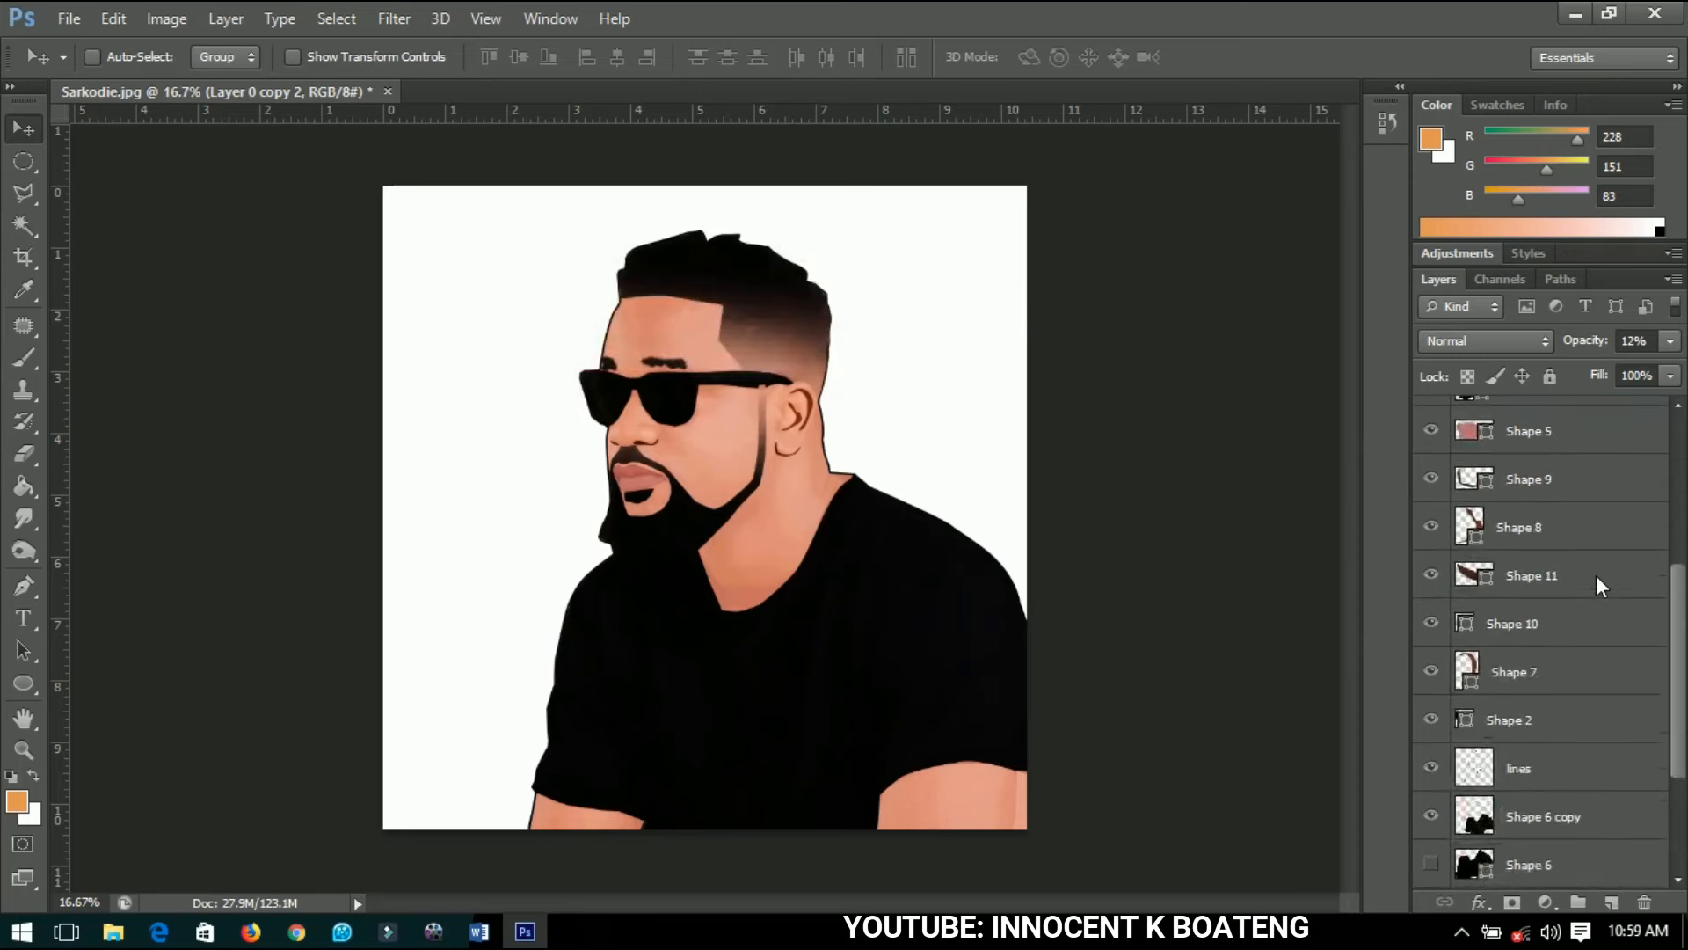
pyautogui.scroll(7, 1595, 575)
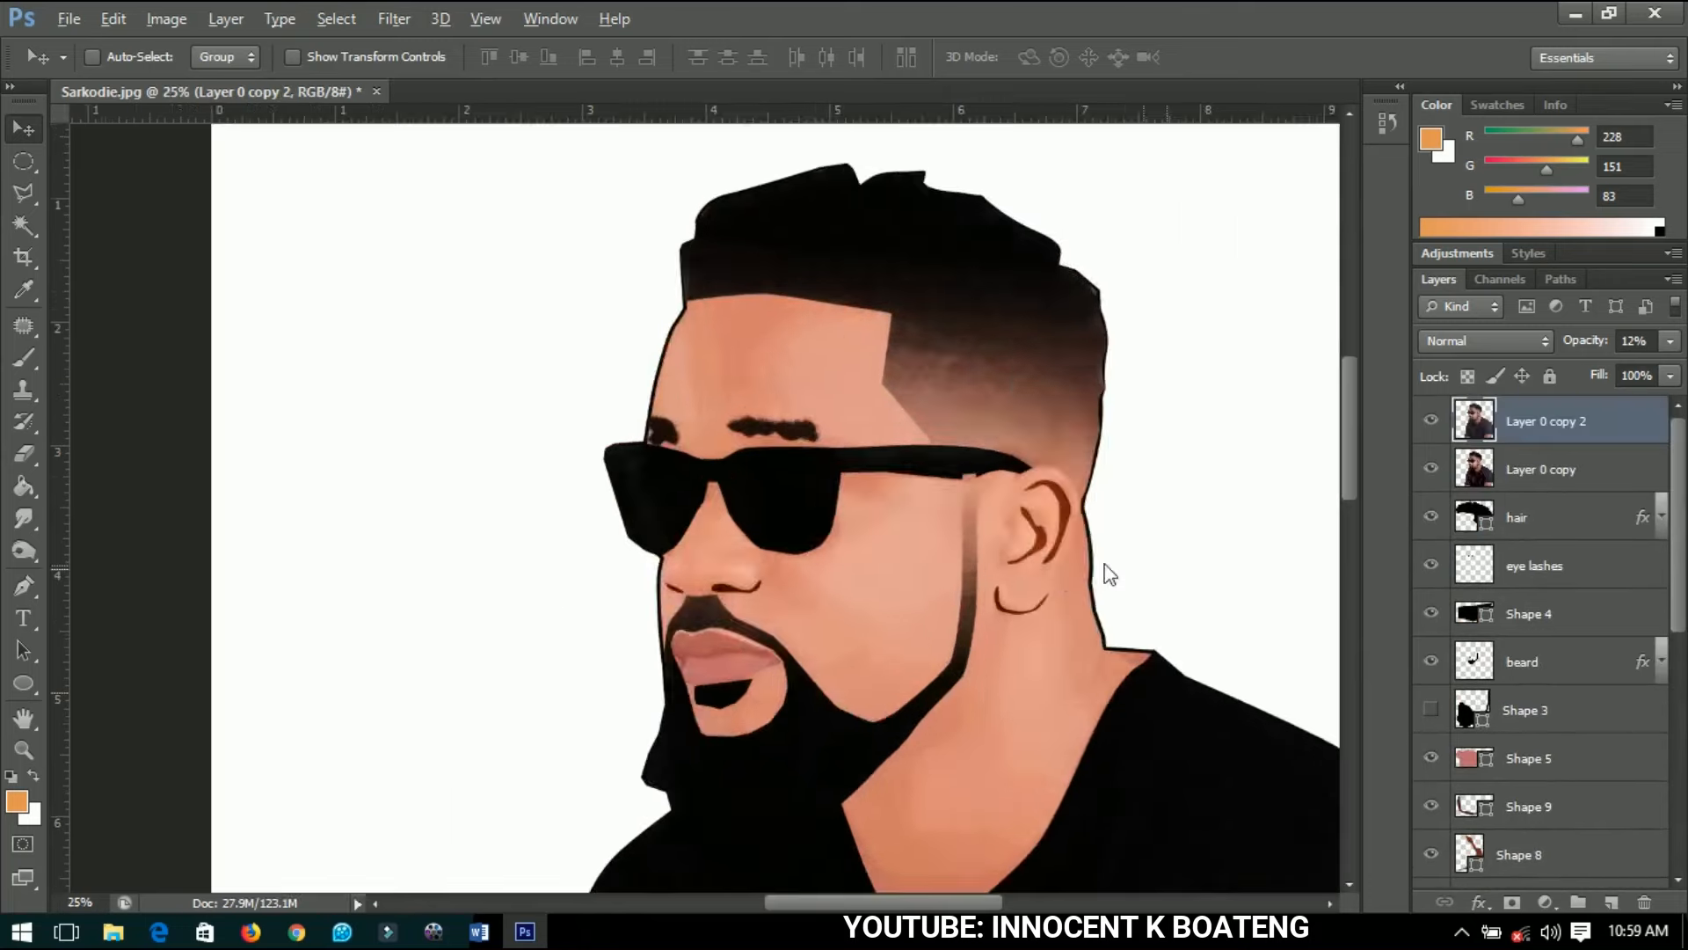
# On the beard layer, outline the sideburn's top end overlapping the sunglasses' temple with the Polygonal Lasso, delete it and deselect.
pyautogui.scroll(4, 979, 528)
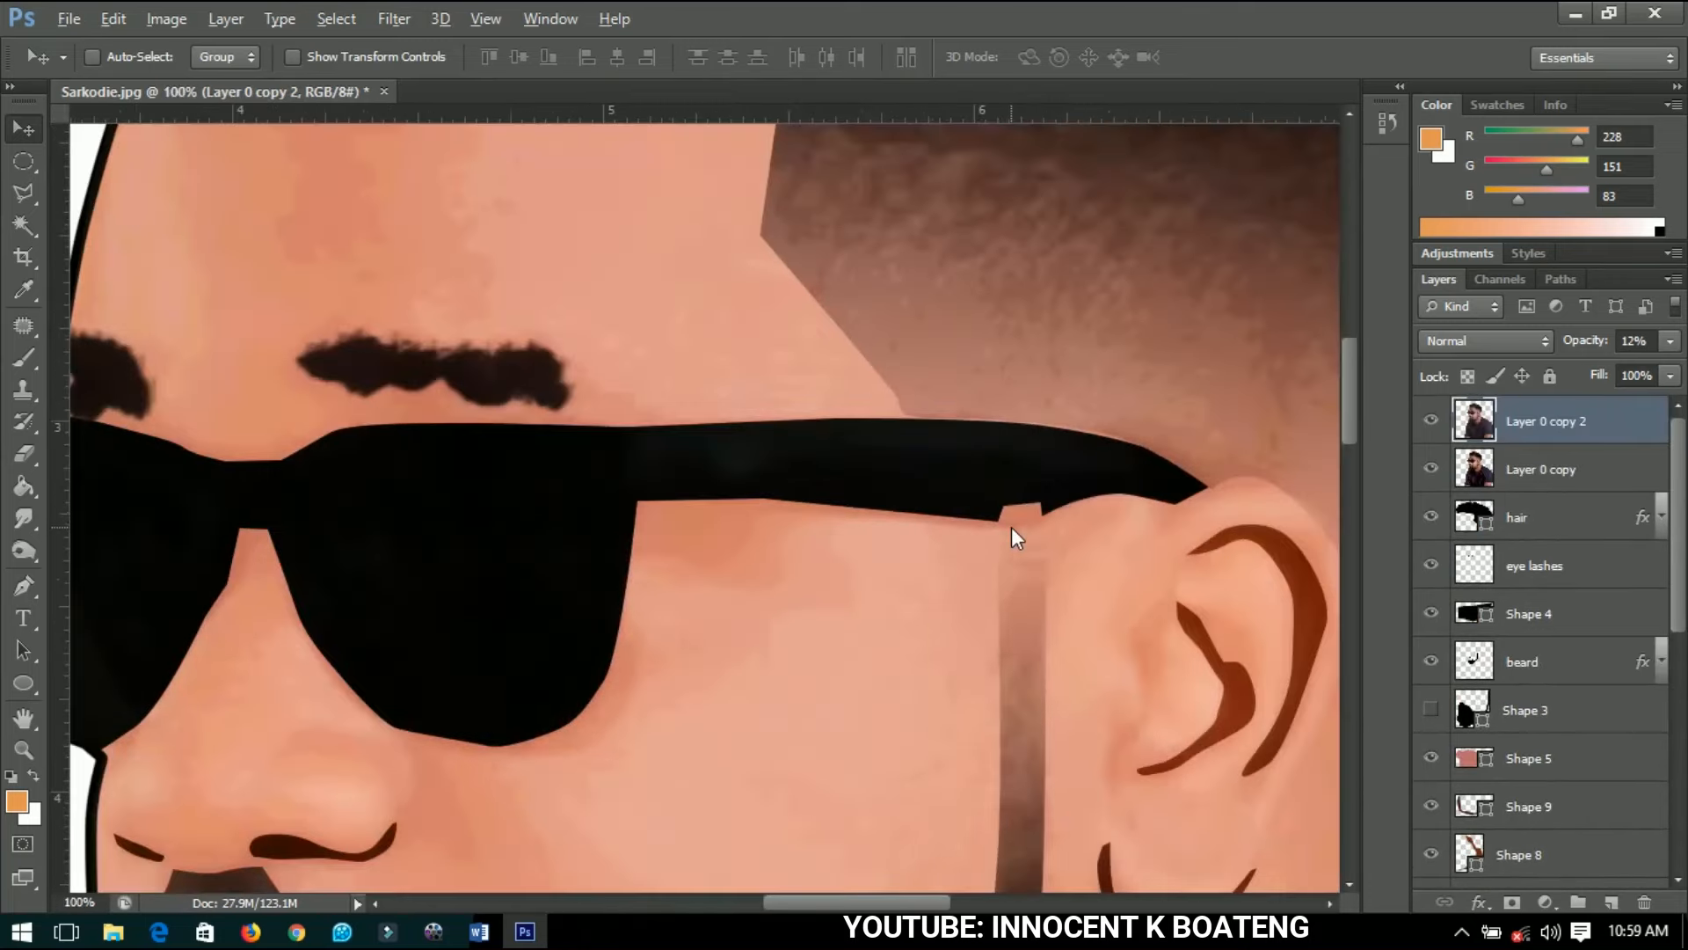
pyautogui.rightClick(1017, 589)
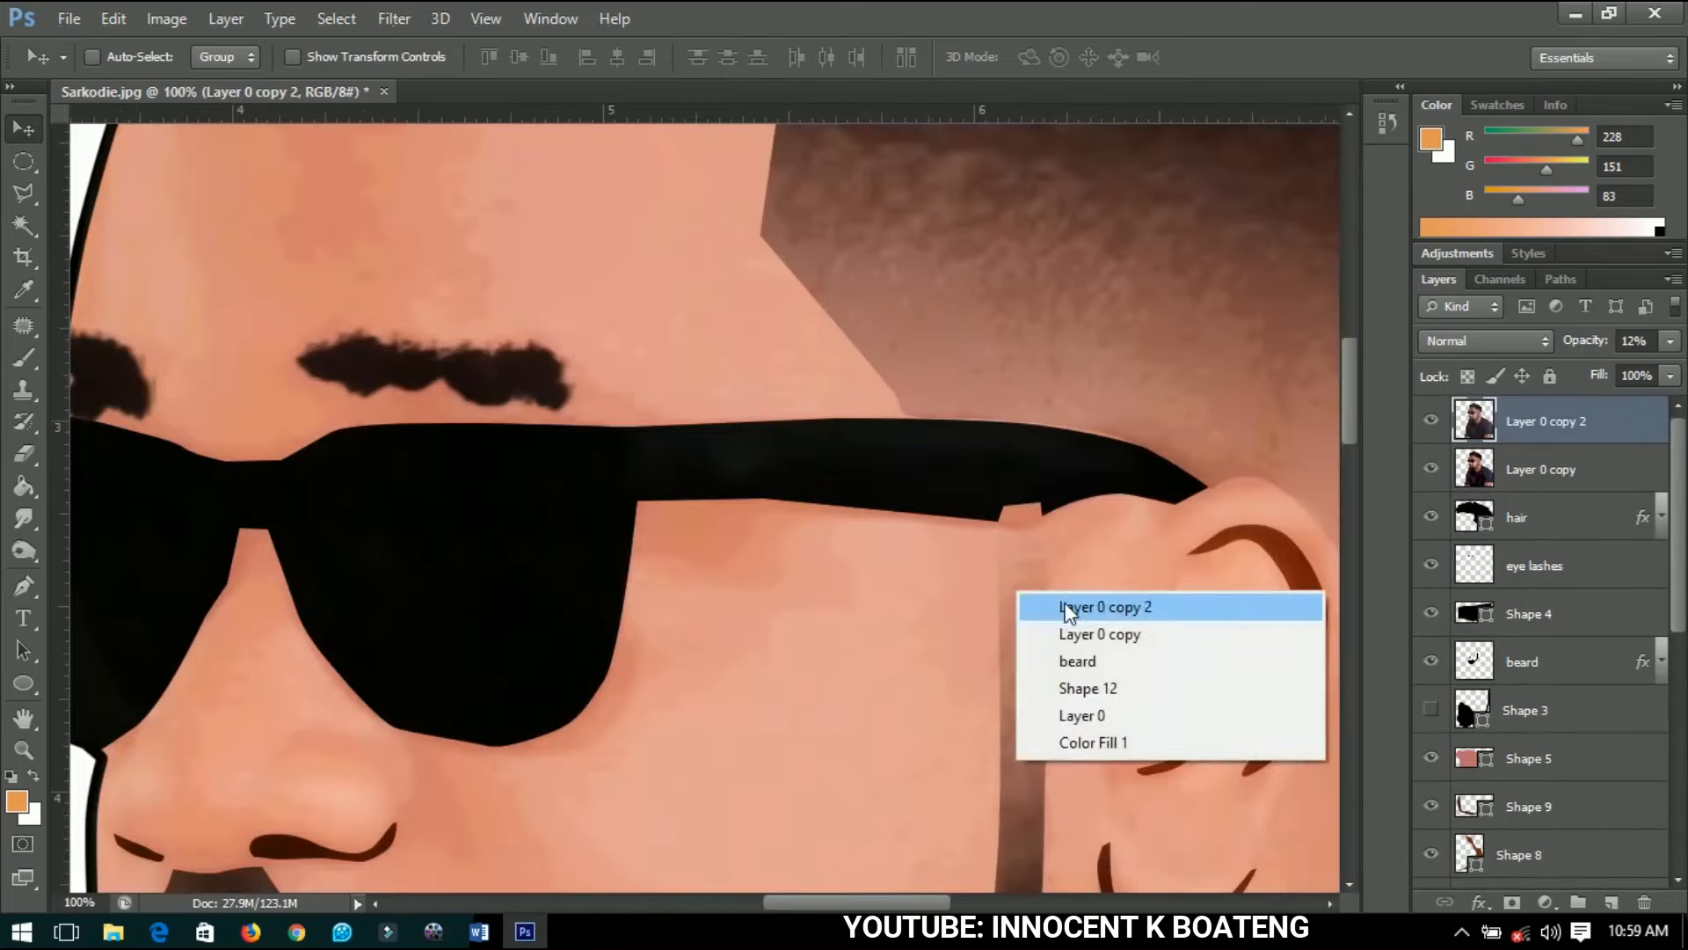
pyautogui.click(1075, 661)
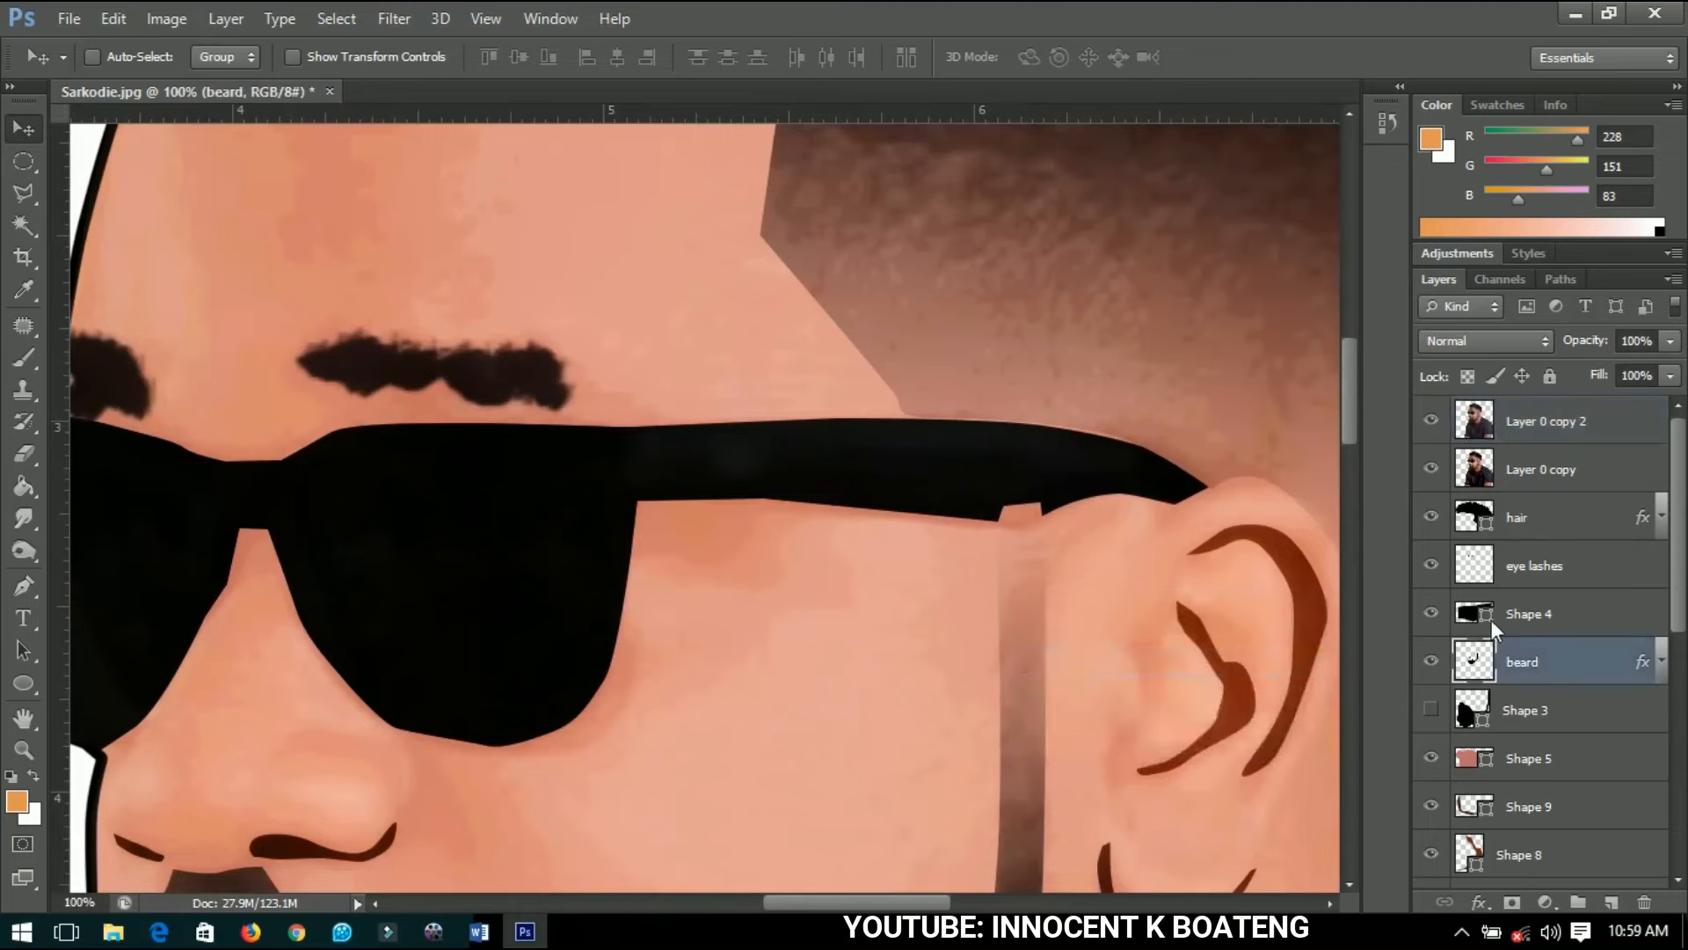
pyautogui.rightClick(1588, 662)
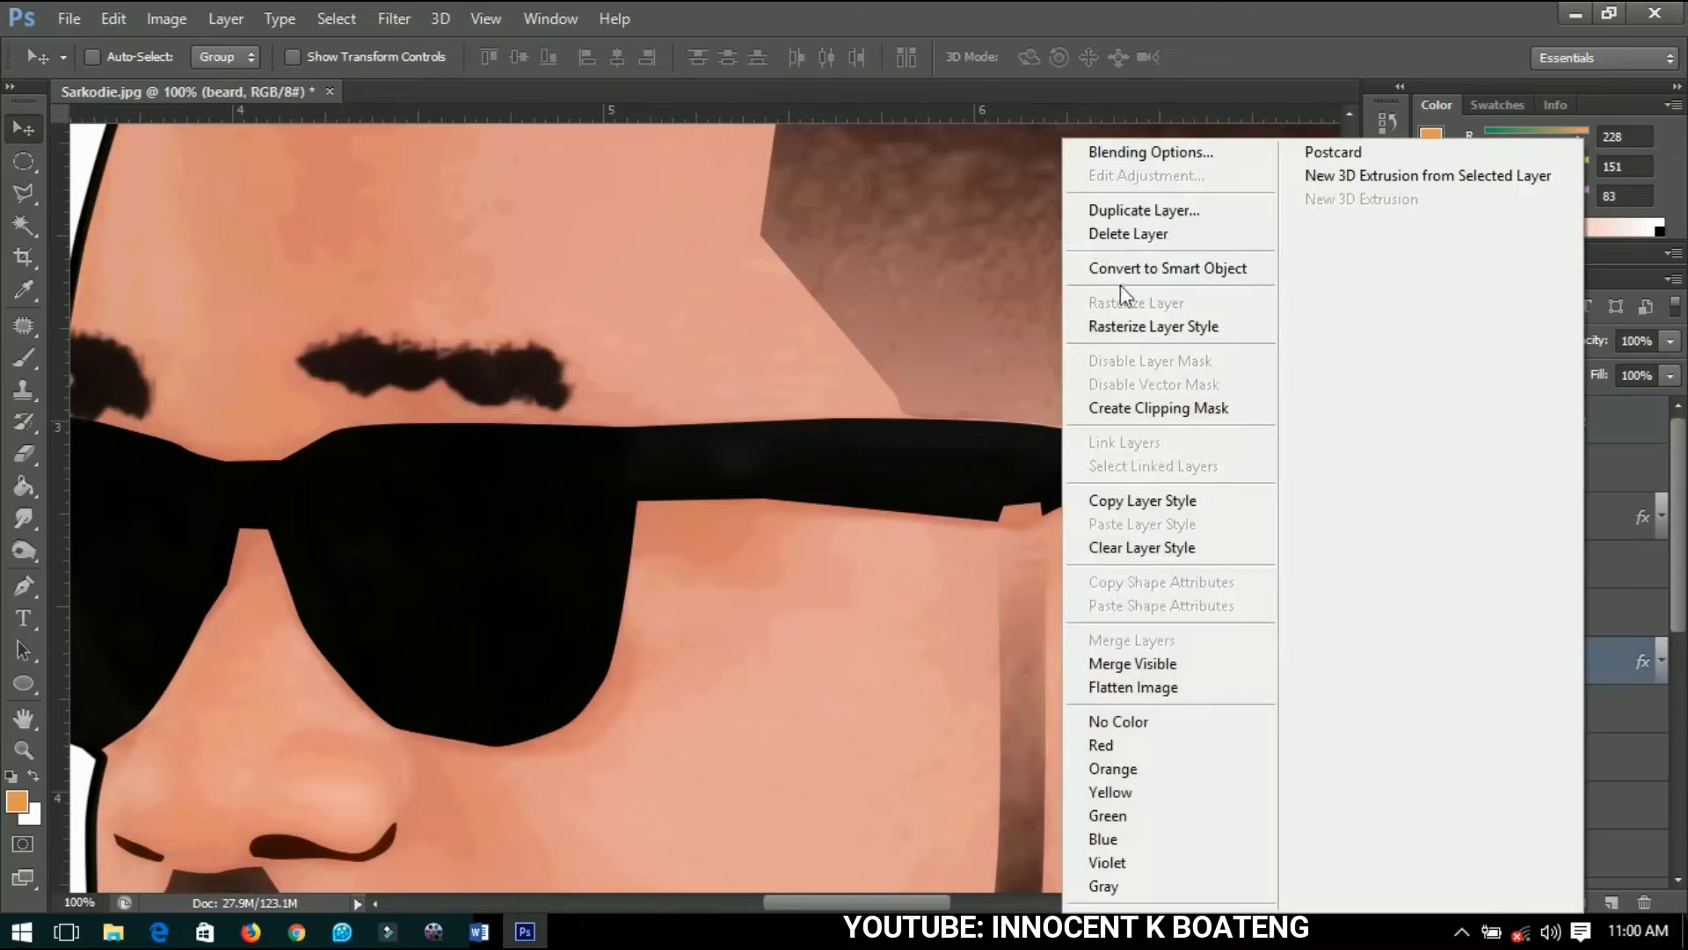
pyautogui.click(819, 344)
pyautogui.click(19, 193)
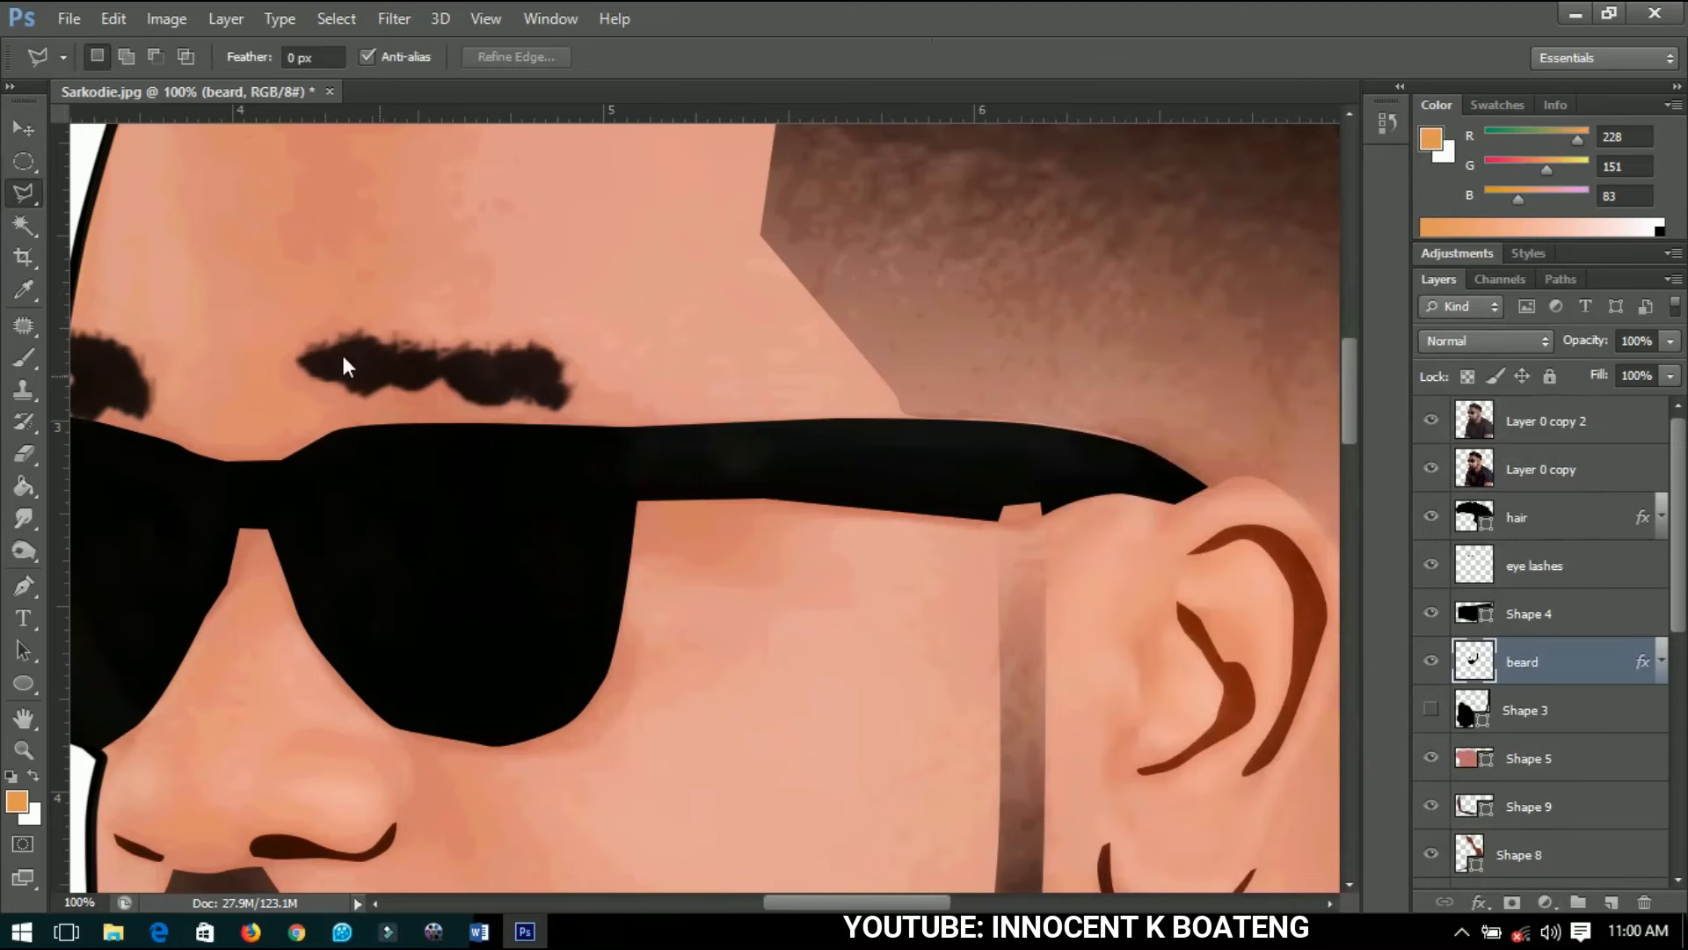
pyautogui.click(1038, 523)
pyautogui.click(1058, 498)
pyautogui.click(1044, 483)
pyautogui.click(980, 503)
pyautogui.doubleClick(994, 520)
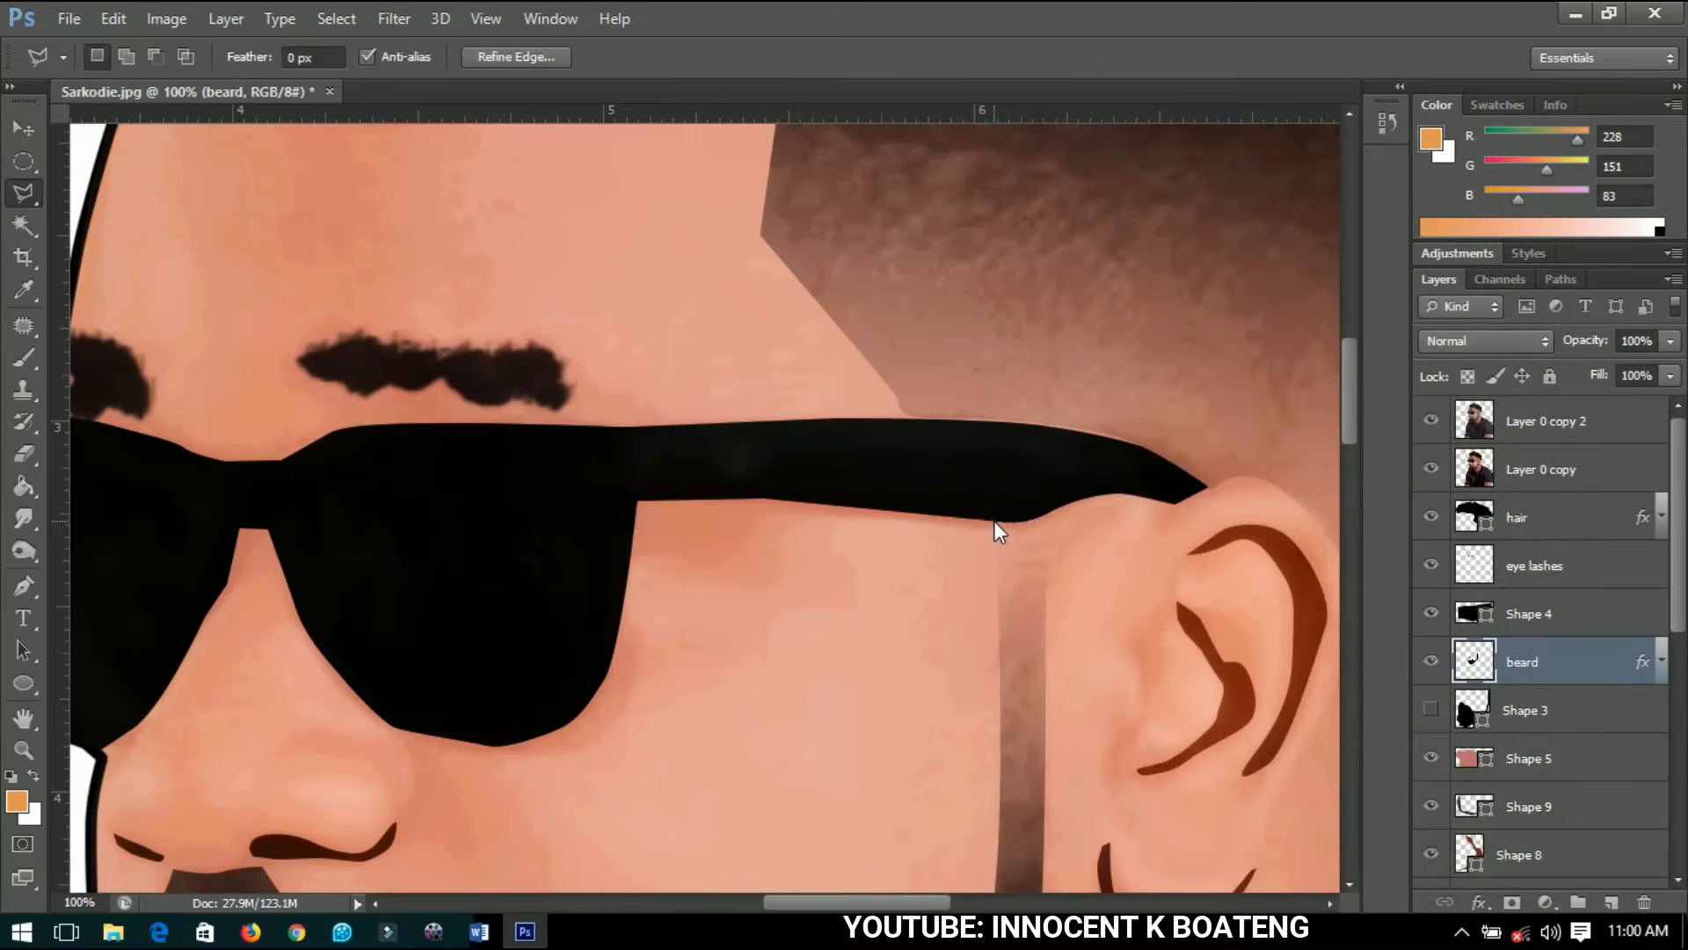
pyautogui.hotkey('ctrl', 'd')
pyautogui.hotkey('ctrl', '0')
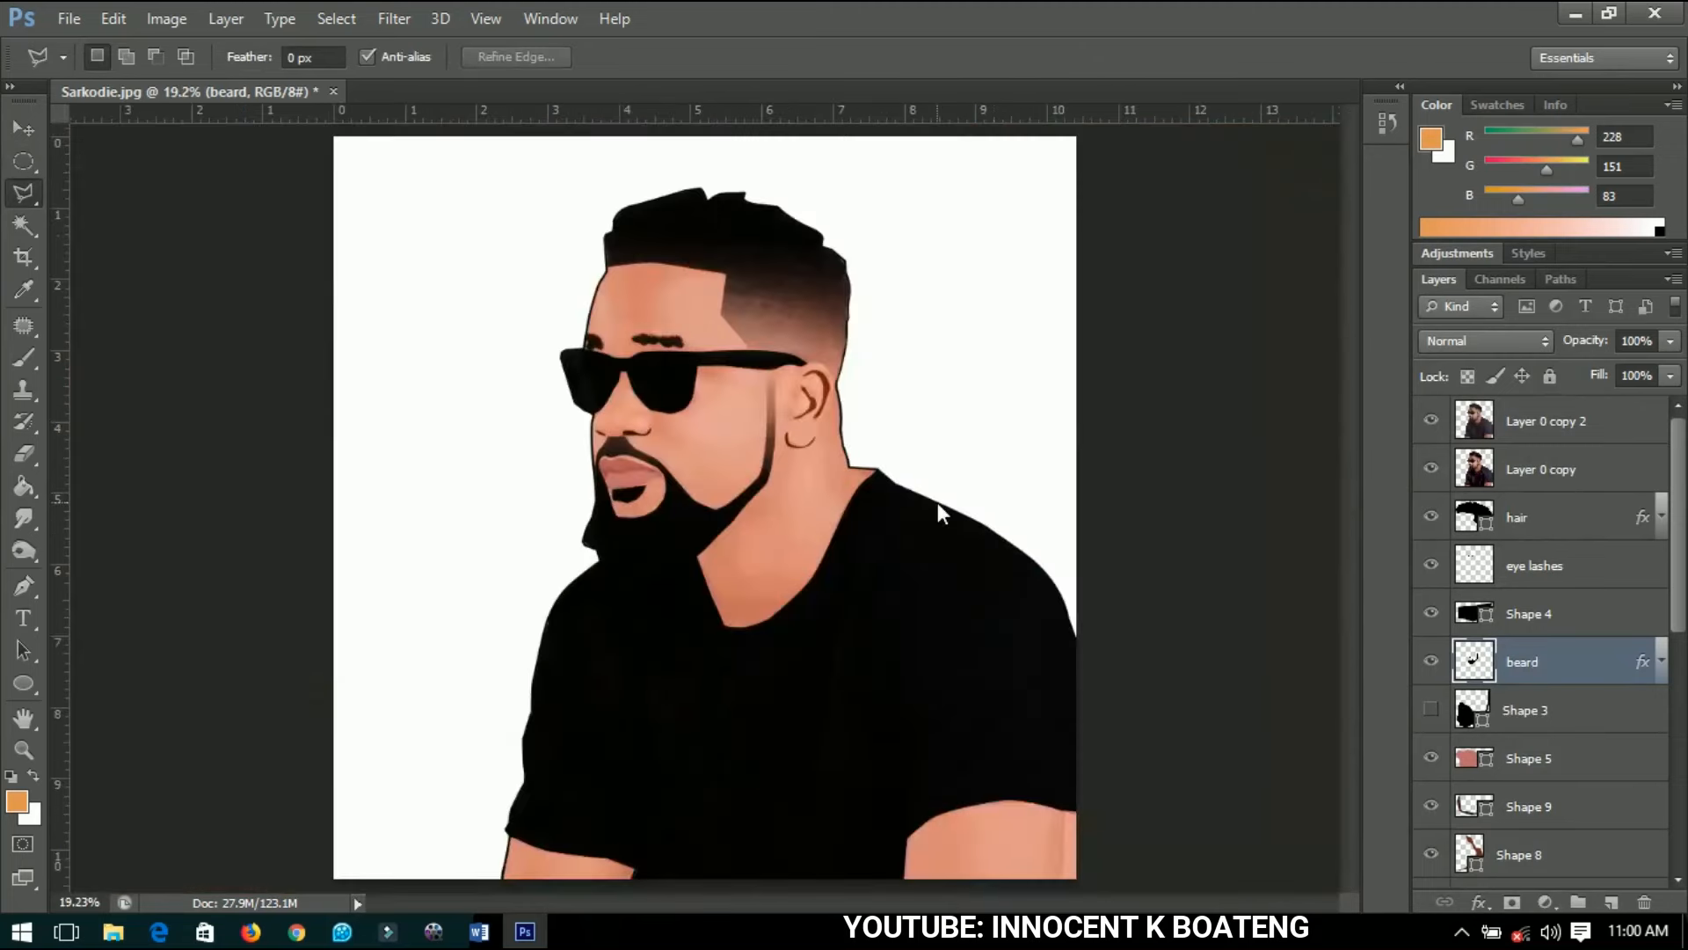
# Hide the lines layer and change the Color Fill 1 background to a bright, fully saturated cyan with hue 179.
pyautogui.scroll(-5, 1562, 655)
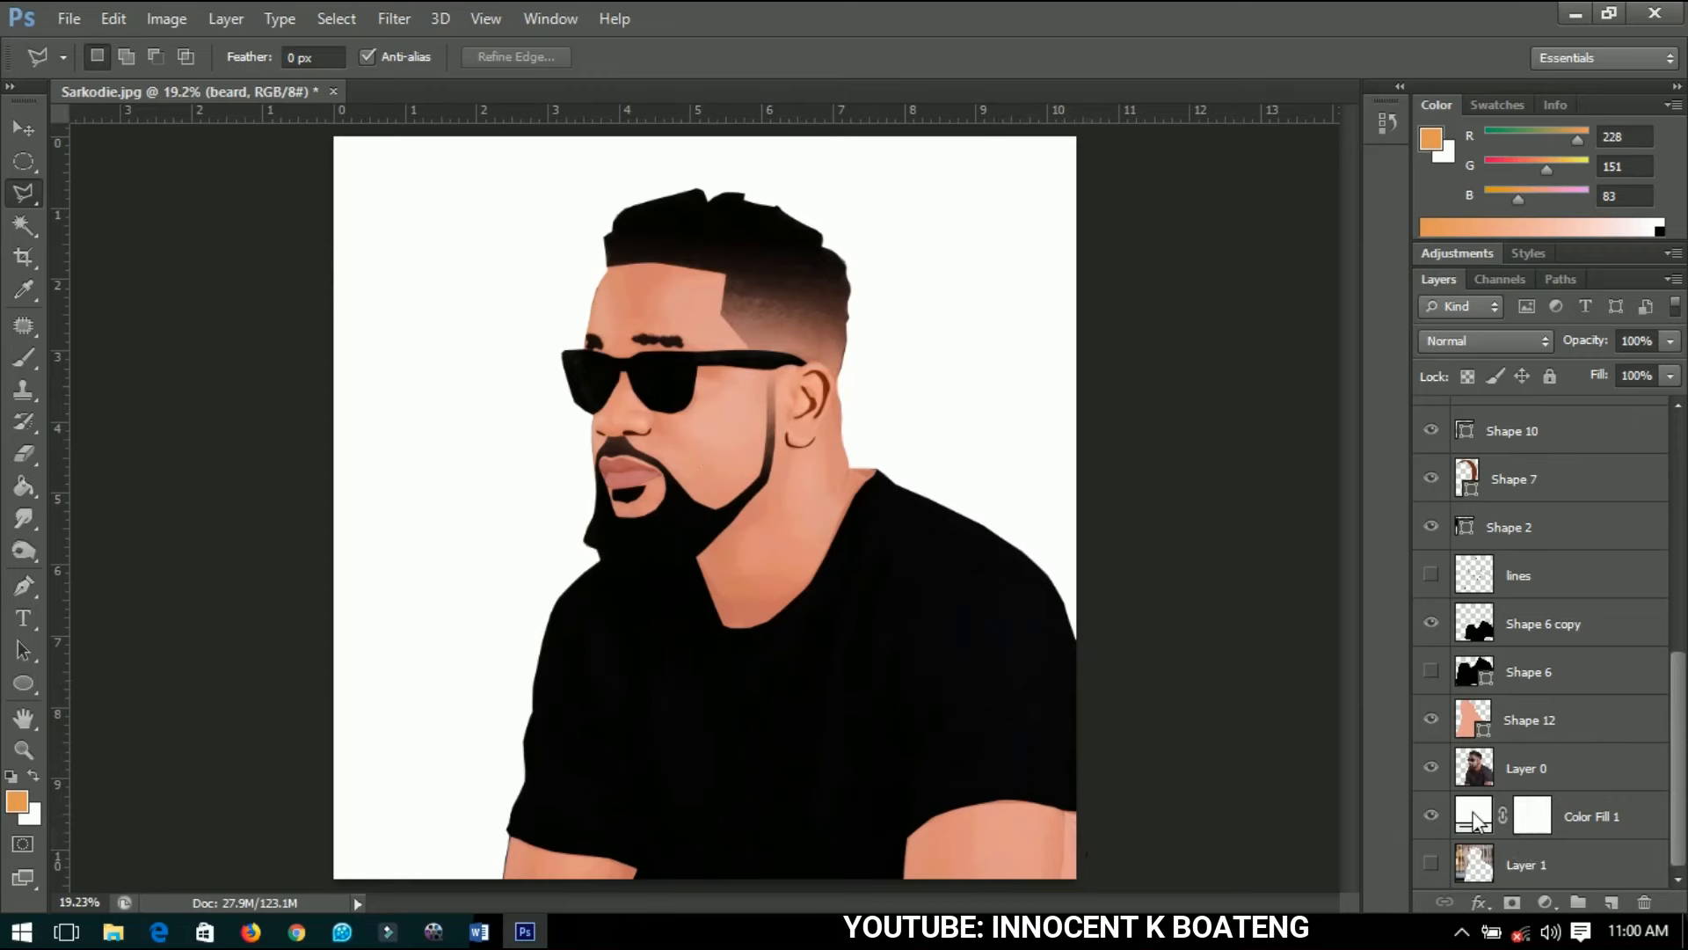
pyautogui.doubleClick(1532, 805)
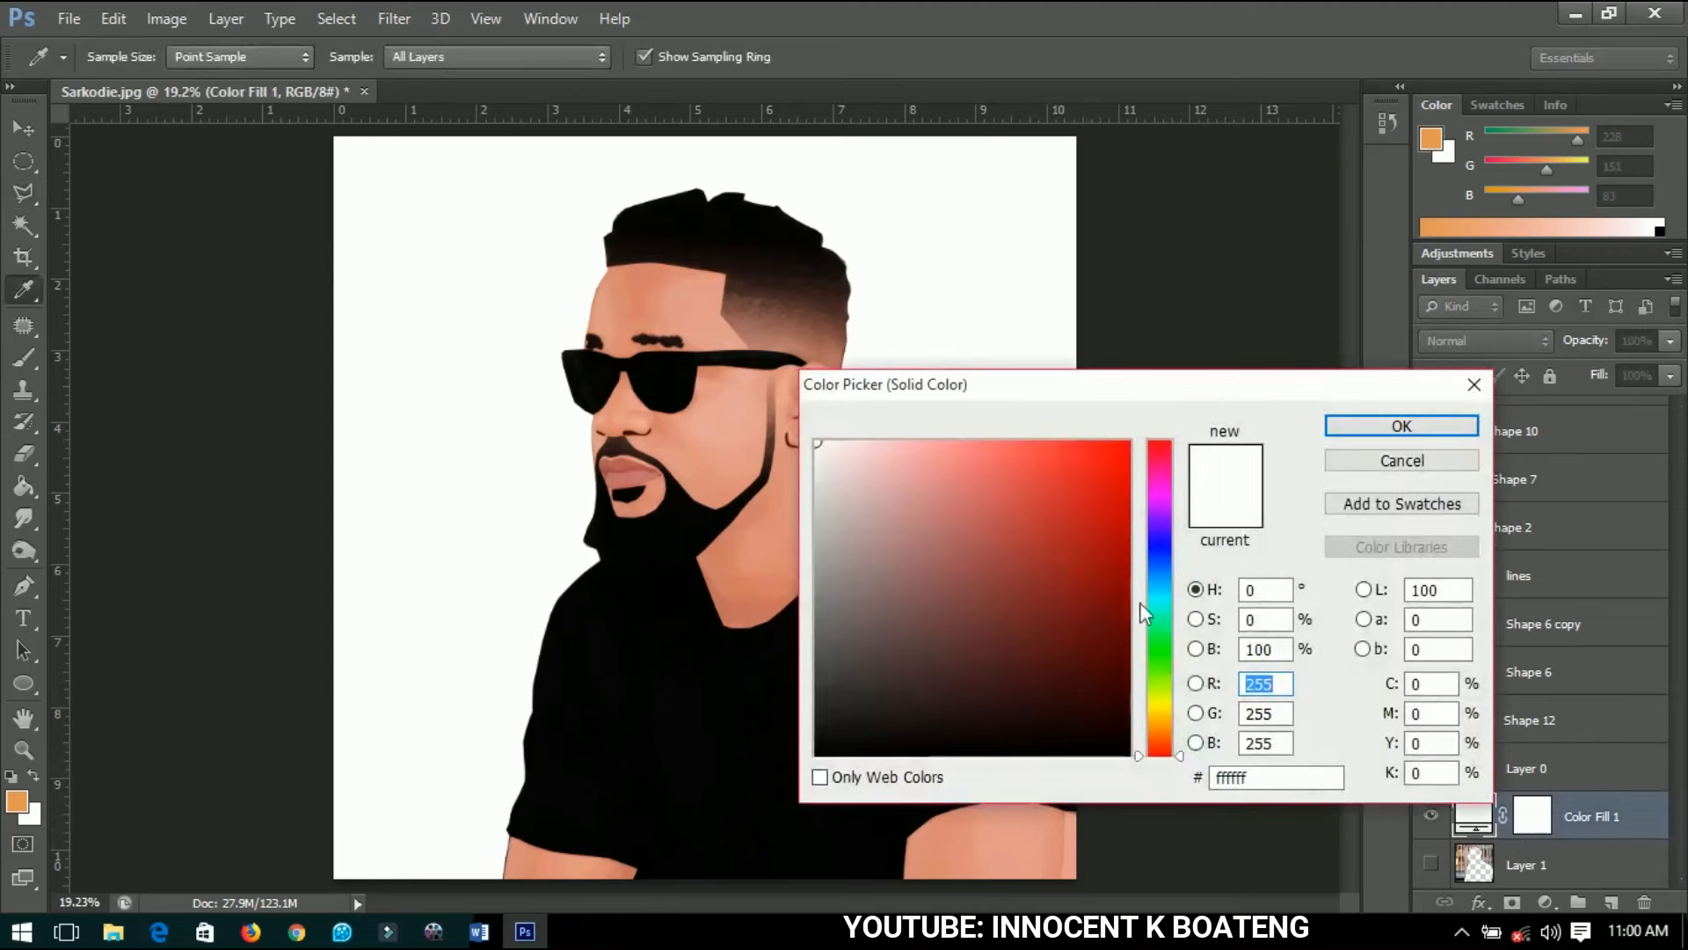
pyautogui.click(1163, 599)
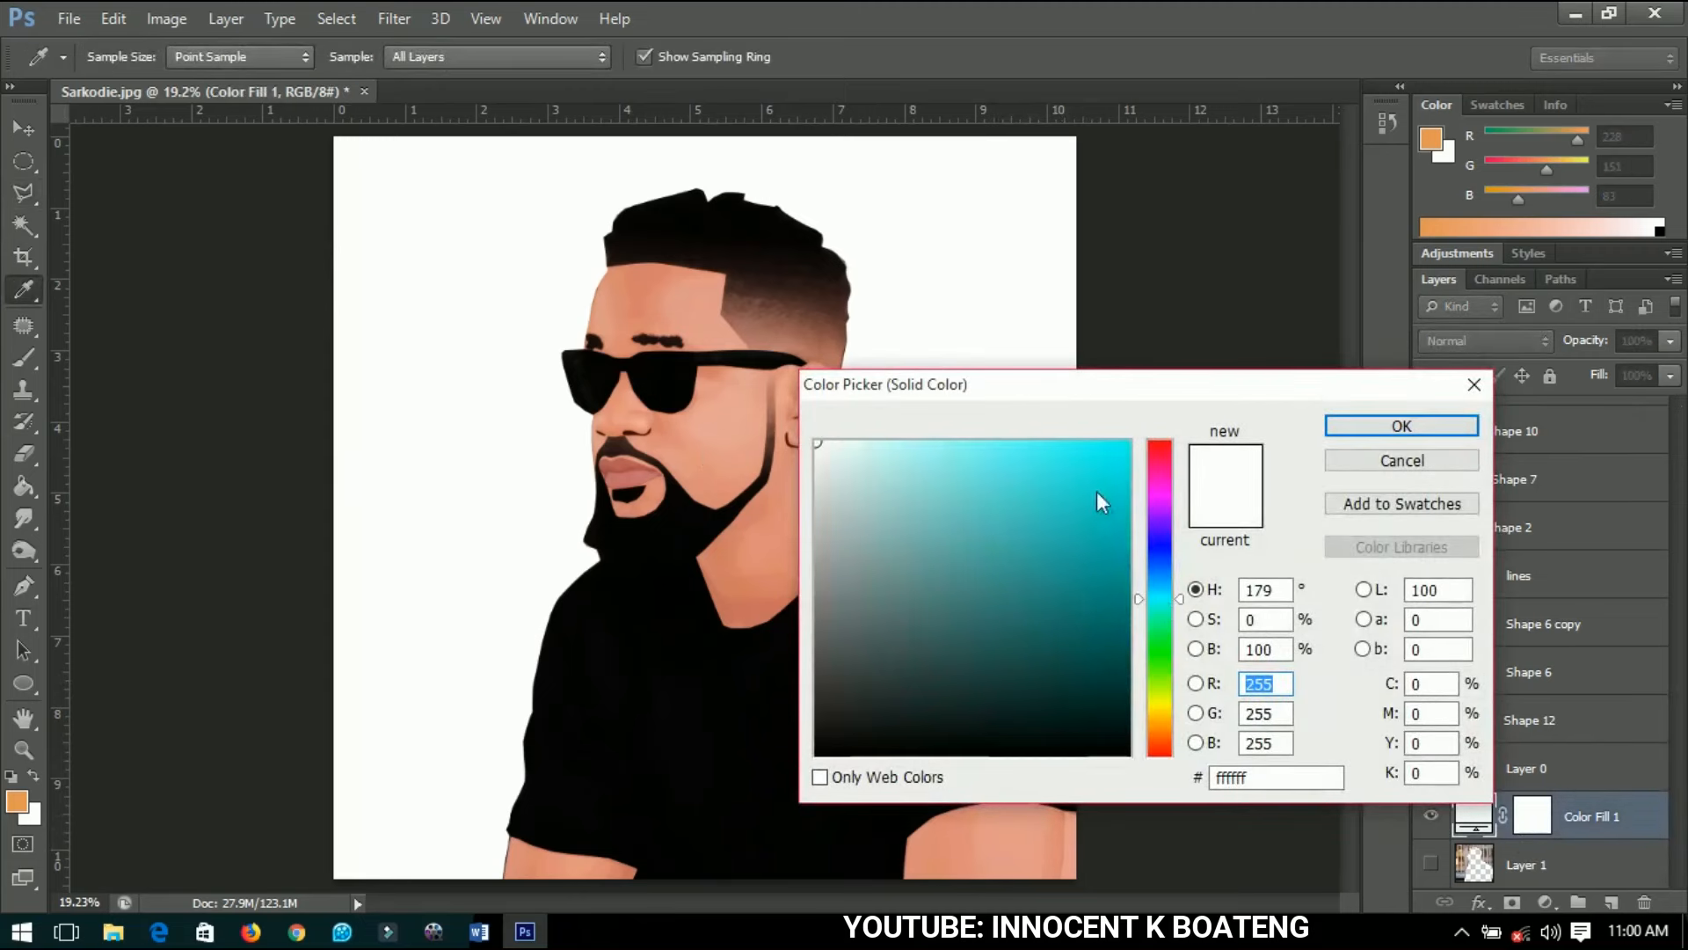
pyautogui.click(1130, 442)
pyautogui.click(1358, 424)
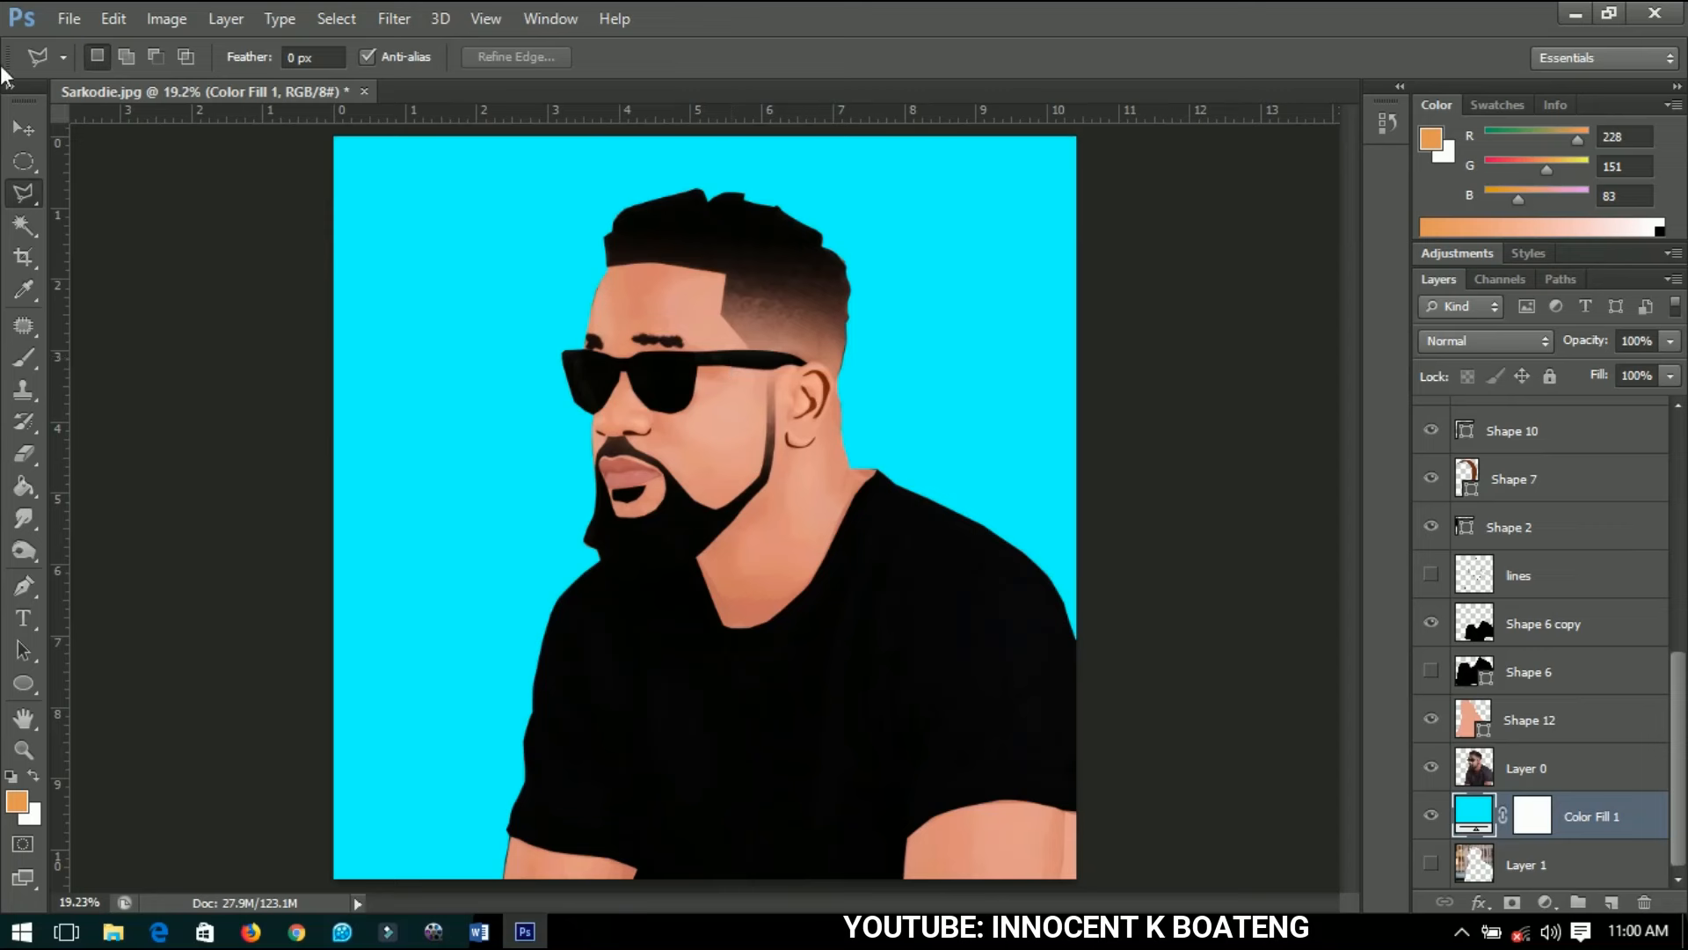
pyautogui.click(24, 128)
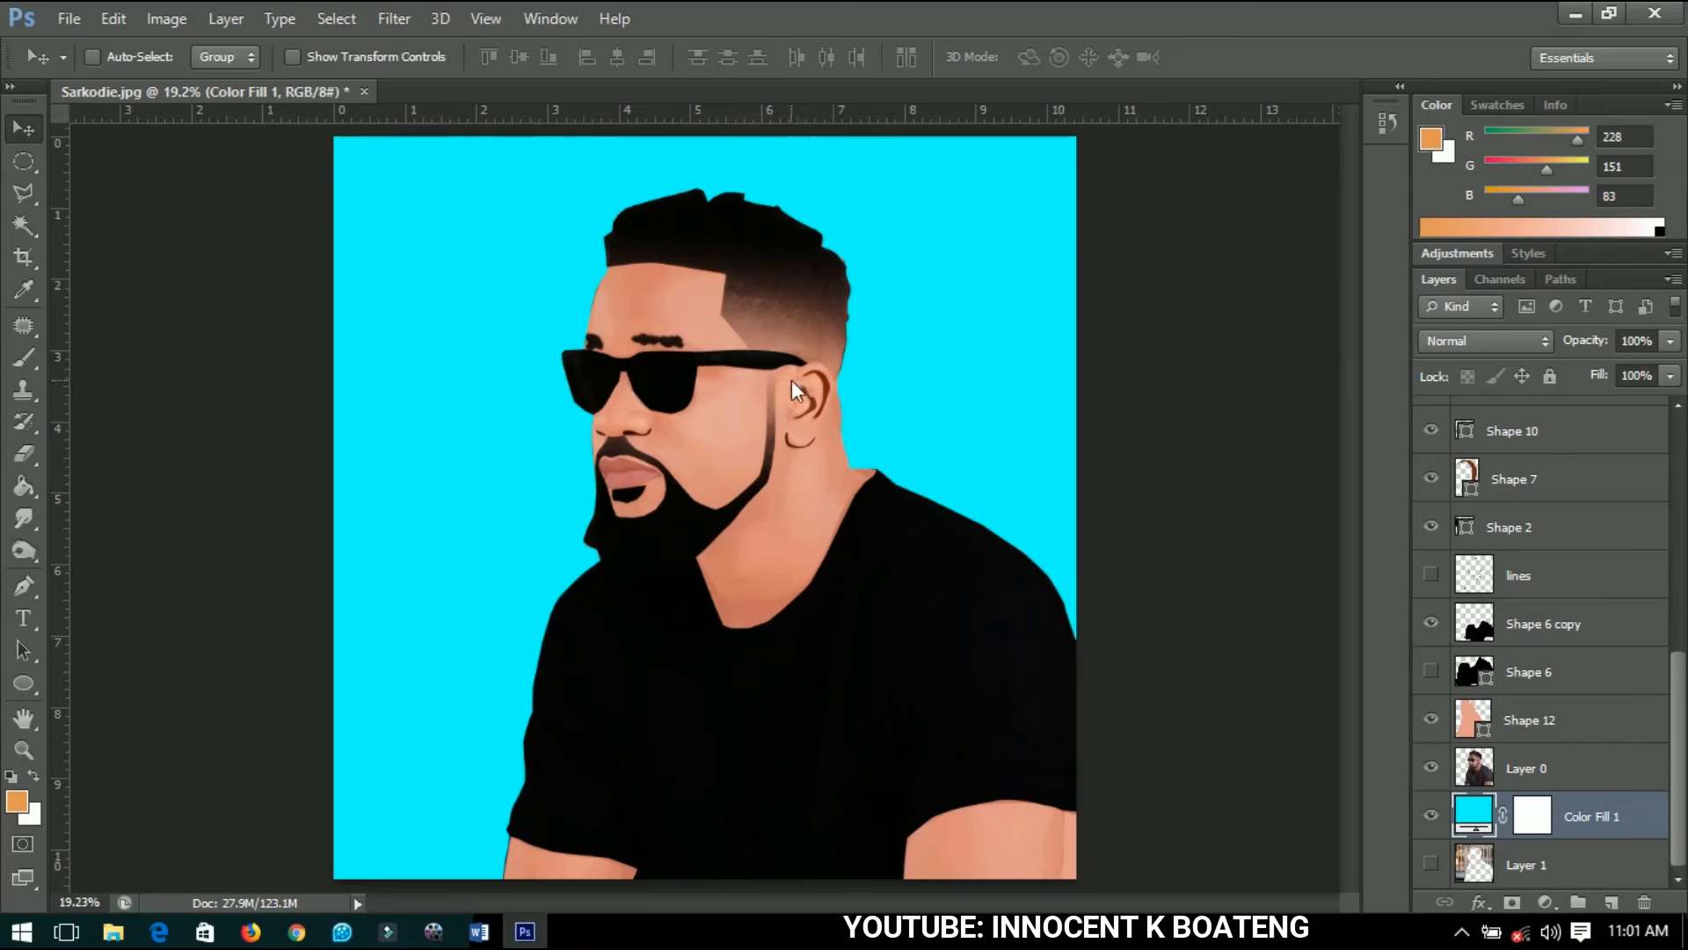
pyautogui.scroll(3, 1528, 626)
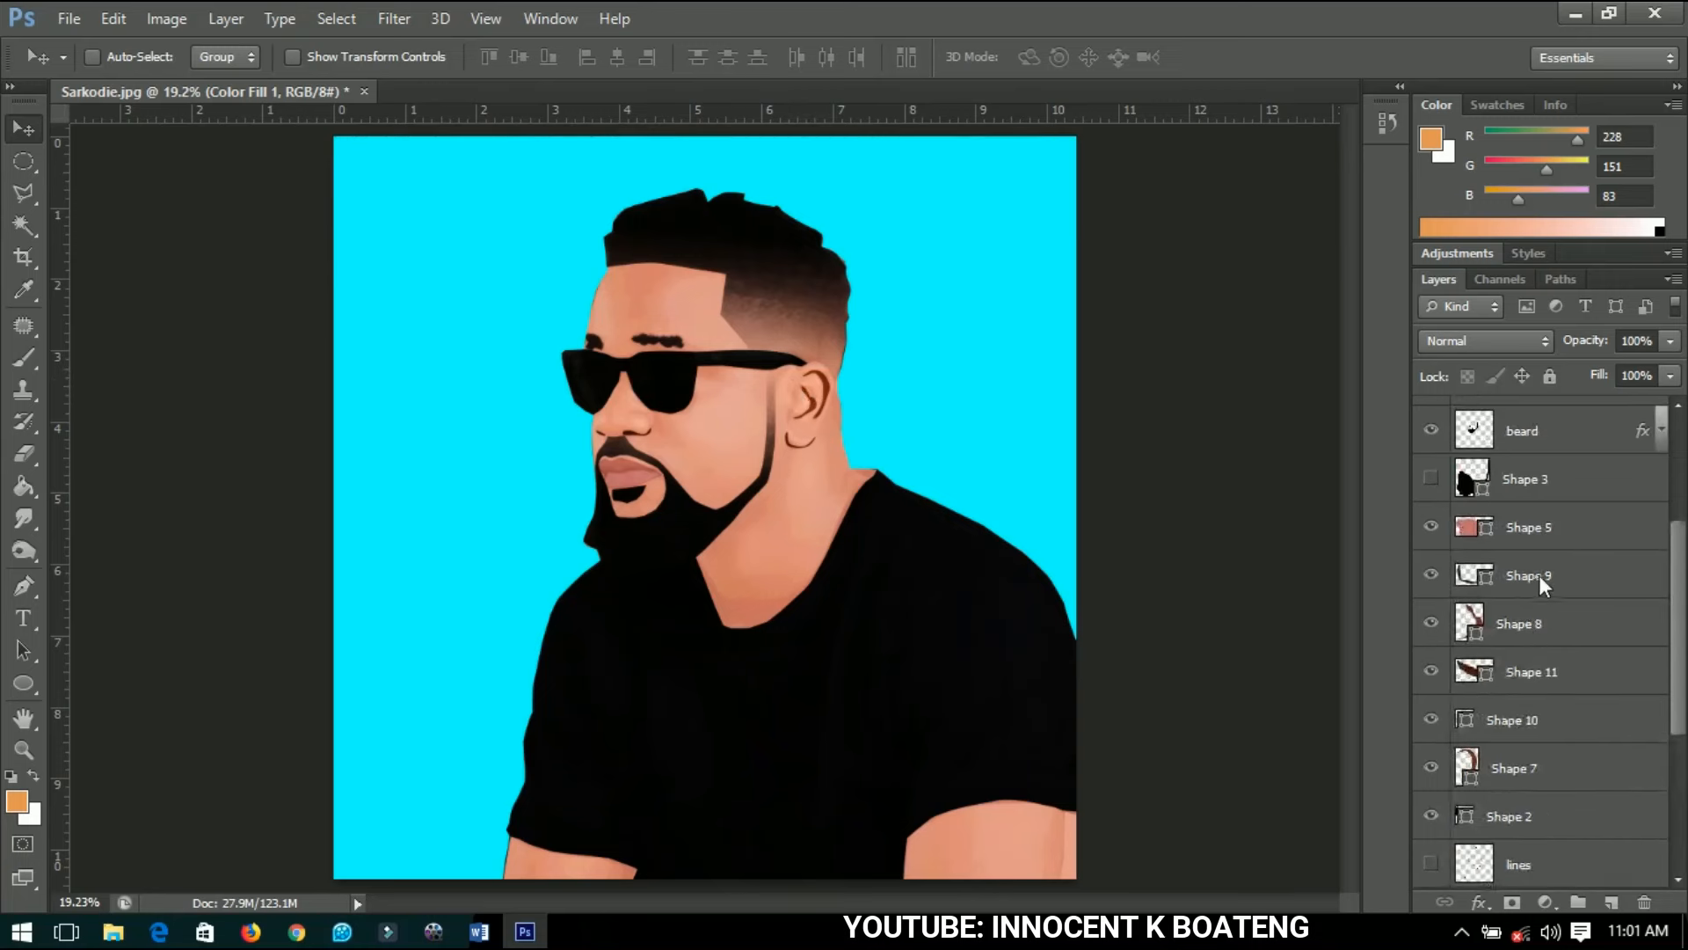
pyautogui.scroll(2, 1539, 575)
pyautogui.scroll(2, 1543, 572)
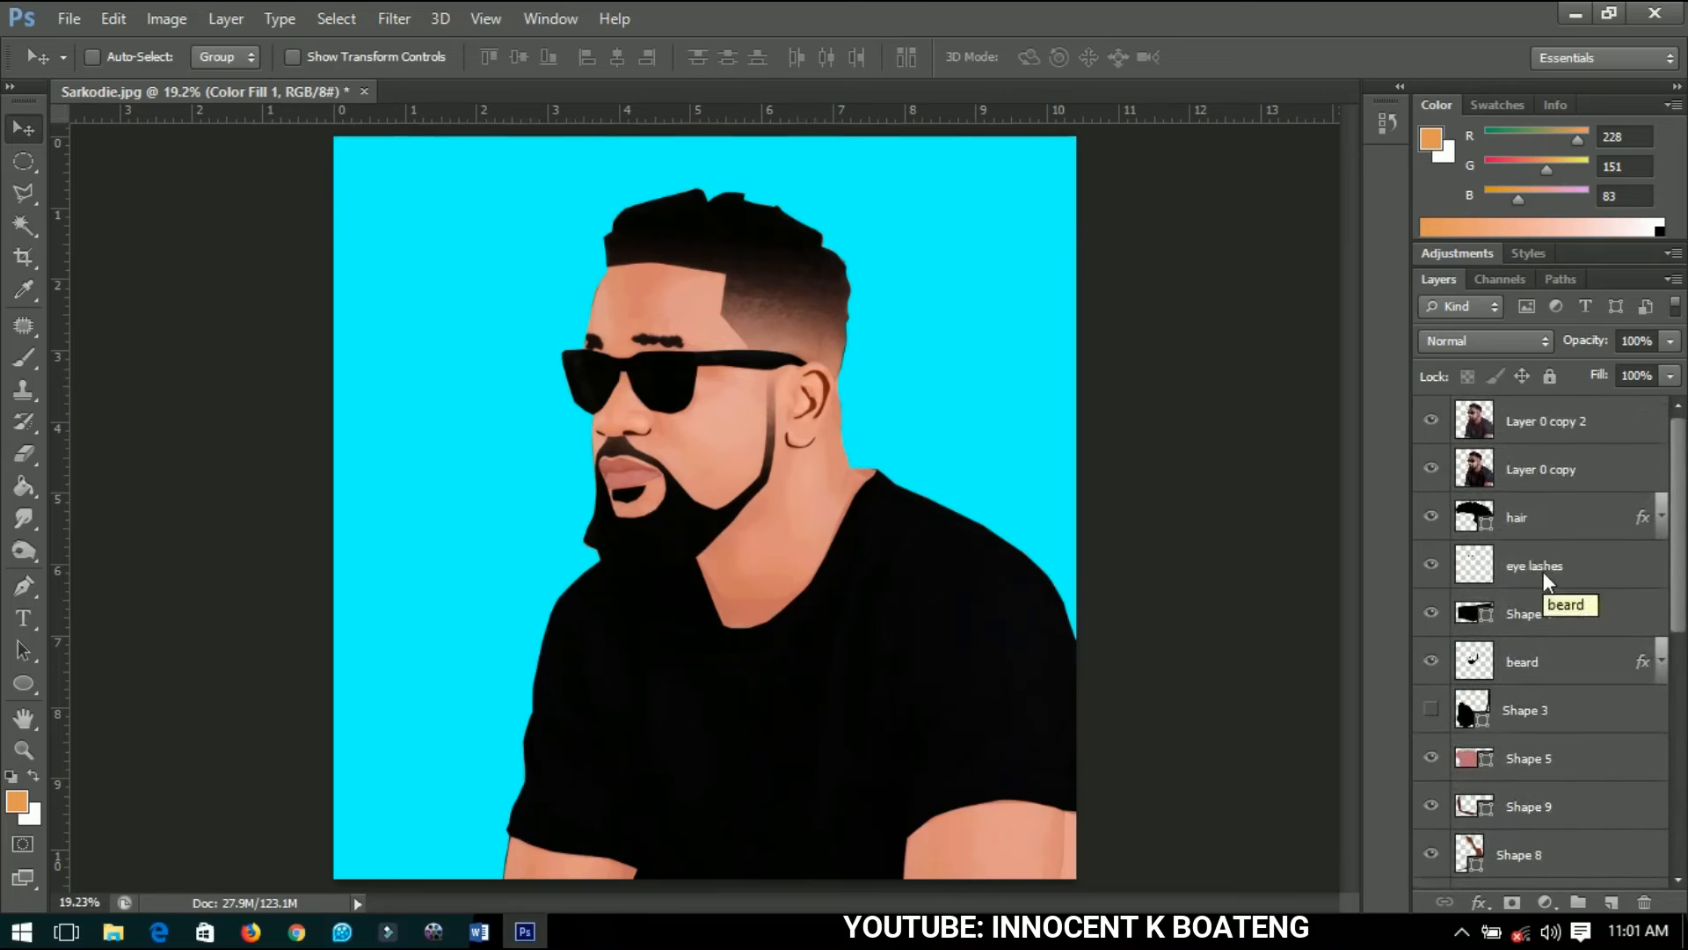